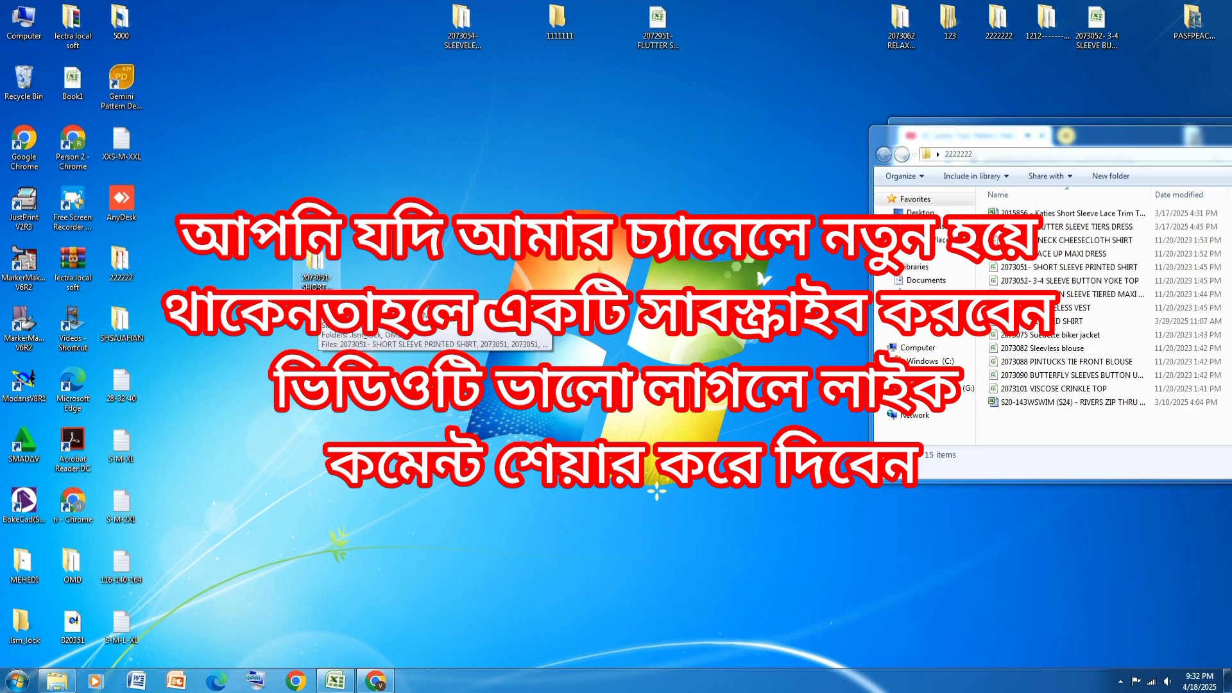
Open the pattern model 2073051 from the folder 2073051- SHORT SLEEVE PRINTED SHIRT in Modaris, maximized with all pieces in view
double_click(318, 275)
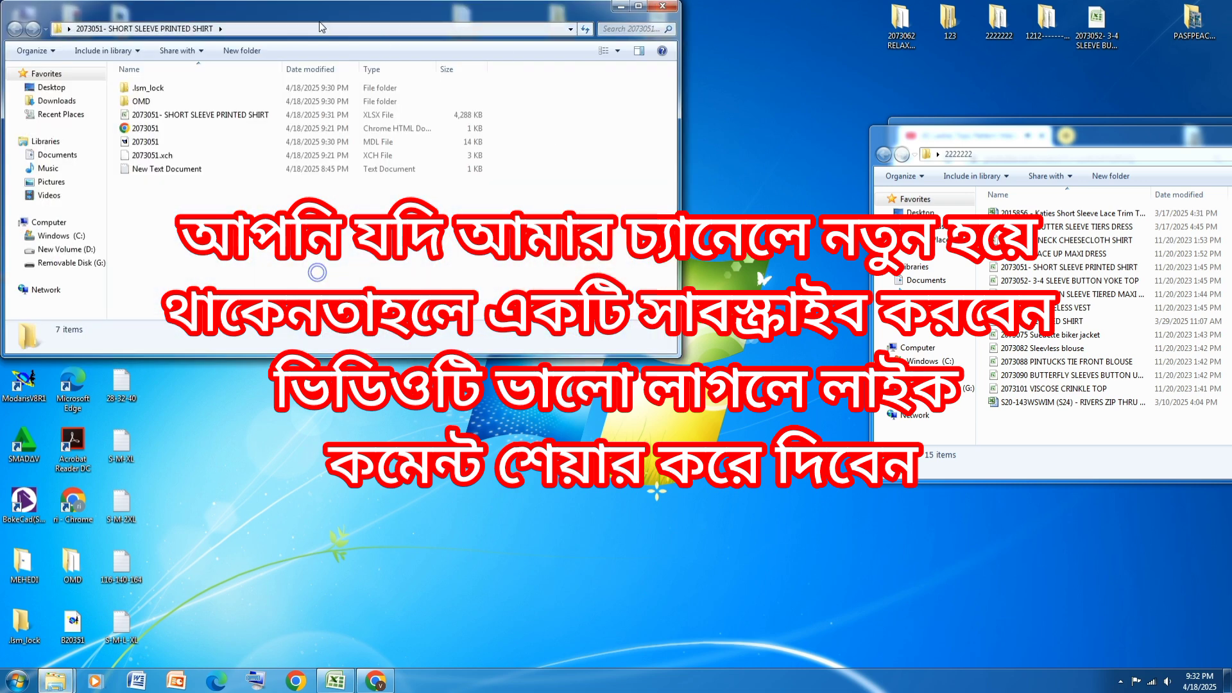
left_click_drag(282, 8, 983, 140)
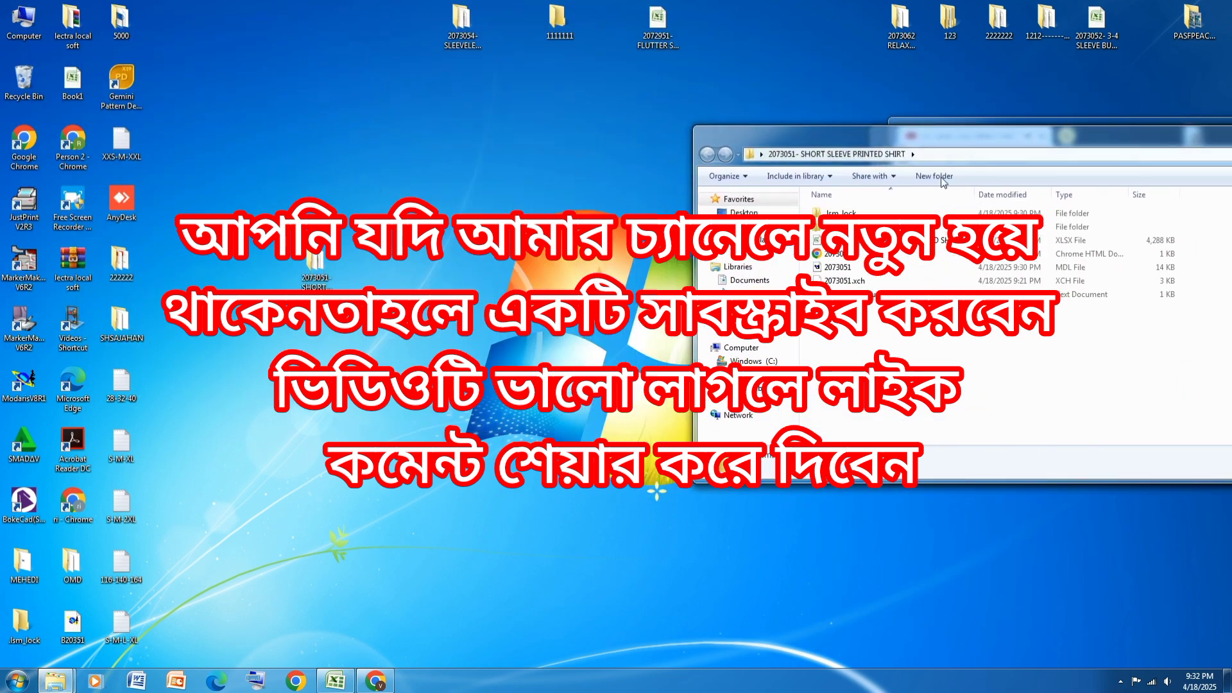
left_click(843, 271)
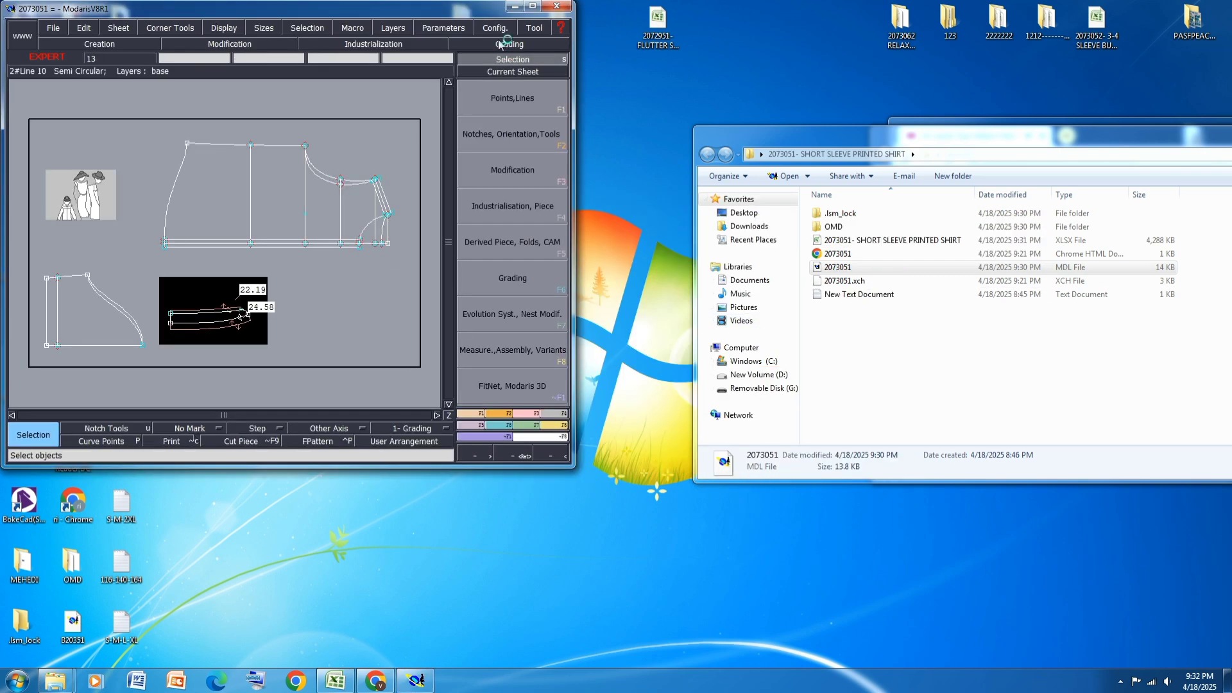
left_click(531, 7)
key("j")
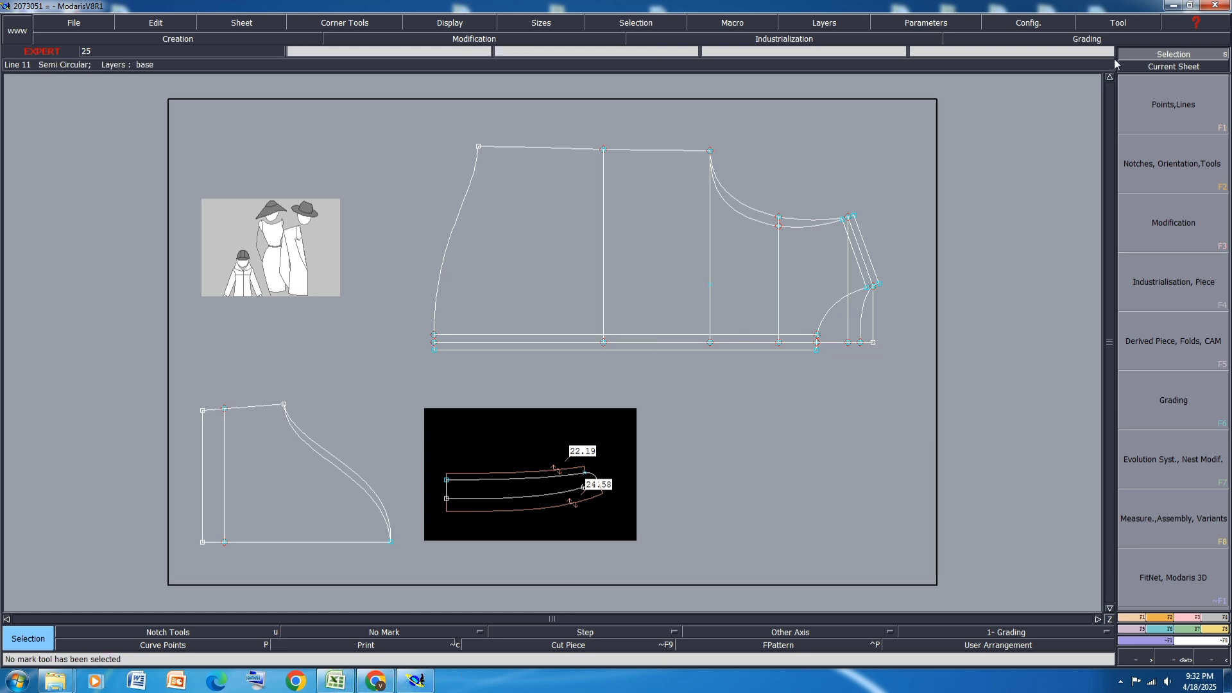
Open the workbook 2073051- SHORT SLEEVE PRINTED SHIRT from its folder, check the ROCK SPEC 8-20 measurements, and return to Modaris
left_click(1174, 5)
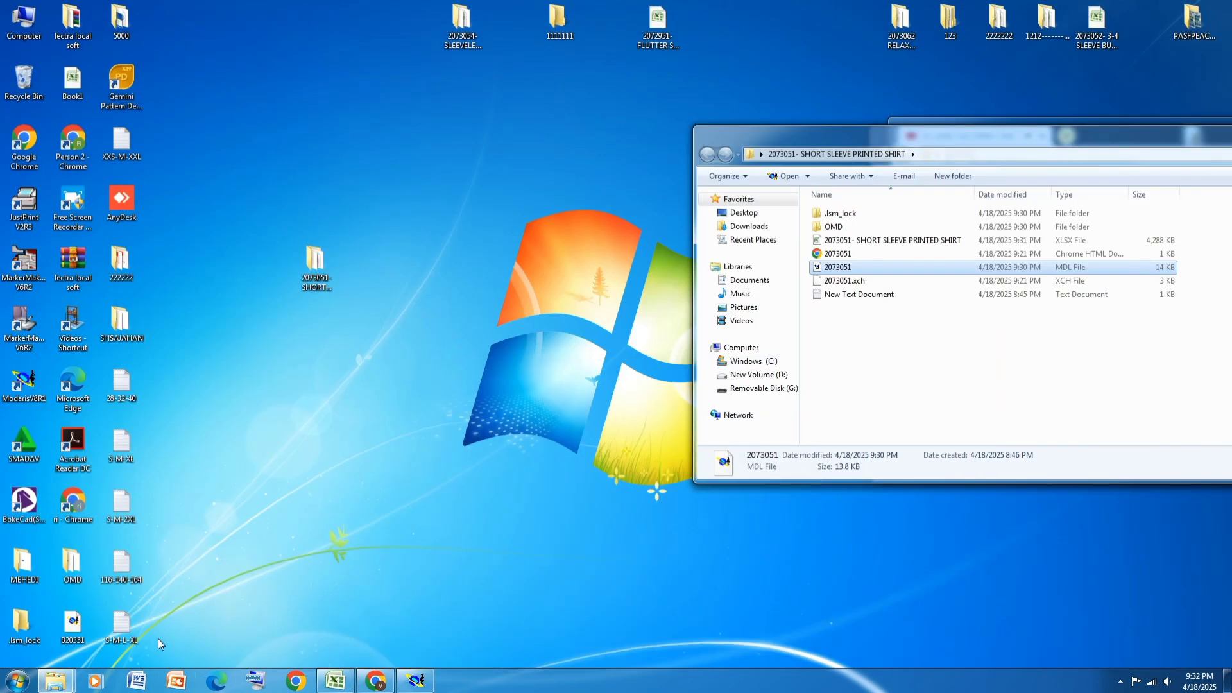
left_click(337, 680)
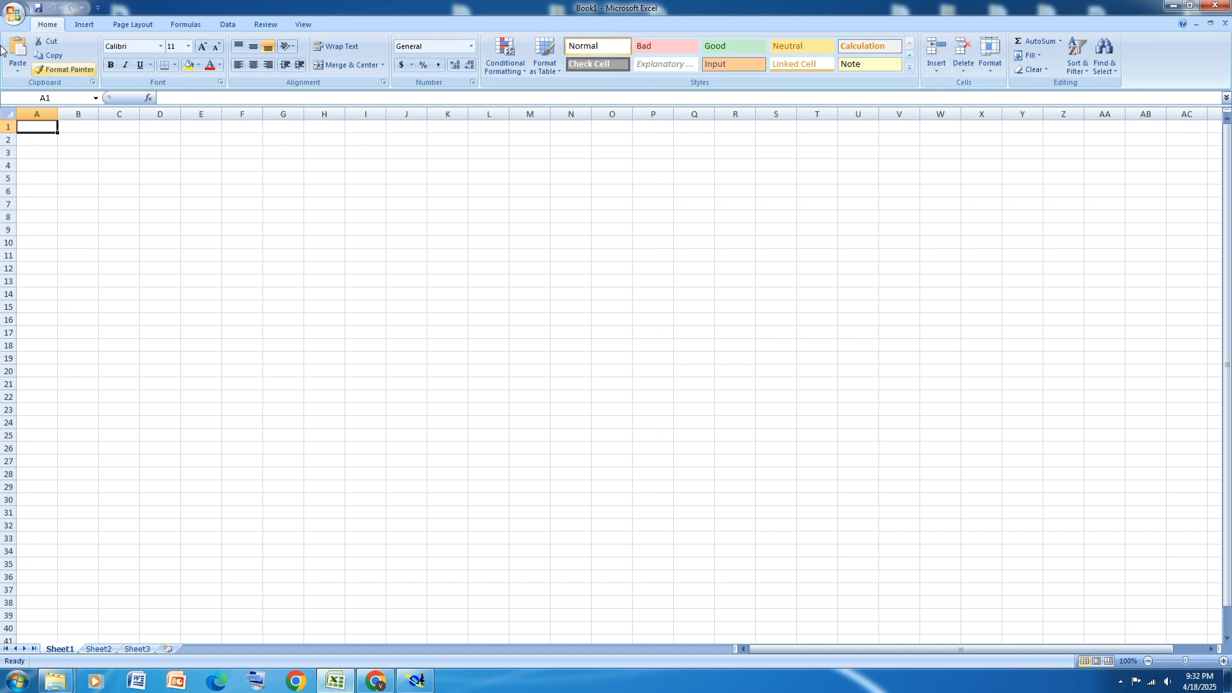
left_click(1191, 5)
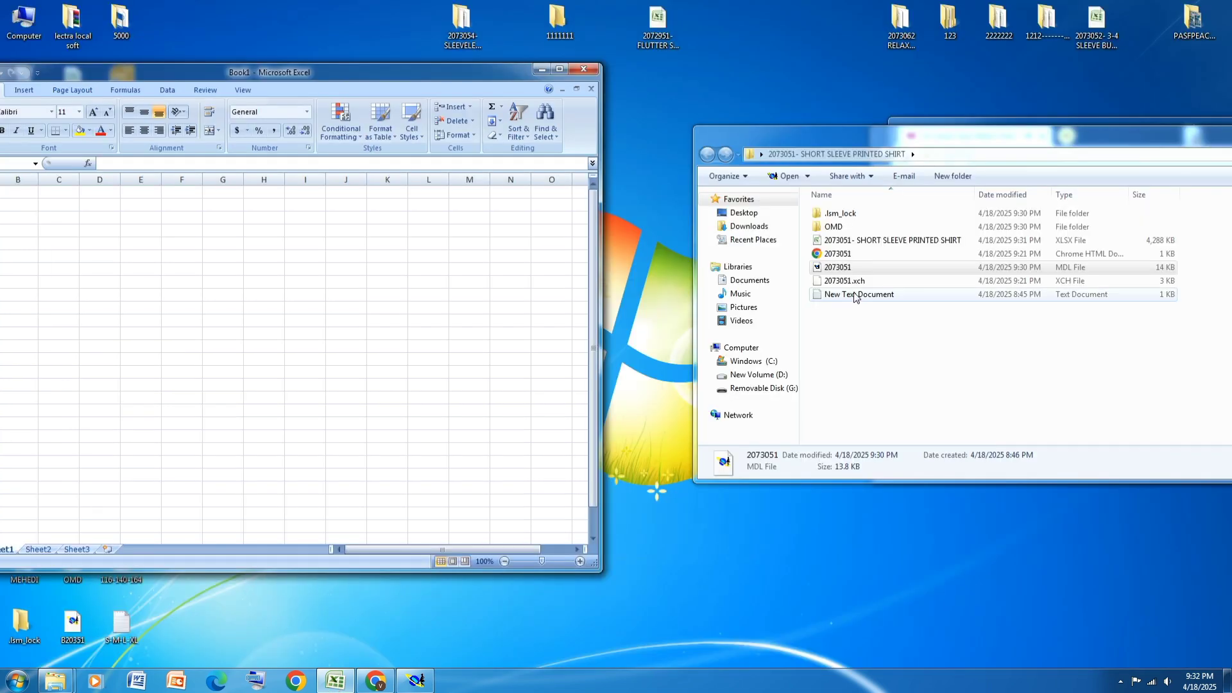
double_click(856, 242)
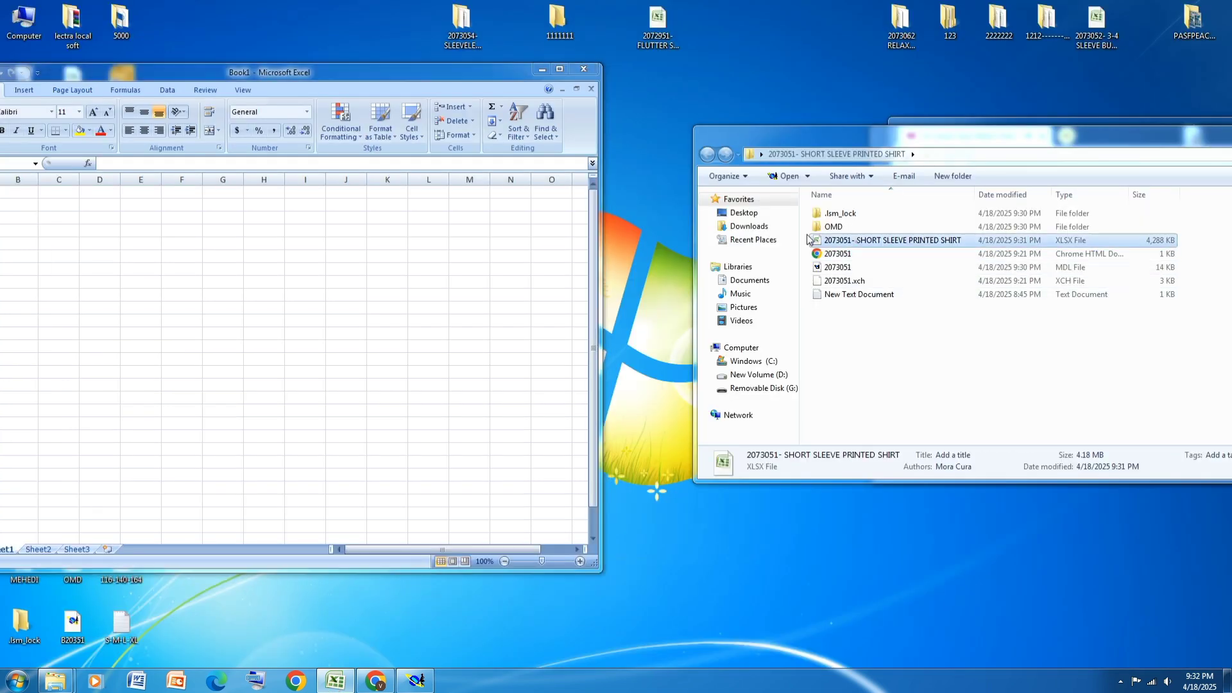
left_click(561, 70)
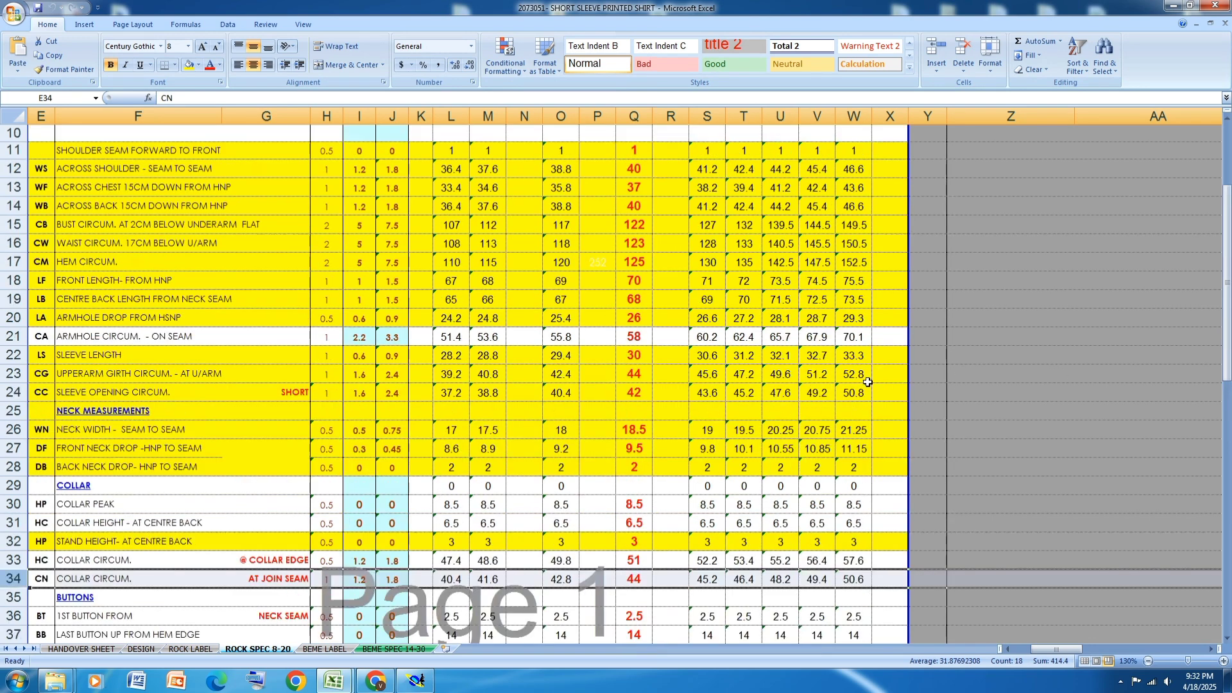
scroll(867, 383, "down", 3)
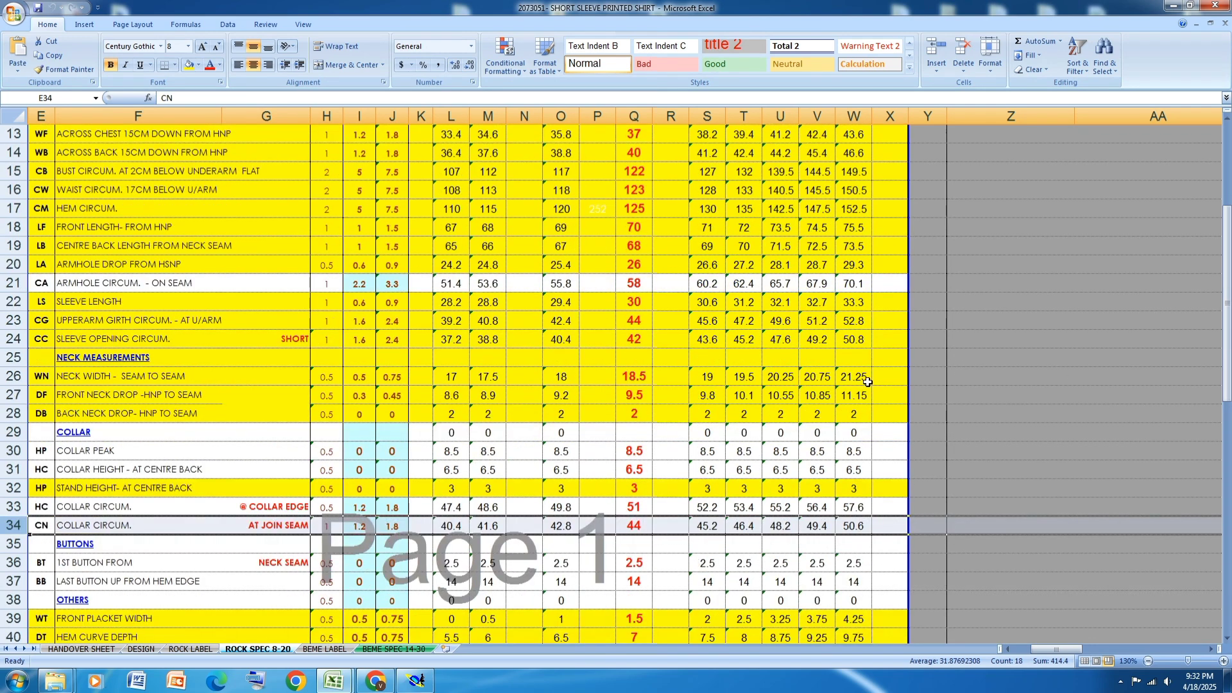
left_click(1174, 5)
left_click(429, 687)
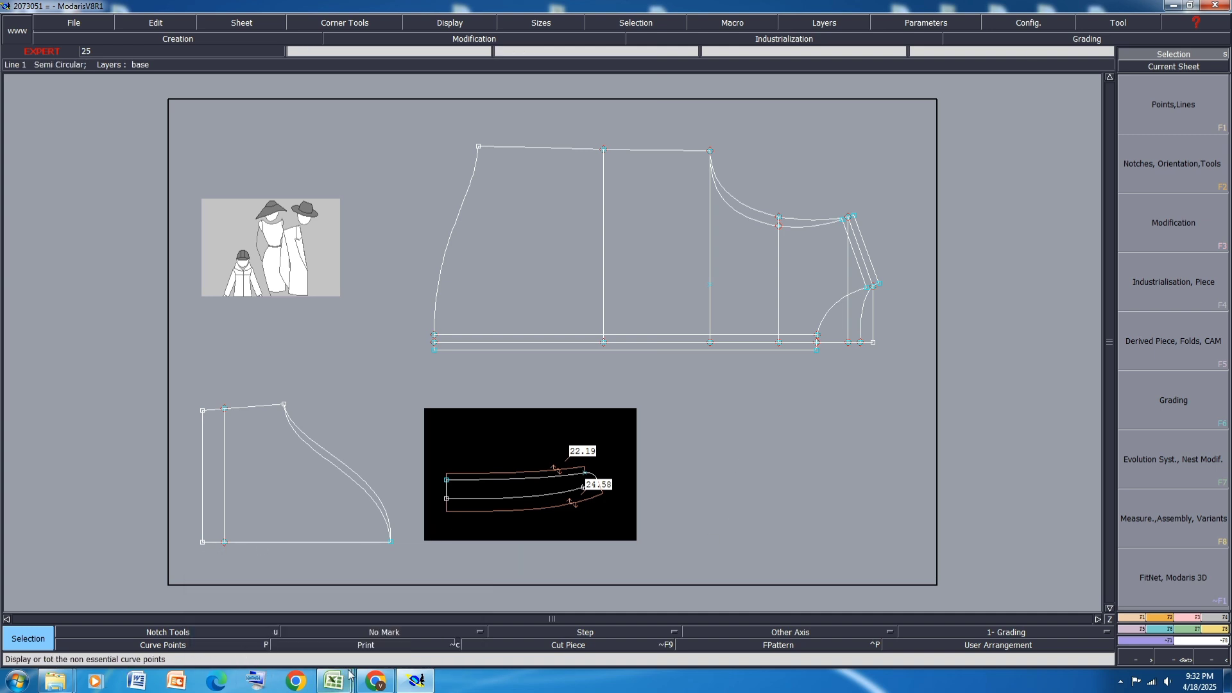
Highlight the Collar Height at Centre Back row in yellow in the spec workbook and return to the collar stand piece in Modaris
mouse_move(337, 687)
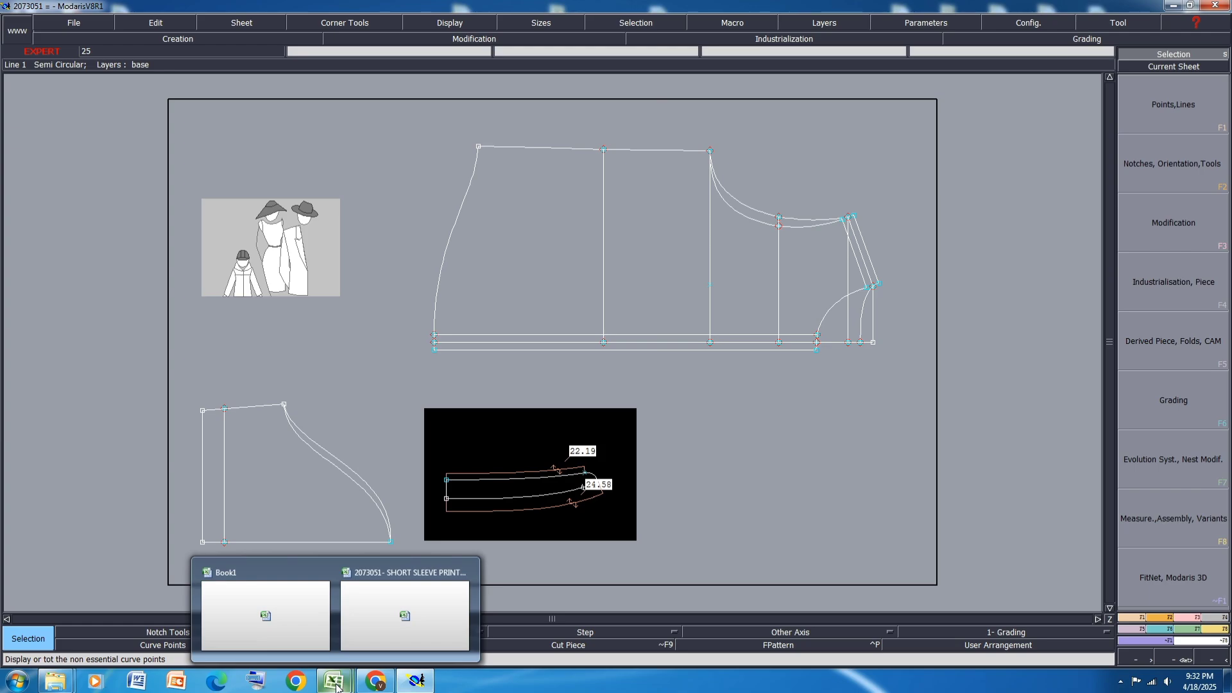
left_click(425, 618)
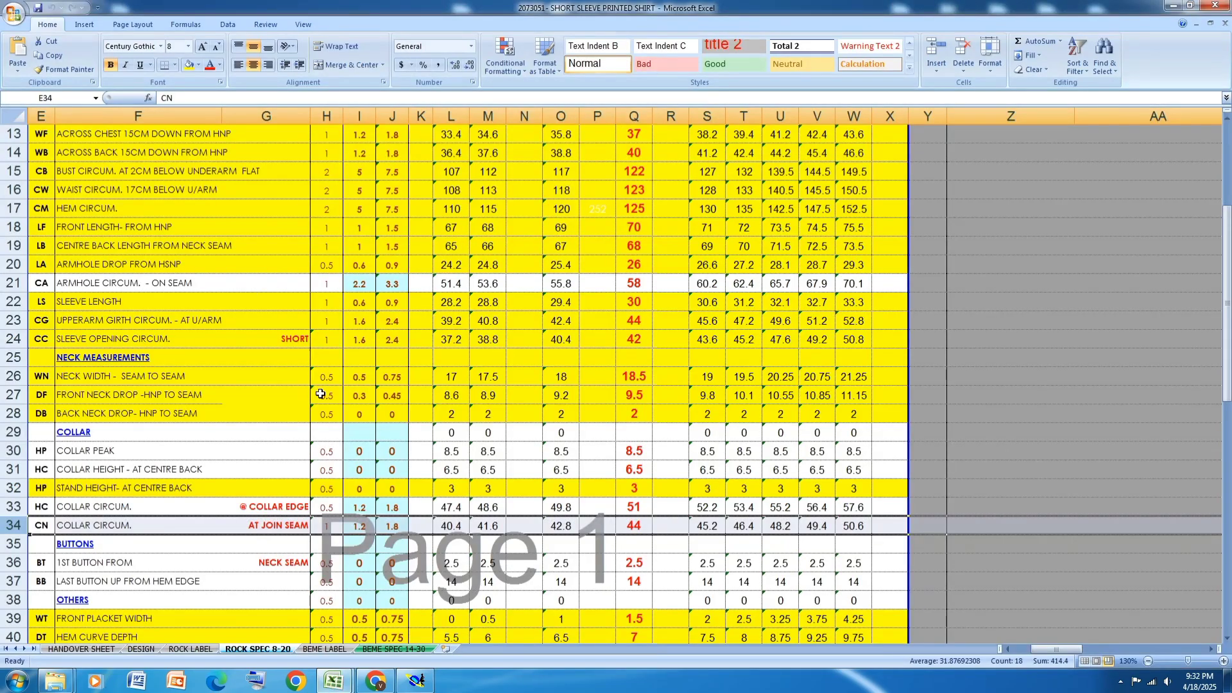
left_click(10, 469)
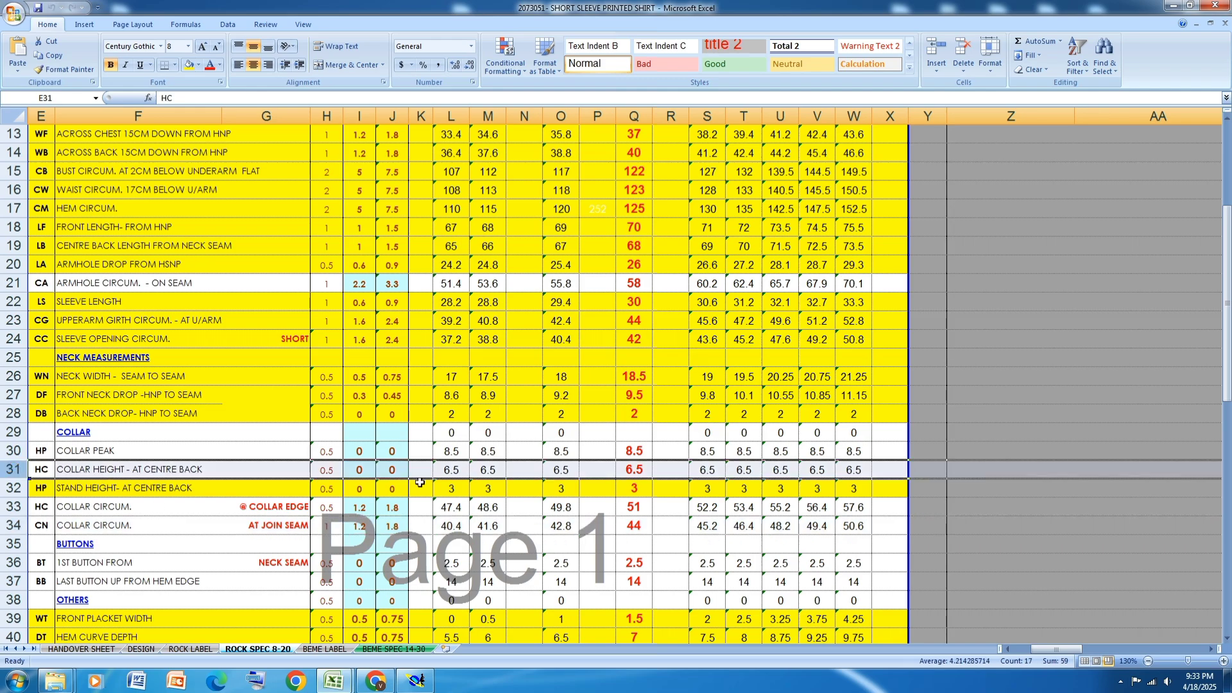
left_click(416, 681)
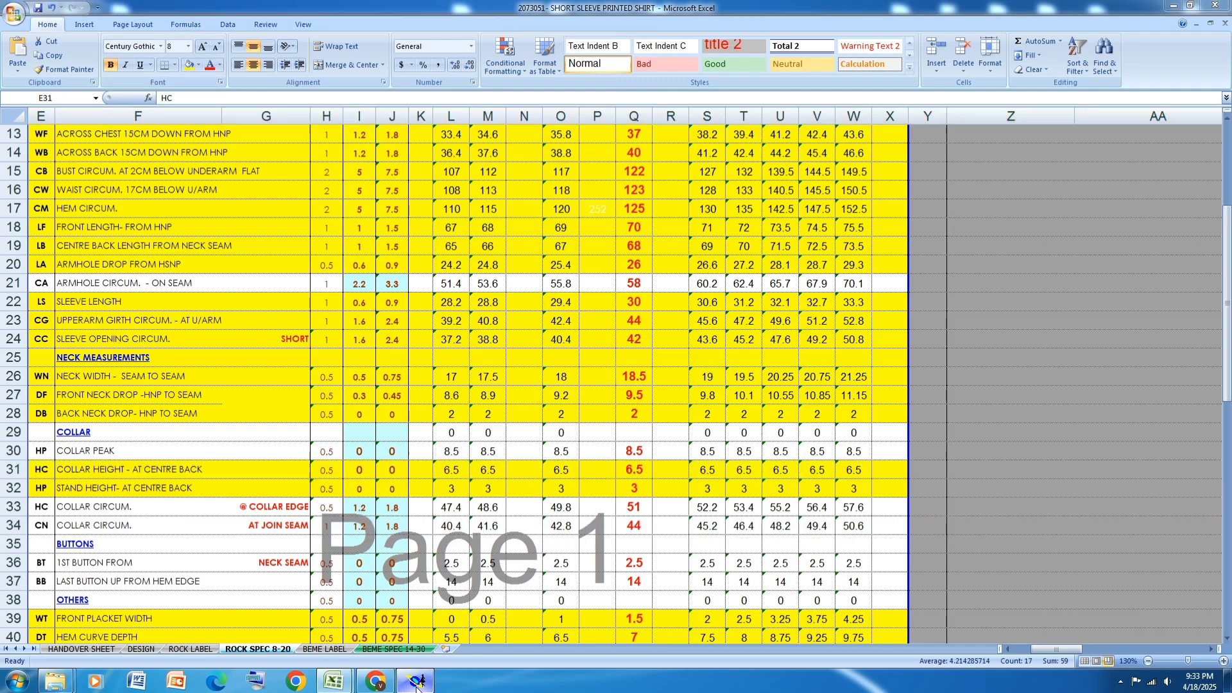
scroll(449, 494, "up", 3)
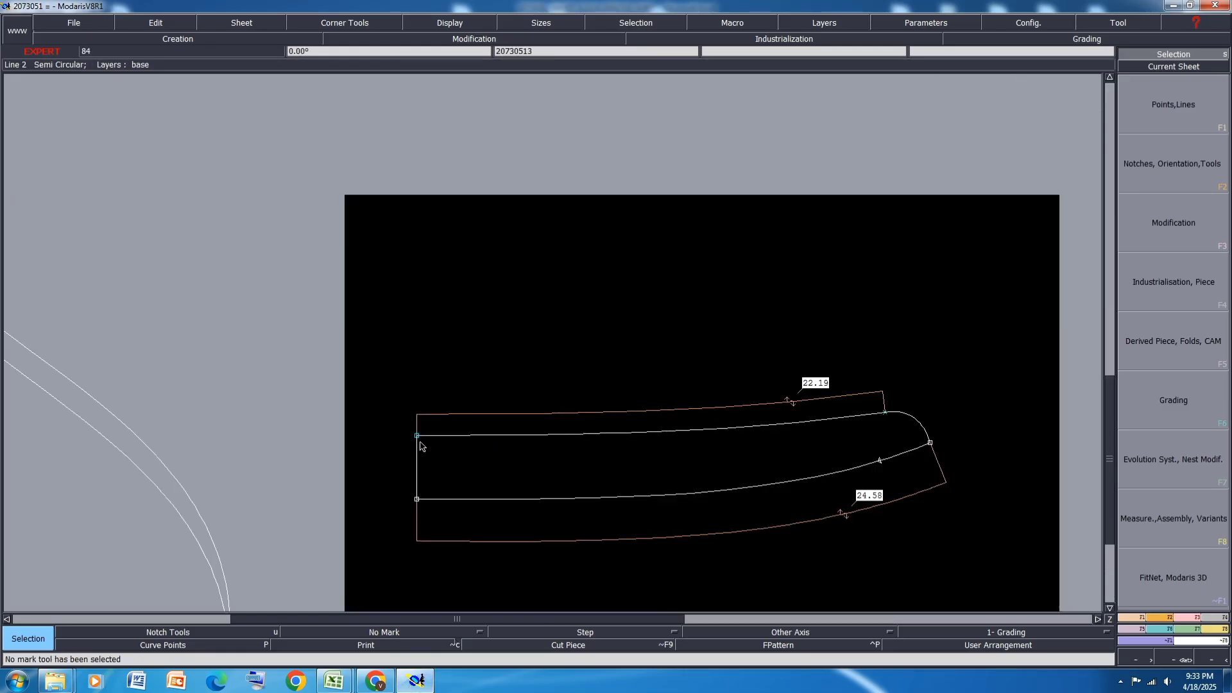
Try lengthening the collar stand's centre back line upward by 6.5 cm, and undo it
key("l")
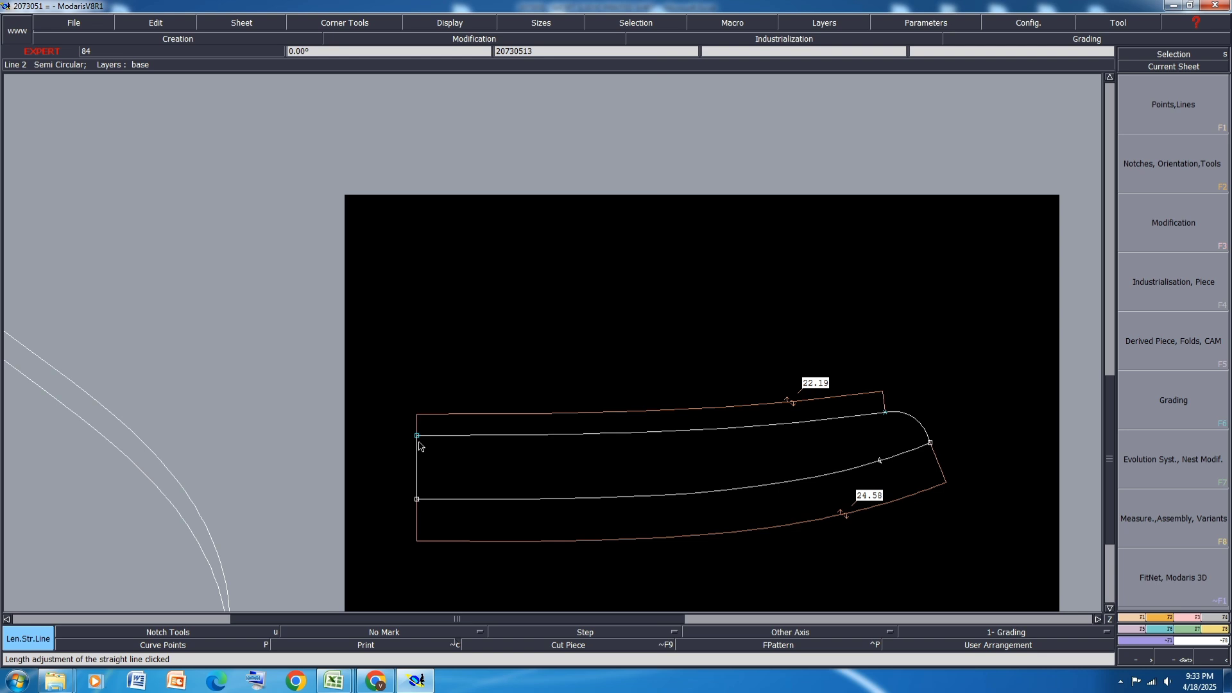
left_click(419, 446)
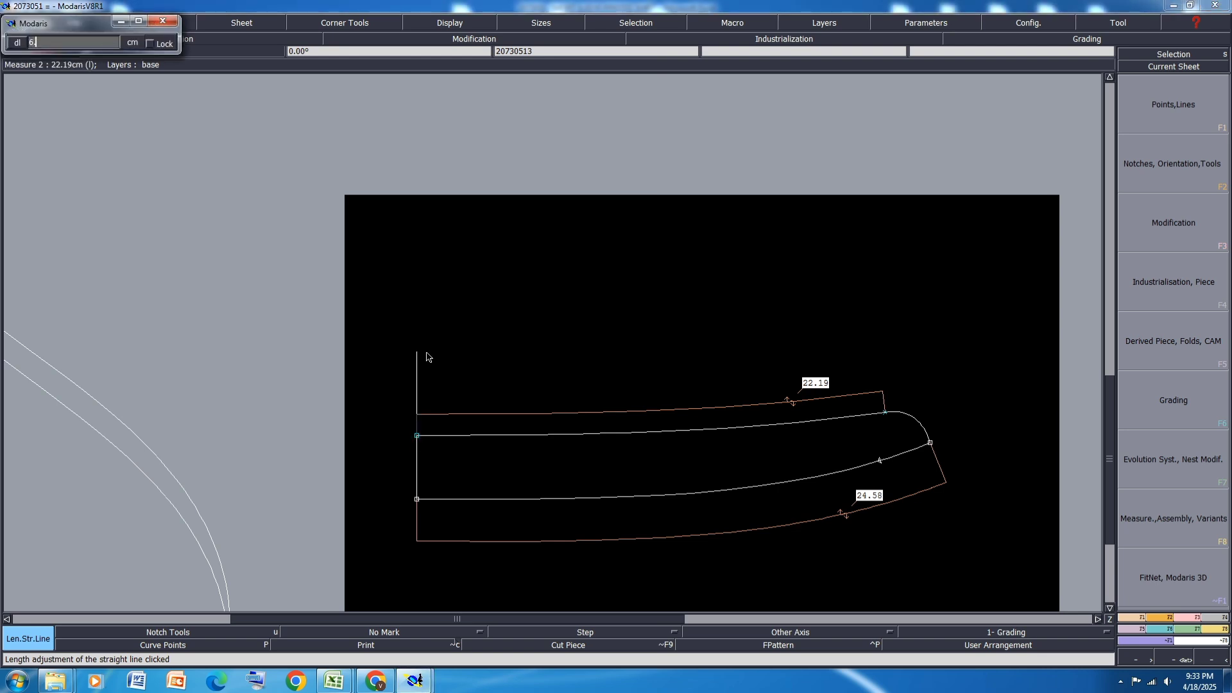
type("6.5")
key("Return")
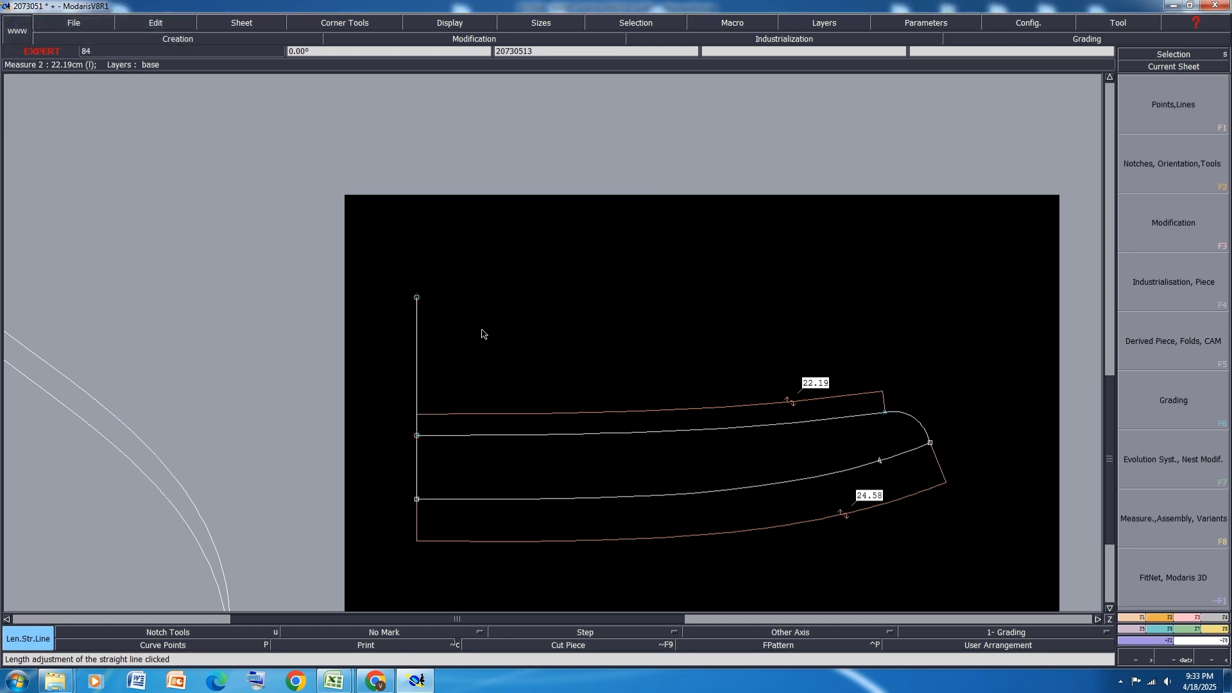
key("ctrl+z")
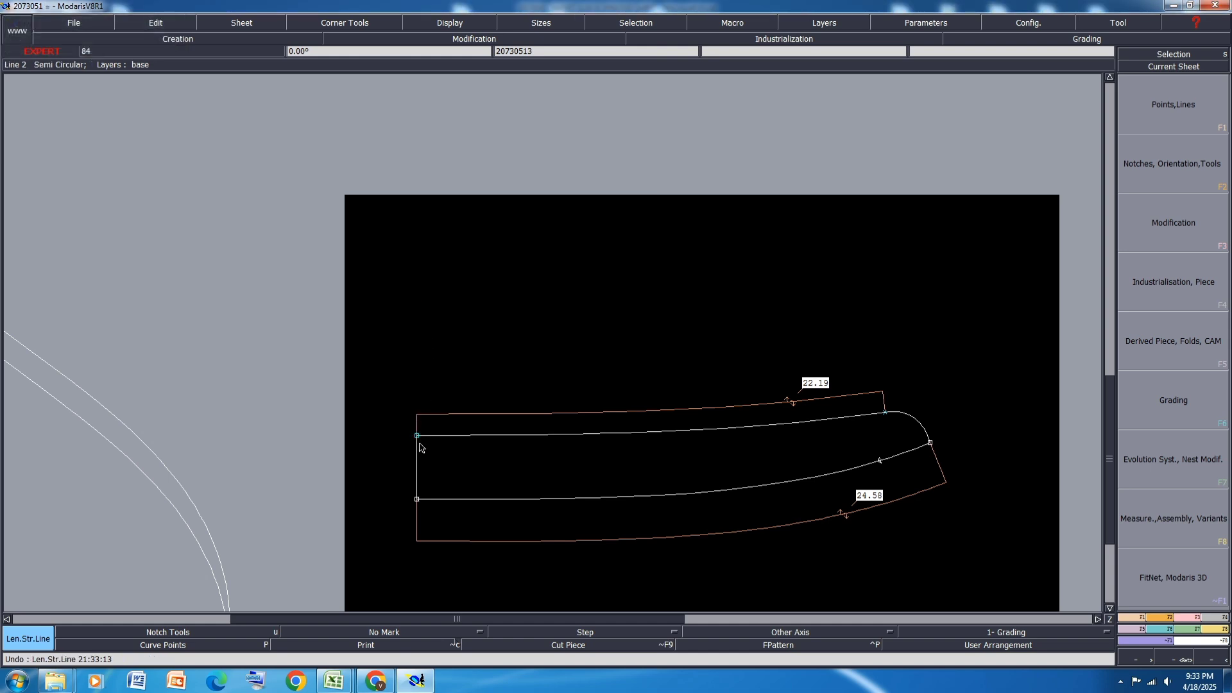
Extend the stand's centre back line freehand well above the stand and place a developed point 2 cm above the stand's upper corner
left_click(436, 225)
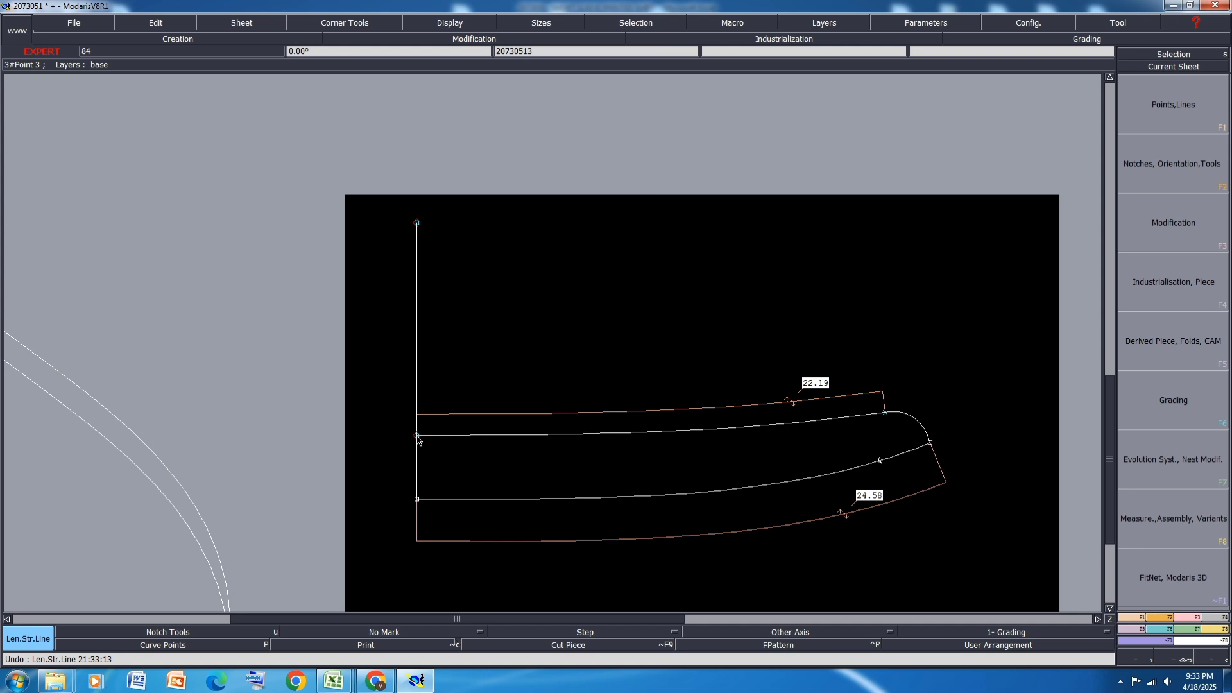
key("d")
left_click(417, 436)
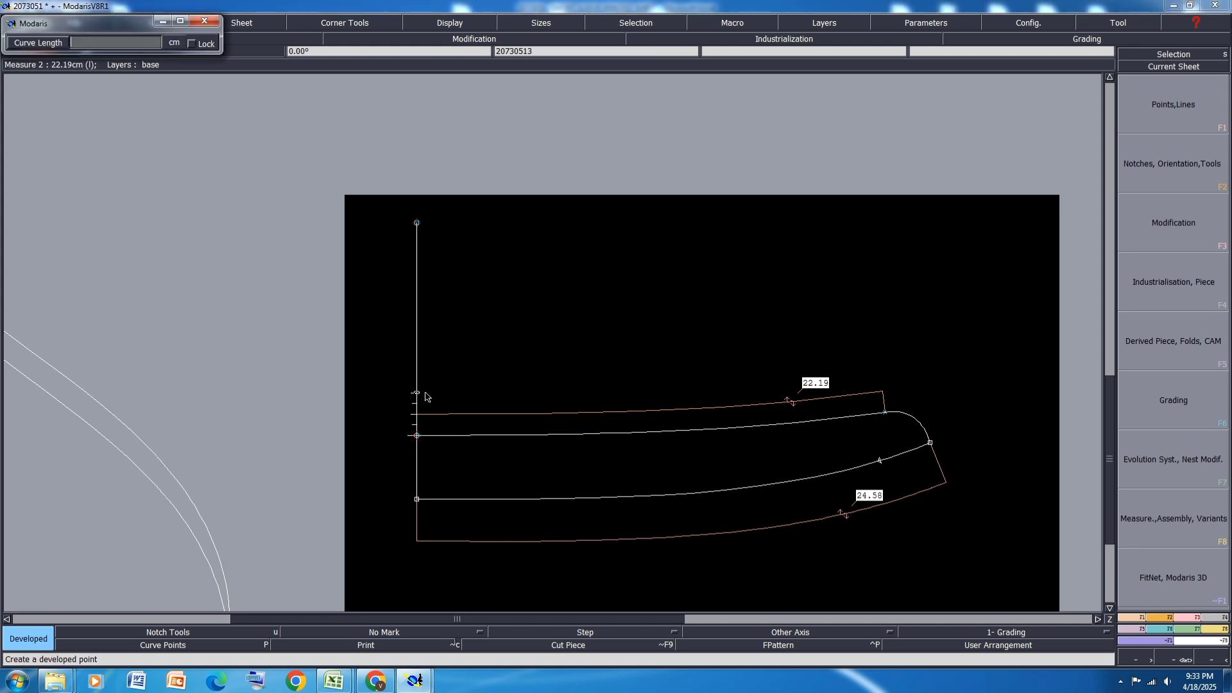
type("2")
key("Return")
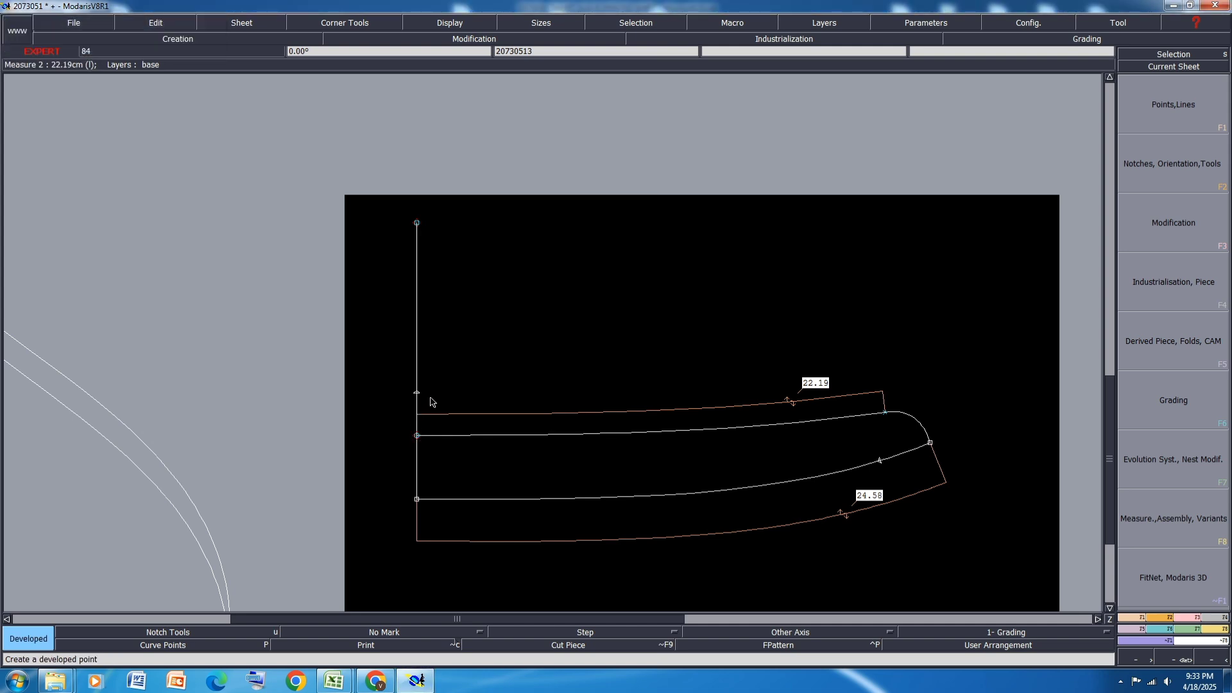
Place a second developed point 6.5 cm above the 2 cm point and insert both points into the extended centre back line
left_click(417, 393)
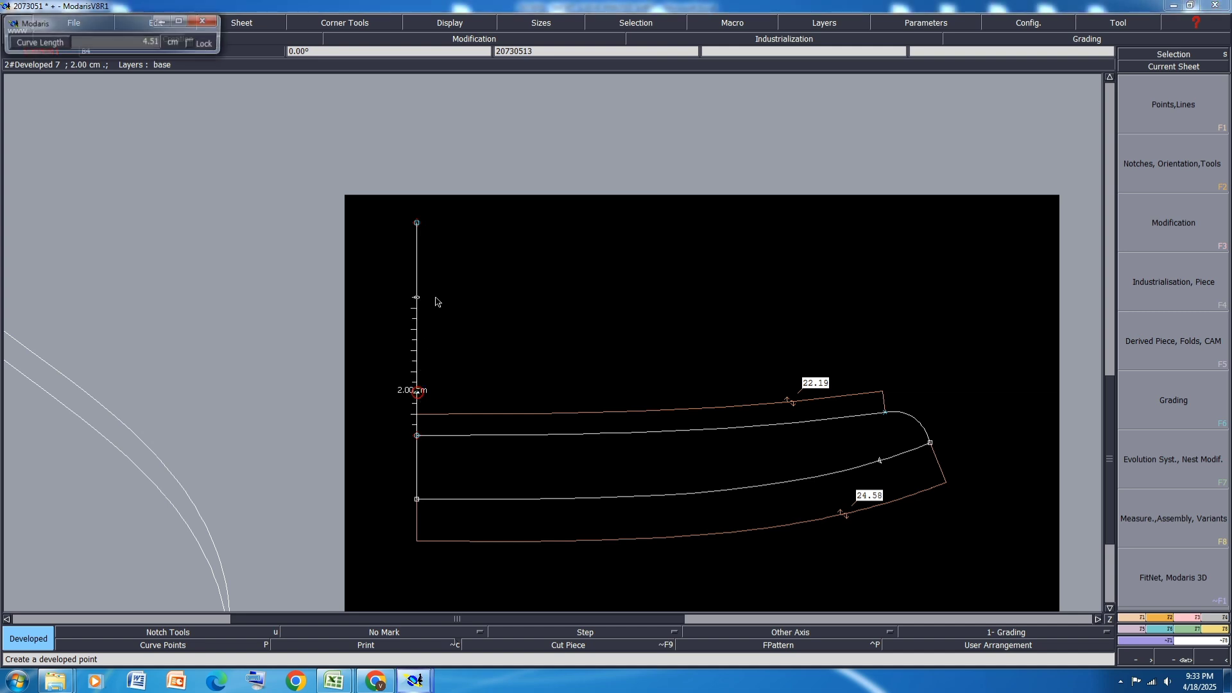
type("6.5")
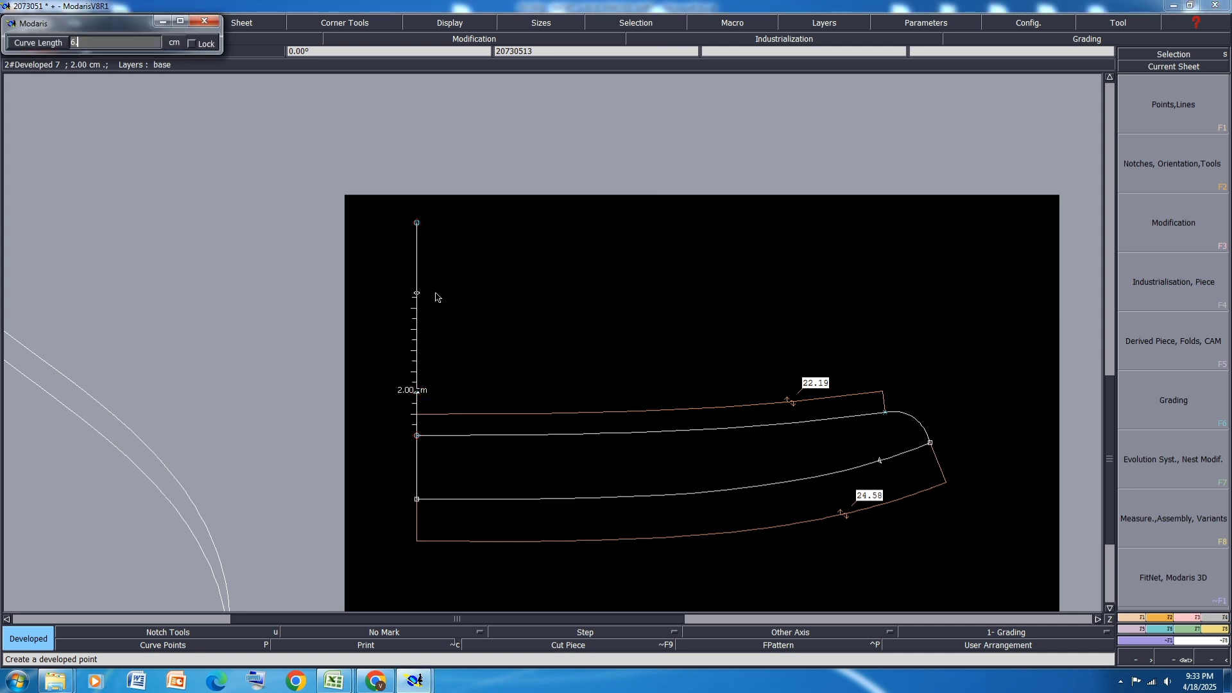
key("Return")
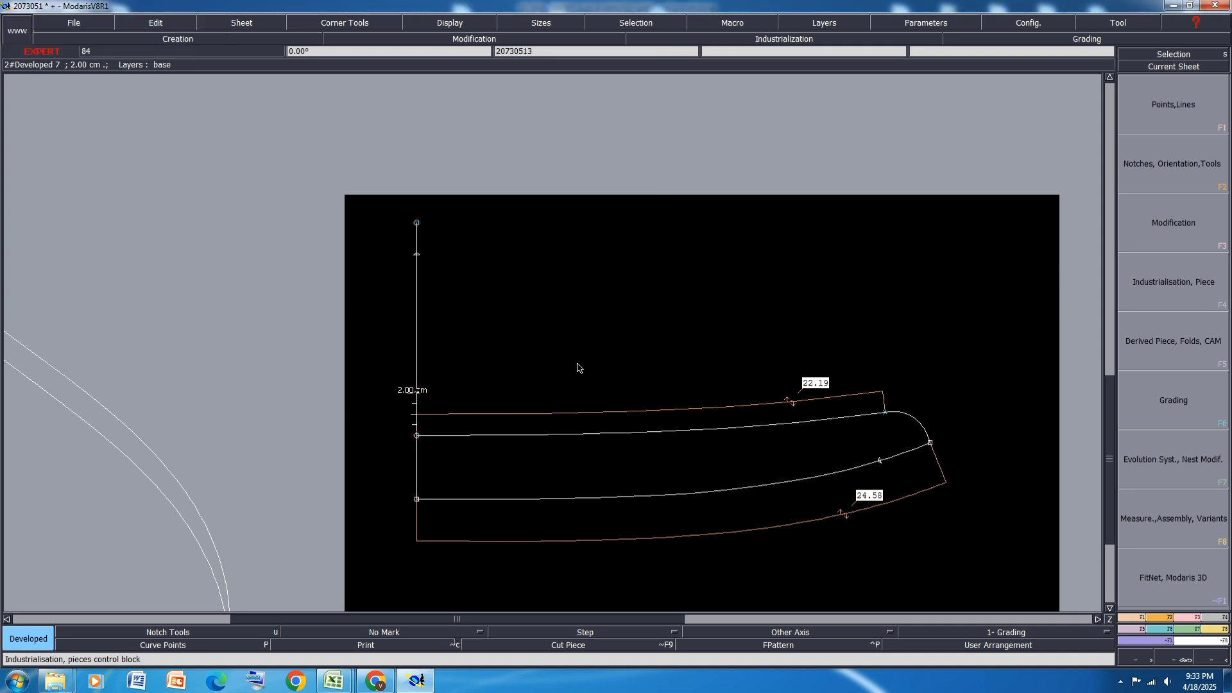
left_click(418, 257)
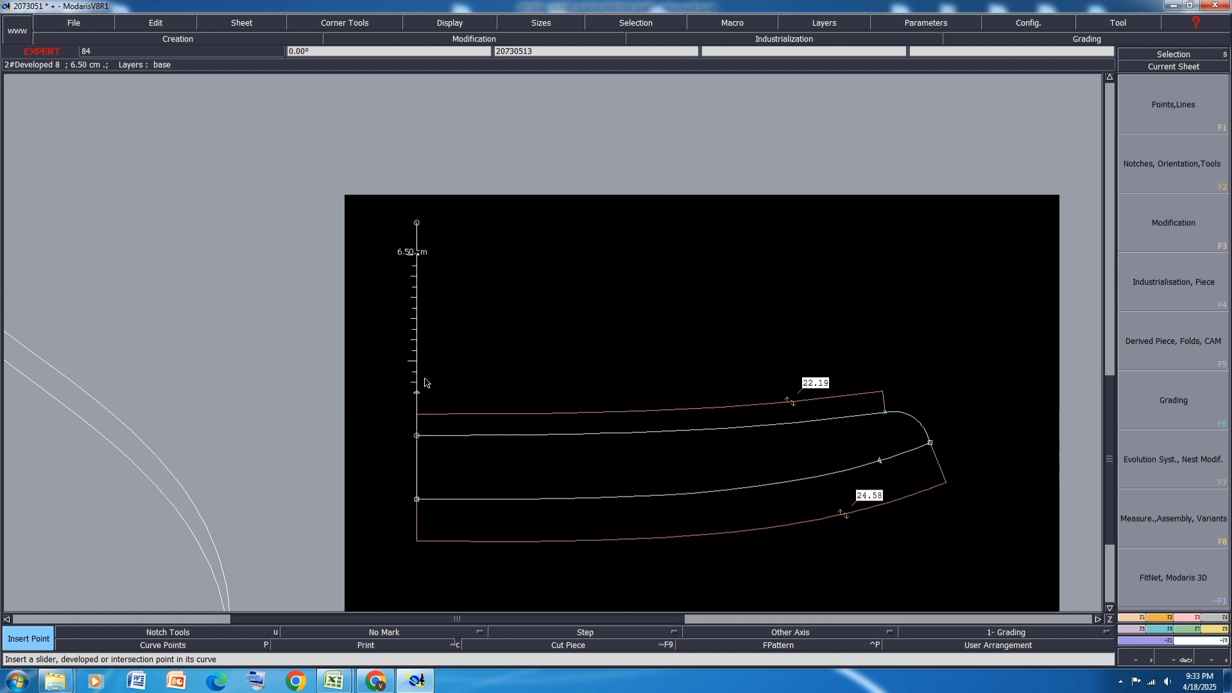
left_click(418, 255)
left_click(418, 394)
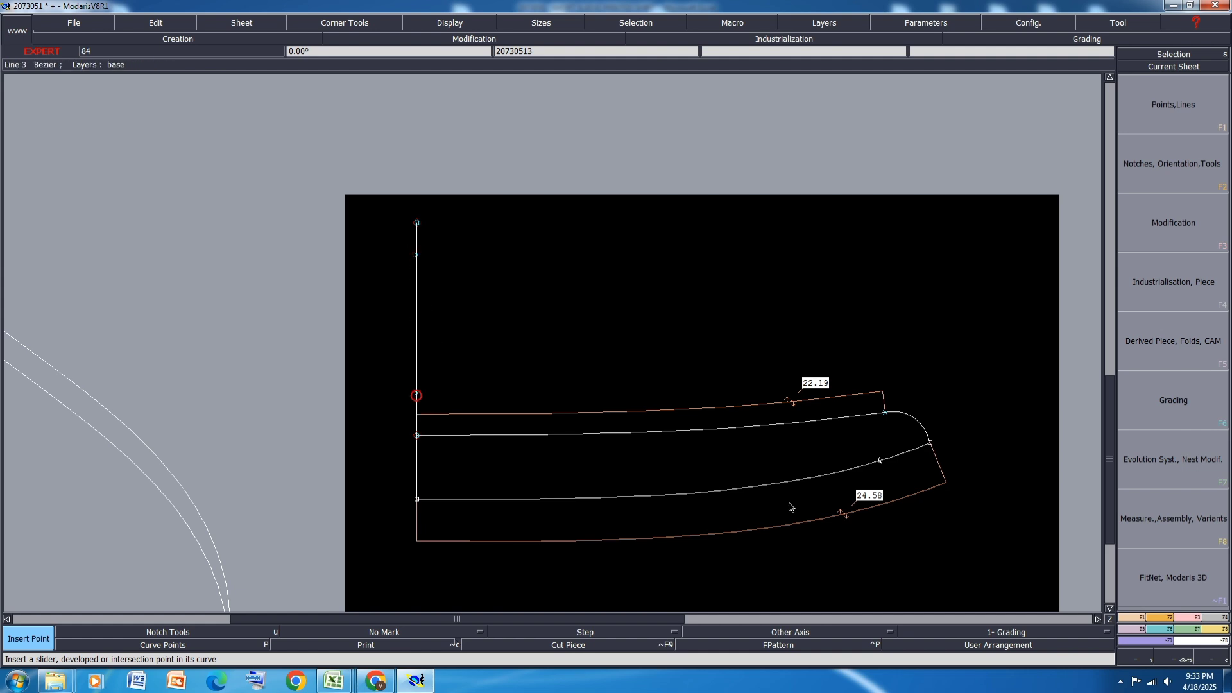
Delete the extended line's upper end point so the line ends at the 6.5 cm point
left_click(1185, 617)
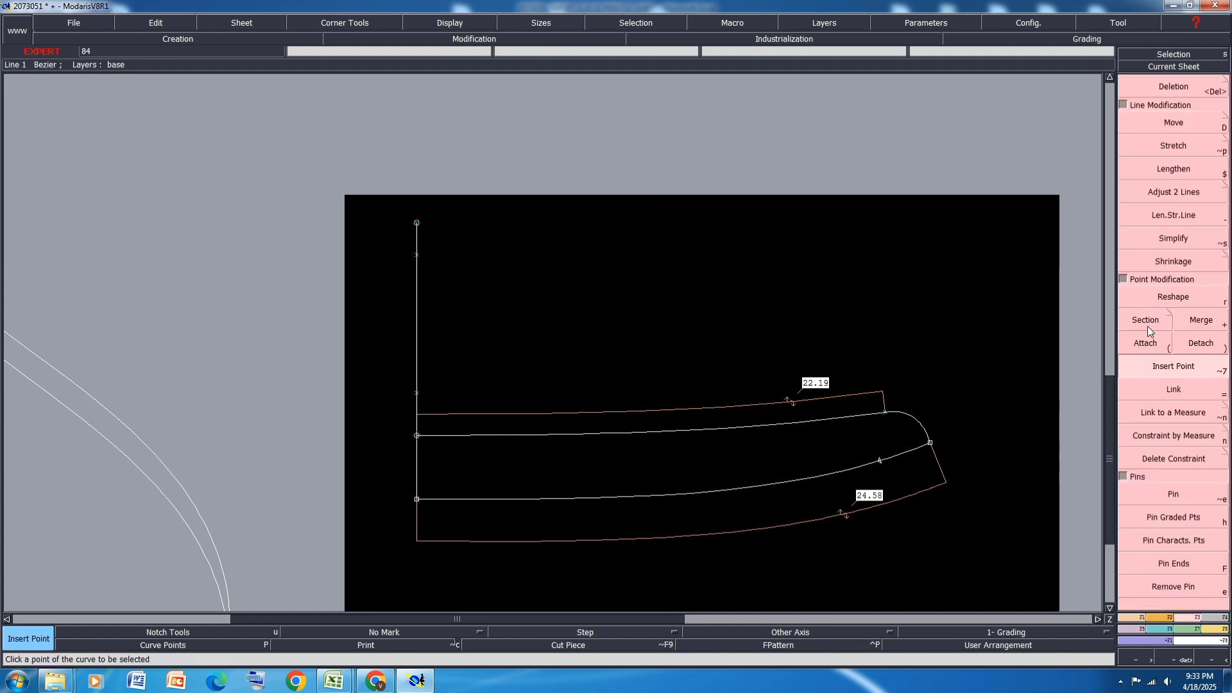
left_click(1187, 88)
left_click(417, 222)
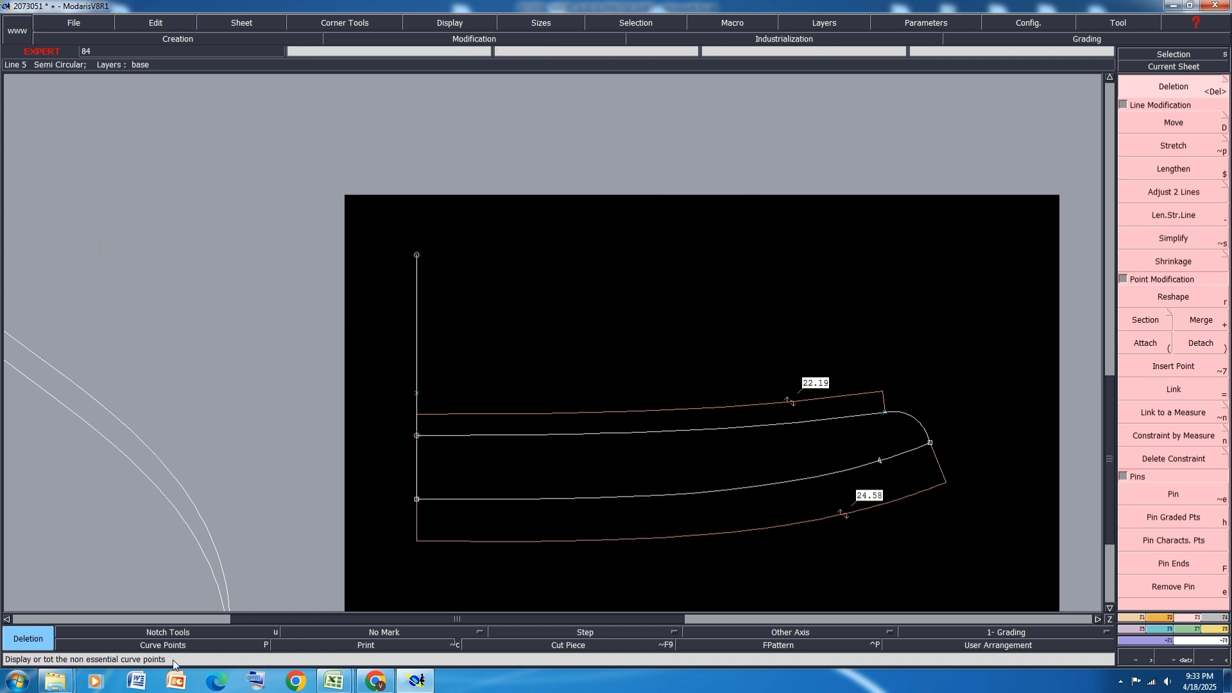
Switch to the spec workbook and highlight both Collar Circum. rows, at collar edge and at join seam, in yellow
mouse_move(333, 680)
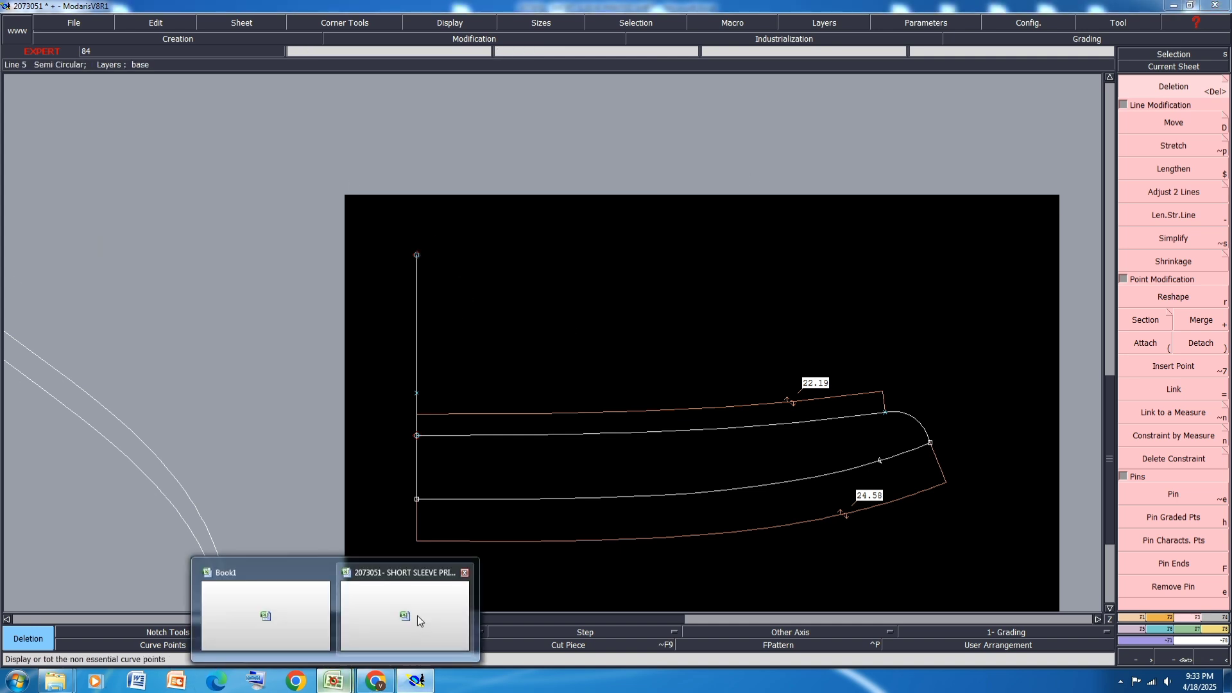
left_click(418, 615)
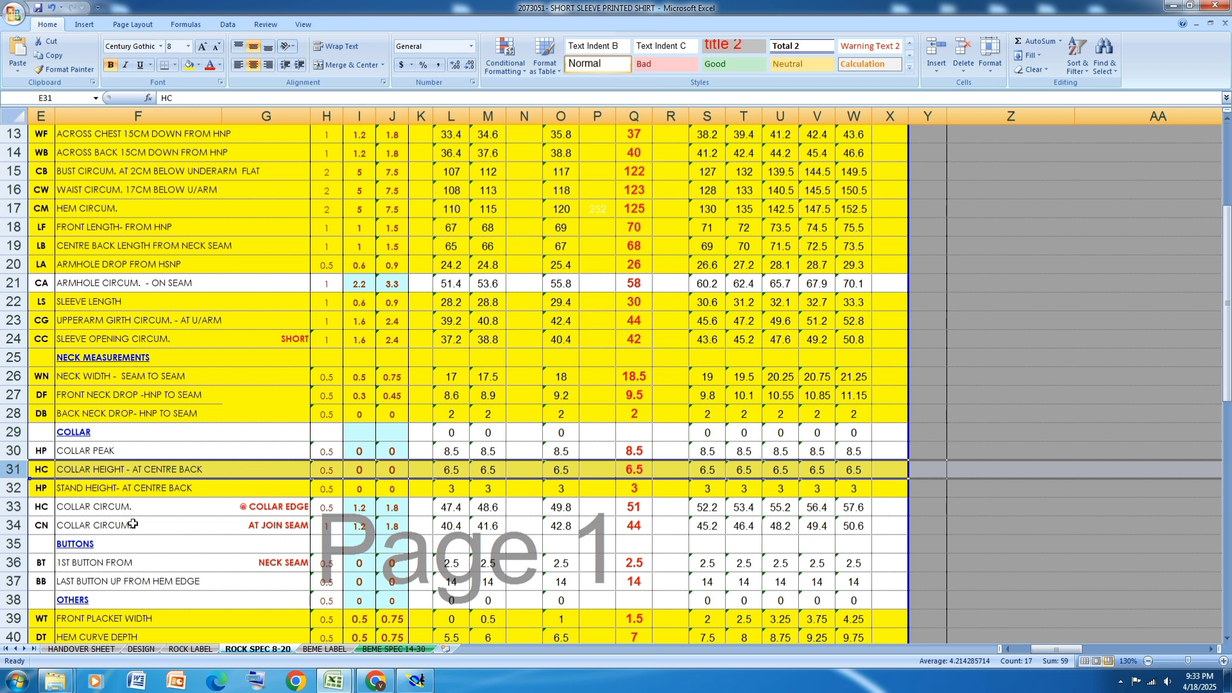
left_click(14, 506)
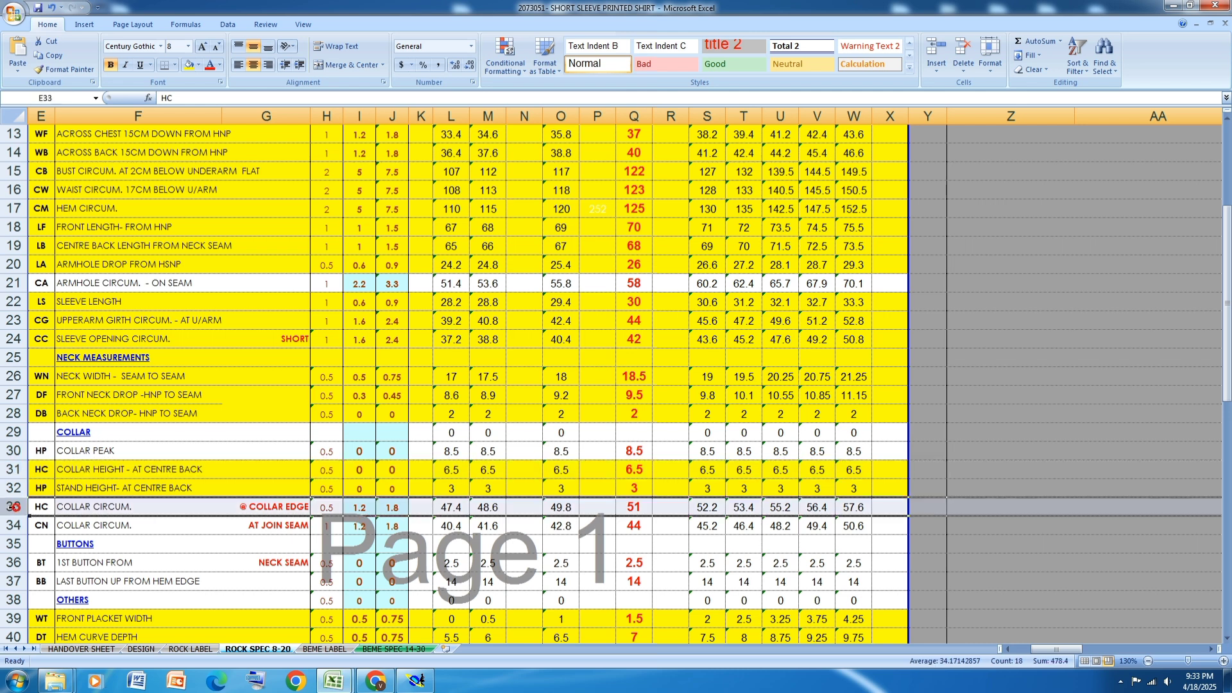
left_click_drag(13, 525, 15, 507)
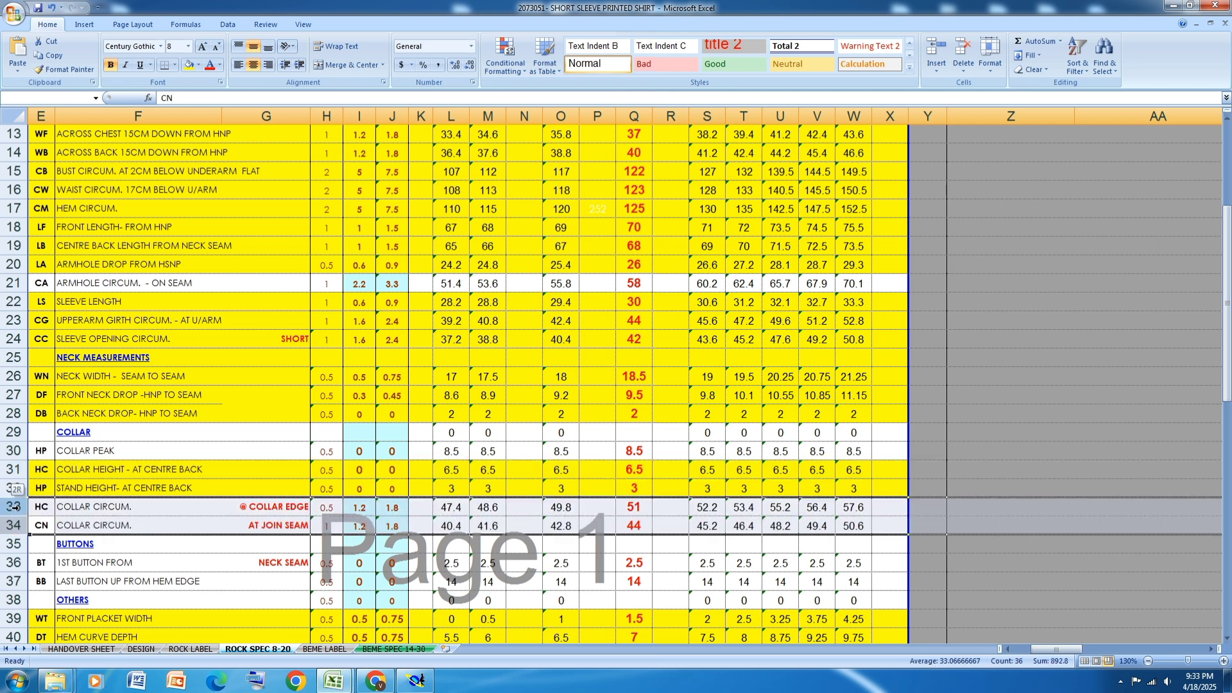
left_click(189, 65)
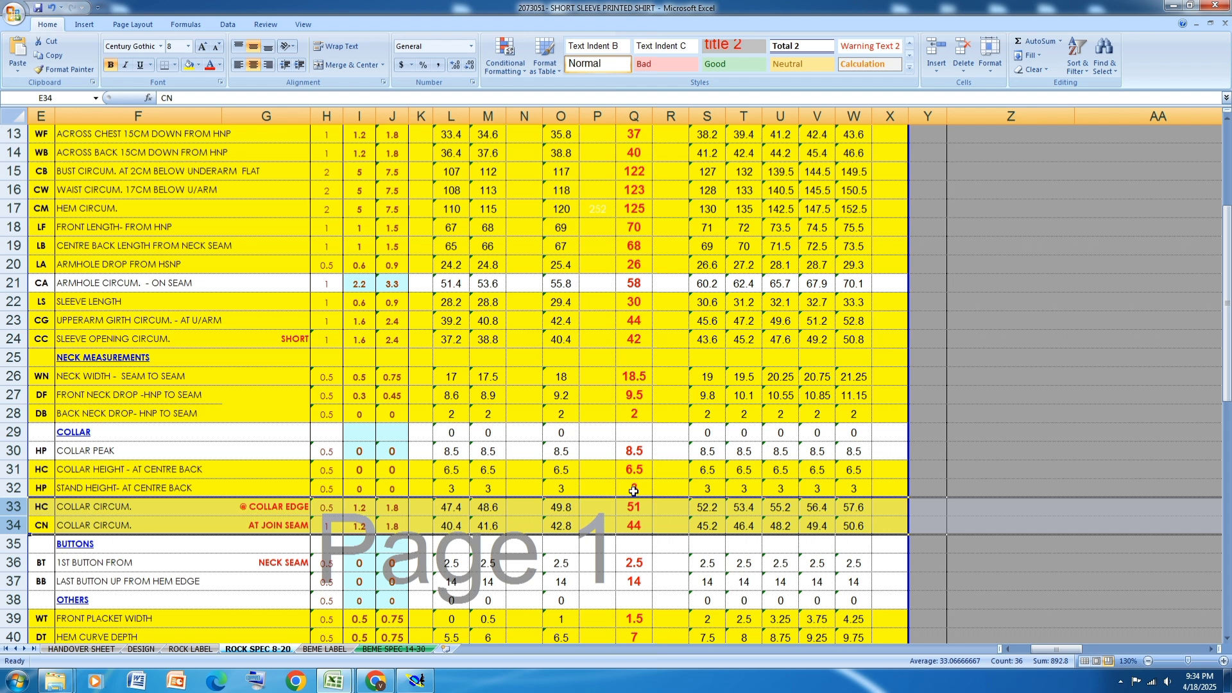
Switch back to Modaris and draw a Bezier line from the centre back line's upper end with dx 25.60 cm and dy 0
left_click(415, 680)
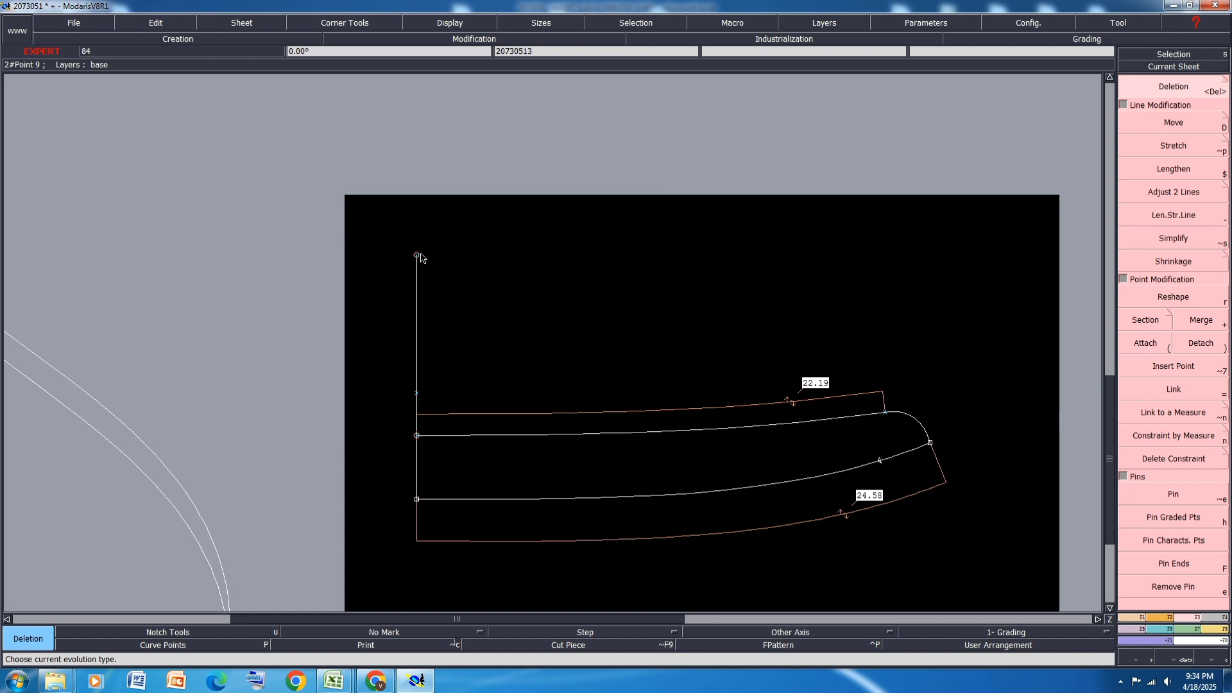
key("F1")
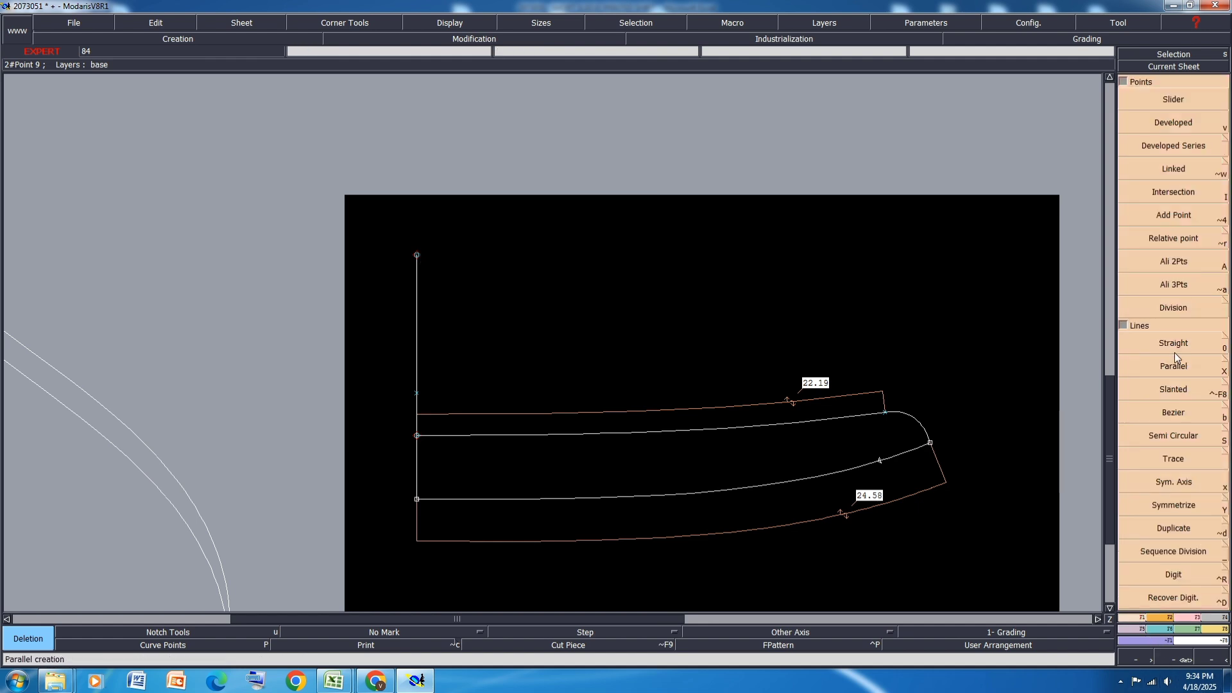
left_click(1180, 413)
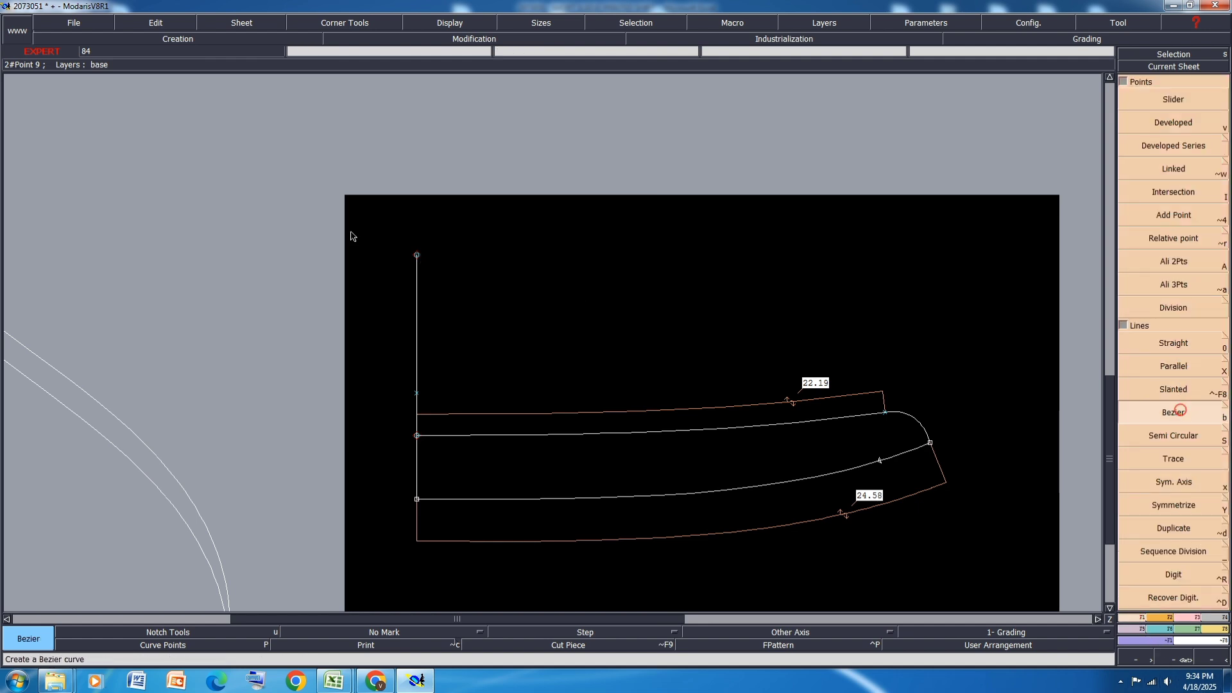
left_click(417, 255)
type("2")
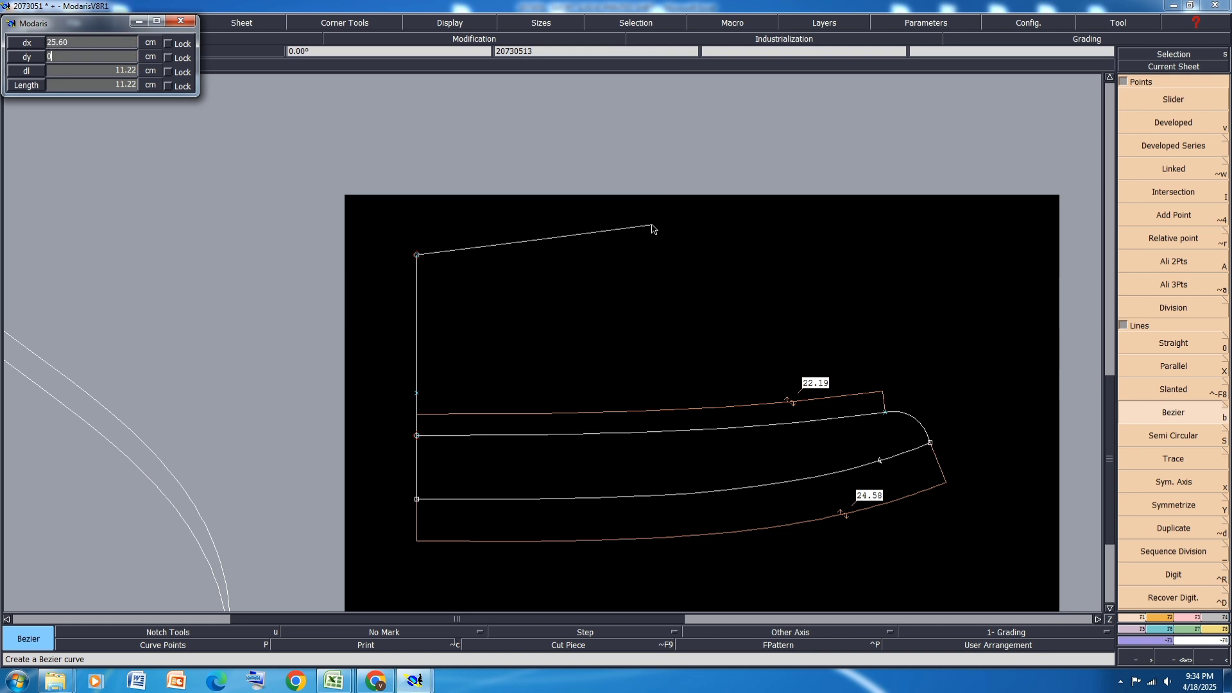
type("5.60")
key("Return")
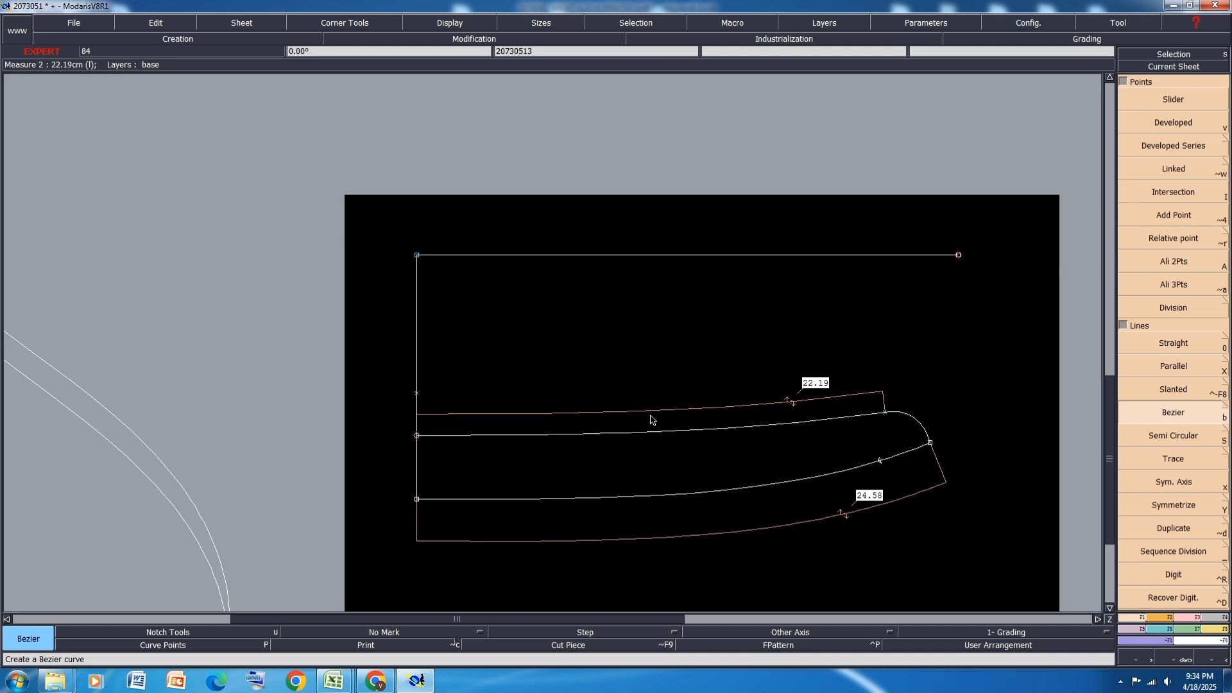
Draw the collar's lower Bezier line from the centre back point 2 cm above the stand, with dx 22.20 cm and a slightly negative dy
left_click(417, 393)
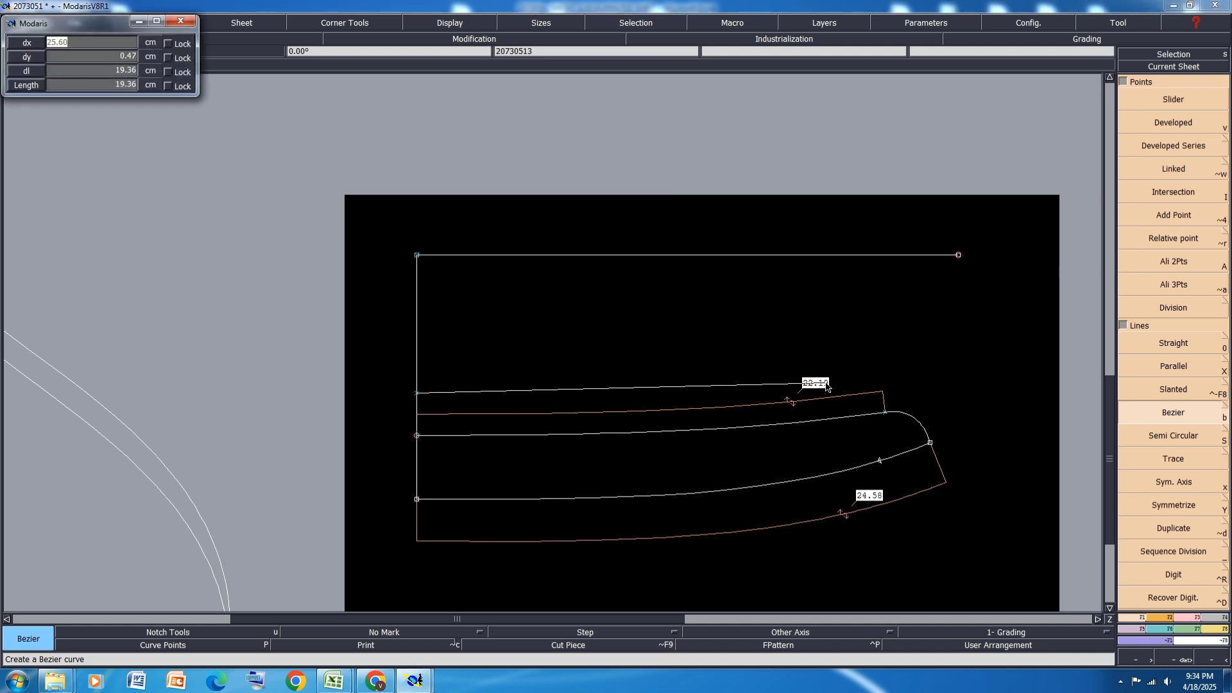
type("22")
key("Return")
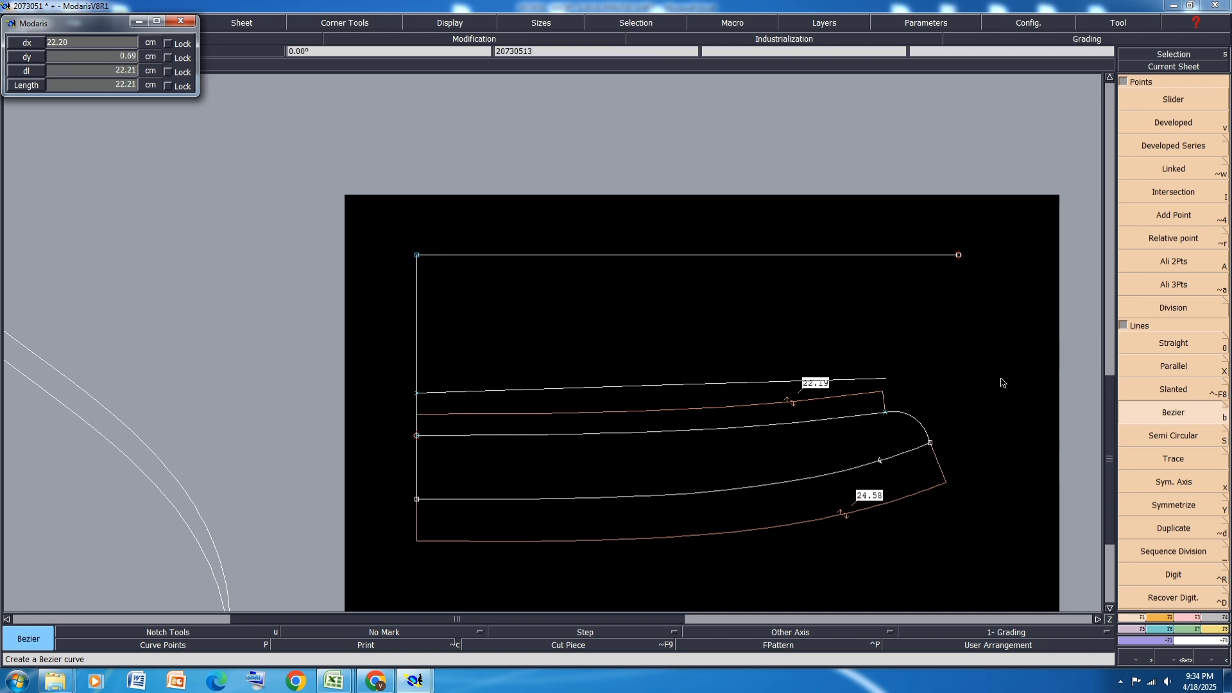
key("Tab")
key("BackSpace")
type("-1")
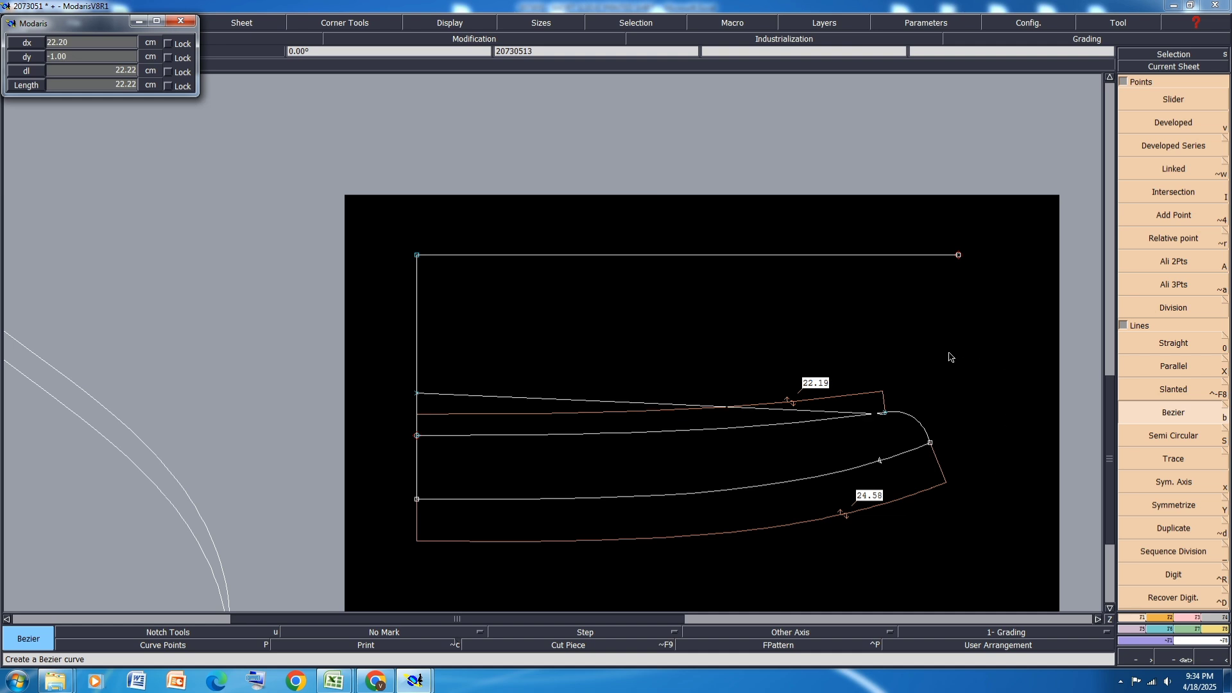
double_click(63, 59)
type("-")
key("Return")
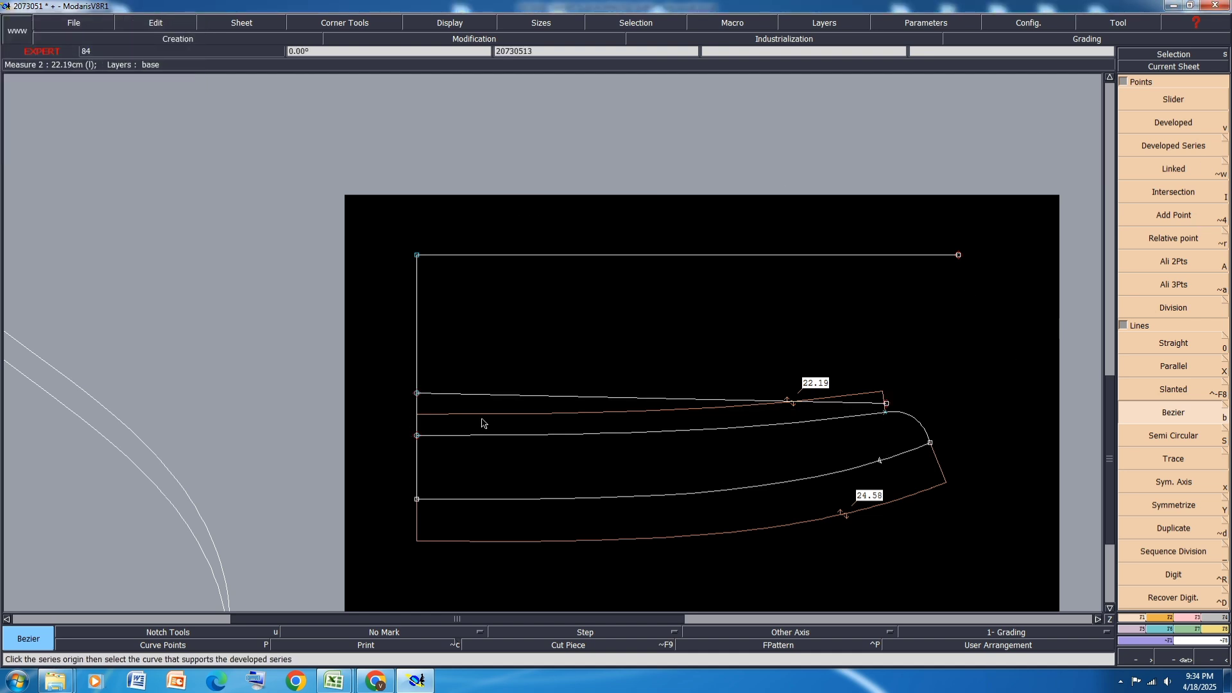
Pin the characteristic points and close the collar's front edge with a Bezier line joining the ends of its upper and lower lines
left_click(1192, 618)
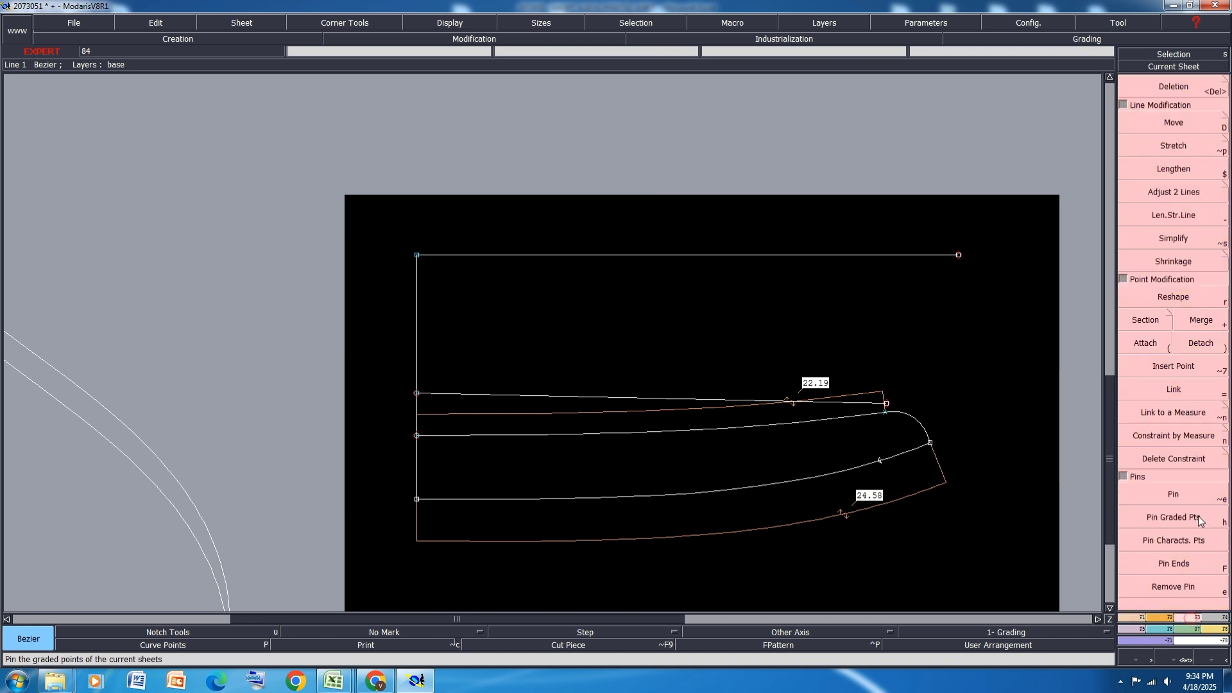
left_click(1174, 389)
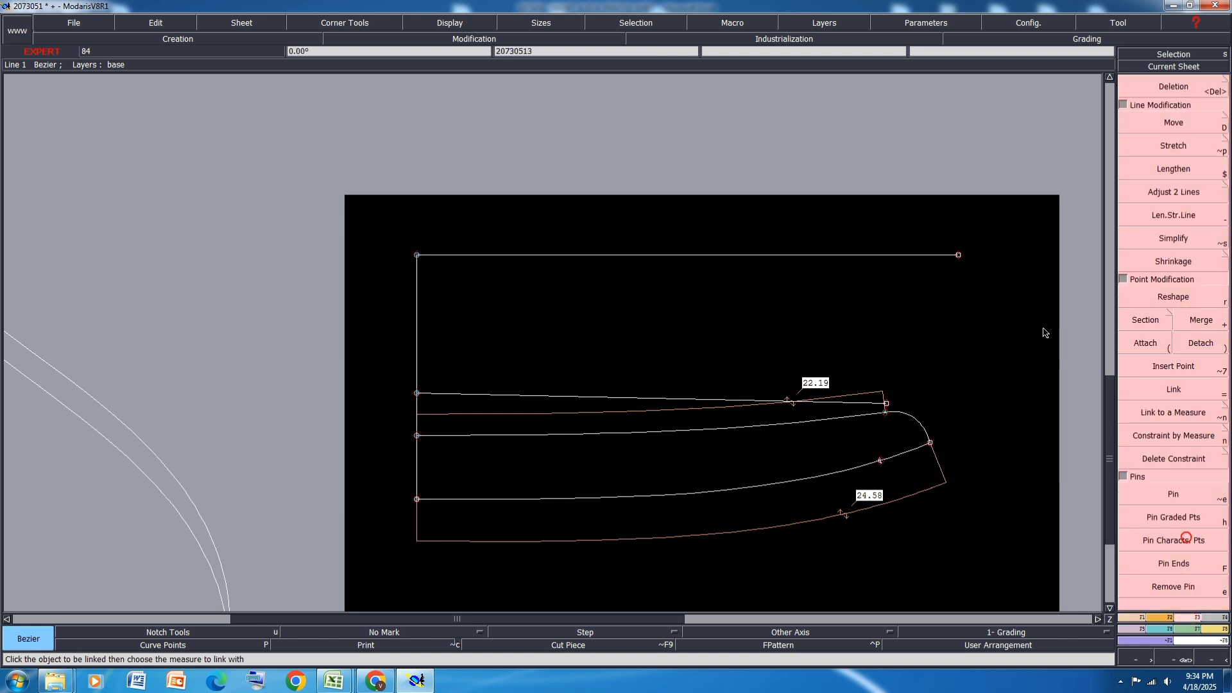
key("b")
left_click(958, 254)
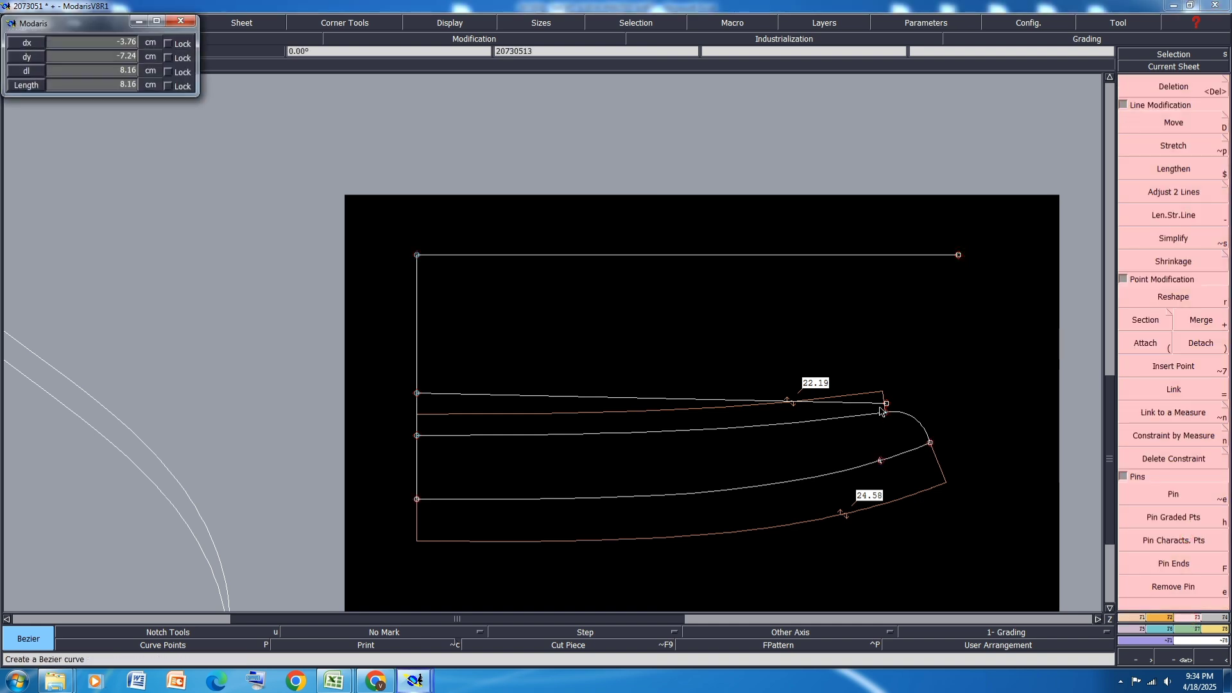
right_click(886, 404)
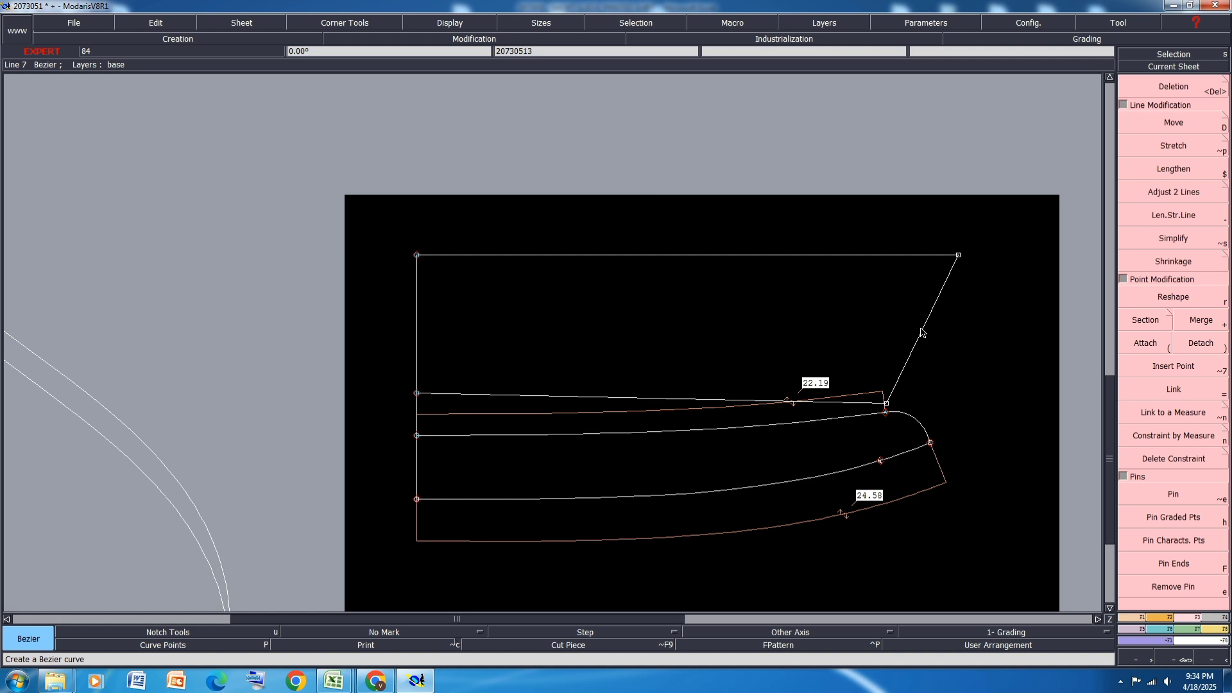
Add a dynamic length measure along the collar's slanted front edge between its upper and lower corners, undoing the misplaced first attempt
key("alt+l")
left_click(922, 330)
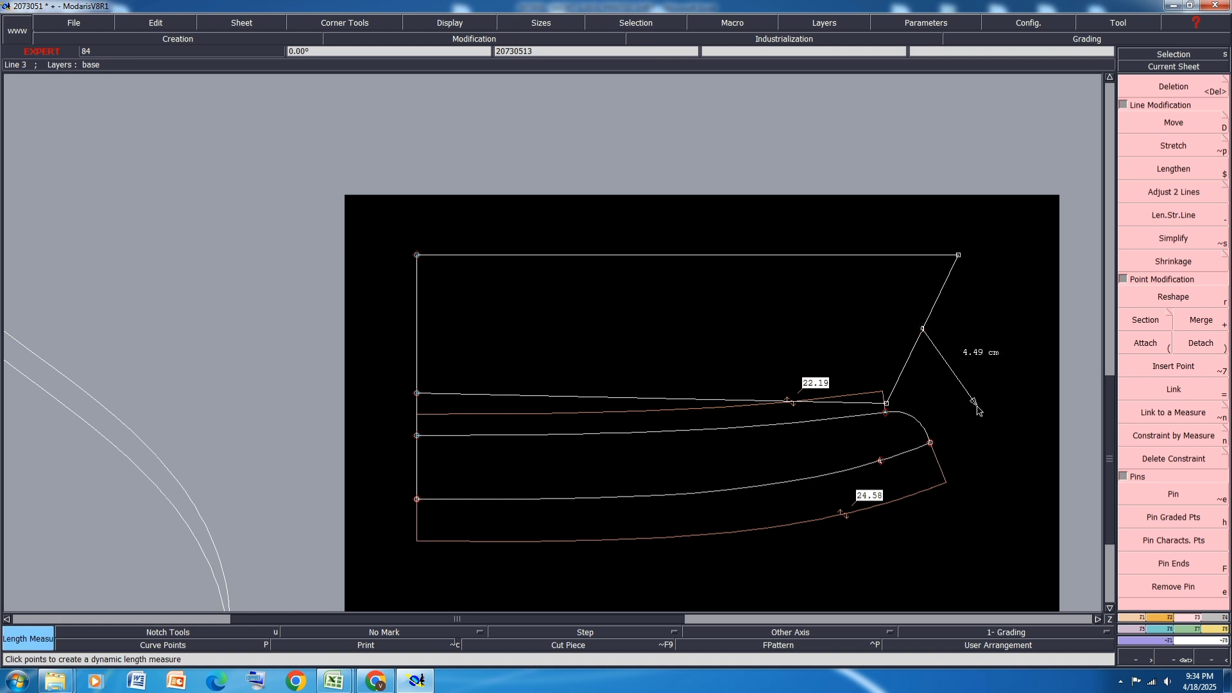
left_click(987, 382)
key("ctrl+z")
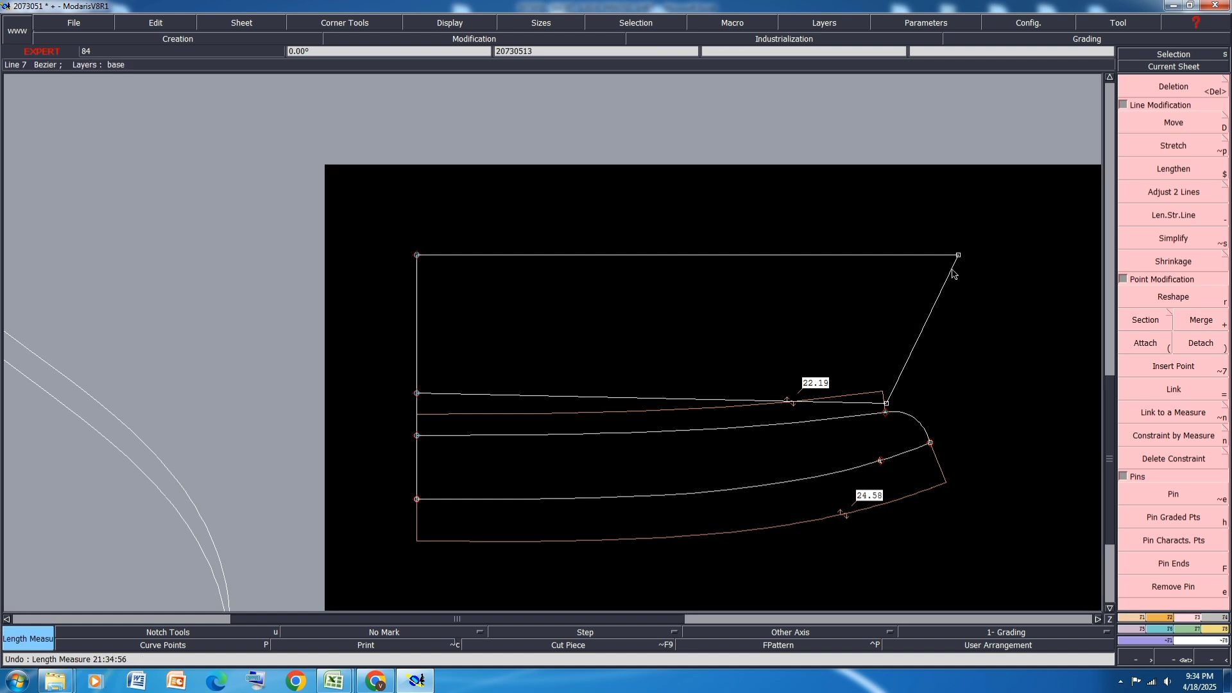
left_click(953, 268)
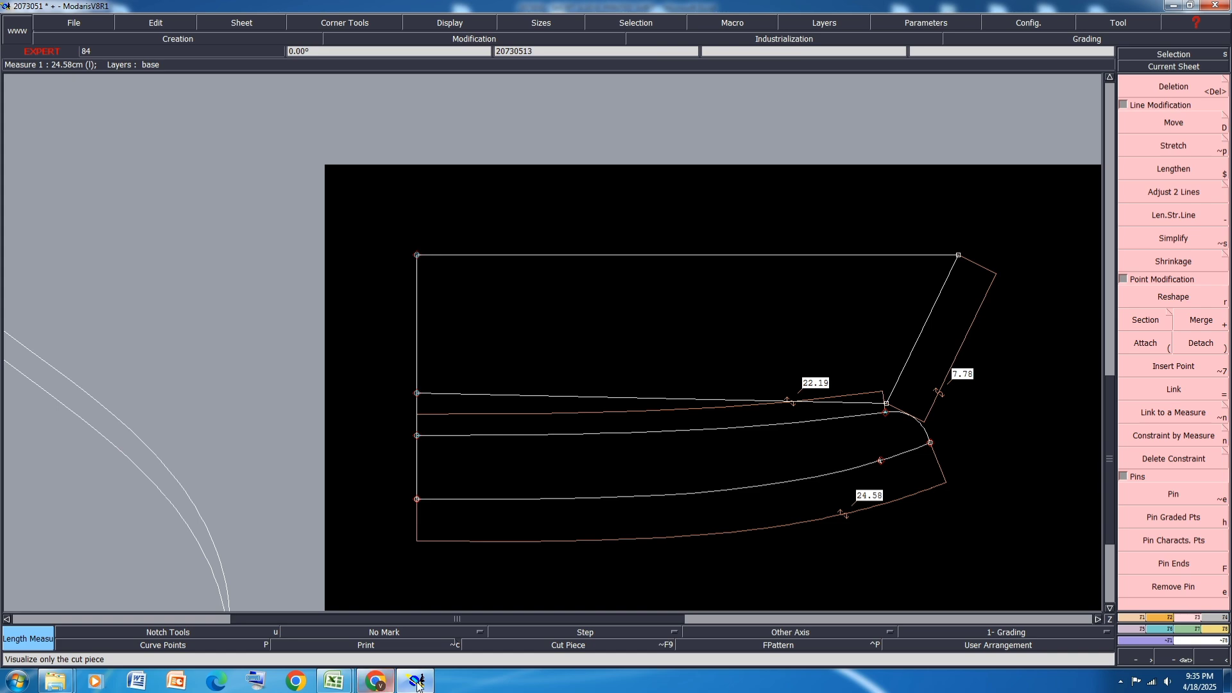
Switch to the Excel spec workbook, highlight the Collar Peak row in yellow and save the workbook
mouse_move(340, 687)
left_click(439, 628)
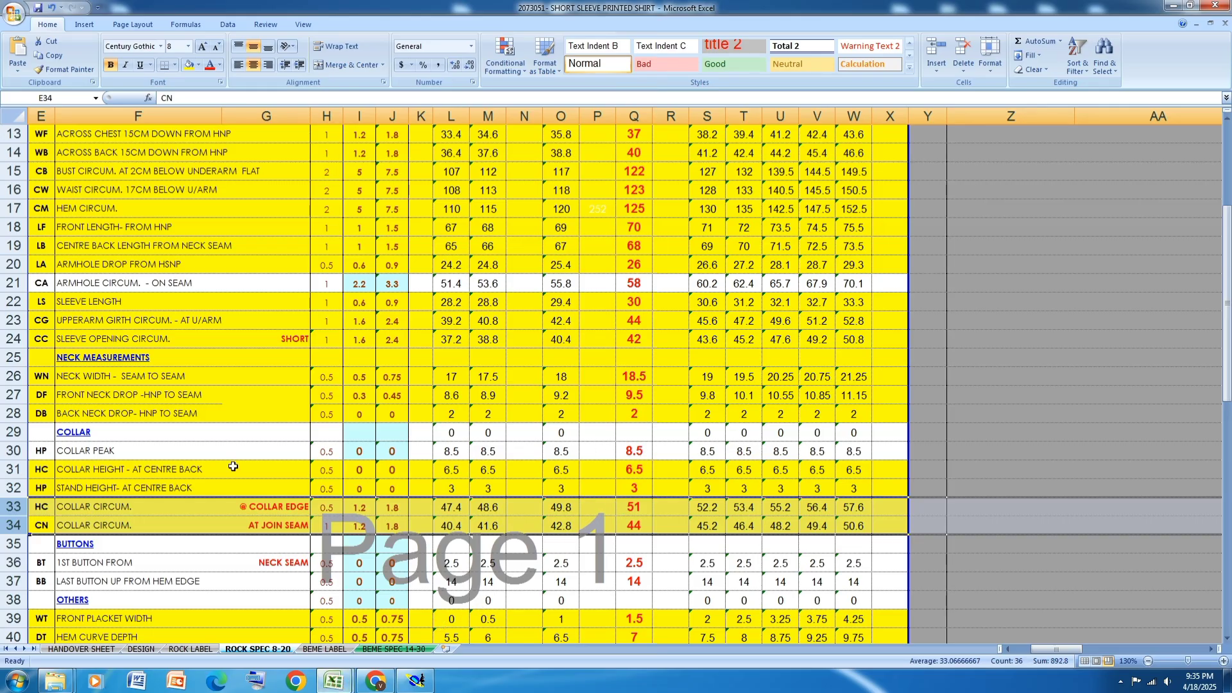
left_click(14, 450)
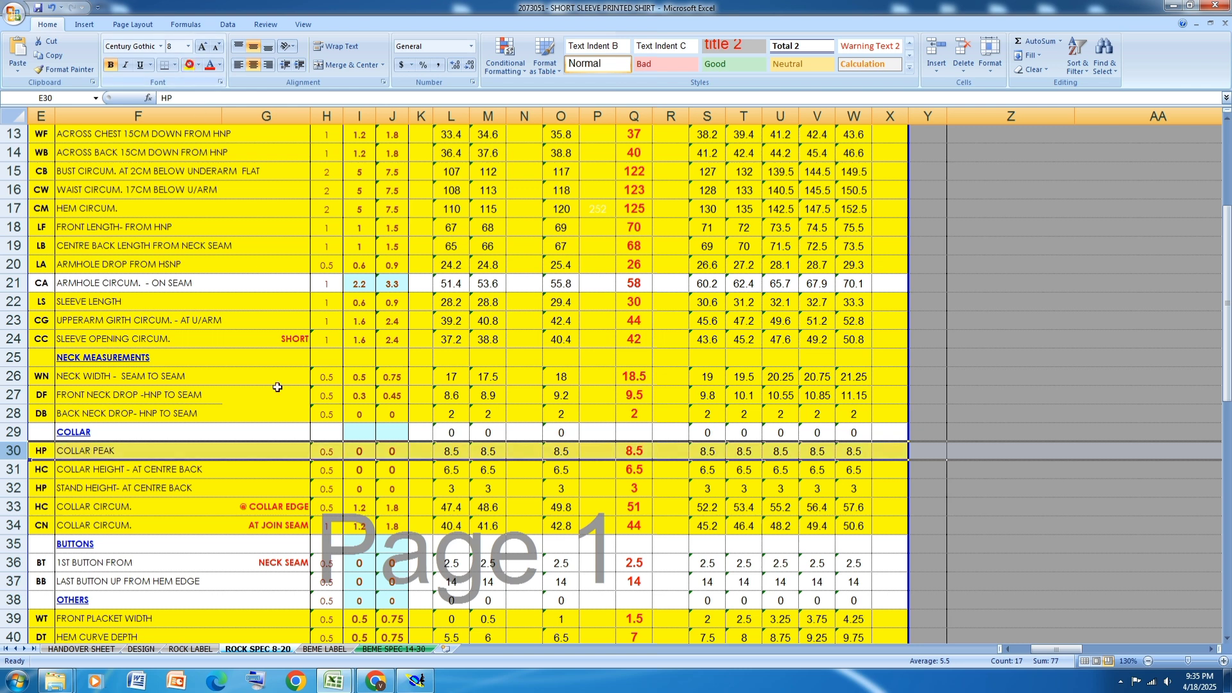
key("ctrl+s")
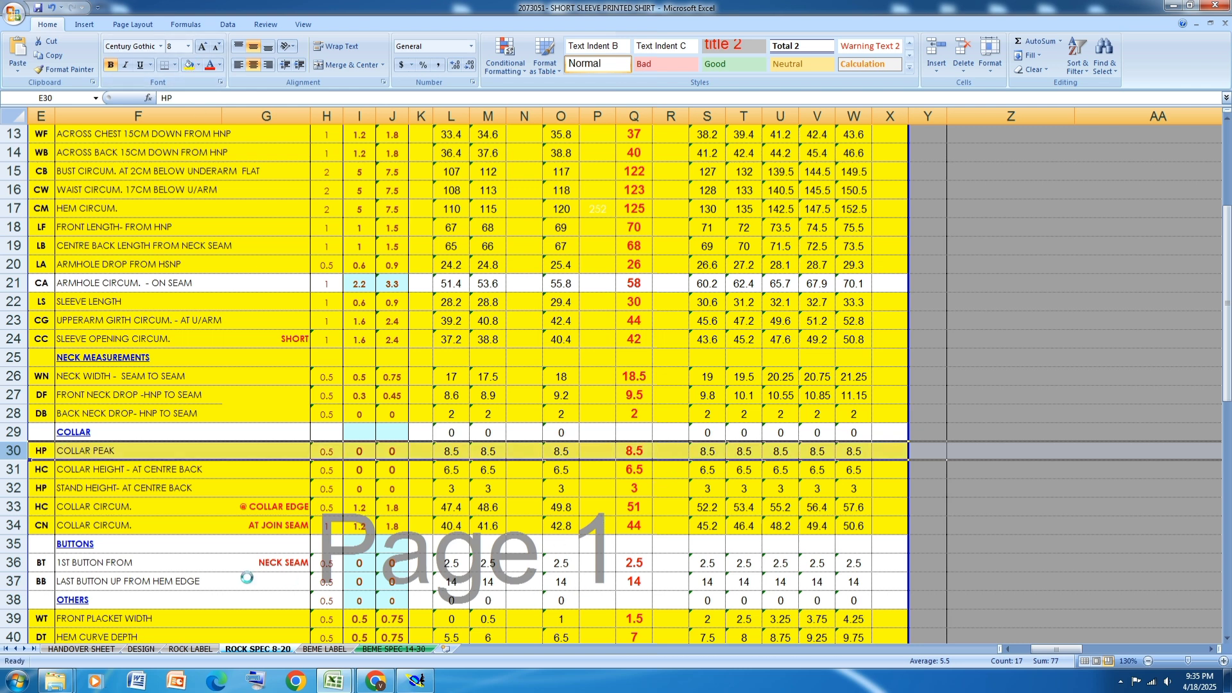
Return to Modaris and move the collar's upper front corner up 1 cm, with ShiftX 0 and ShiftY 1.00
left_click(415, 680)
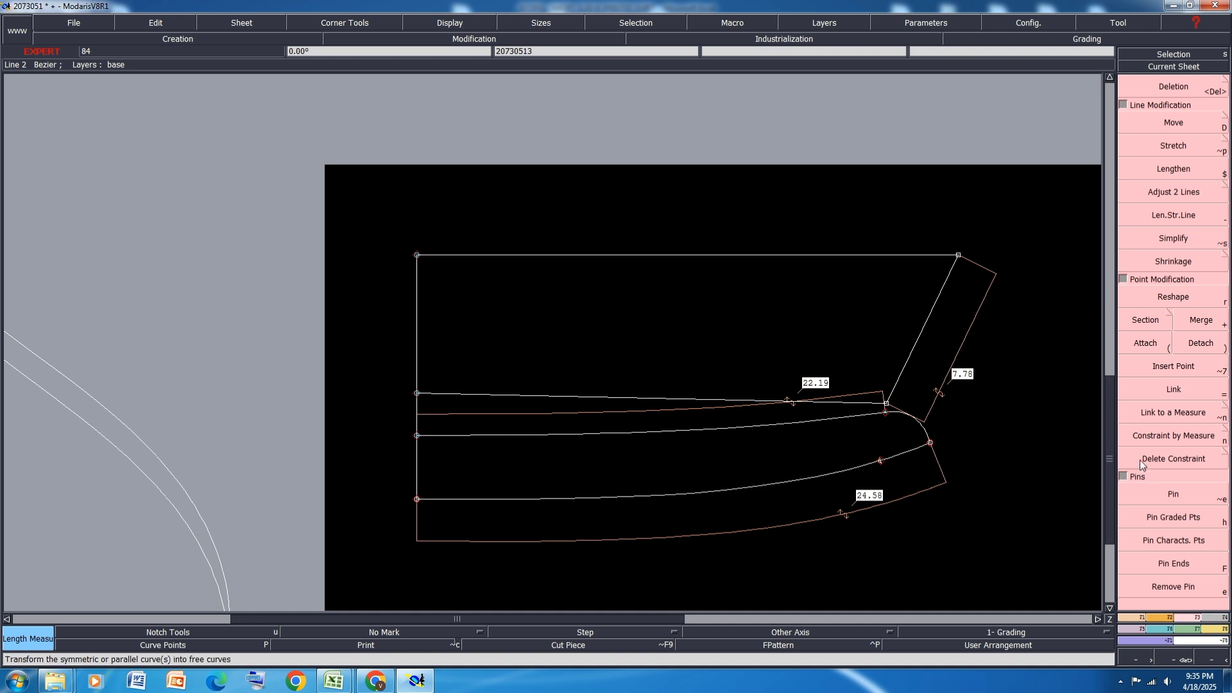
left_click(1180, 124)
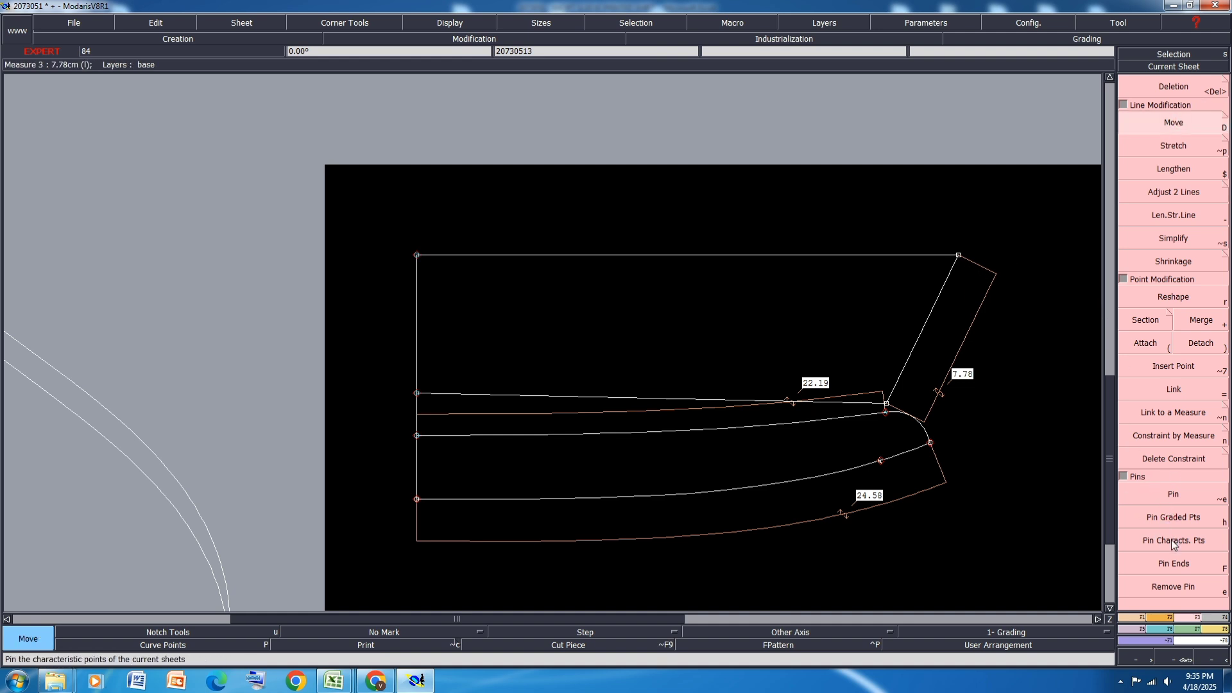
left_click(959, 256)
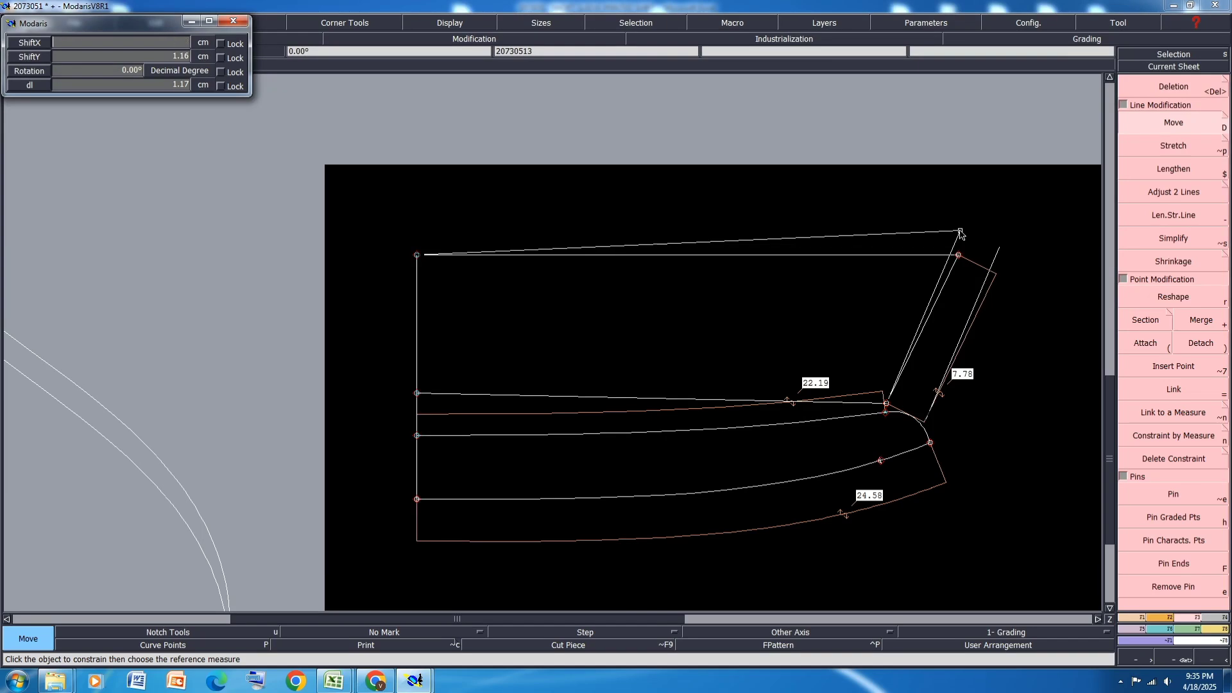
type("0")
key("Tab")
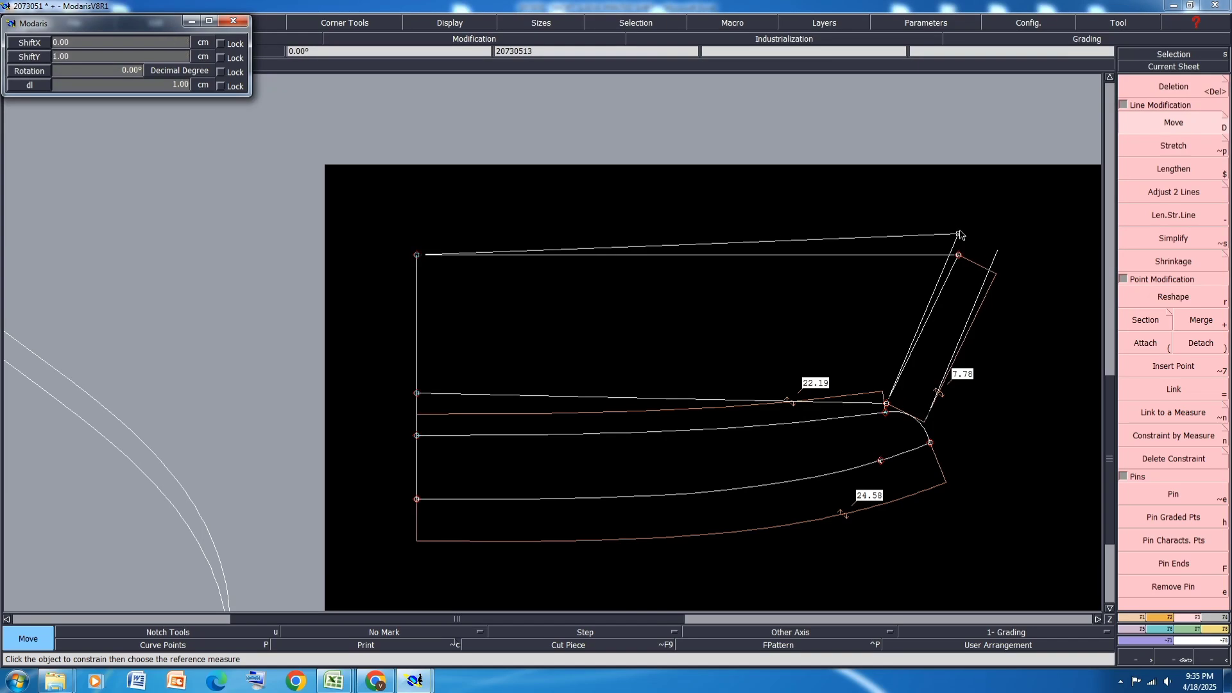
key("Return")
Check the Collar Peak measurement in the Excel spec sheet and return to the Modaris pattern
left_click(334, 682)
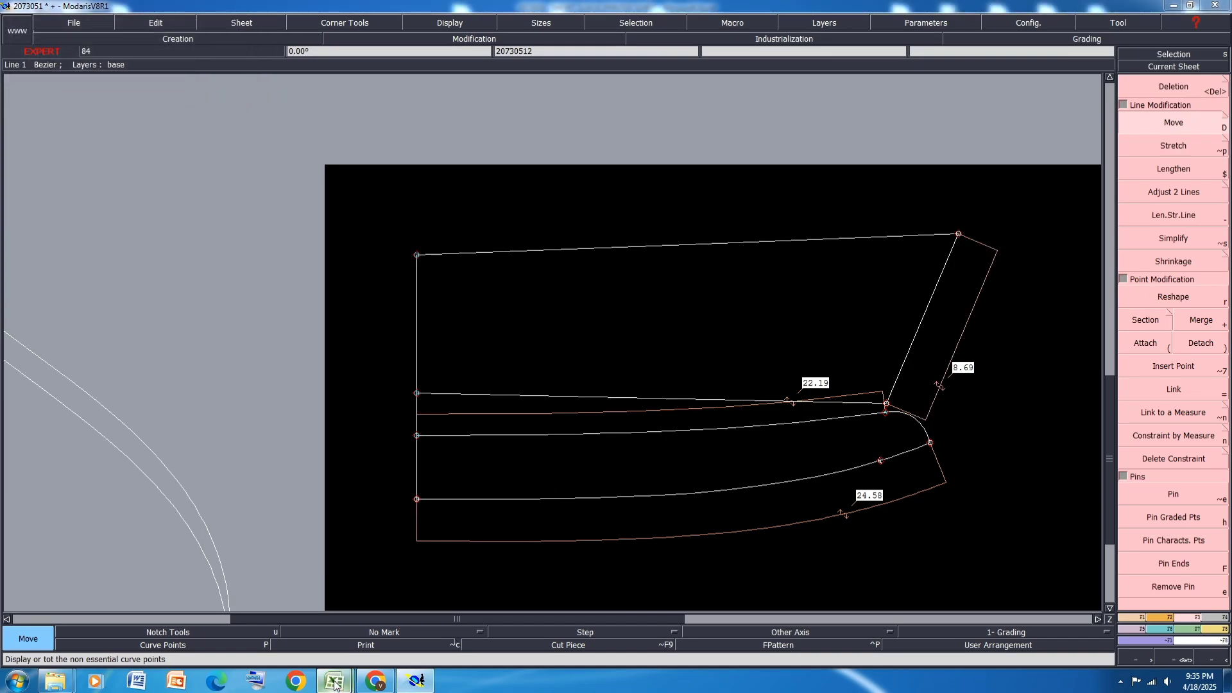
left_click(390, 632)
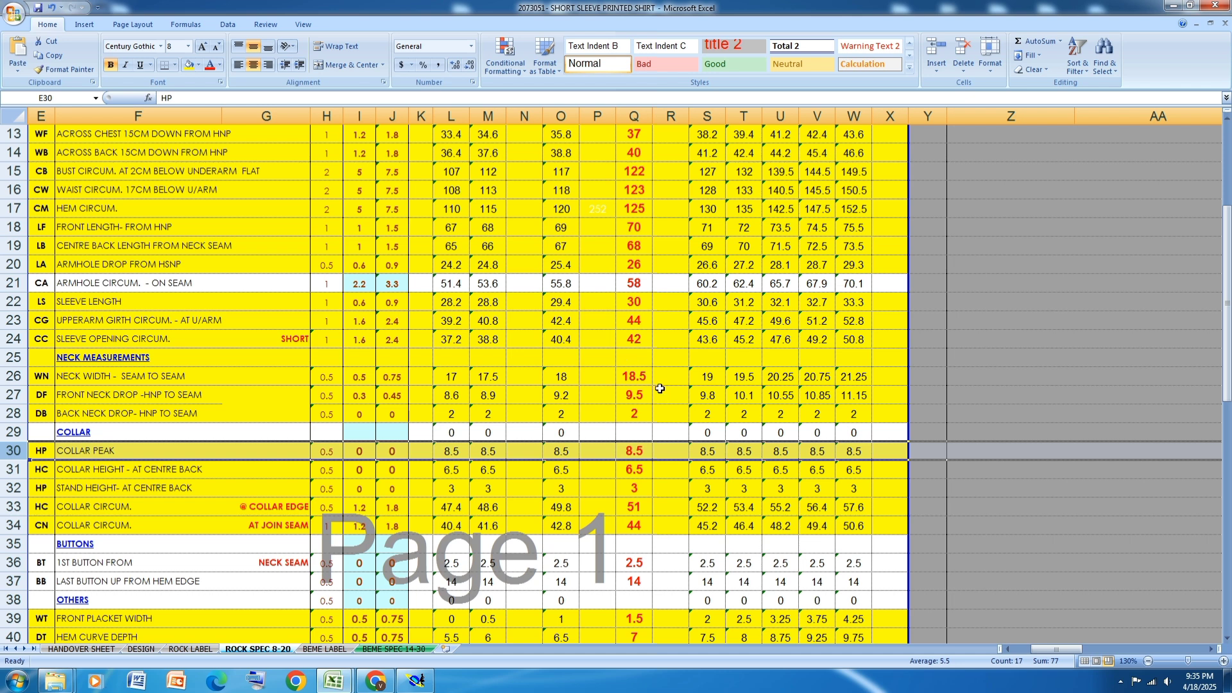
left_click(1174, 8)
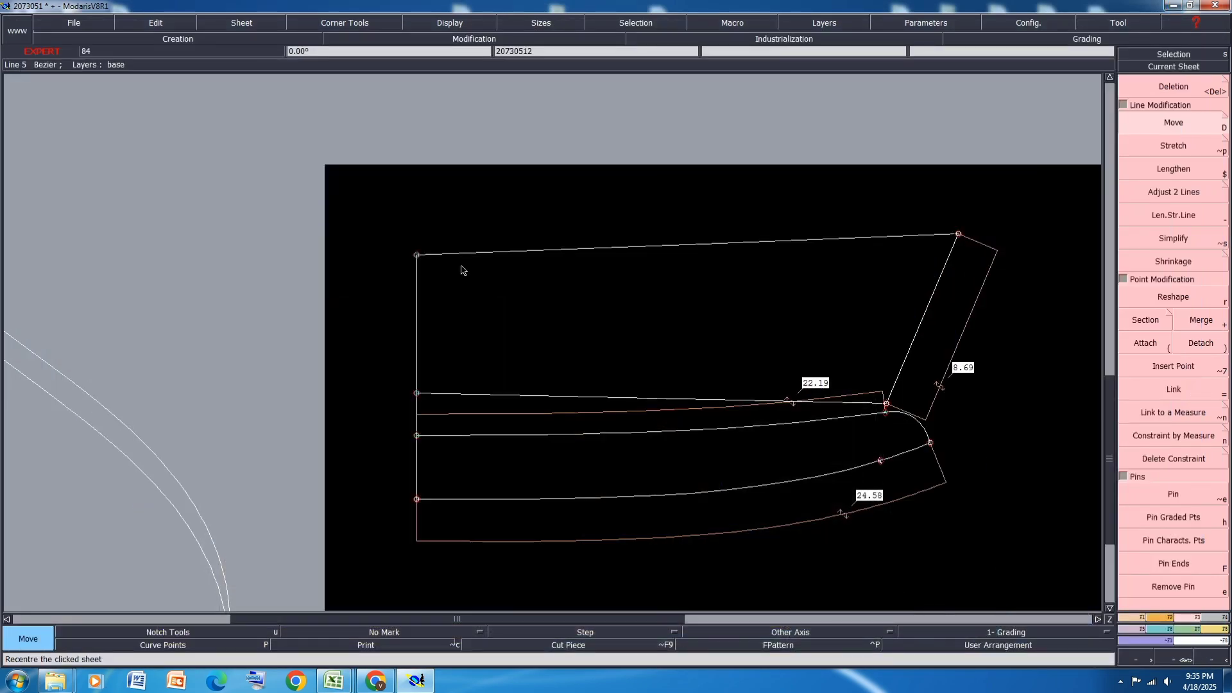
Select the collar's upper edge line and display the Bezier curve handles
left_click(684, 249)
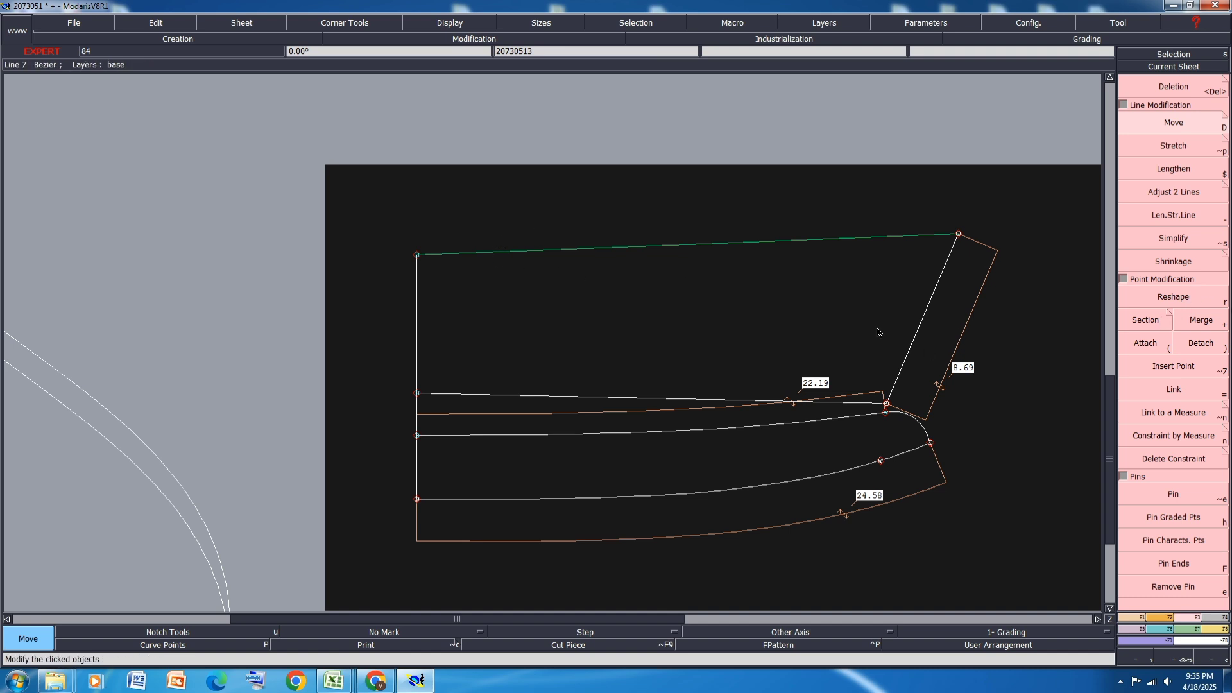
left_click(443, 26)
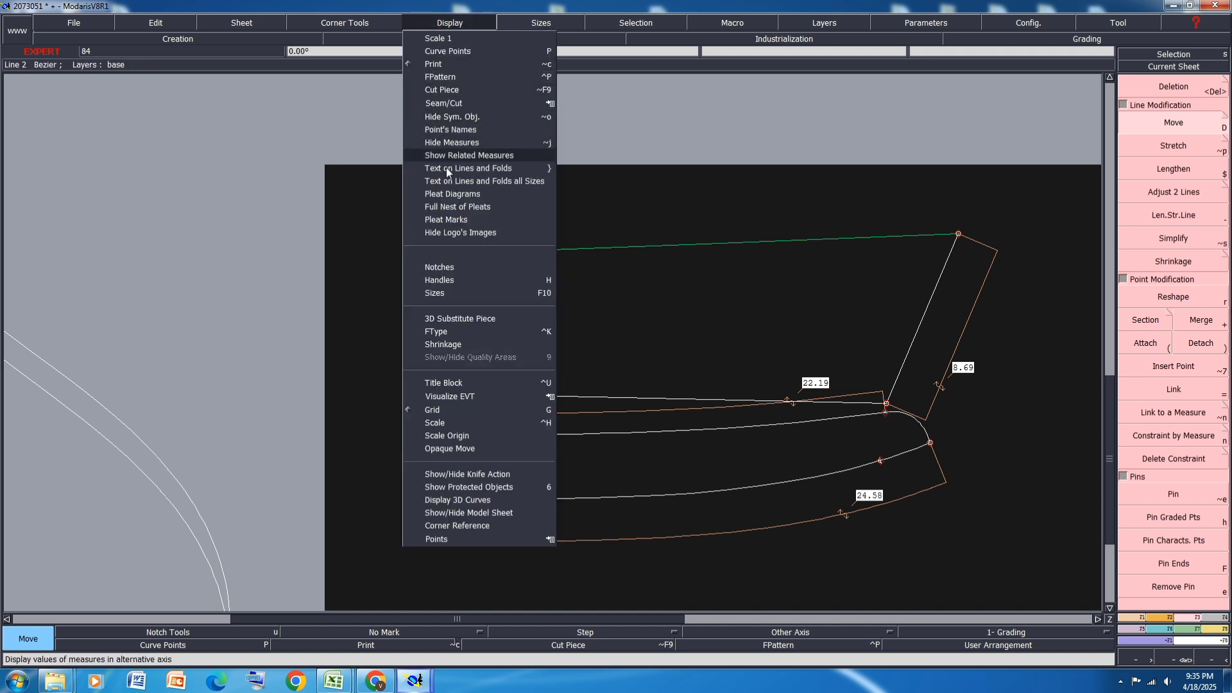
left_click(447, 278)
Select the whole collar outline and move it up 1 cm from the stand, with ShiftX 0 and ShiftY 1
left_click_drag(1010, 169, 384, 413)
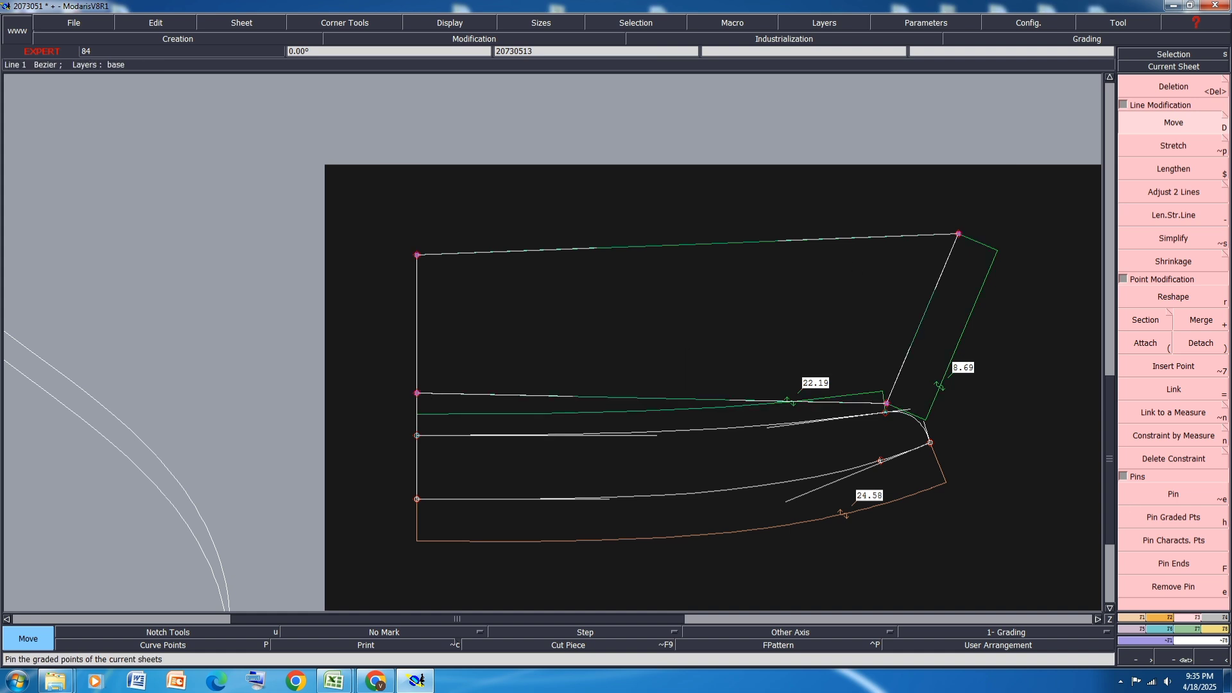
left_click(416, 256)
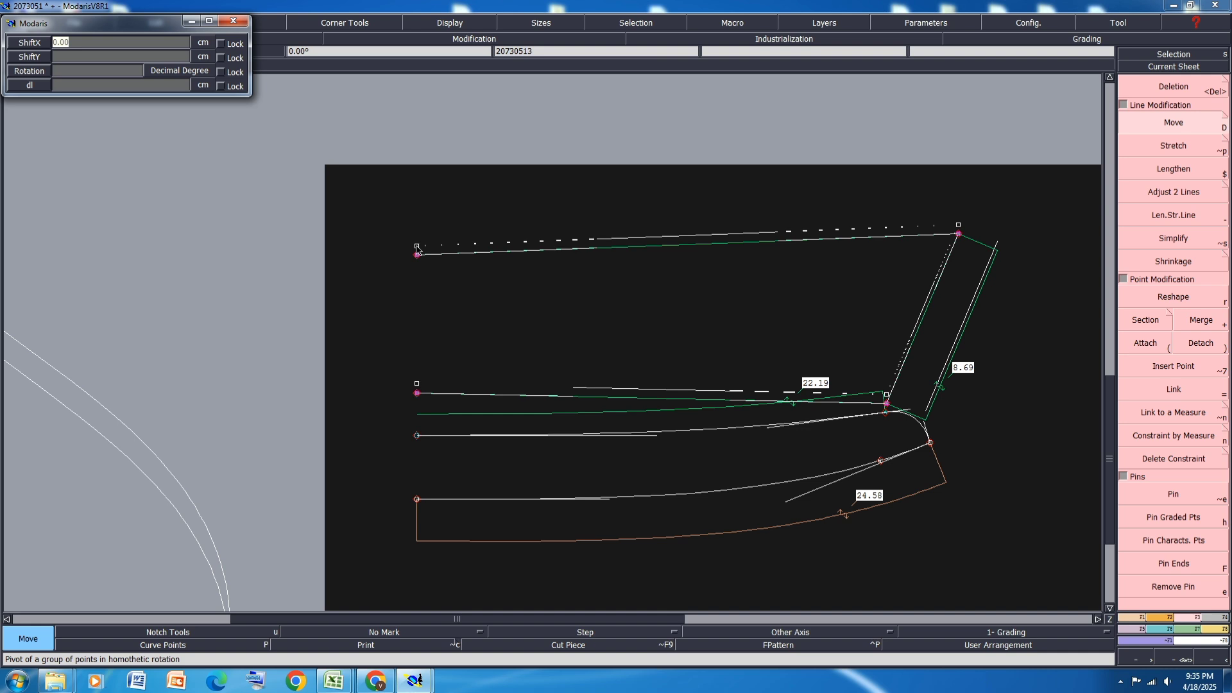
key("Tab")
type("1")
key("Return")
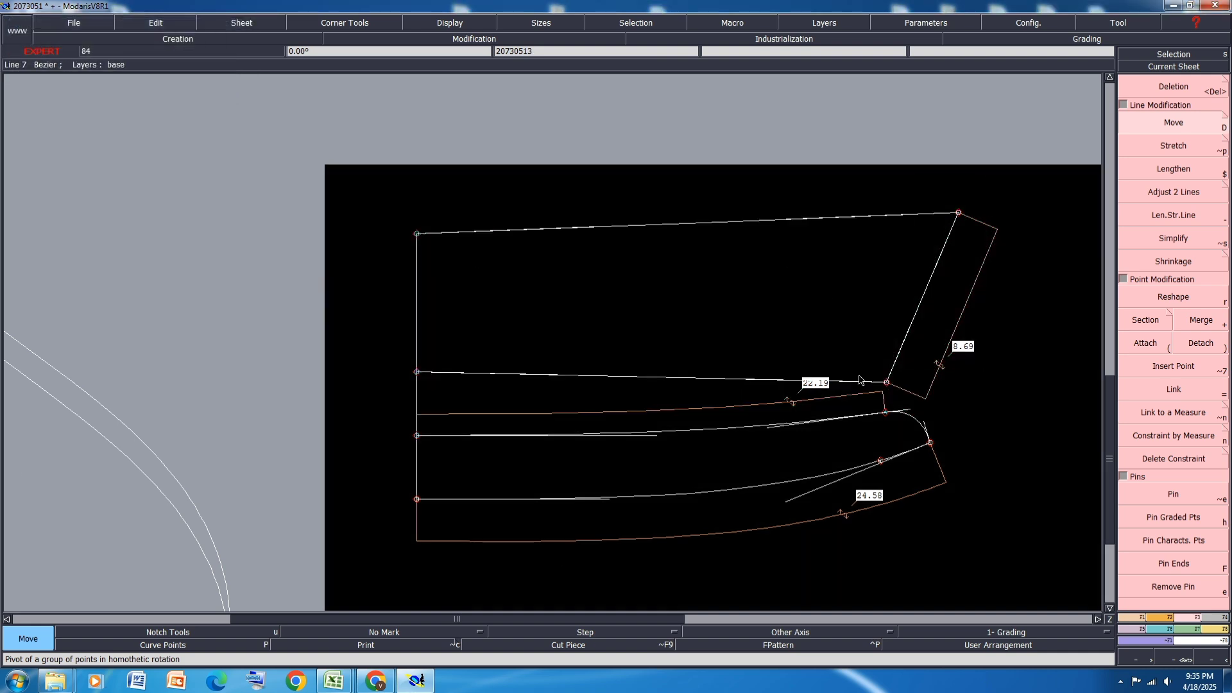
Select the collar's slanted front edge with both corner points and move it down 0.25 cm, with ShiftX 0 and ShiftY -0.25
left_click_drag(850, 344, 911, 180)
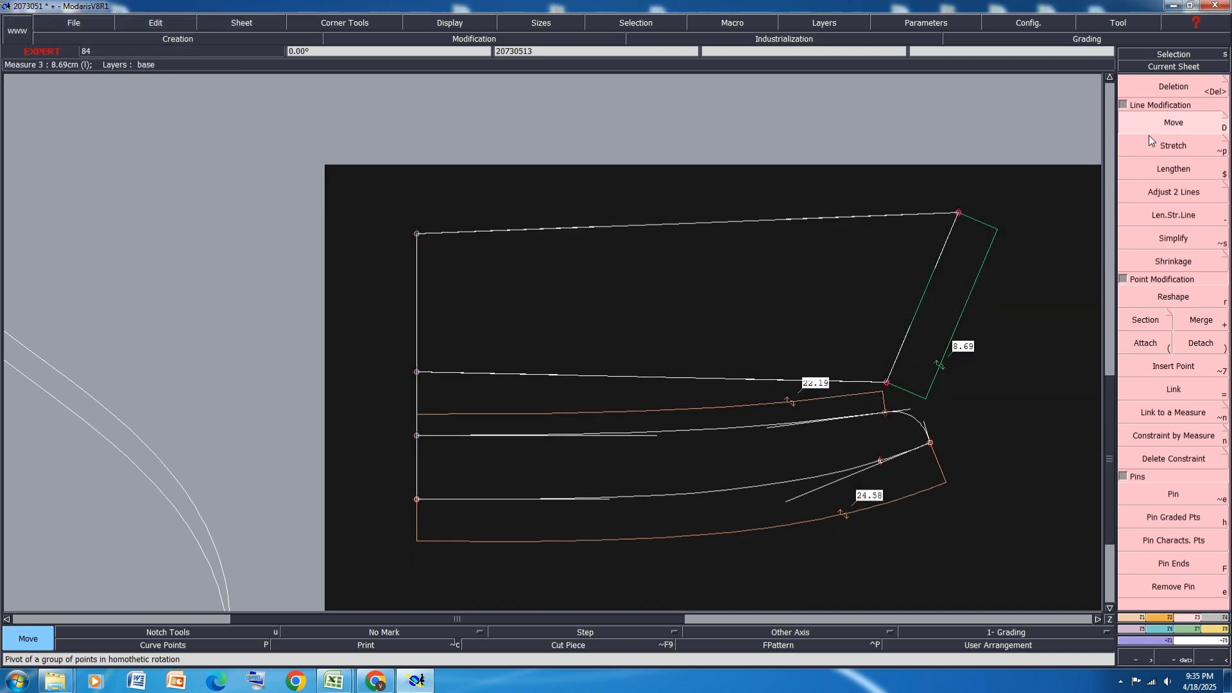
left_click(959, 214)
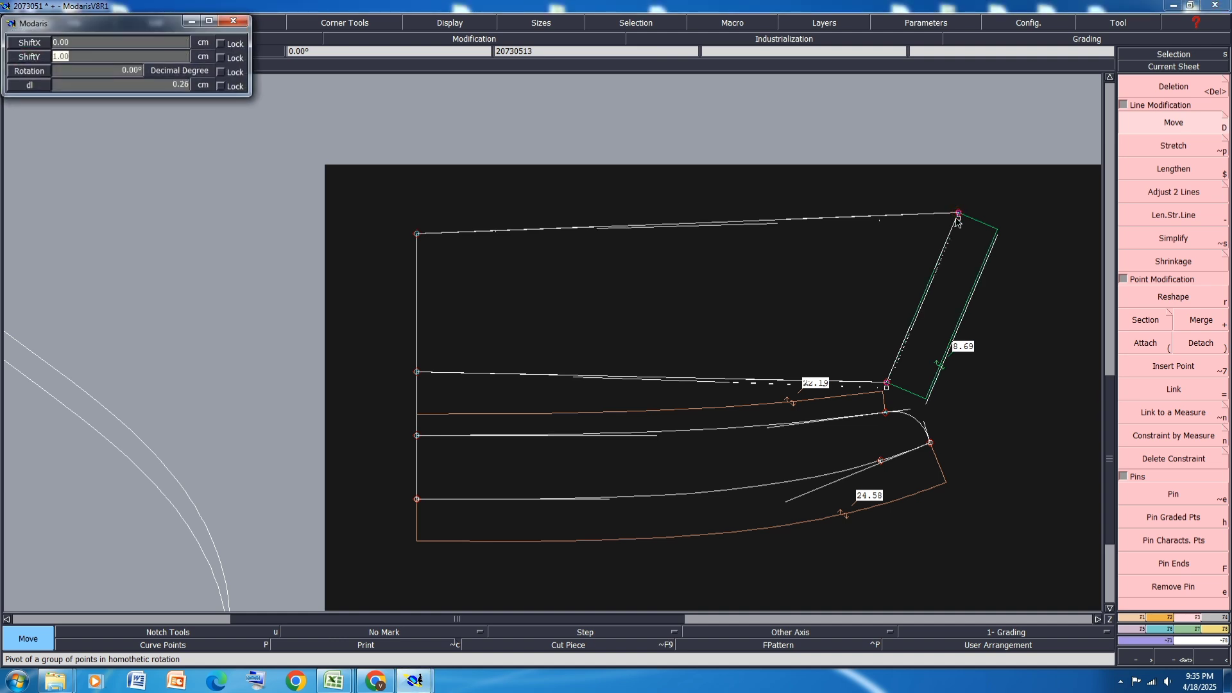
key("BackSpace")
type("-.25")
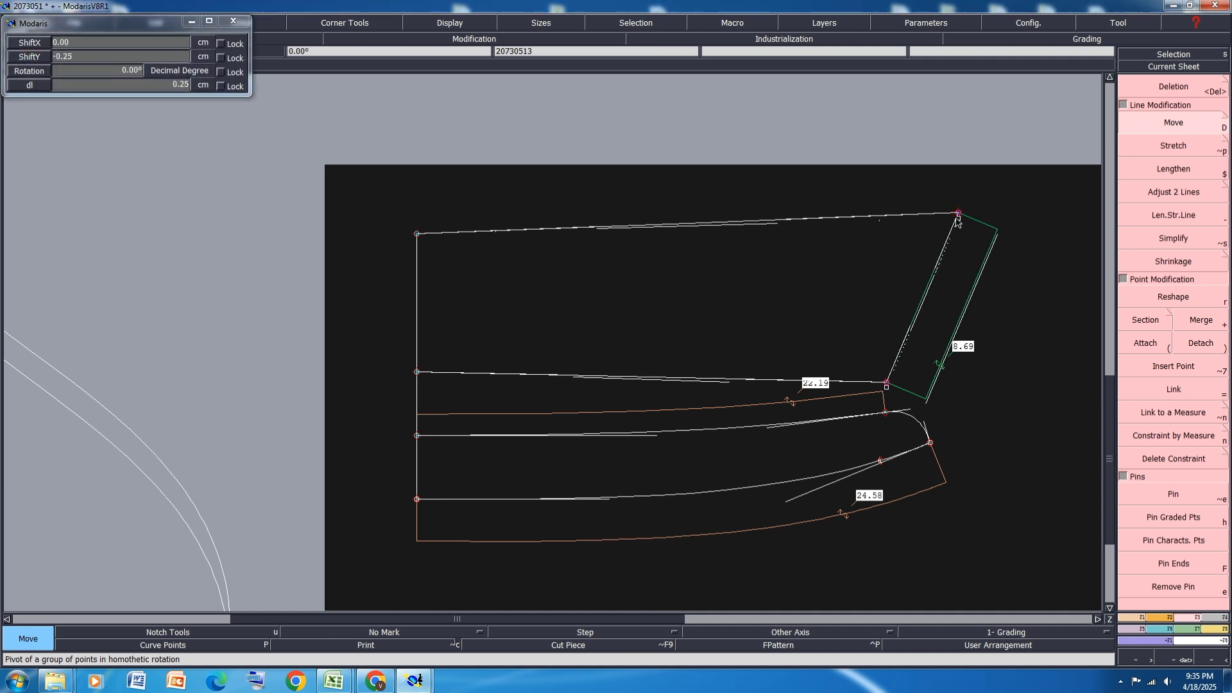
key("Return")
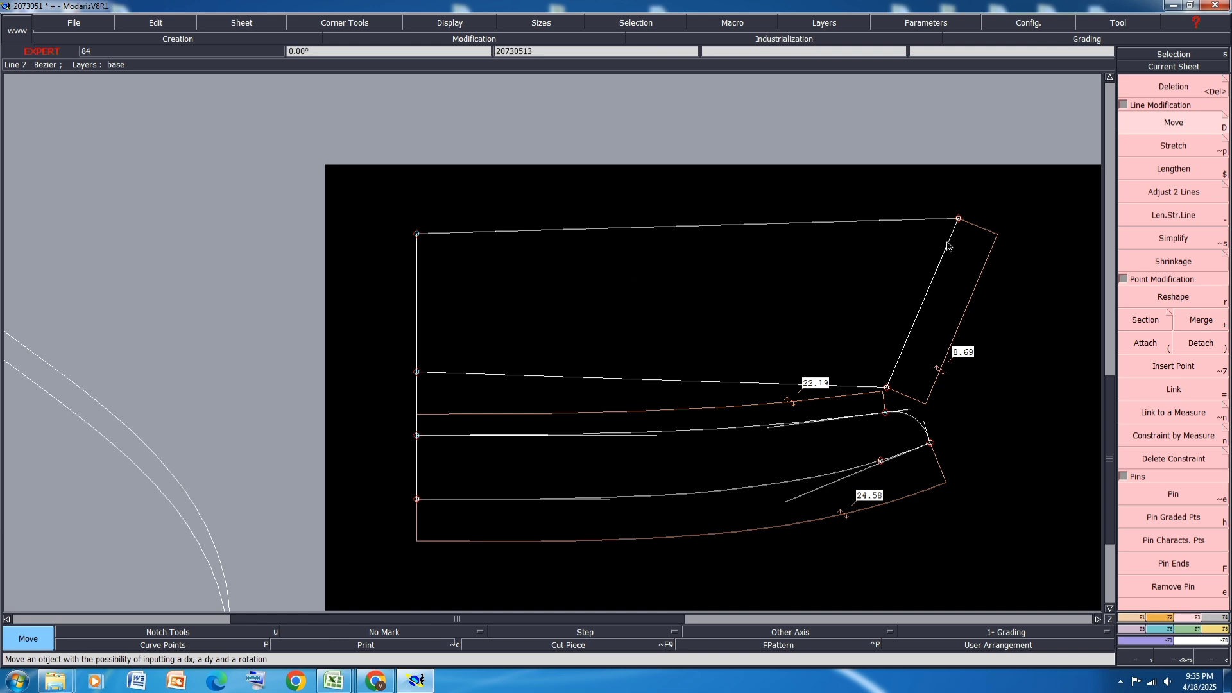
left_click(441, 24)
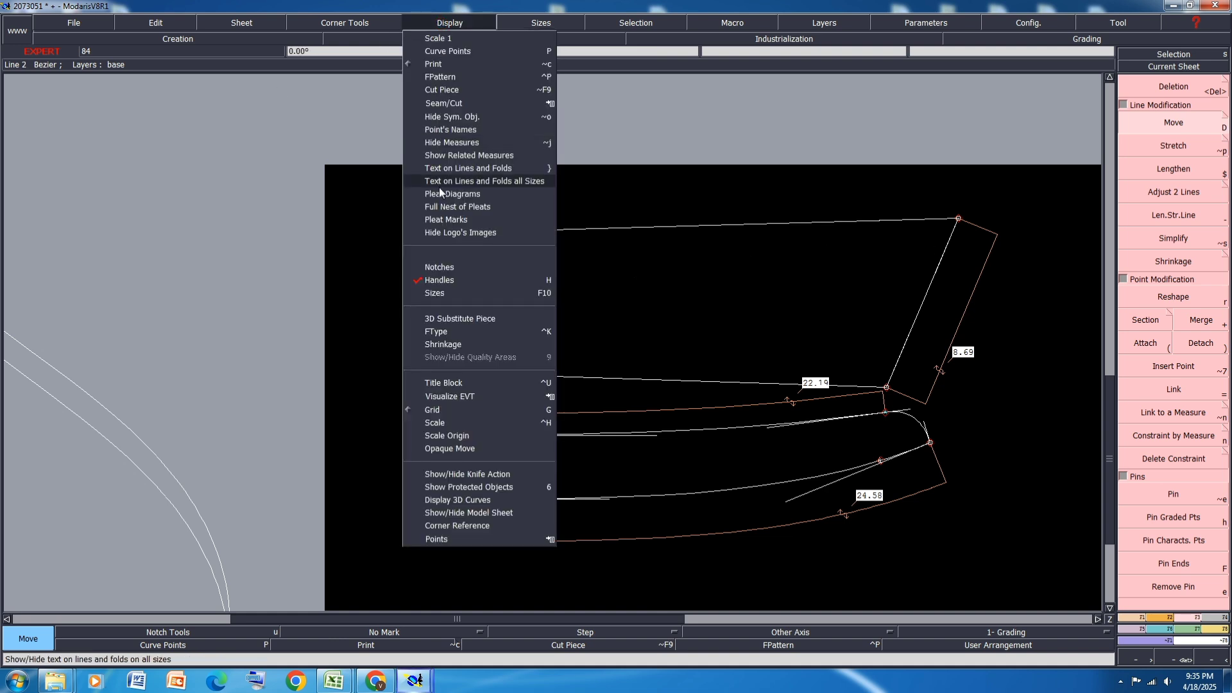
left_click(443, 279)
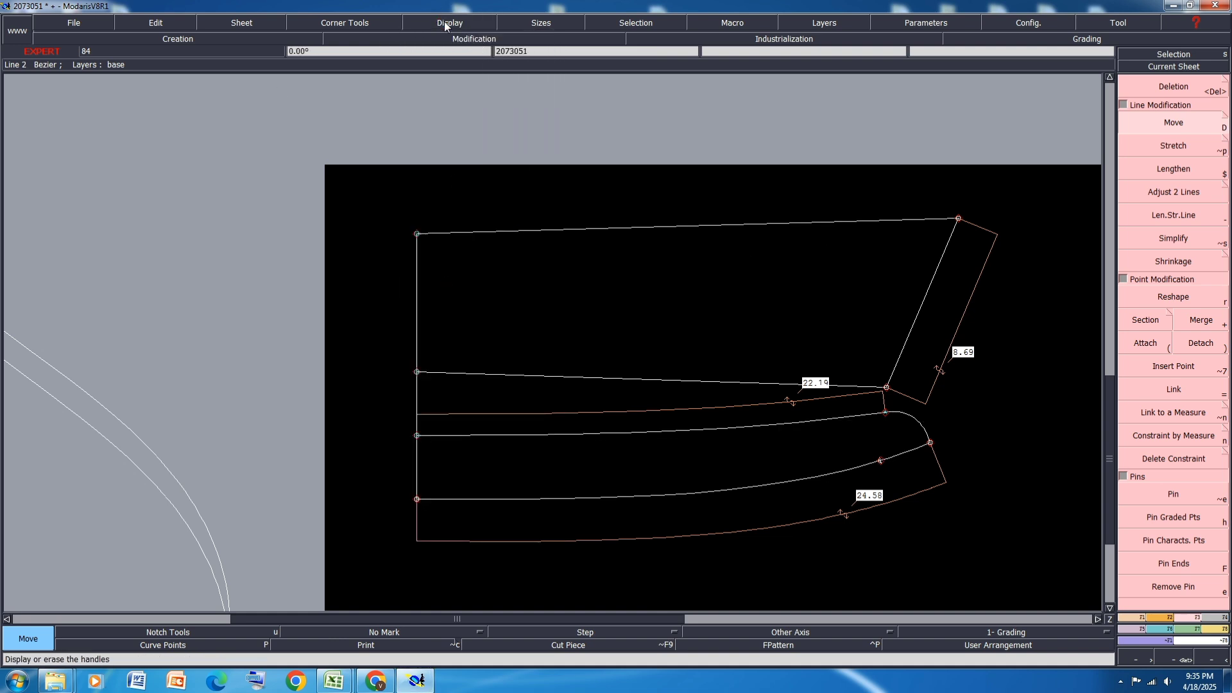
left_click(445, 25)
left_click(453, 277)
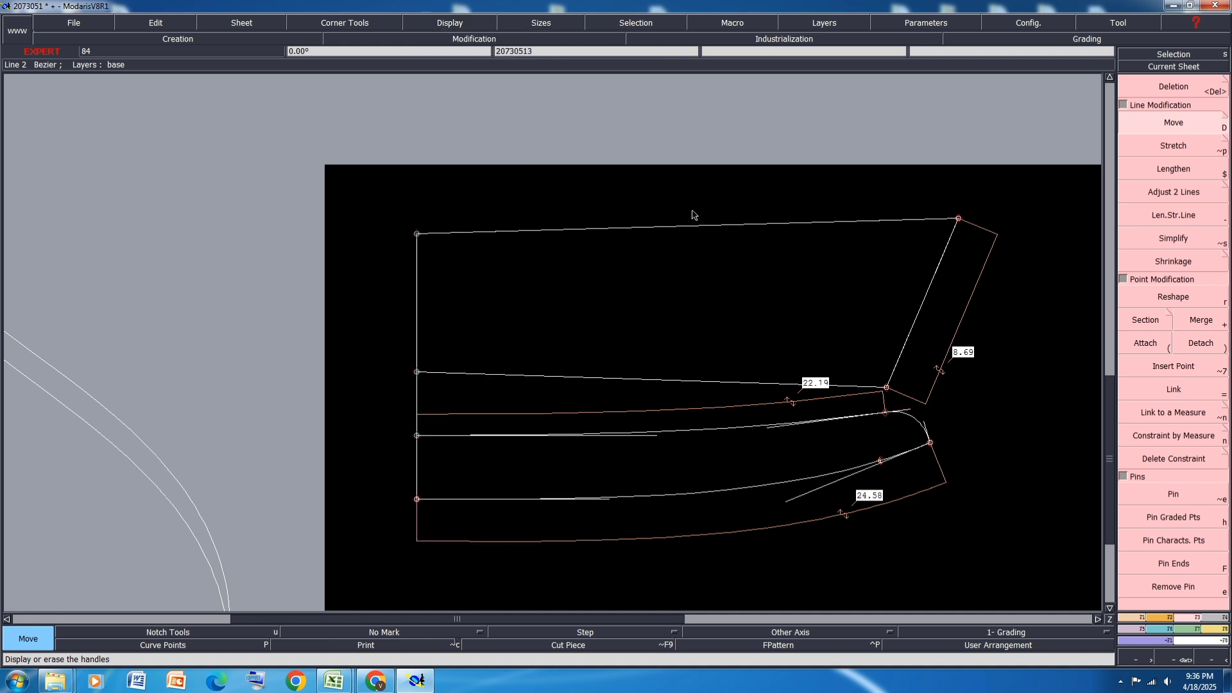
Add a dynamic length measure along the collar's upper edge, from the centre back to the front corner point
key("l")
left_click(483, 232)
left_click(979, 194)
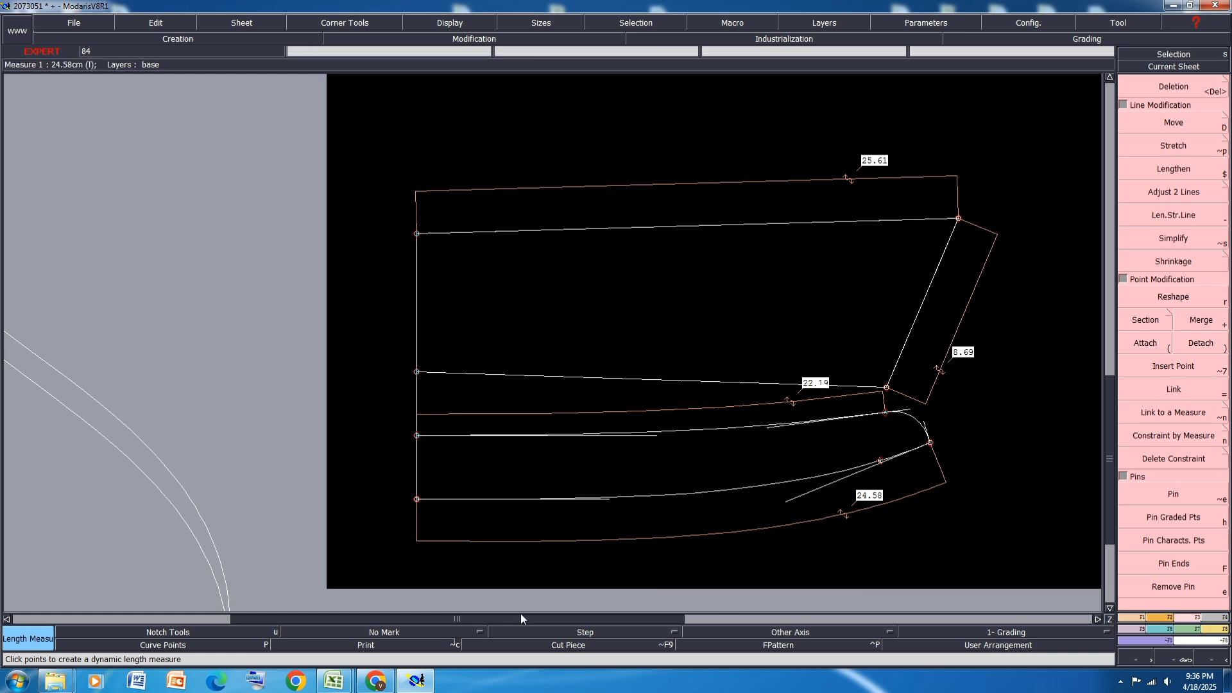
Check the collar circumference values in the Excel spec sheet and return to the Modaris pattern
mouse_move(334, 681)
left_click(445, 623)
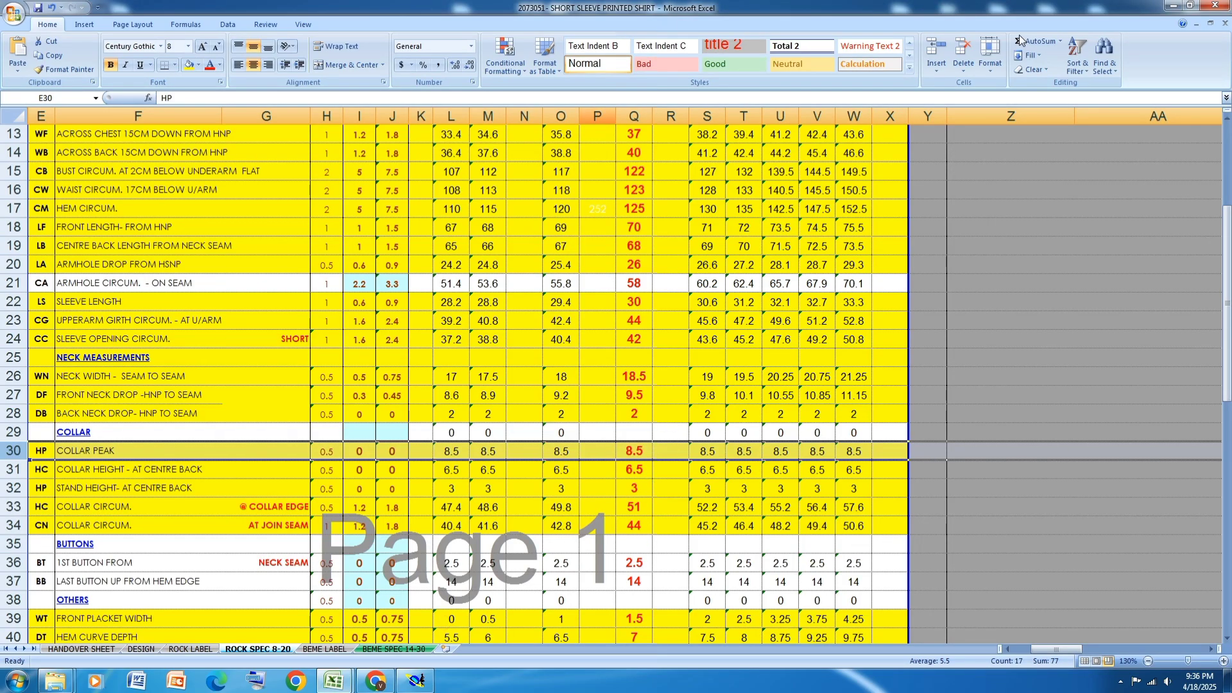
left_click(1174, 5)
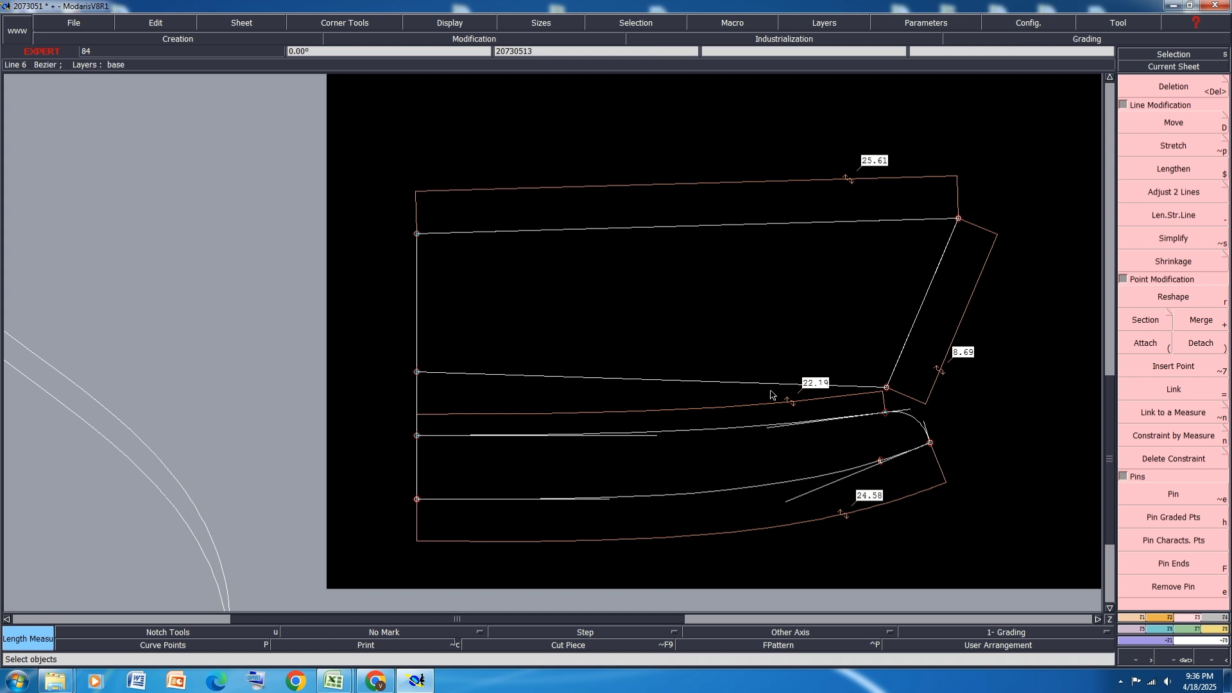
Reshape the collar's straight upper edge into a gentle curve, level at the centre back and rising towards the front corner
key("r")
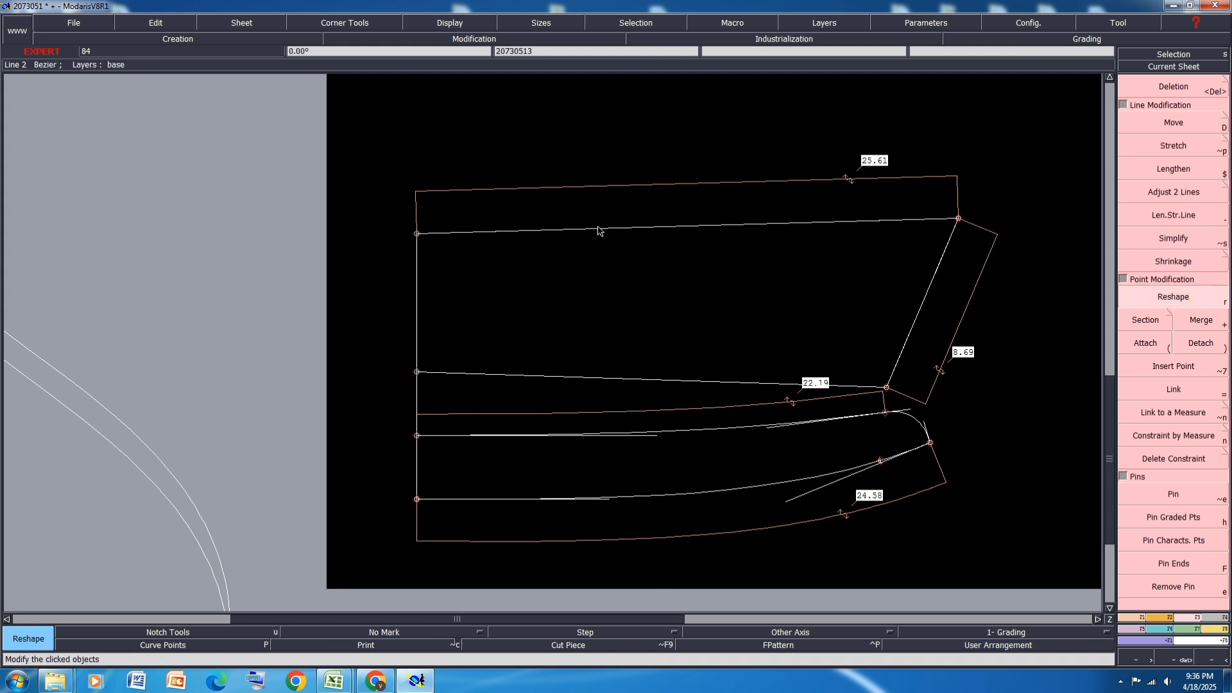
left_click(642, 233)
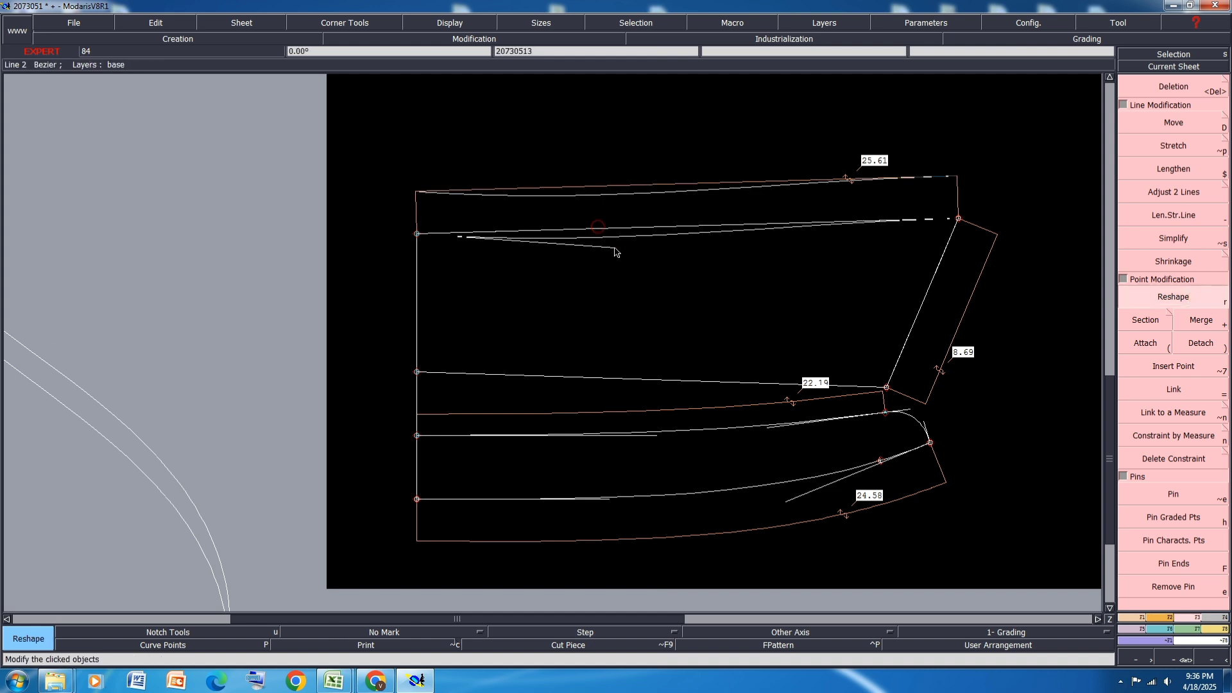
left_click(797, 225)
left_click(798, 229)
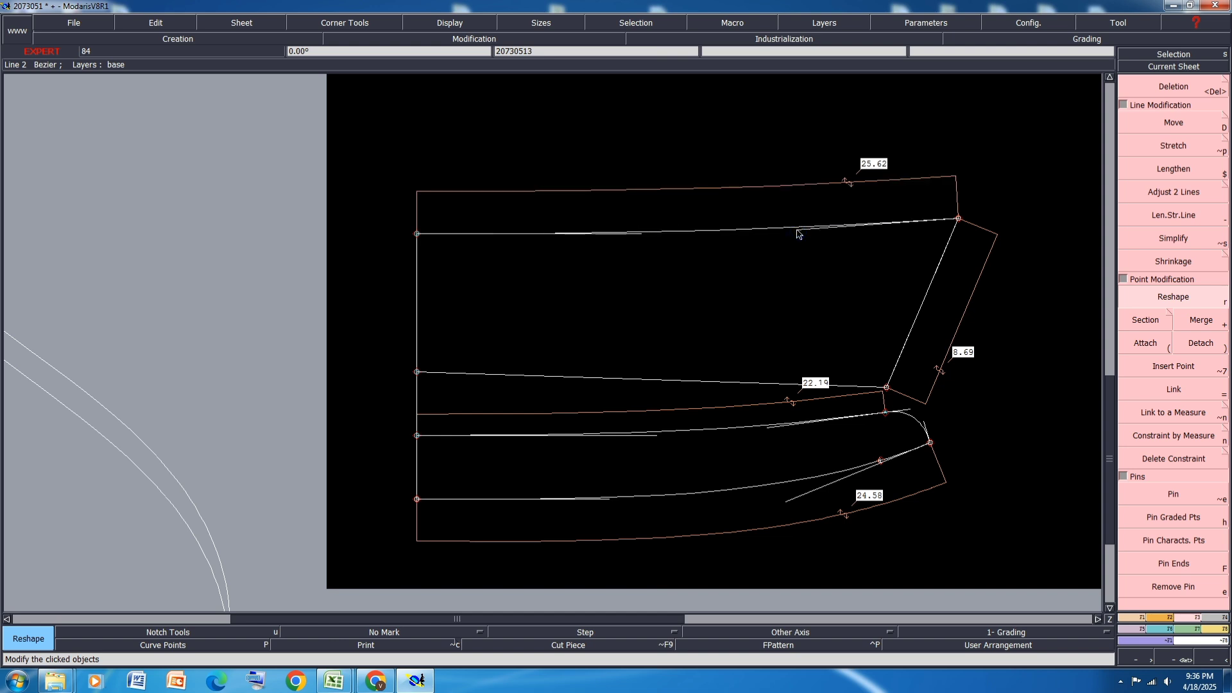
Move the collar's upper front corner point down 0.19 cm, with ShiftX 0 and ShiftY -0.19
key("shift+d")
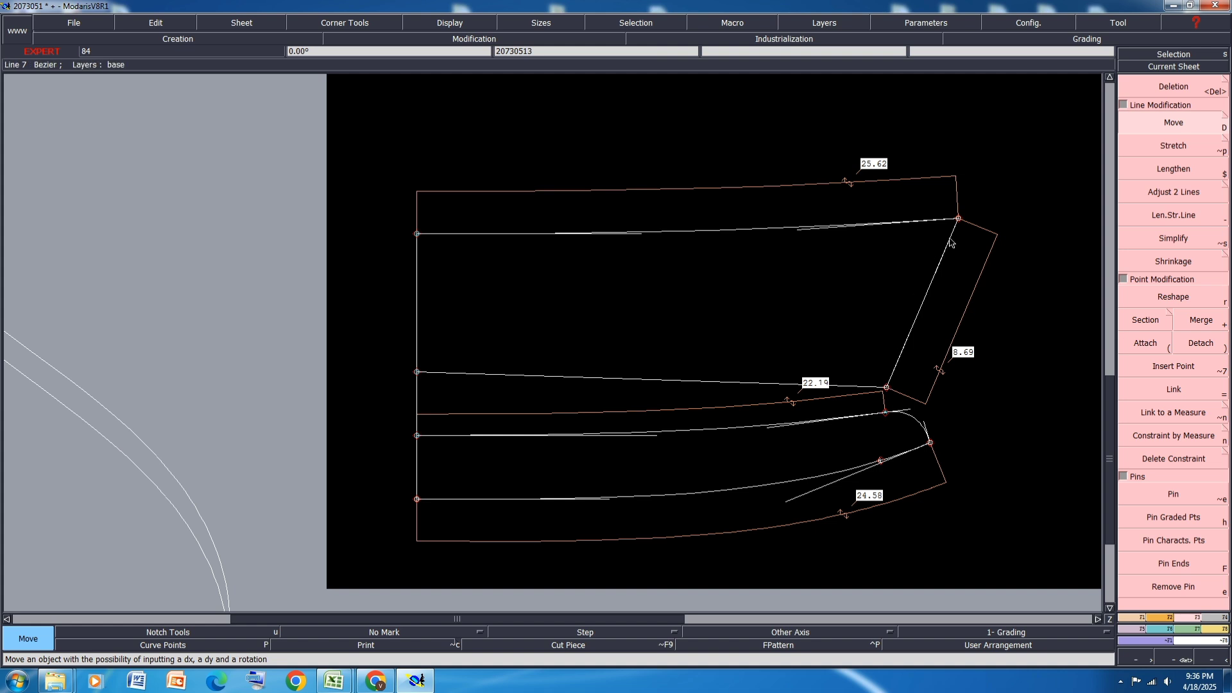
left_click(959, 221)
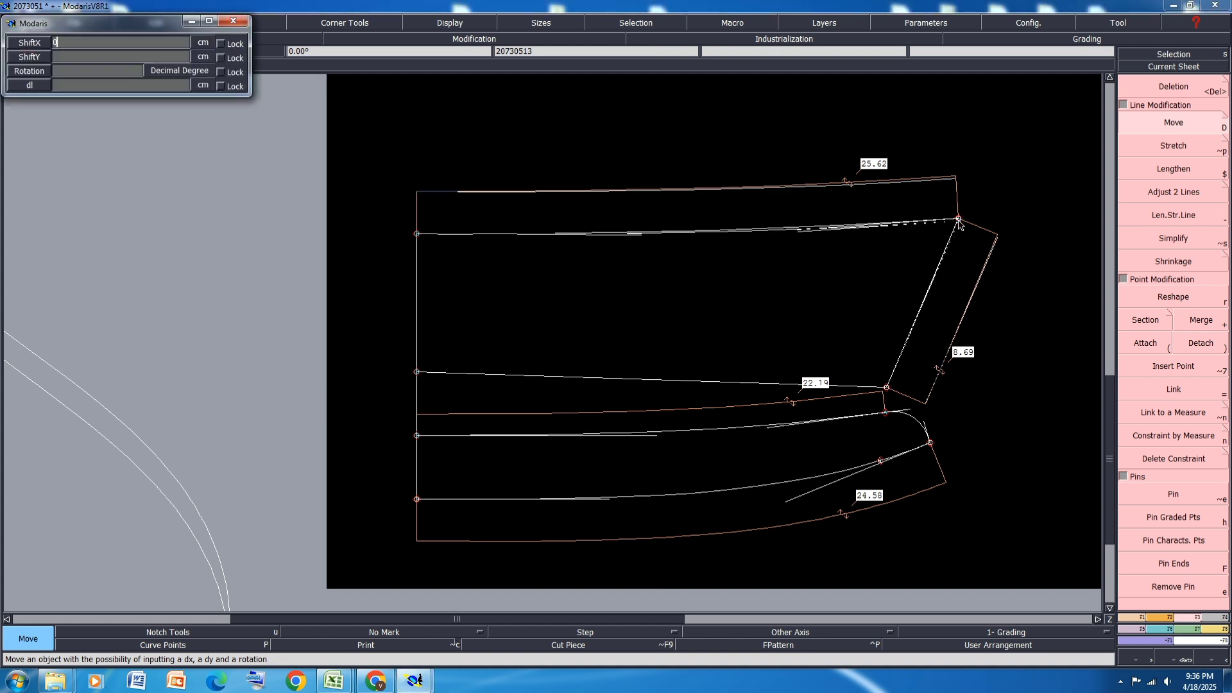
key("Tab")
key("BackSpace")
type("-.19")
key("Return")
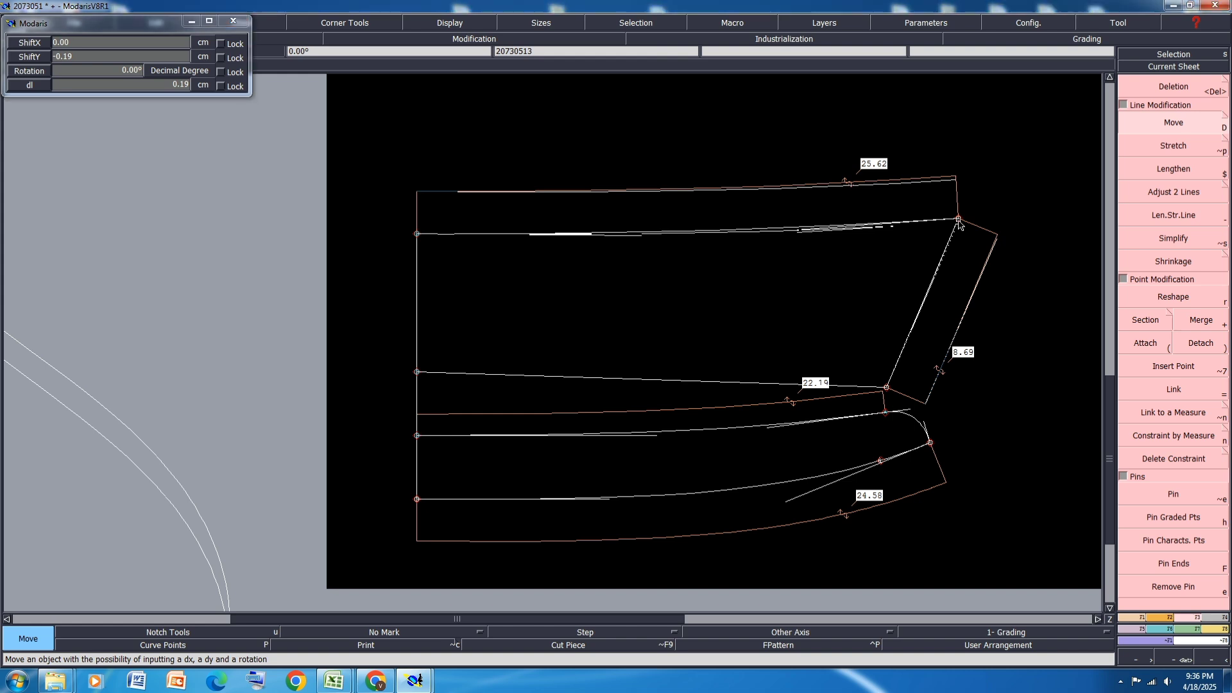
Reshape the collar's lower edge into a gentle arch and deepen the upper edge's curve near the front corner
left_click(1176, 294)
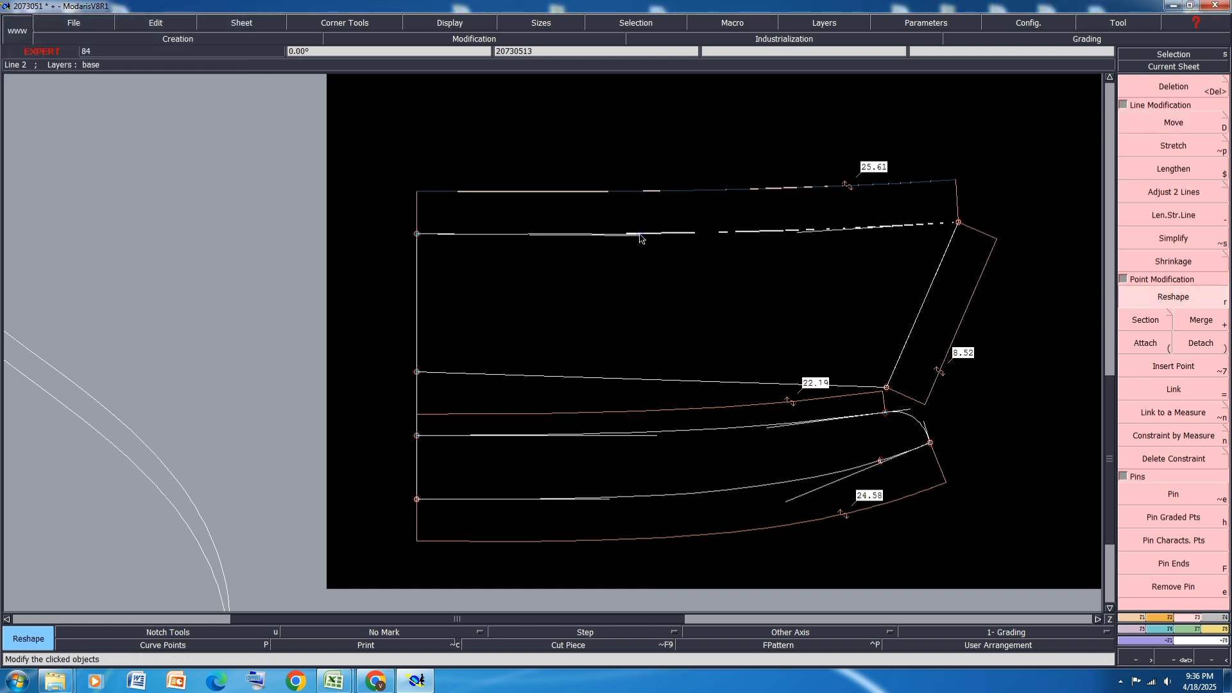
left_click(560, 372)
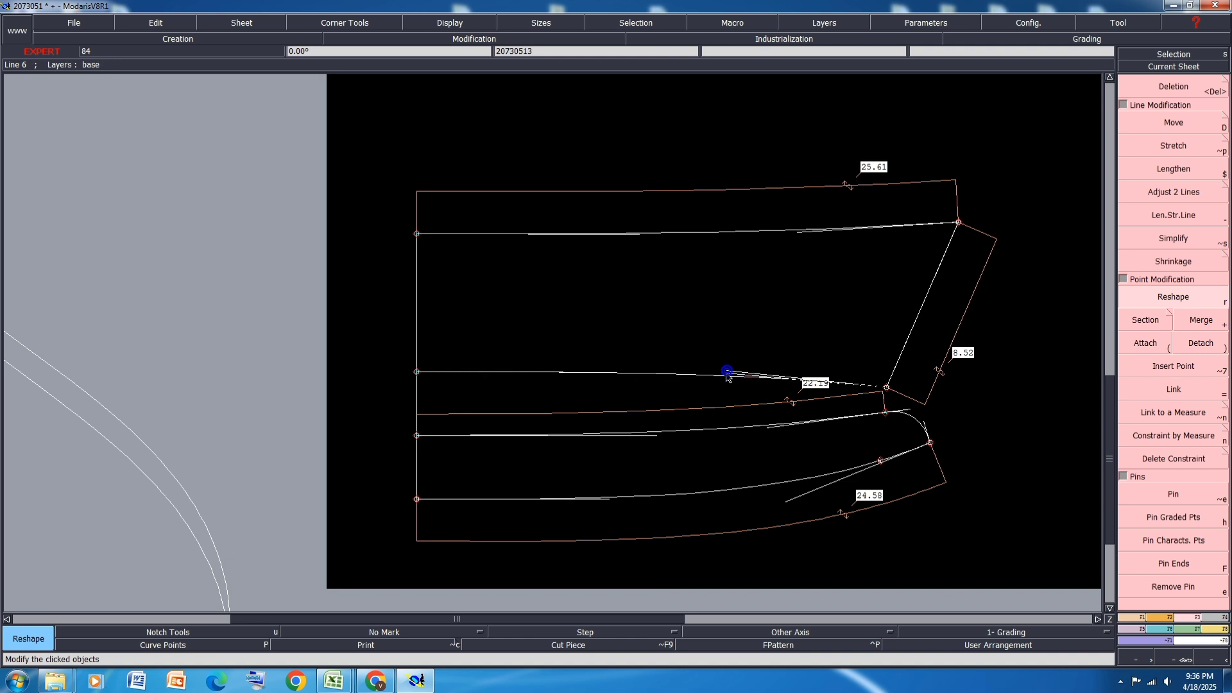
left_click(563, 375)
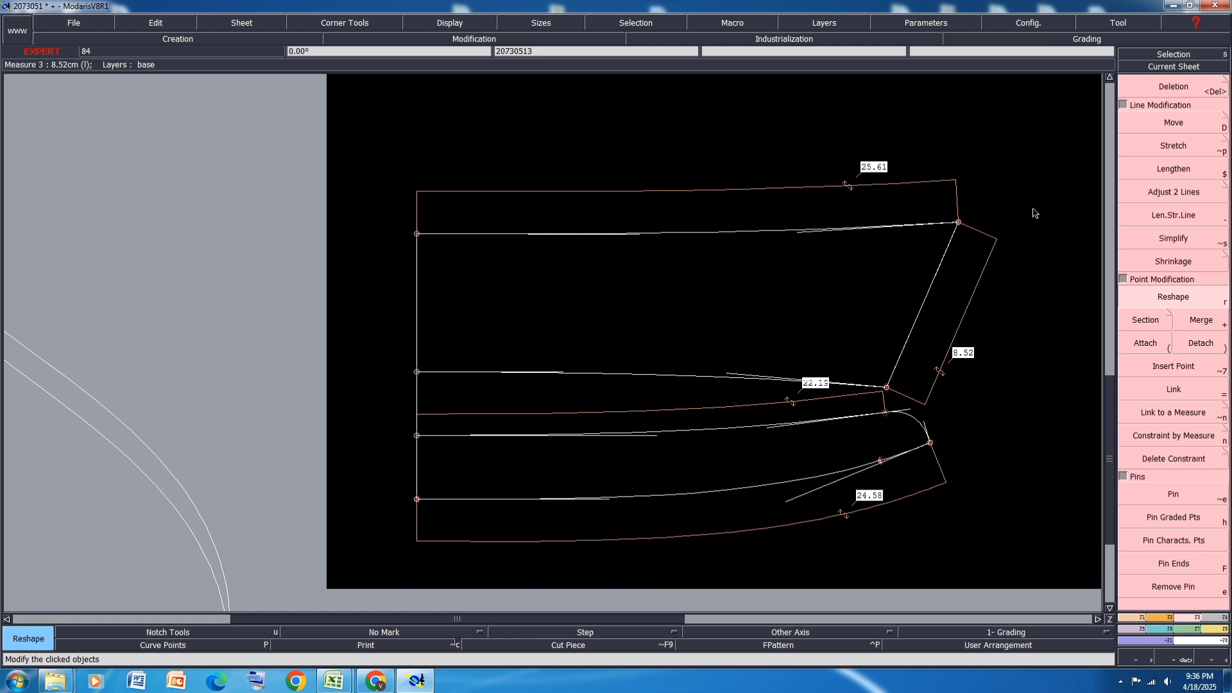
left_click(794, 237)
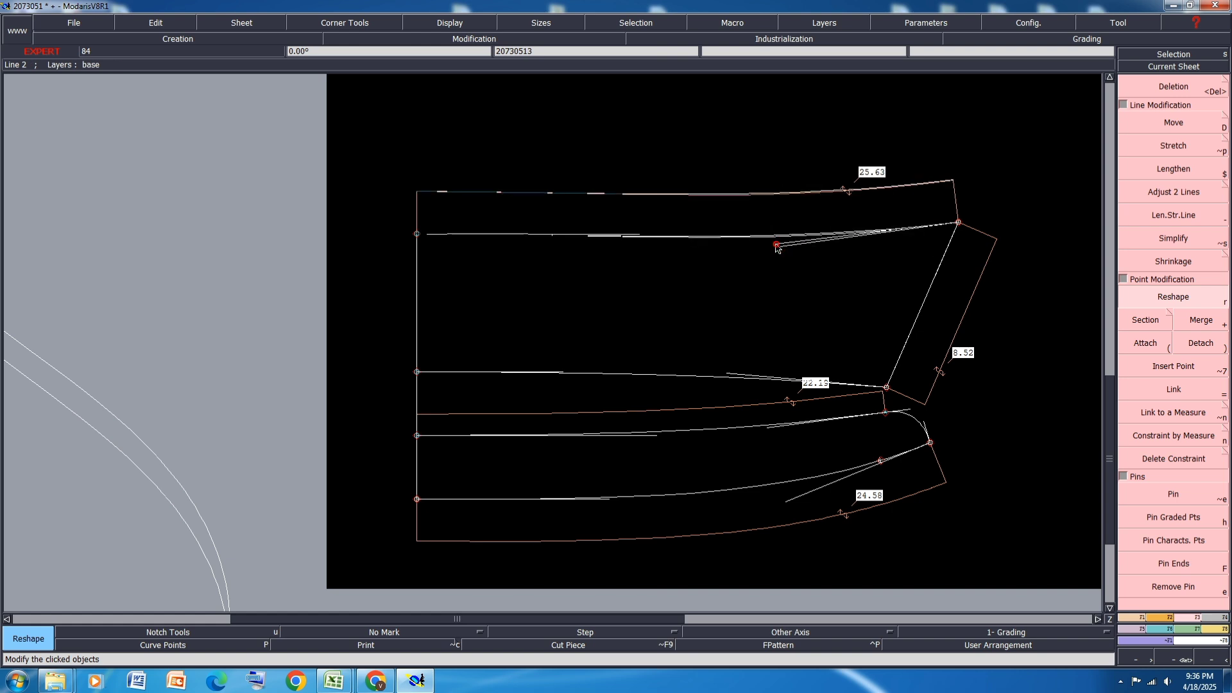
left_click(778, 248)
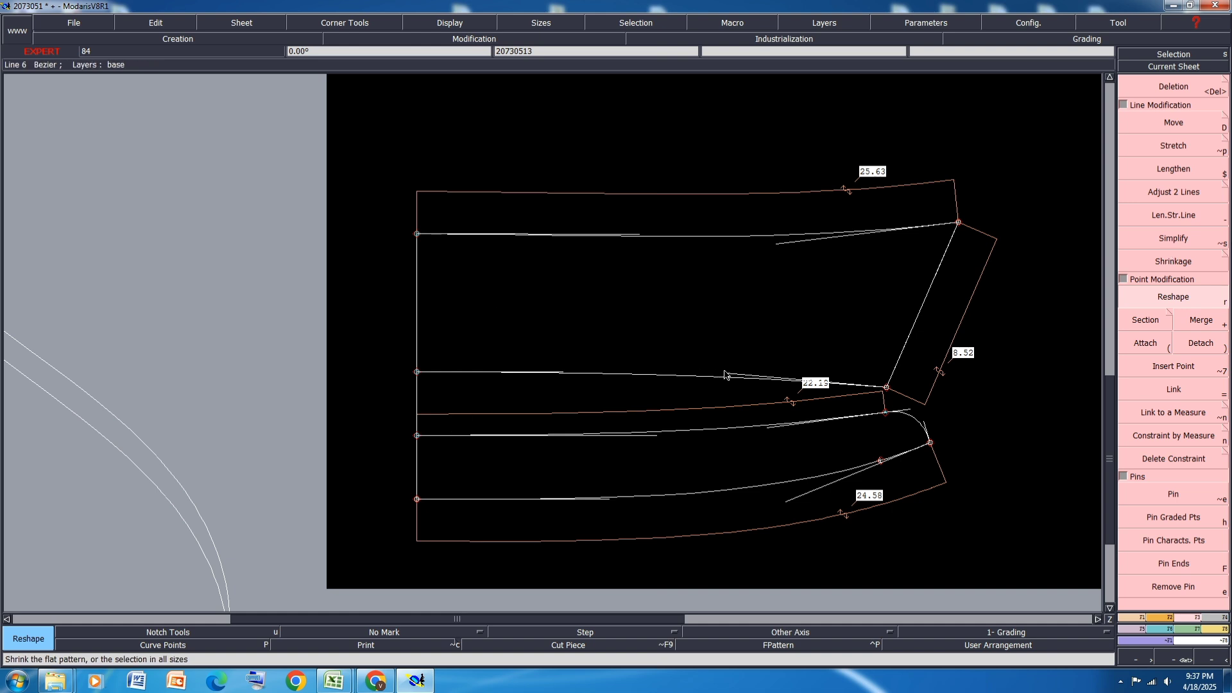
Create a symmetry axis along the collar's centre back line
left_click(1135, 617)
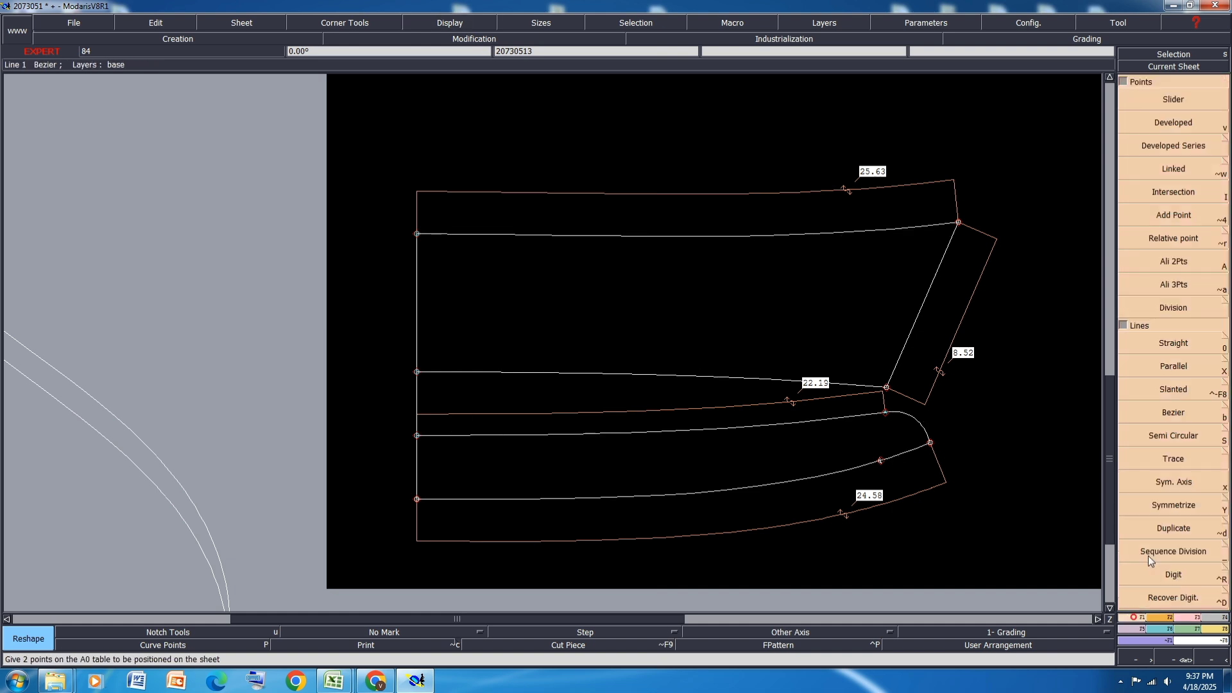
left_click(1176, 483)
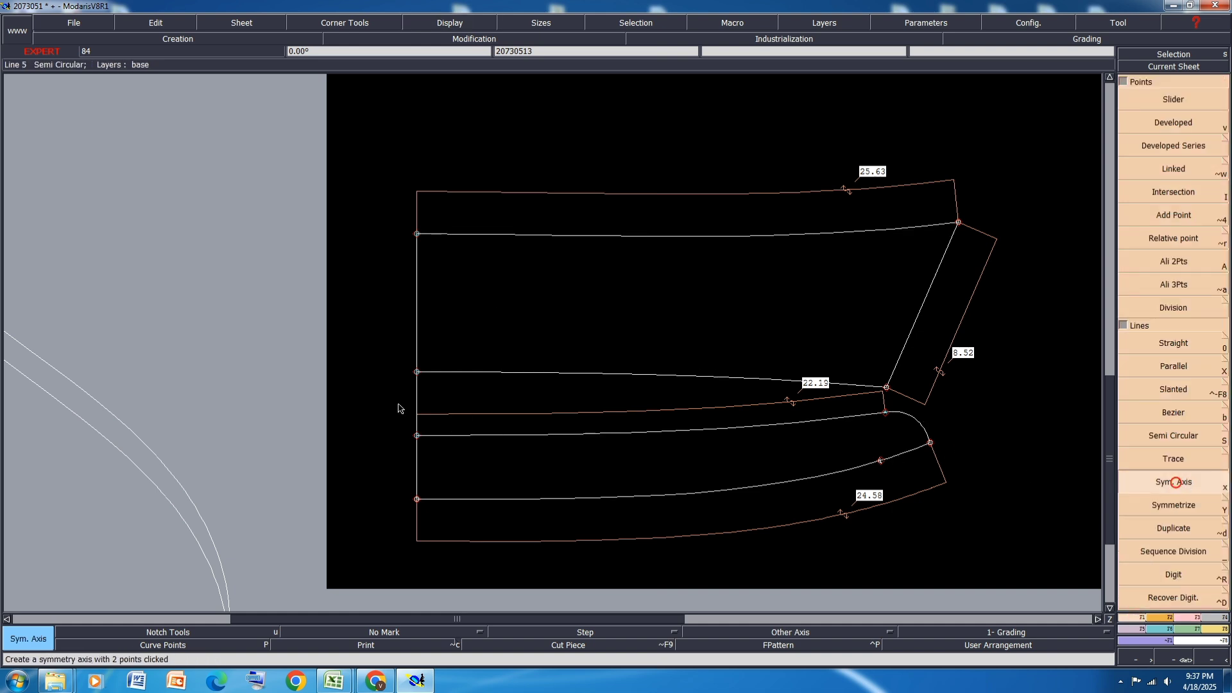
left_click(420, 333)
Symmetrize the upper and lower edges of the collar and stand about the centre back axis and inspect the full shape
left_click(1174, 507)
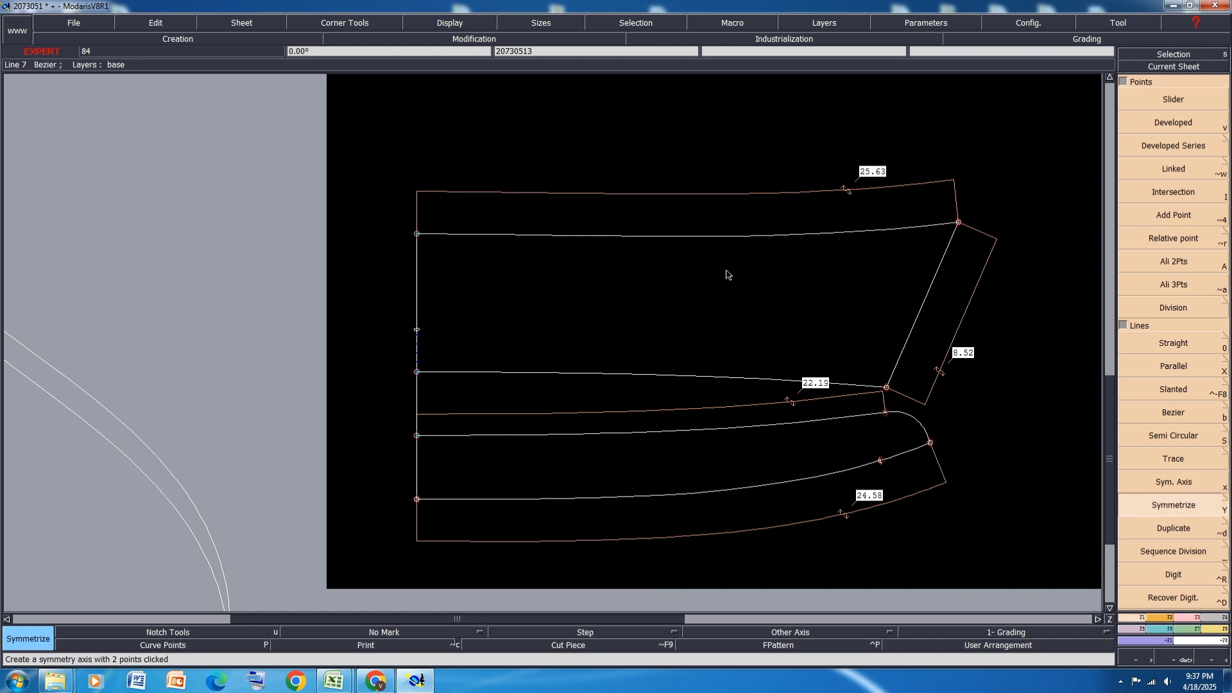
left_click(710, 239)
left_click(683, 379)
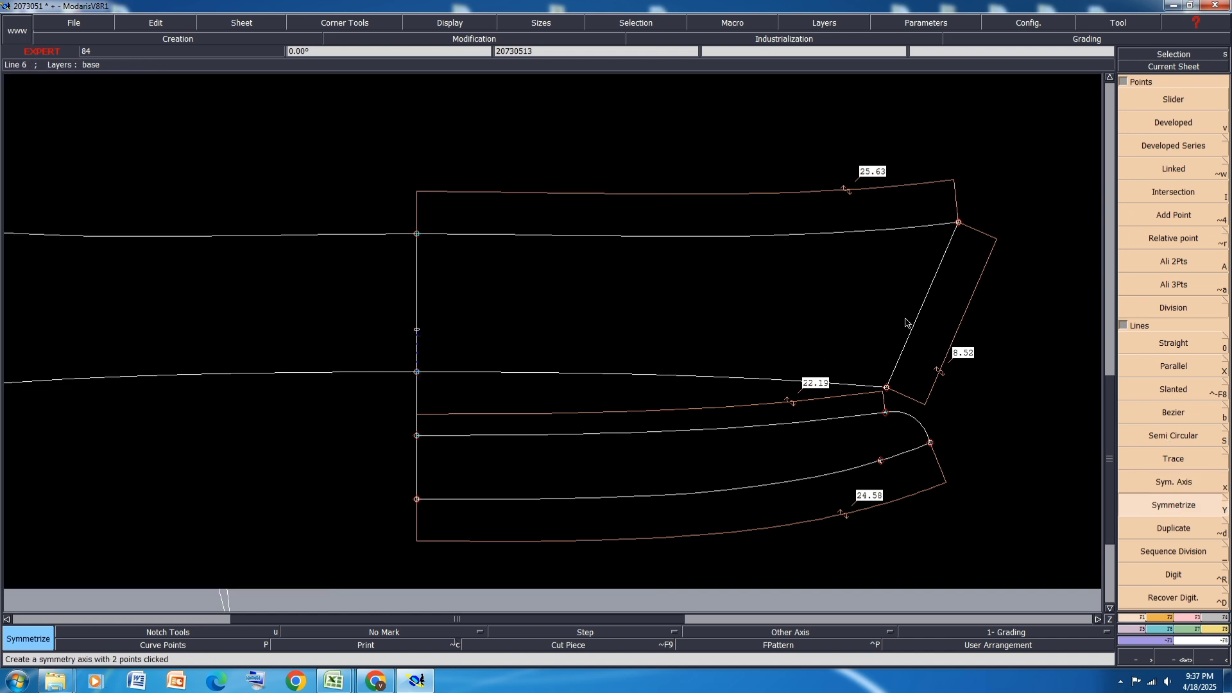
left_click(701, 491)
left_click(711, 433)
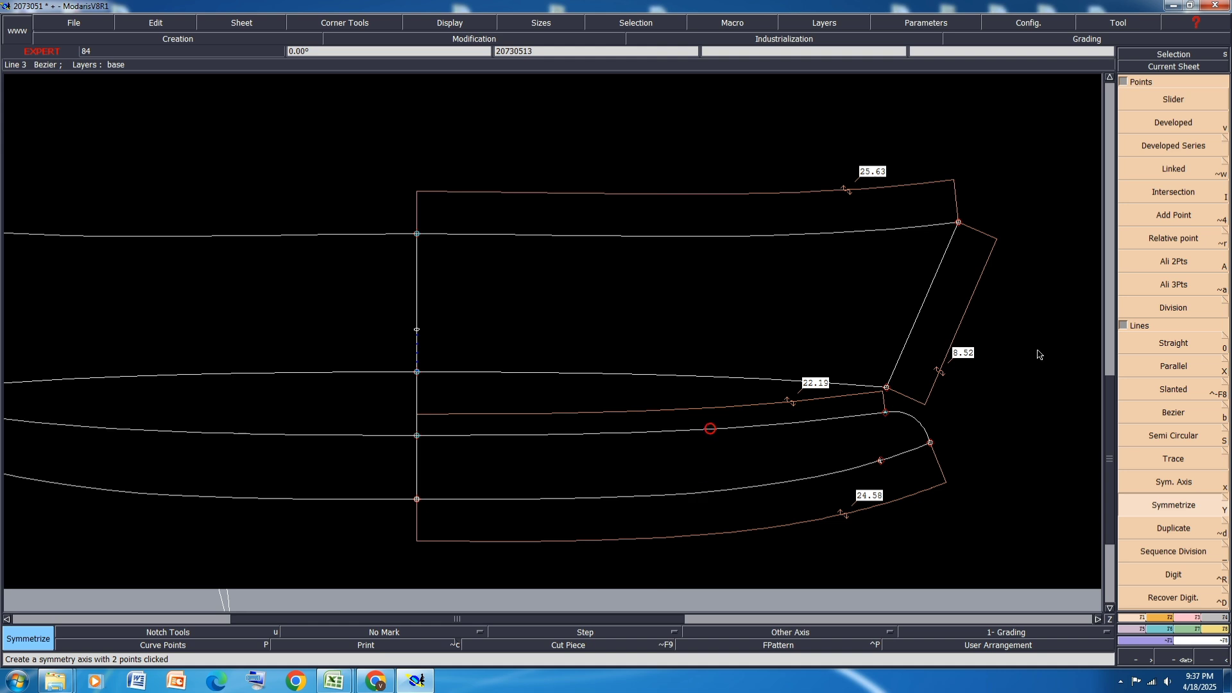
scroll(1041, 353, "down", 1)
scroll(1034, 297, "up", 1)
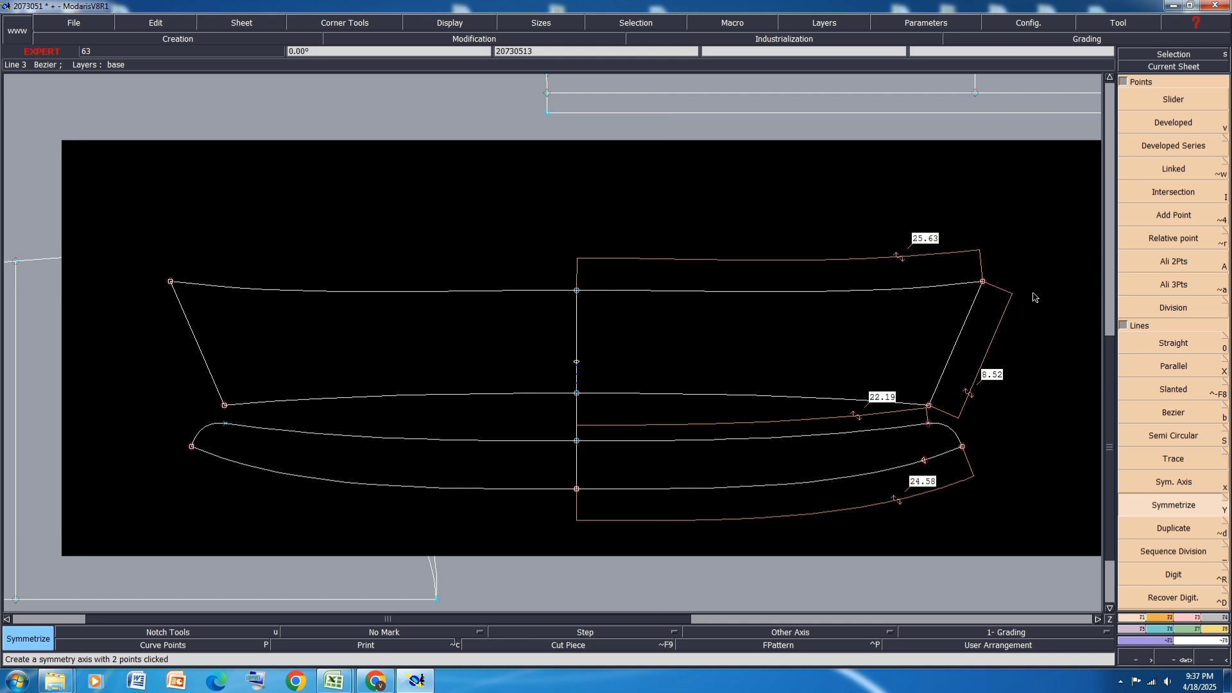
Undo the symmetrized collar and stand lines and the symmetry axis
key("ctrl+z")
key("ctrl+z")
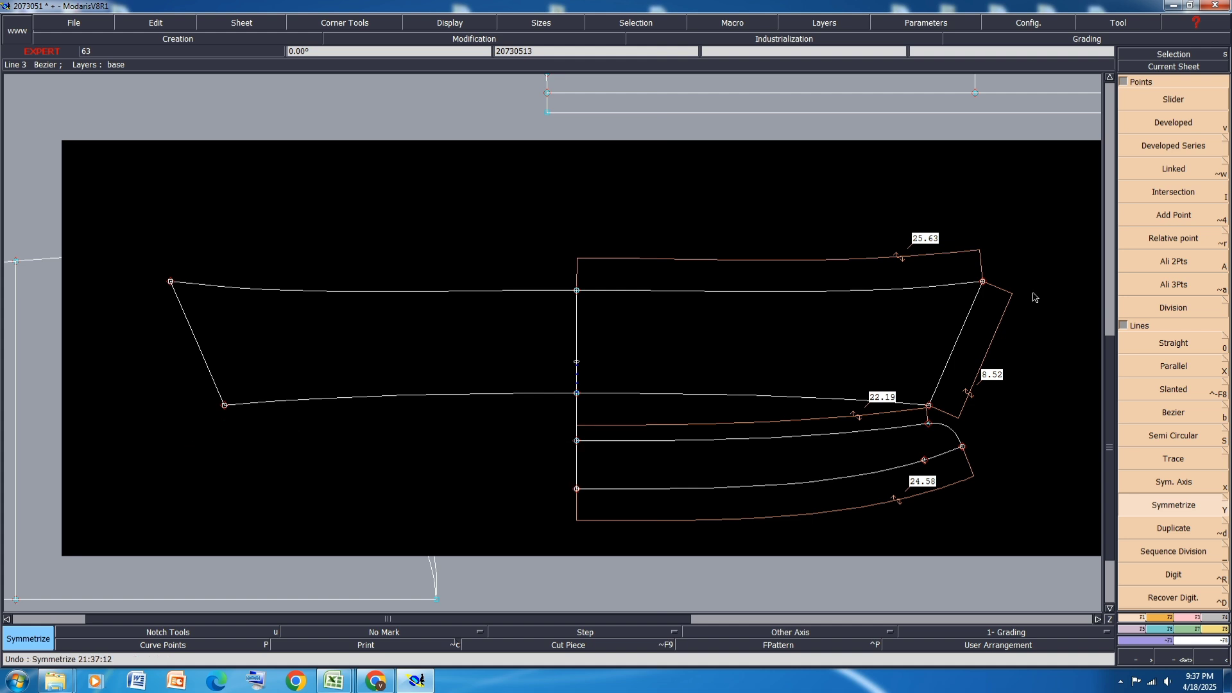
key("ctrl+z")
key("ctrl+z")
key("ctrl+z")
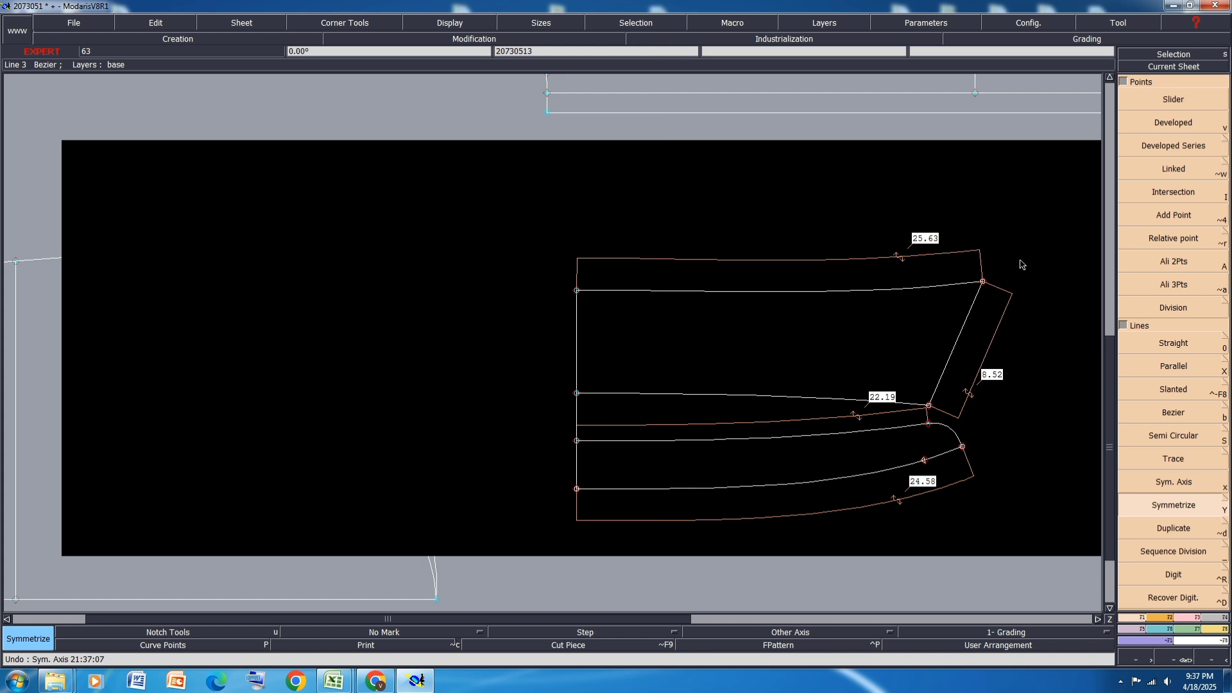
Automatically arrange all the sheets on the desk and display the Bezier curve handles on the collar sheet
key("7")
key("8")
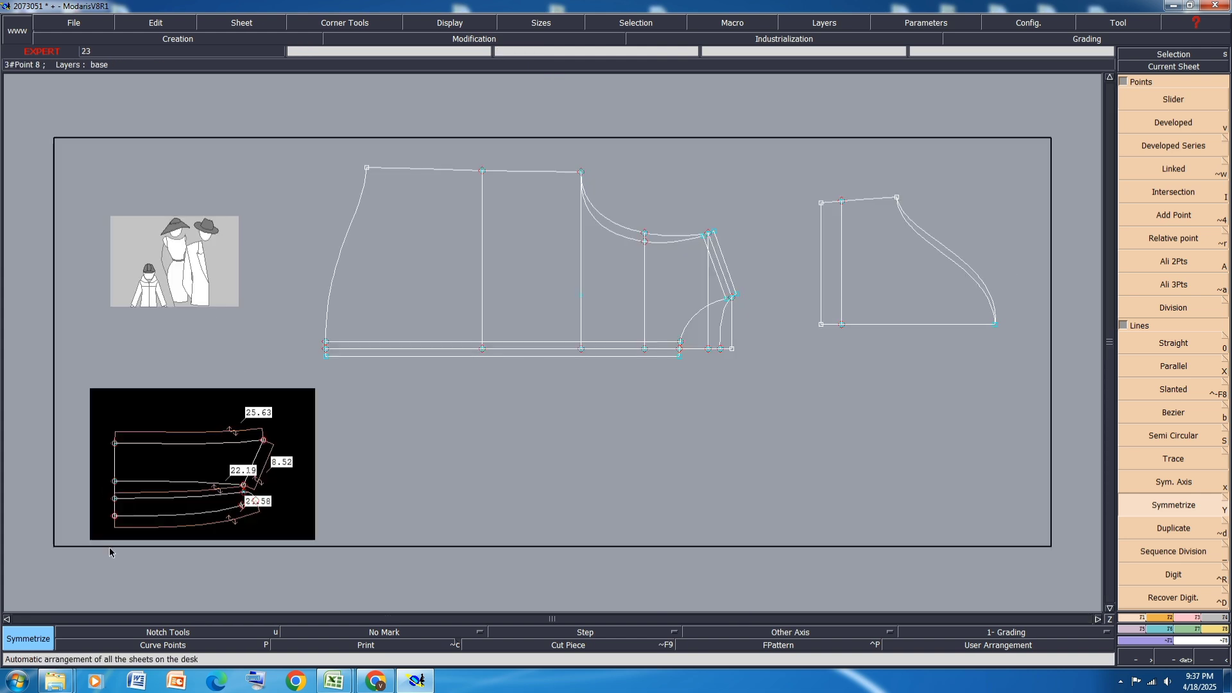
scroll(112, 527, "up", 3)
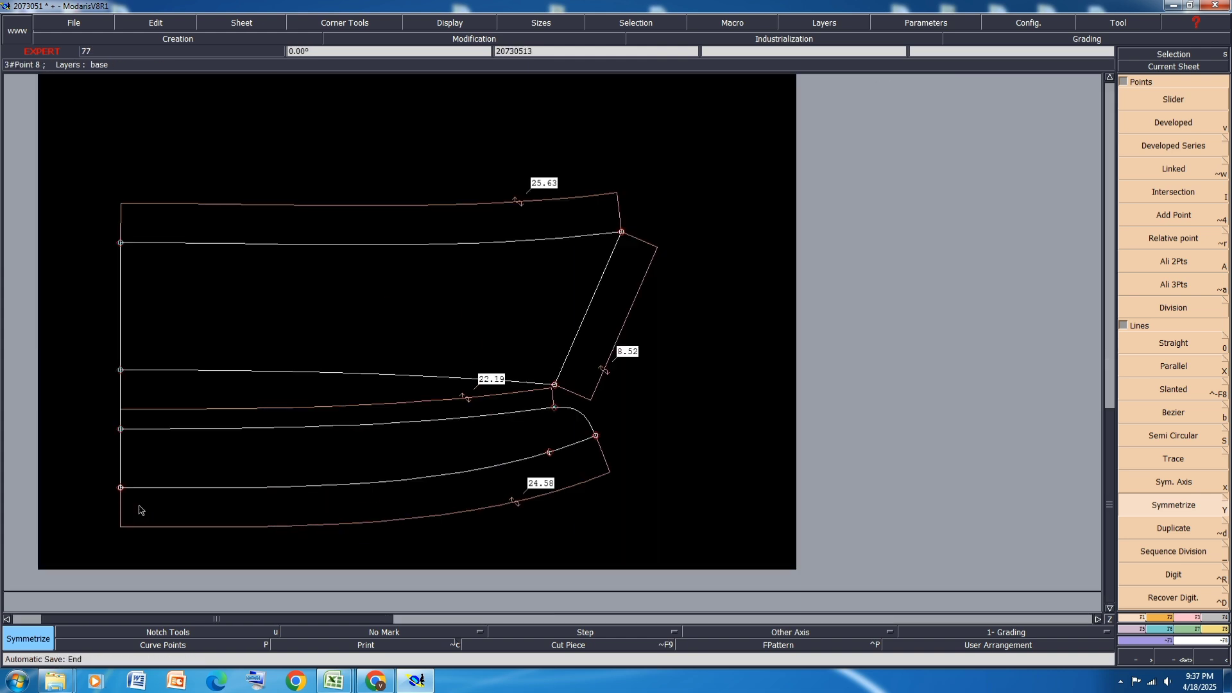
left_click(456, 27)
left_click(460, 277)
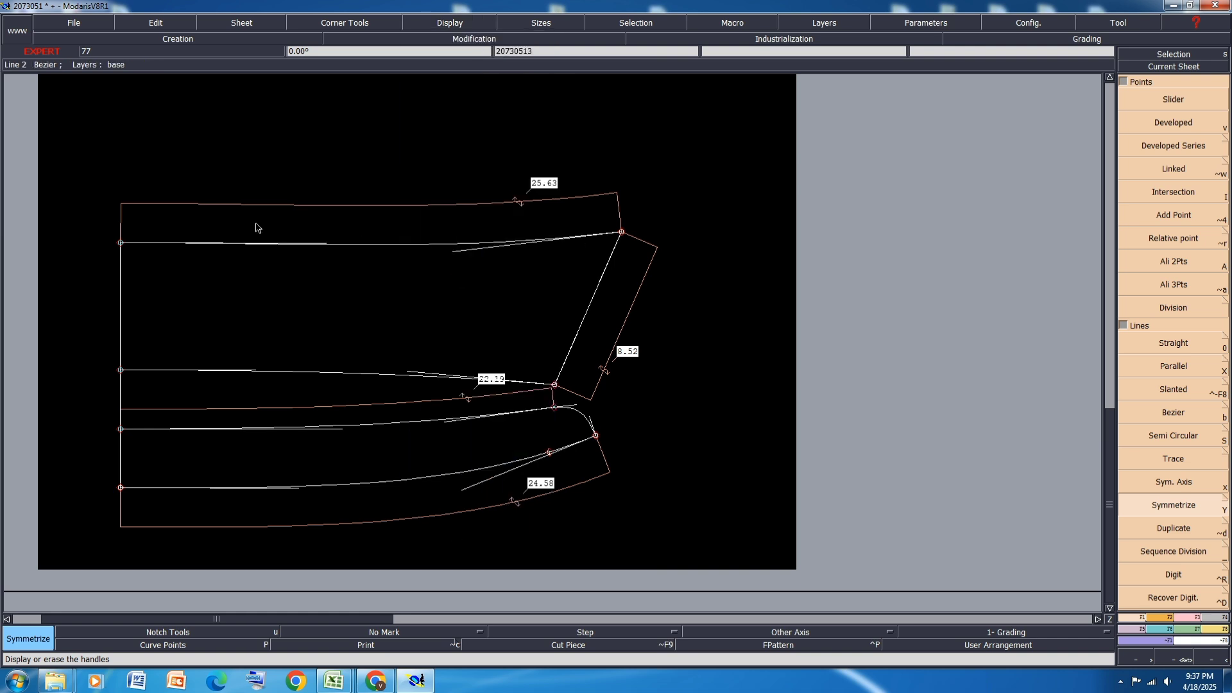
Reshape the front Bezier handle of the collar's upper edge to dip the curve slightly lower before the peak
scroll(256, 228, "up", 1)
key("r")
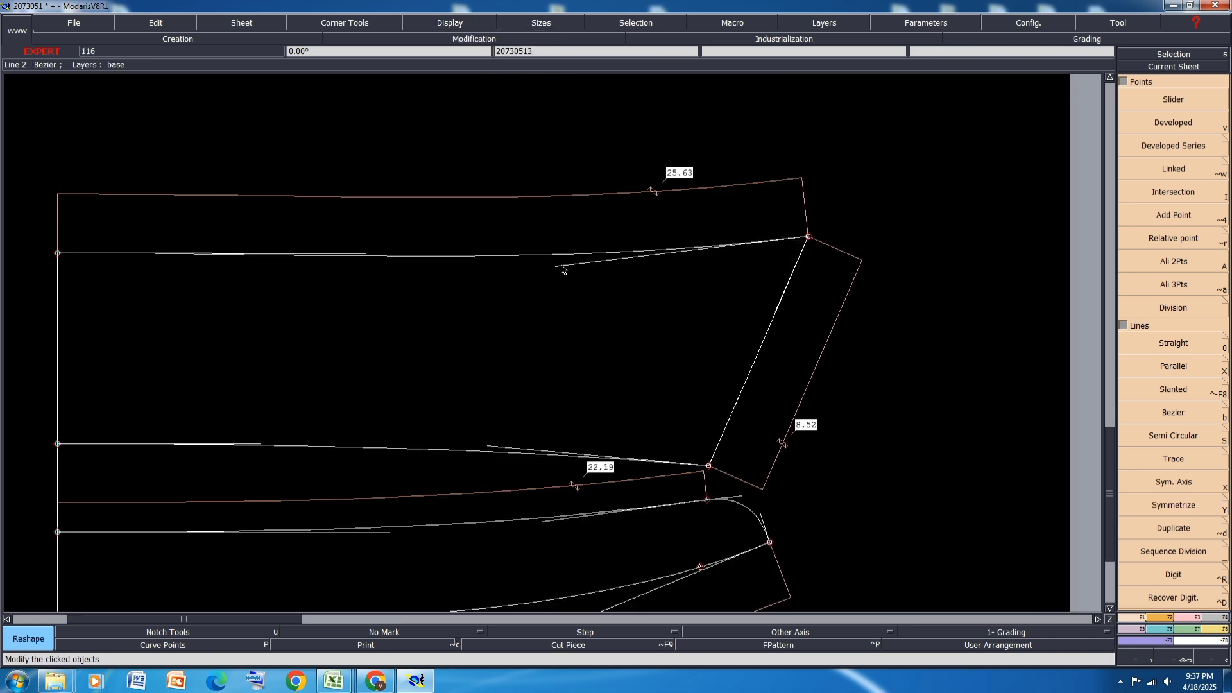
left_click(555, 266)
left_click(577, 270)
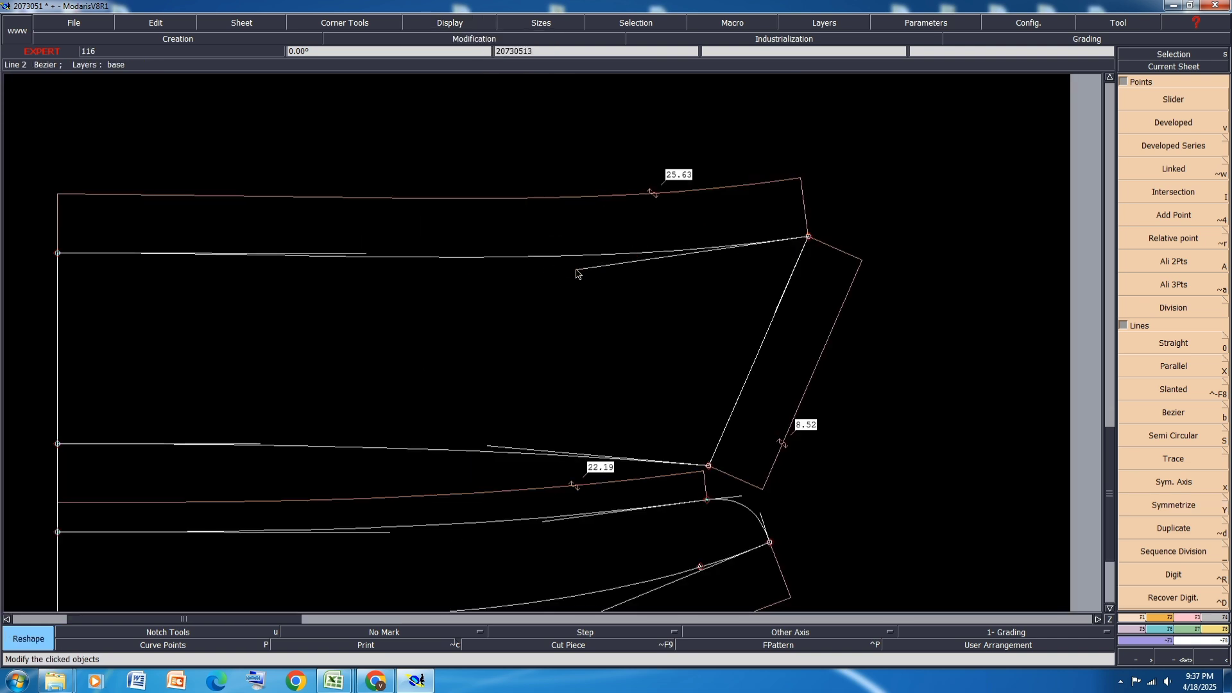
left_click(576, 271)
left_click(570, 269)
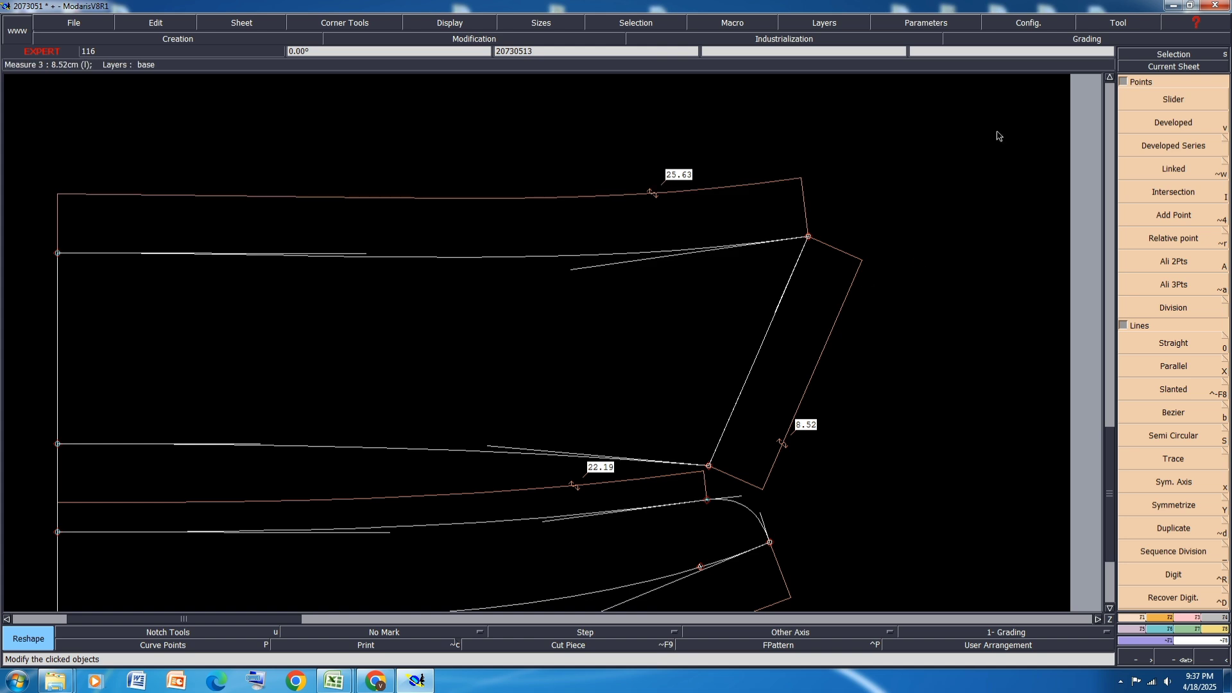
left_click(573, 273)
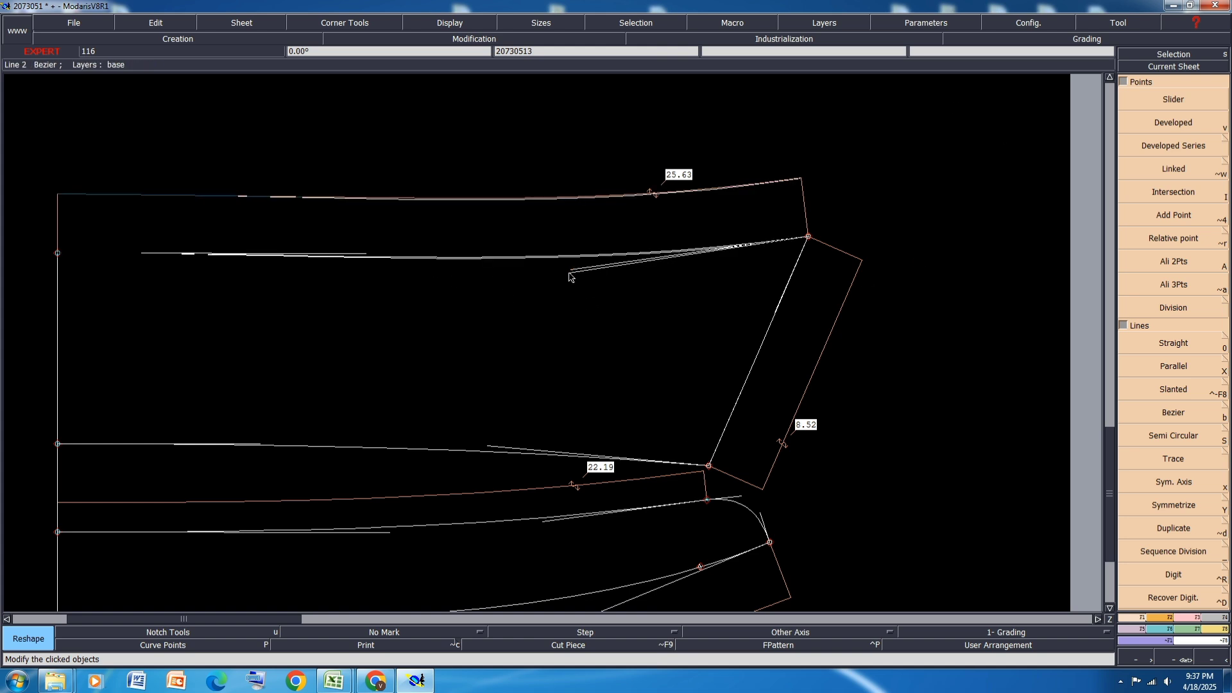
left_click(570, 274)
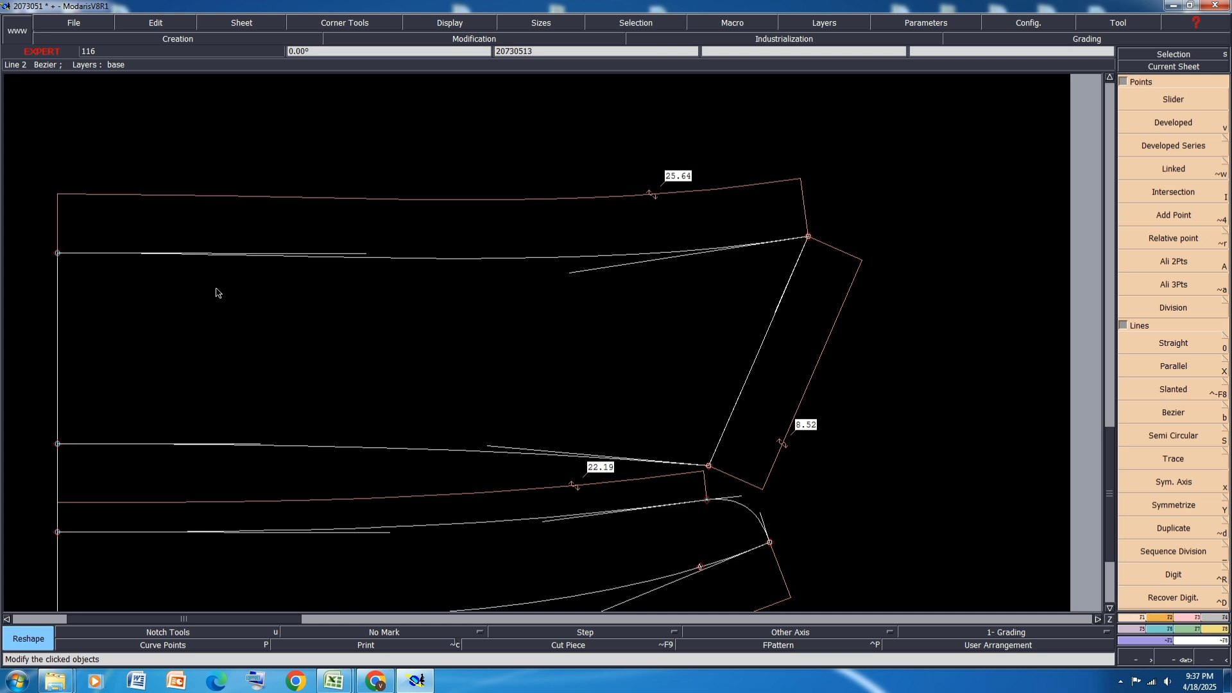
Save the model 2073051 in its save directory, continuing past the anomalies warning
key("ctrl+s")
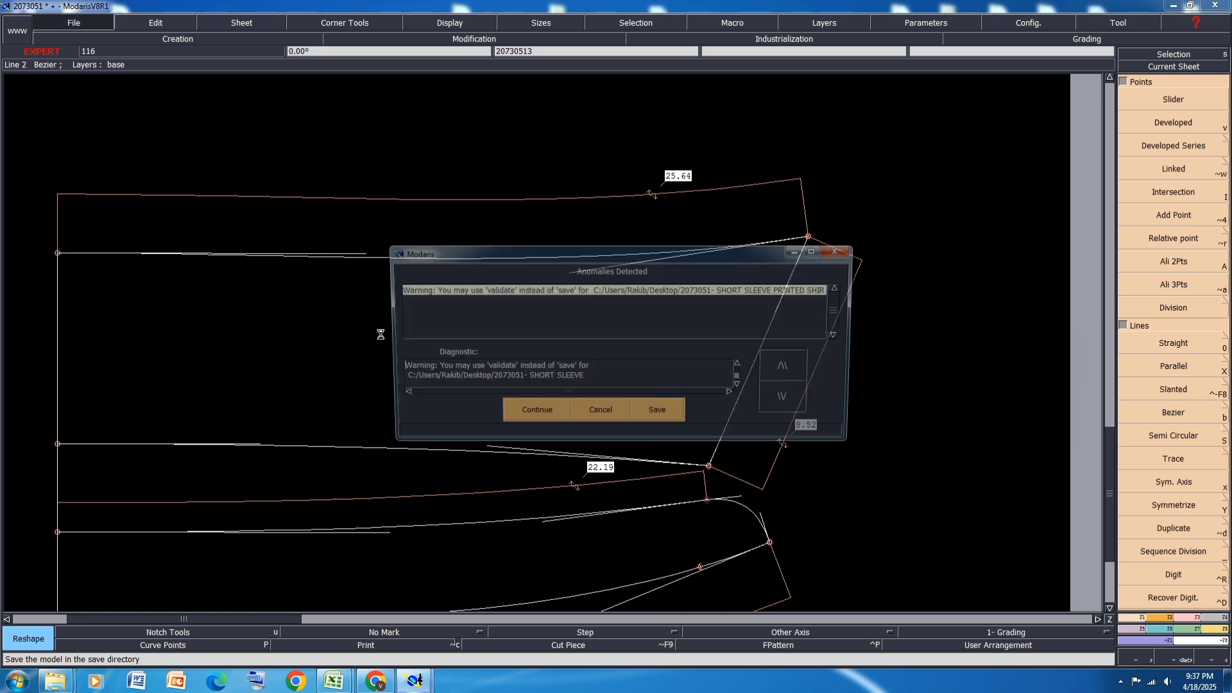
left_click(540, 415)
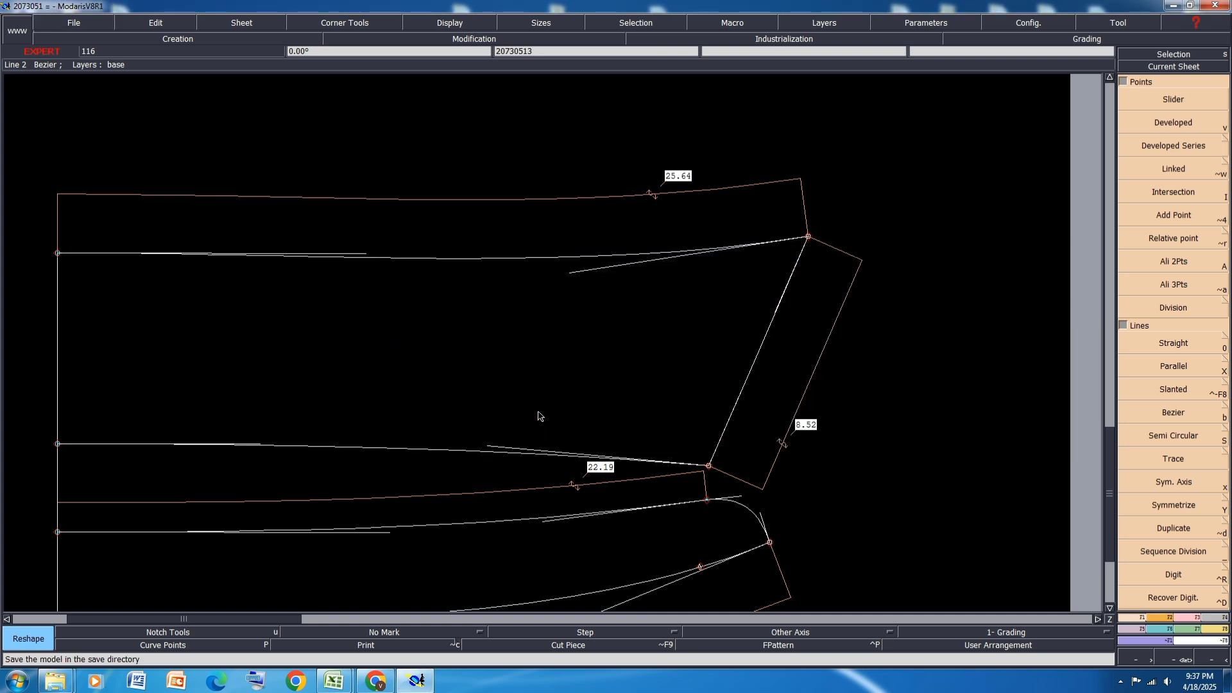
Hide the Bezier curve handles and shift the collar's upper peak point by -0.14 cm in X
key("h")
key("j")
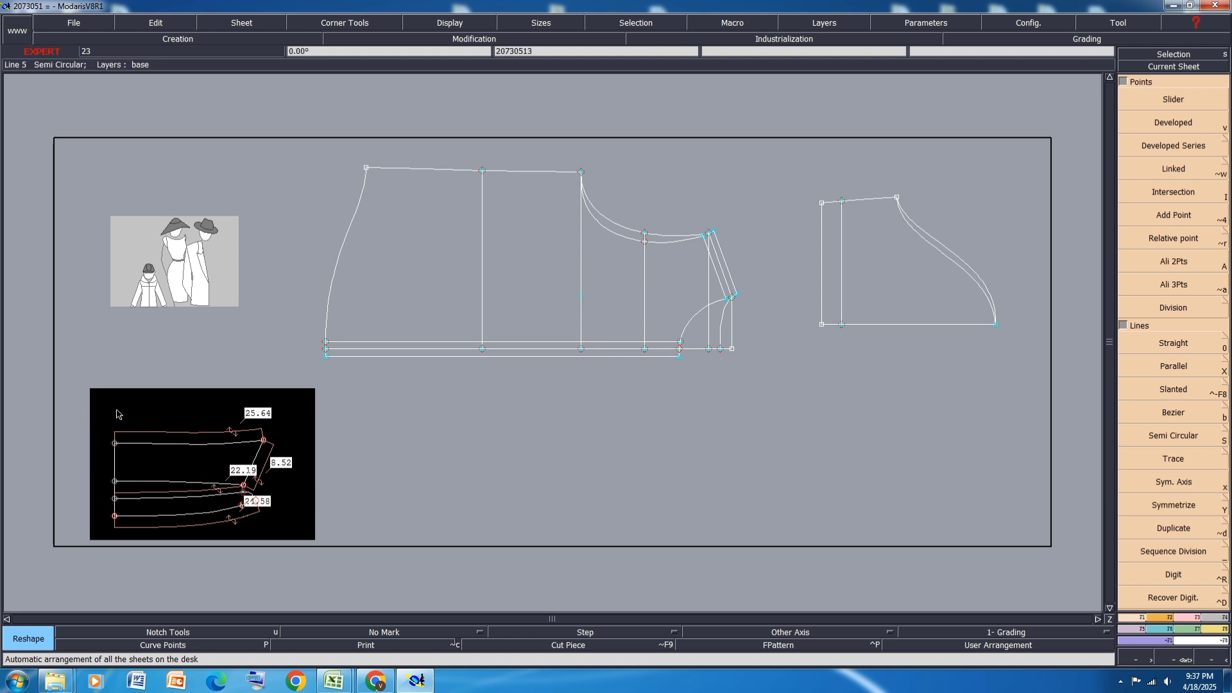
left_click(1185, 620)
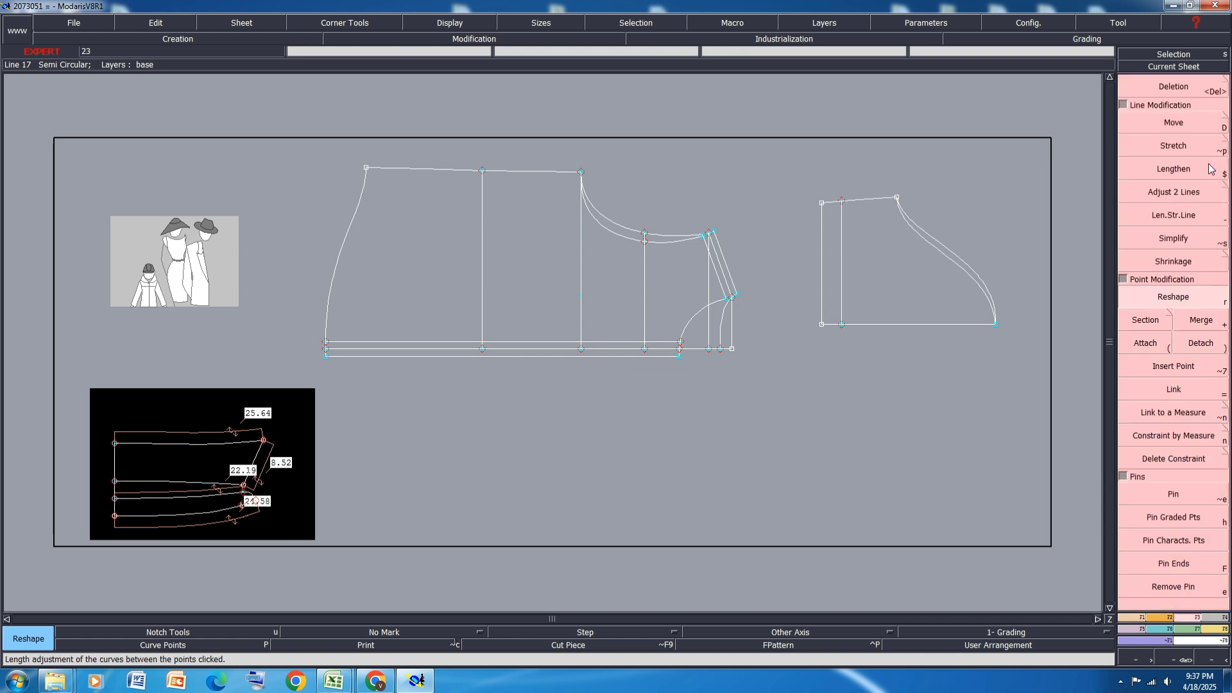
left_click(1191, 124)
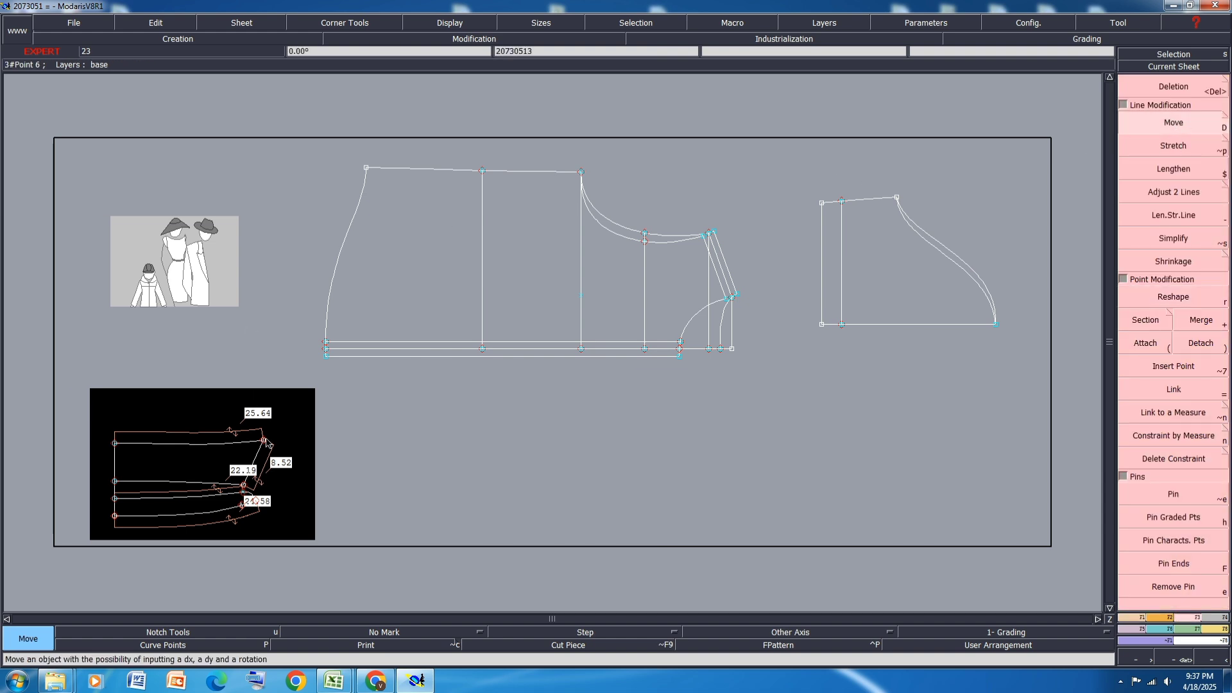
left_click(263, 441)
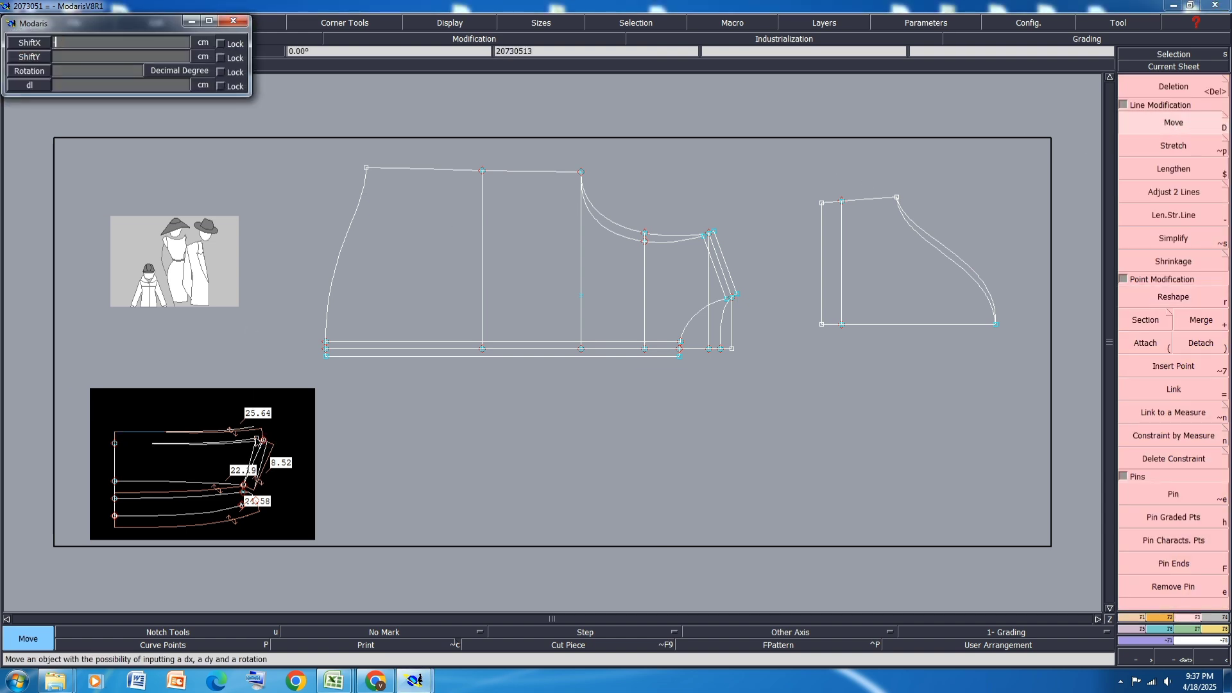
type("-.14")
key("Return")
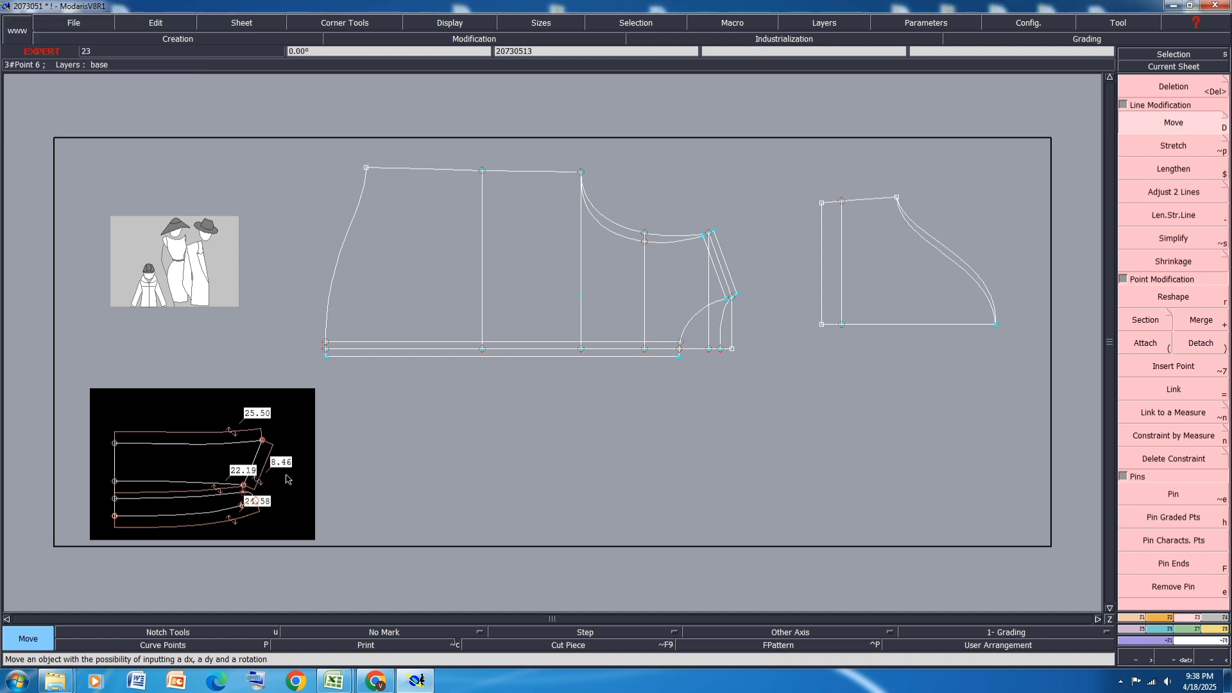
Shift the collar's peak point by 0 cm in X and 0.04 cm in Y, and save the model past the anomalies warning
left_click(263, 441)
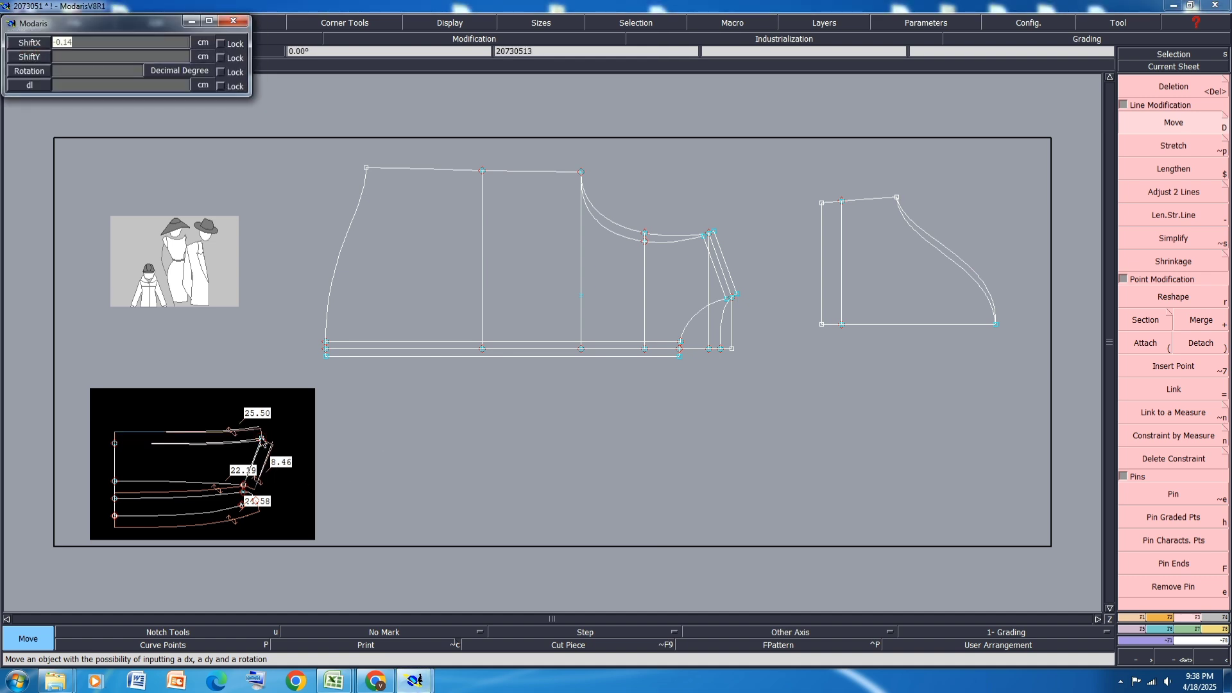
type("0")
key("Down")
type(".04")
key("Return")
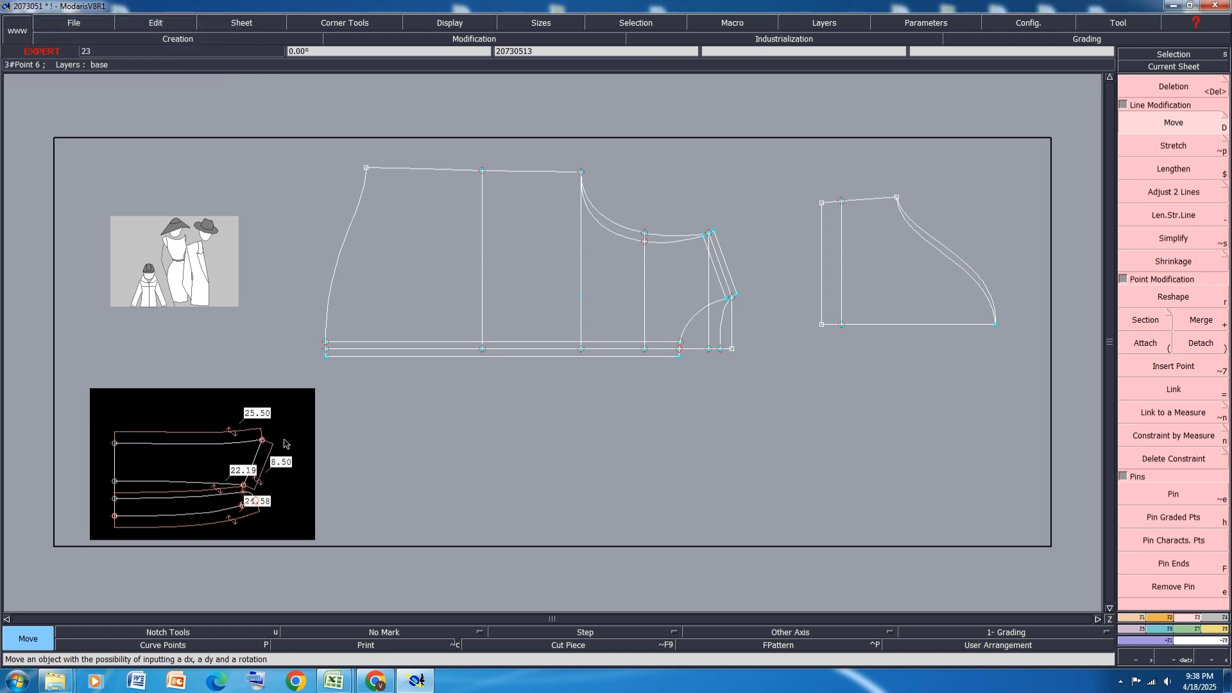
key("ctrl+s")
left_click(530, 416)
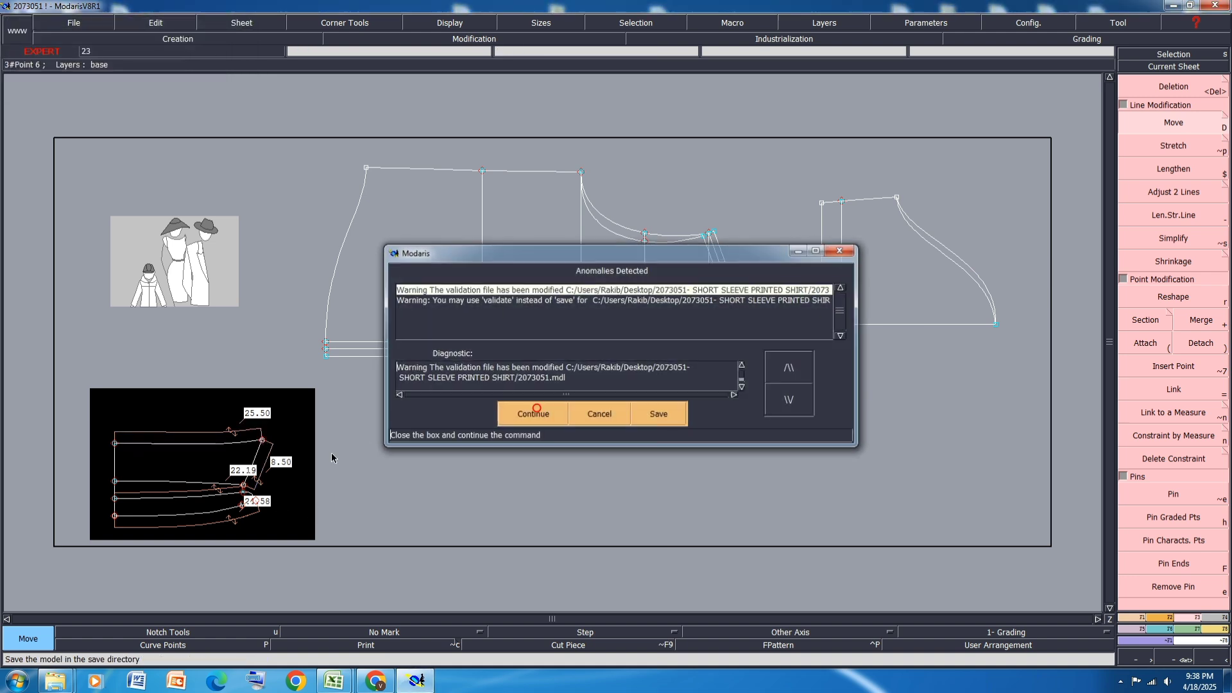
Delete the four length measurements from the collar's upper edge and peak line and the stand's upper and lower edges
key("Delete")
left_click(172, 434)
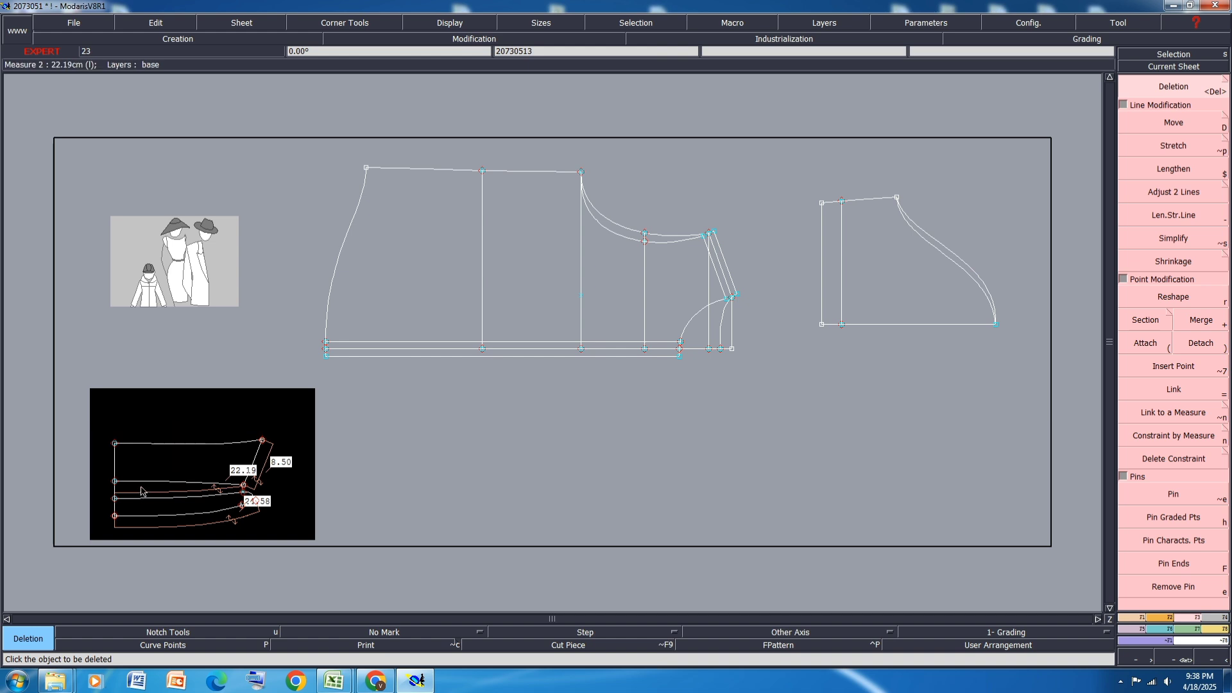
left_click(137, 535)
scroll(138, 534, "up", 3)
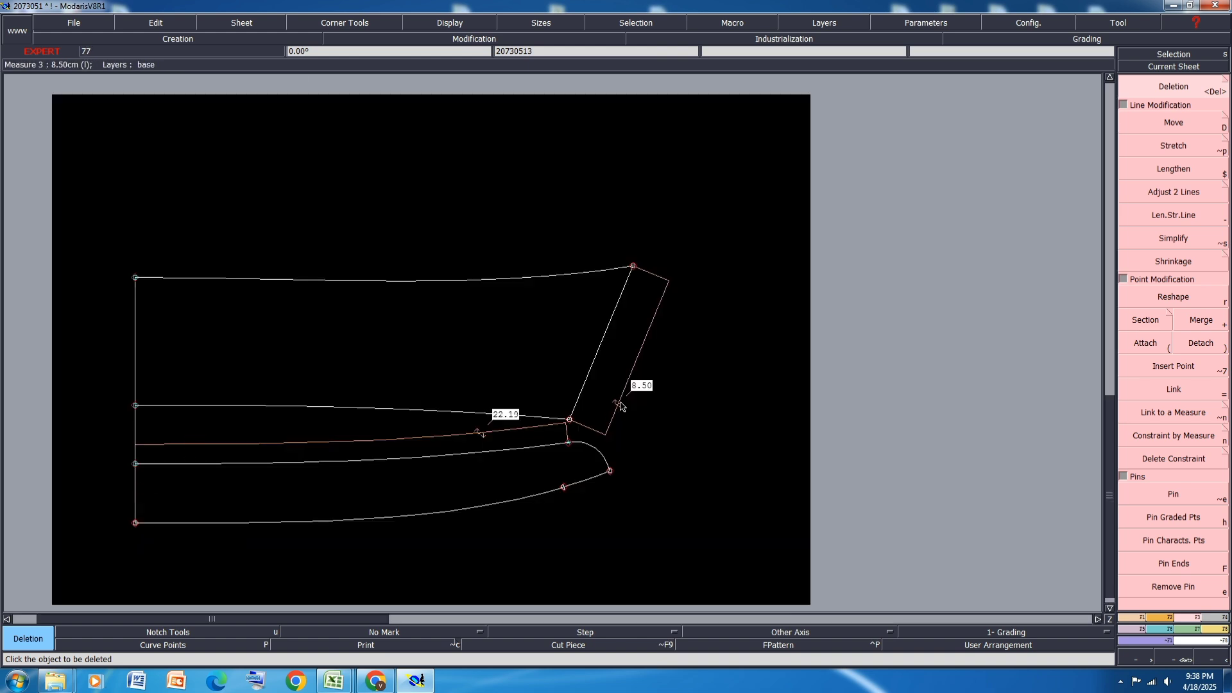
left_click(620, 406)
left_click(482, 434)
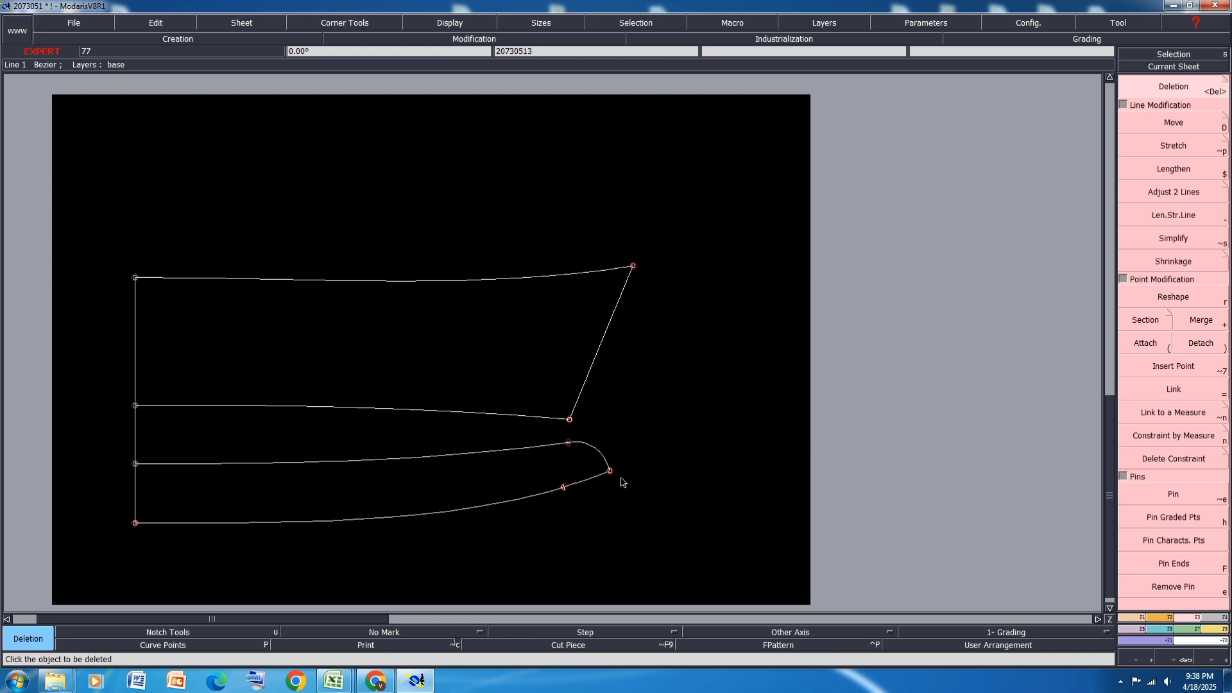
Automatically arrange all the sheets on the desk and save the model, continuing past the anomalies warning
key("j")
key("ctrl+s")
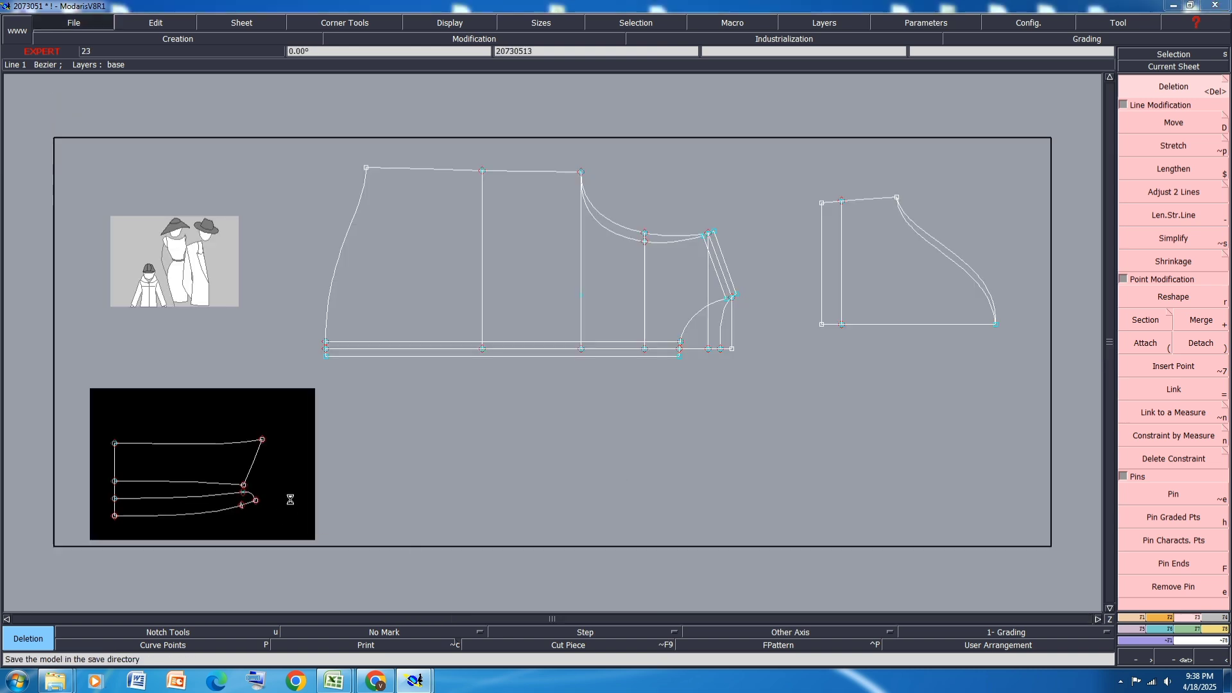
left_click(528, 490)
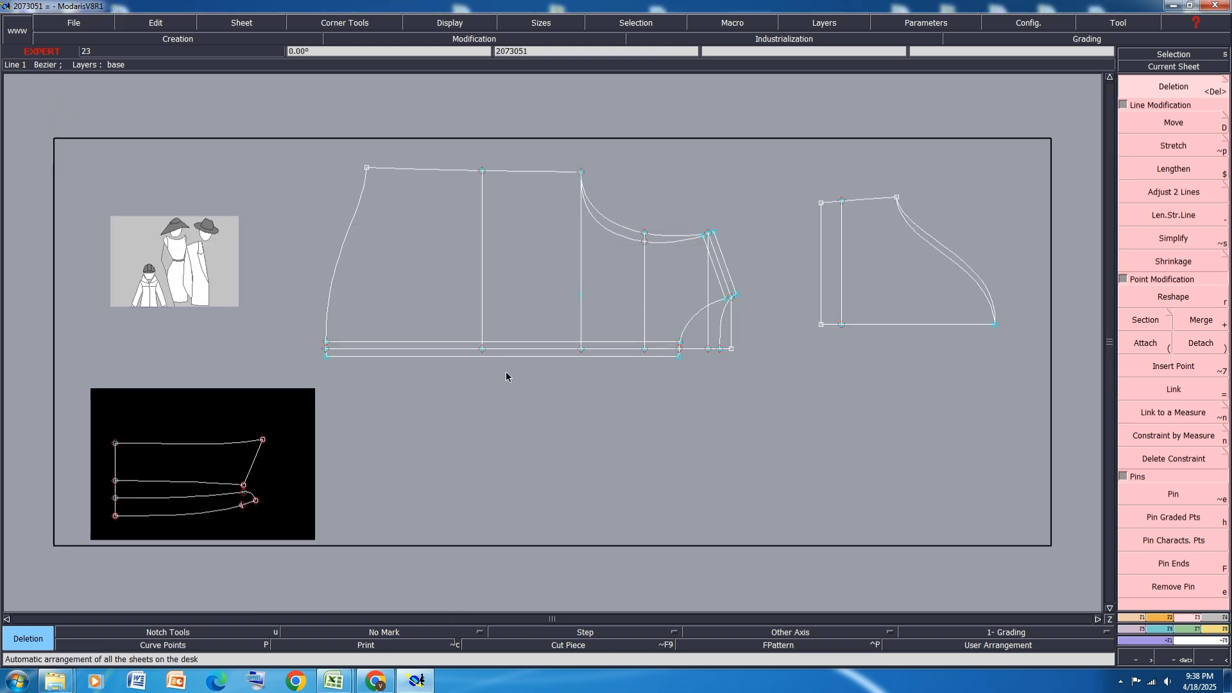
Select all the sheets and display their curves in all sizes
key("ctrl+a")
key("F10")
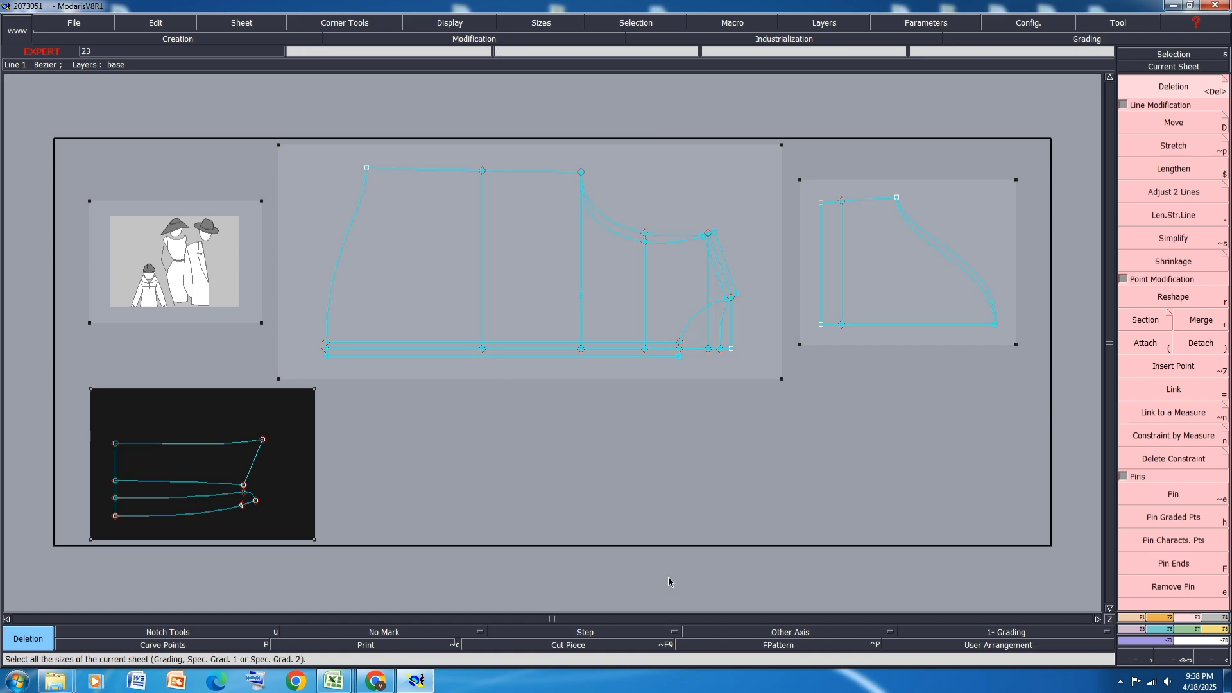
left_click(653, 535)
Switch to the Excel spec and fill row 42, the centre back yoke length, in yellow
left_click(327, 678)
left_click(394, 610)
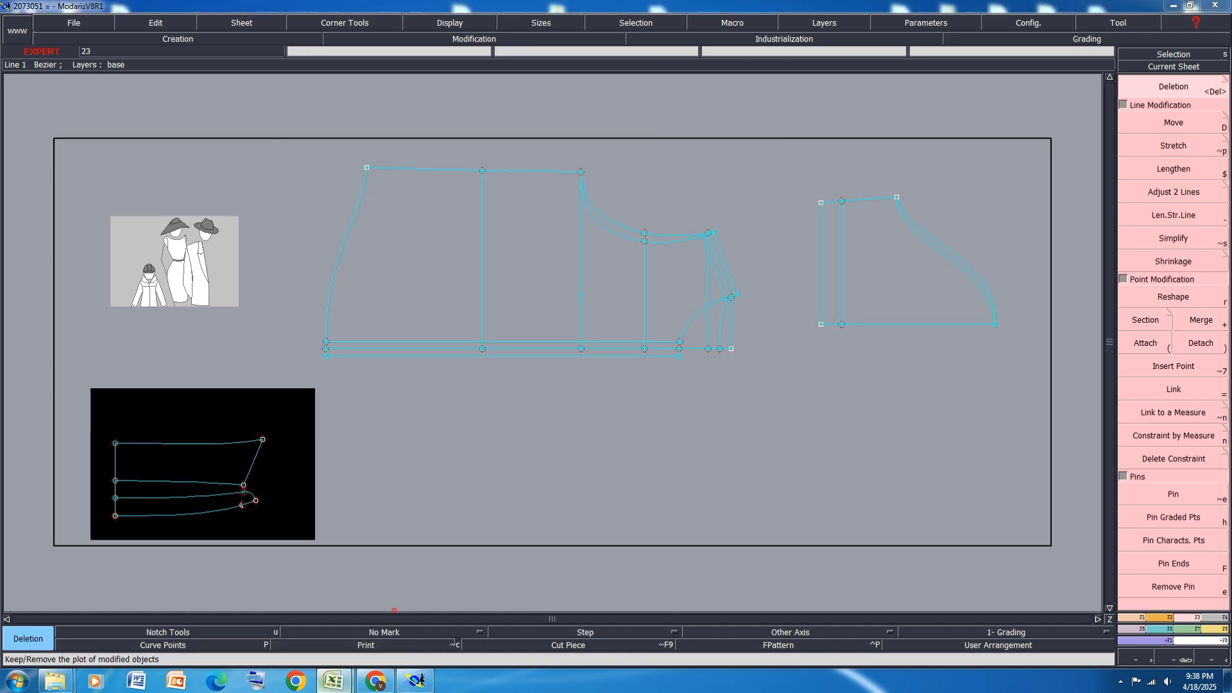
scroll(385, 352, "down", 2)
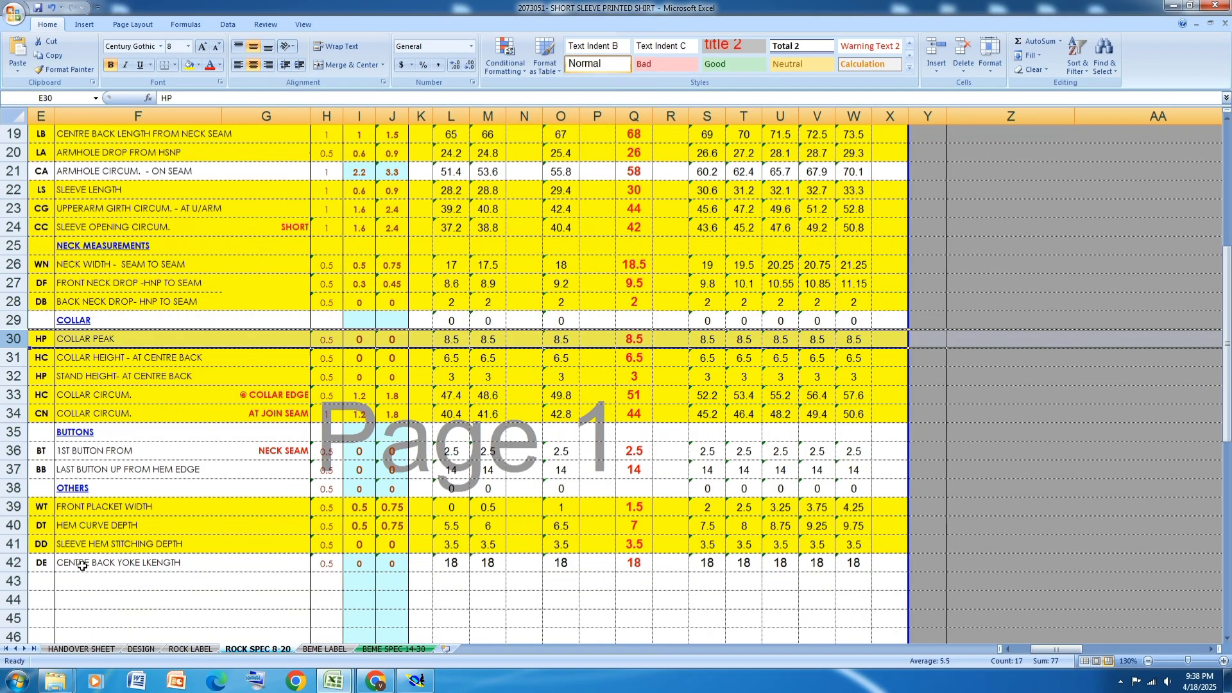
left_click(13, 563)
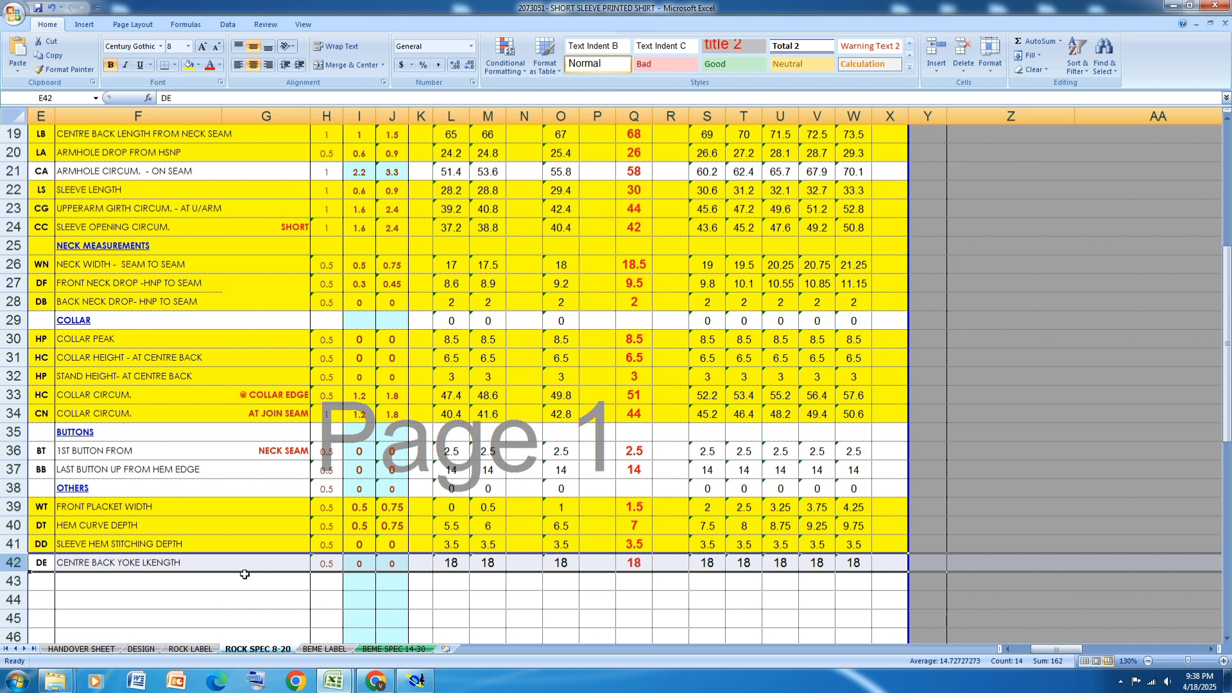
left_click(190, 65)
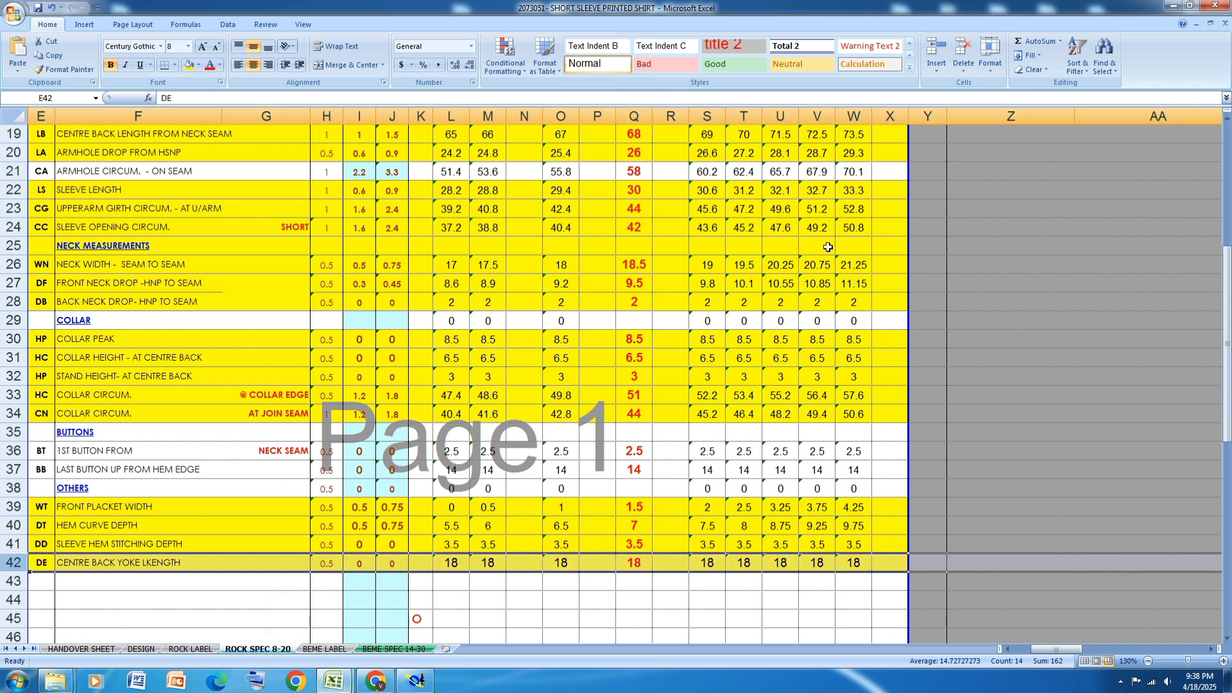
Switch back to Modaris and create a developed point at -18 cm along the body's centre line from the back neck point
left_click(416, 681)
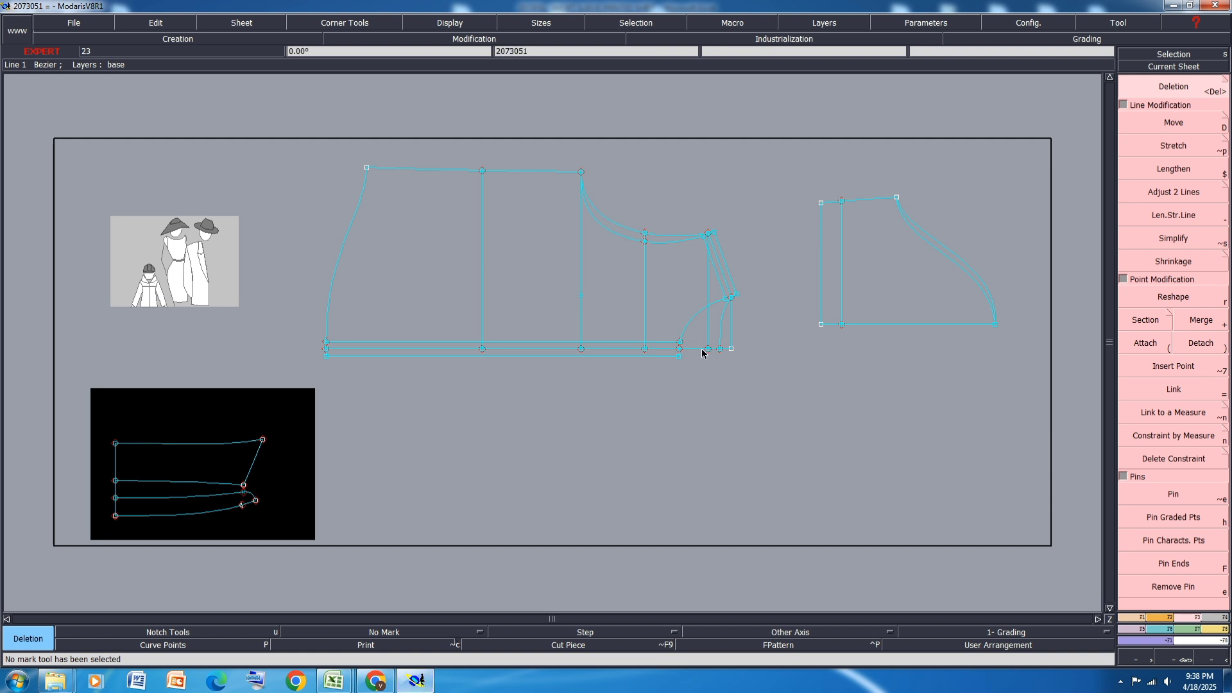
scroll(661, 280, "up", 1)
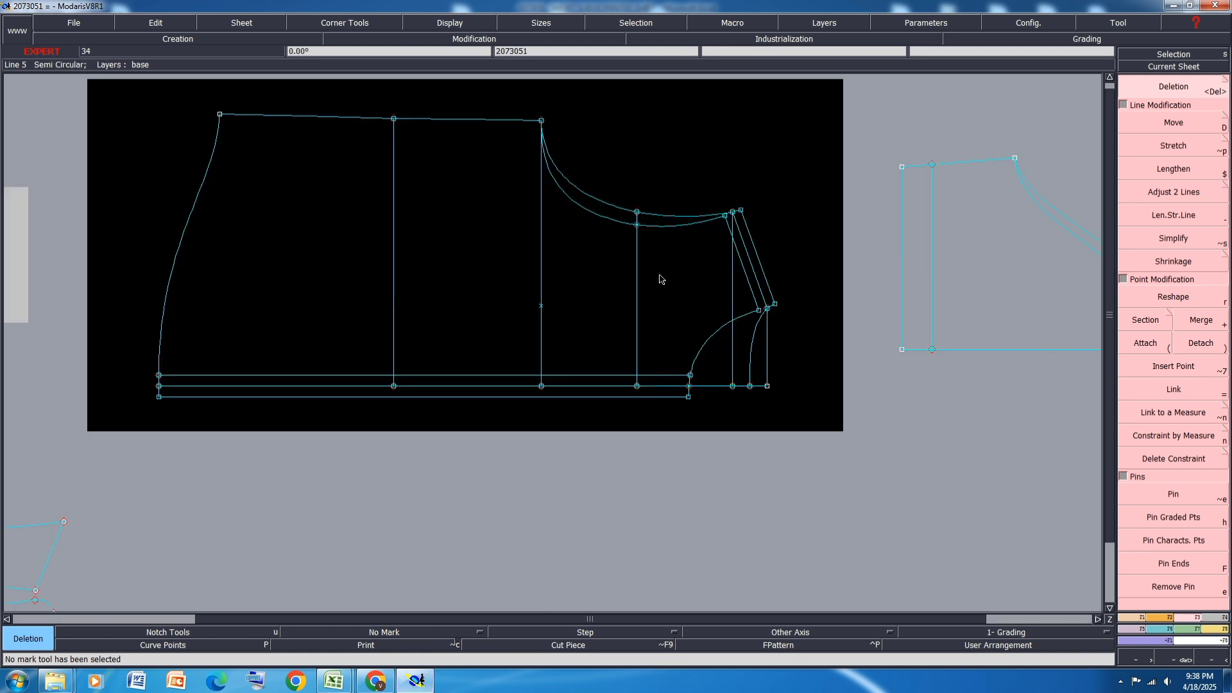
key("d")
left_click(751, 385)
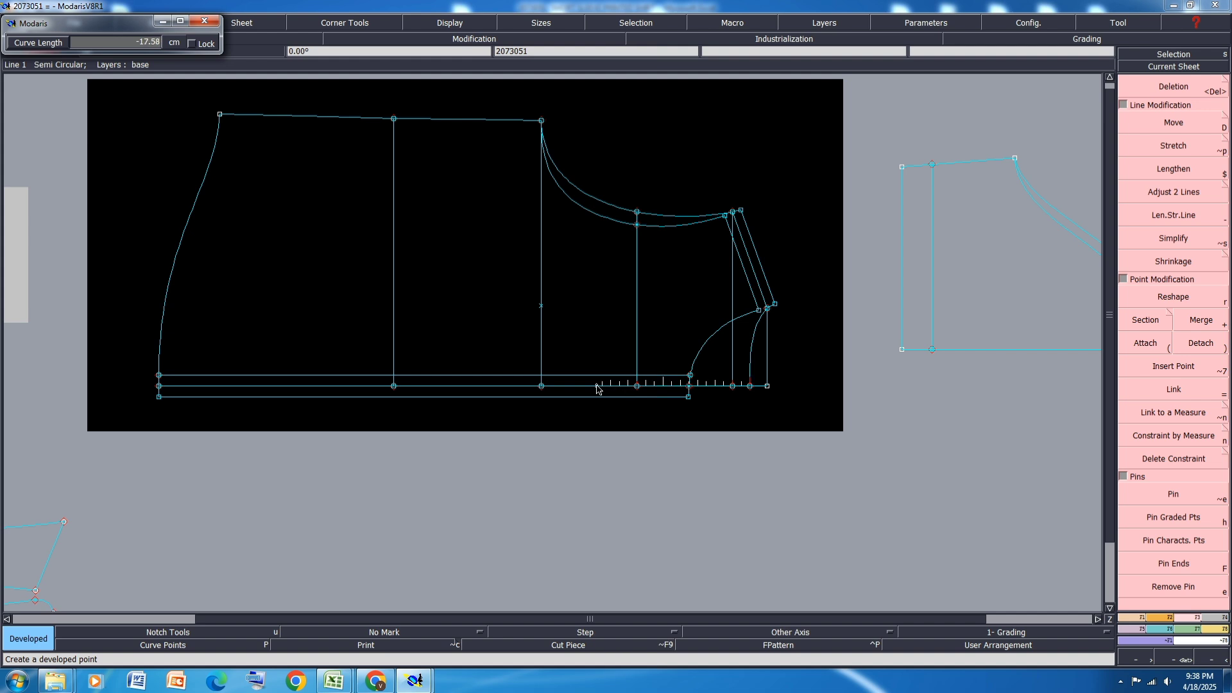
key("Down")
type("-")
key("Return")
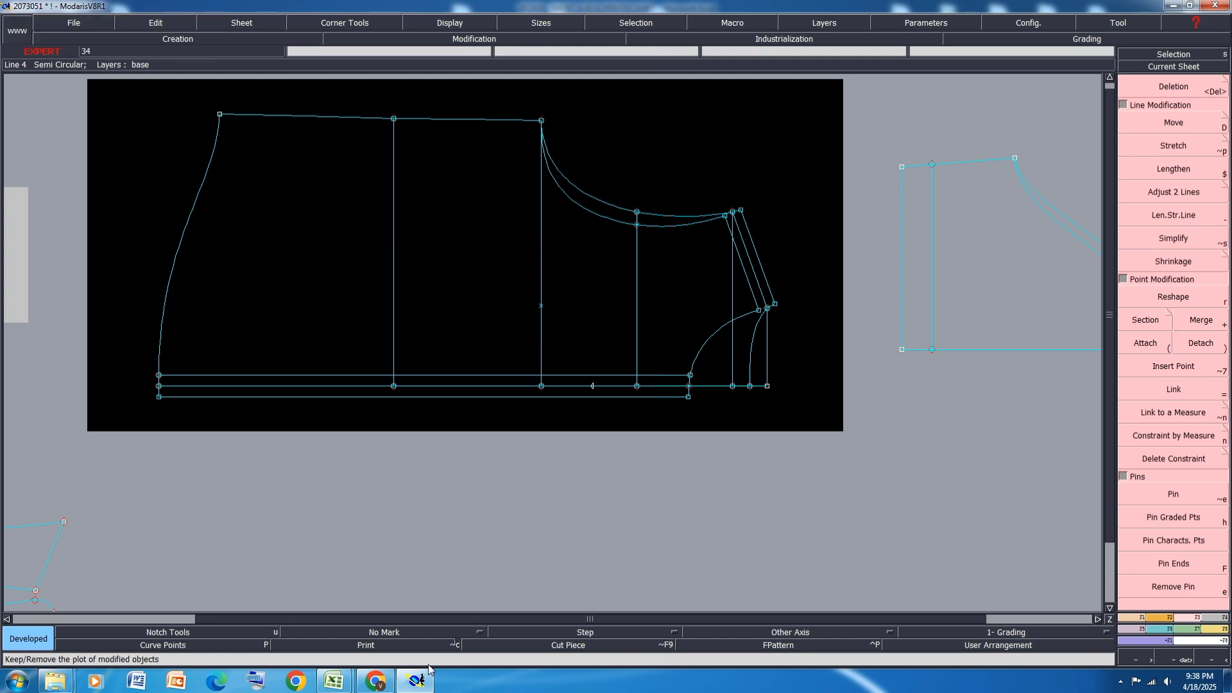
Examine the centre back yoke row in the Excel spec and the yoke details and sample photos on the DESIGN sheet
mouse_move(334, 681)
left_click(405, 634)
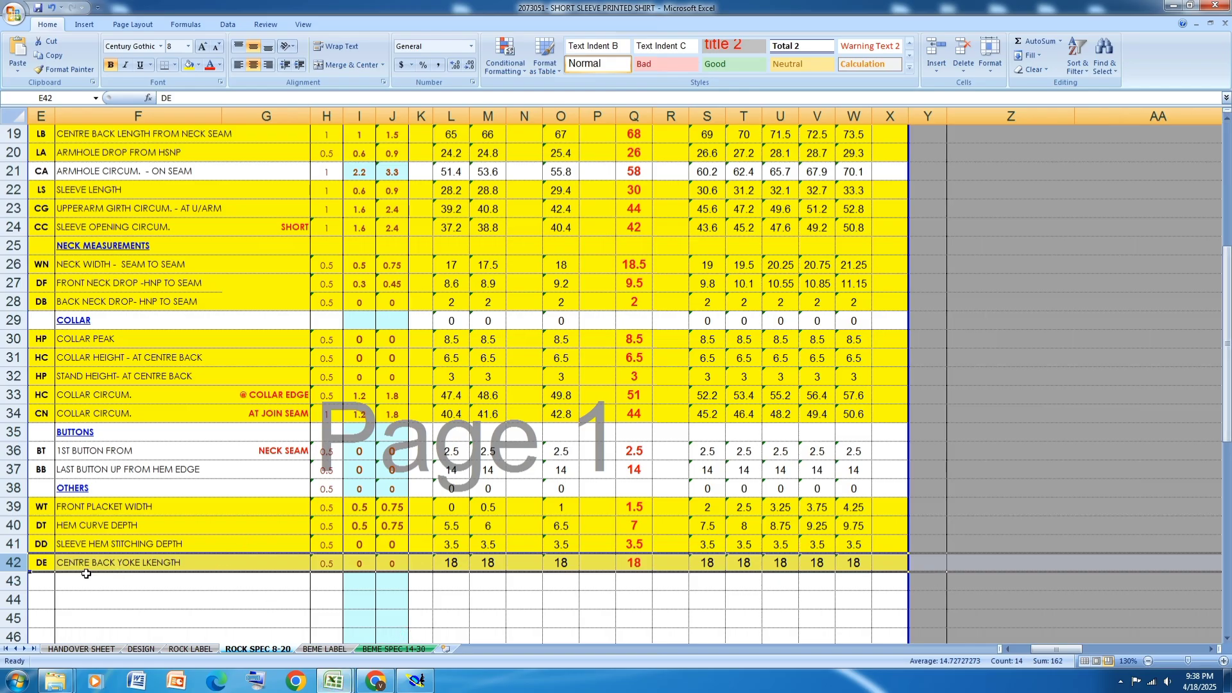
left_click(1174, 6)
key("Delete")
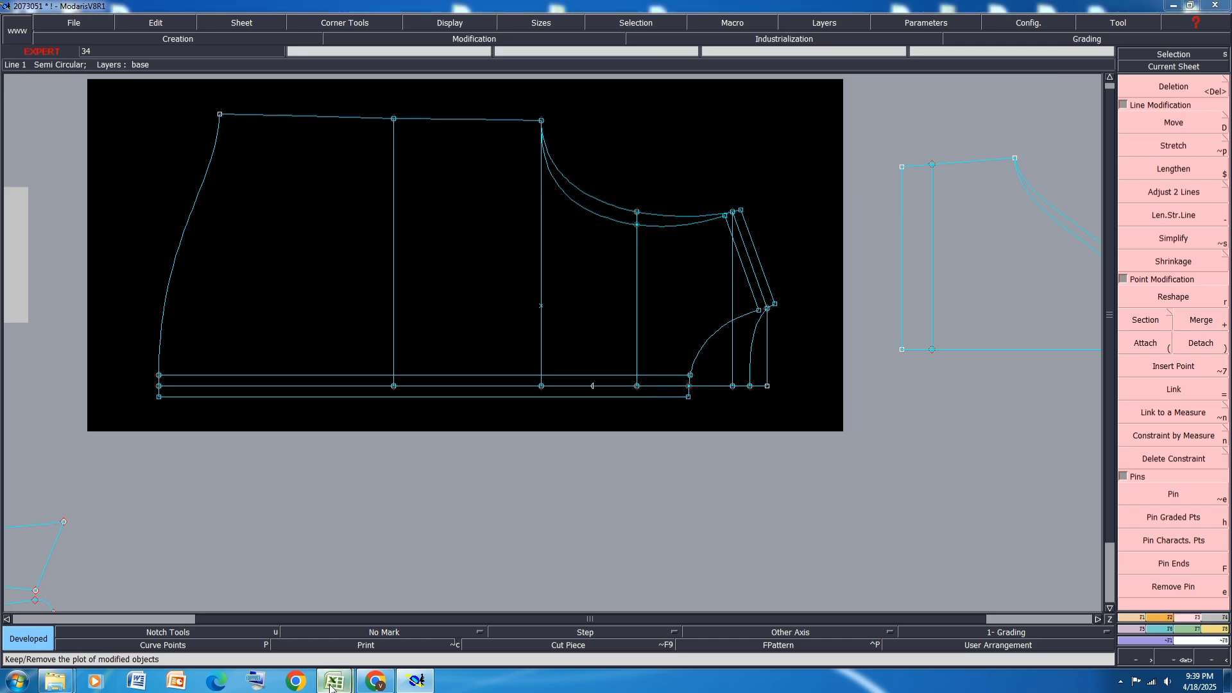
left_click(404, 610)
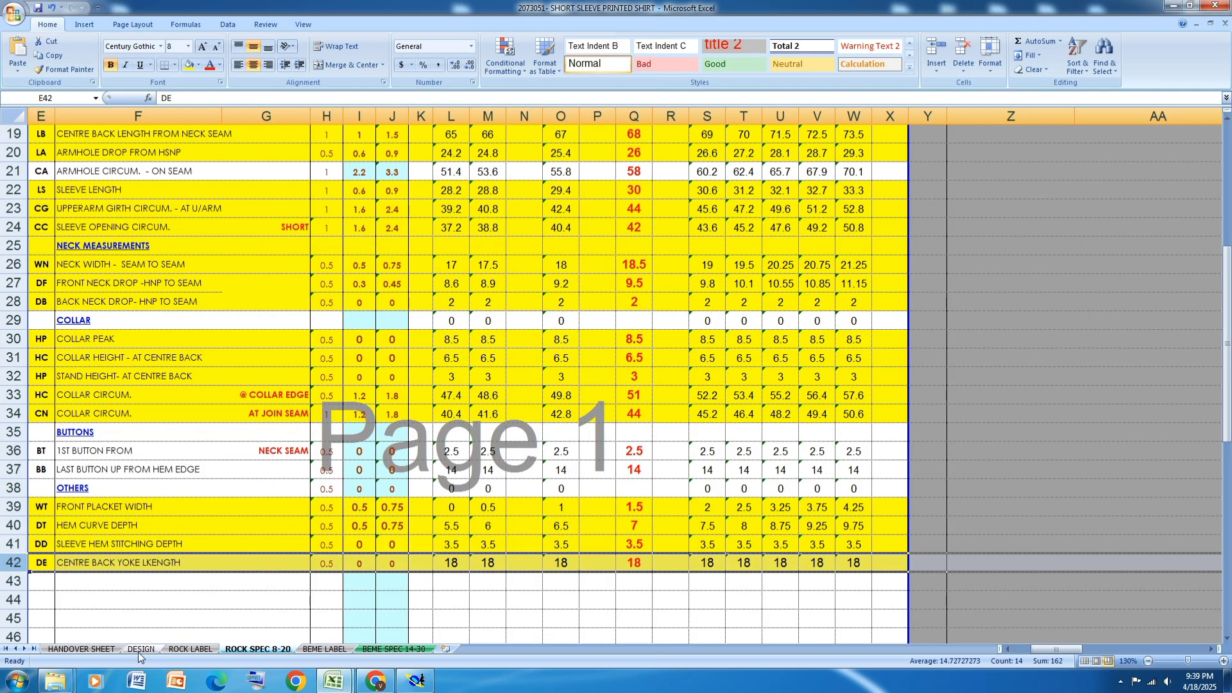
left_click(141, 649)
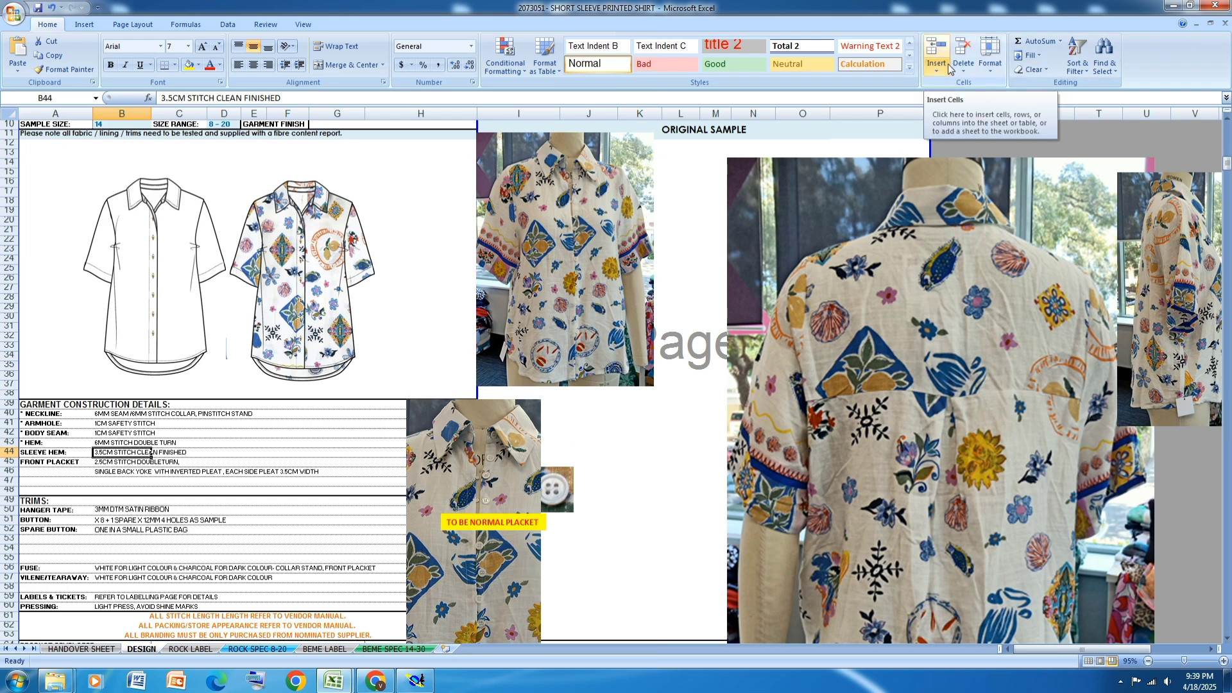
left_click(1174, 5)
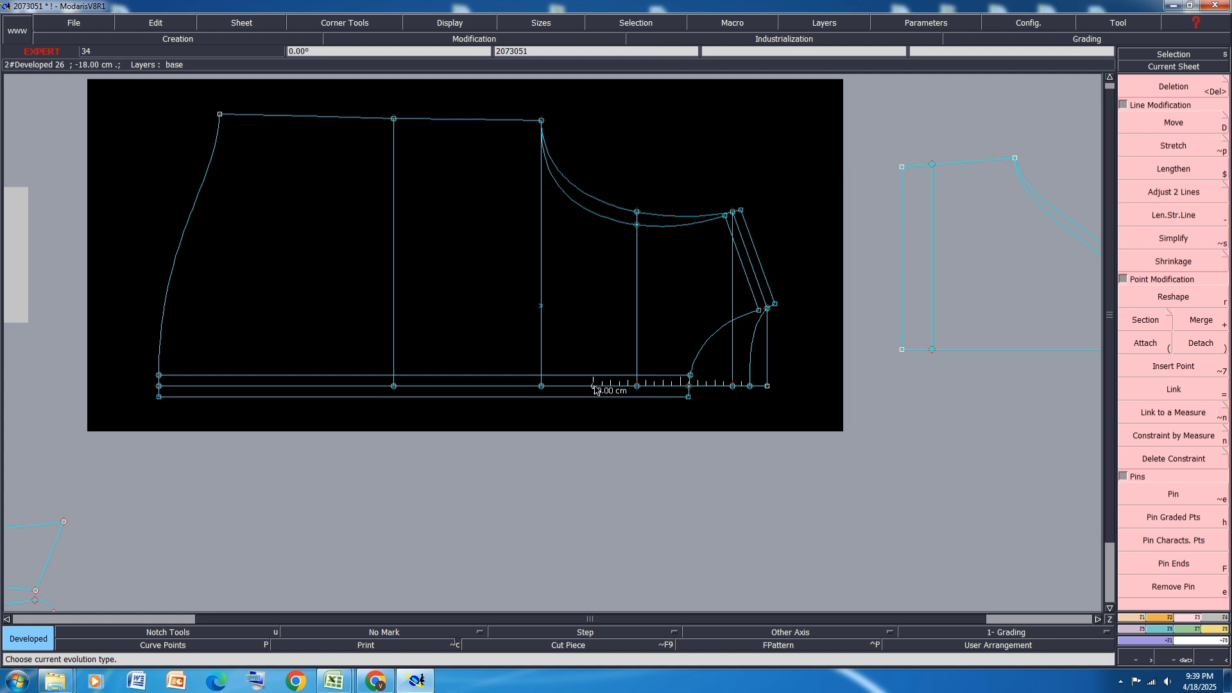
Draw a straight vertical Bezier line for the yoke from the 18 cm developed point up to the armhole curves
key("b")
left_click(594, 387)
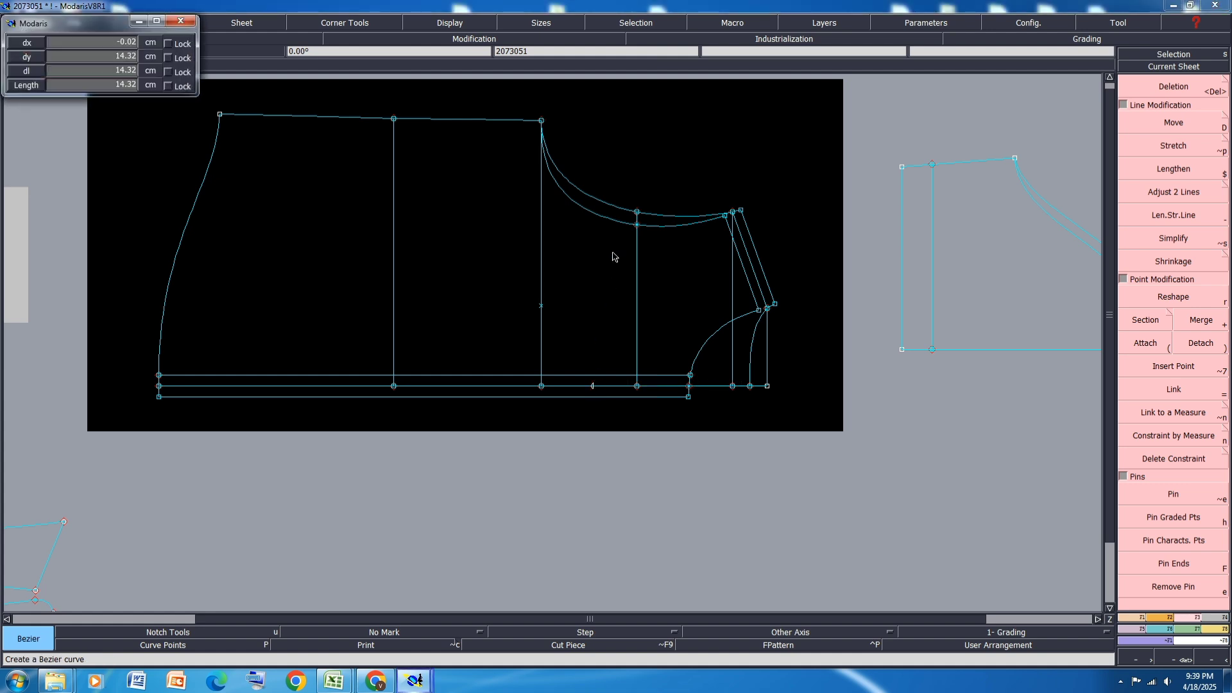
left_click(594, 207)
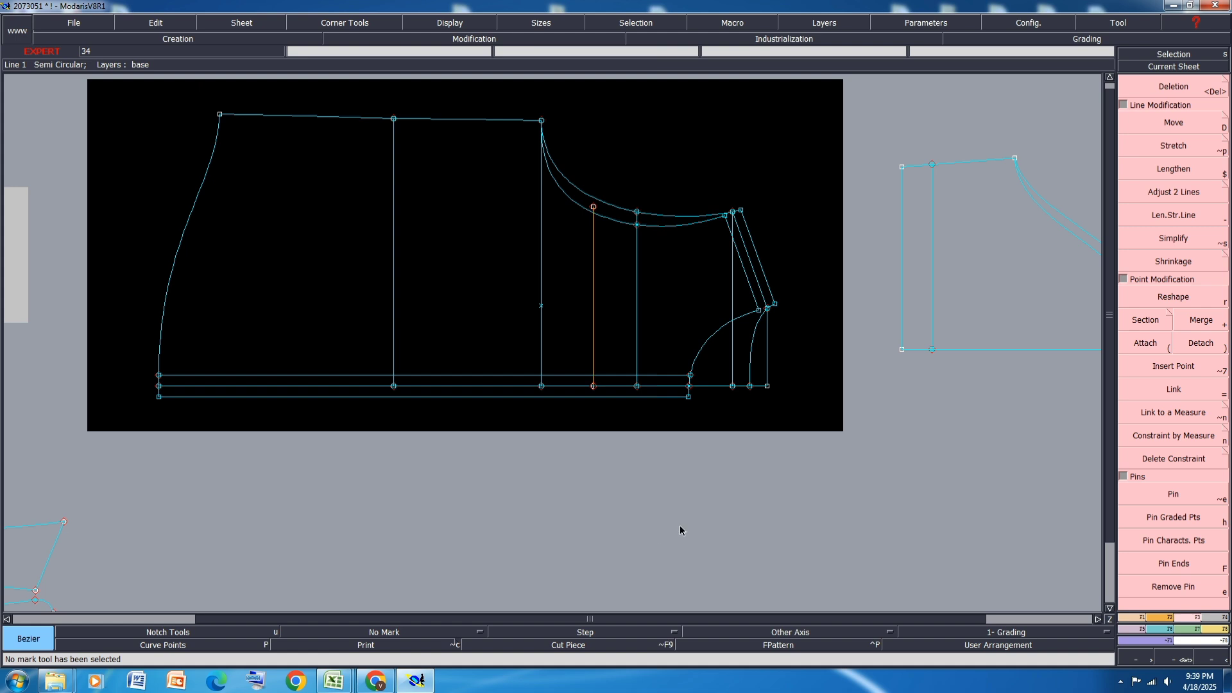
Check the Bezier point-constraint and Symmetrize options, and turn off the all-sizes curve display on the body sheet
left_click(1131, 618)
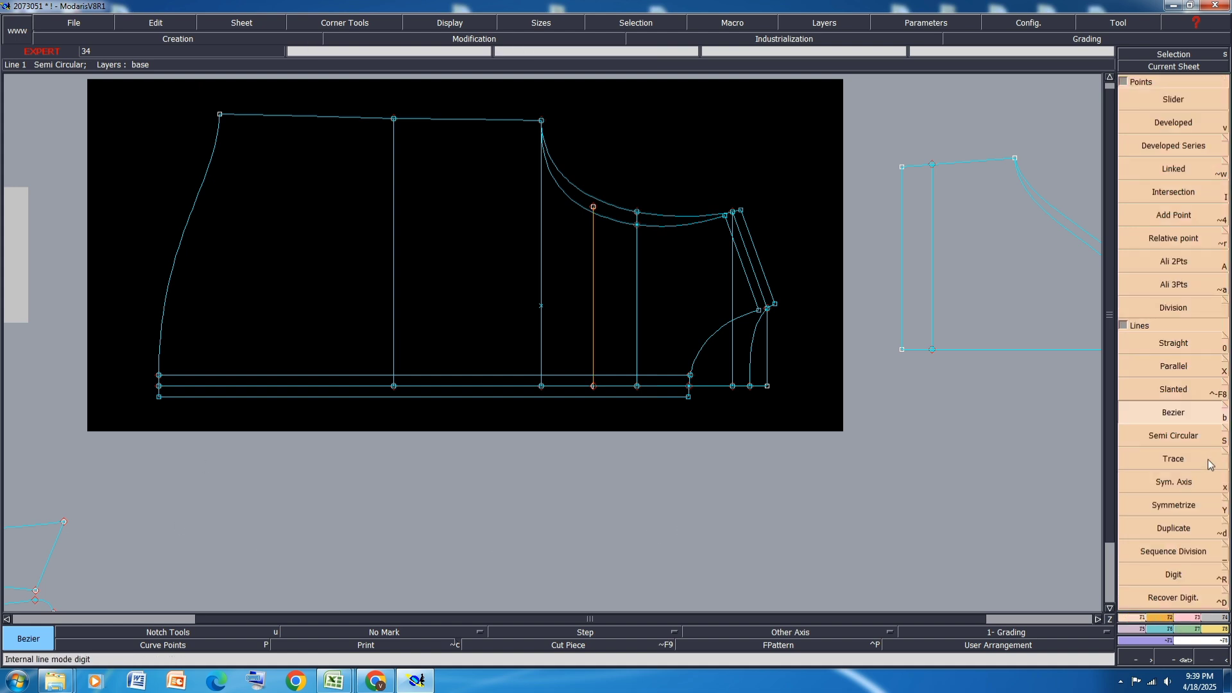
left_click(1225, 406)
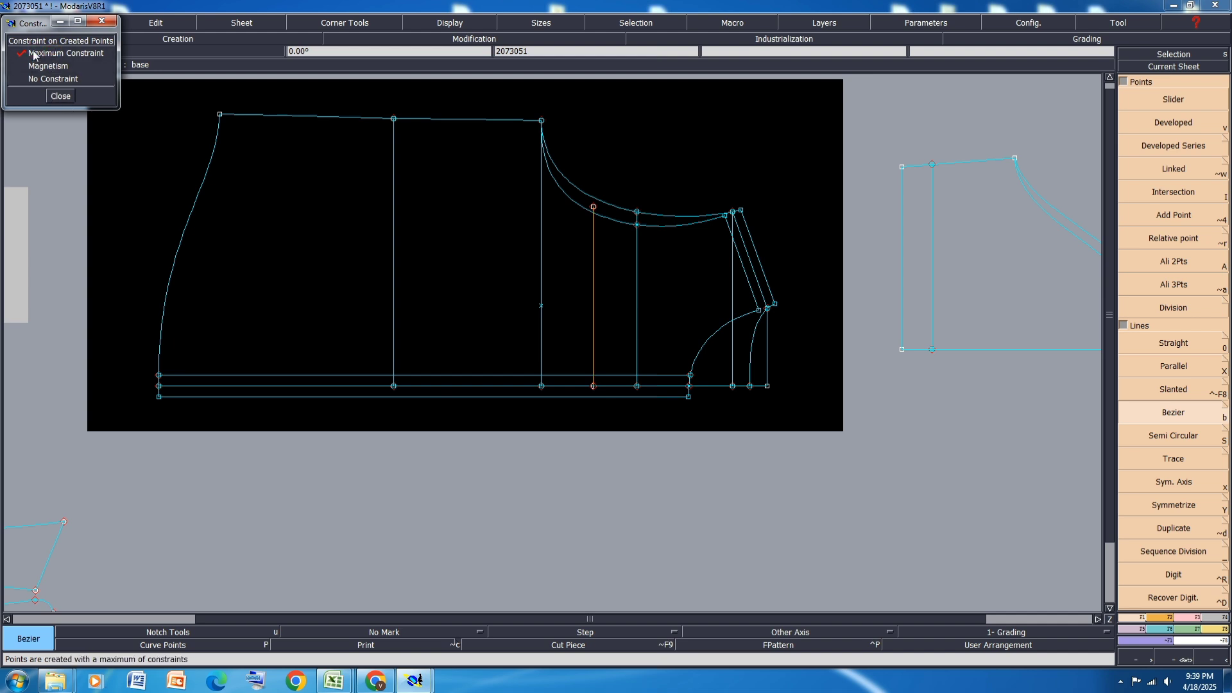
left_click(59, 96)
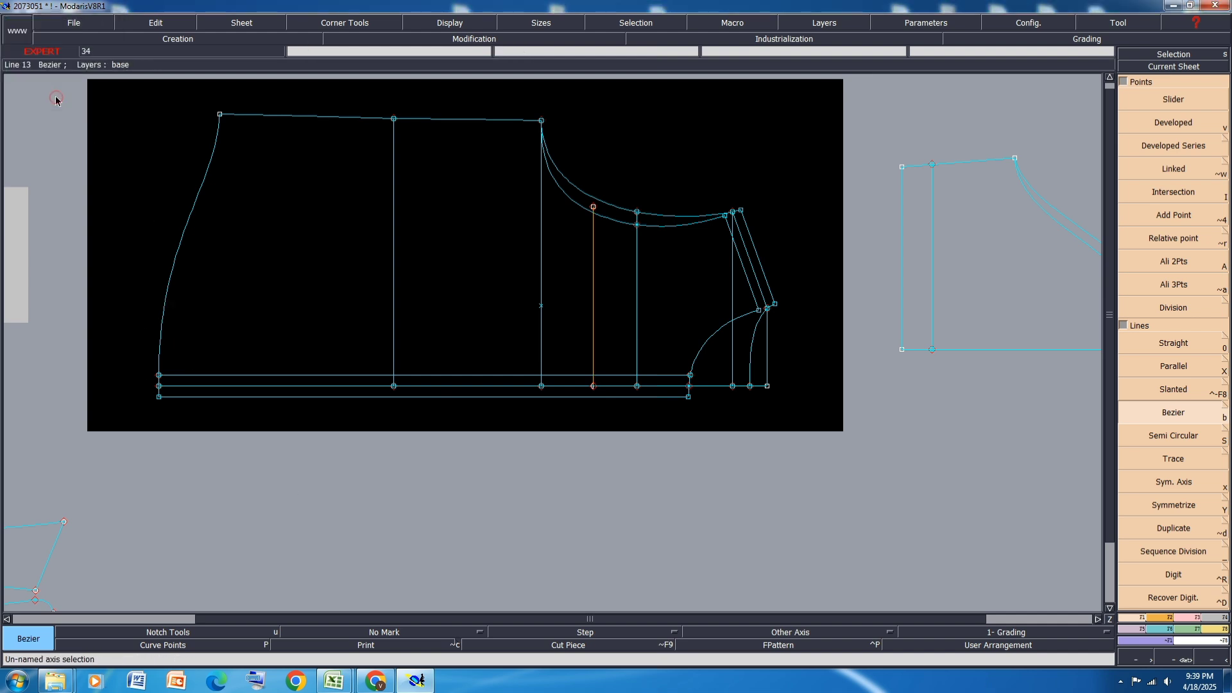
left_click(1225, 504)
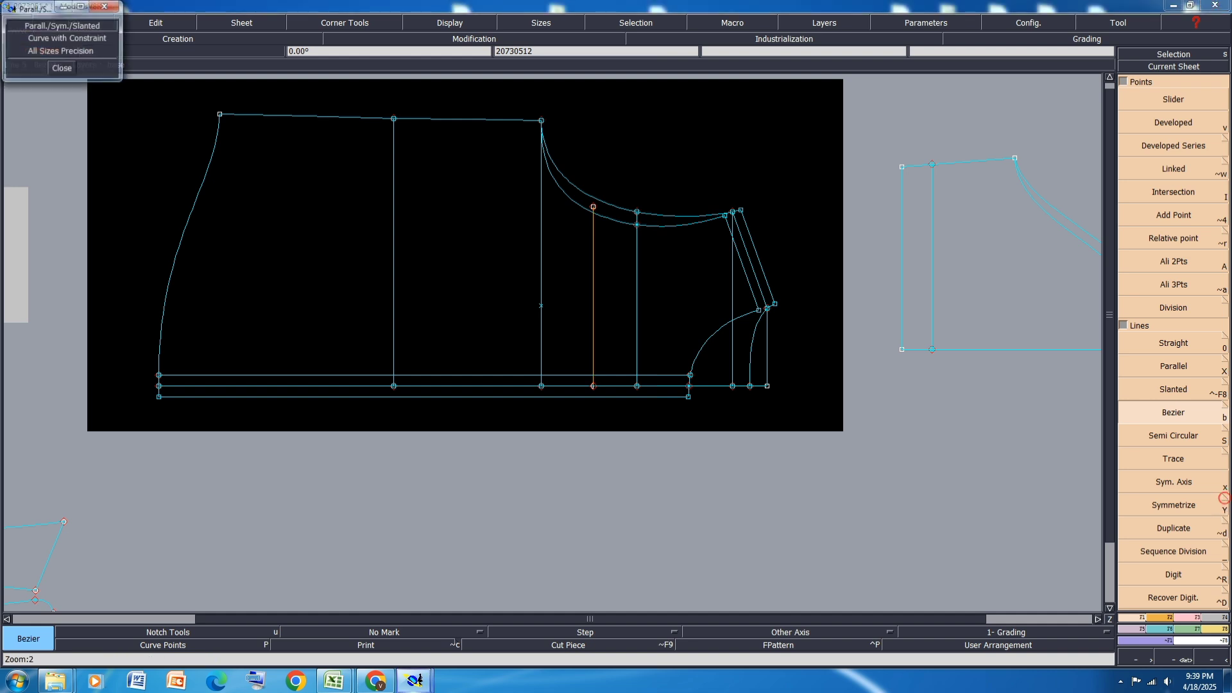
left_click(63, 68)
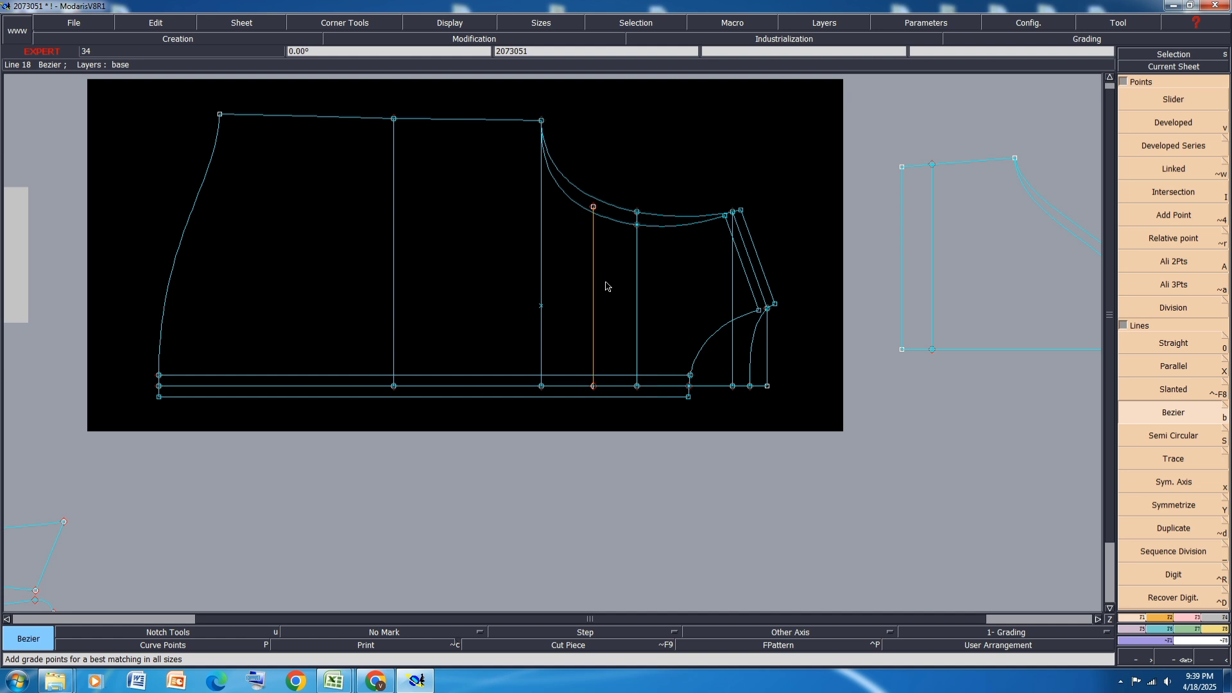
key("F10")
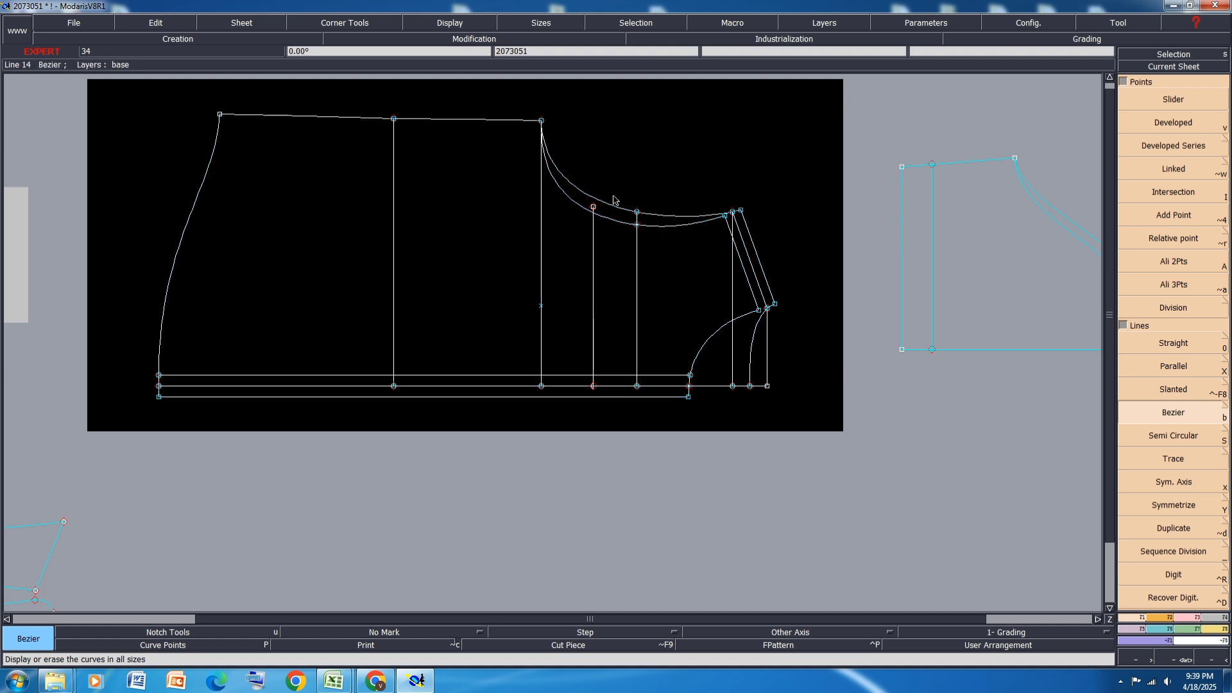
Reshape the yoke line vertically so its armhole end lands on the outer armhole curve
left_click(1186, 621)
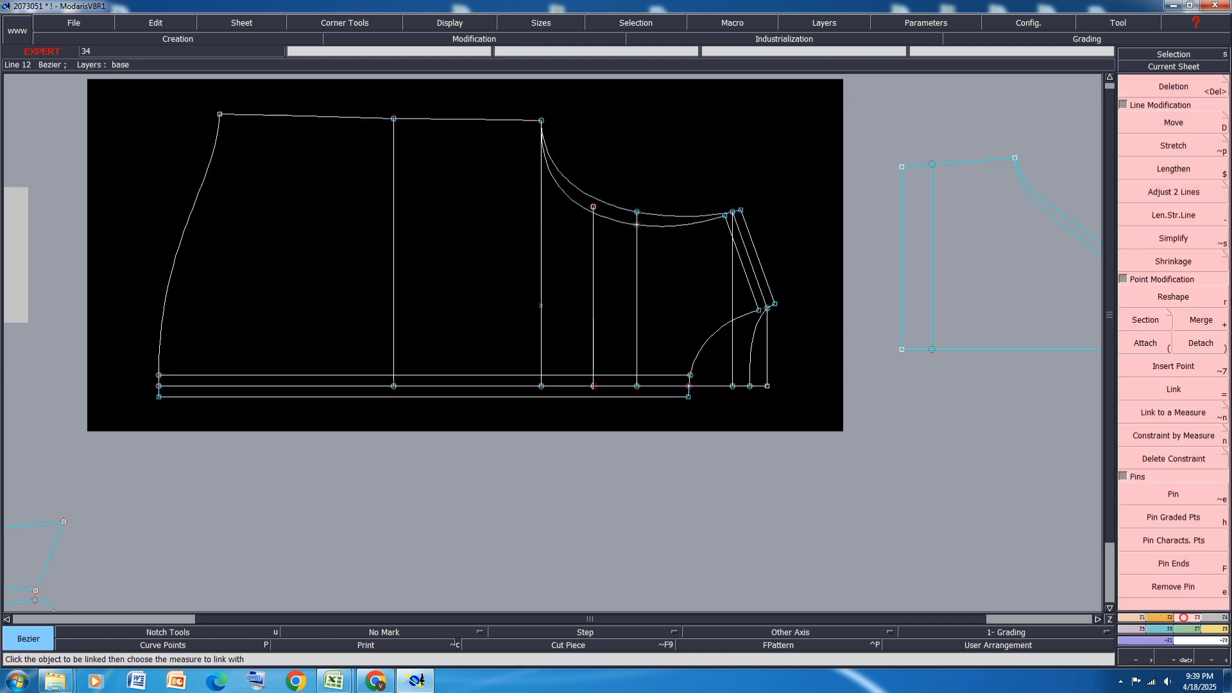
left_click(1173, 297)
left_click(593, 207)
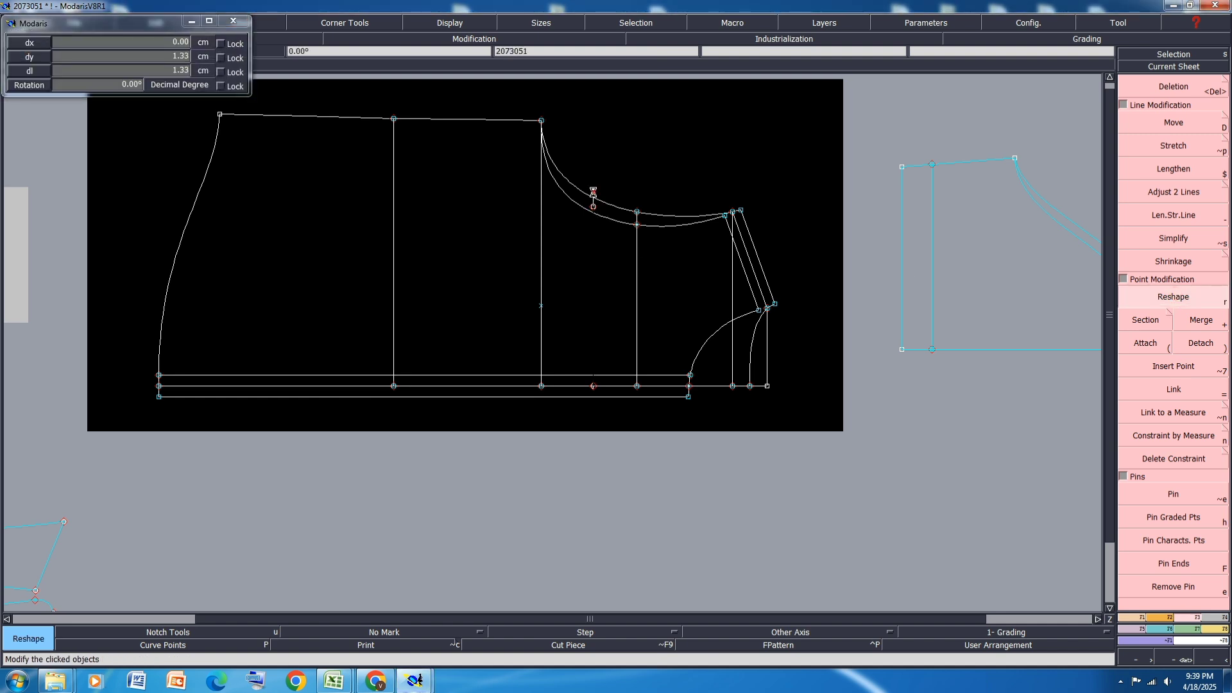
left_click(593, 192)
left_click(593, 195)
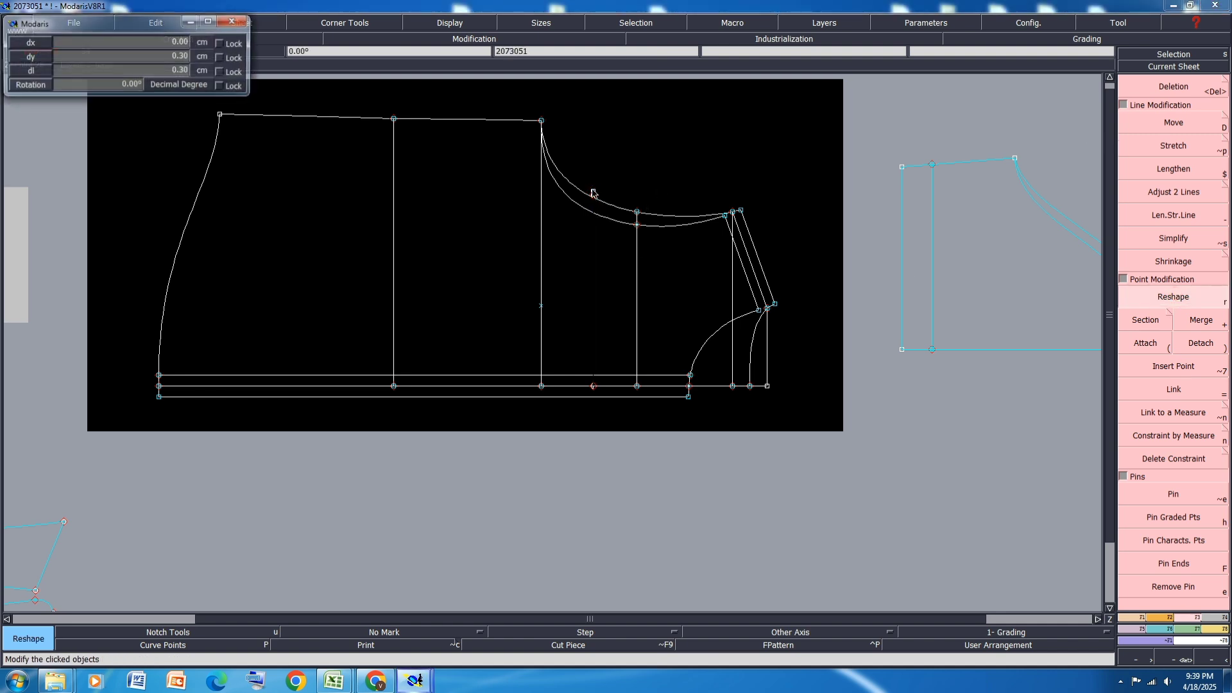
left_click(593, 192)
Move the yoke line's armhole end point by -1 cm in X and 0 in Y
key("shift+d")
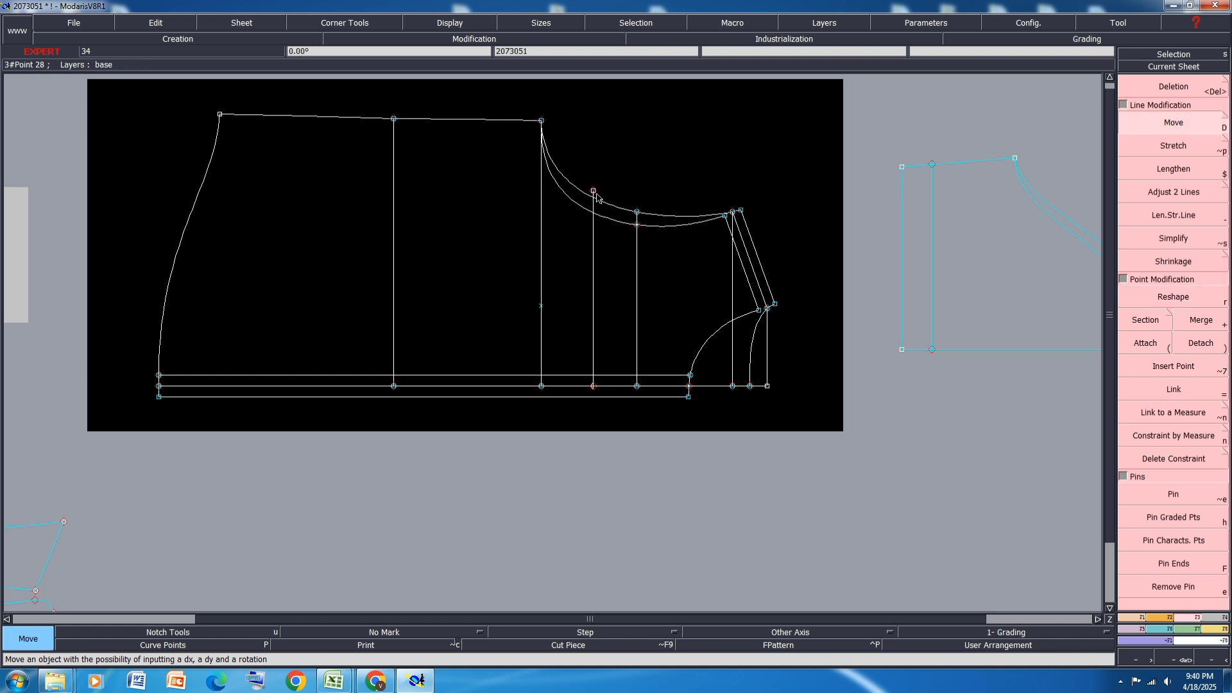
left_click(595, 195)
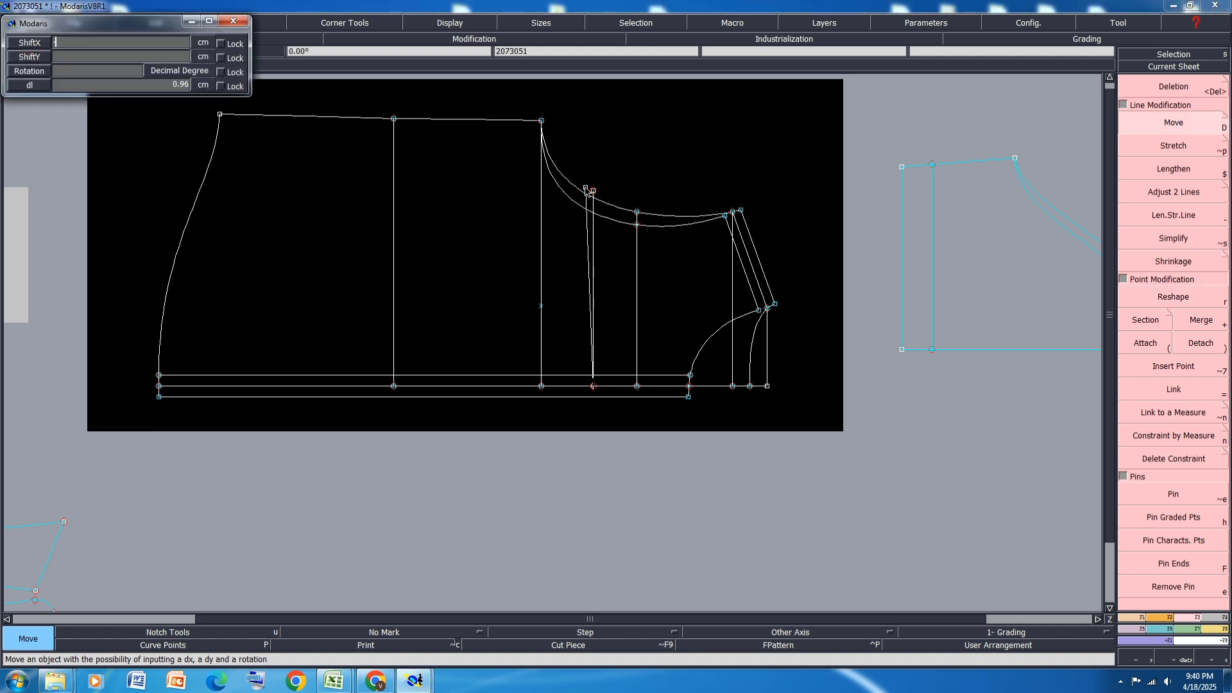
type("-1")
key("Tab")
type("0")
key("Return")
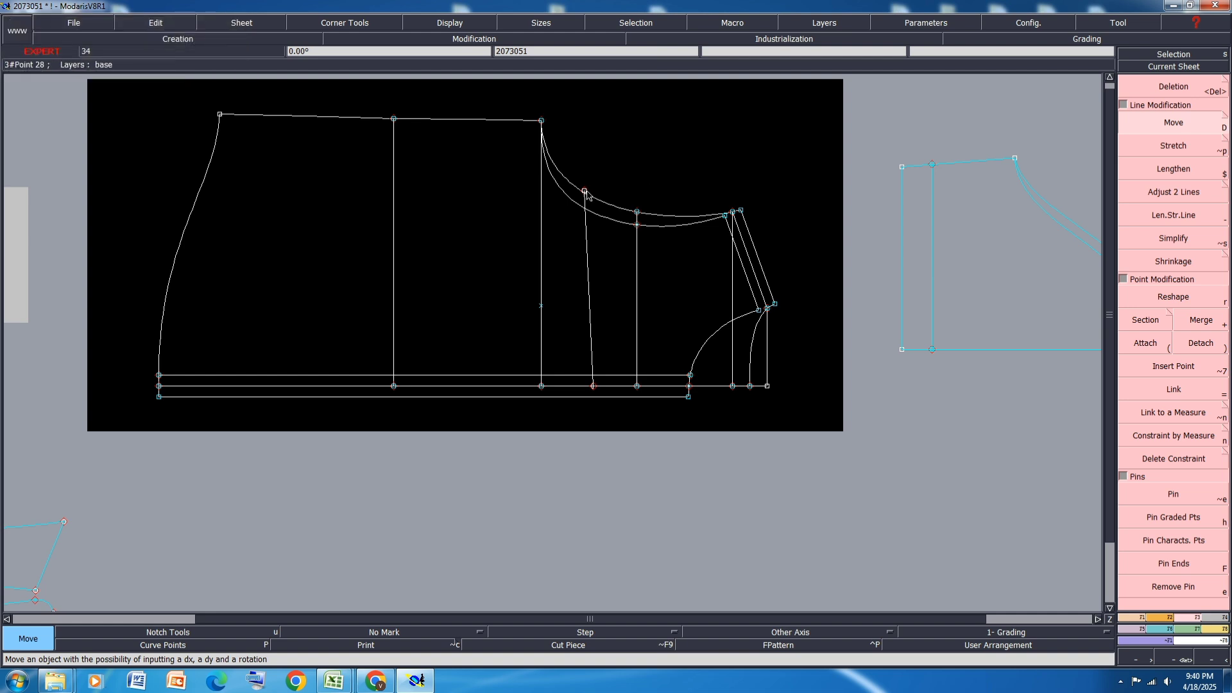
Examine the back yoke seam in the sample photo on Excel's DESIGN sheet and return to the Modaris pattern
scroll(581, 189, "up", 7)
scroll(587, 220, "down", 6)
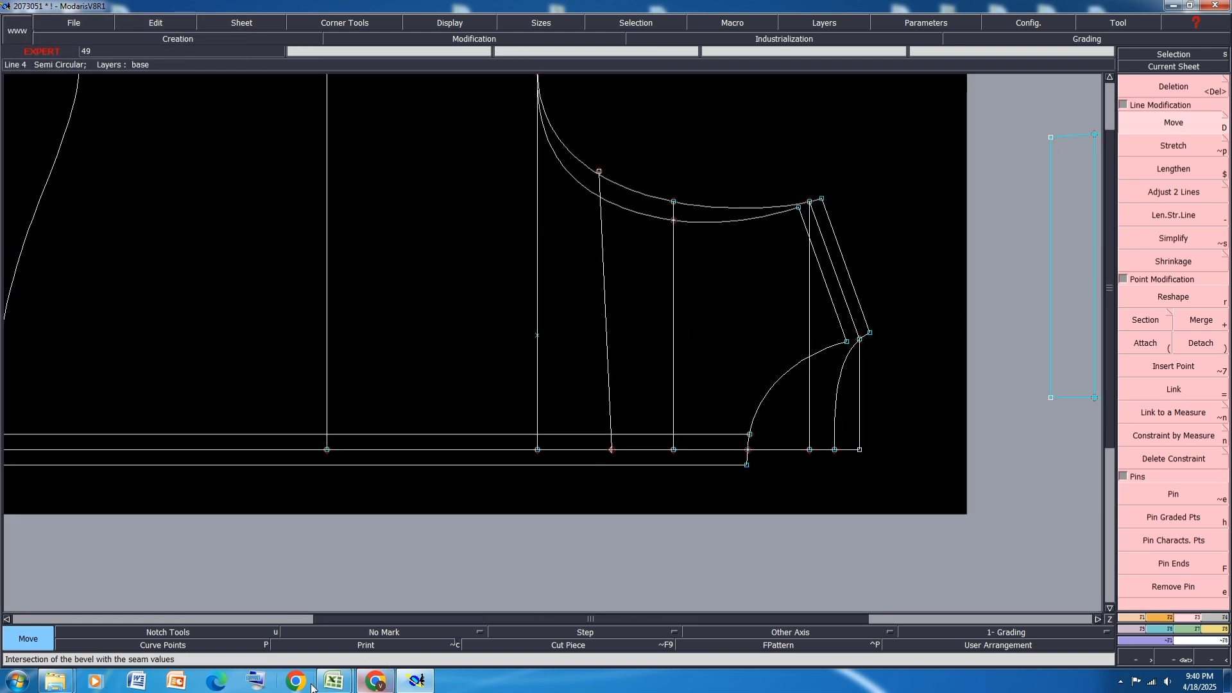
left_click(376, 613)
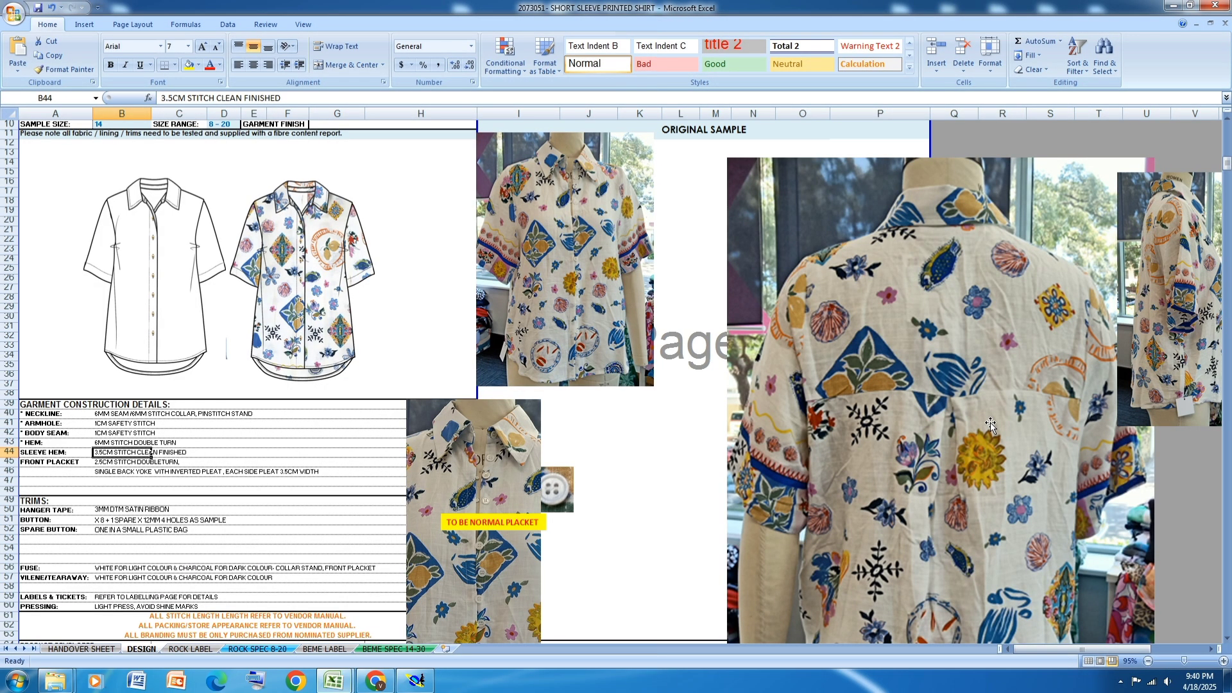
left_click(1174, 5)
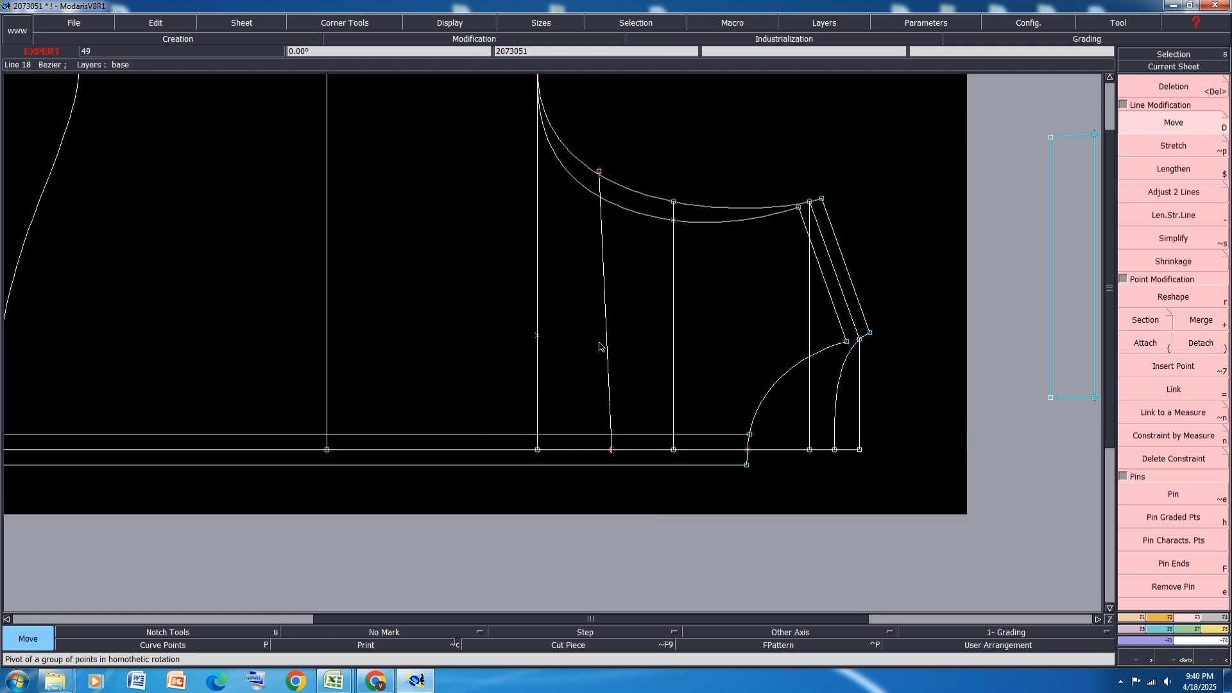
key("ctrl+i")
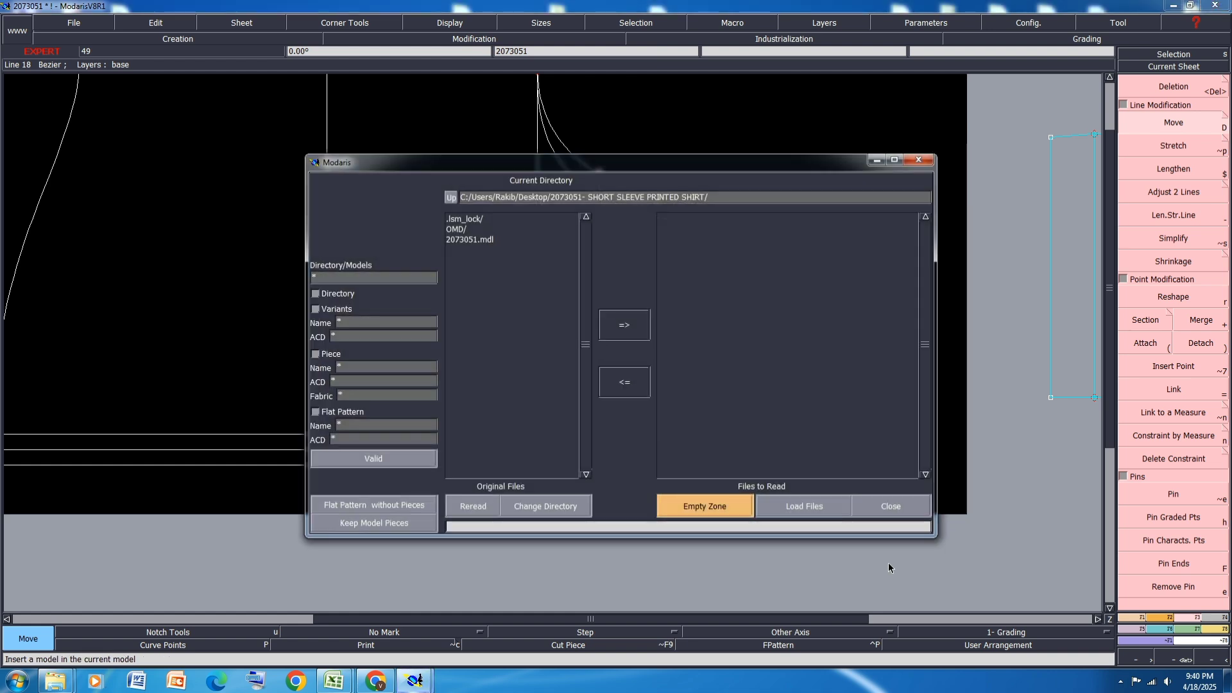
left_click(887, 507)
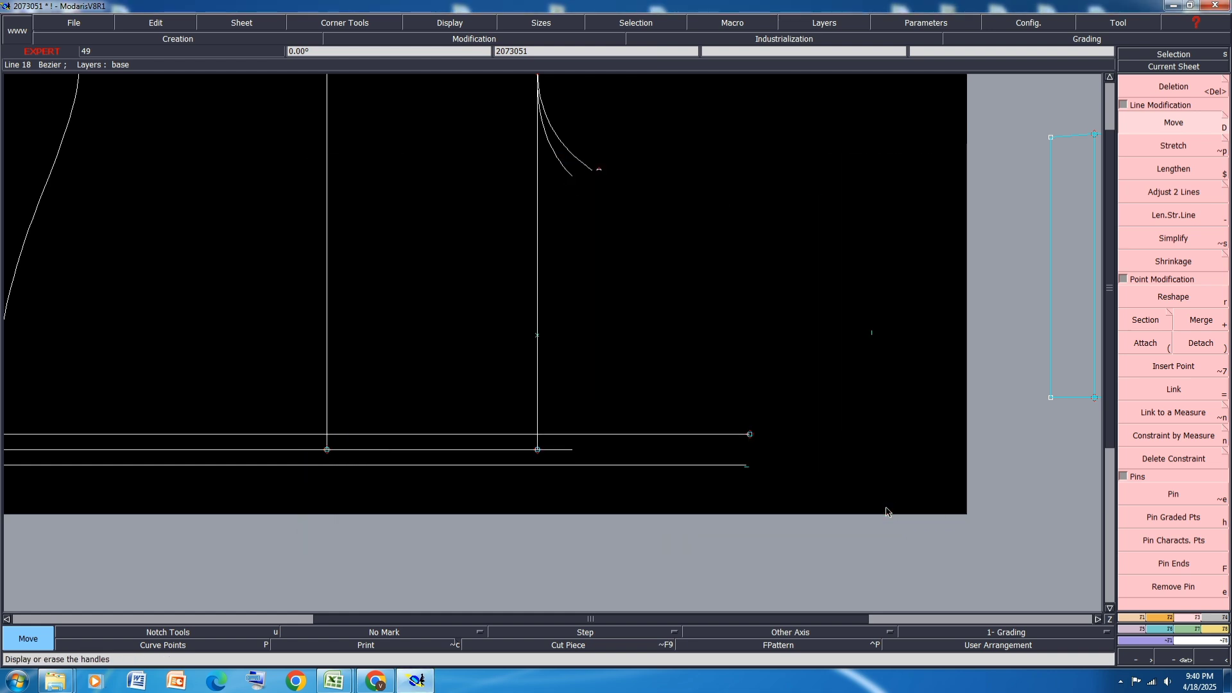
Reshape the yoke line's handles into a smooth curve bowed towards the shoulder, and hide the handles
key("r")
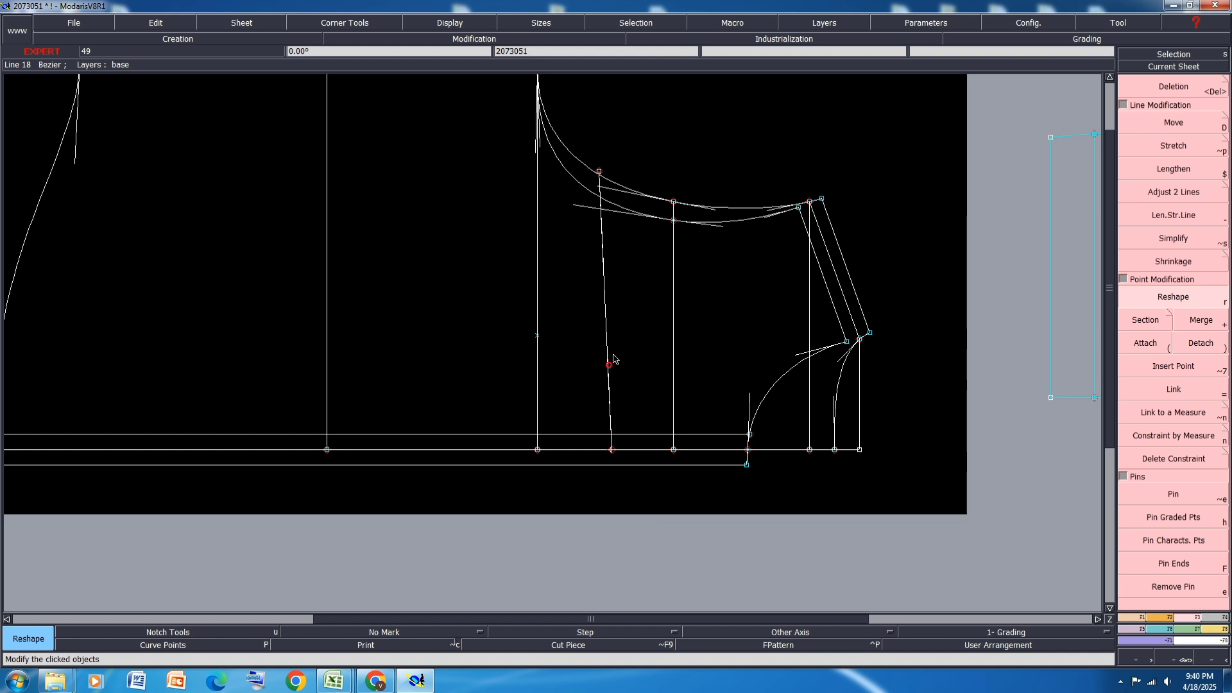
left_click(613, 357)
left_click(605, 259)
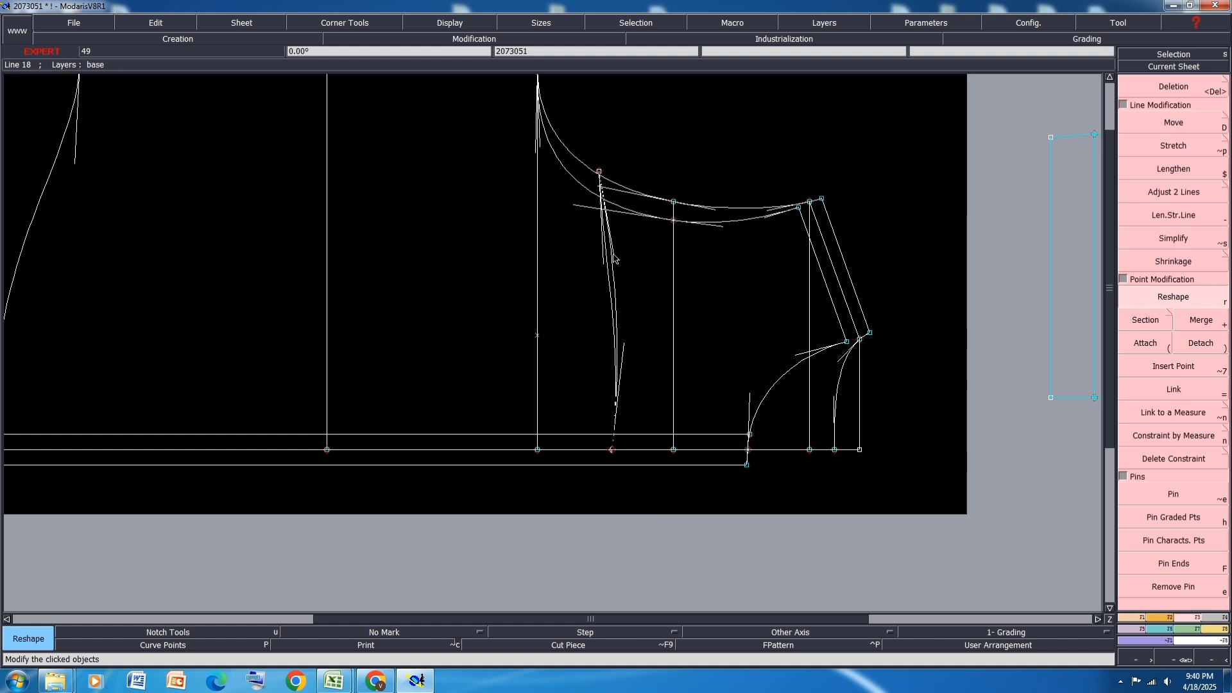
left_click(614, 255)
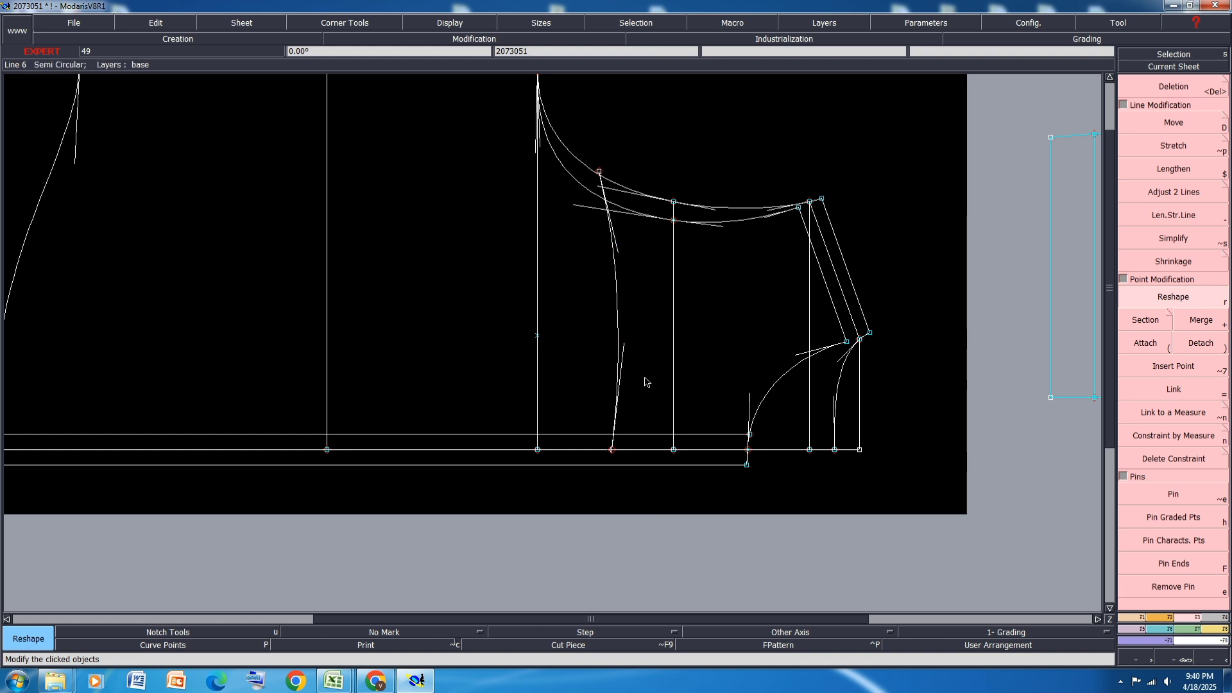
left_click(623, 348)
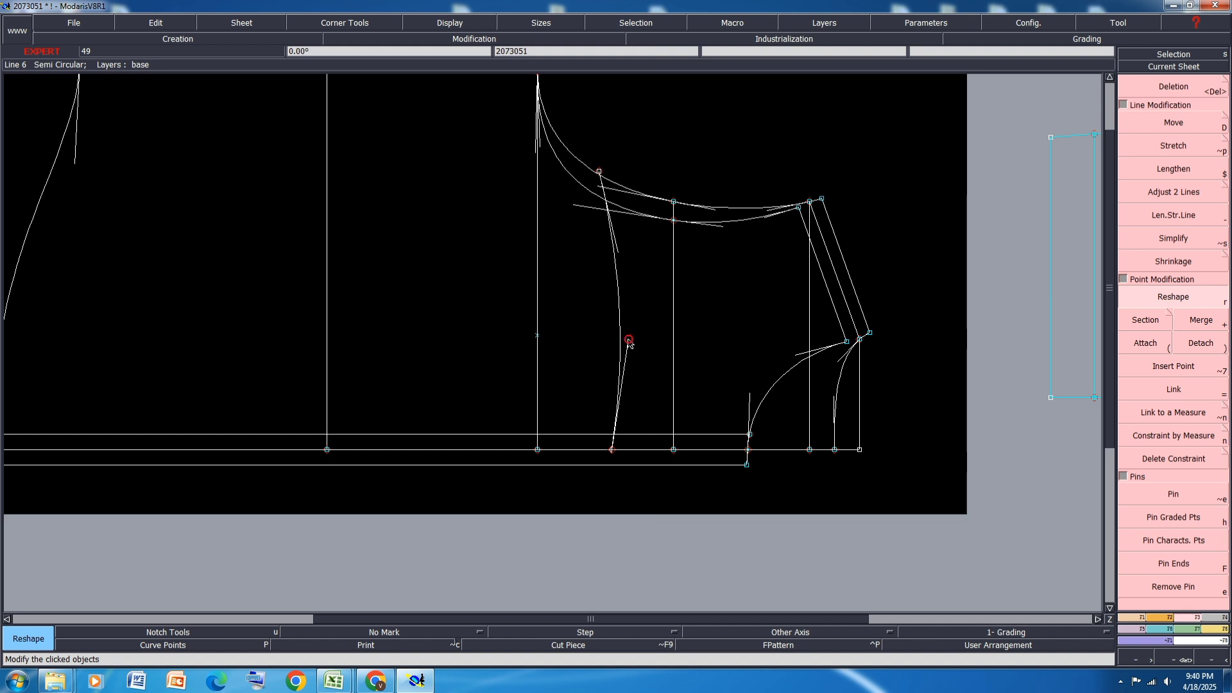
left_click(634, 336)
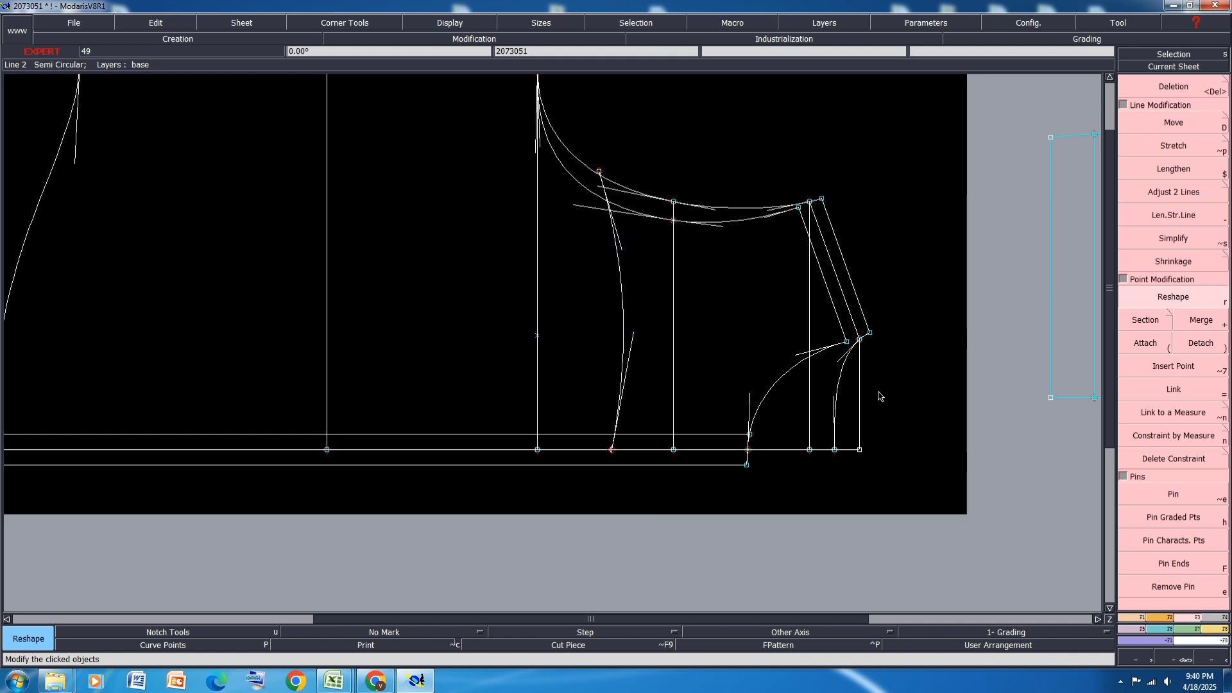
key("shift+h")
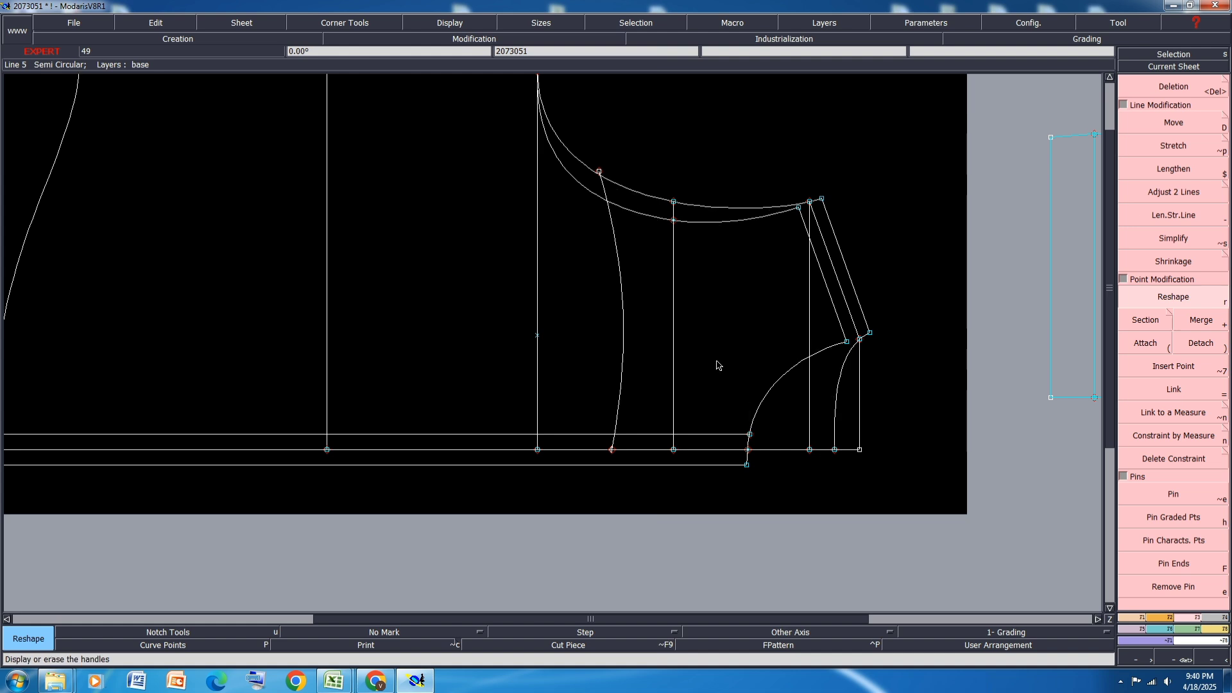
Save the model, rearrange the sheets on the desk, and display the body sheet's curves in all sizes
key("ctrl+s")
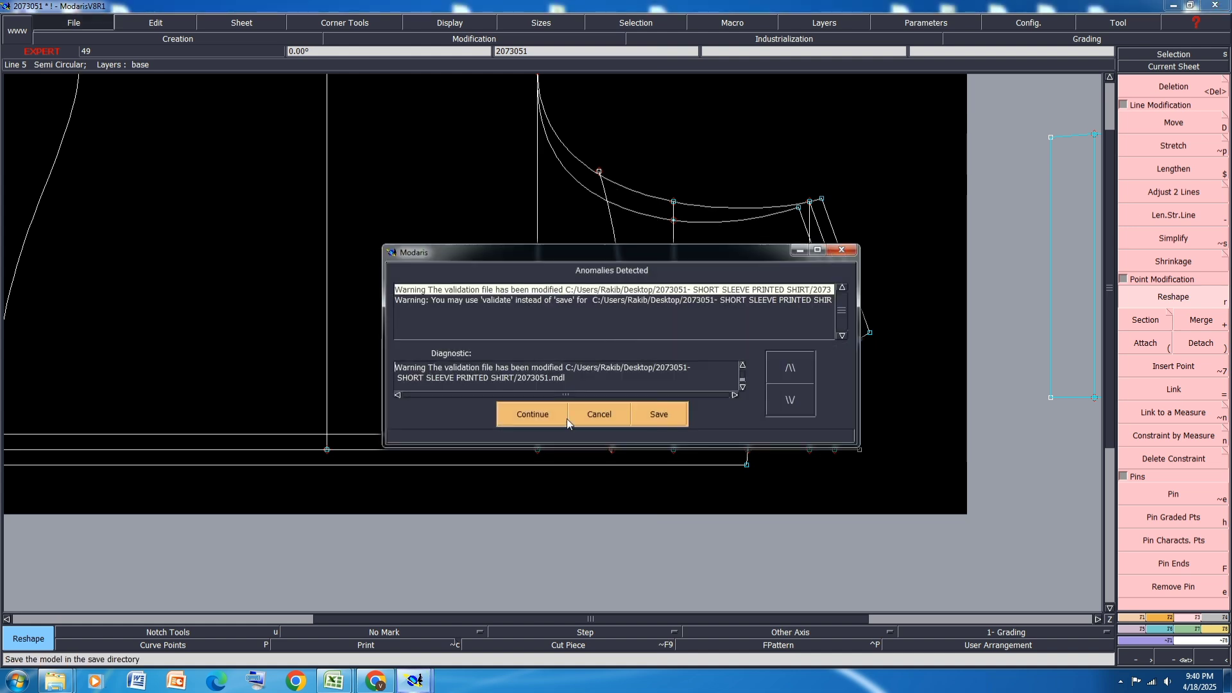
left_click(538, 411)
key("j")
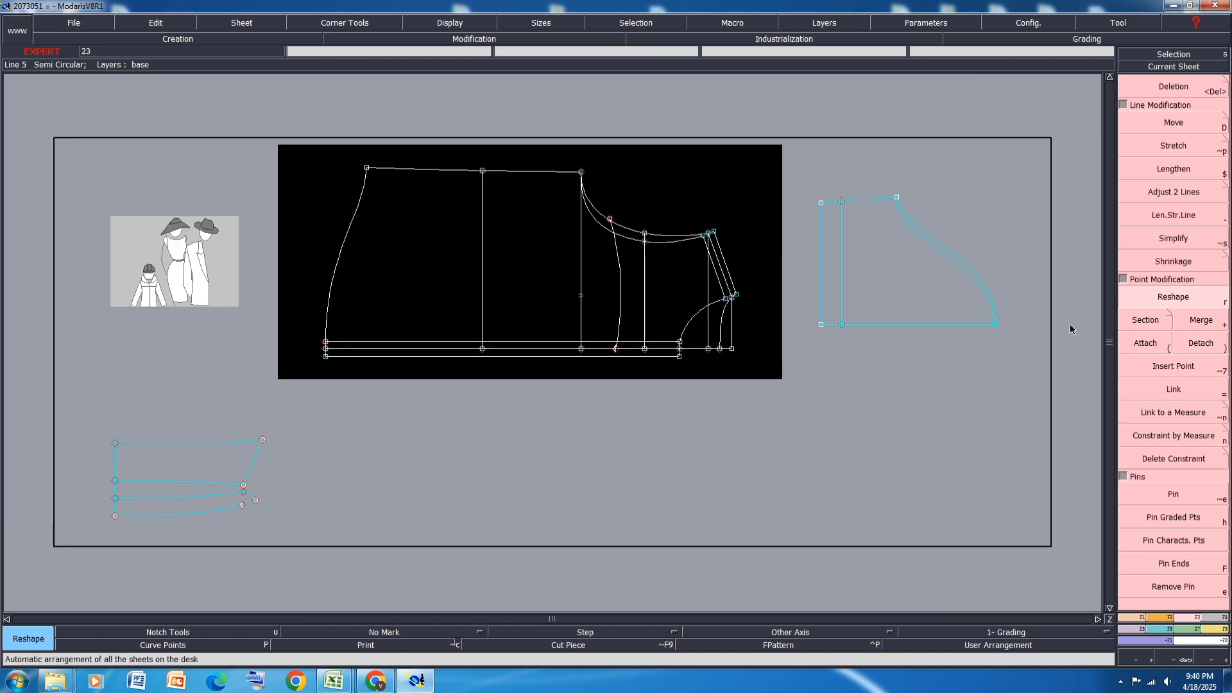
key("F10")
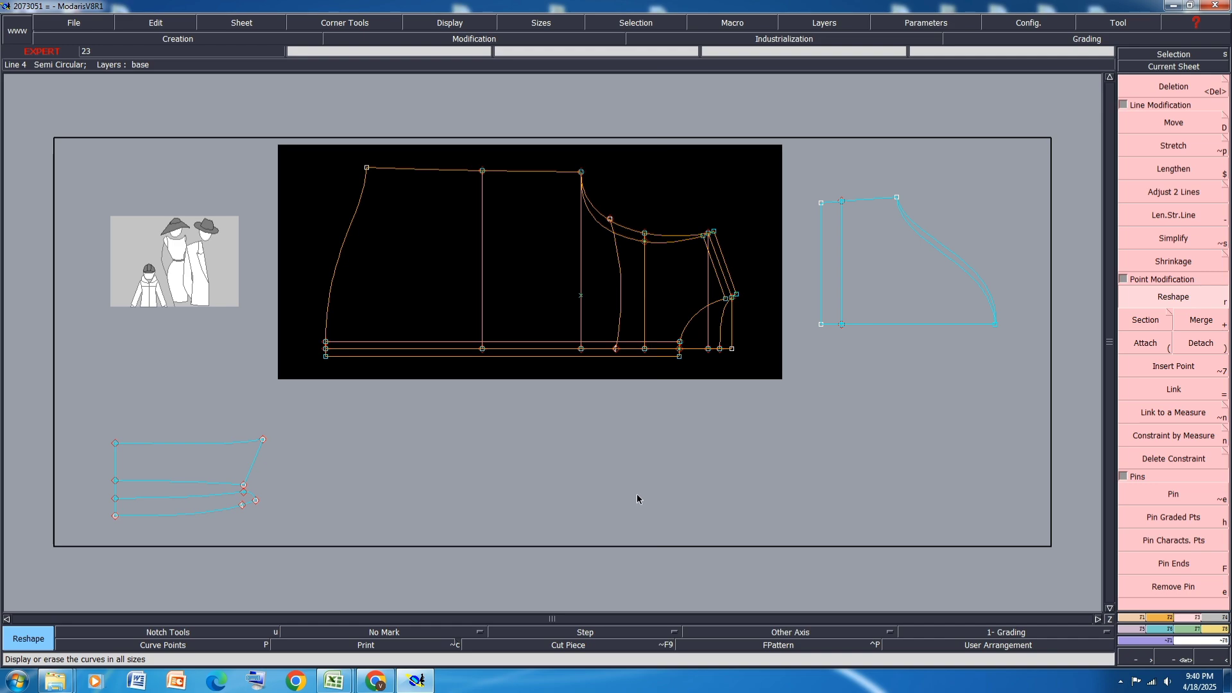
key("j")
Switch to Excel and fill the shoulder seam forward and across shoulder rows of the ROCK SPEC 8-20 sheet with orange
mouse_move(331, 680)
left_click(406, 610)
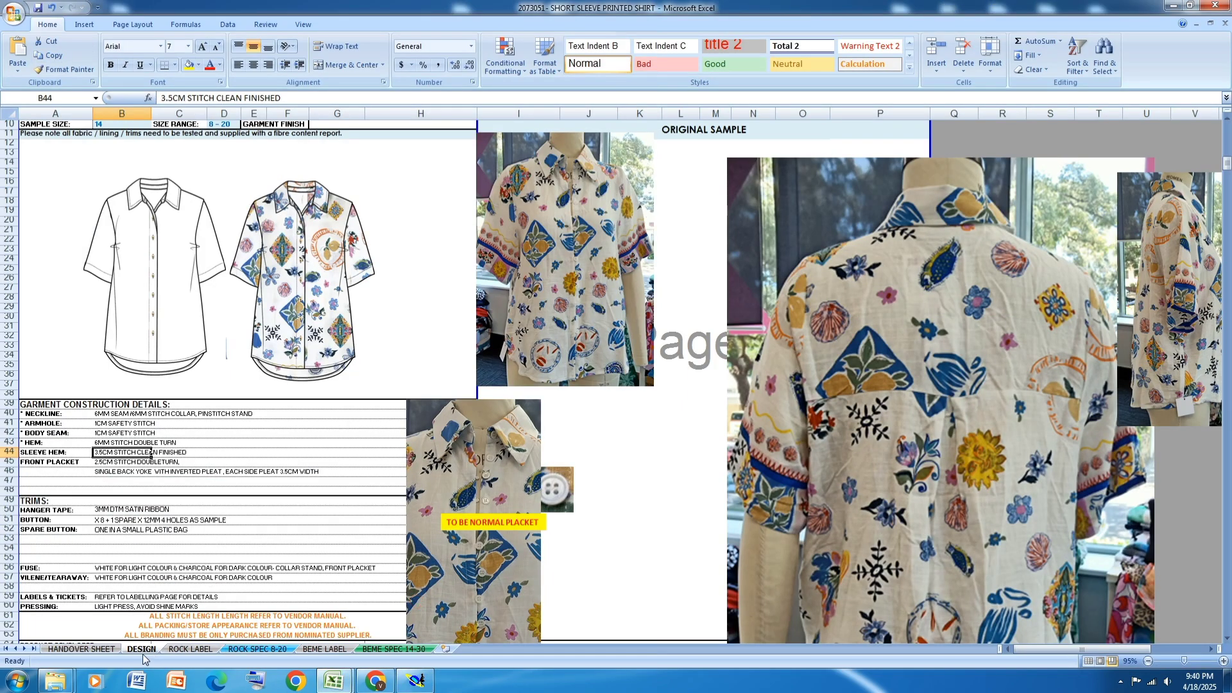
left_click(260, 650)
scroll(219, 311, "up", 6)
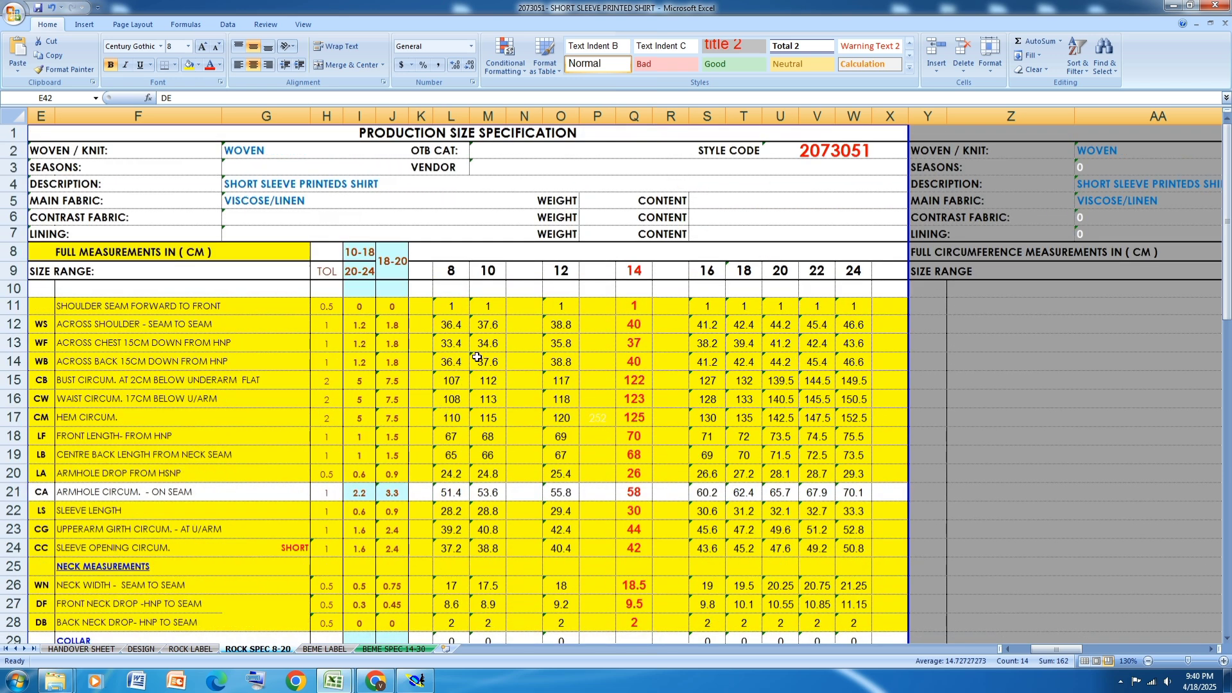
left_click(14, 306)
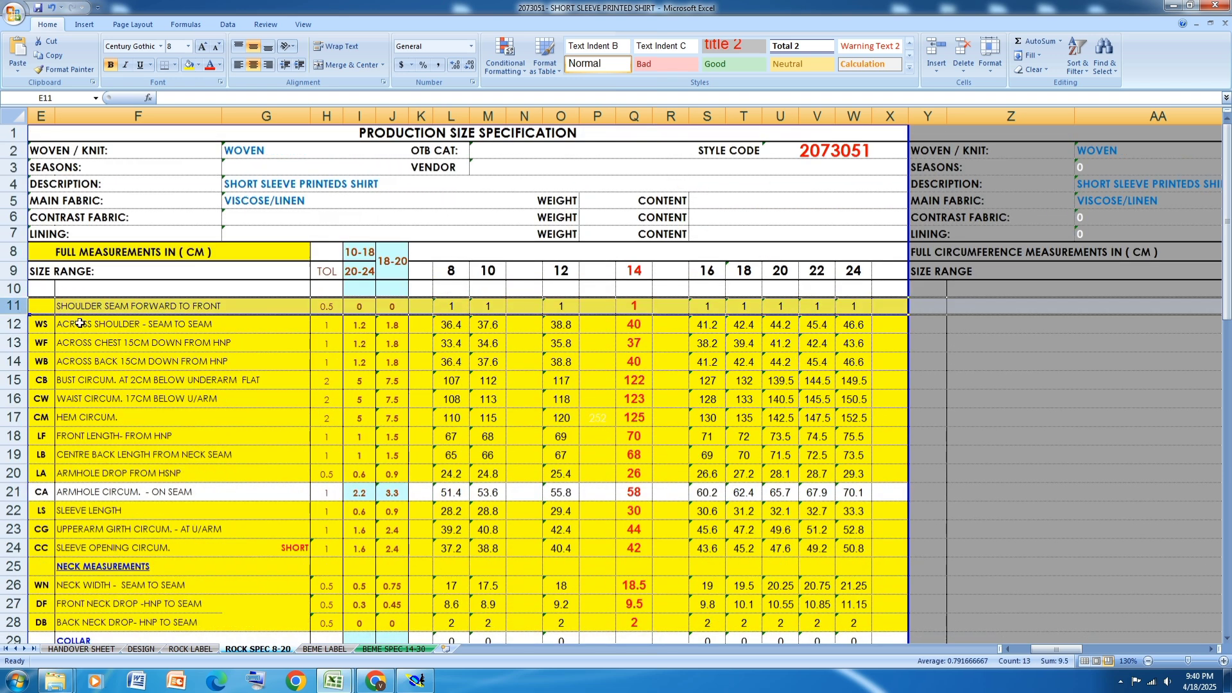
left_click(199, 64)
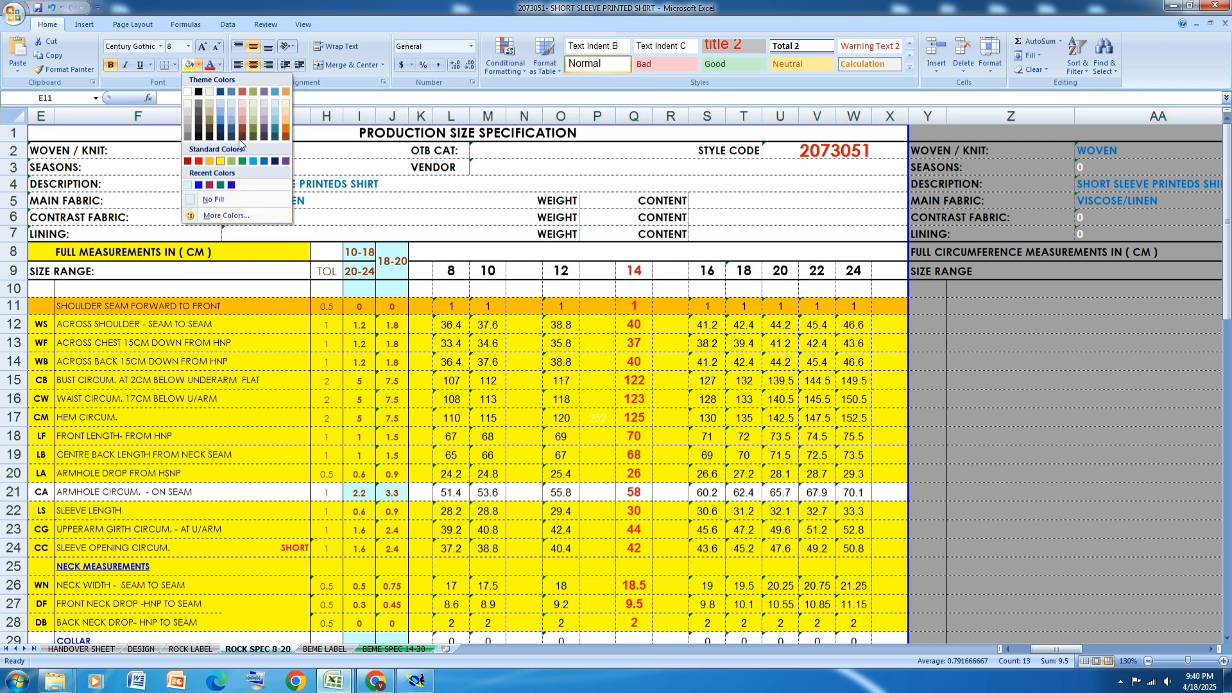
left_click(286, 95)
left_click(524, 381)
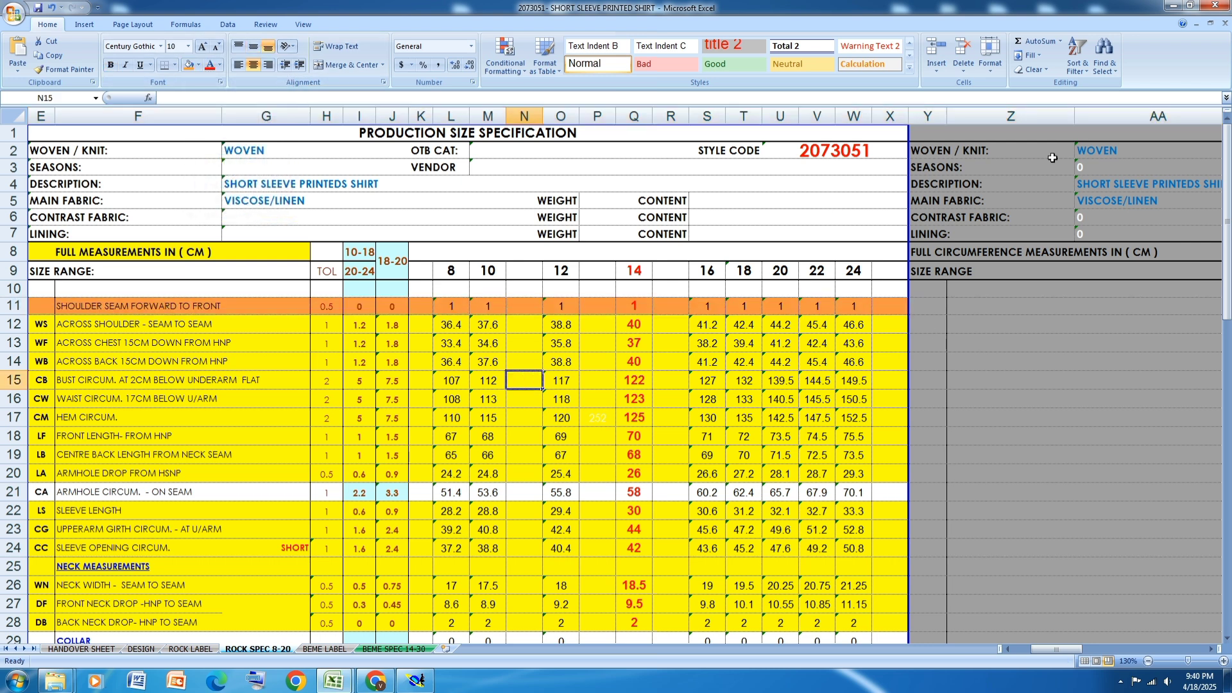
left_click(15, 324)
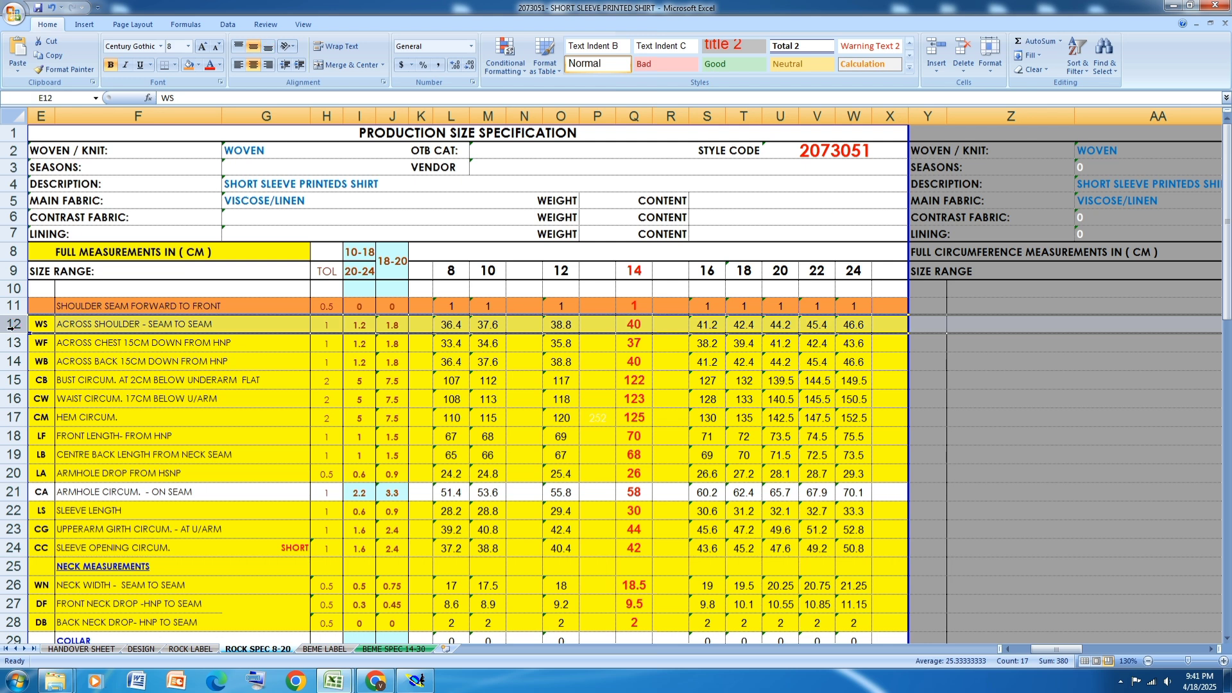
left_click(188, 65)
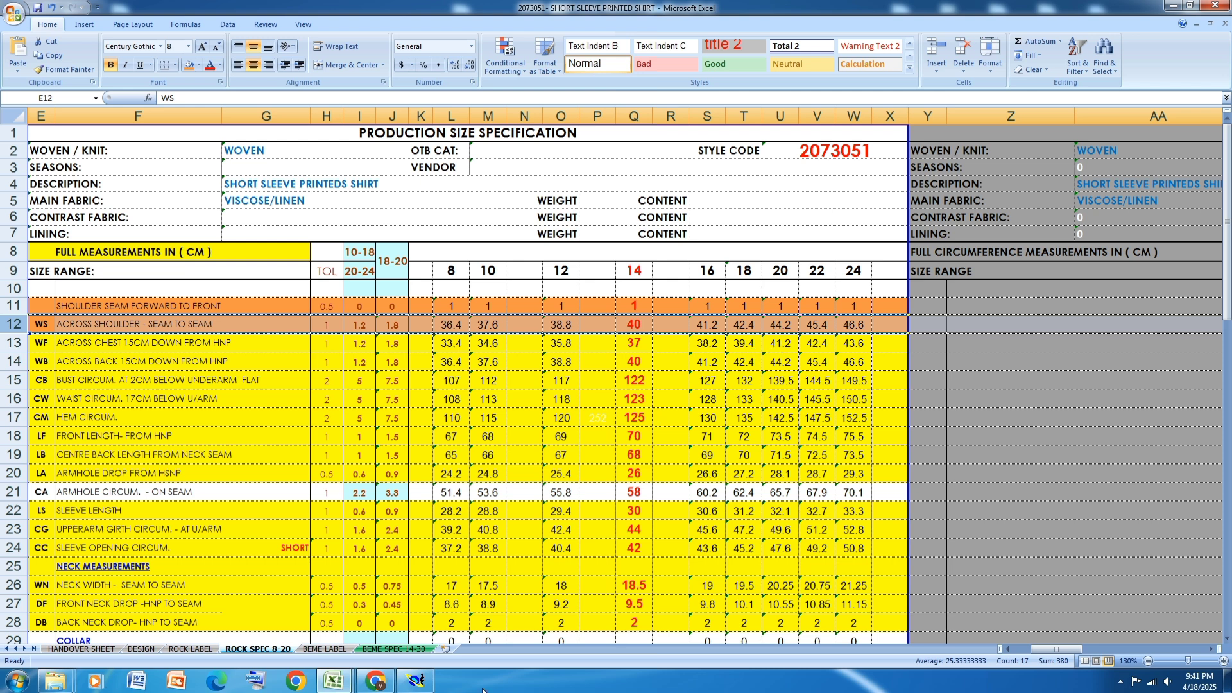
Switch back to Modaris and grade the middle shoulder line's armhole end with ddy 0.60 for the steps from size 8 to 18
left_click(415, 680)
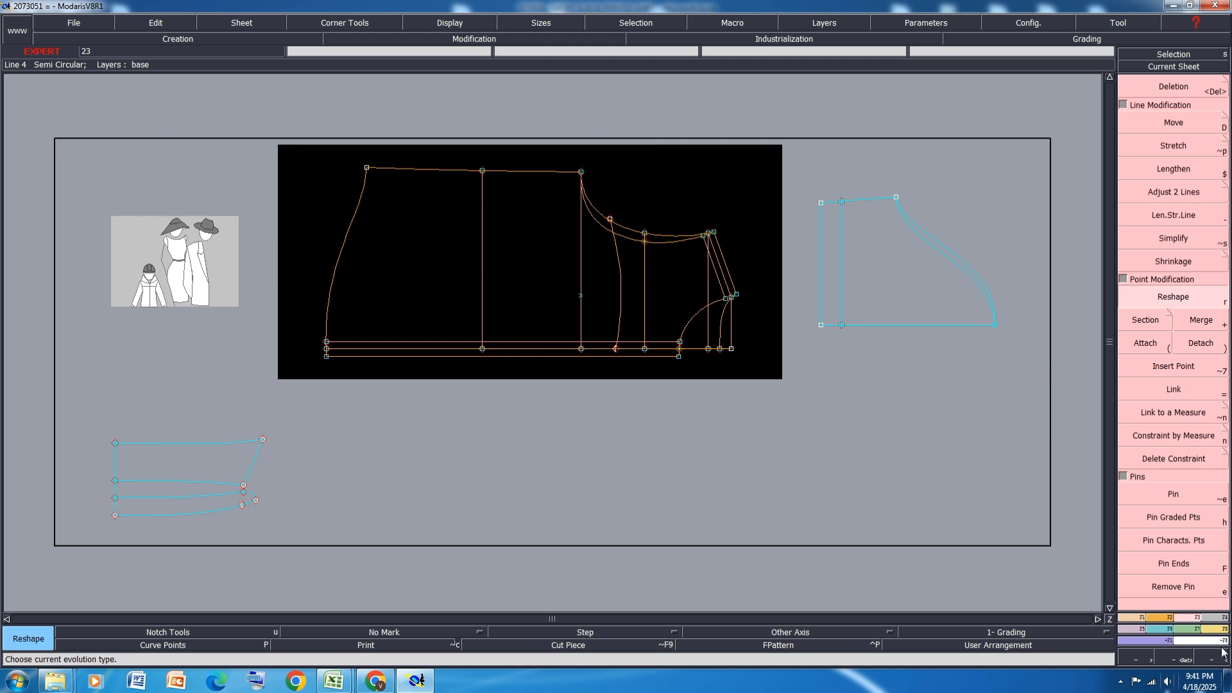
left_click(1163, 629)
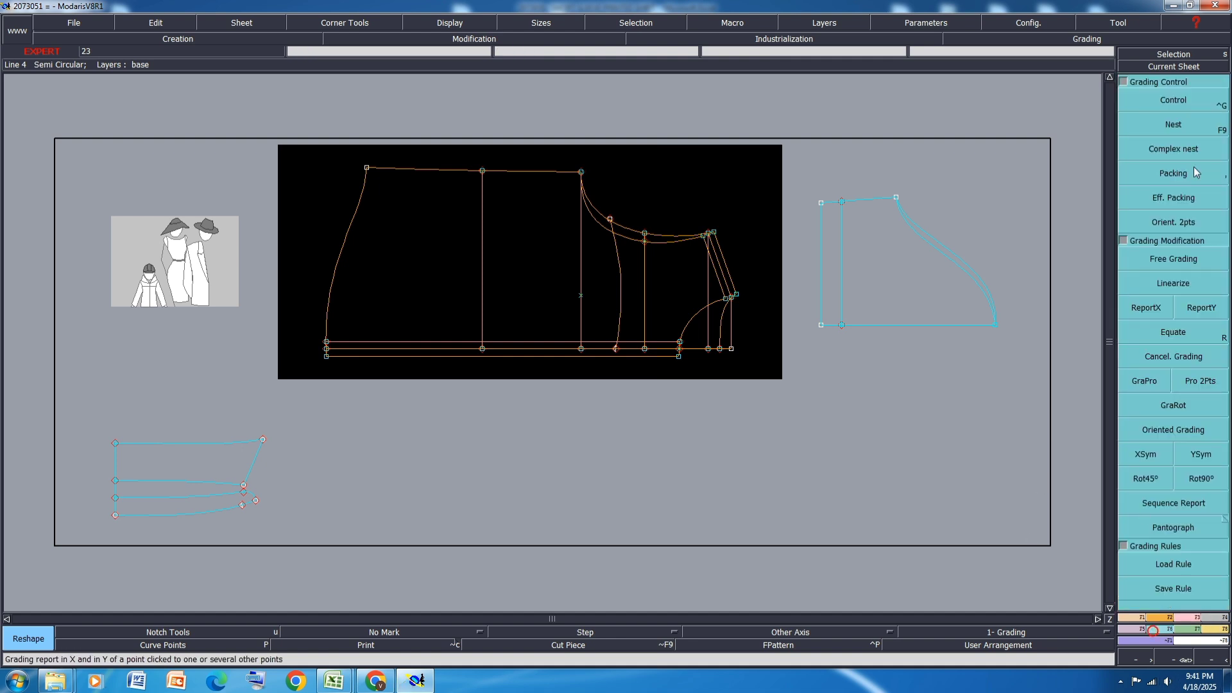
left_click(1189, 107)
scroll(705, 226, "up", 3)
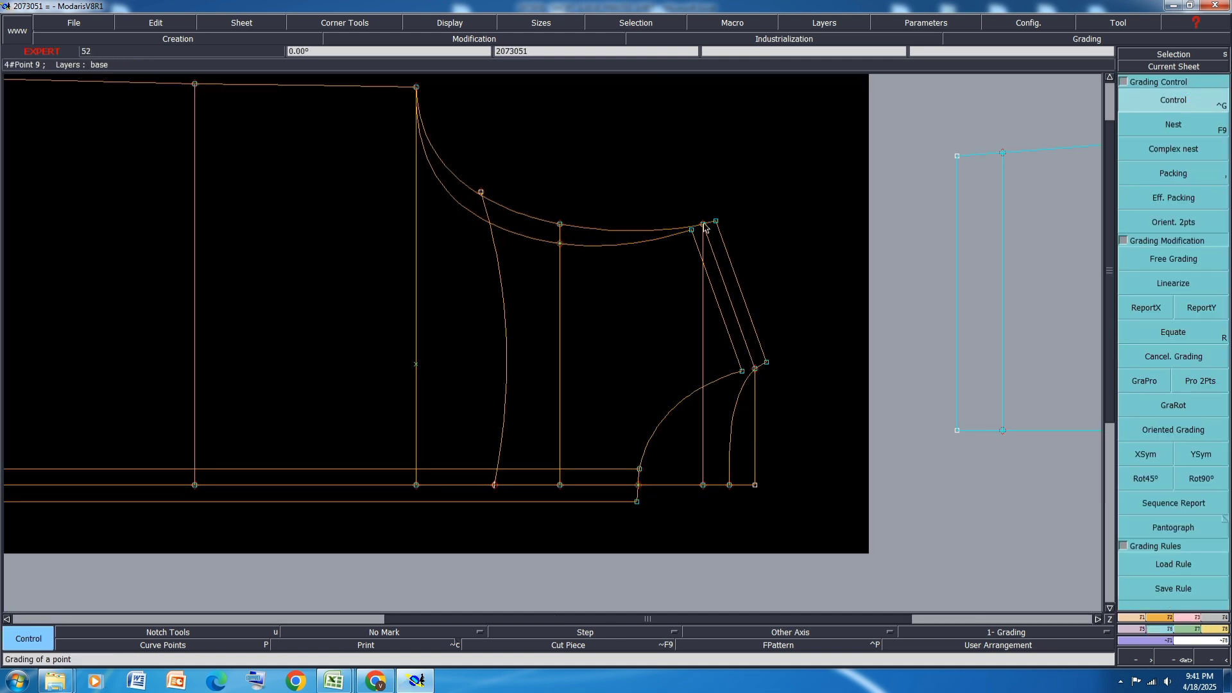
left_click(704, 225)
left_click_drag(1097, 74, 1097, 115)
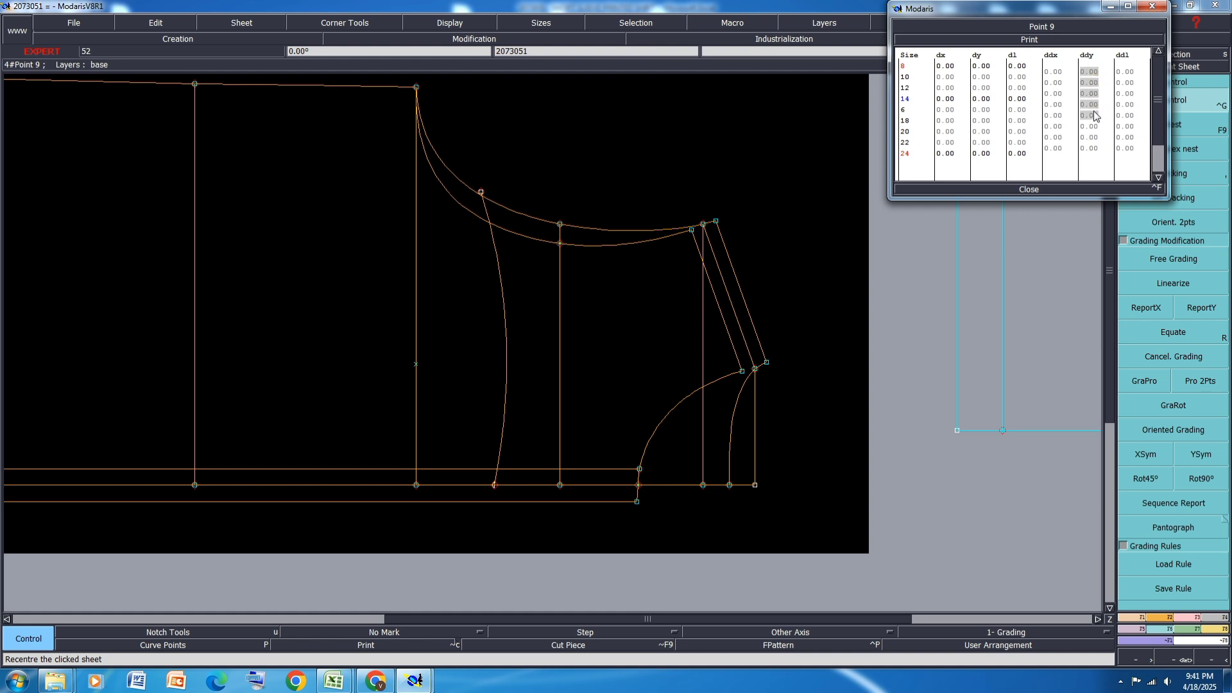
type("1")
key("Return")
Set the same shoulder point's ddy grading to 0.90 for the steps from size 18 to 24
left_click_drag(1095, 133, 1095, 154)
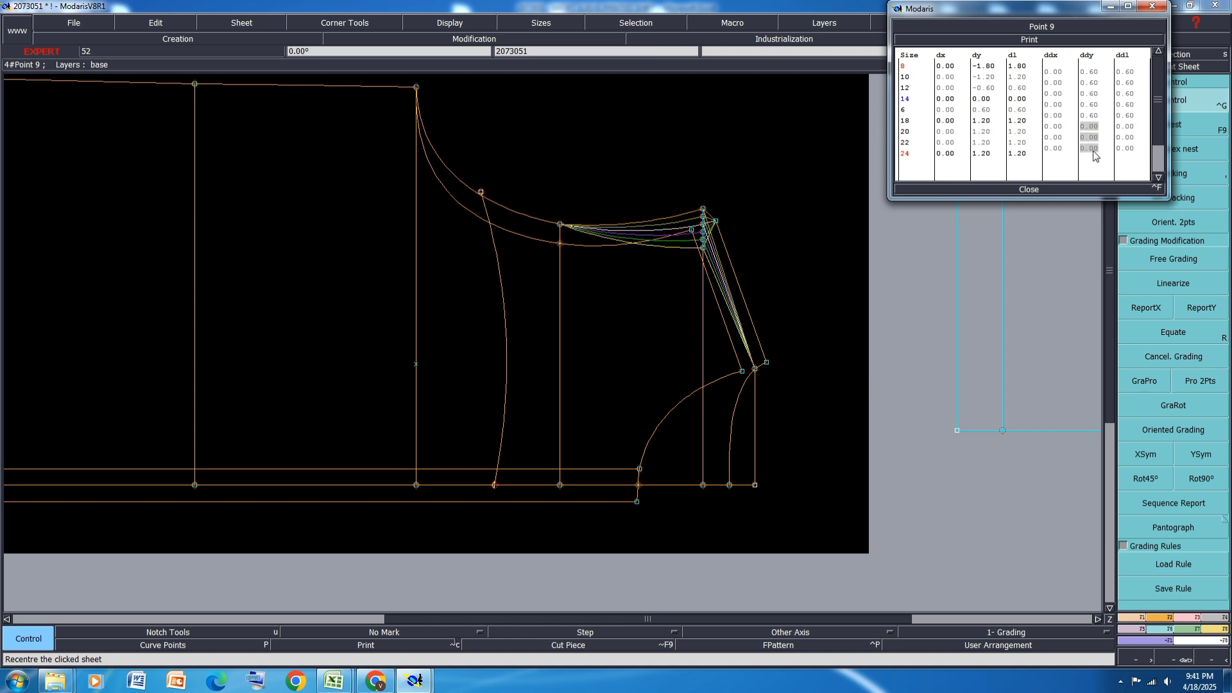
type("9")
key("Return")
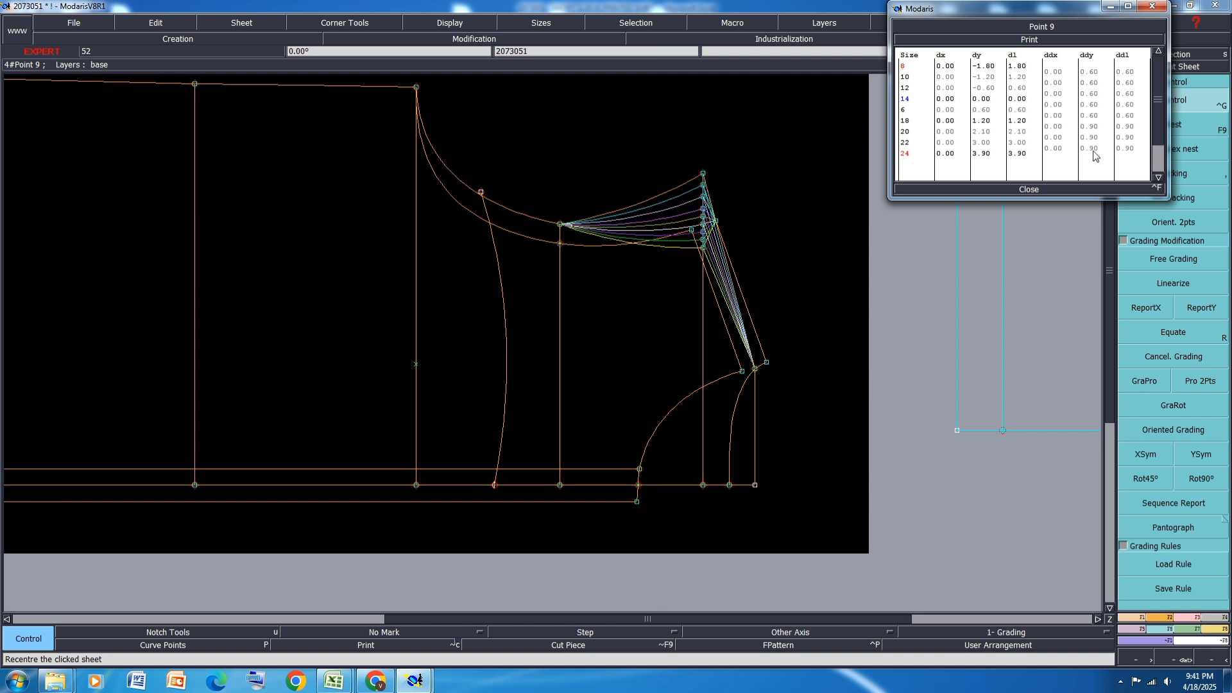
left_click(1029, 190)
Report the shoulder point's Y grading to the armhole ends of the two neighbouring shoulder lines
left_click(1212, 307)
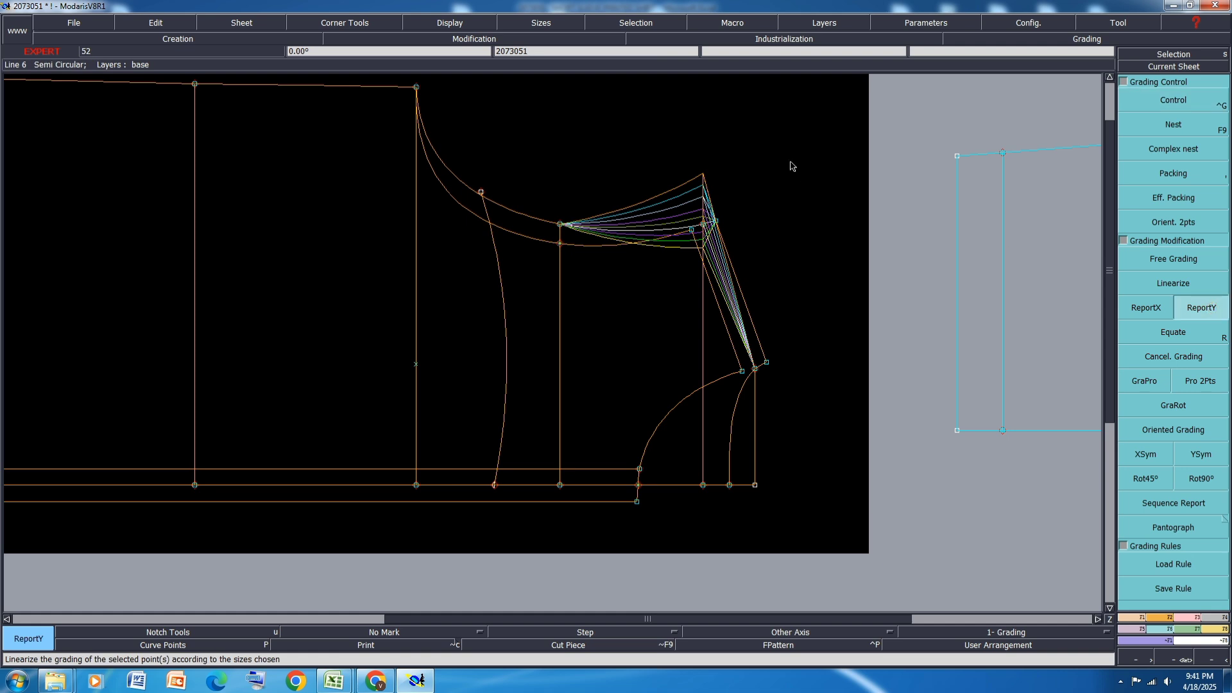
left_click(709, 228)
left_click(703, 224)
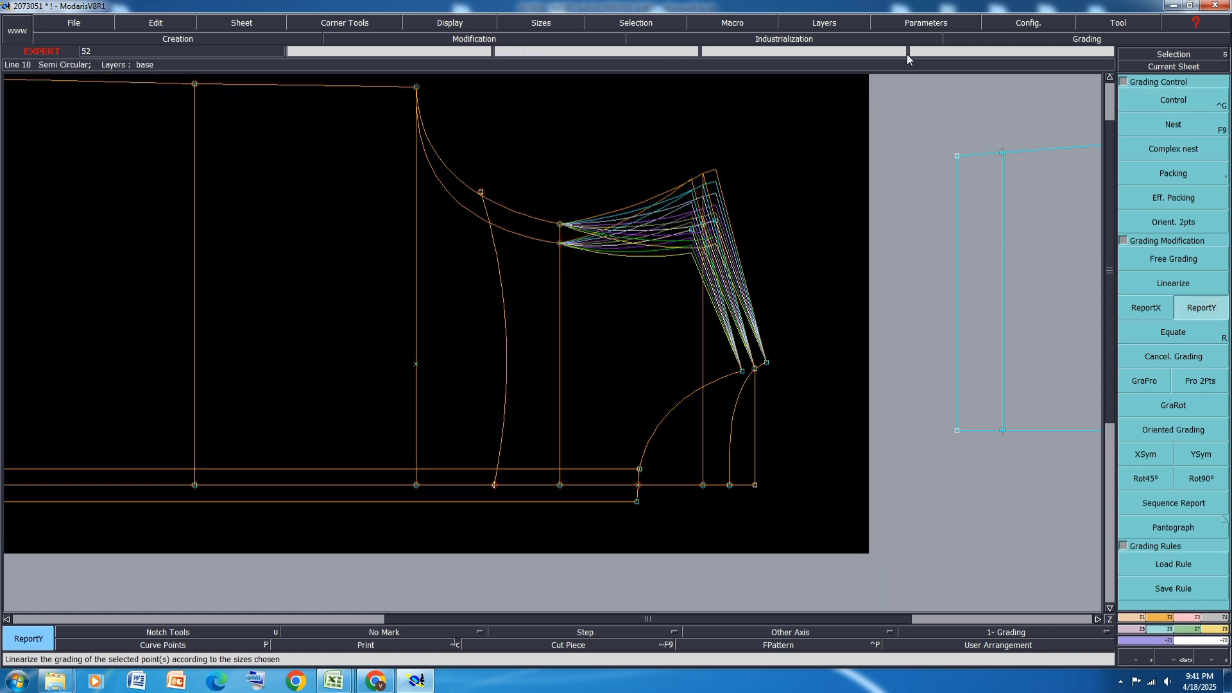
Switch to Excel and fill the across chest row of the ROCK SPEC 8-20 sheet with orange
mouse_move(379, 682)
left_click(393, 639)
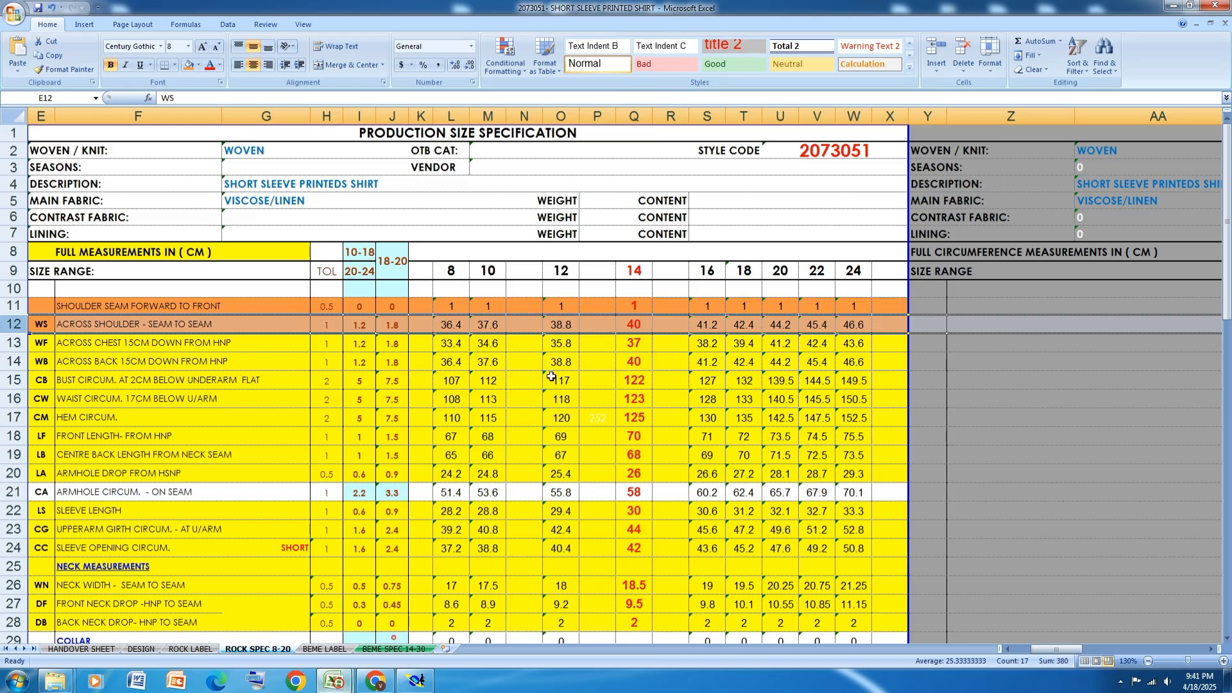
left_click(16, 343)
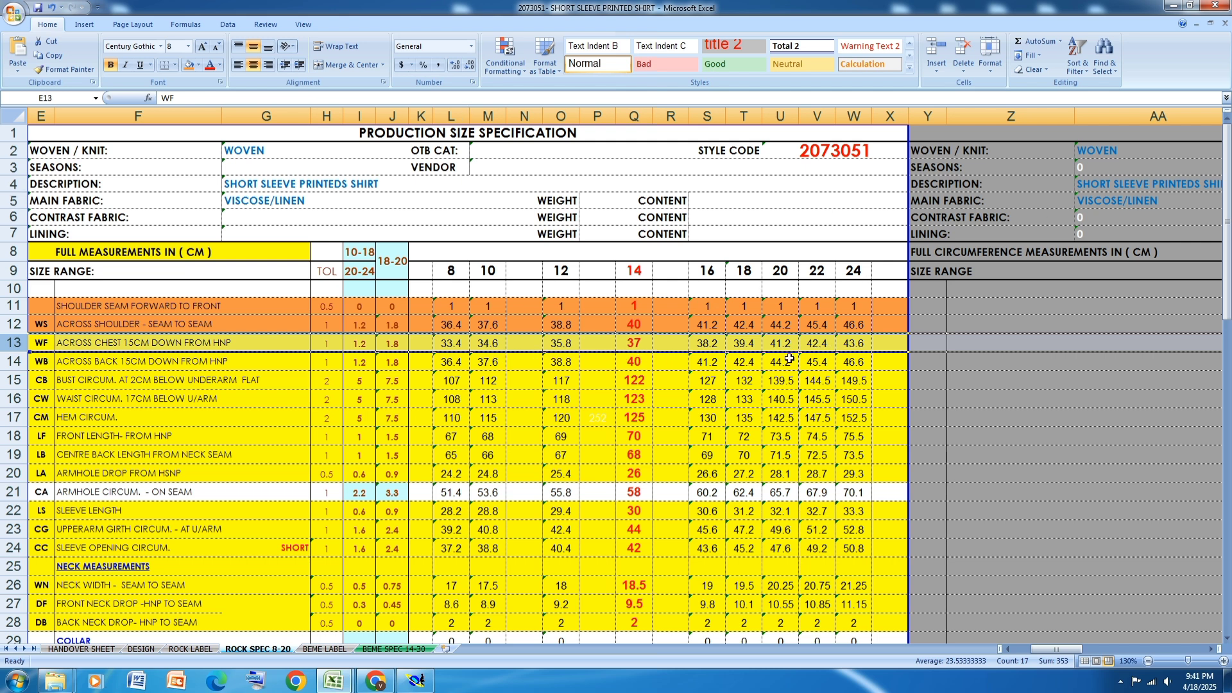
Switch back to Modaris and report the shoulder point's Y grading to the across chest line's armhole point and the curved inner line's armhole end
left_click(416, 680)
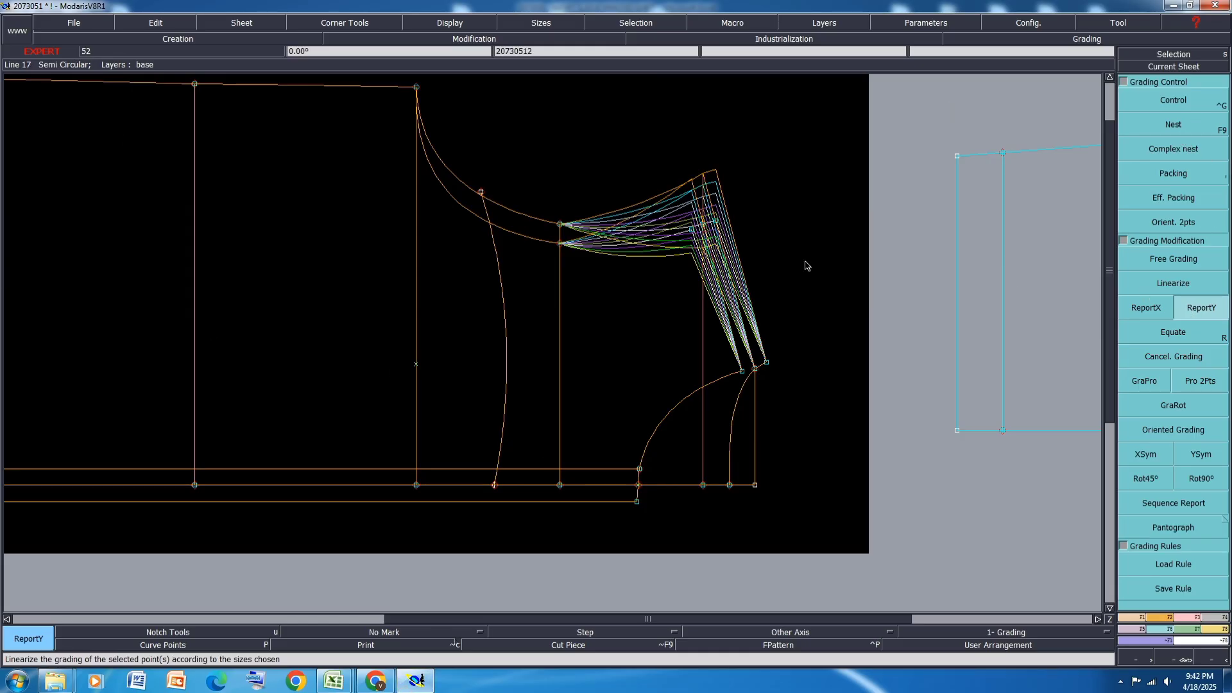
left_click(560, 225)
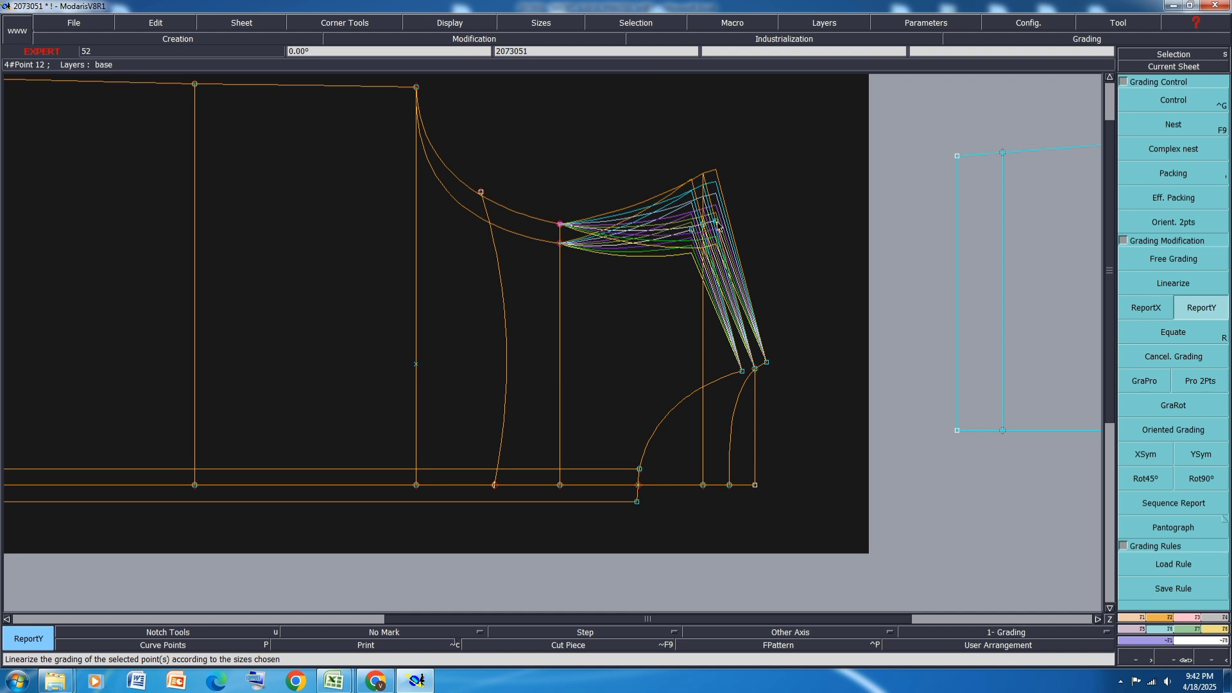
left_click(564, 227)
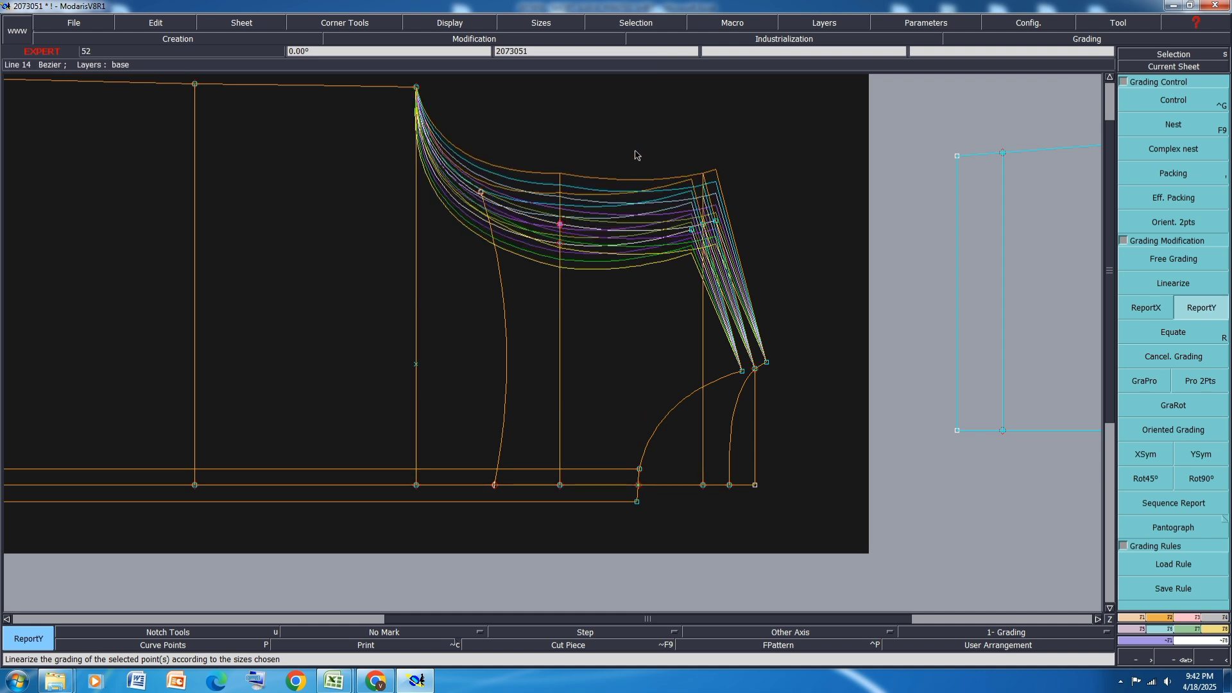
left_click(483, 196)
Switch to Excel and fill the across back and bust circumference rows with orange
left_click(334, 681)
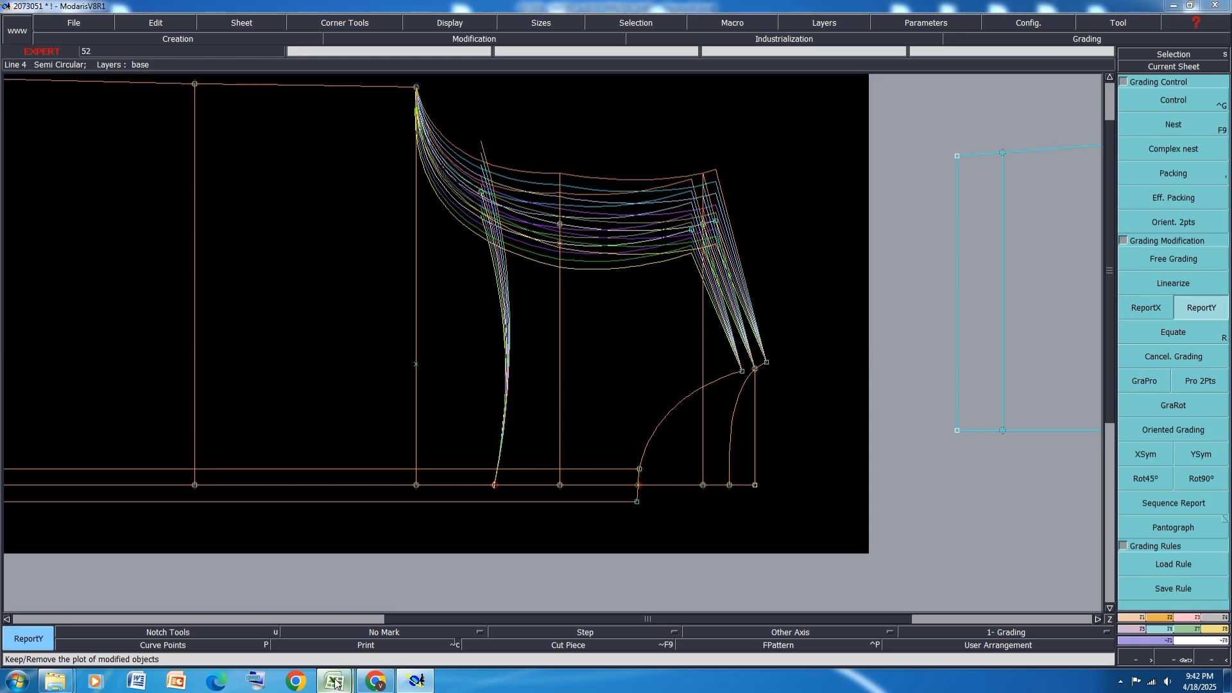
left_click(390, 610)
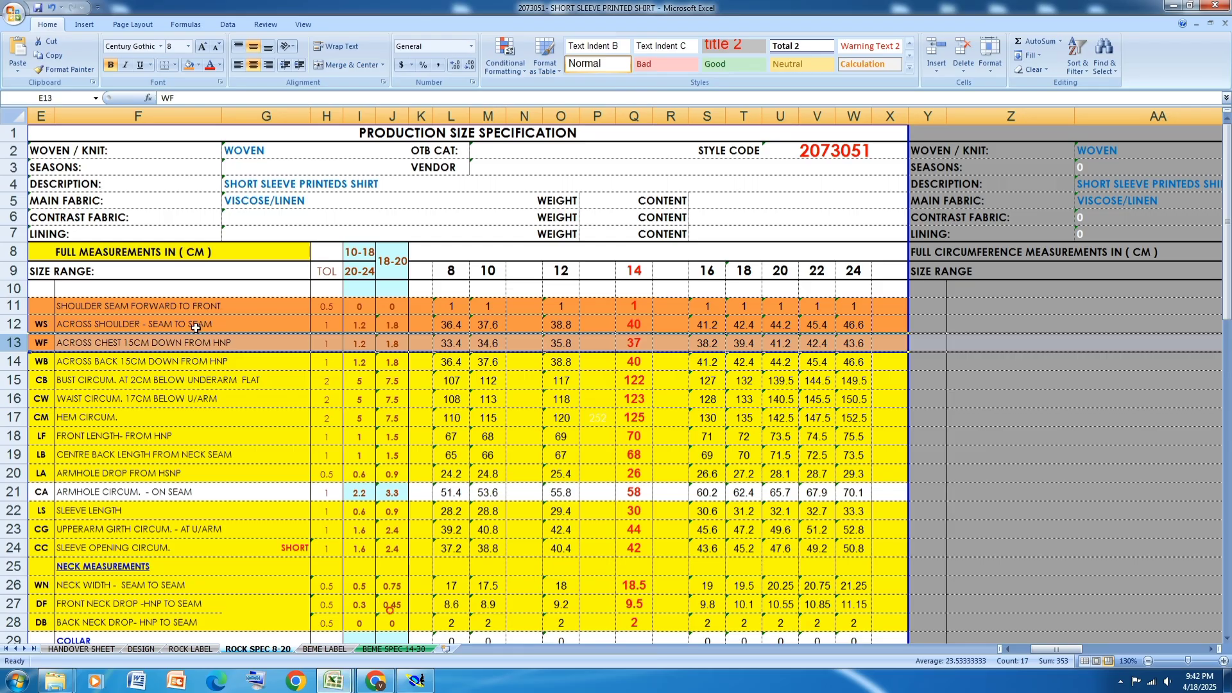
left_click(14, 361)
left_click(190, 66)
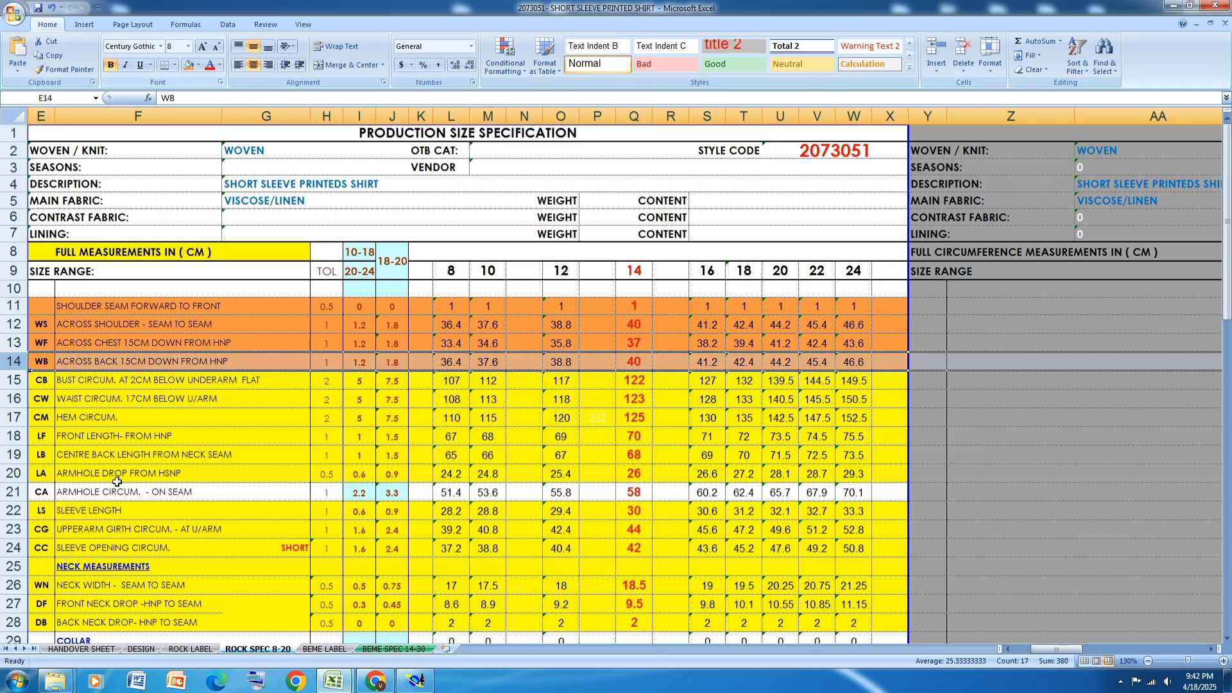
left_click(13, 380)
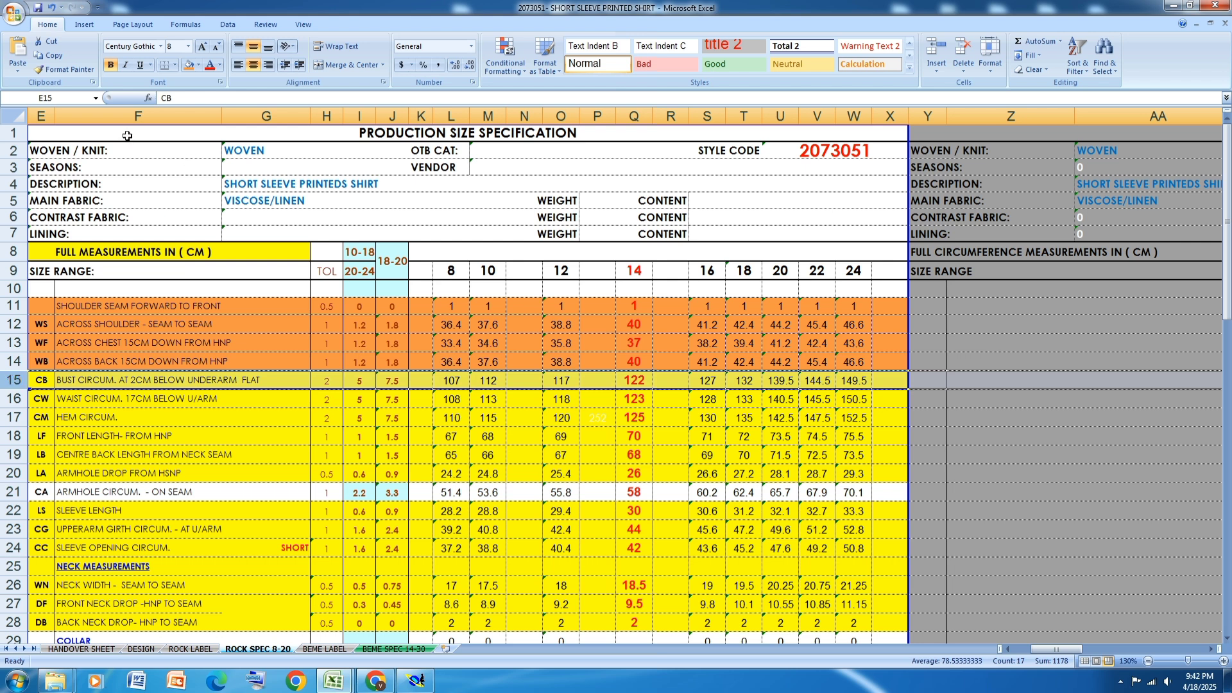
left_click(189, 67)
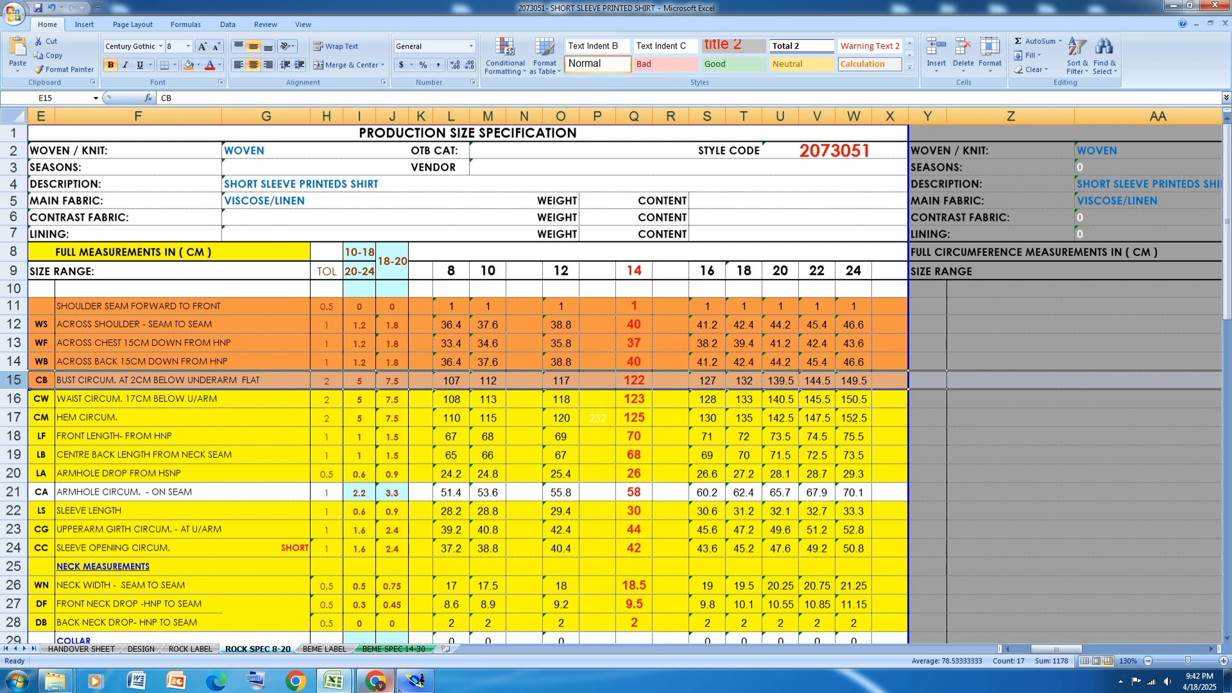
Switch back to Modaris and grade the underarm point with ddy 1.25 for the steps from size 8 to 18
left_click(416, 680)
scroll(799, 483, "down", 3)
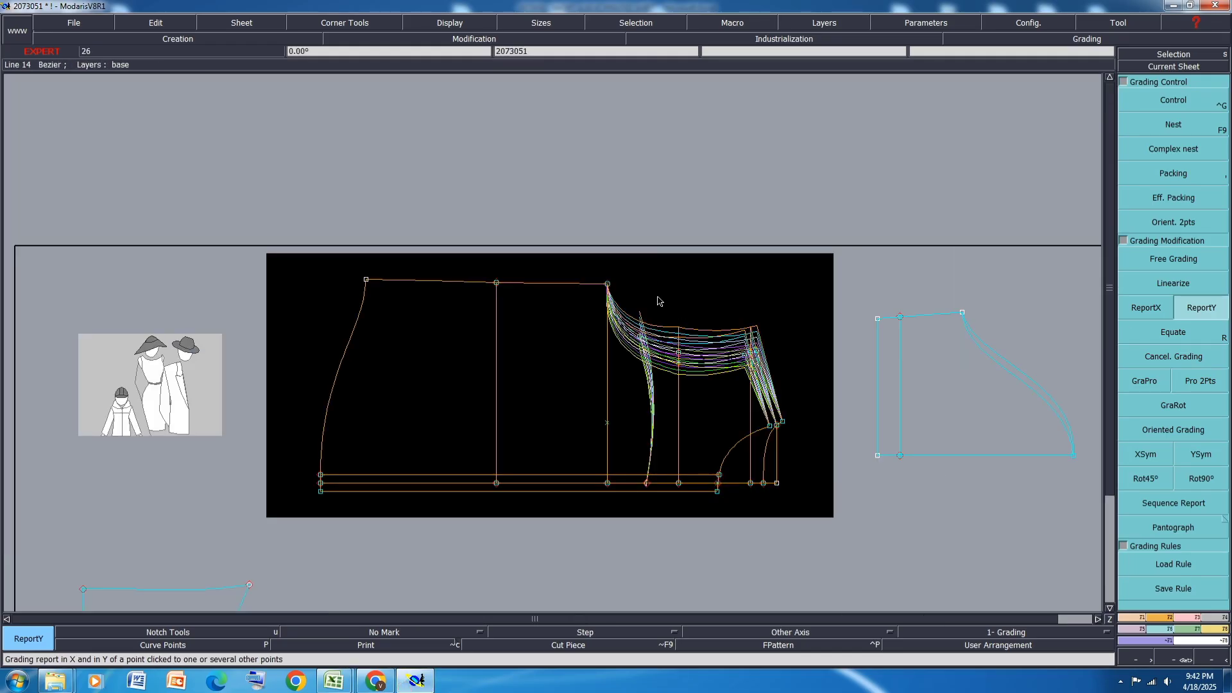
scroll(658, 300, "up", 2)
left_click(1183, 110)
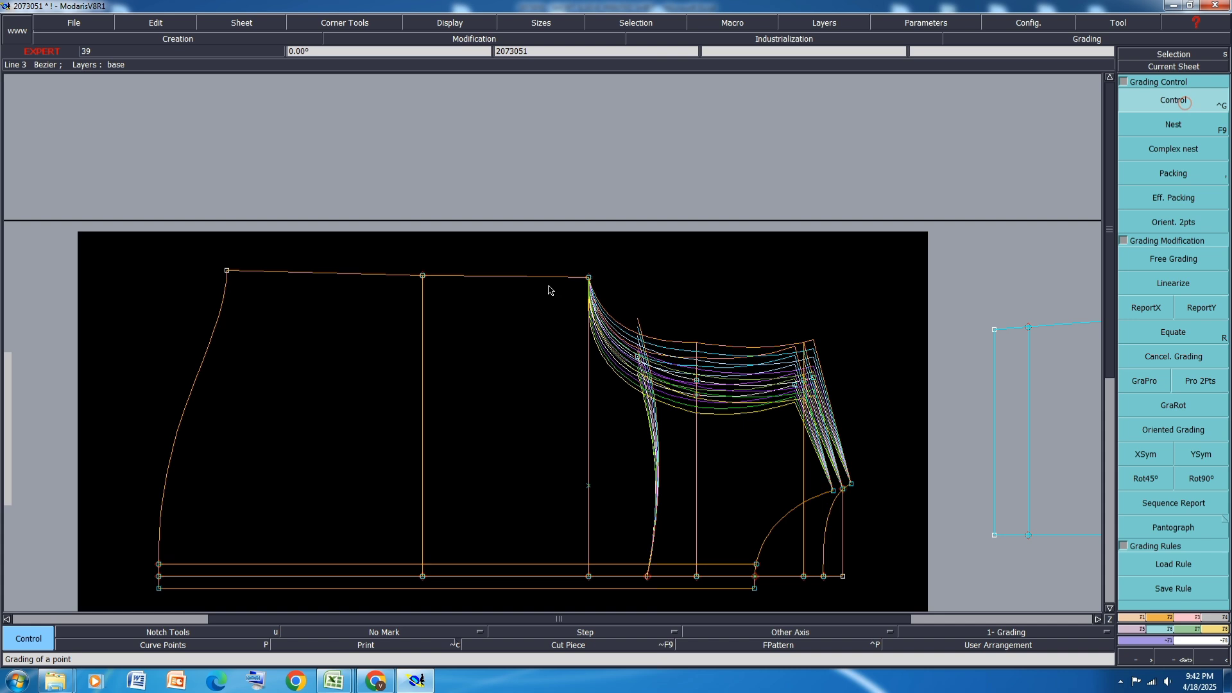
left_click(588, 277)
left_click_drag(1091, 71, 1101, 117)
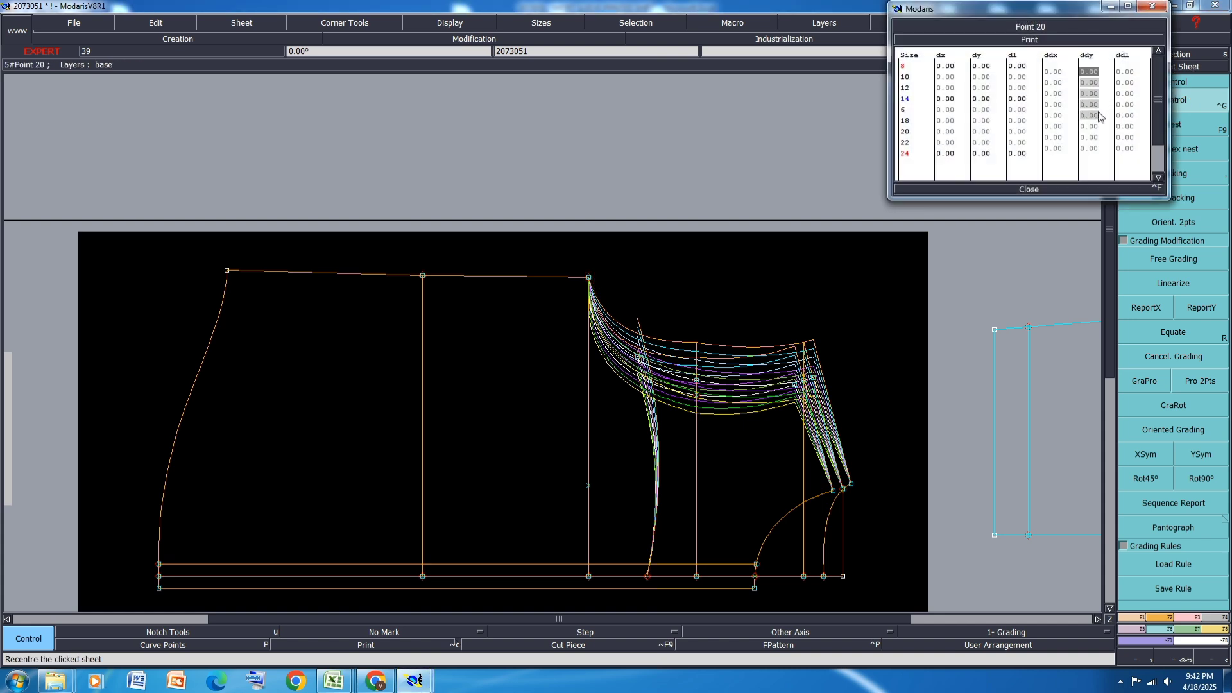
type("1.25")
key("Return")
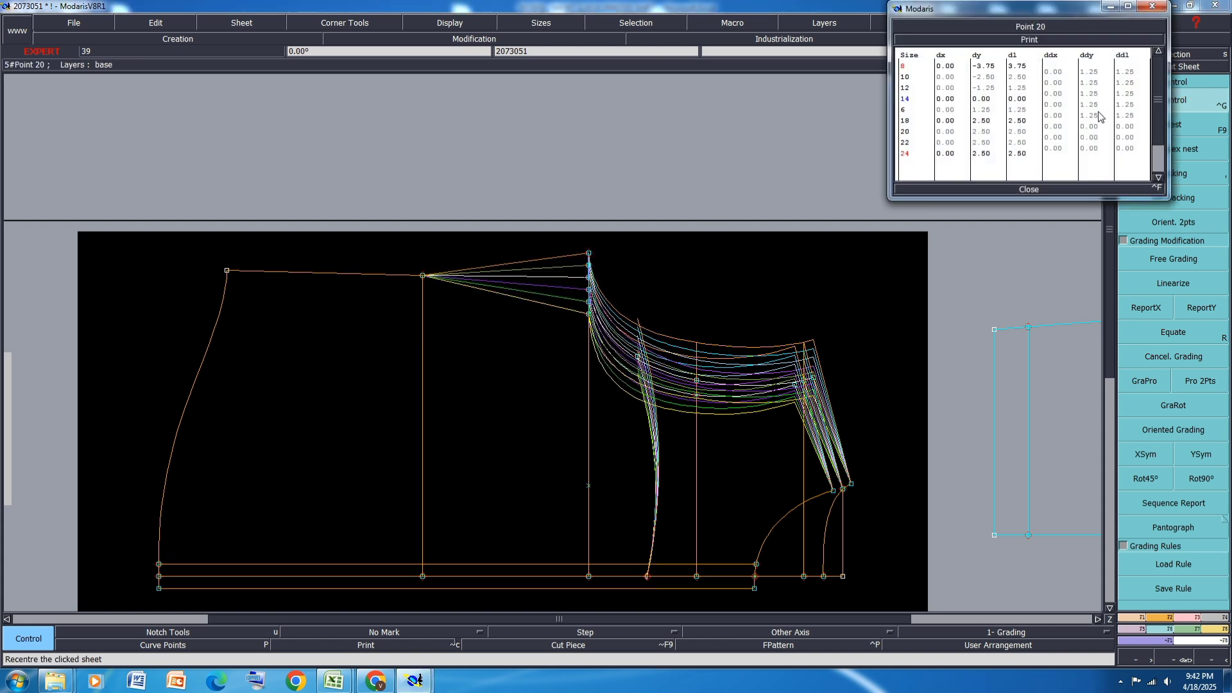
Set the underarm point's ddy to 1.875 for the steps from size 18 to 24, and report its Y grading to the curved inner line's armhole end
left_click_drag(1091, 126, 1093, 158)
type("1.875")
key("Return")
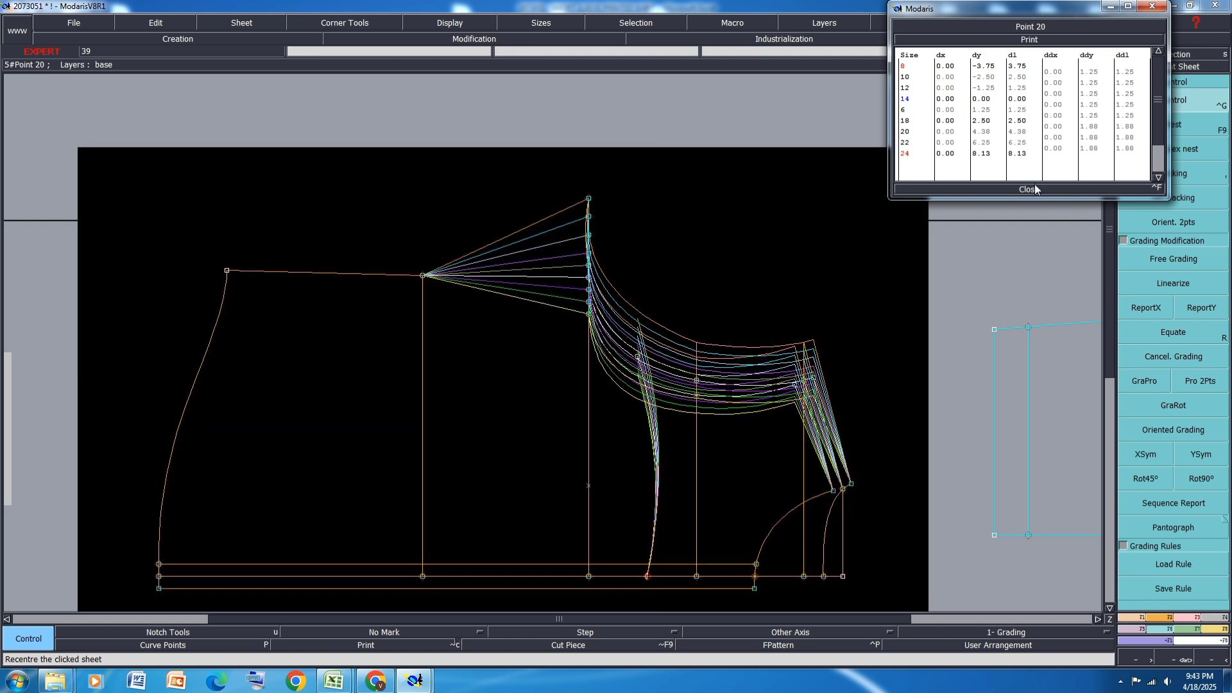
left_click(1033, 190)
left_click(1193, 303)
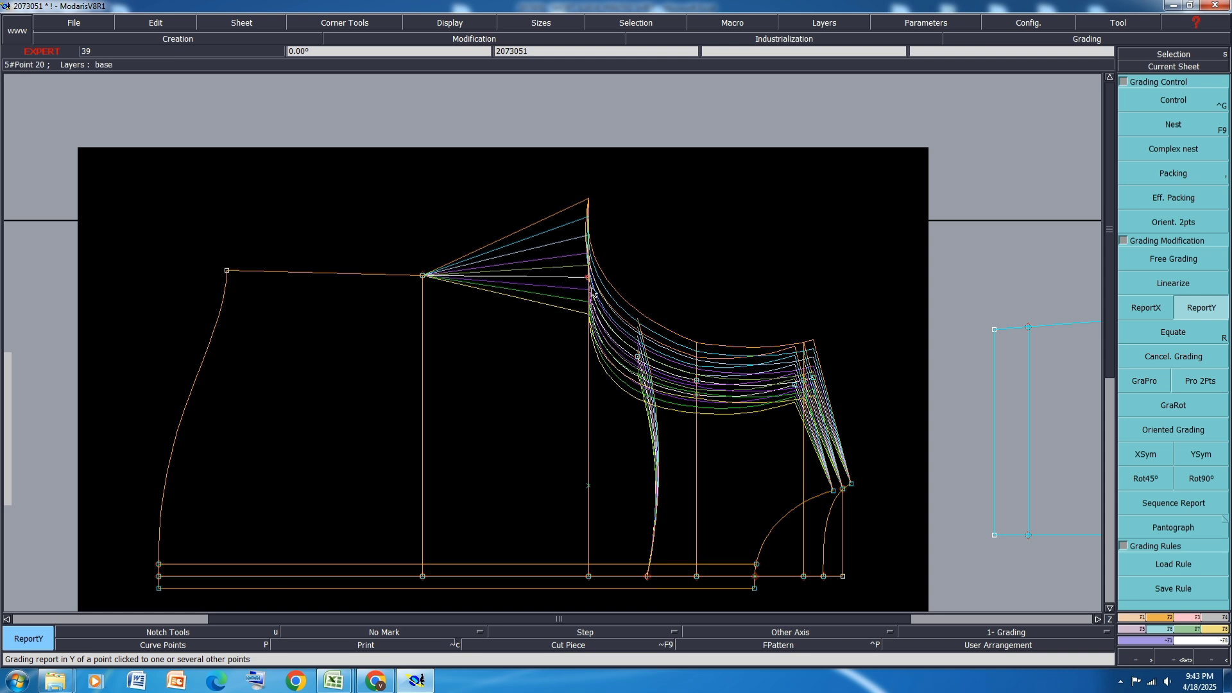
left_click(638, 358)
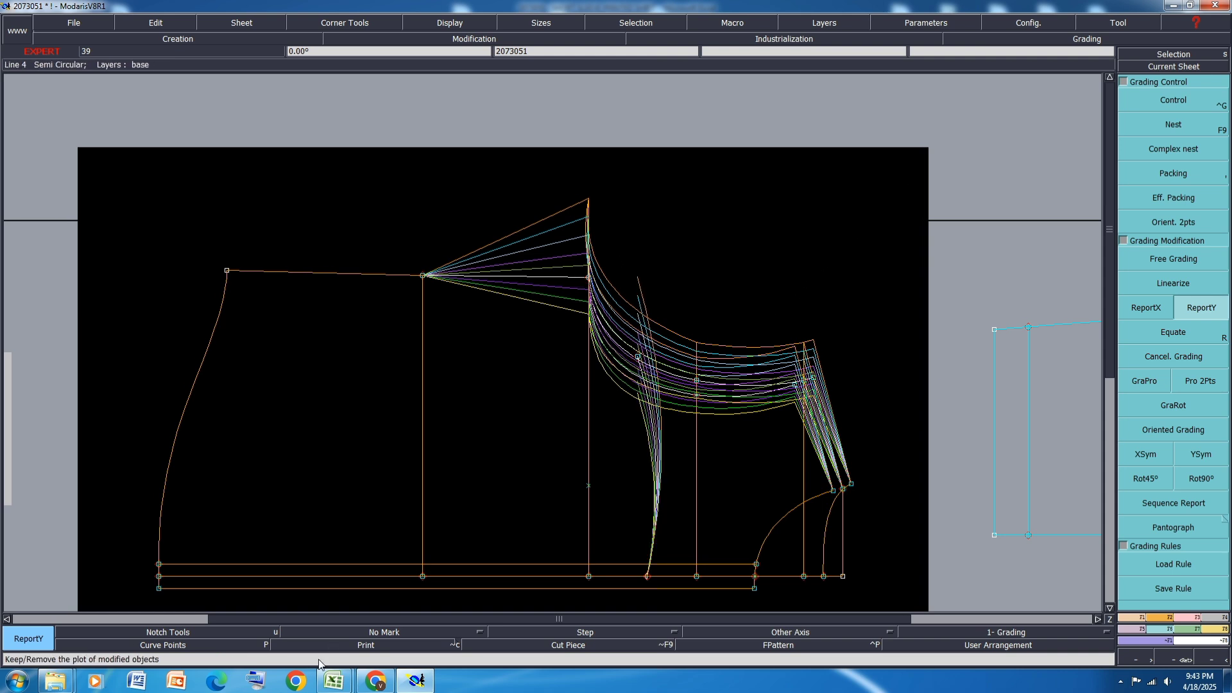
Switch to Excel and fill the waist circumference and hem circumference rows with orange
mouse_move(333, 681)
left_click(365, 642)
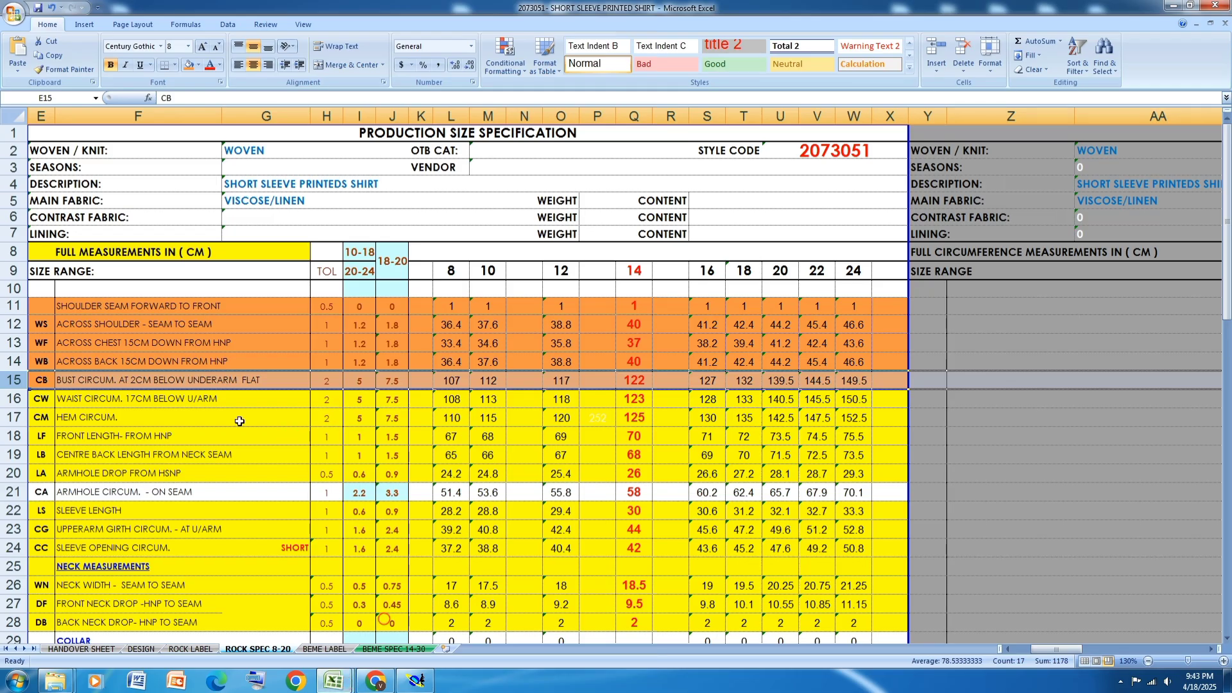
left_click(19, 398)
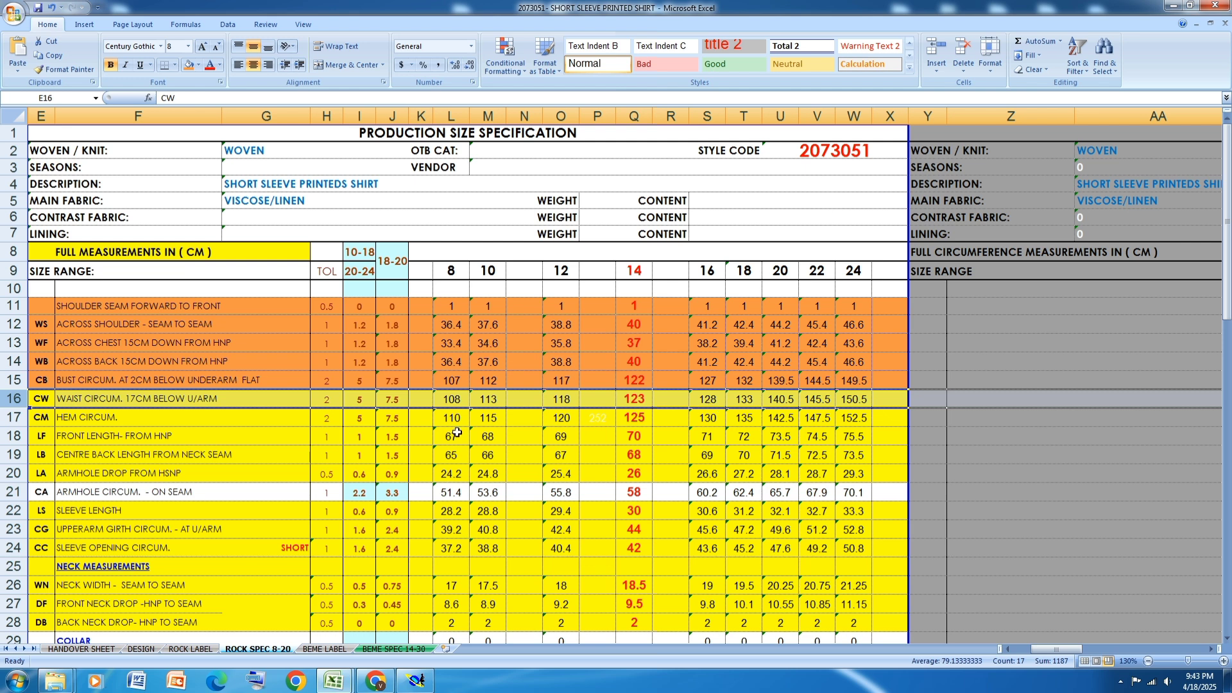
left_click(14, 417)
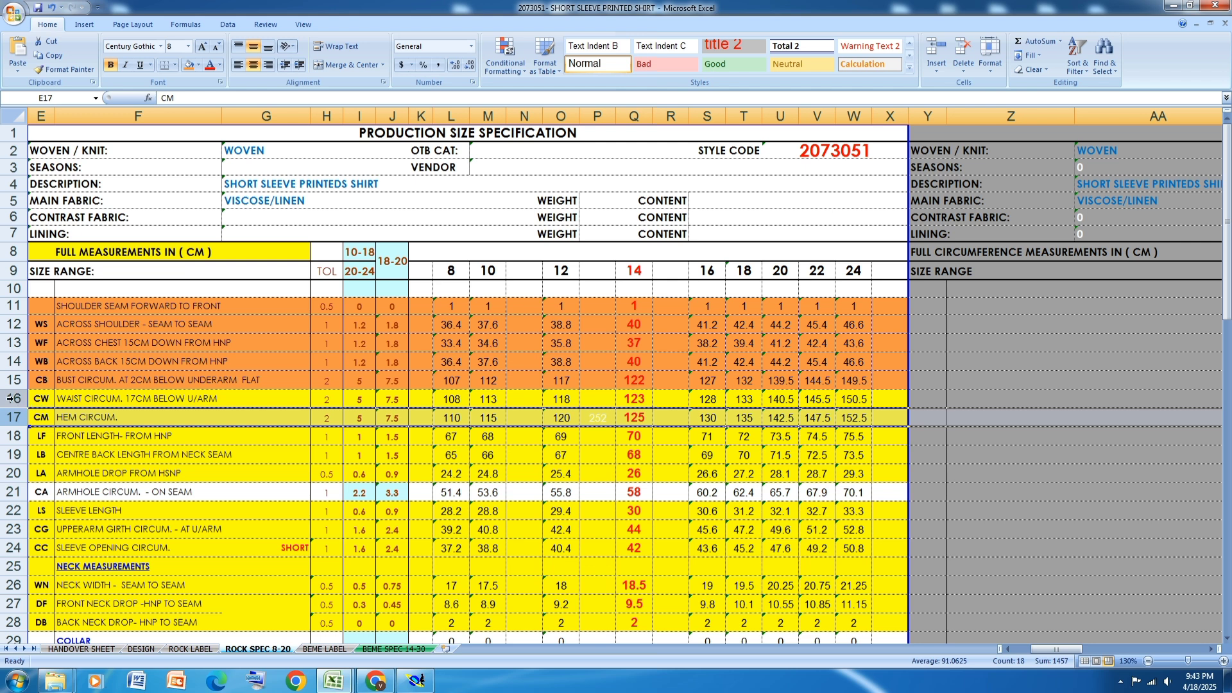
left_click_drag(11, 399, 11, 417)
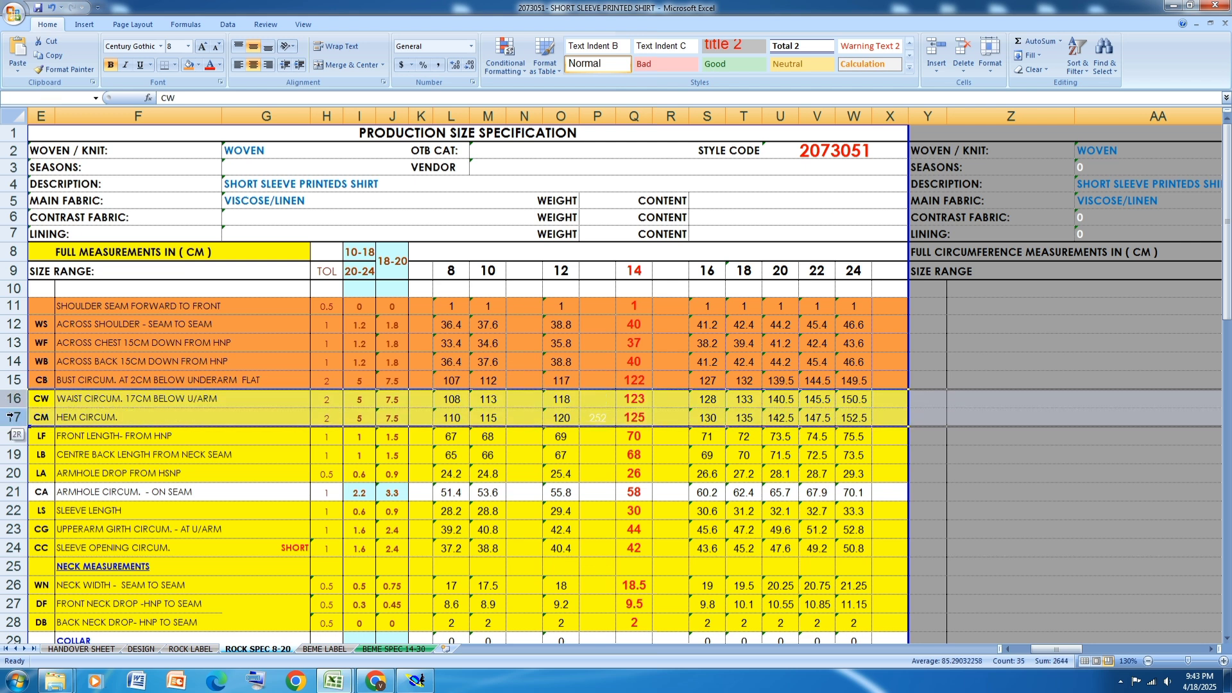
left_click(188, 65)
Switch back to Modaris and report the underarm point's Y grading to the side seam's waist and hem points
left_click(416, 681)
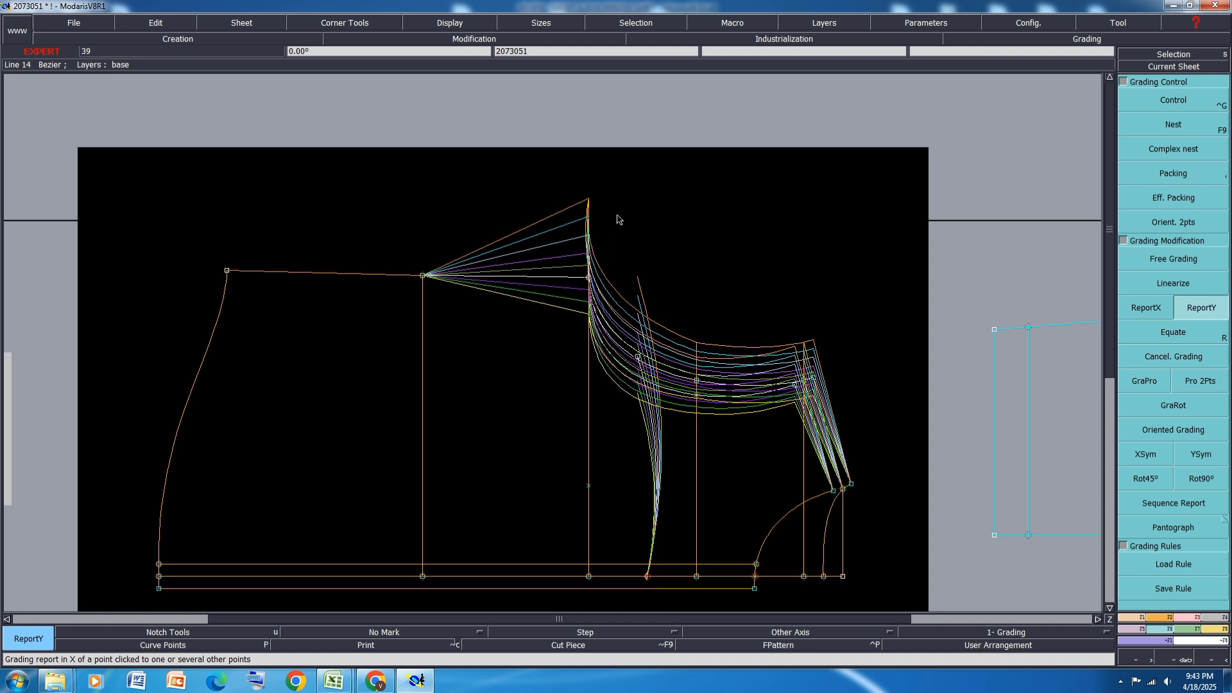
left_click(226, 270)
left_click(422, 275)
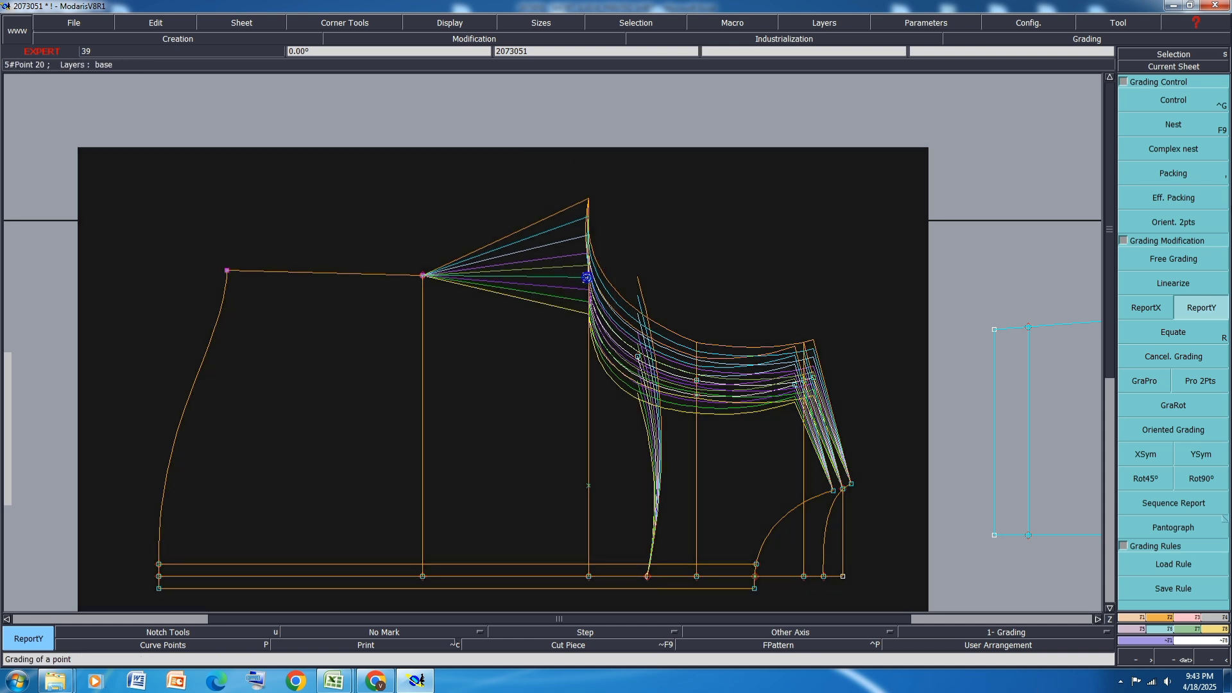
left_click(588, 277)
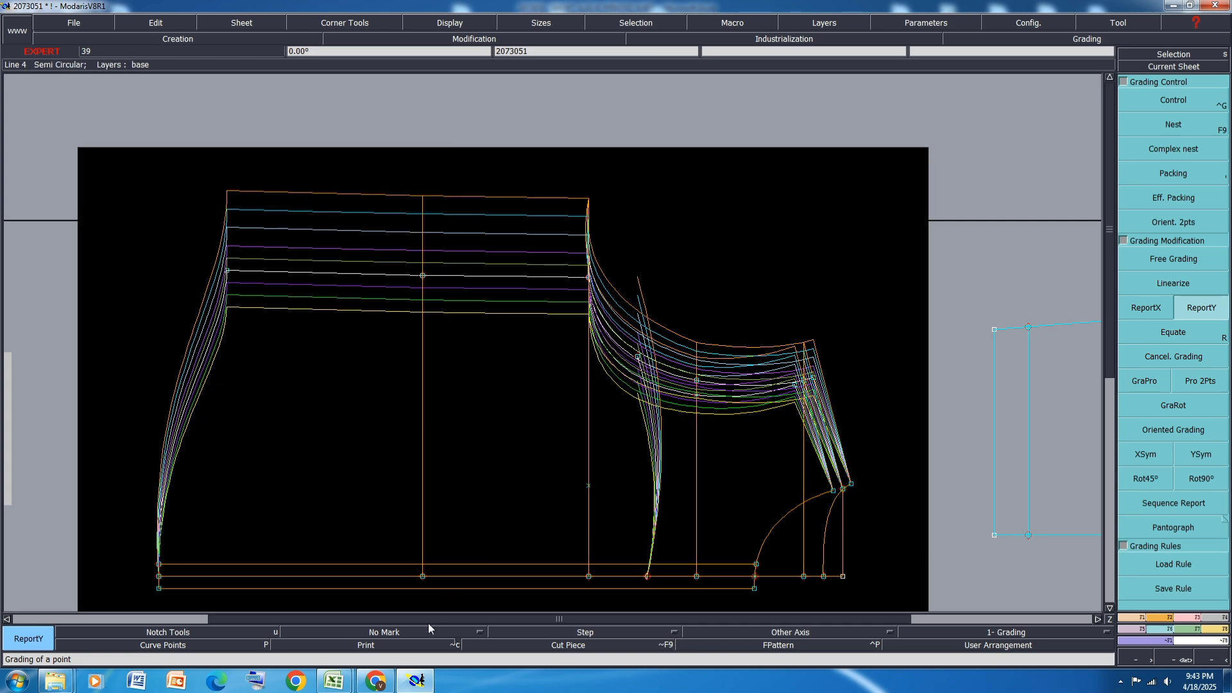
Switch to Excel and fill the front length and centre back length rows with orange
mouse_move(333, 681)
left_click(353, 625)
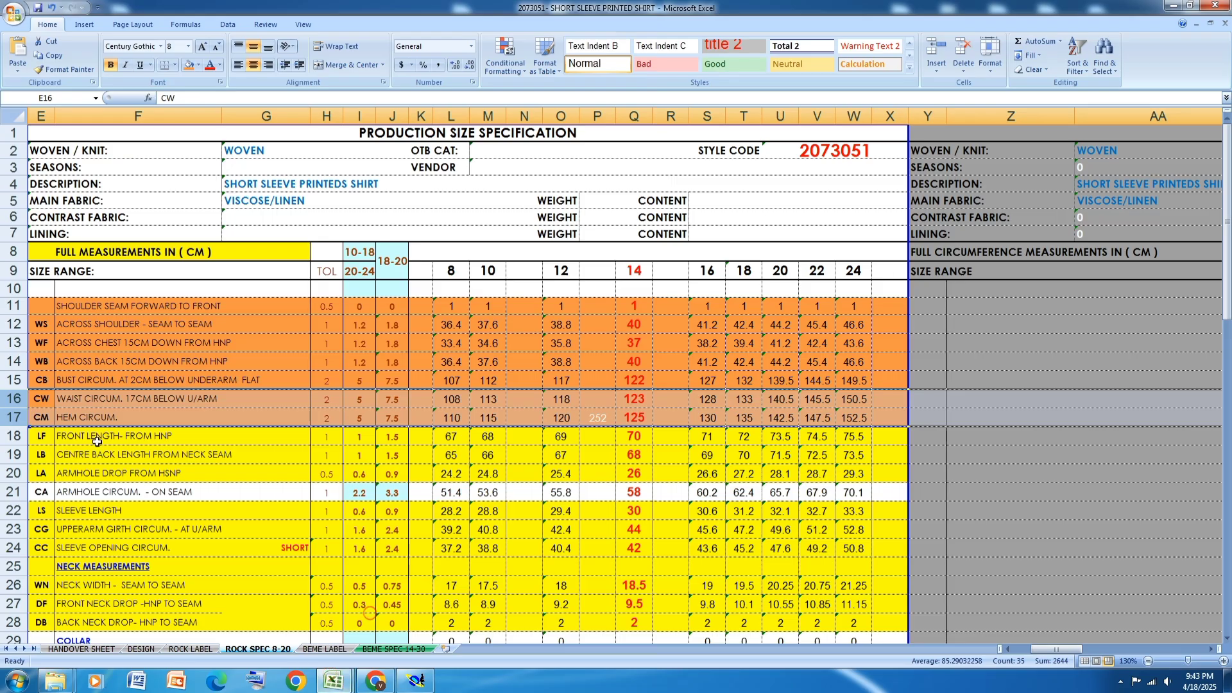
left_click(13, 436)
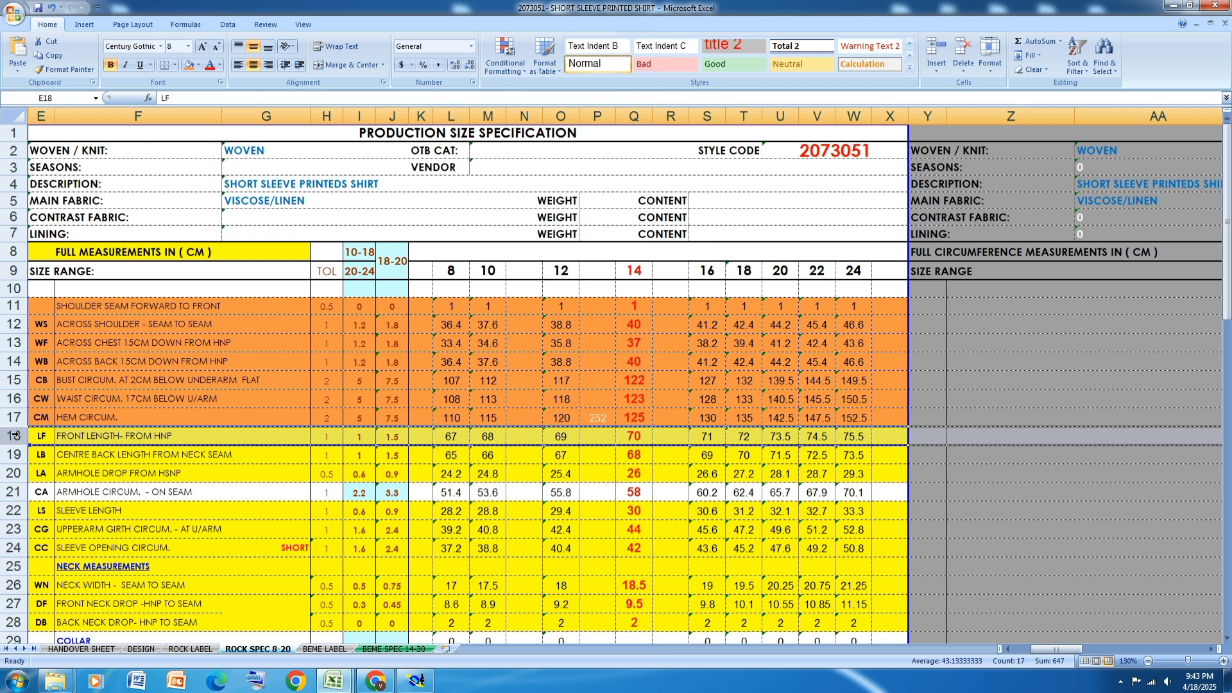
left_click_drag(13, 436, 13, 454)
left_click(187, 64)
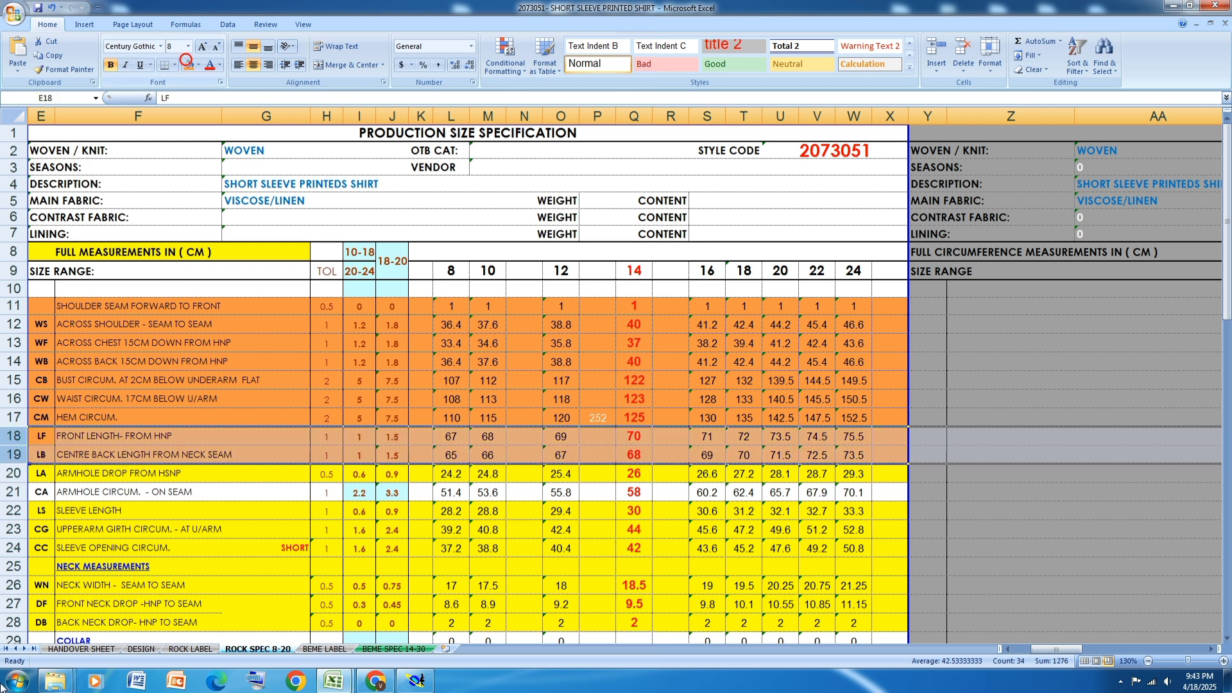
left_click(706, 436)
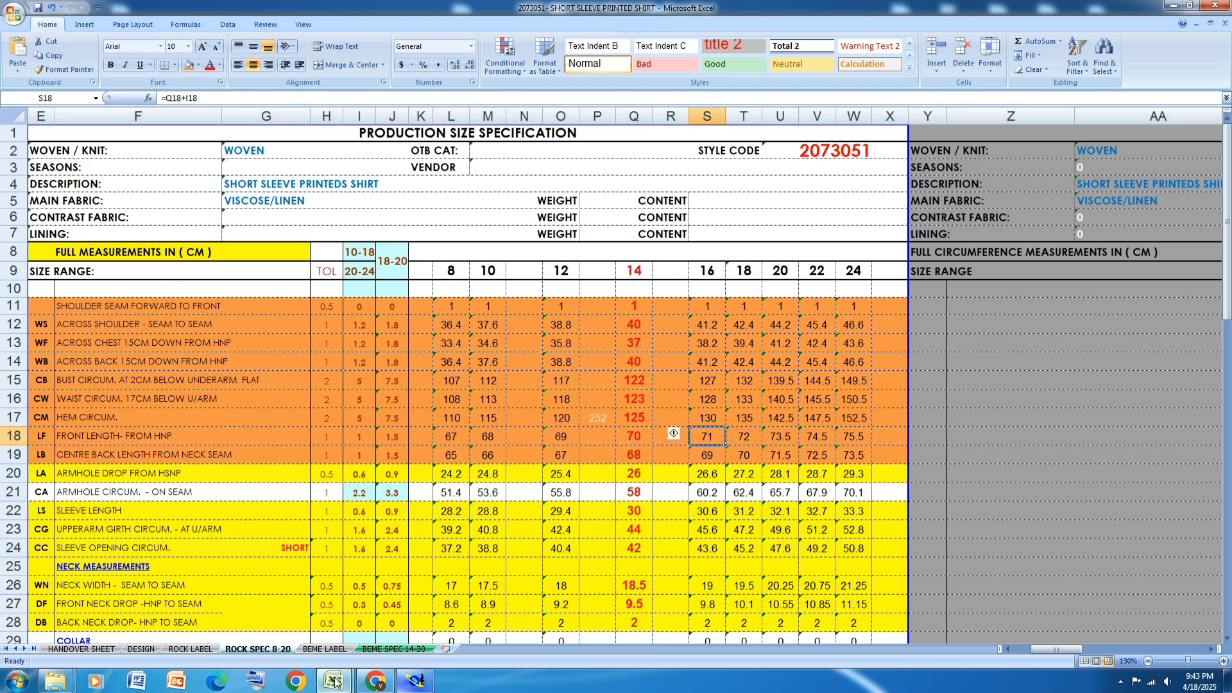
Switch back to Modaris and grade the hem end of the lowest lengthwise line with ddx -1 for the steps from size 8 to 18
left_click(416, 681)
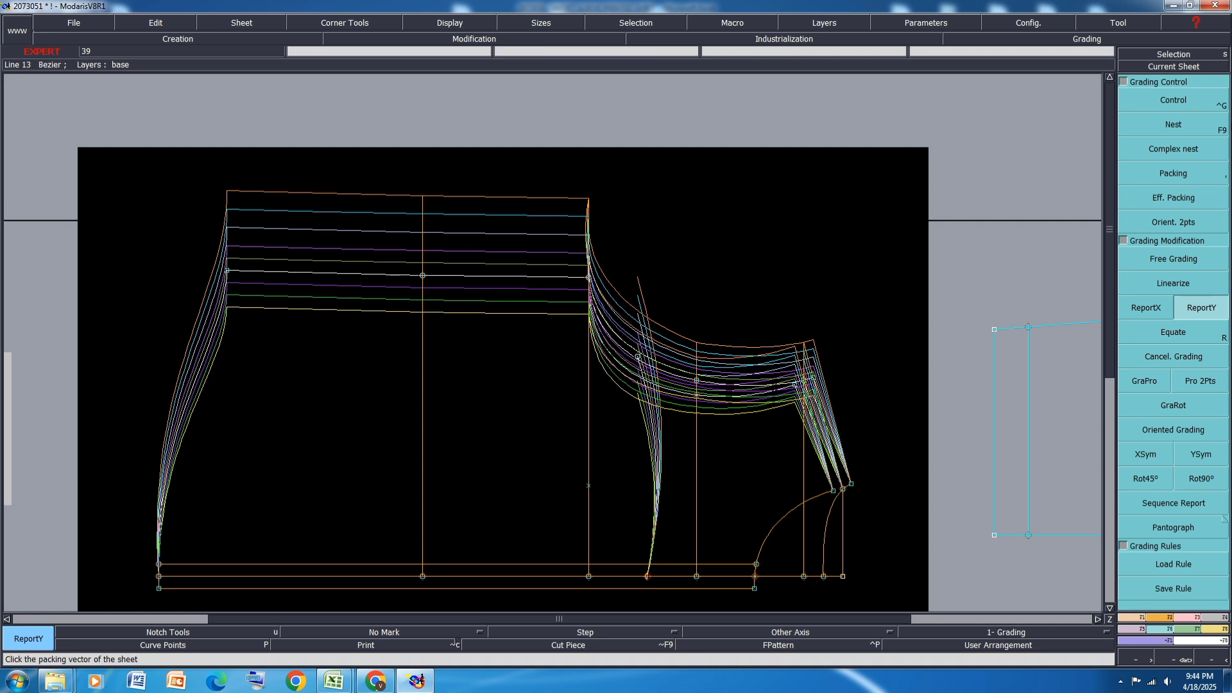
left_click(1194, 106)
left_click(160, 586)
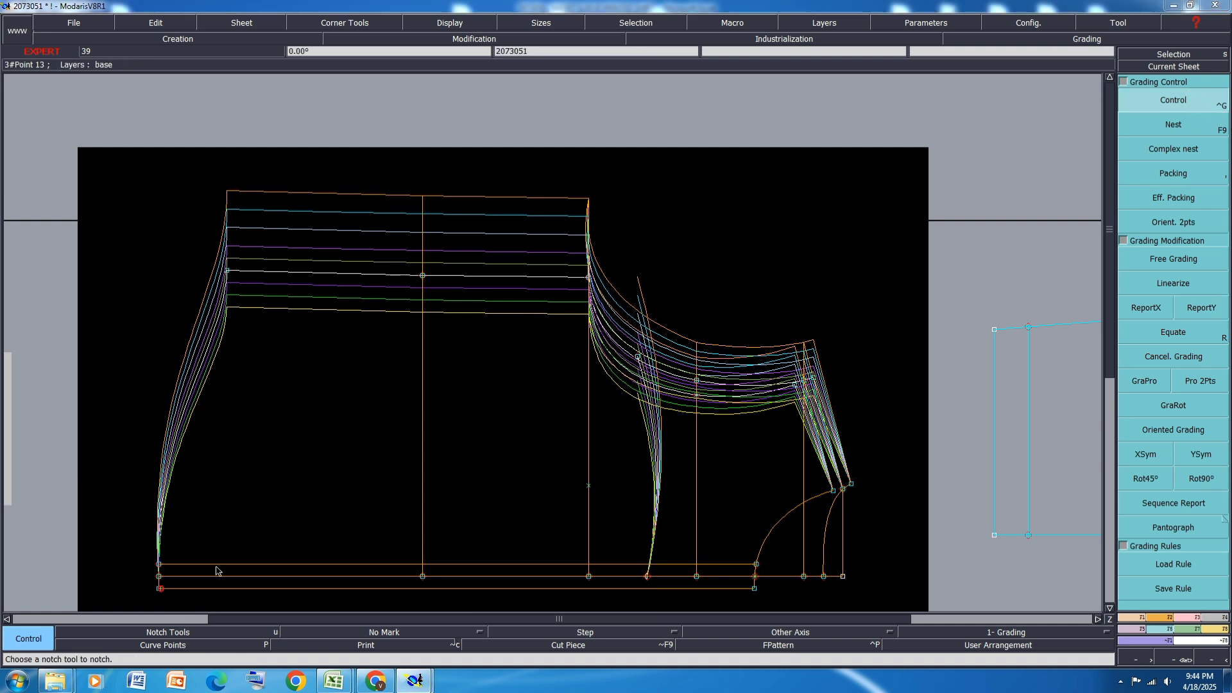
left_click_drag(1059, 71, 1059, 119)
type("-1")
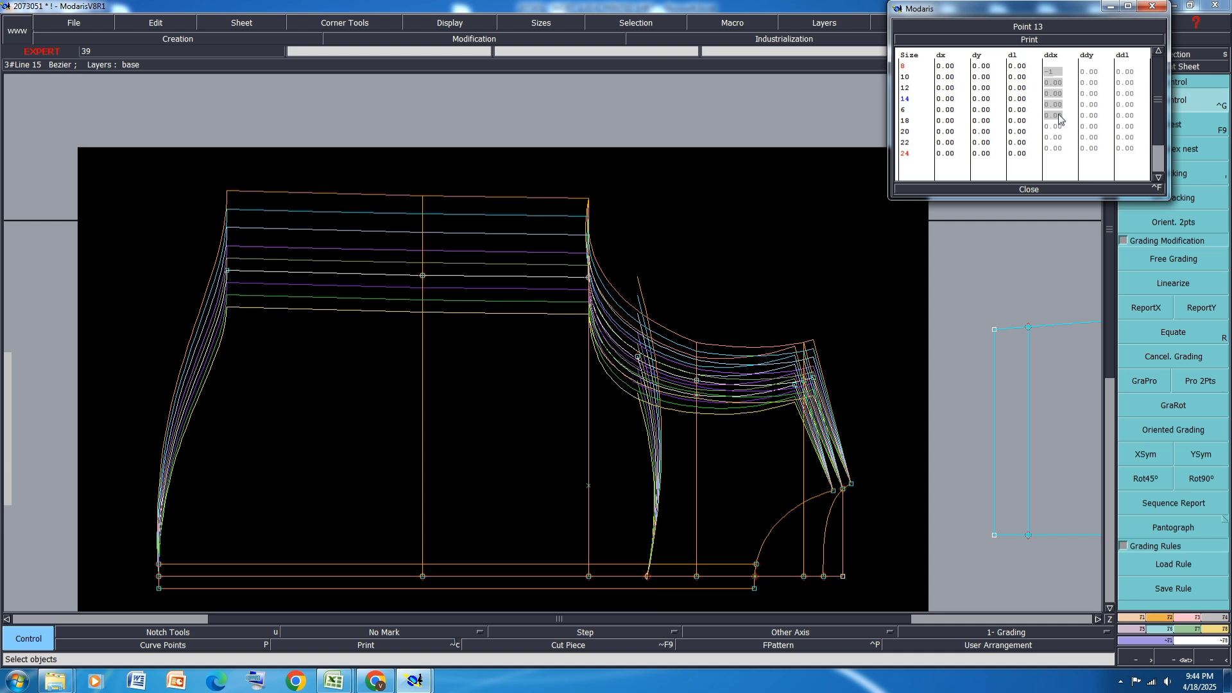
key("Return")
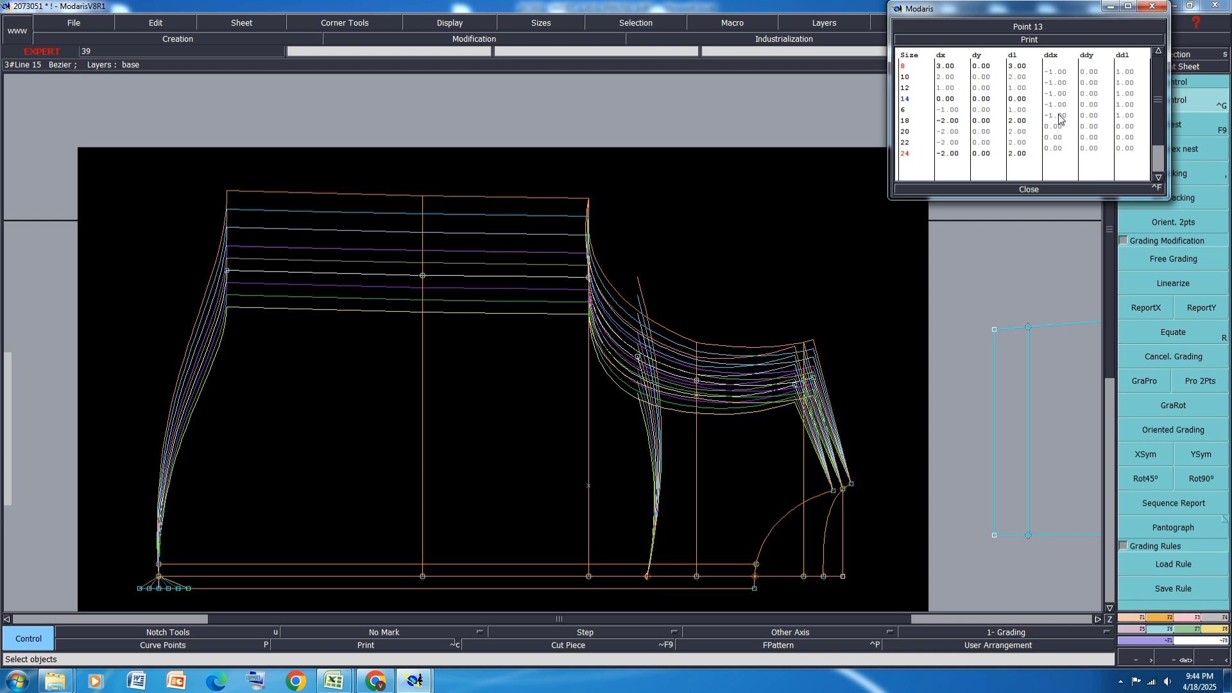
Set the same hem point's ddx grading to -1.5 for the steps from size 18 to 24
left_click_drag(1060, 127, 1056, 152)
type("-1.5")
key("Return")
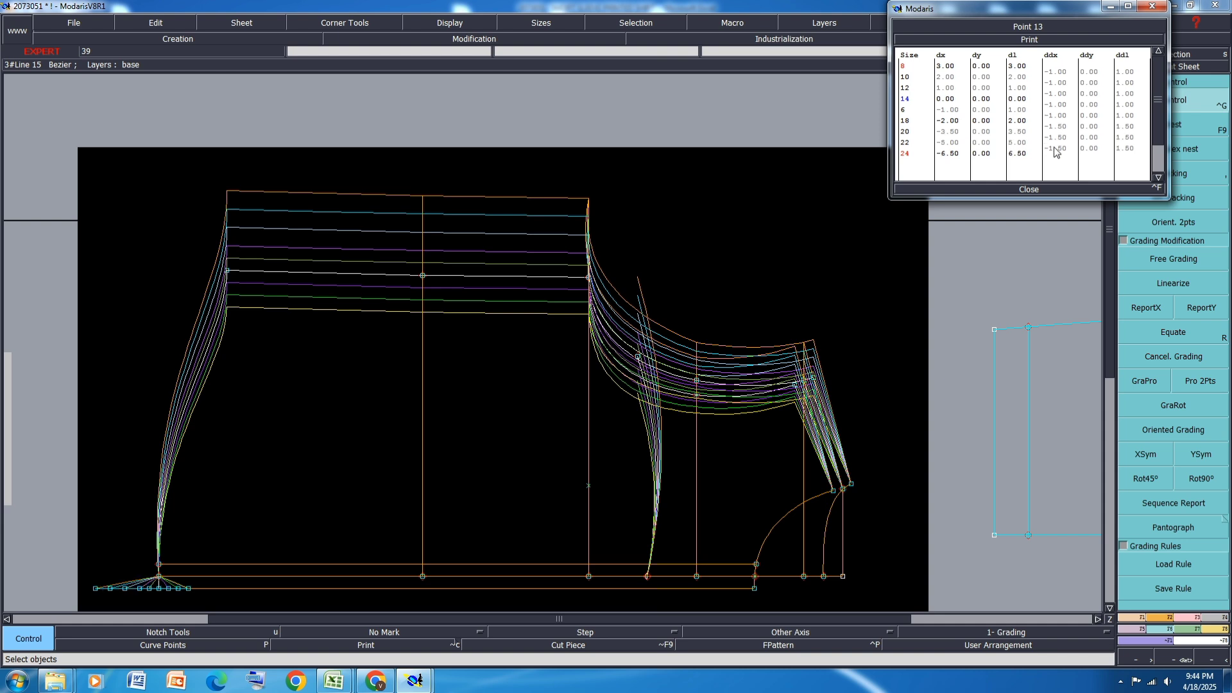
left_click(1025, 190)
Report the graded hem point's X grading to all the other hem points, including the side seam hem corner
left_click_drag(300, 187, 125, 618)
left_click(1170, 309)
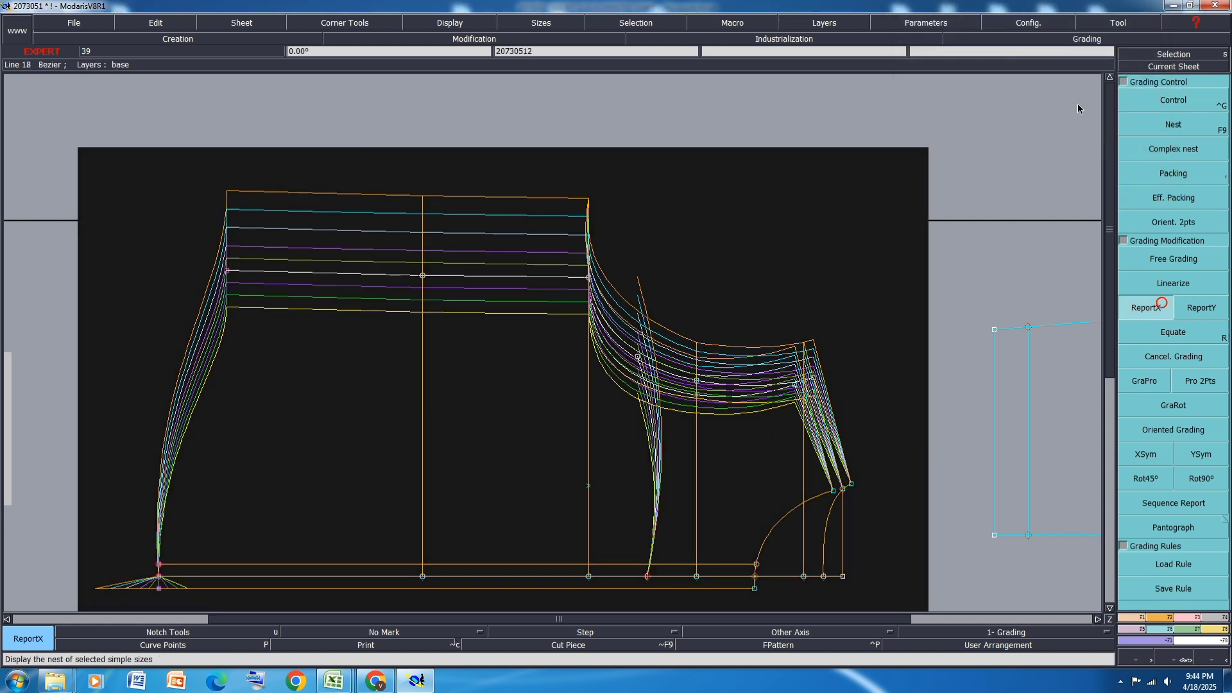
left_click(158, 589)
left_click(157, 589)
left_click(776, 234)
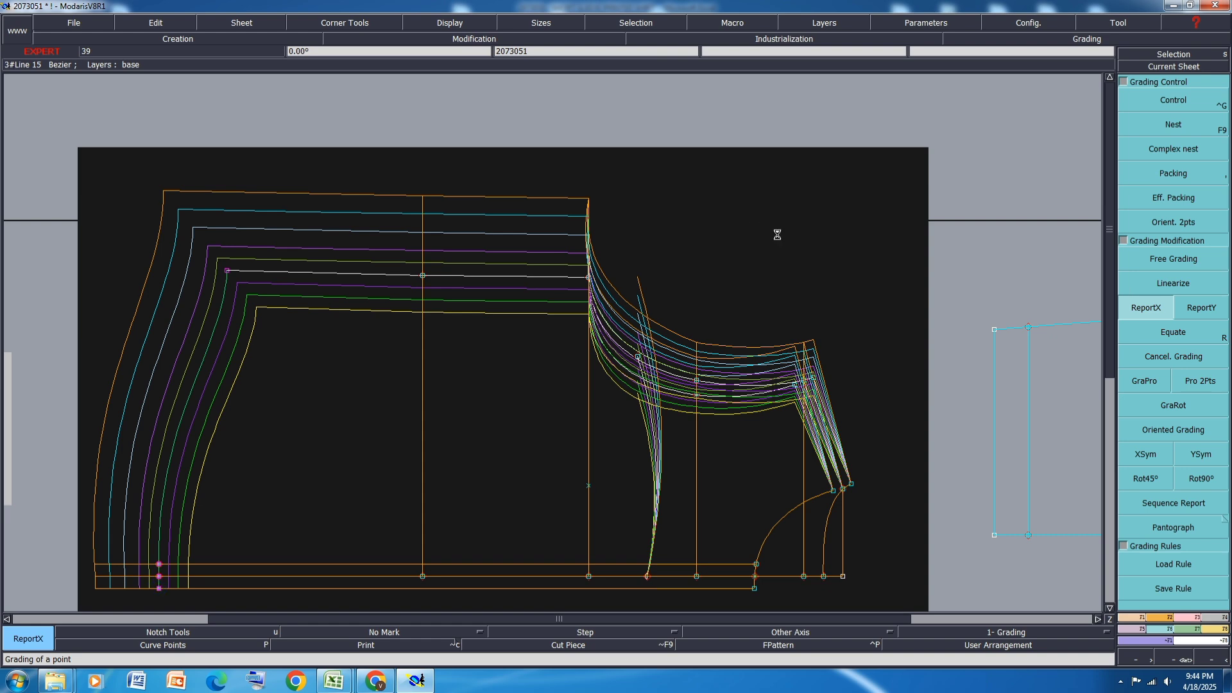
Switch to Excel and fill the armhole drop row with orange
mouse_move(334, 681)
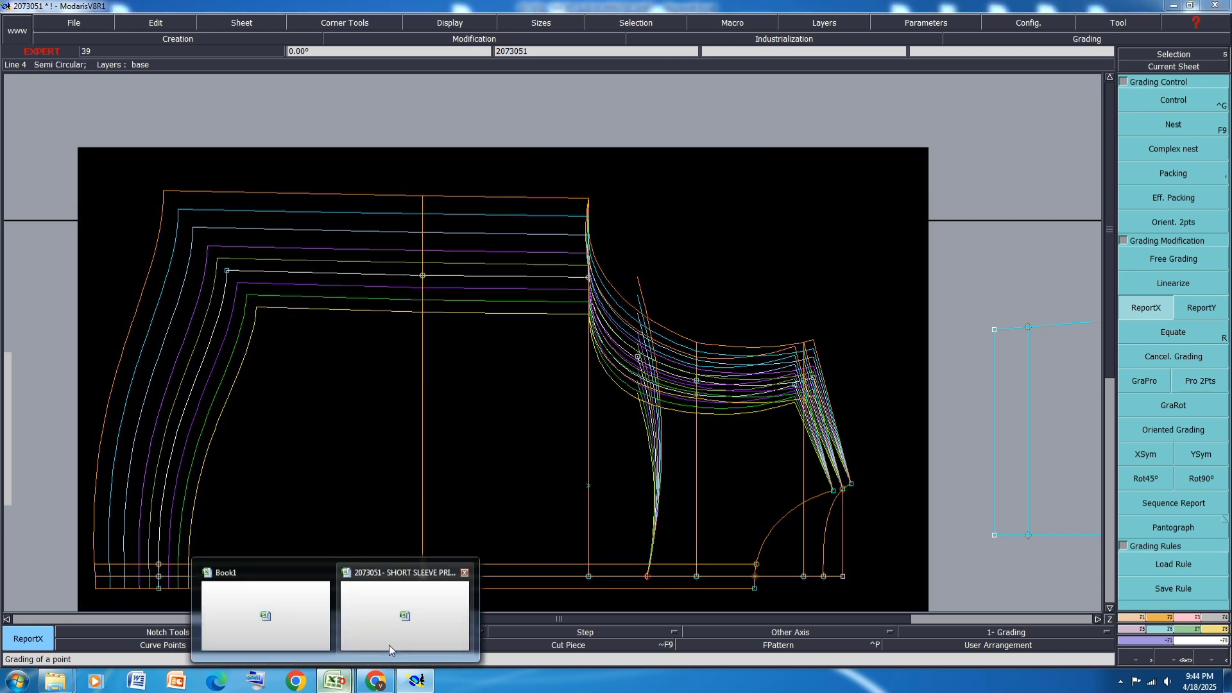
left_click(411, 617)
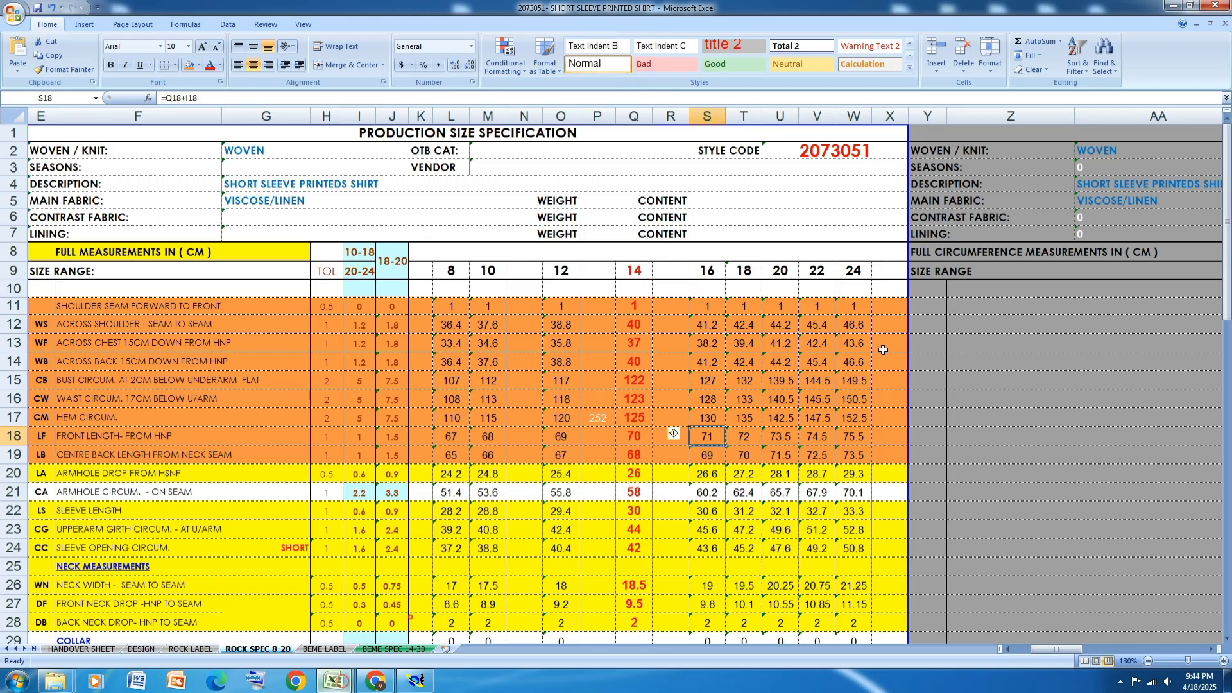
left_click(18, 476)
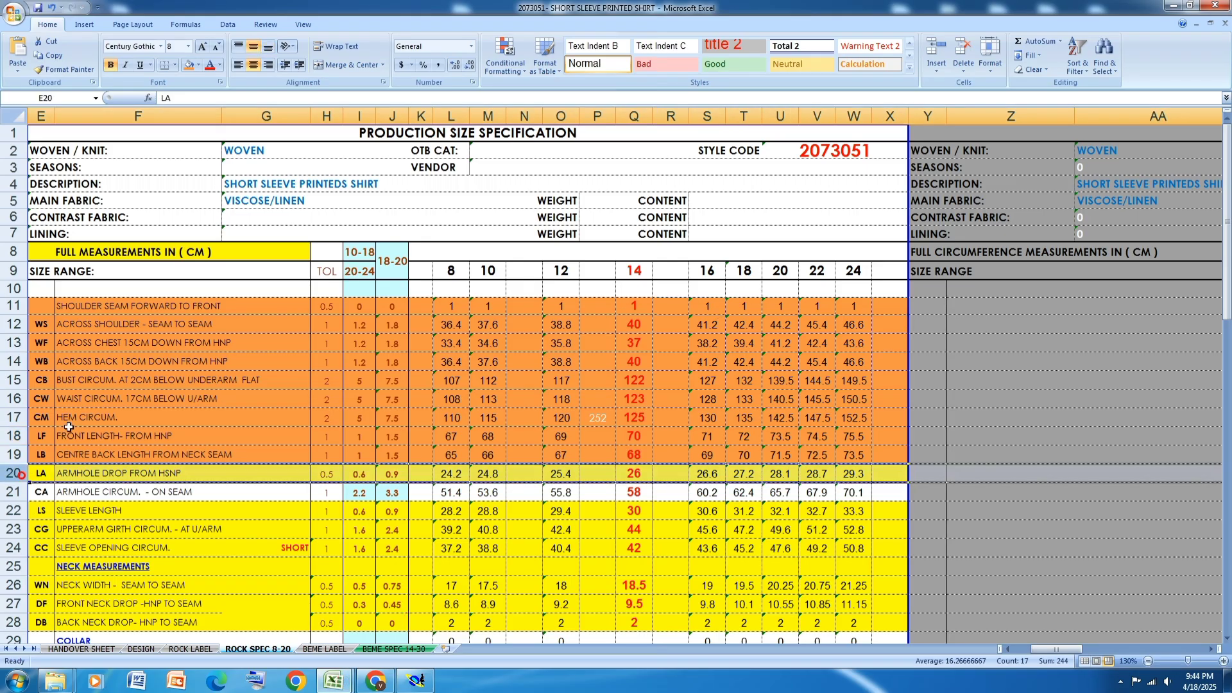
left_click(181, 65)
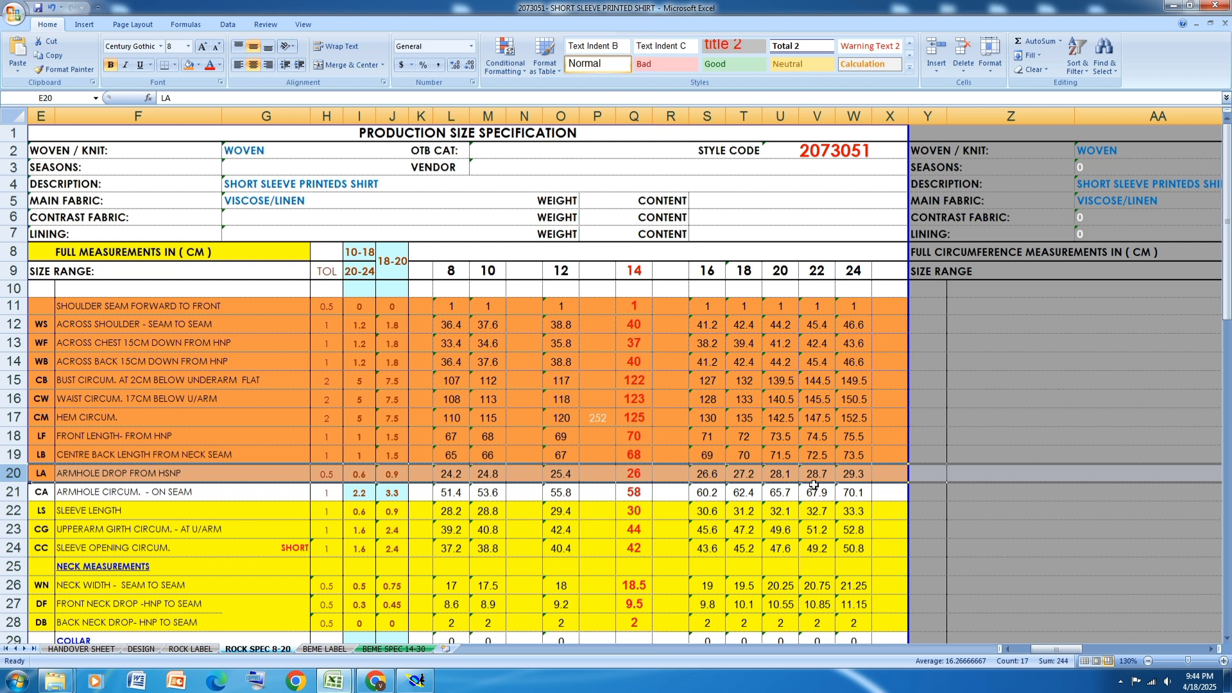
Switch back to Modaris and grade the body's underarm point with ddx -0.6 for the steps from size 8 to 18
left_click(416, 681)
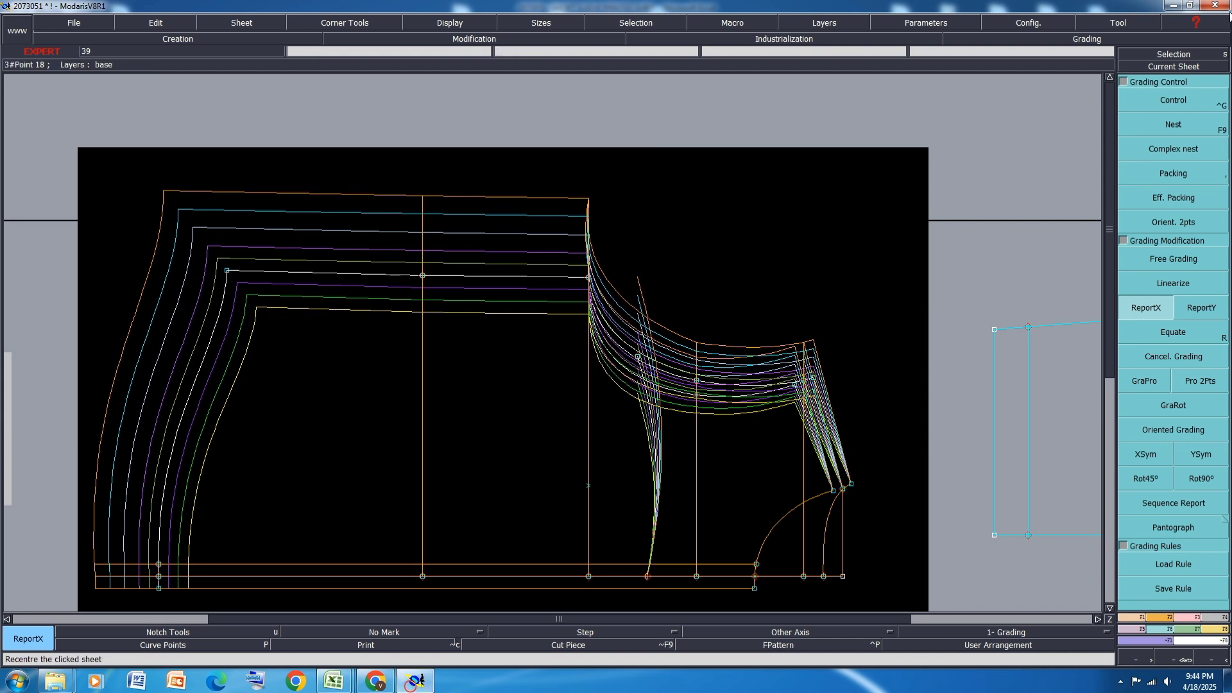
left_click(1193, 110)
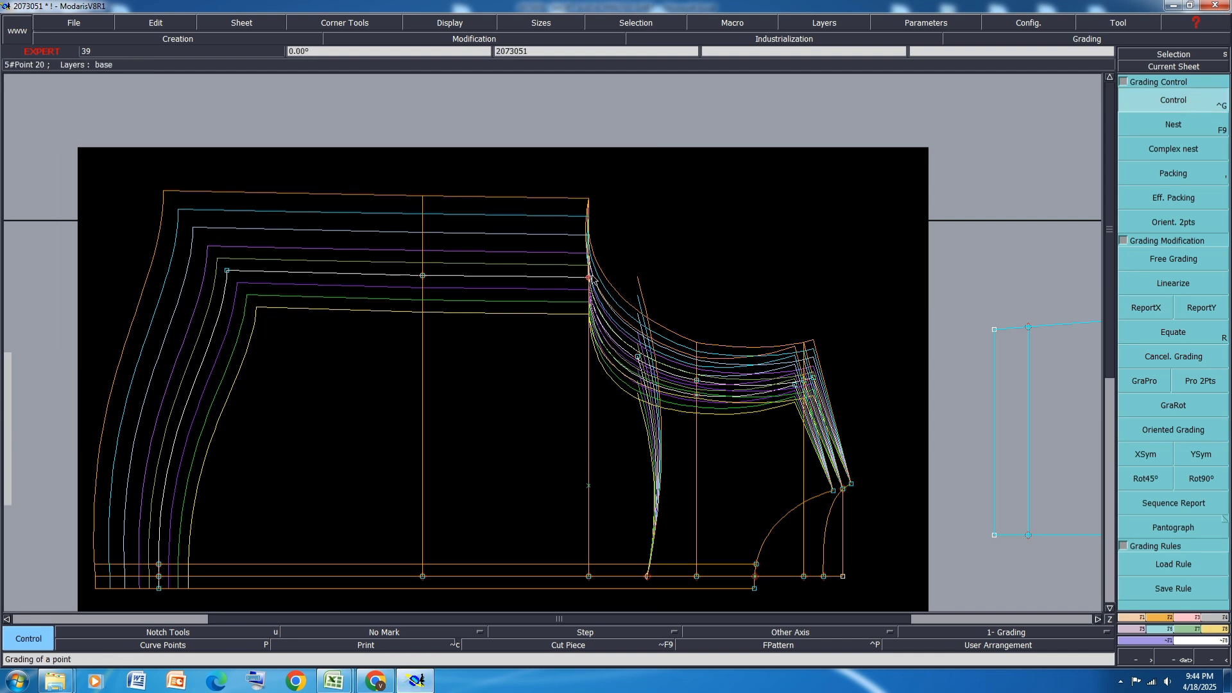
left_click(589, 277)
left_click_drag(1055, 72, 1058, 117)
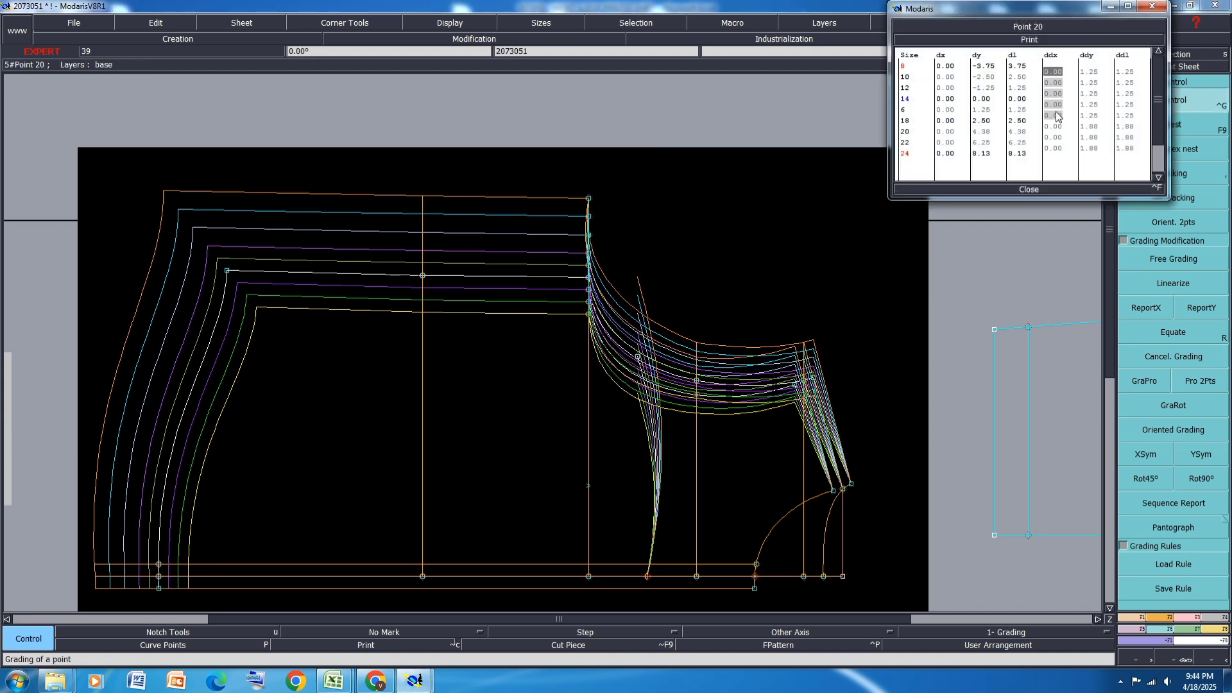
type("-0.6")
key("Return")
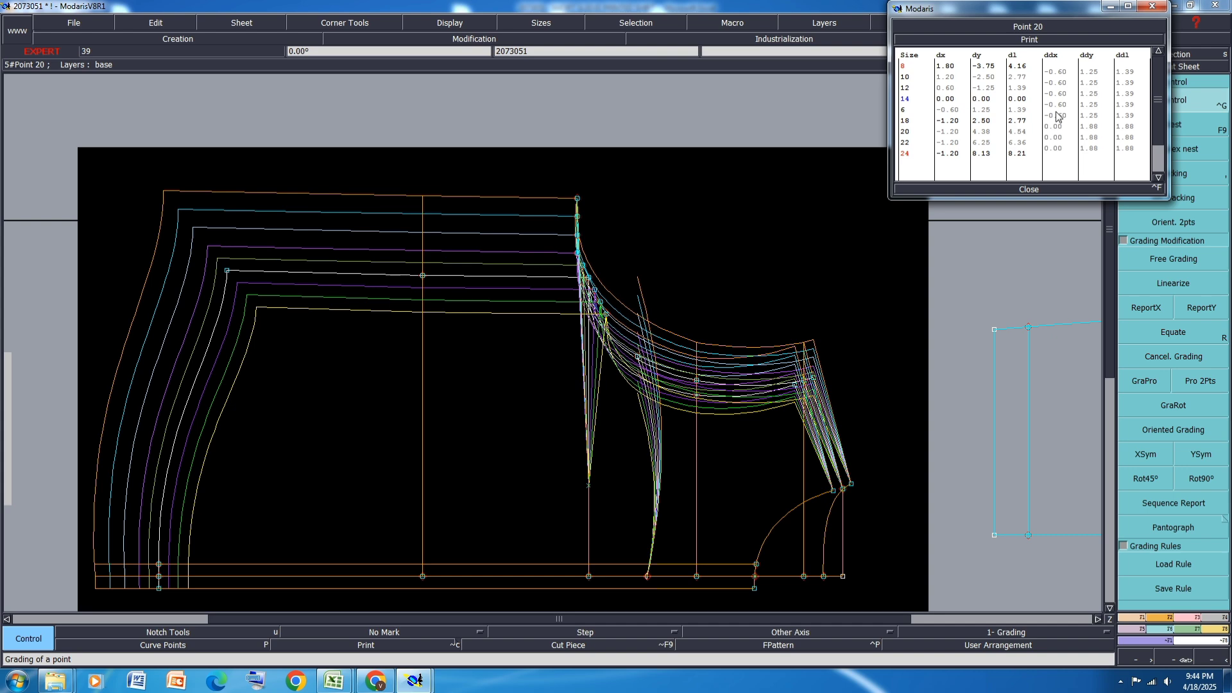
Set the body underarm point's ddx grading to -0.9 for the steps from size 18 to 24
left_click_drag(1056, 127, 1056, 150)
type("-0.9")
key("Return")
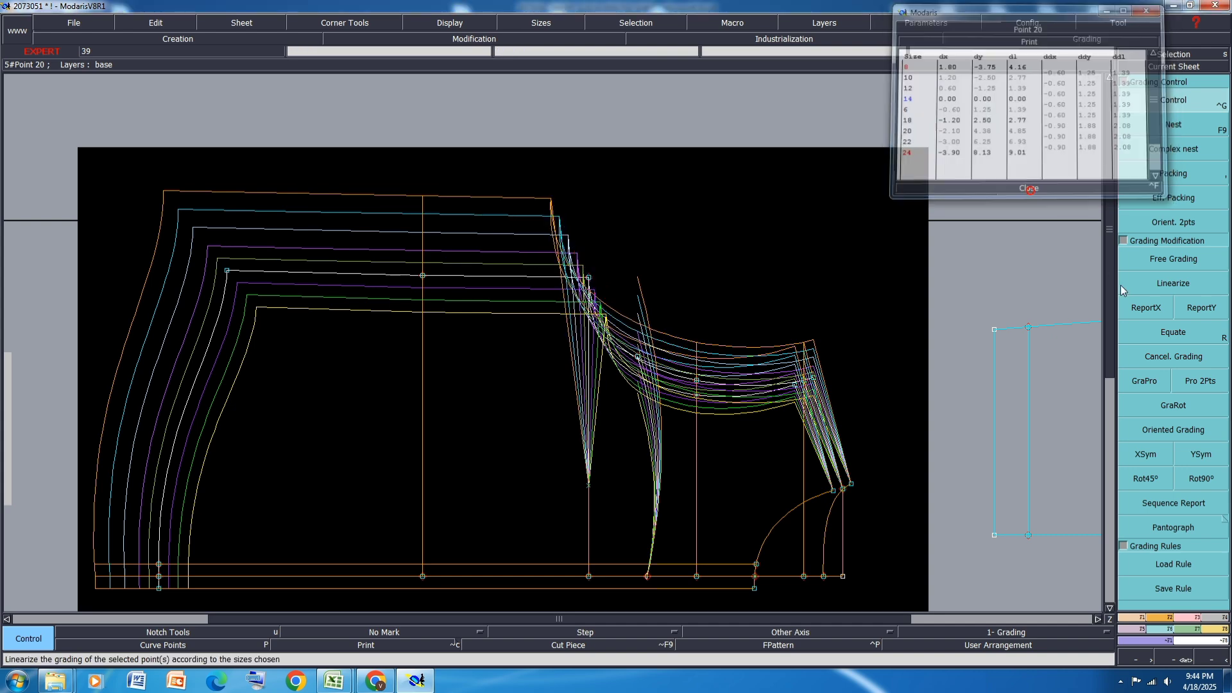
left_click(1029, 190)
Delete the intermediate point on the vertical line running down from the body's underarm point
left_click(1130, 303)
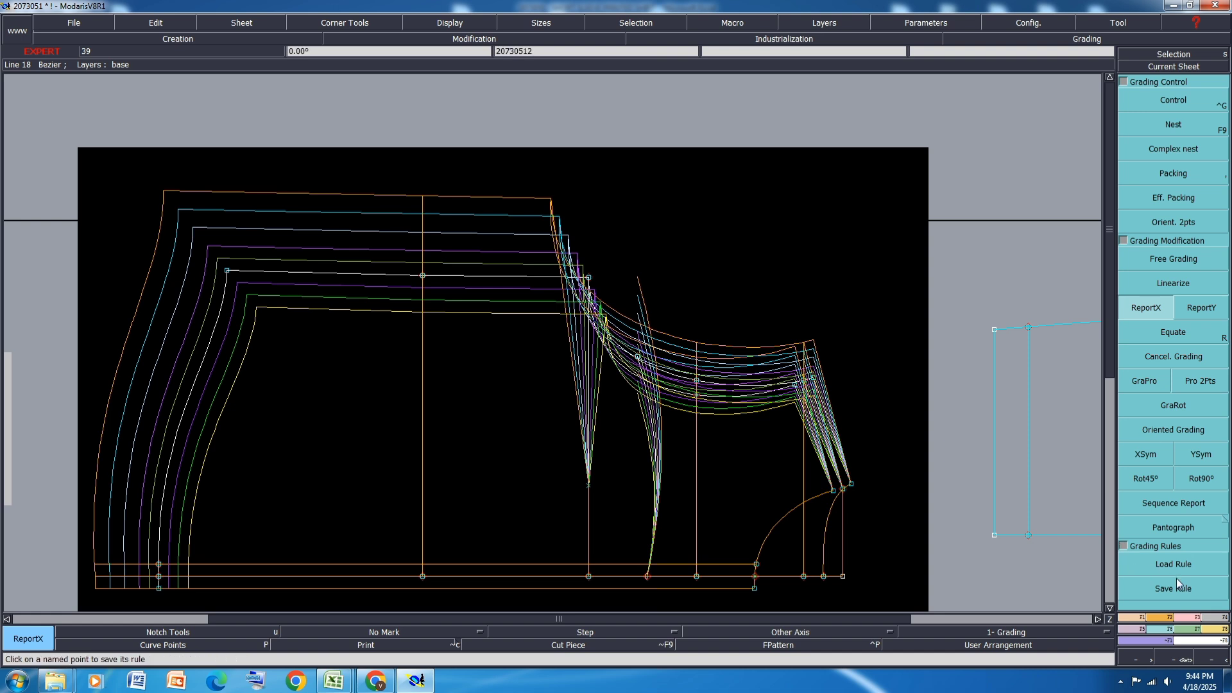
left_click(1195, 618)
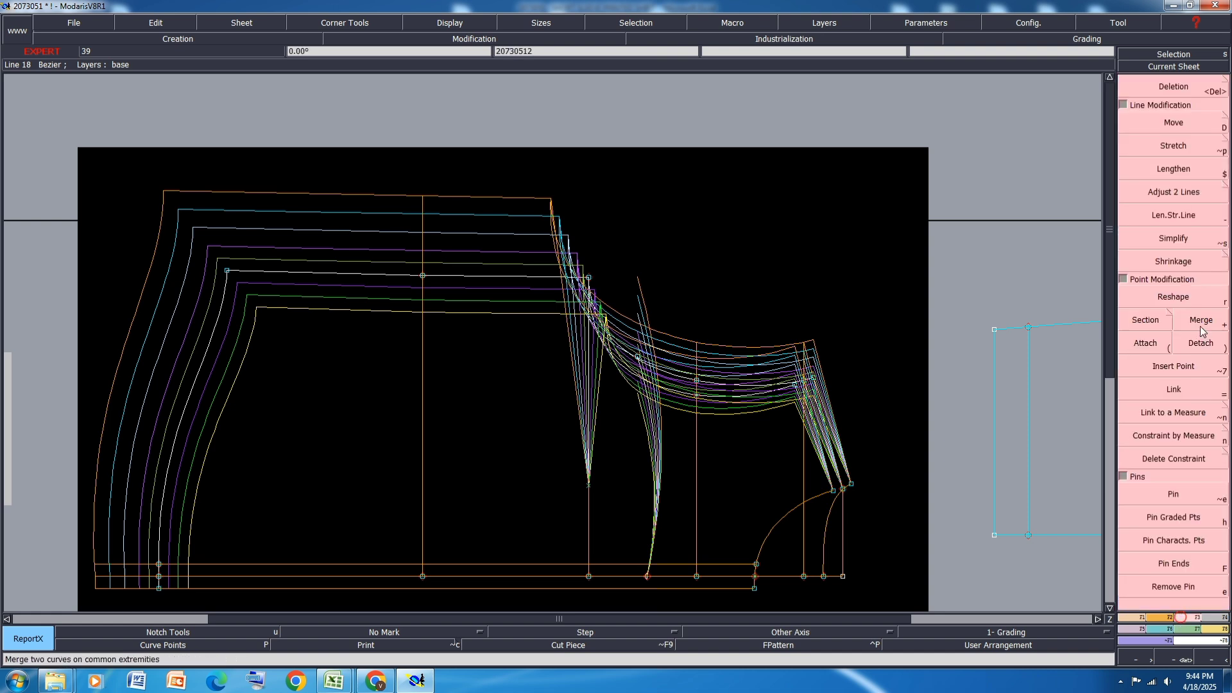
left_click(1174, 86)
left_click(592, 490)
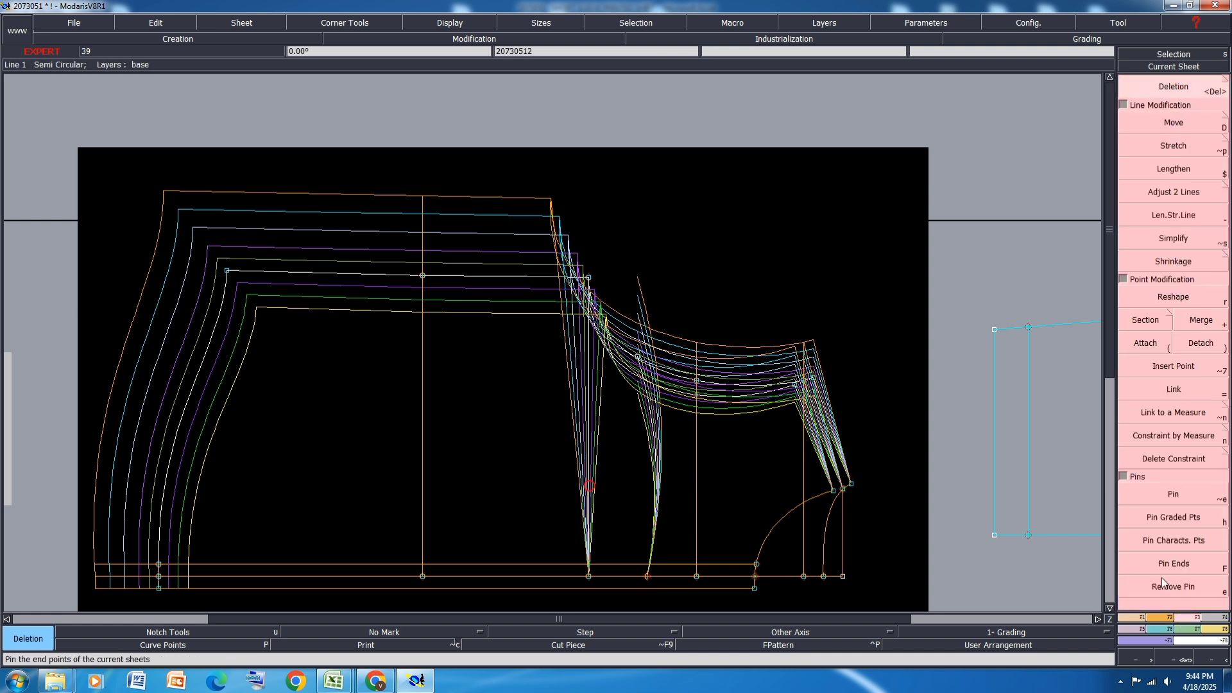
Report the underarm point's X grading to the lower end of its vertical line
left_click(1160, 629)
left_click(1144, 310)
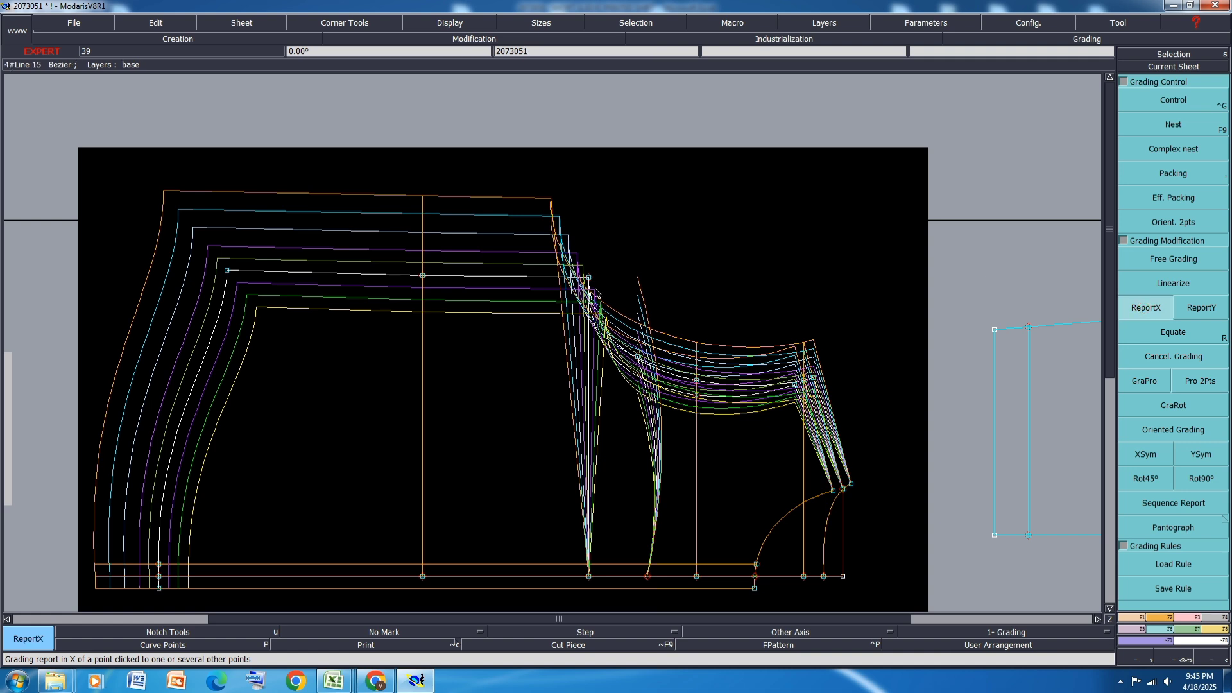
left_click(589, 278)
left_click(590, 577)
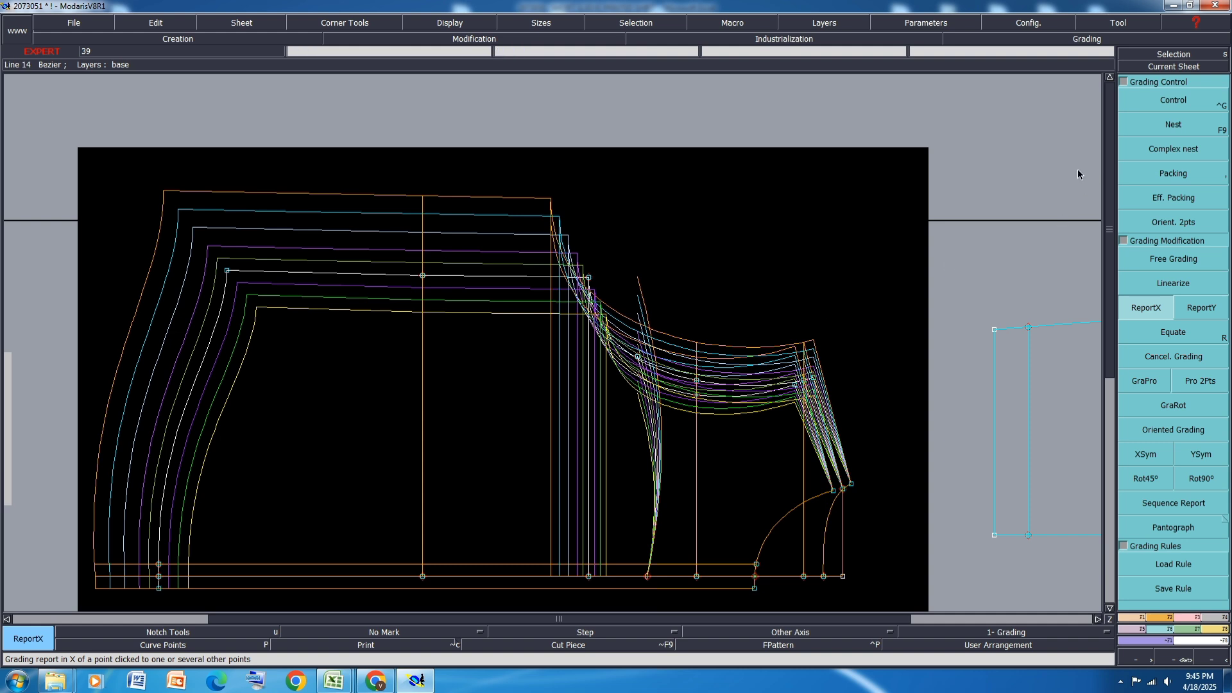
Switch to Excel and fill the sleeve length row with orange
mouse_move(334, 686)
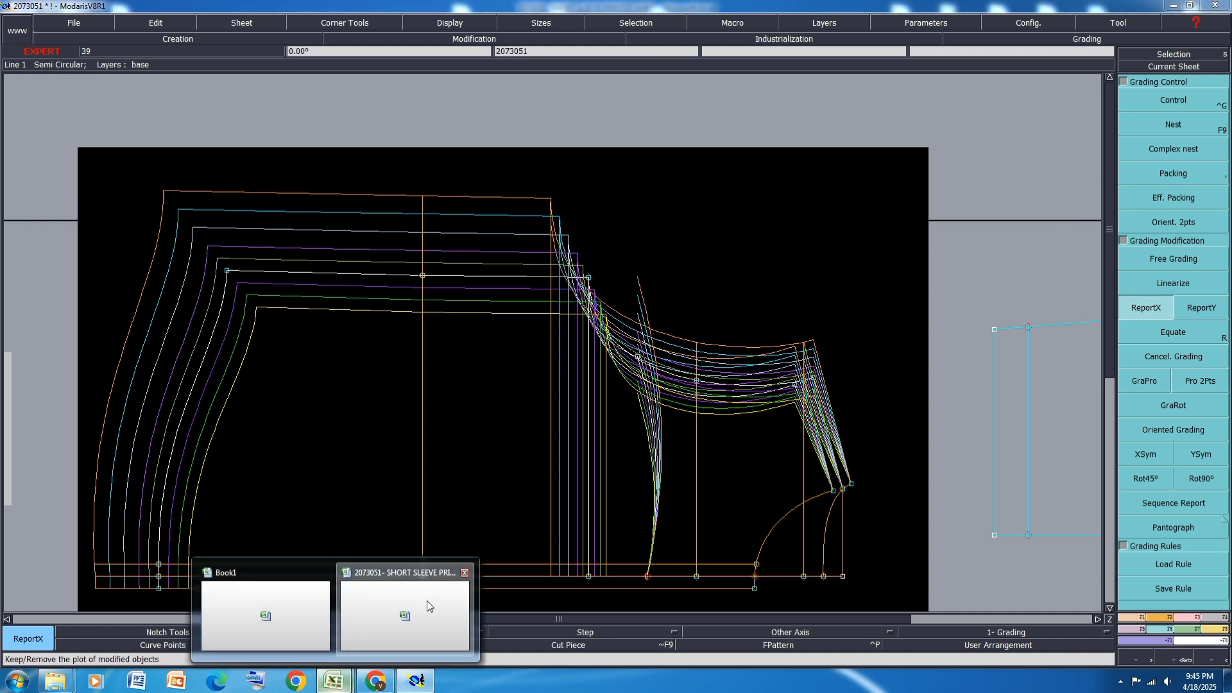
left_click(426, 600)
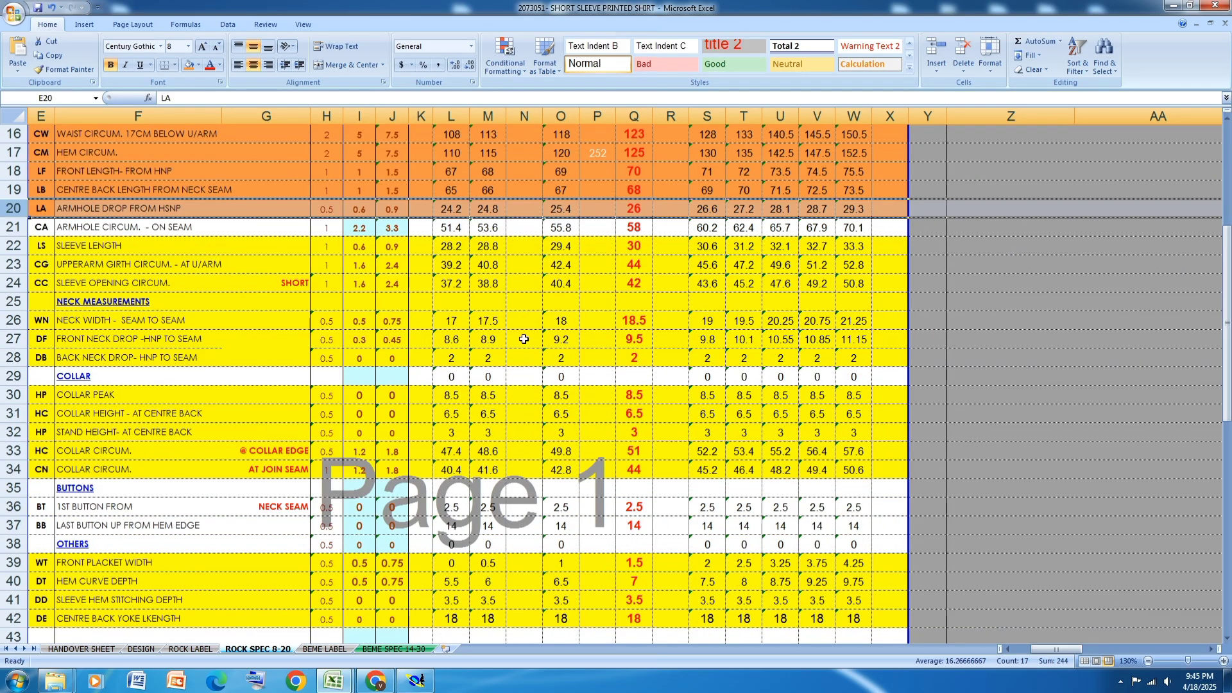
scroll(524, 339, "down", 2)
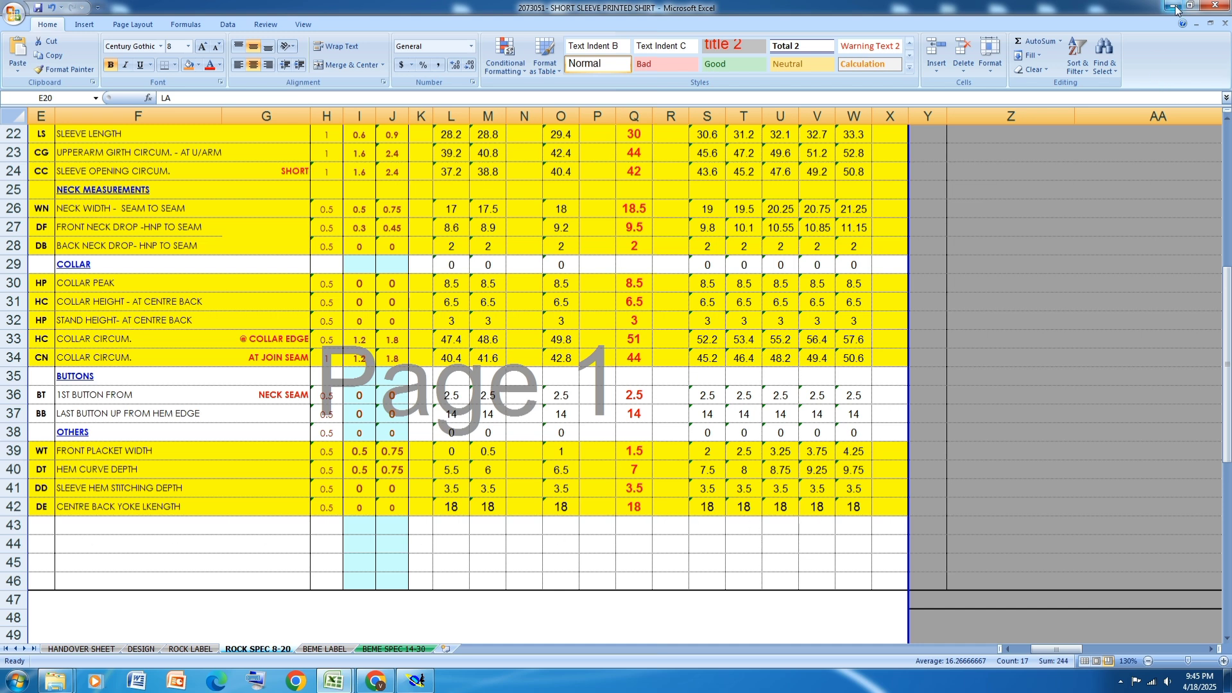
scroll(333, 420, "up", 3)
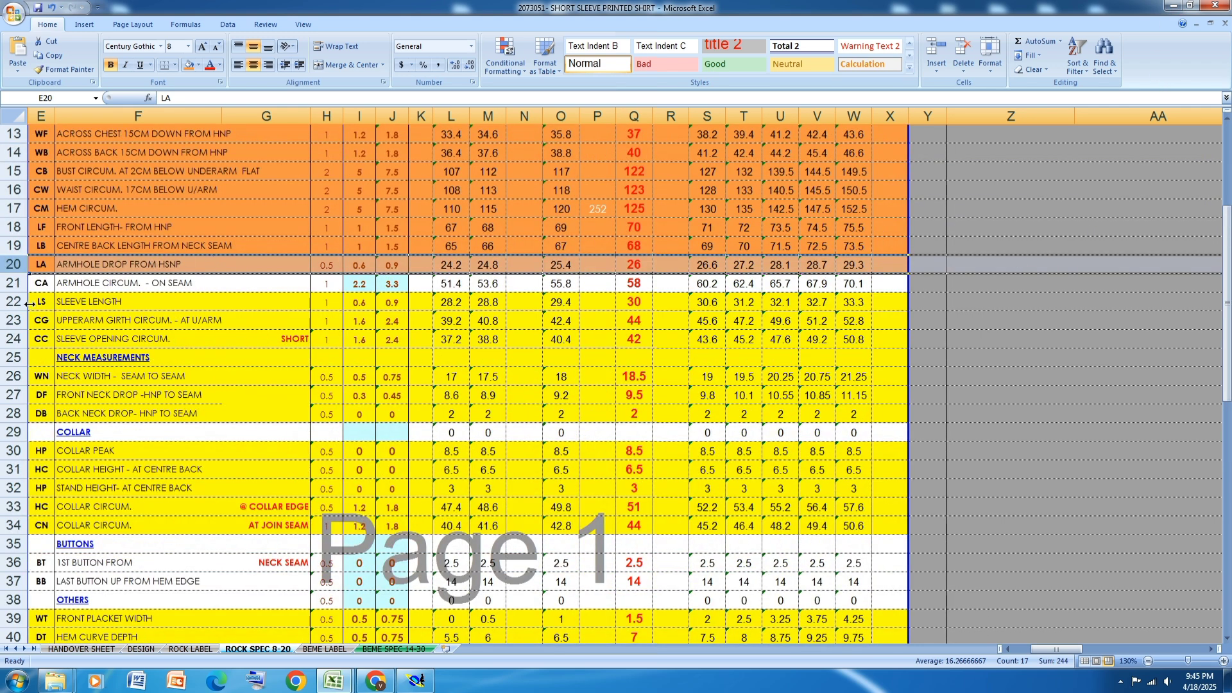
left_click(20, 302)
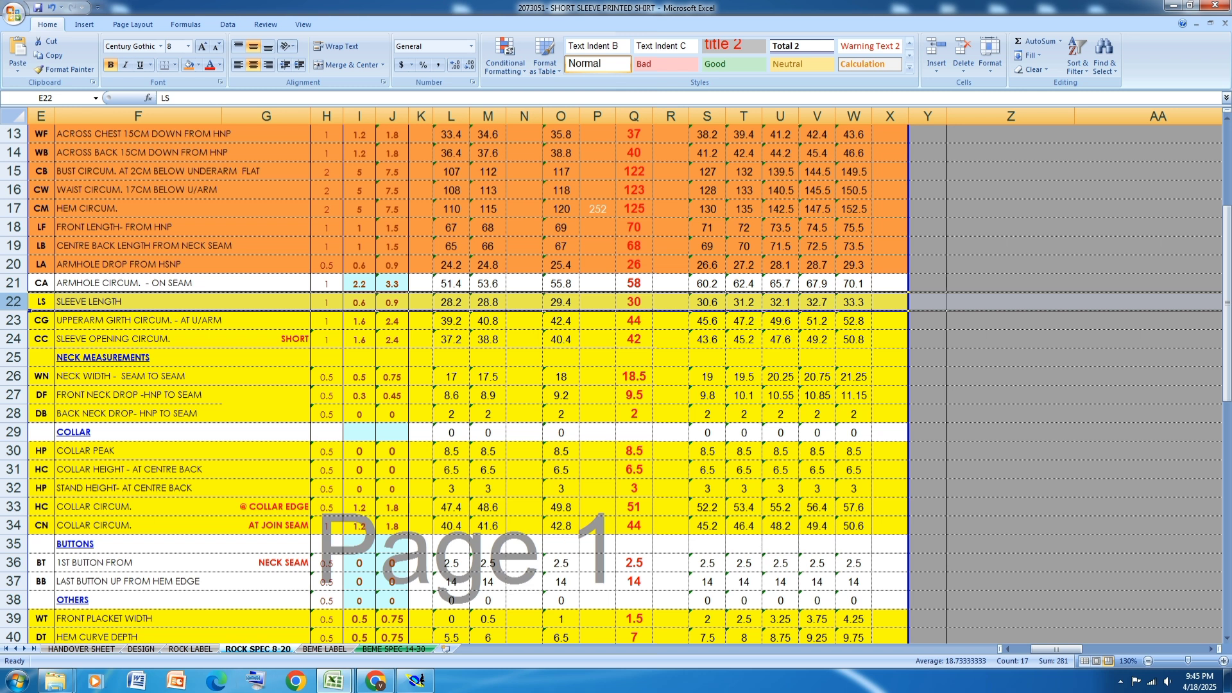
left_click(191, 67)
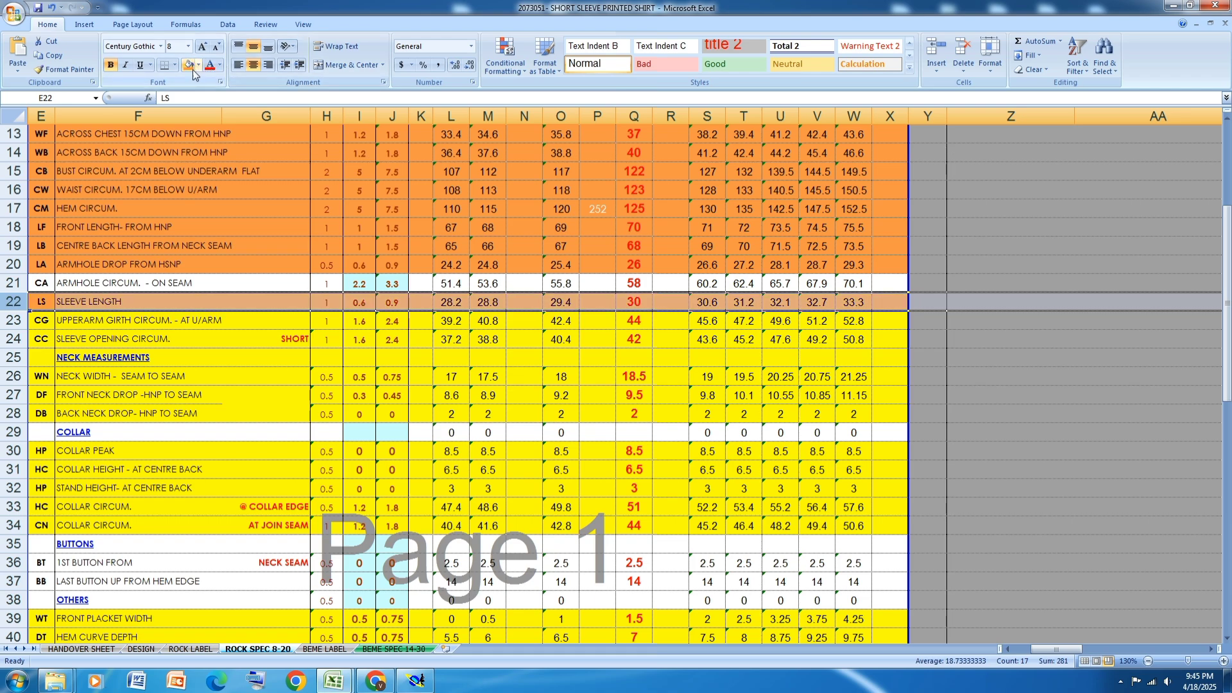
Switch back to Modaris and grade the sleeve's lower hem corner with ddx -0.6 for the steps from size 8 to 18
left_click(416, 681)
left_click(1185, 101)
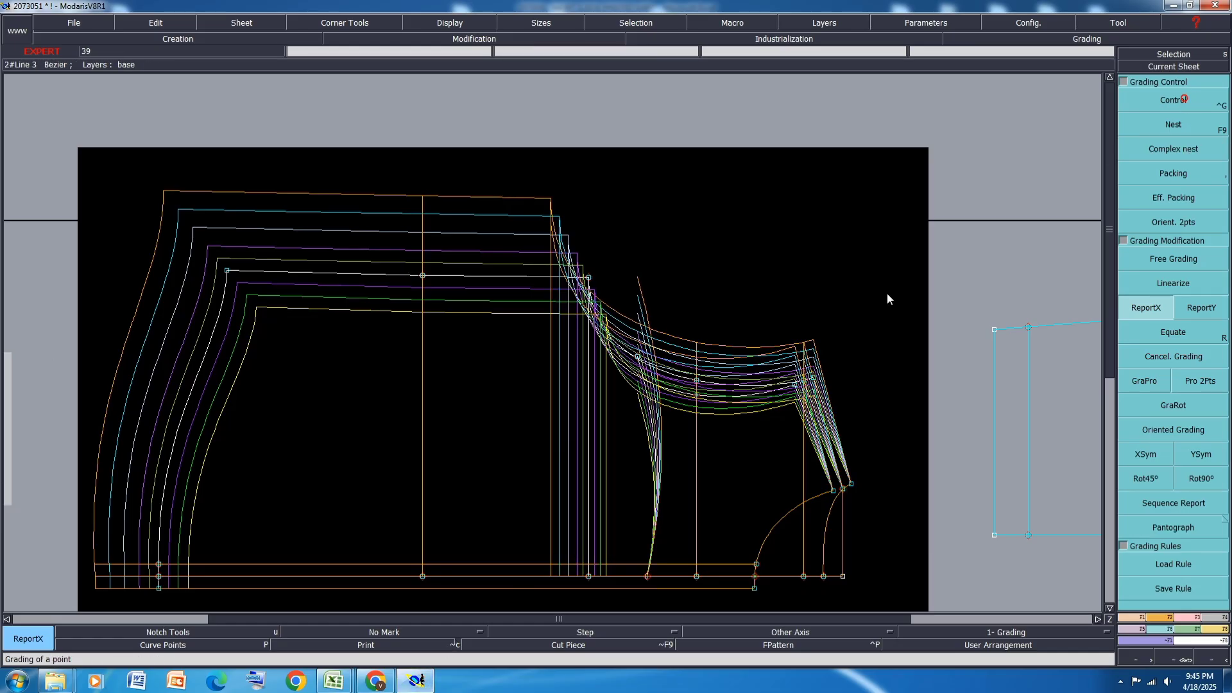
scroll(646, 316, "down", 6)
scroll(776, 341, "up", 7)
left_click(770, 339)
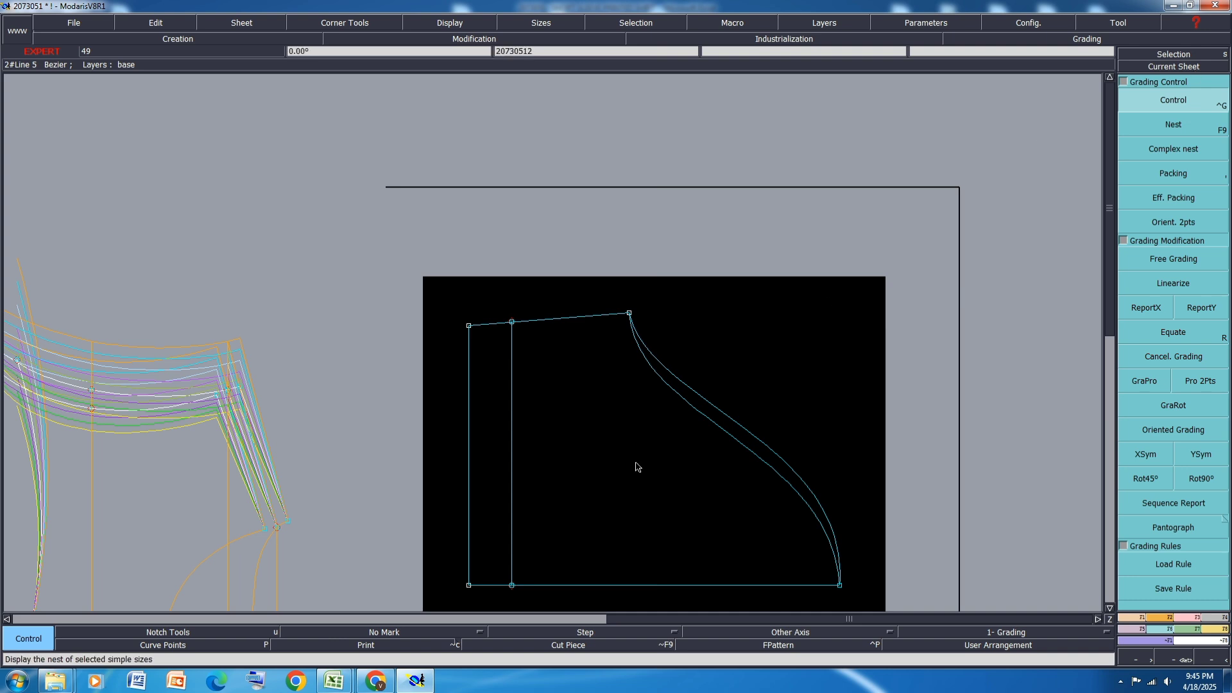
left_click(469, 586)
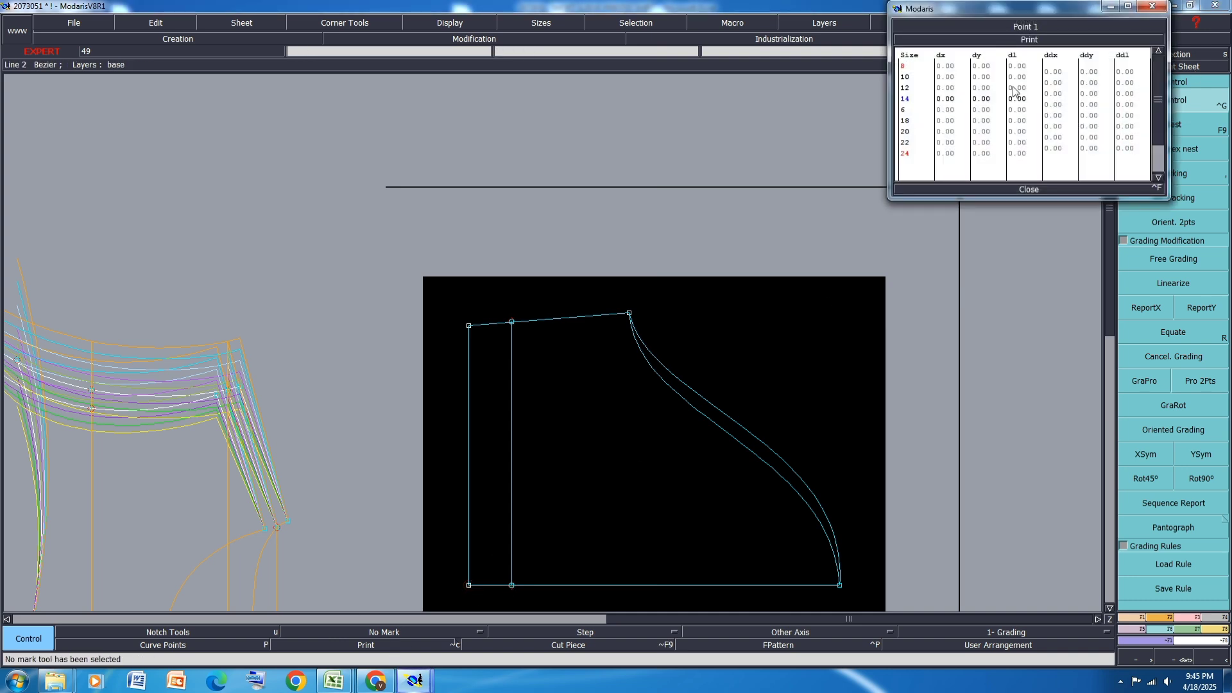
left_click_drag(1056, 71, 1058, 117)
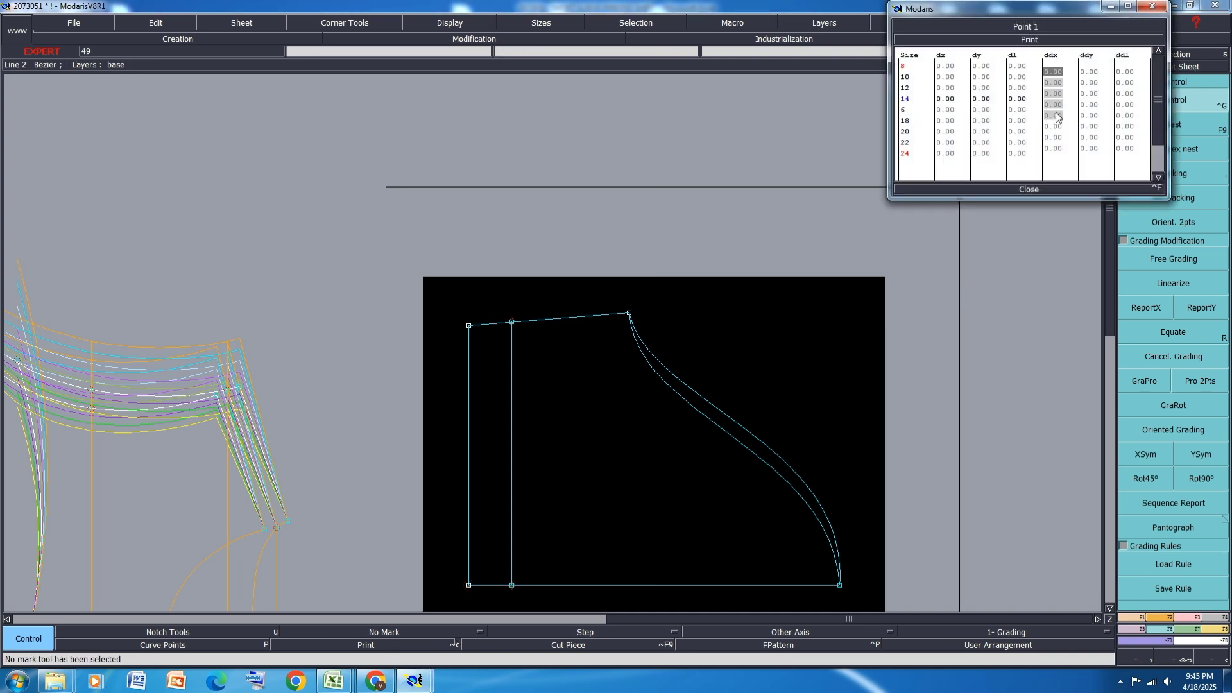
type("-0.6")
key("Return")
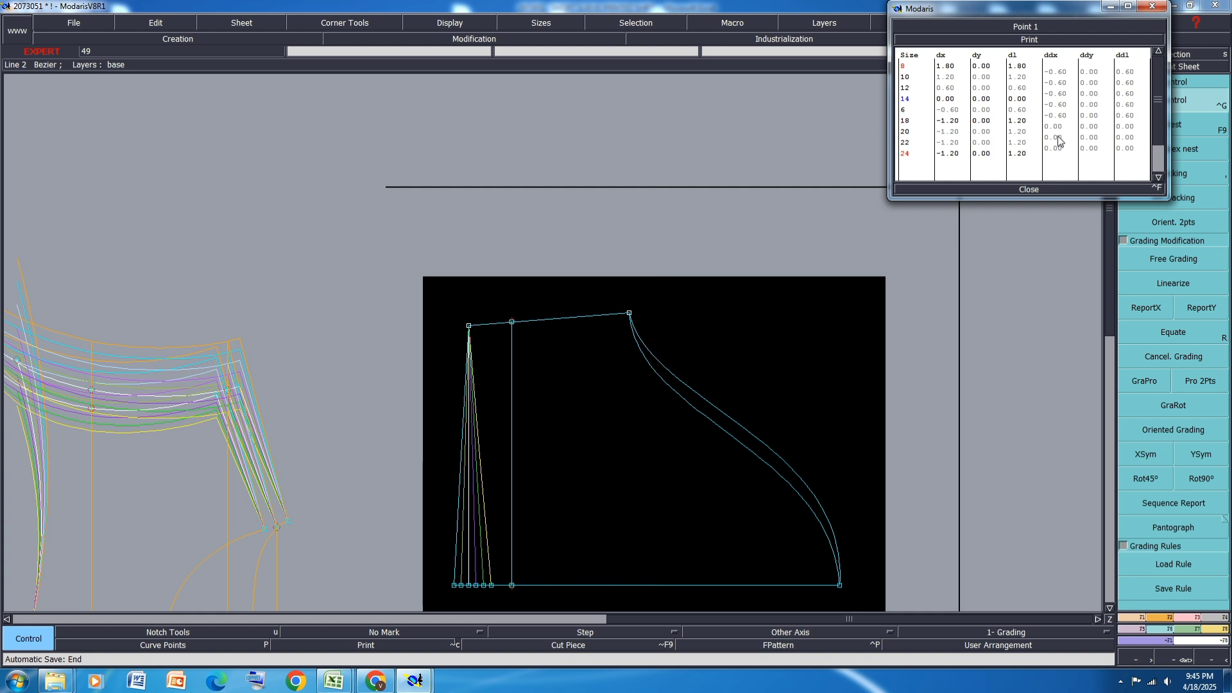
Set the sleeve's lower hem corner ddx grading to -0.9 for the steps from size 18 to 24
left_click_drag(1057, 136, 1056, 150)
type("-0.9")
key("Return")
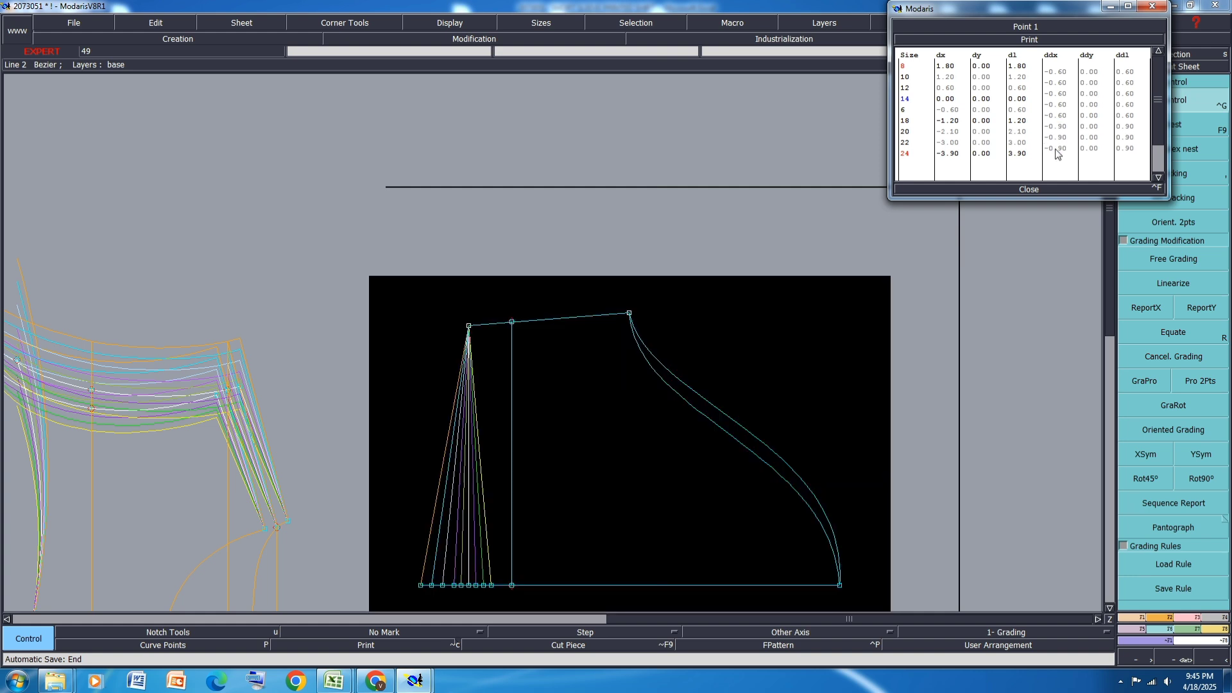
left_click(1029, 190)
Report the lower hem corner's X grading to the upper hem corner and both ends of the sleeve's inner hem line
left_click(1146, 308)
left_click_drag(552, 288, 465, 592)
left_click(468, 586)
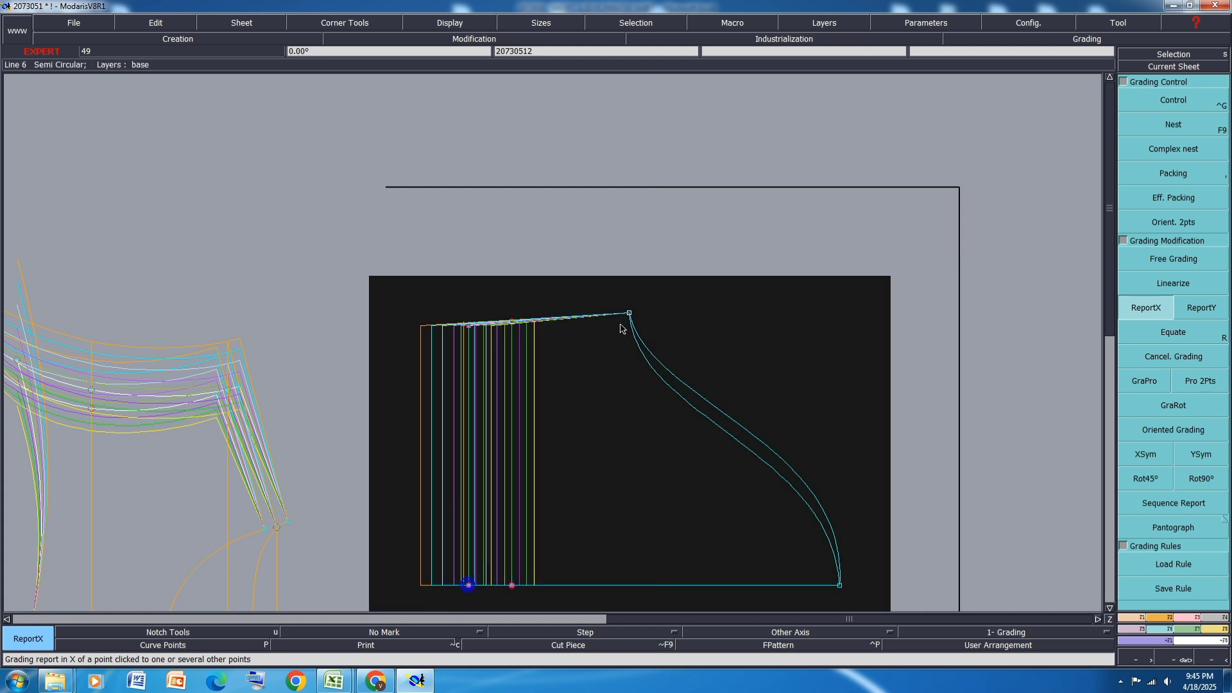
scroll(617, 238, "down", 2)
Switch to Excel and fill the upperarm girth circumference row with orange
mouse_move(333, 686)
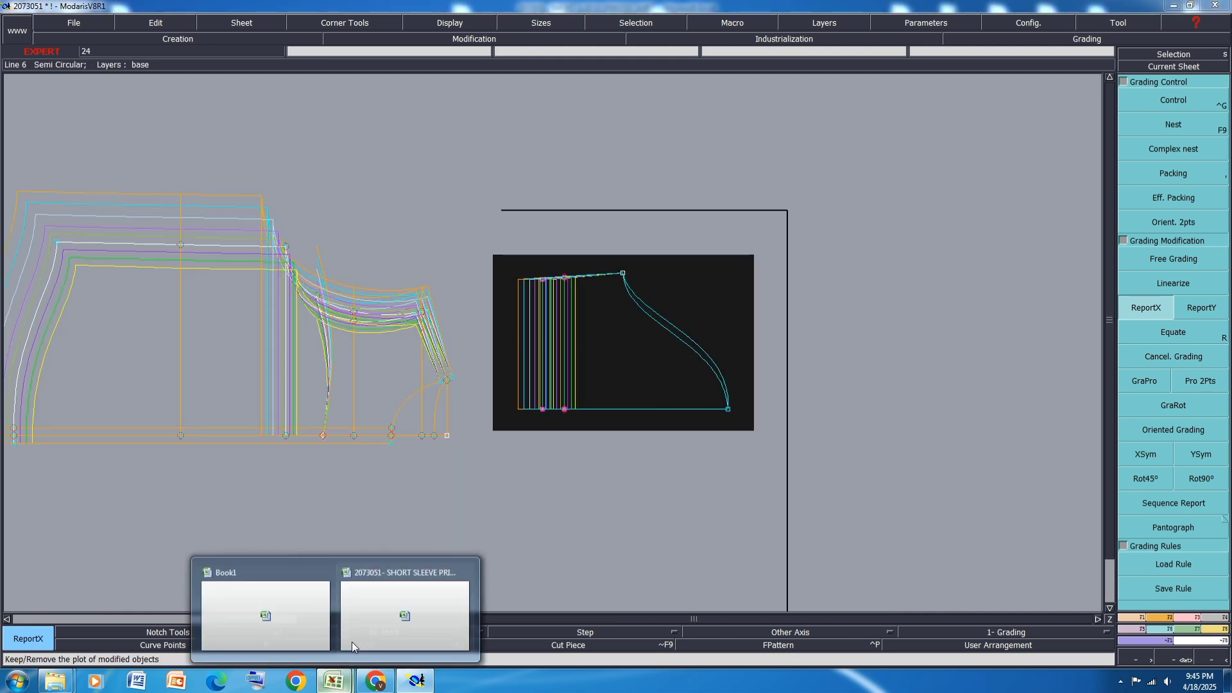
left_click(352, 642)
left_click(21, 320)
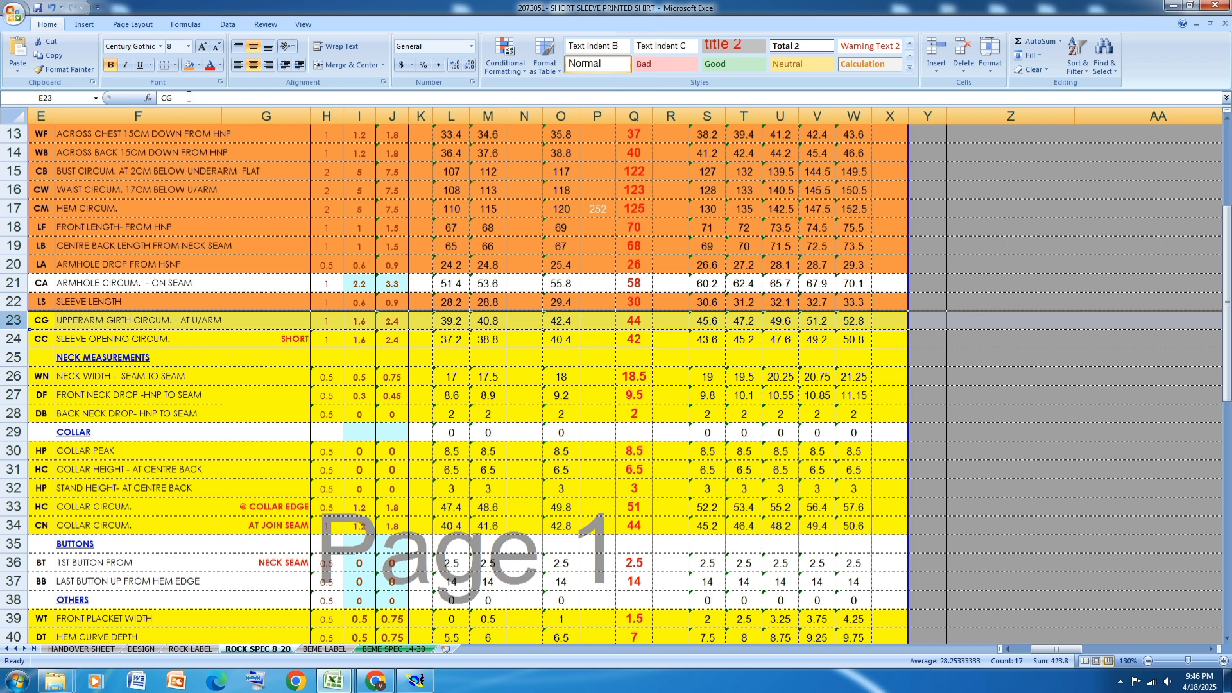
Switch back to Modaris and grade the sleeve's underarm point with ddy 0.8 for the steps from size 8 to 18
left_click(418, 679)
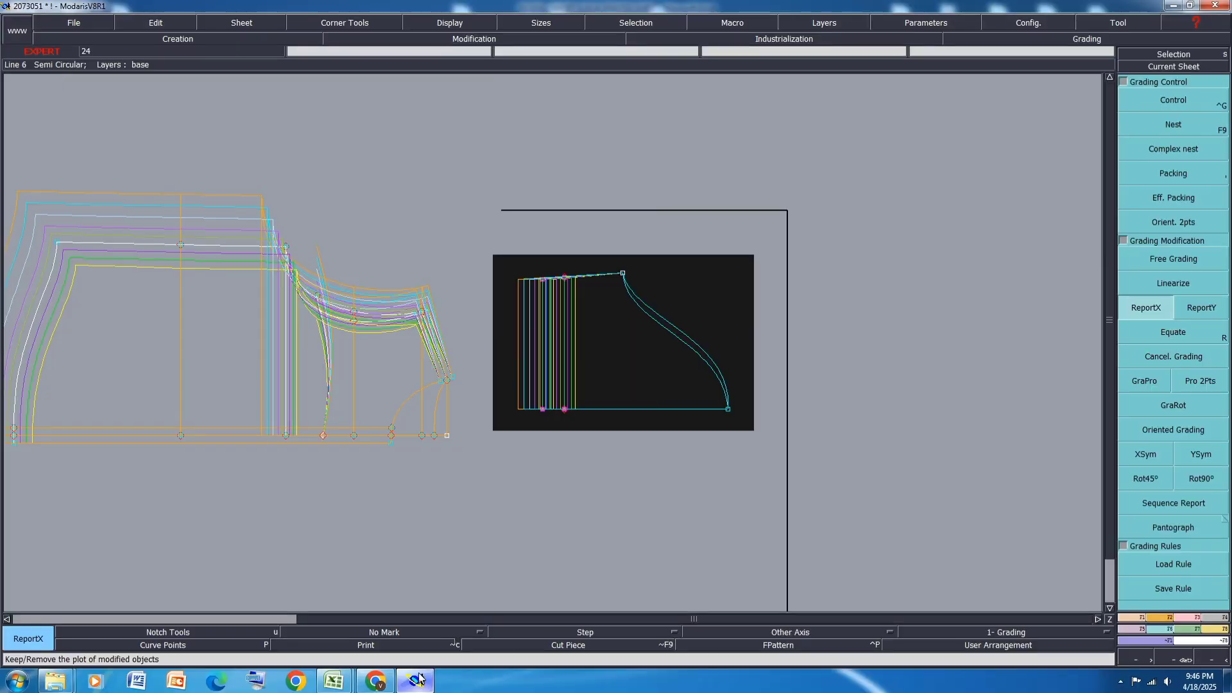
left_click(1202, 99)
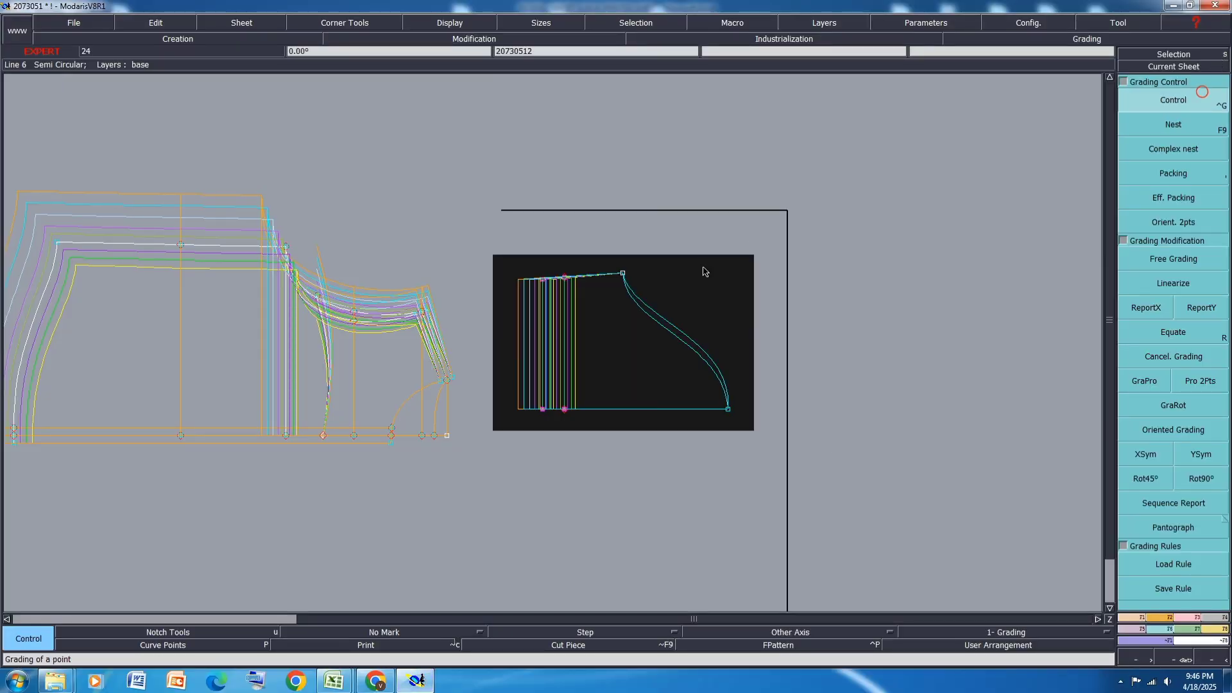
left_click(622, 274)
left_click_drag(1095, 71, 1095, 148)
type("0.8")
key("Return")
Set the sleeve underarm point's ddy grading to 1.2 for the steps from size 18 to 24
type("1")
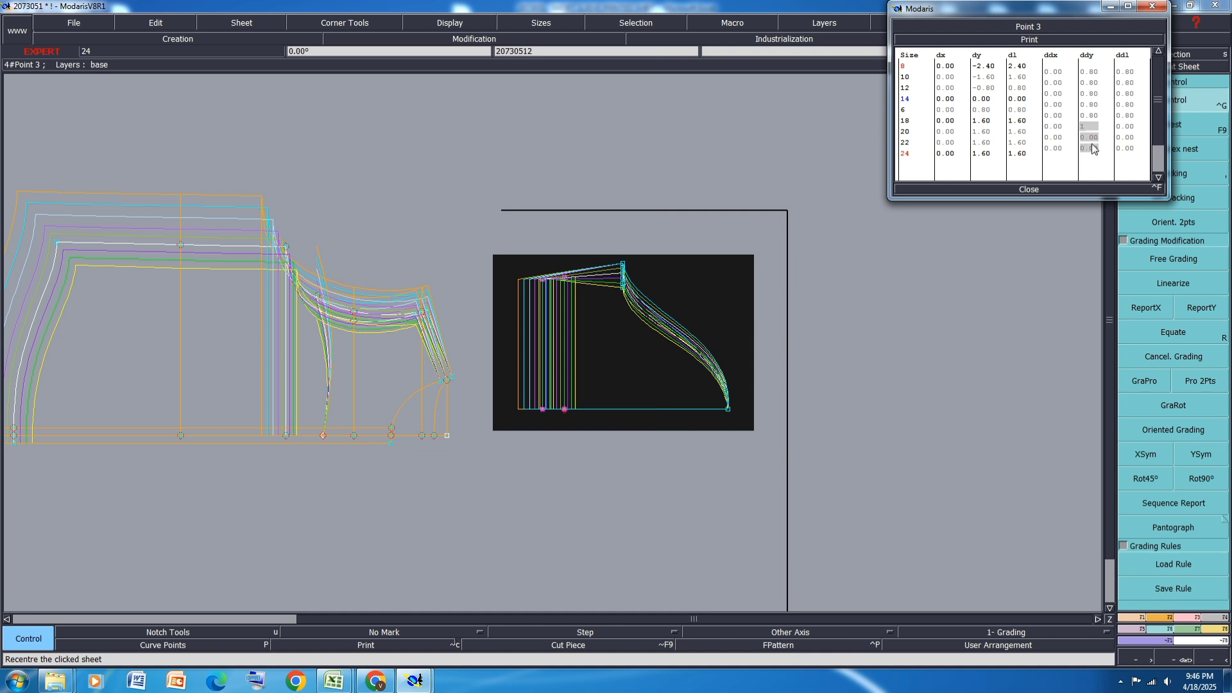
type(".2")
key("Return")
left_click(1029, 189)
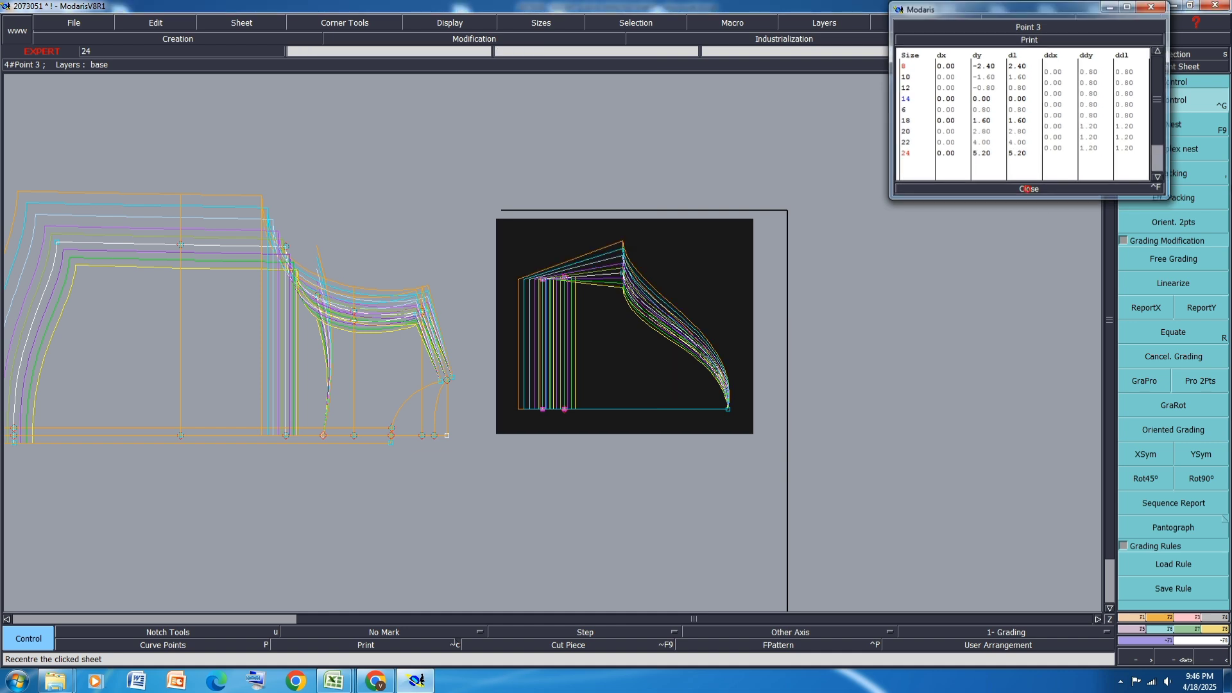
Switch to Excel and fill the sleeve opening circumference row with orange
mouse_move(333, 681)
left_click(373, 607)
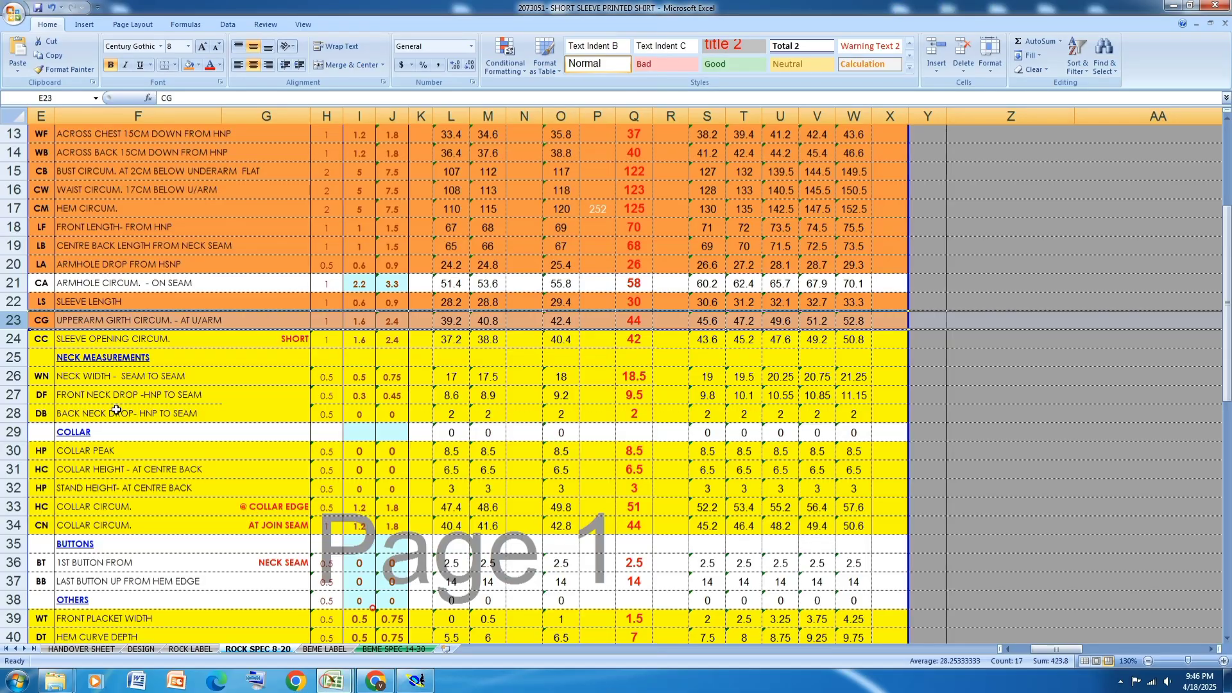
left_click(20, 339)
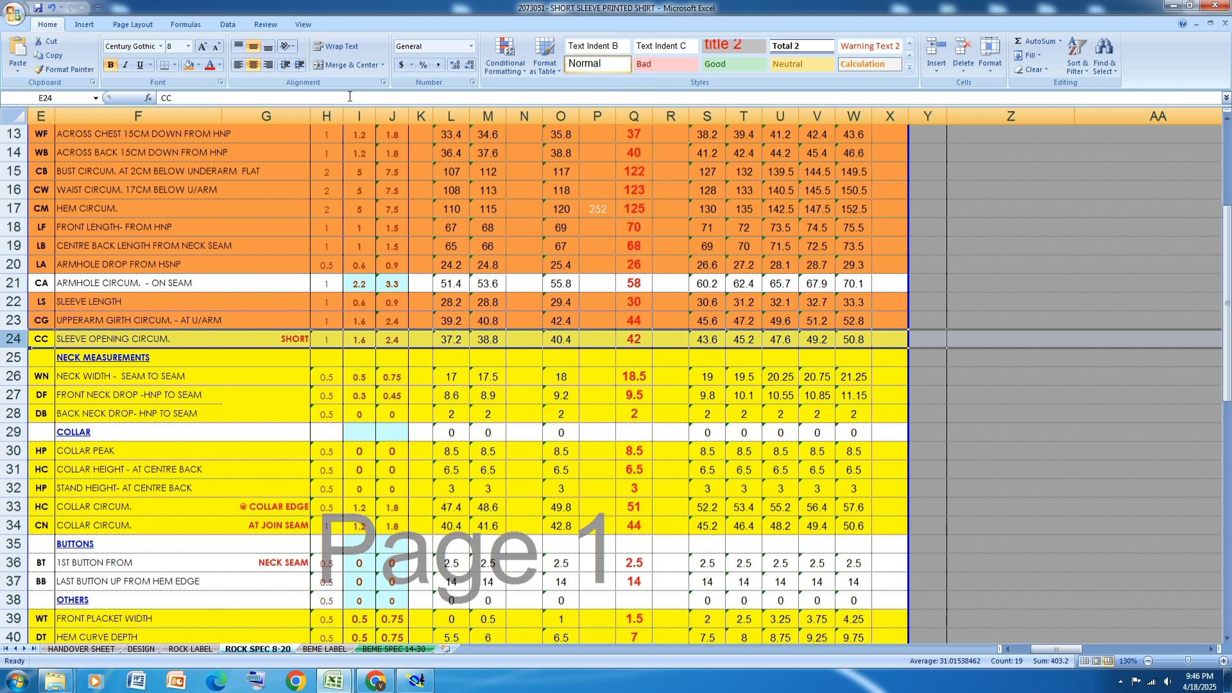
left_click(188, 65)
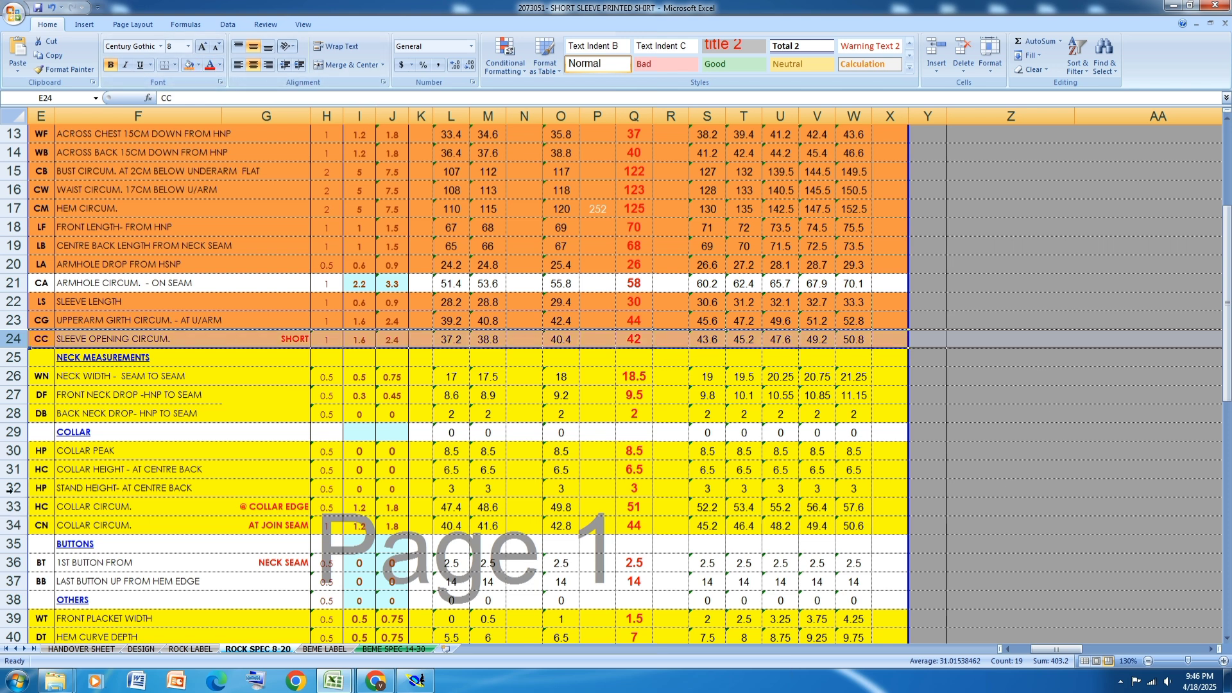
Switch back to Modaris and report the sleeve underarm point's Y grading to the upper ends of the hem line and inner hem line
left_click(431, 686)
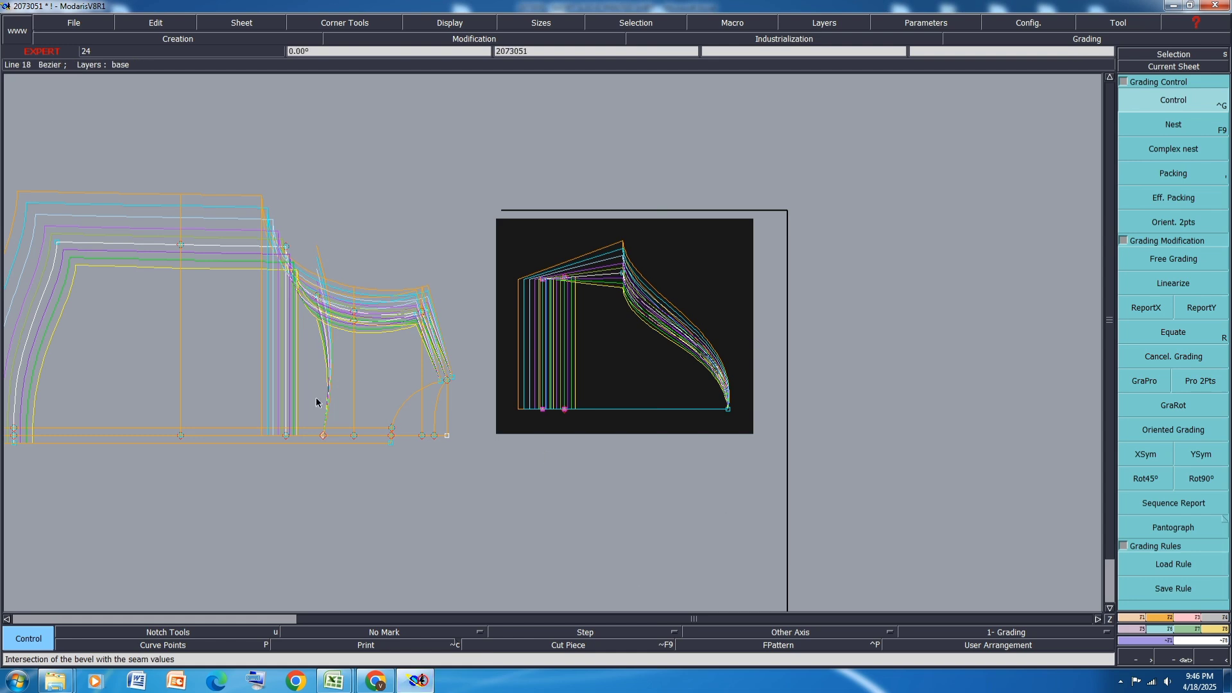
left_click(1194, 305)
left_click_drag(630, 225, 524, 304)
left_click(629, 274)
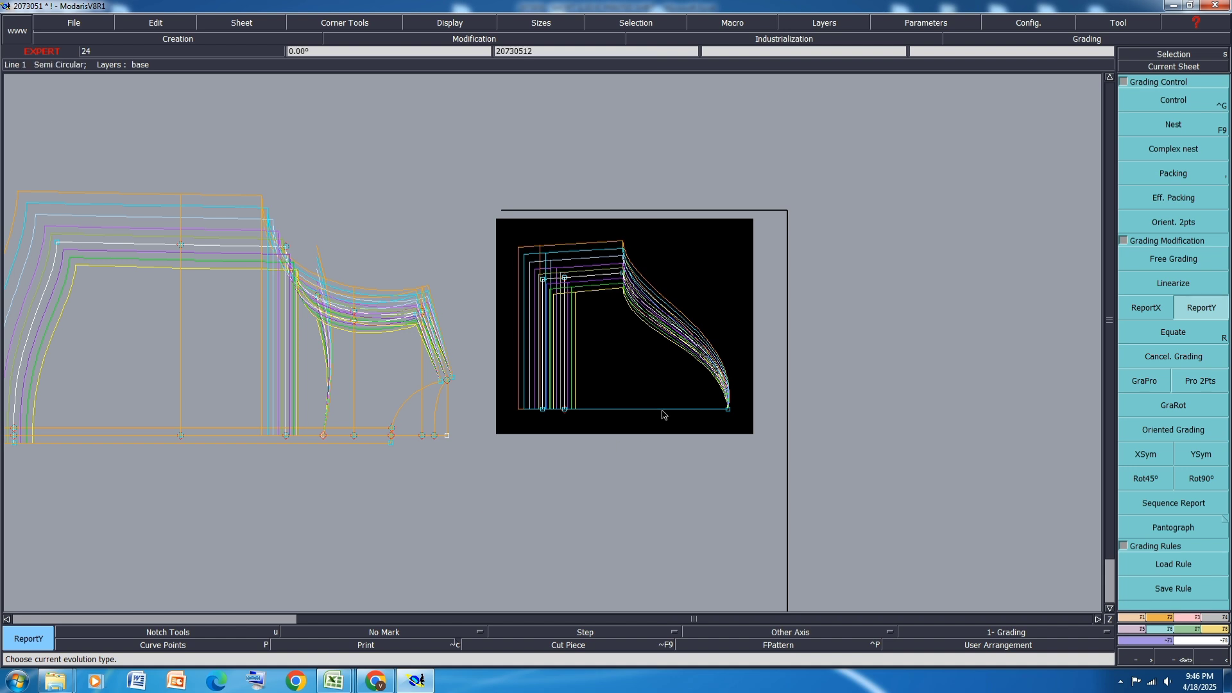
Set the sleeve underarm point's ddx grading to -0.5 for all steps from size 8 to 24, and save the model
left_click(1175, 102)
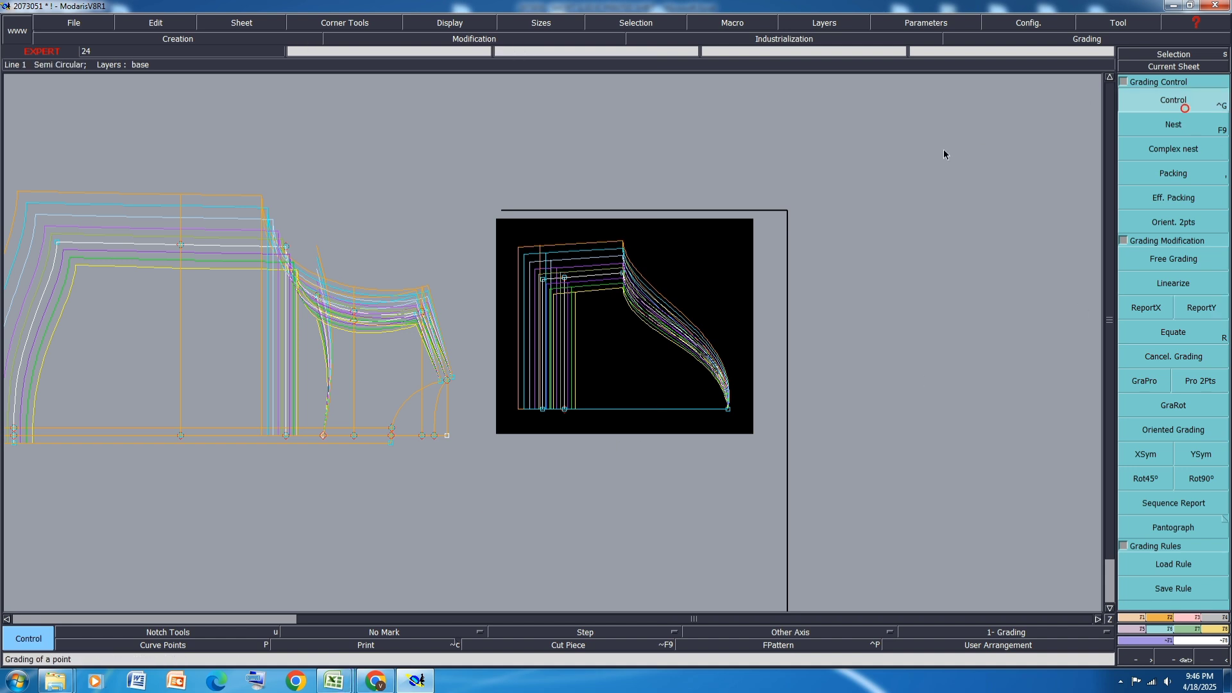
left_click(622, 272)
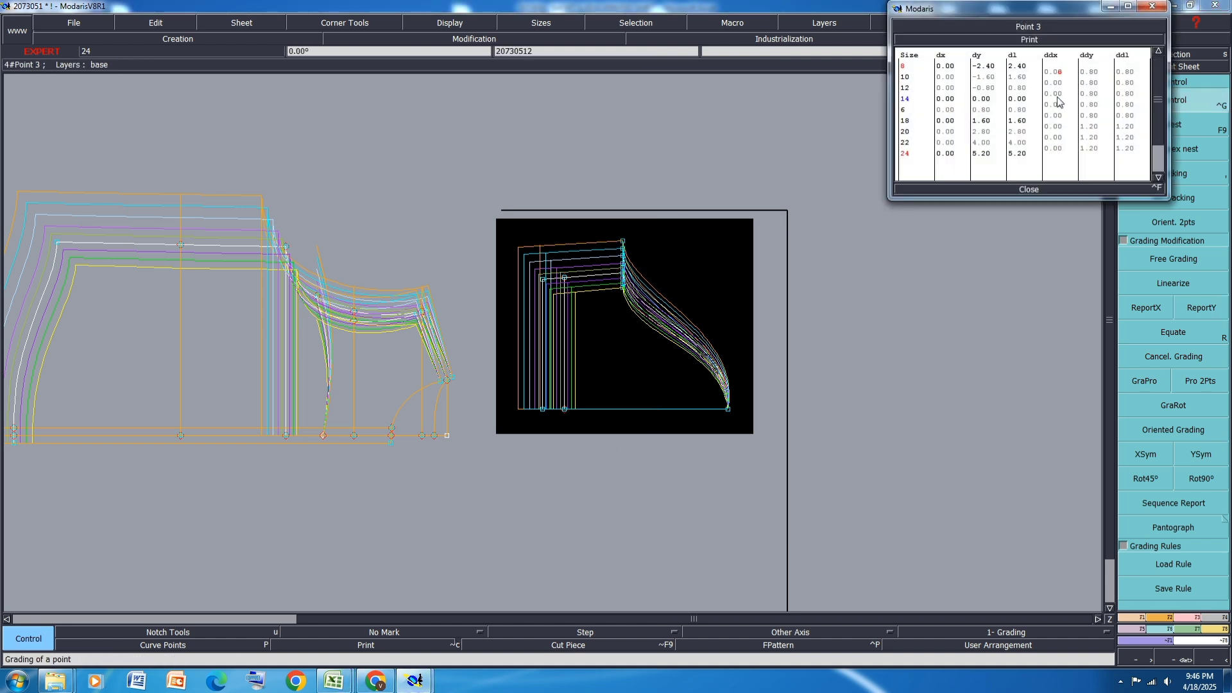
left_click_drag(1054, 71, 1060, 148)
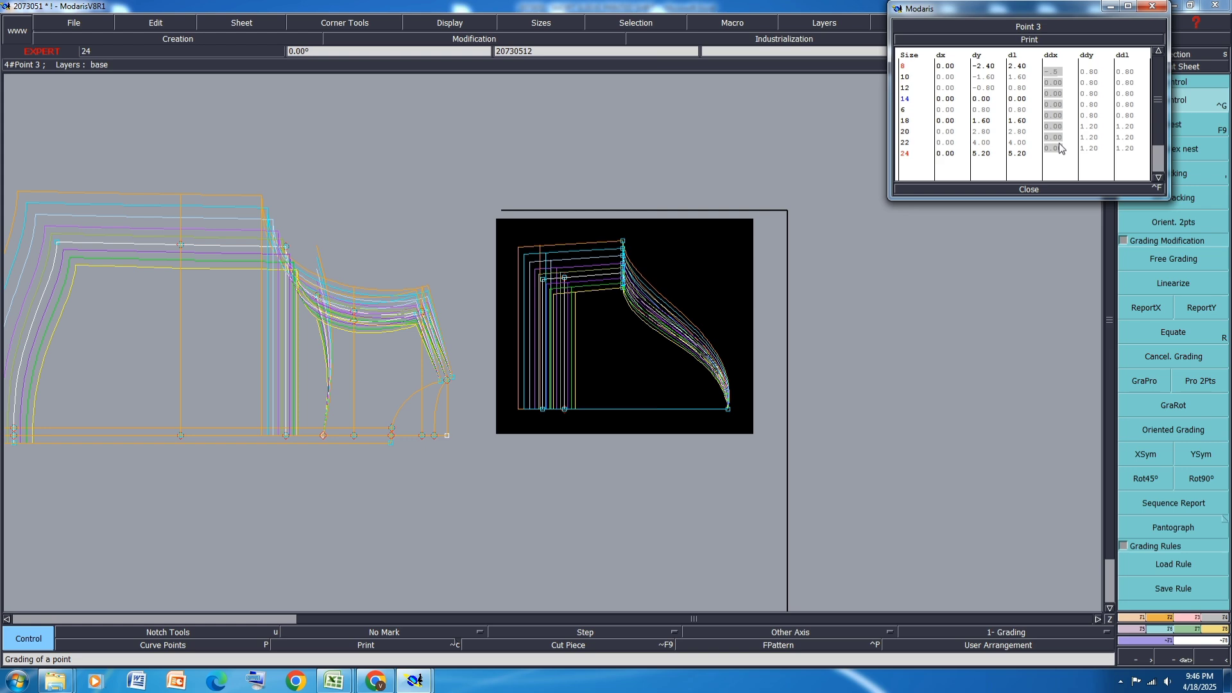
type("-.5")
key("Return")
left_click(1030, 189)
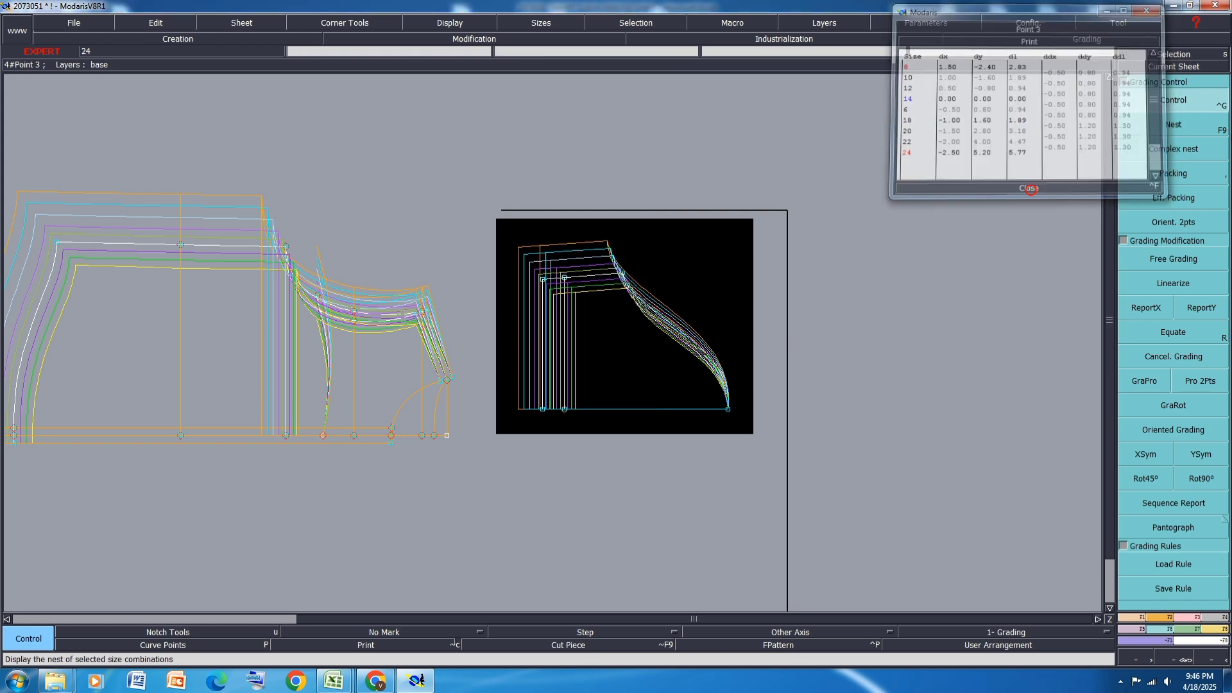
key("ctrl+s")
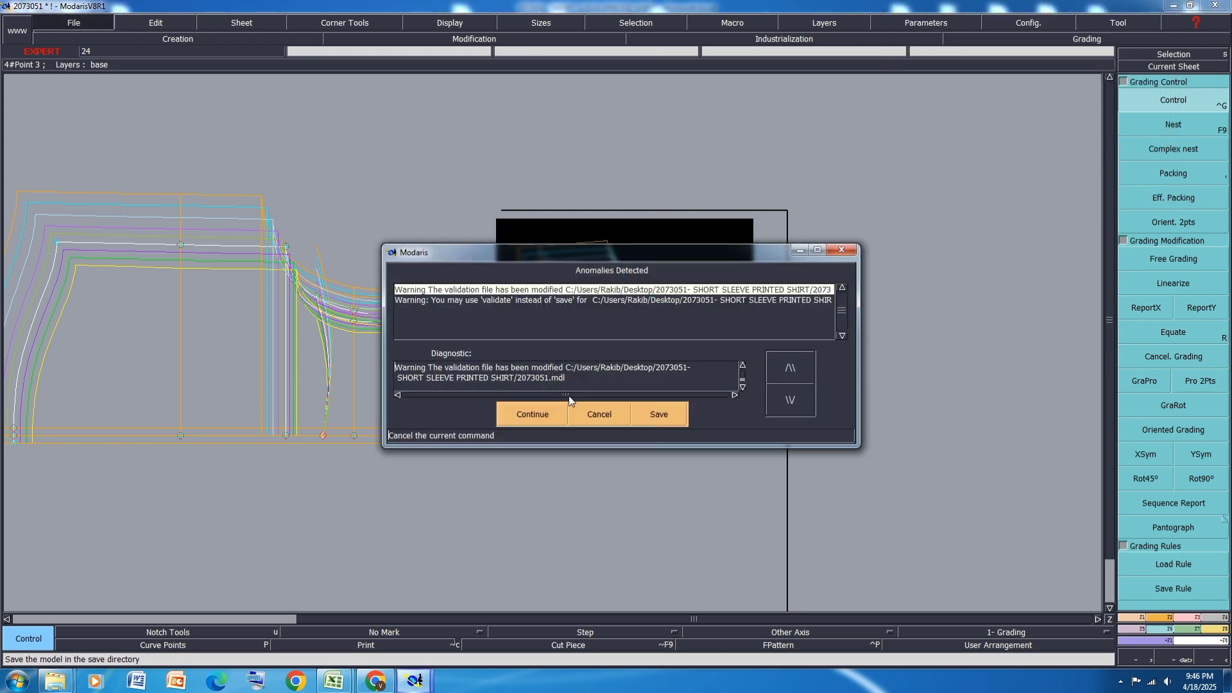
left_click(535, 414)
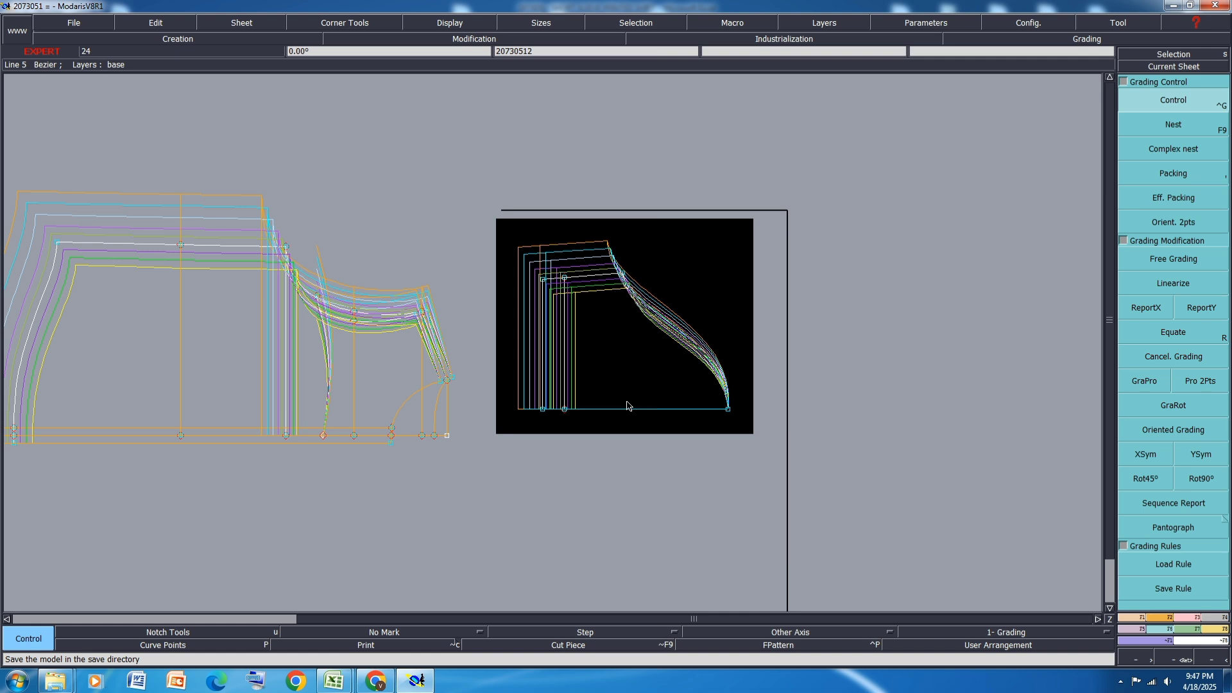
Select all the sheets and turn off their graded nest display
key("ctrl+a")
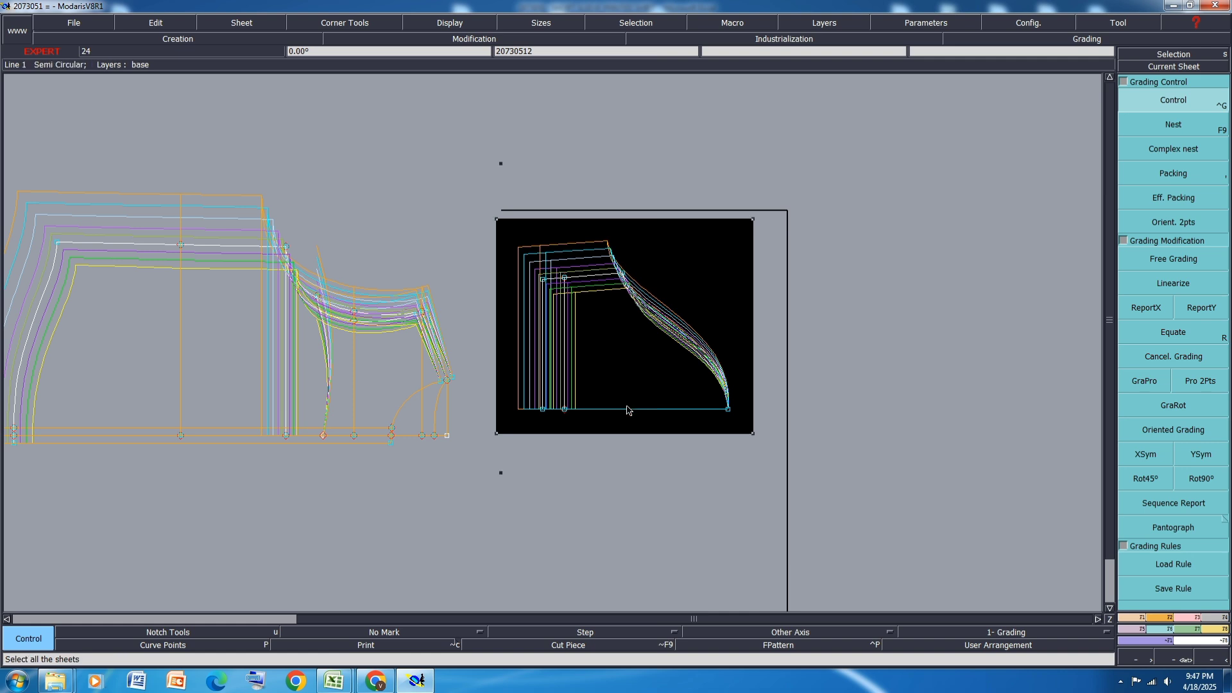
key("F9")
scroll(684, 424, "up", 1)
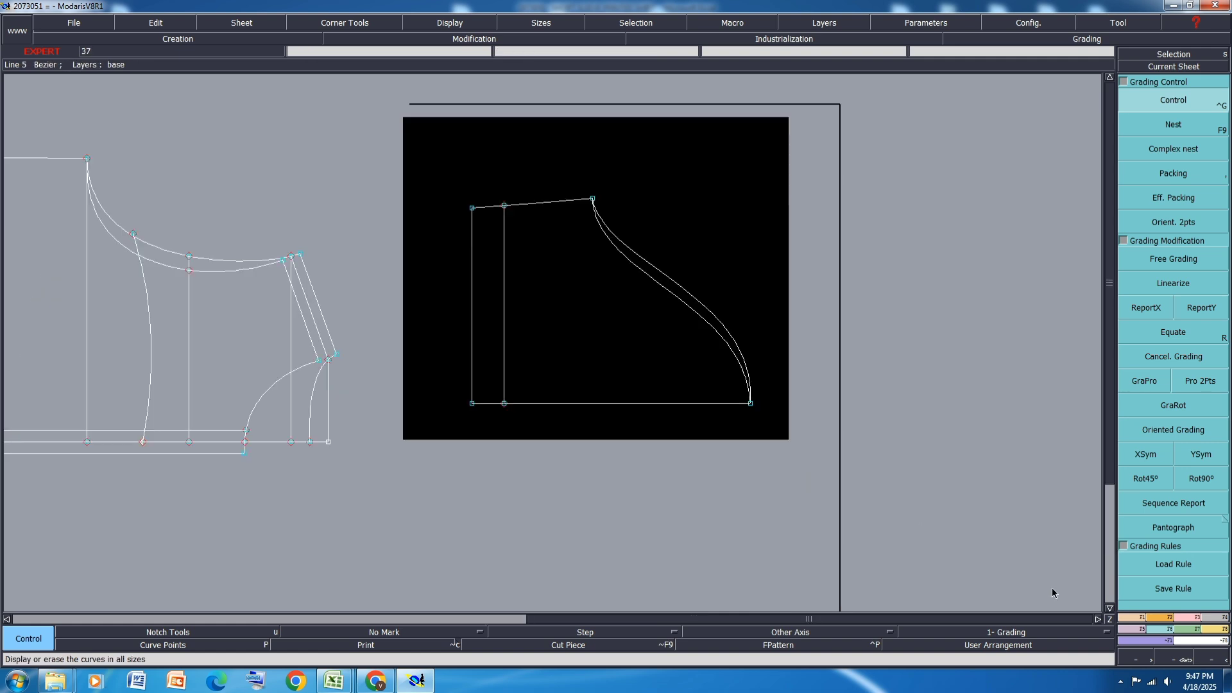
Create a symmetry axis on the sleeve's centre line, starting from the sleeve cap point
left_click(1135, 620)
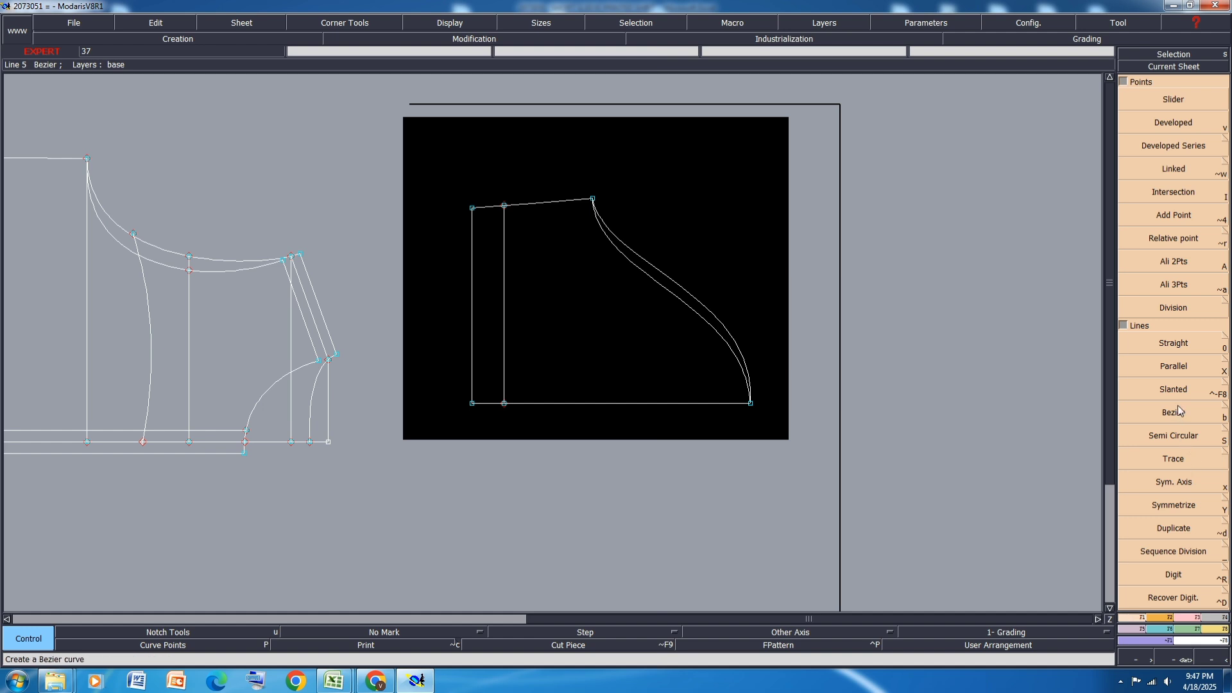
left_click(1180, 480)
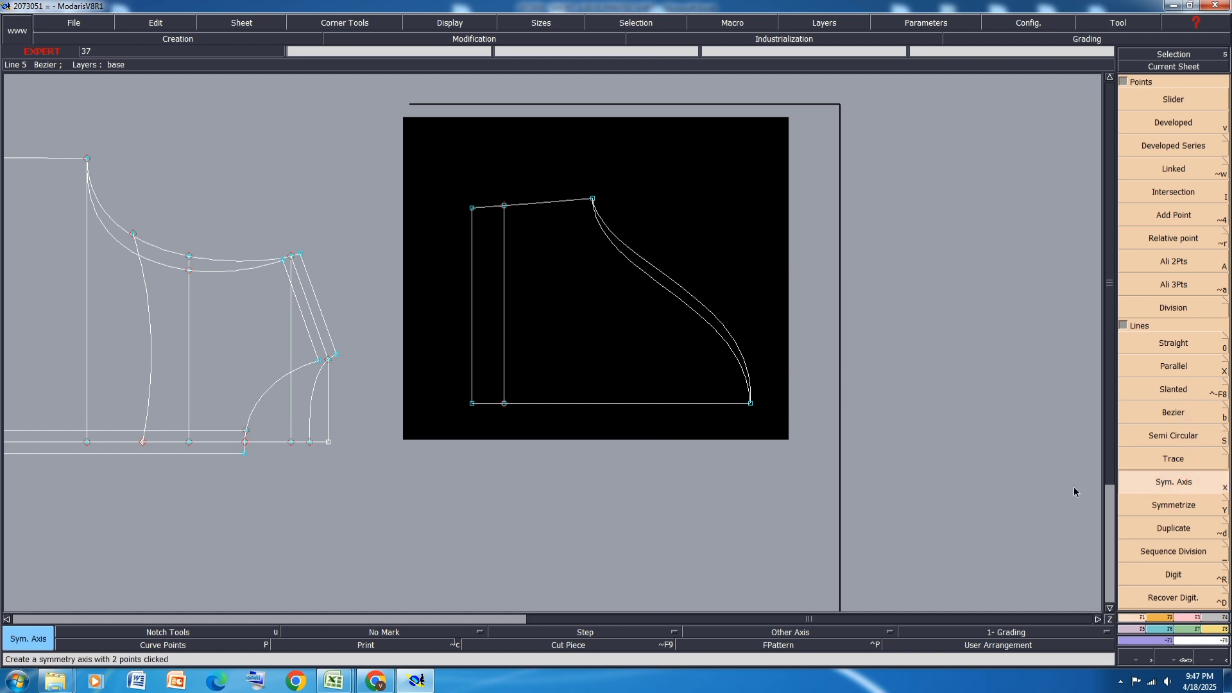
left_click(751, 403)
left_click(709, 403)
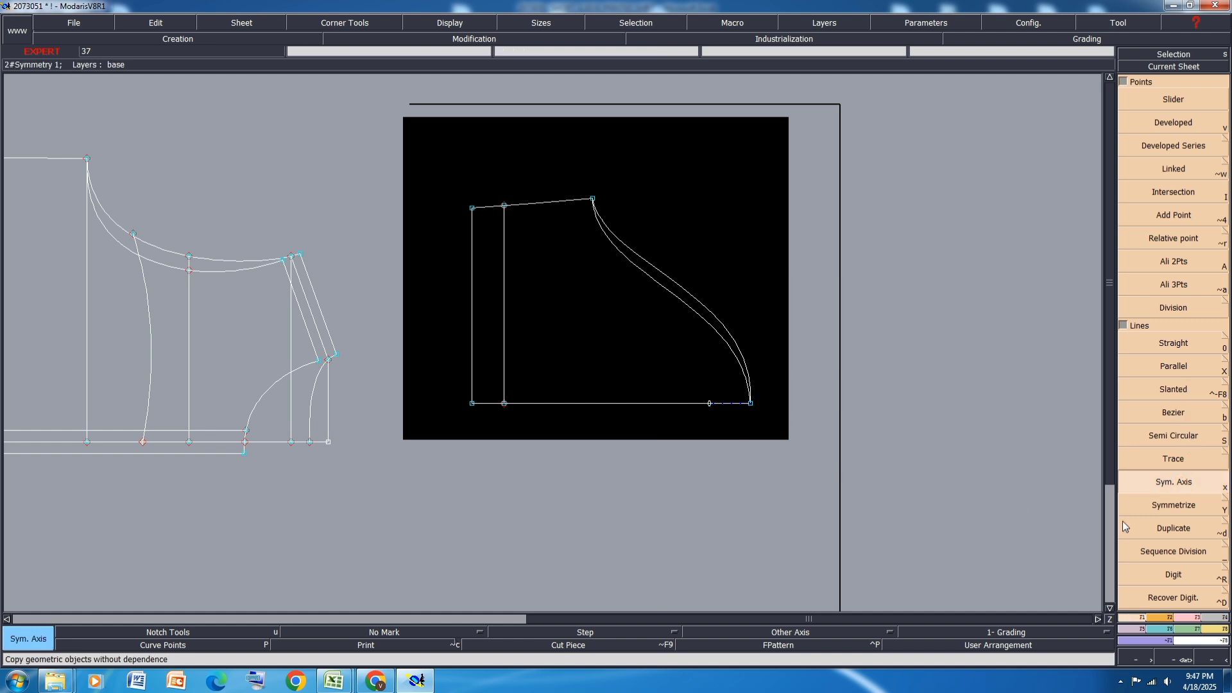
Symmetrize the outer sleeve cap curve, the hem line, the inner hem line and the underarm seam across the symmetry axis
left_click(1173, 506)
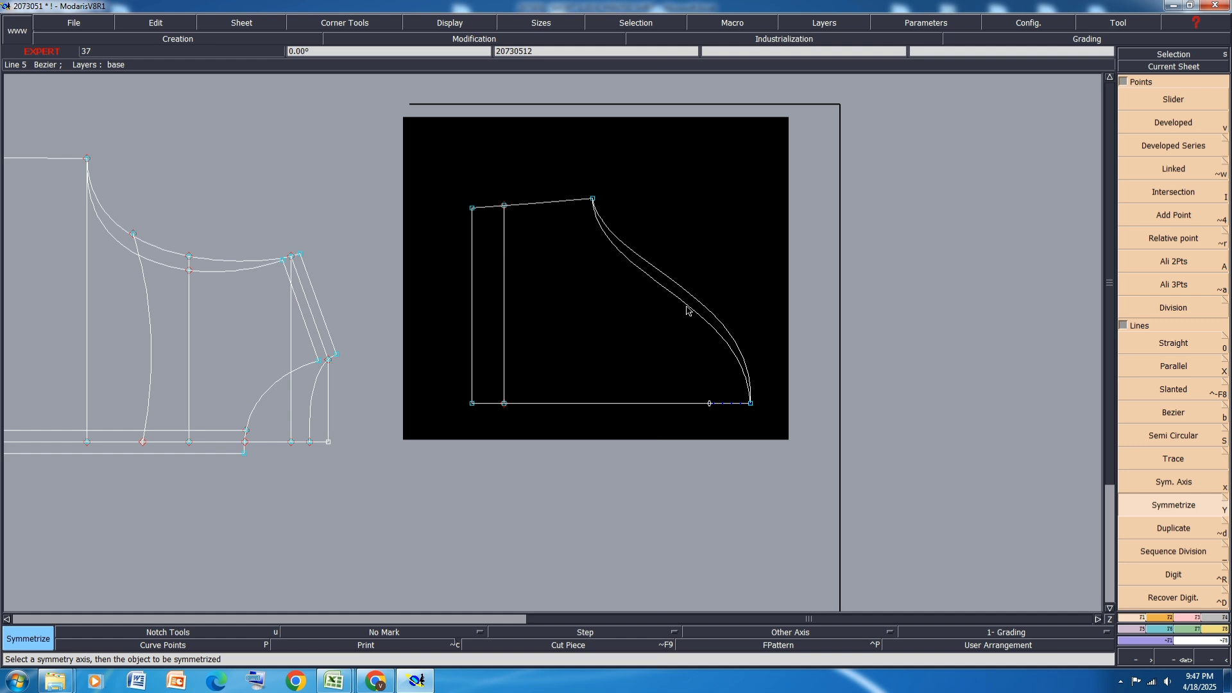
left_click(698, 304)
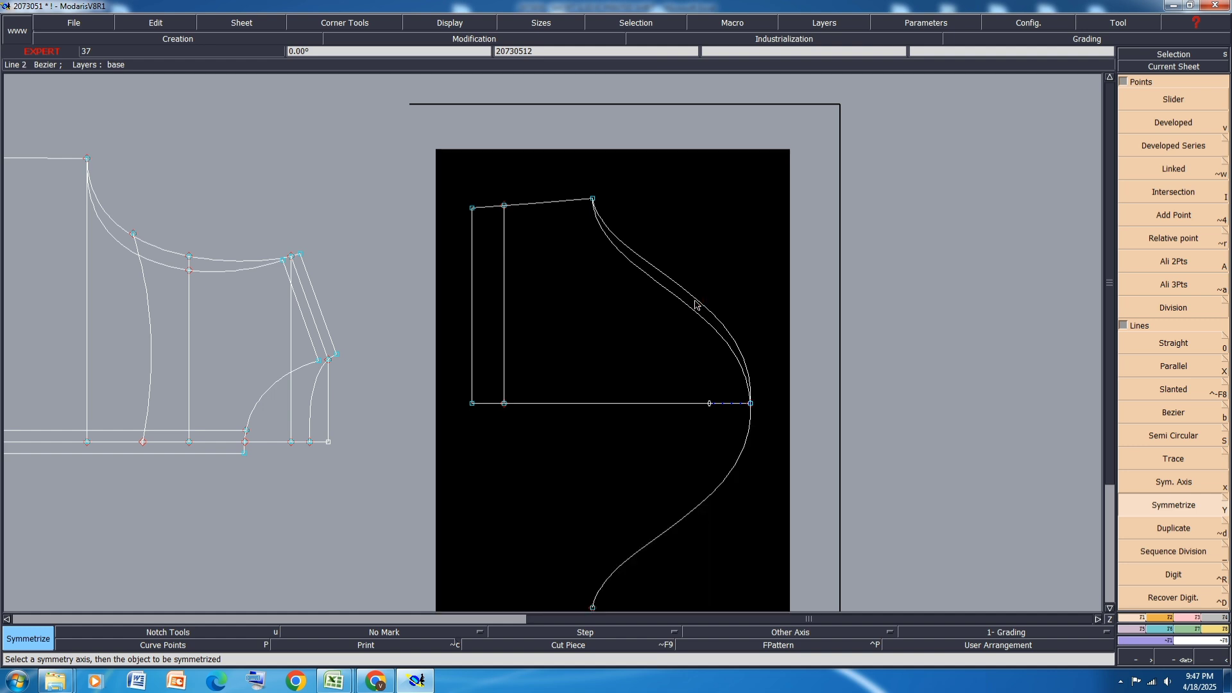
left_click(473, 332)
left_click(504, 336)
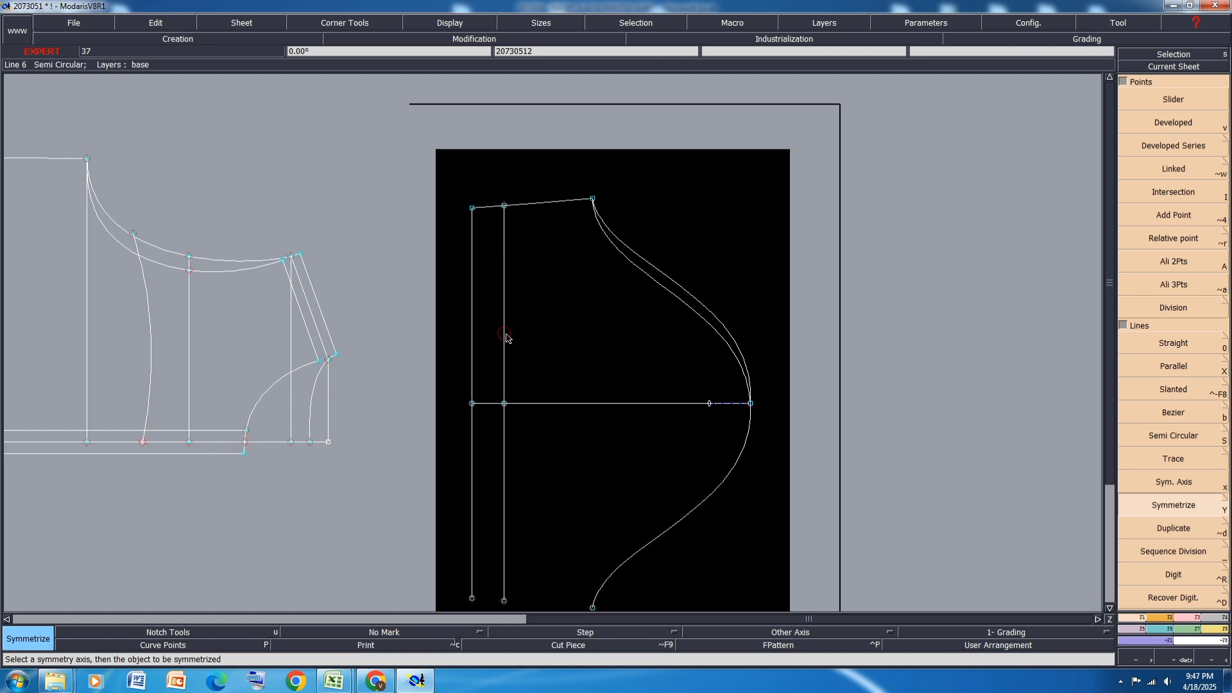
left_click(561, 201)
scroll(584, 180, "down", 2)
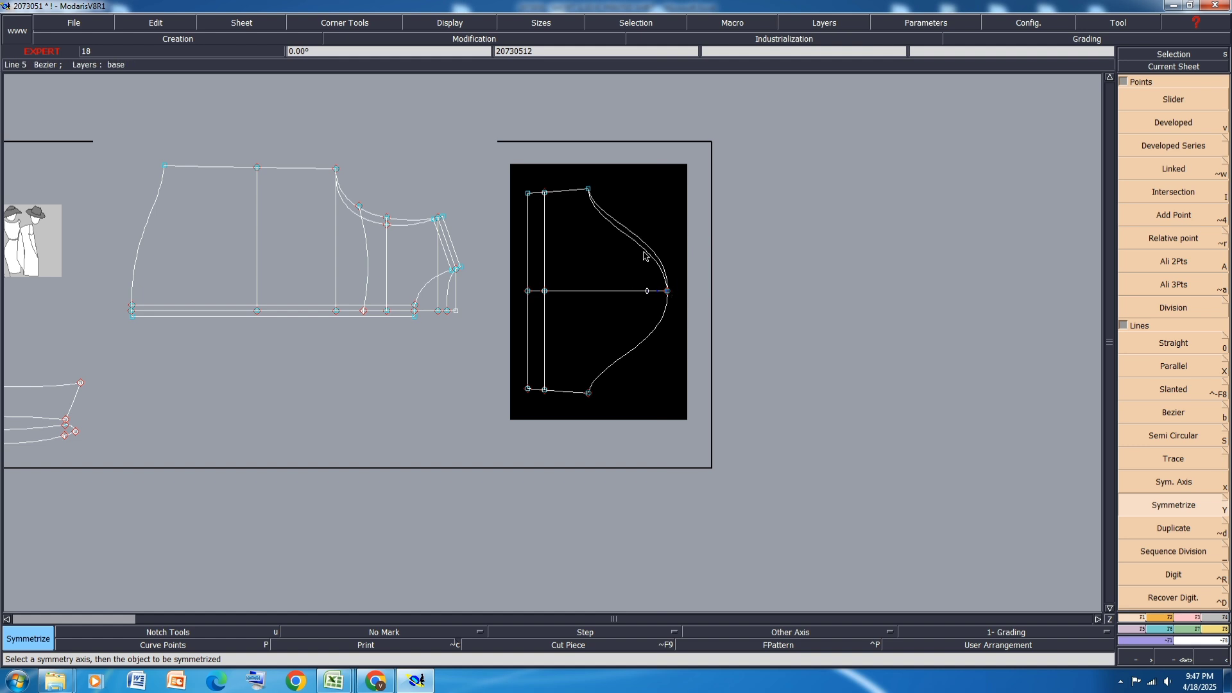
Delete the outer cap curve from the original upper half of the sleeve
scroll(647, 245, "up", 1)
key("Delete")
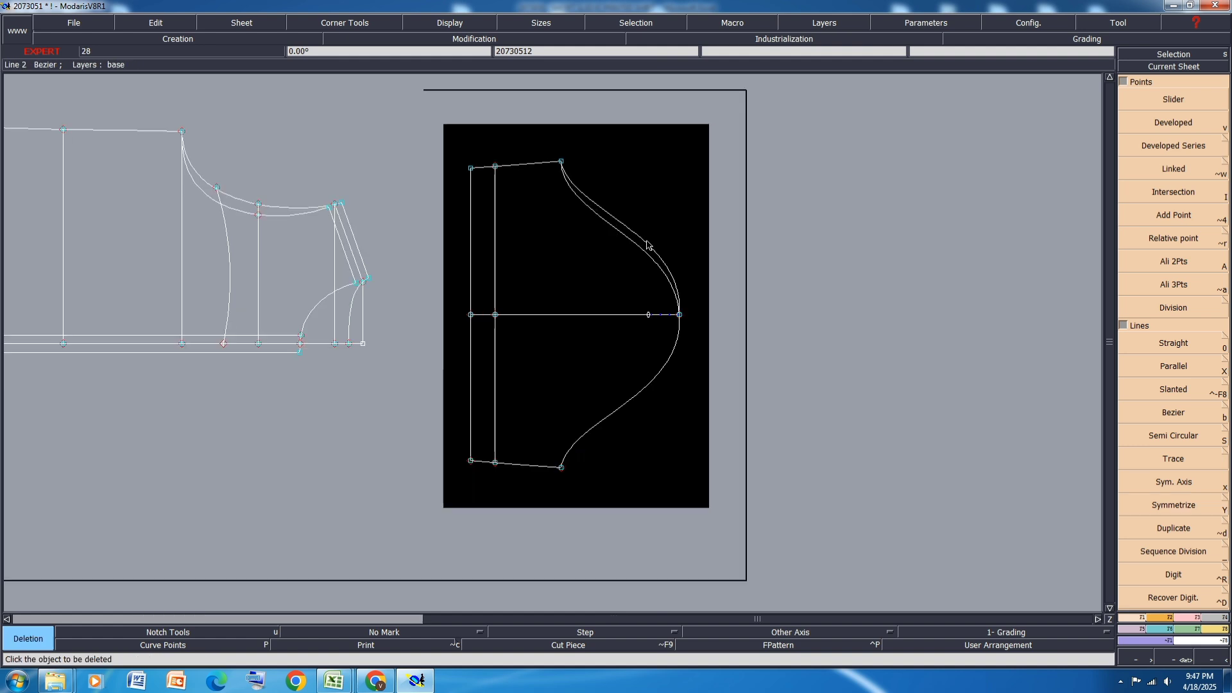
left_click(647, 245)
Delete the sleeve's centre line and erase the symmetry axis
scroll(690, 320, "up", 4)
scroll(665, 313, "down", 1)
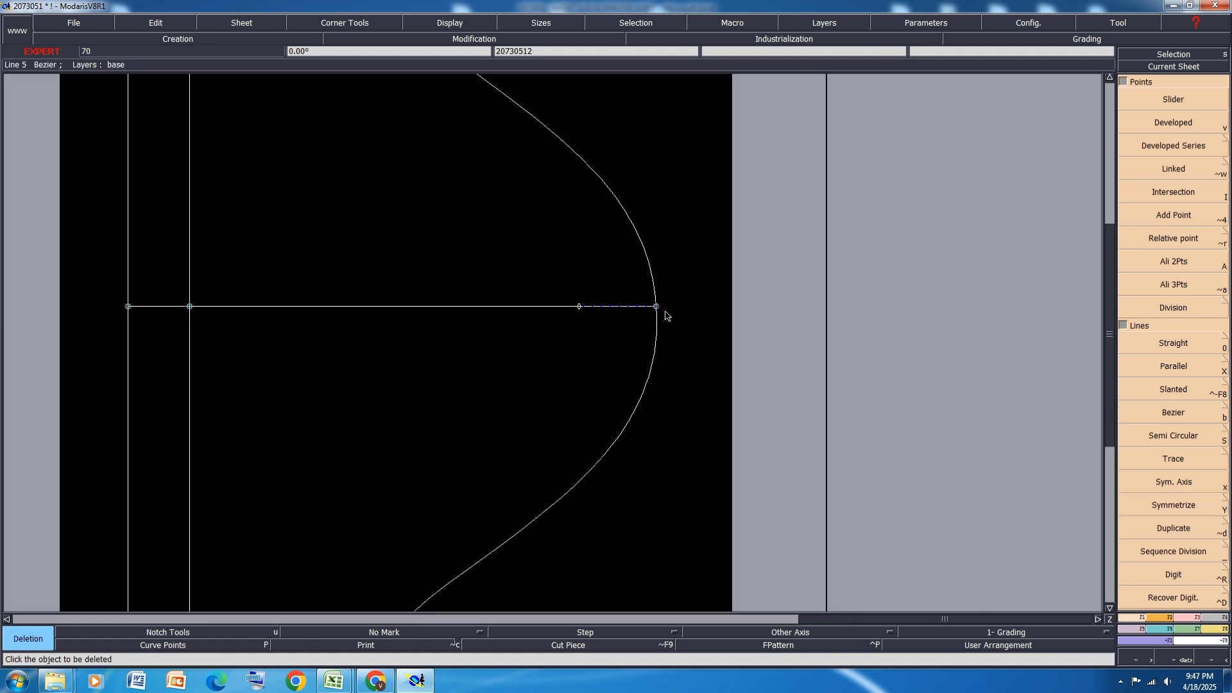
left_click(568, 308)
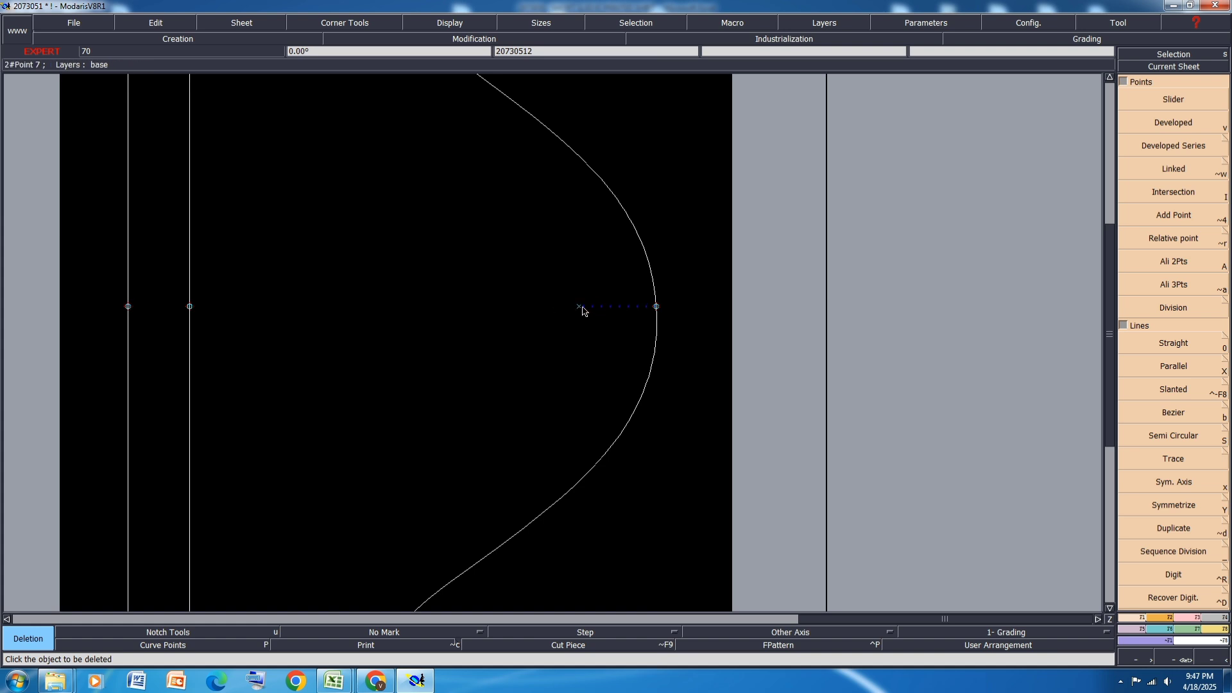
key("BackSpace")
left_click(582, 307)
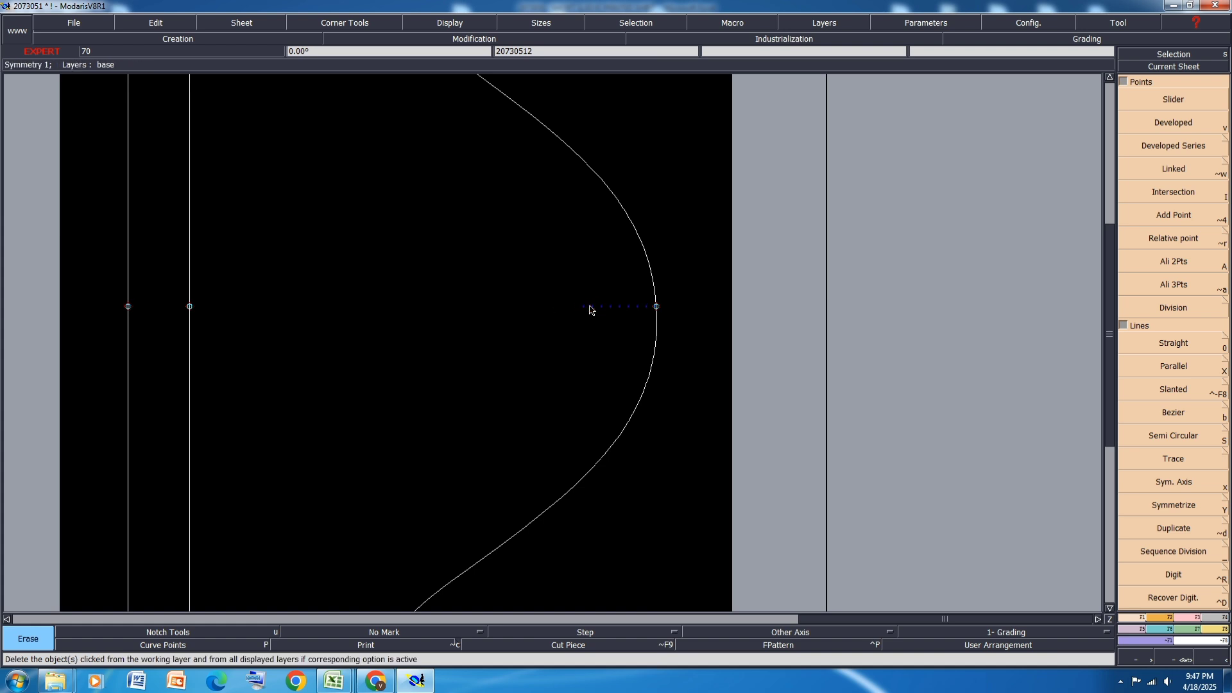
left_click(588, 307)
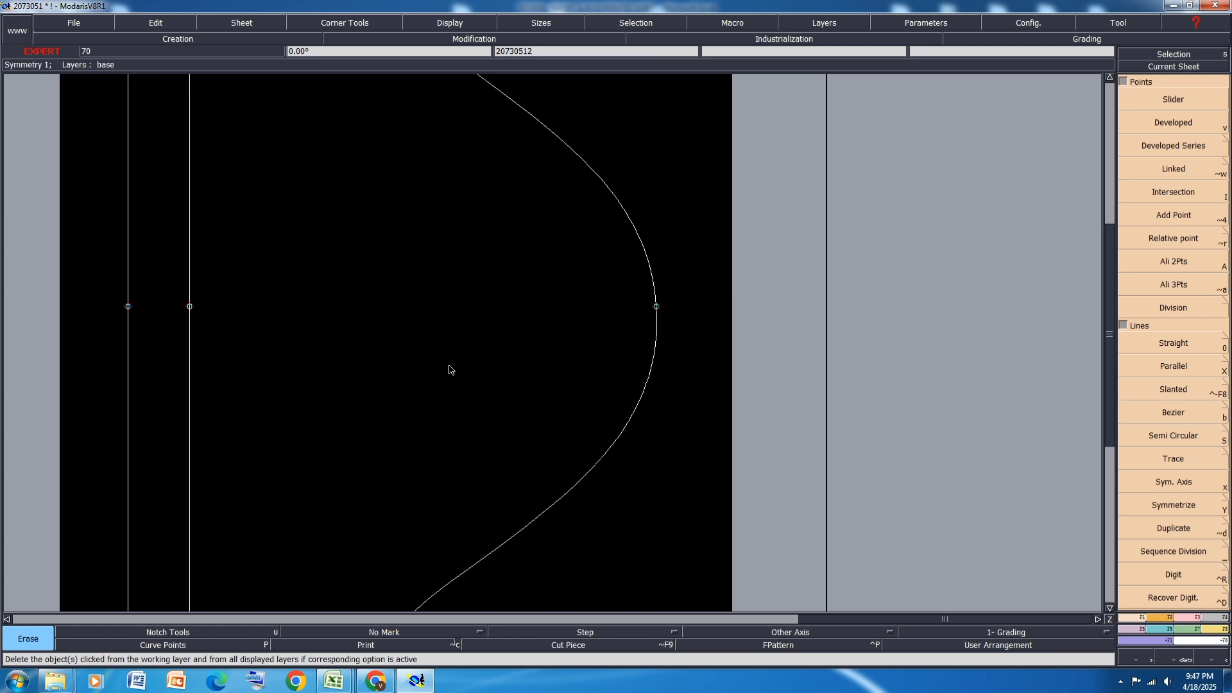
Attach the coincident points at the sleeve cap, the middles of both hem lines, the lower hem corner and the lower underarm corner
left_click(1184, 623)
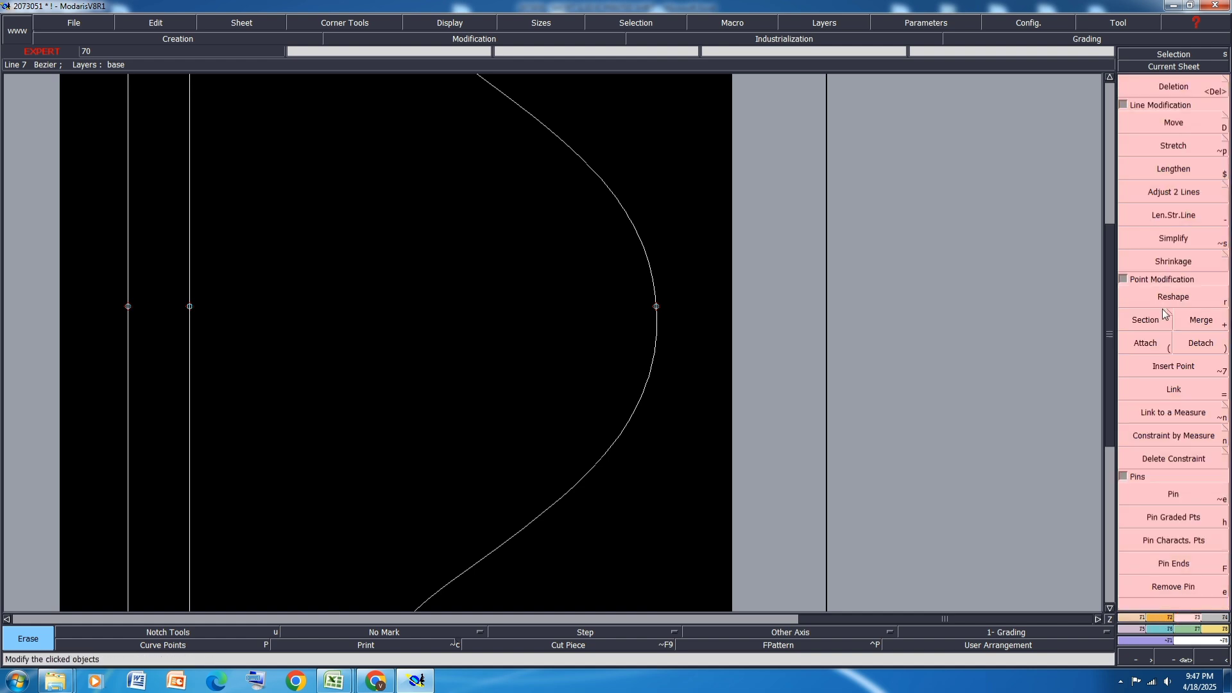
left_click(1155, 343)
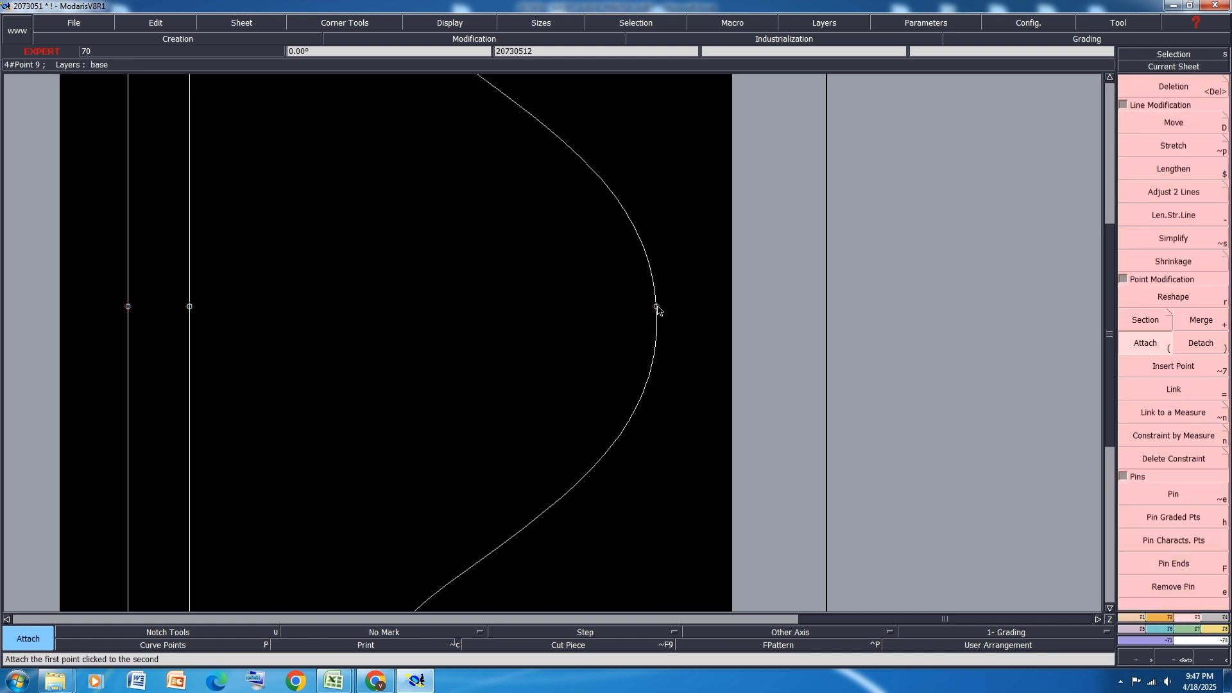
scroll(685, 294, "down", 1)
scroll(401, 299, "up", 1)
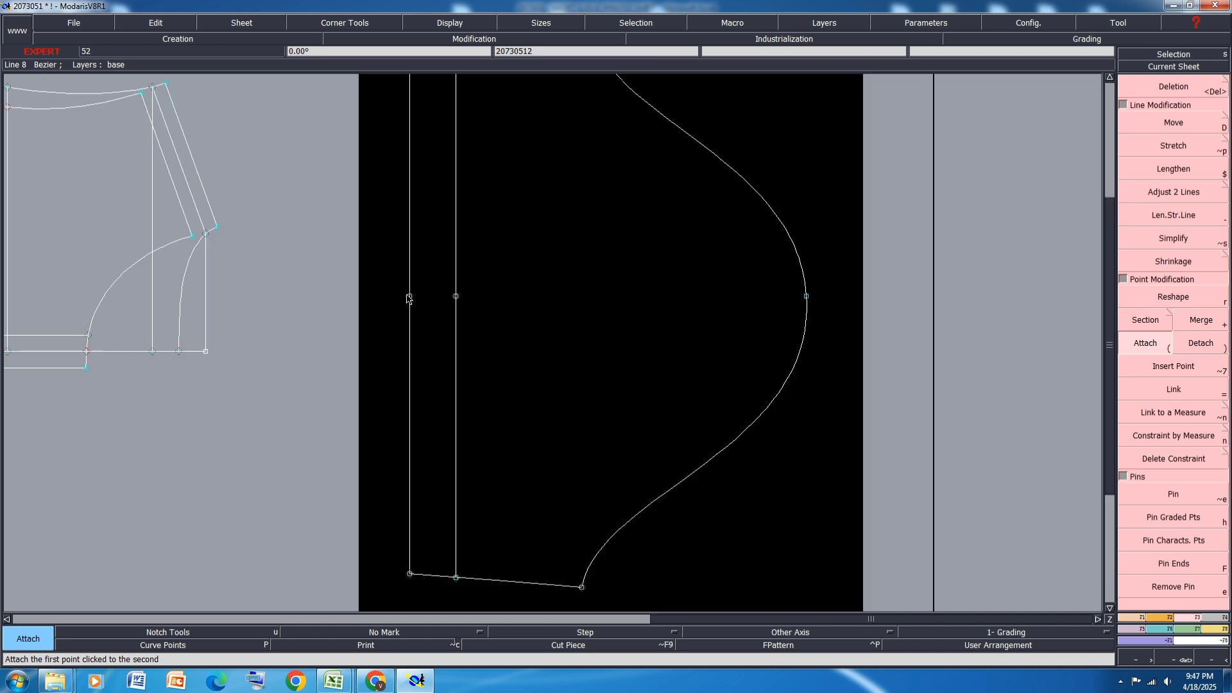
left_click(456, 297)
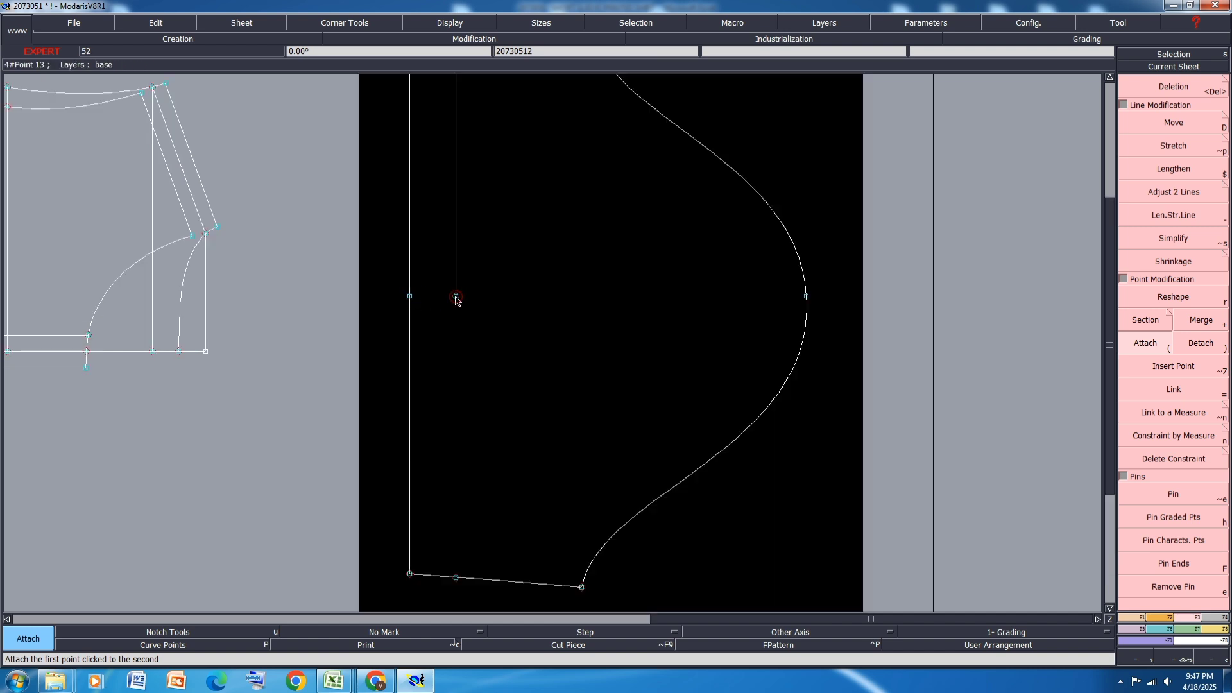
left_click(412, 572)
left_click(411, 569)
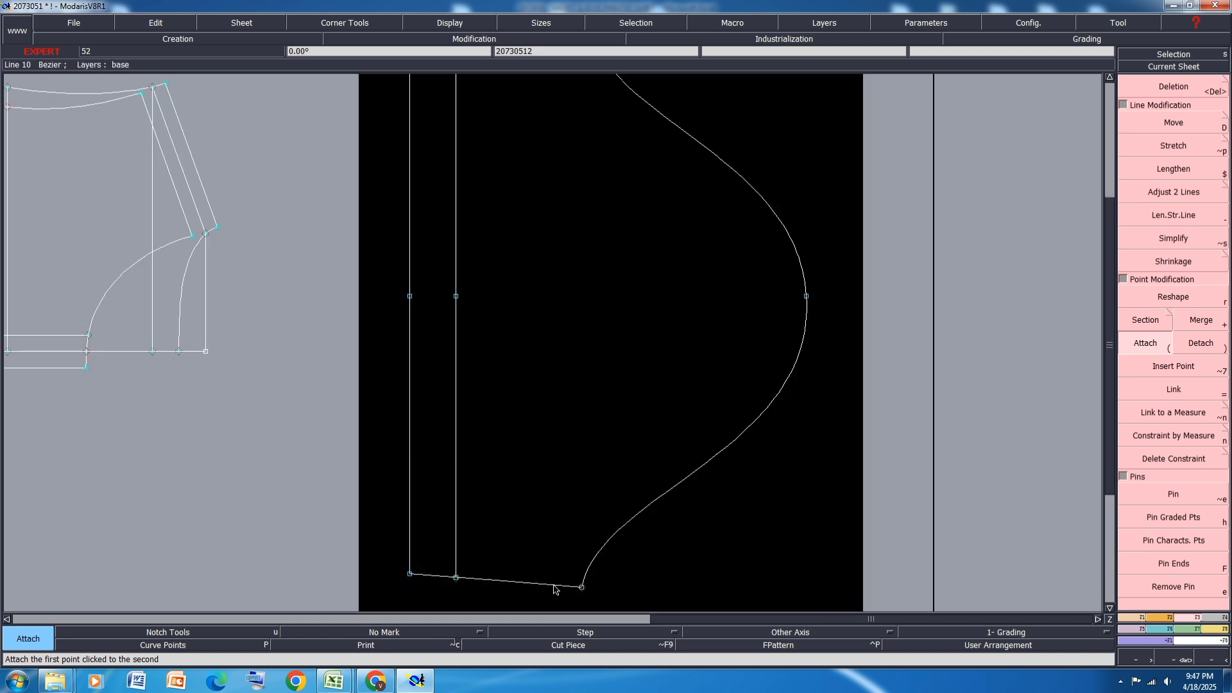
left_click(583, 587)
left_click(583, 587)
scroll(531, 515, "down", 2)
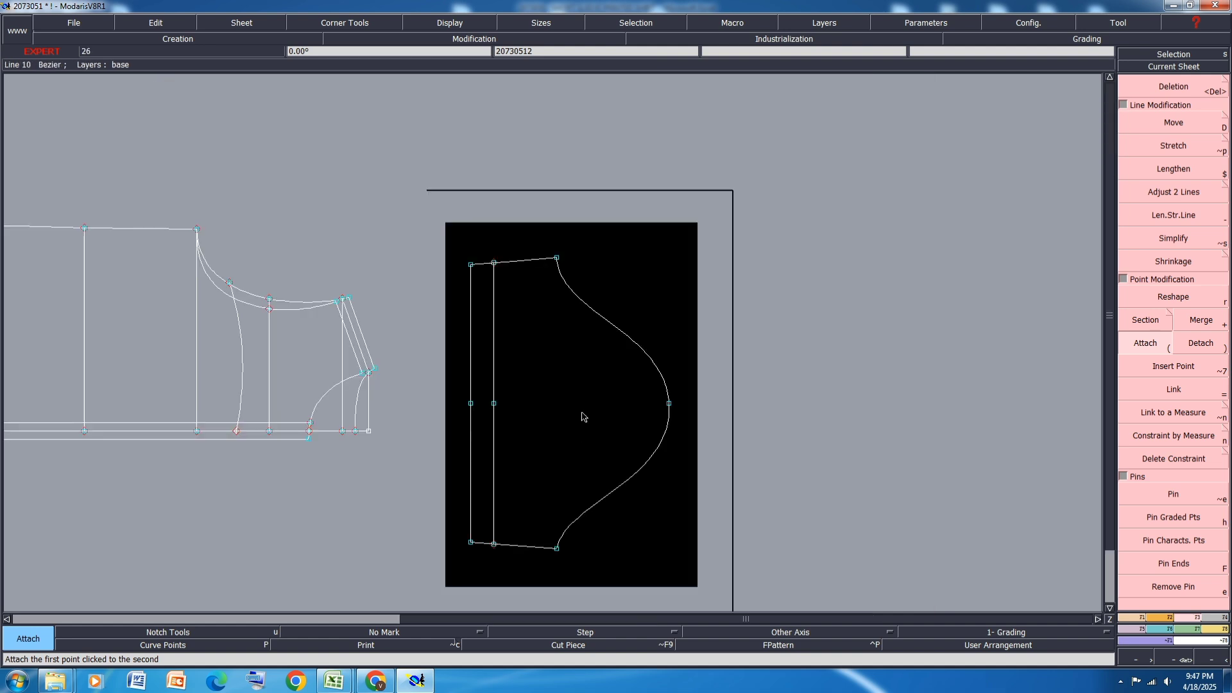
Draw a straight line across the sleeve from the upper underarm point to the lower underarm point
key("l")
left_click(557, 259)
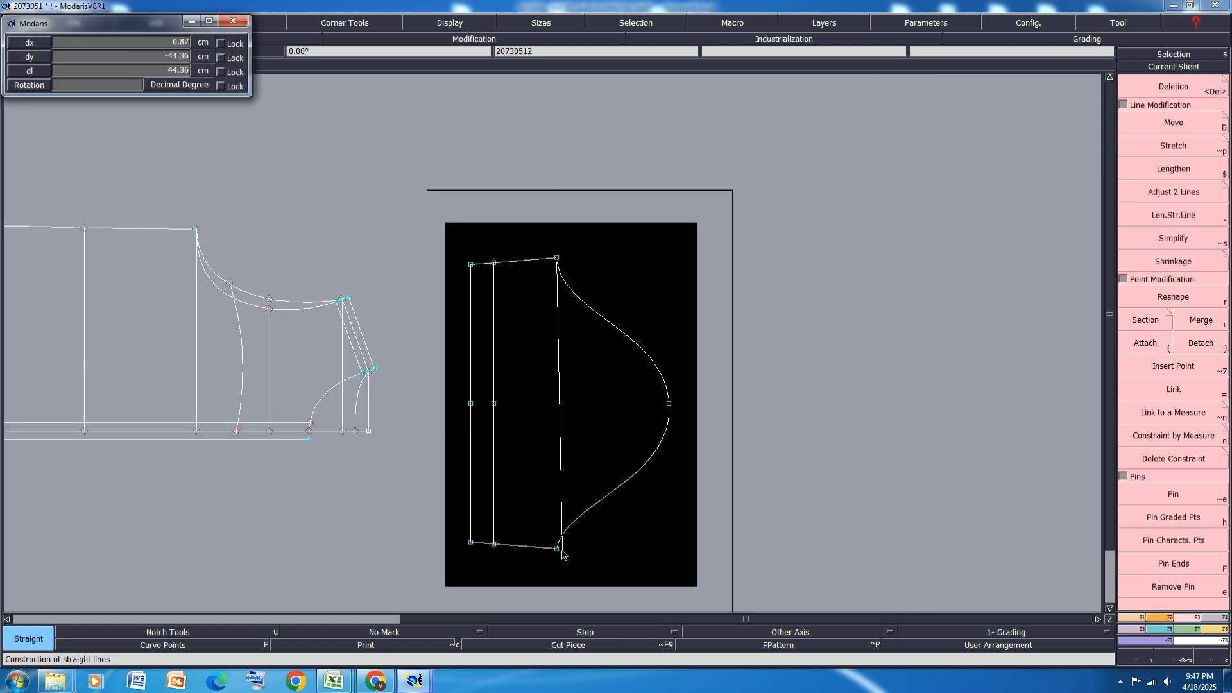
left_click(557, 548)
Merge the two sleeve cap curves at the cap point and save the model
key("plus")
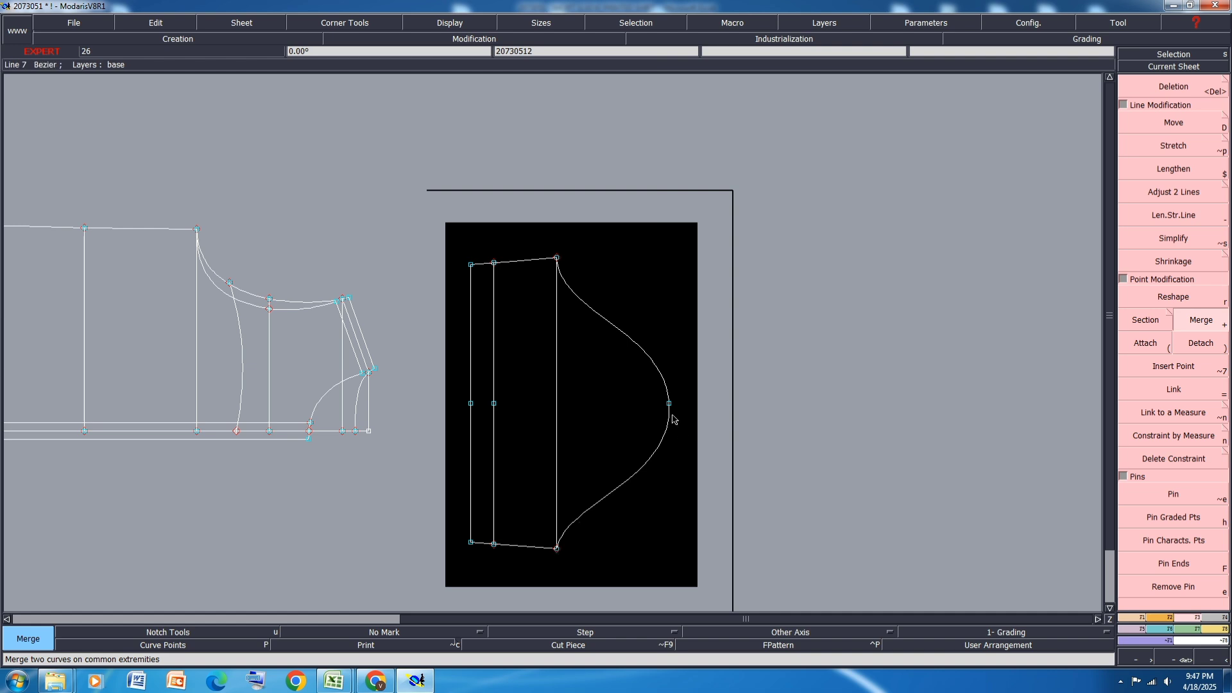
key("ctrl+s")
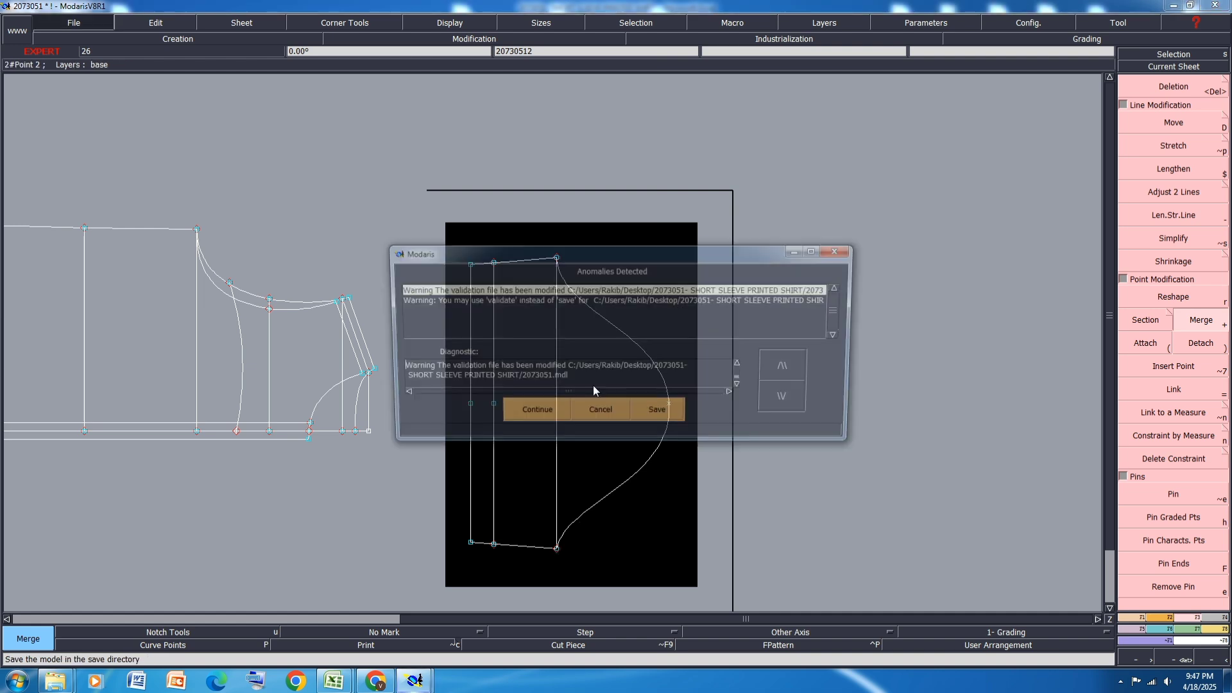
left_click(525, 415)
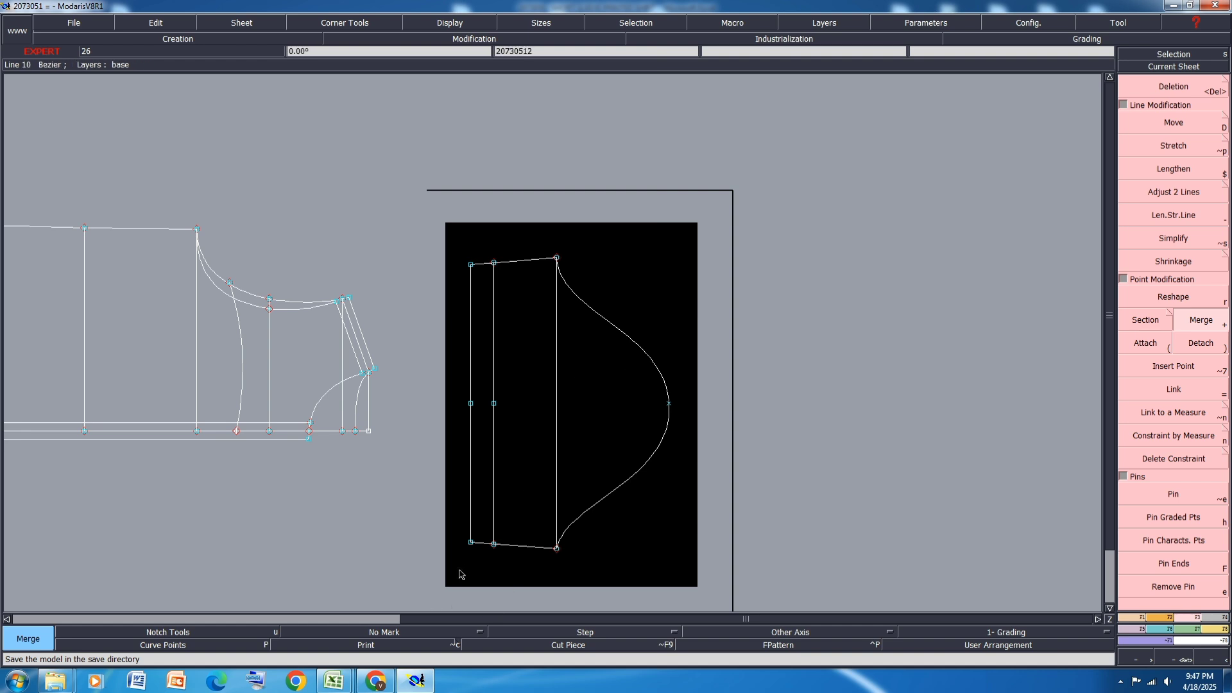
Display the sleeve's graded nest in all sizes and check the armhole circumference row in the Excel spec sheet
key("F9")
key("F10")
key("F11")
key("F10")
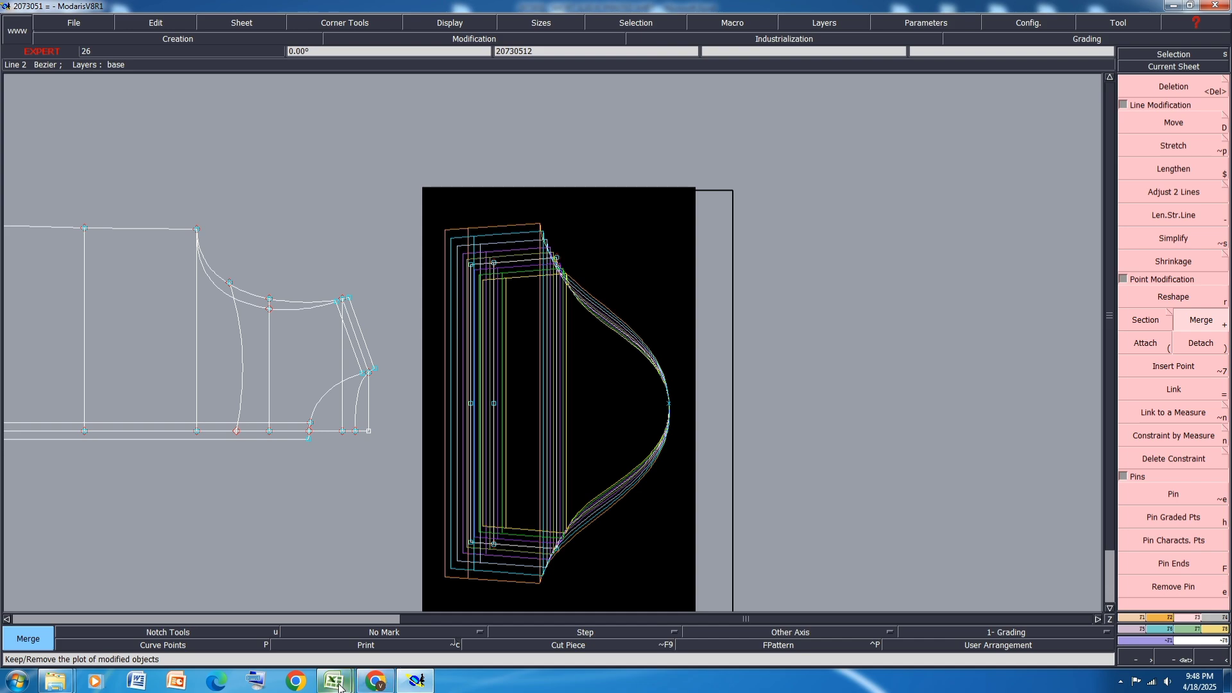
mouse_move(333, 681)
left_click(422, 612)
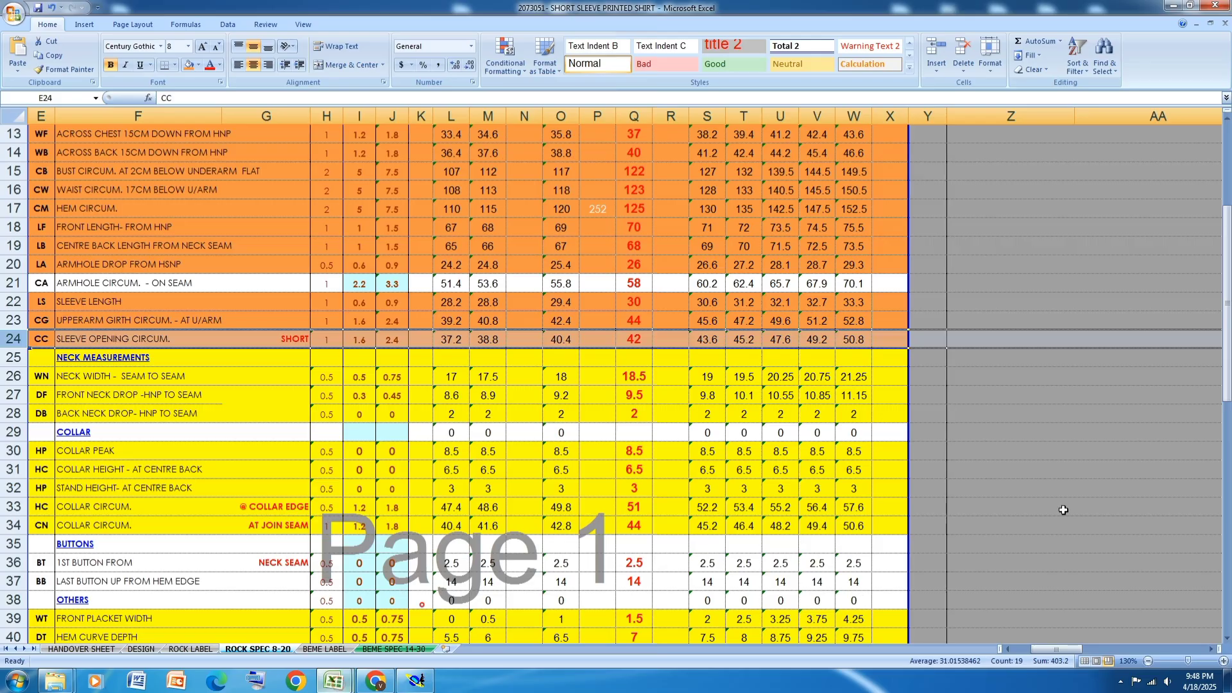
left_click(416, 681)
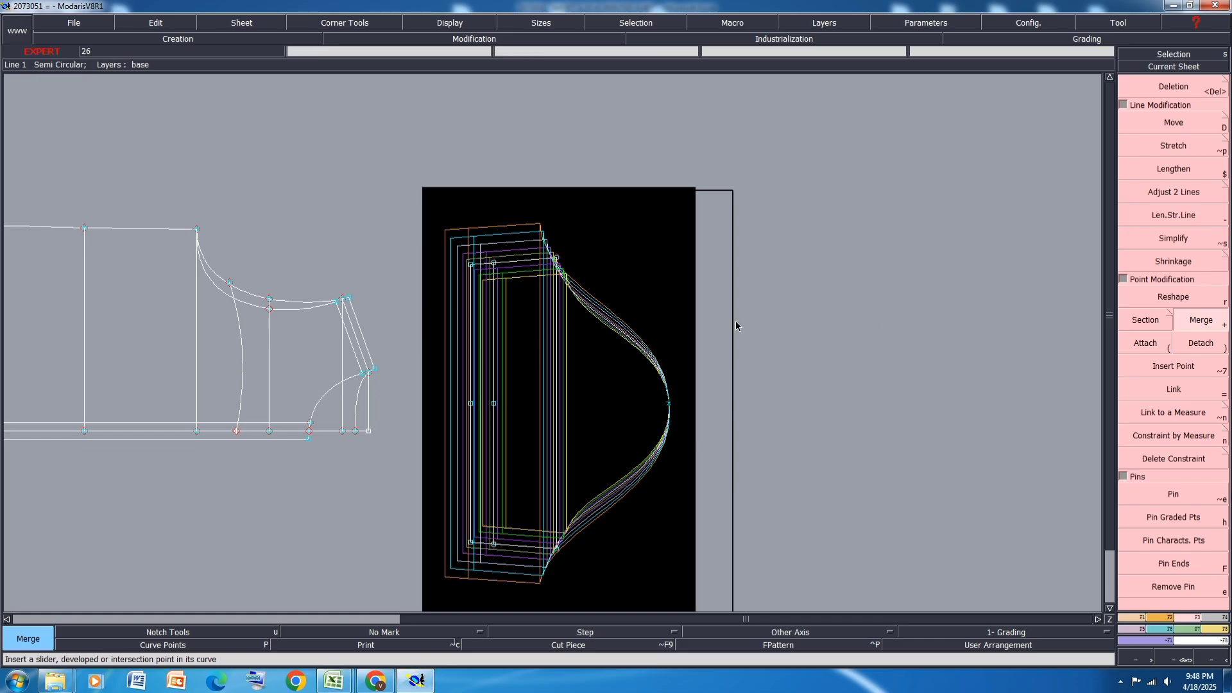
Select all sheets and display the body and sleeve nests in all sizes to compare their grading
key("ctrl+a")
key("F11")
key("F11")
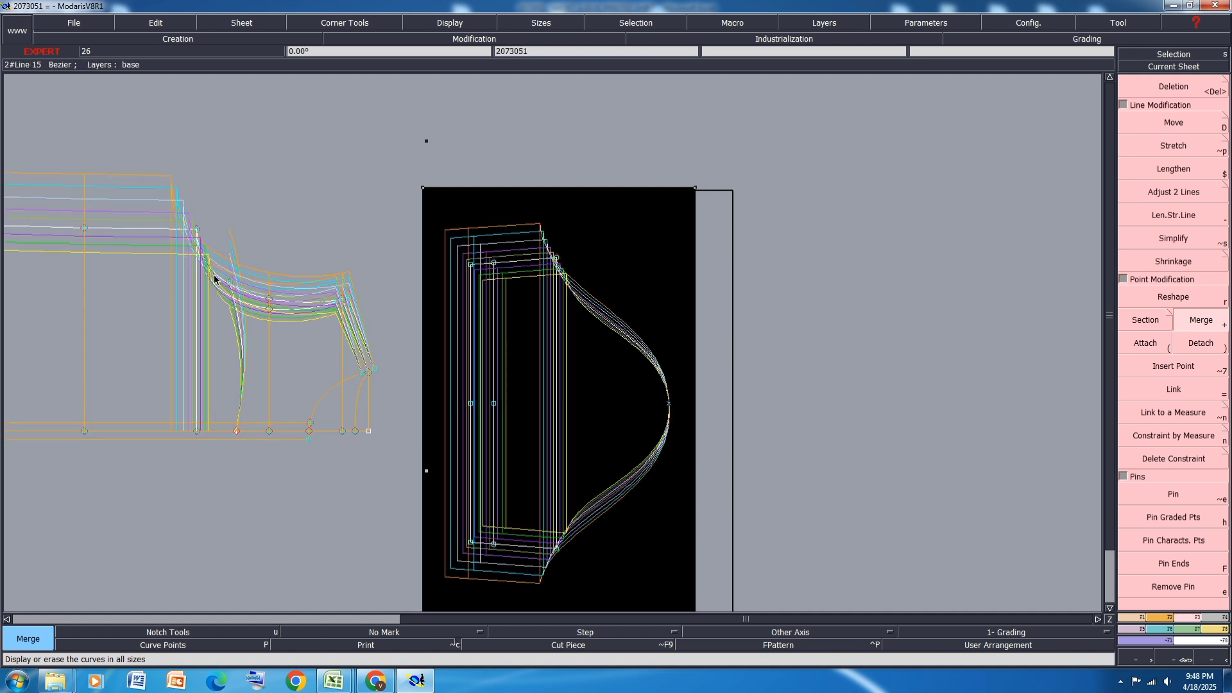
scroll(113, 214, "up", 1)
key("F10")
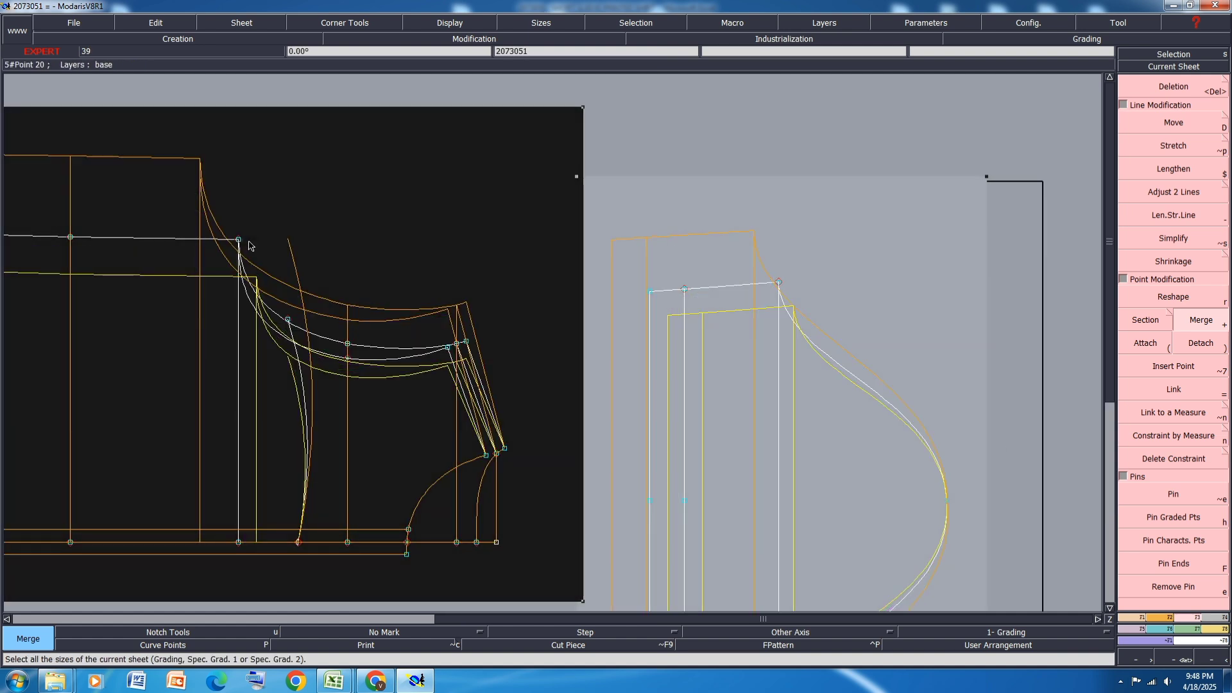
key("F9")
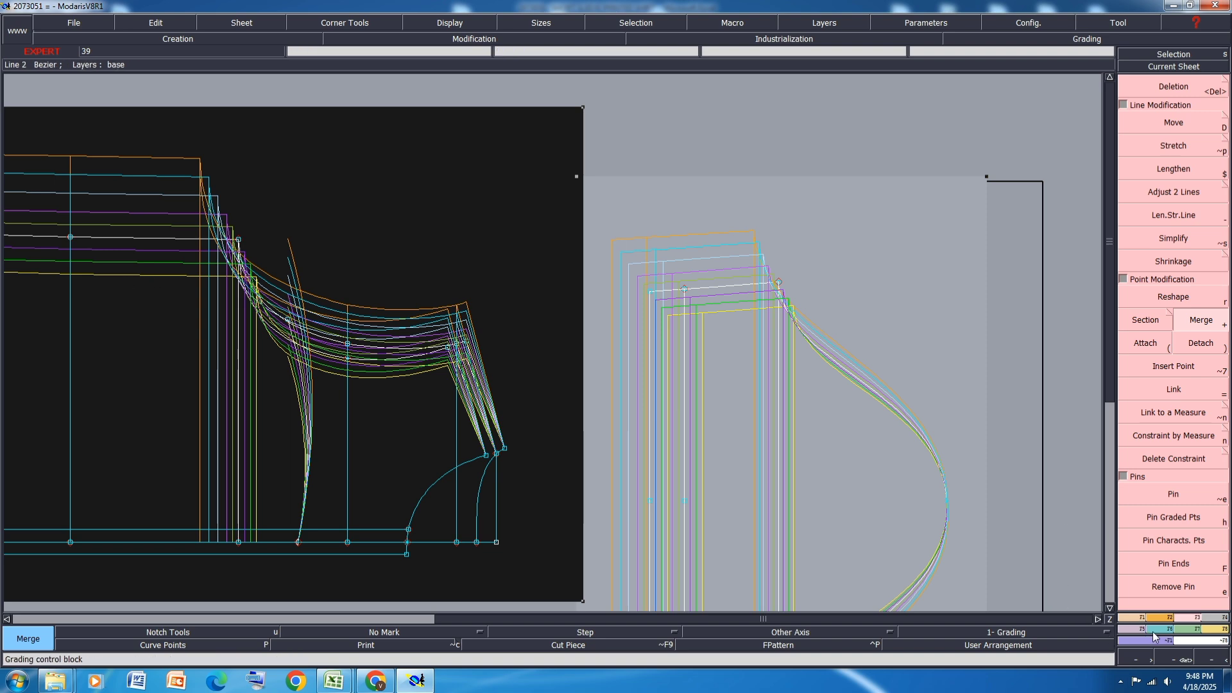
Open the measurement table, activate the Length tool and move the table clear of the body's armhole
left_click(1215, 629)
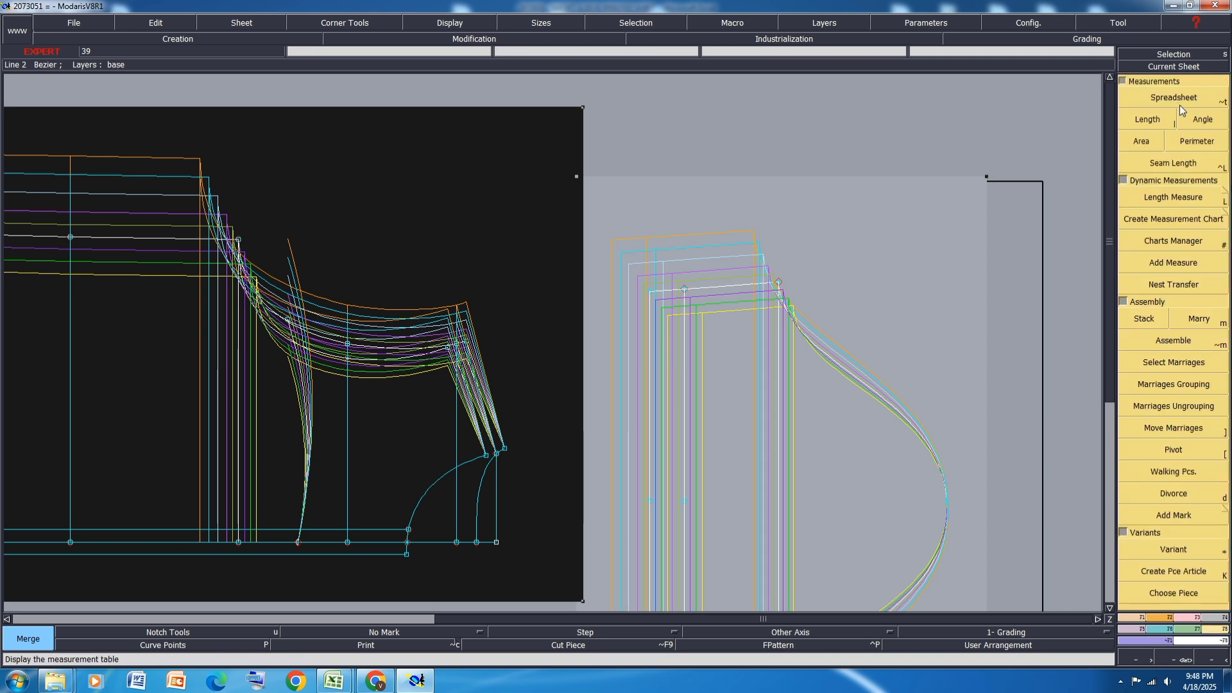
left_click(1192, 242)
left_click(1149, 118)
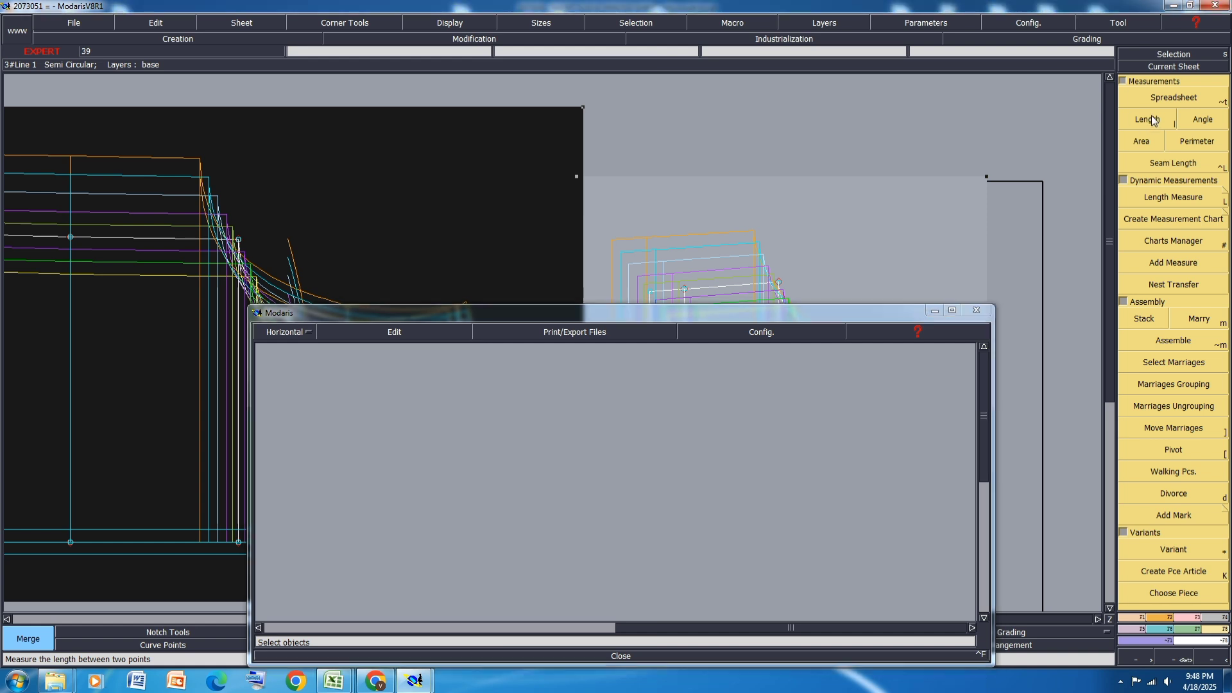
left_click(649, 318)
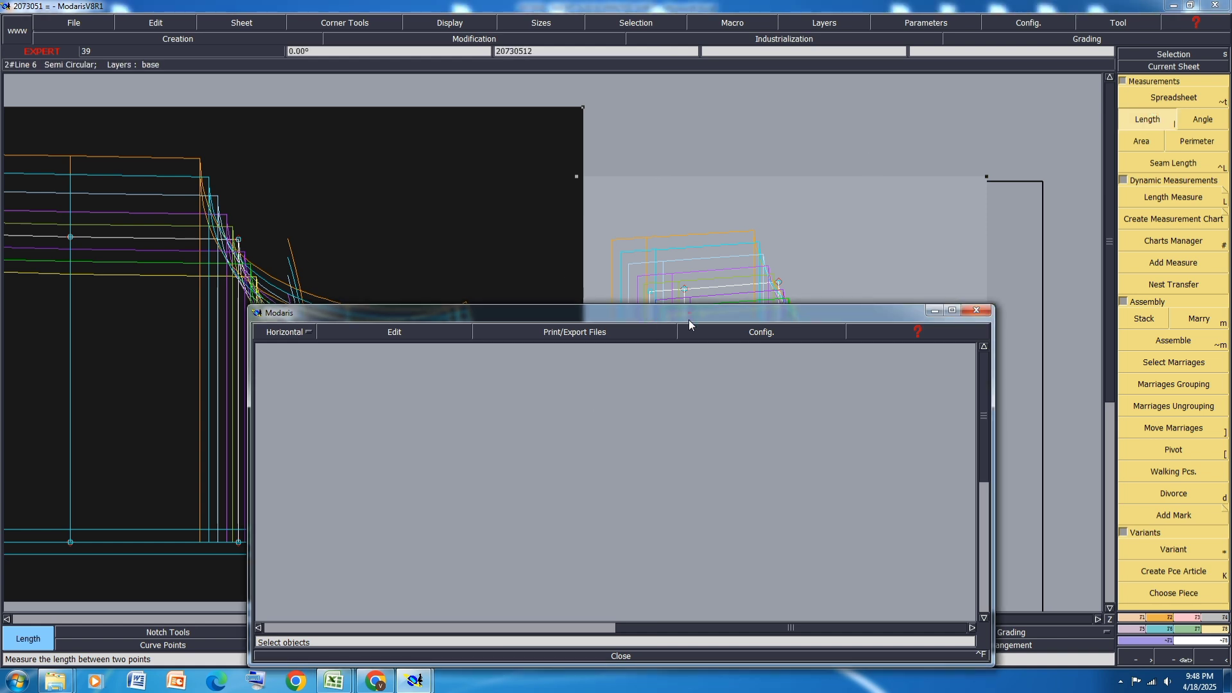
left_click_drag(688, 320, 624, 473)
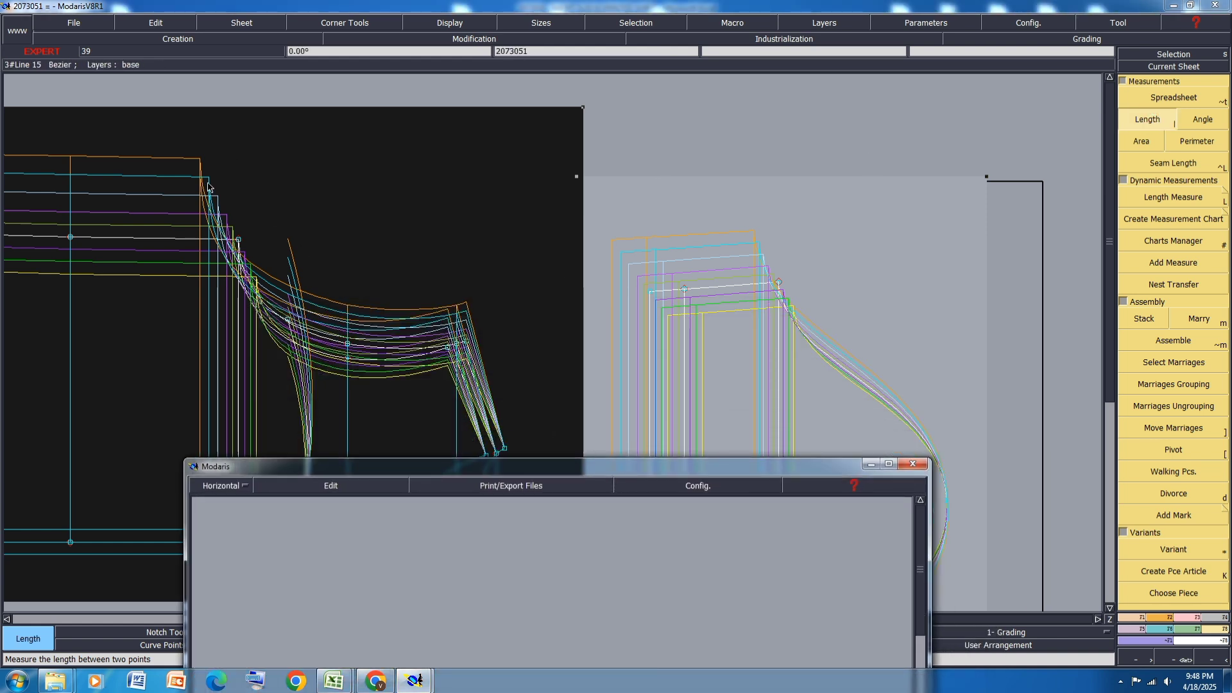
Measure the front and back armhole curves from underarm to shoulder, and add an accumulation row totalling both lengths
key("F10")
left_click(238, 240)
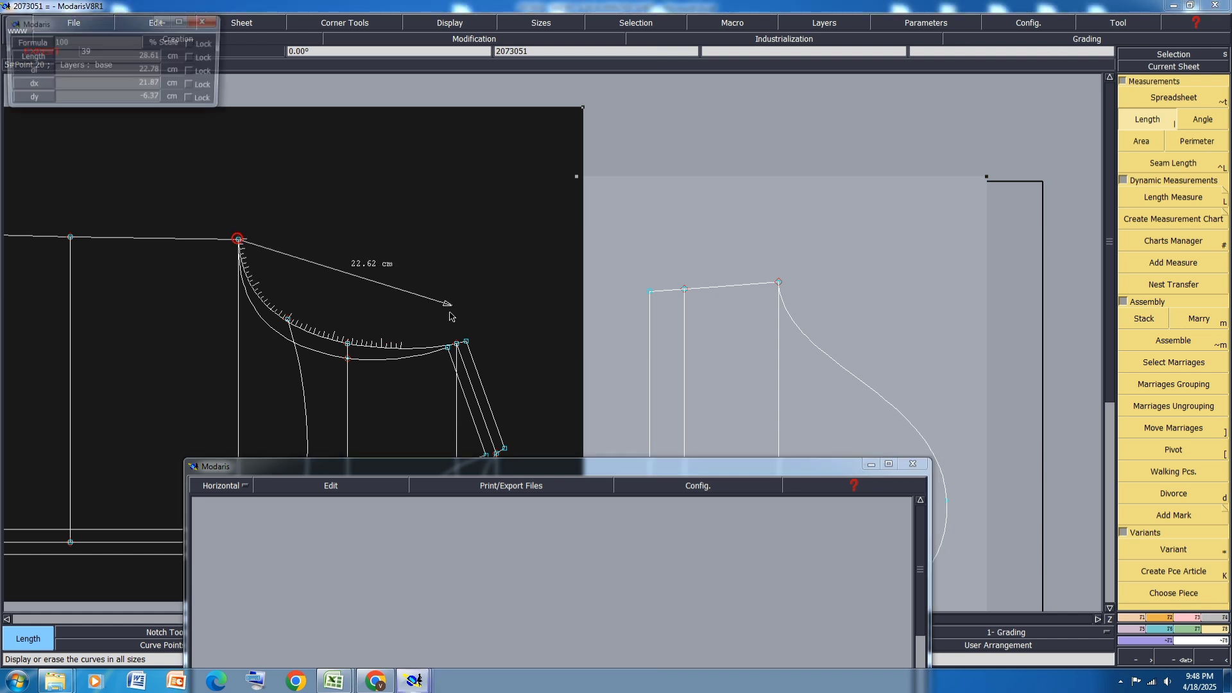
left_click(468, 344)
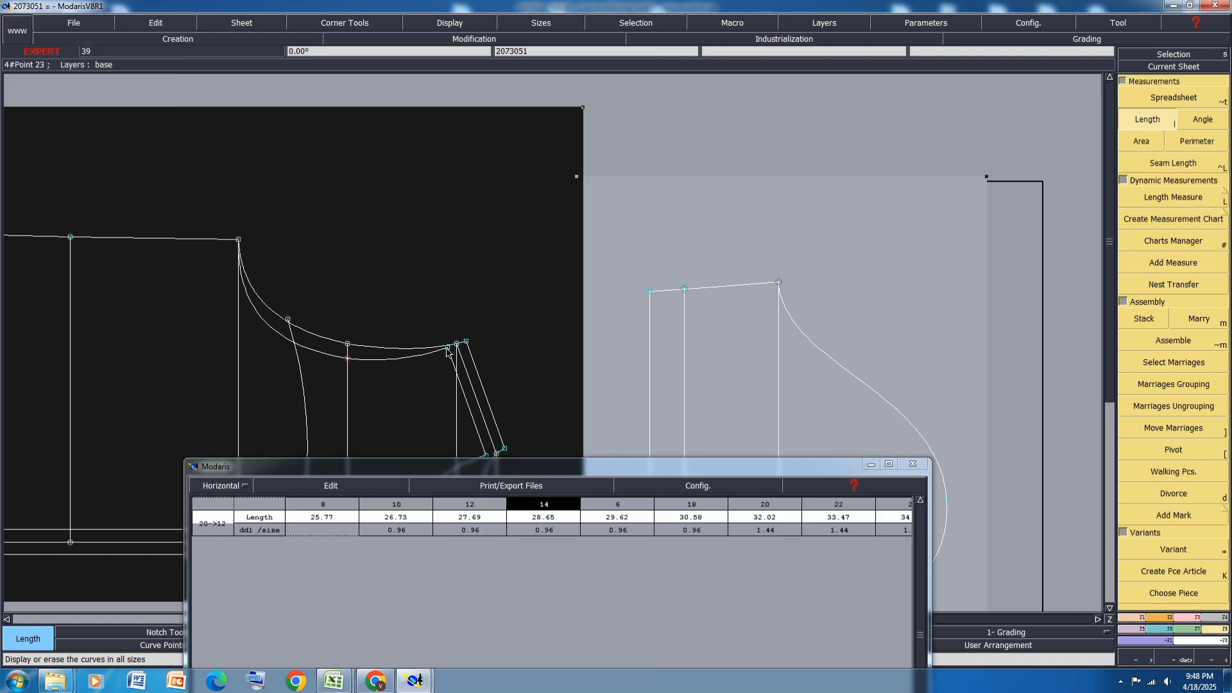
left_click(239, 240)
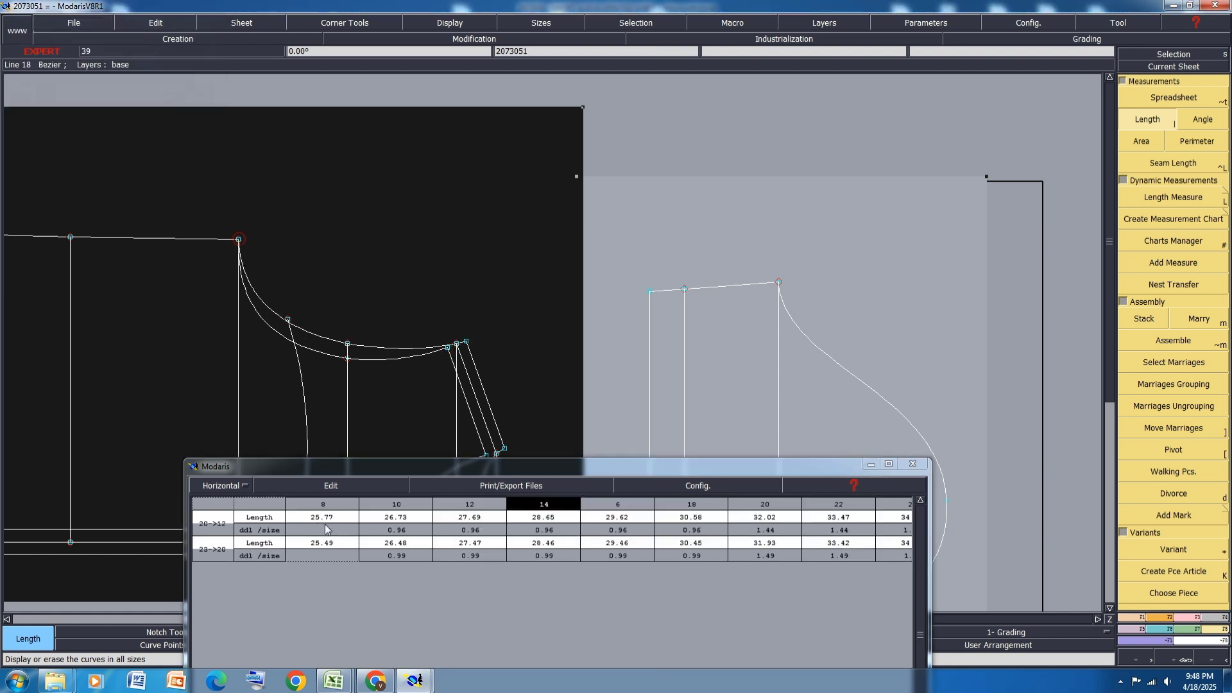
left_click(326, 488)
left_click(309, 525)
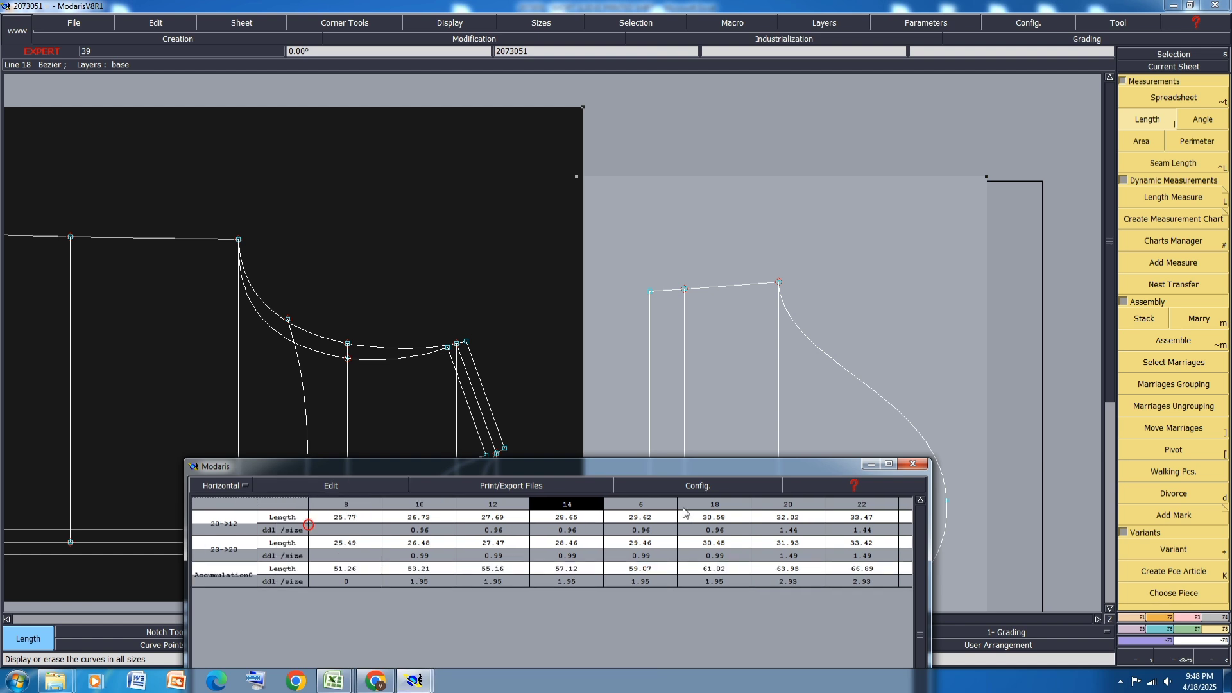
left_click_drag(677, 470, 414, 432)
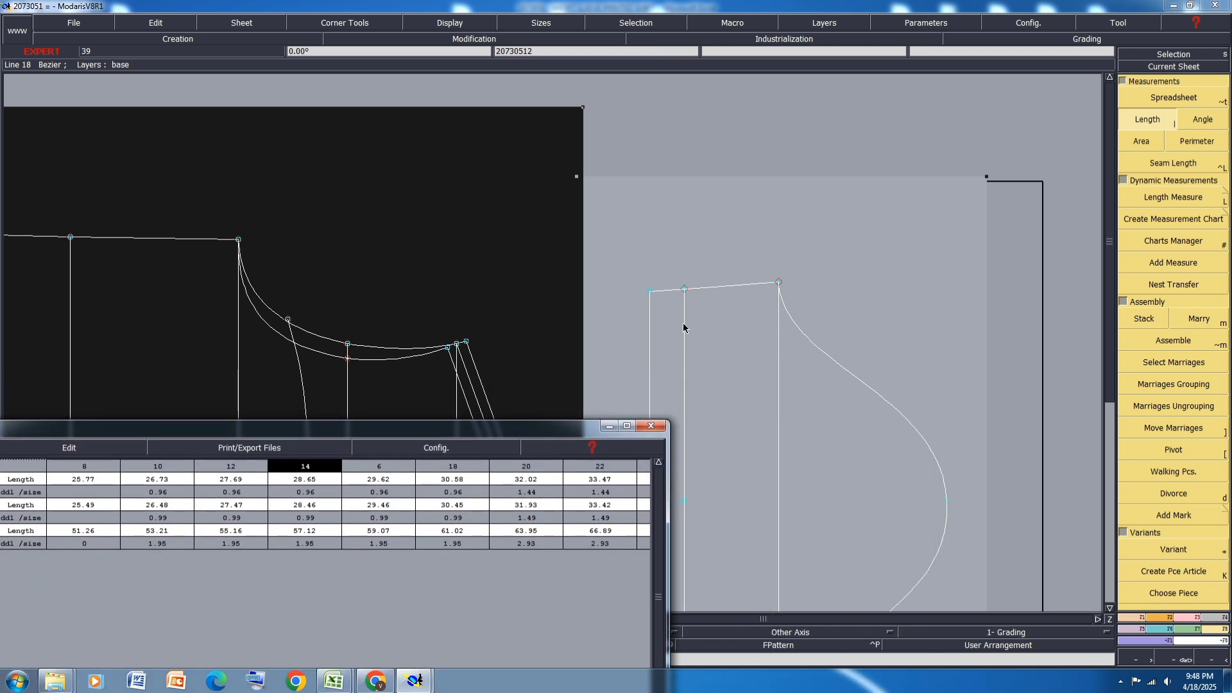
Try to measure the sleeve cap between the underarm points, and remove that measurement's row from the table
scroll(799, 241, "down", 2)
scroll(846, 397, "up", 2)
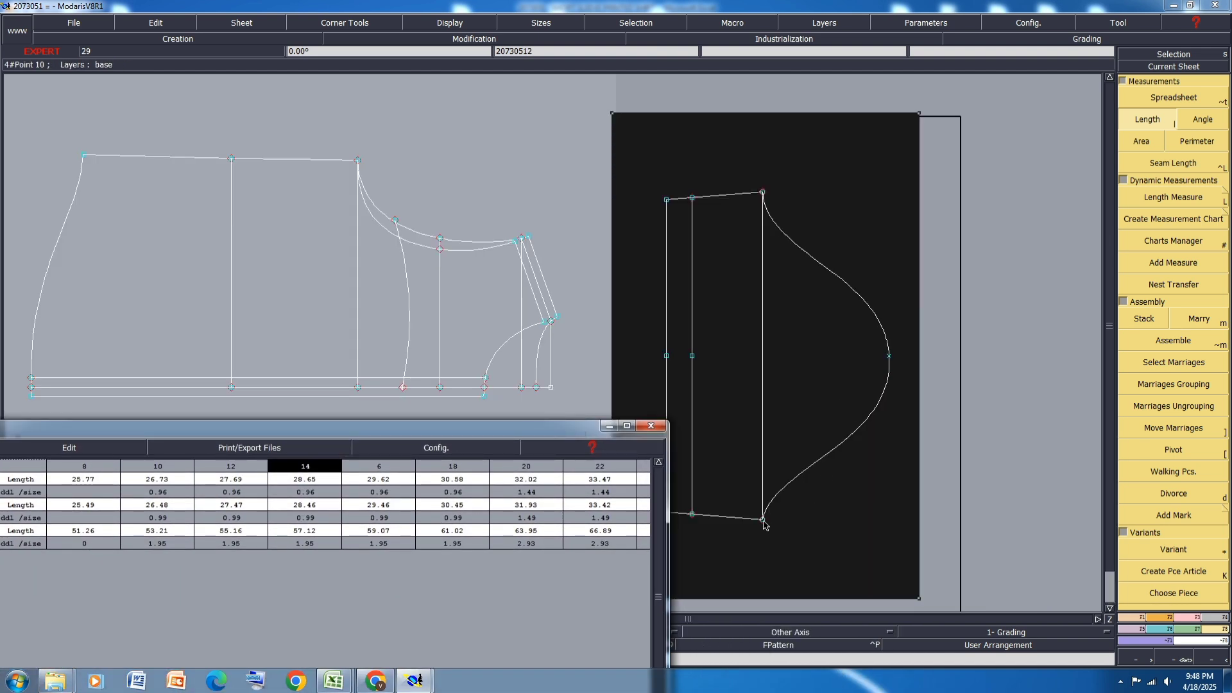
left_click(789, 480)
left_click(787, 301)
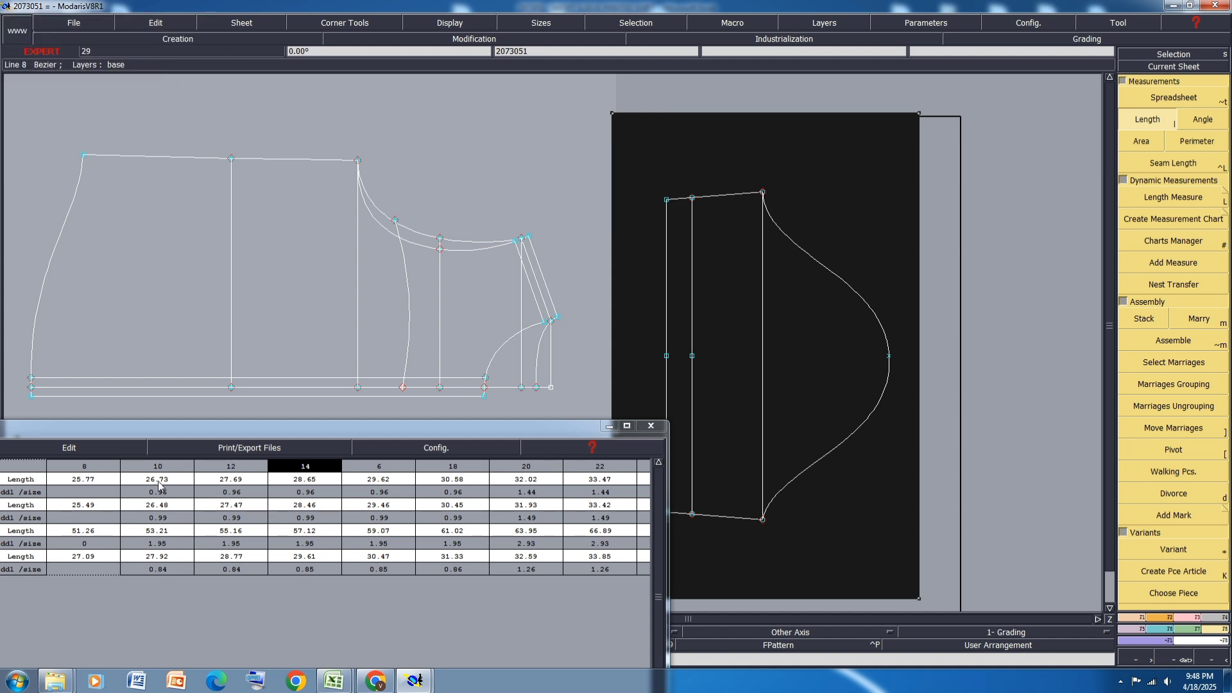
left_click(87, 448)
left_click(59, 475)
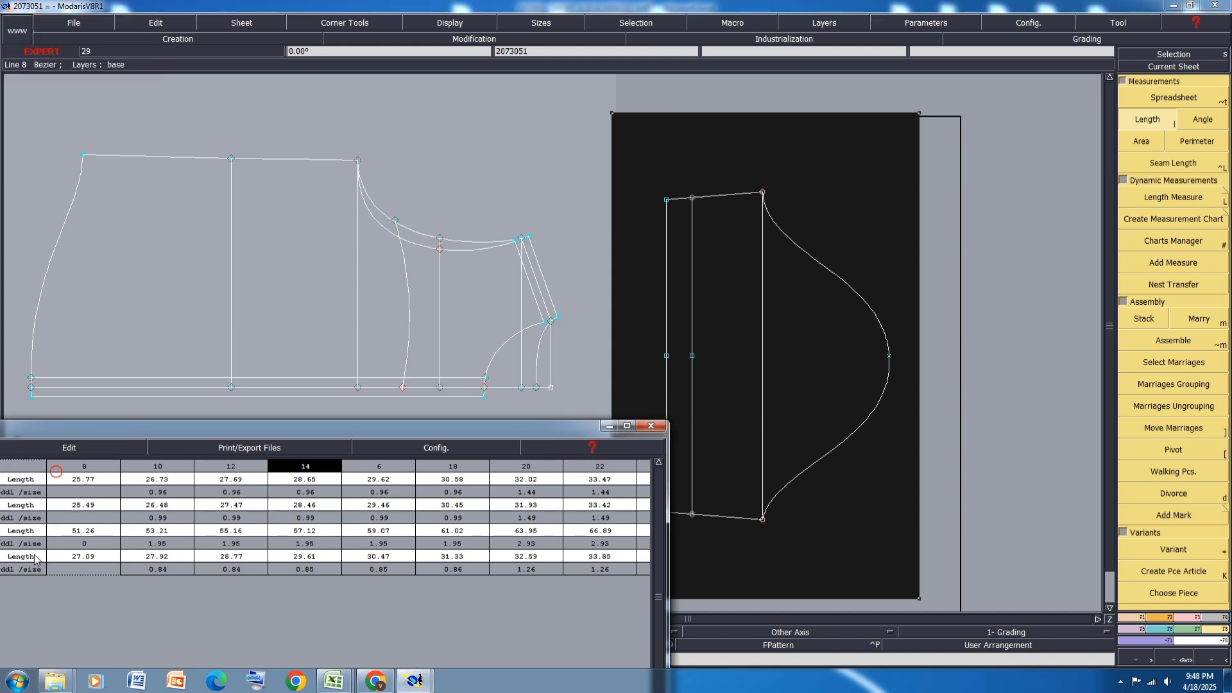
left_click_drag(148, 432, 314, 415)
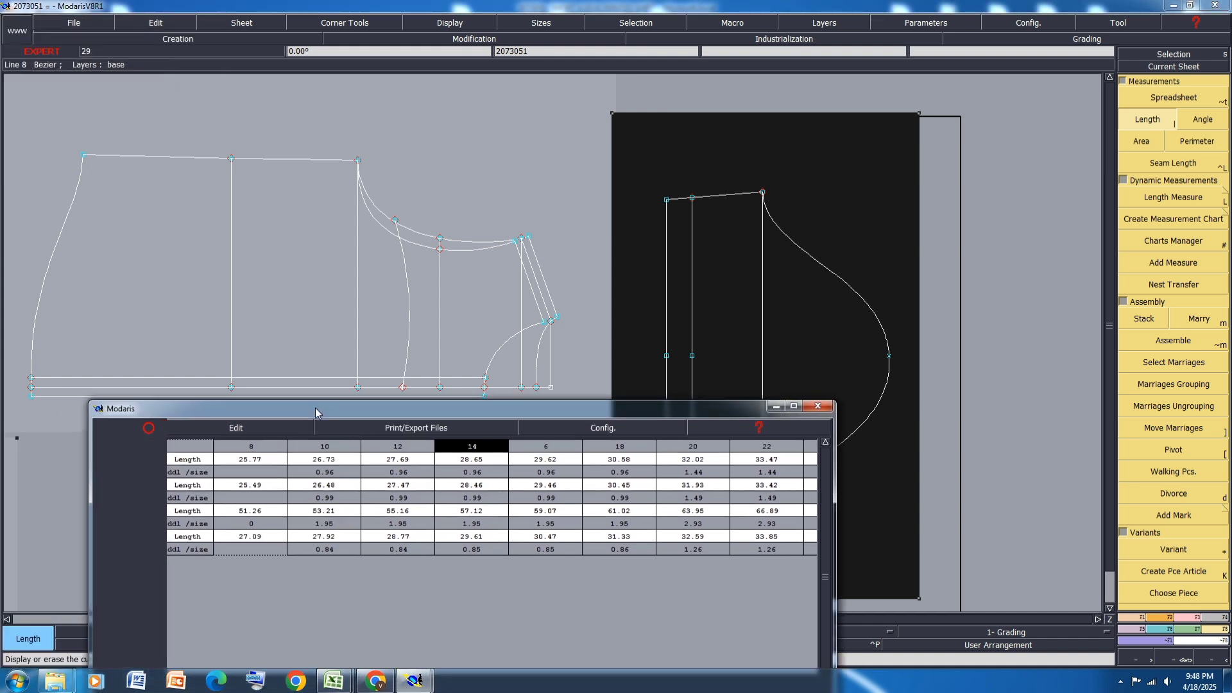
left_click(126, 546)
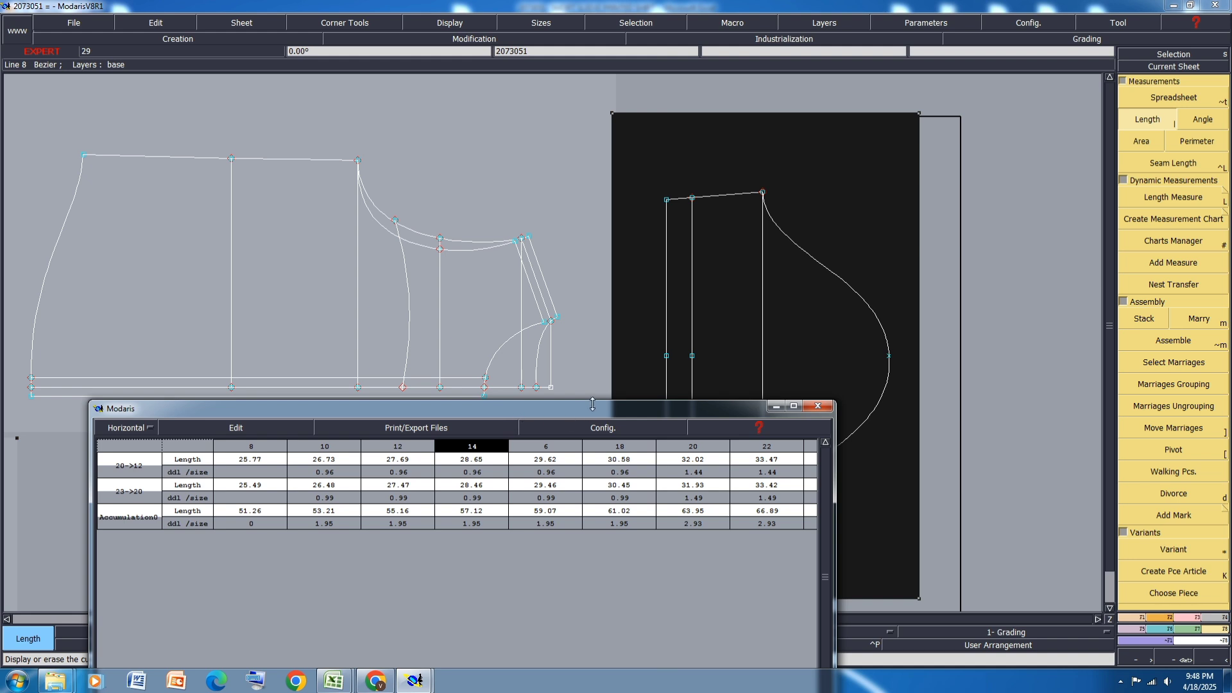
Delete the straight line across the sleeve between the upper and lower underarm points
left_click_drag(592, 404, 309, 398)
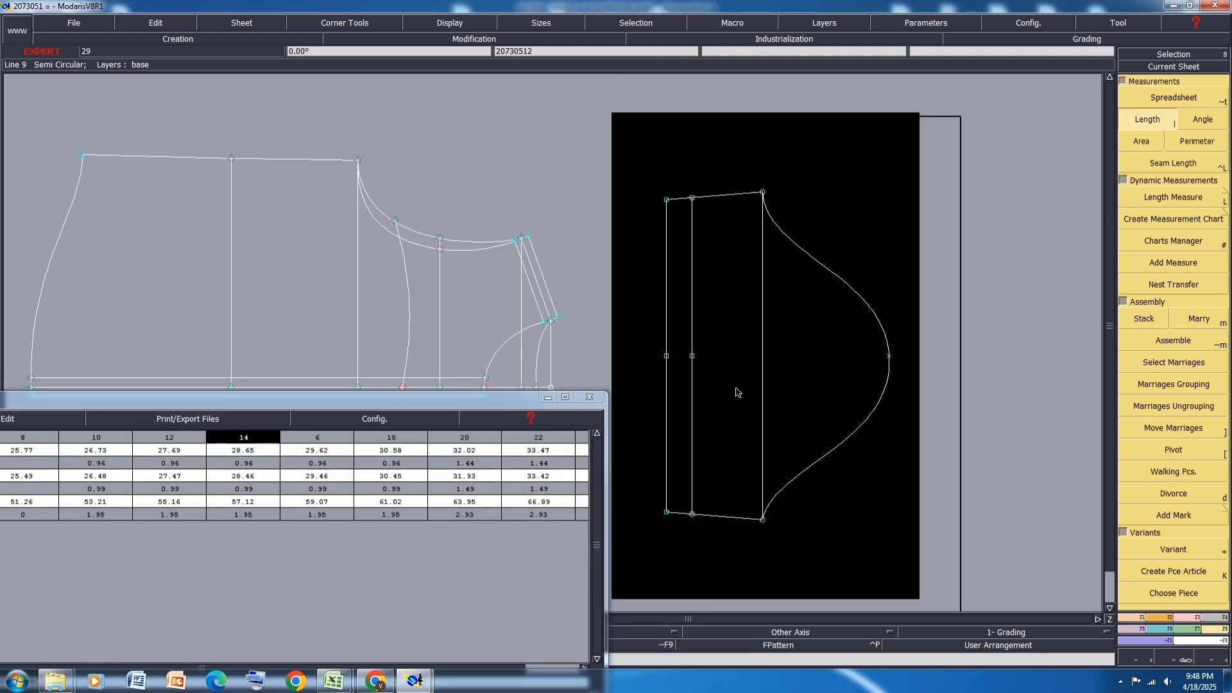
key("Delete")
left_click(763, 386)
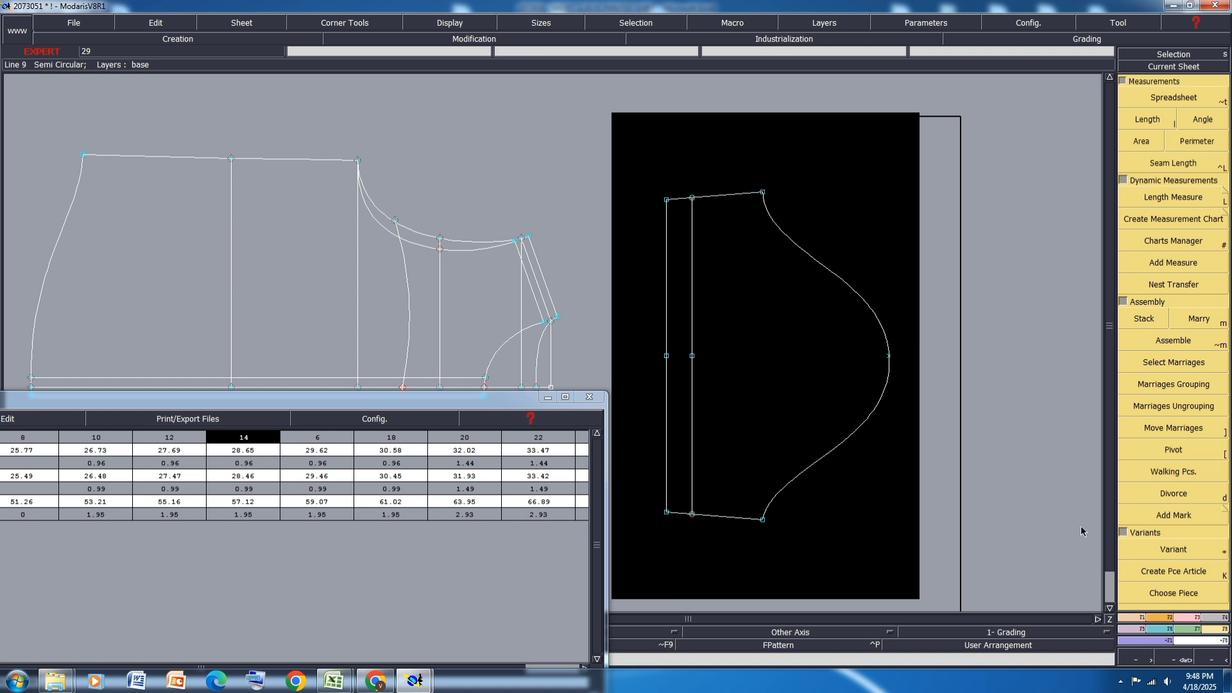
Measure the full sleeve cap curve between its two underarm points and compare it with the armhole total across all sizes
left_click(1164, 618)
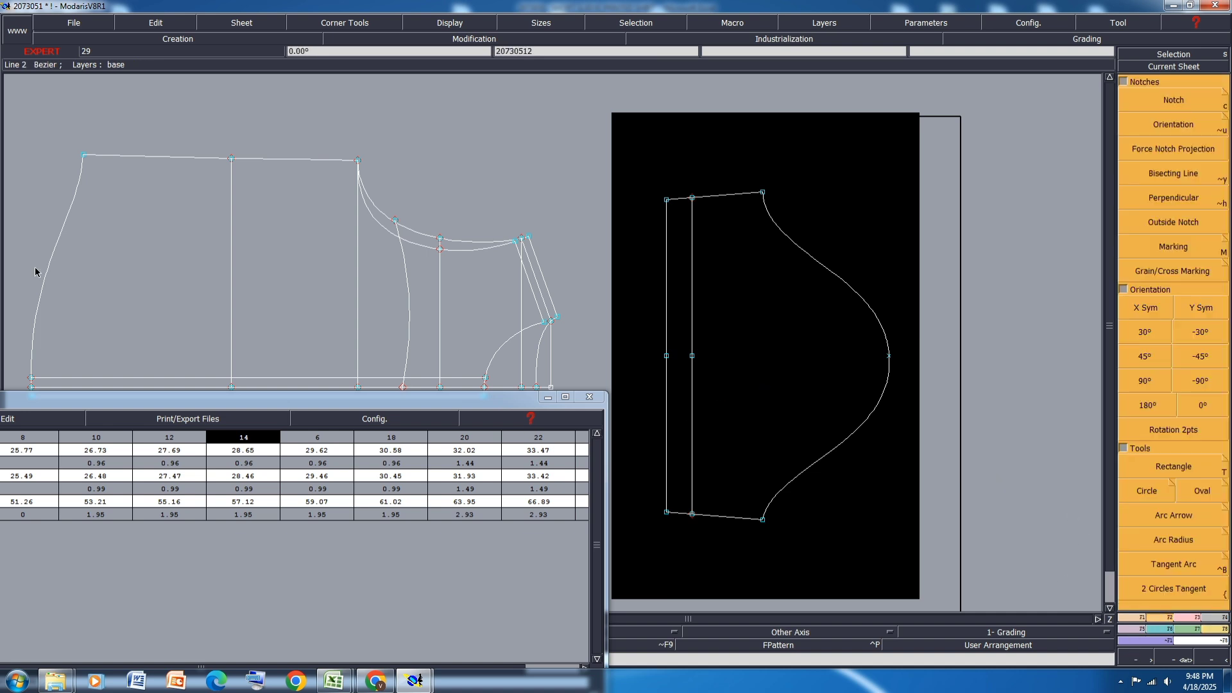
left_click(1165, 632)
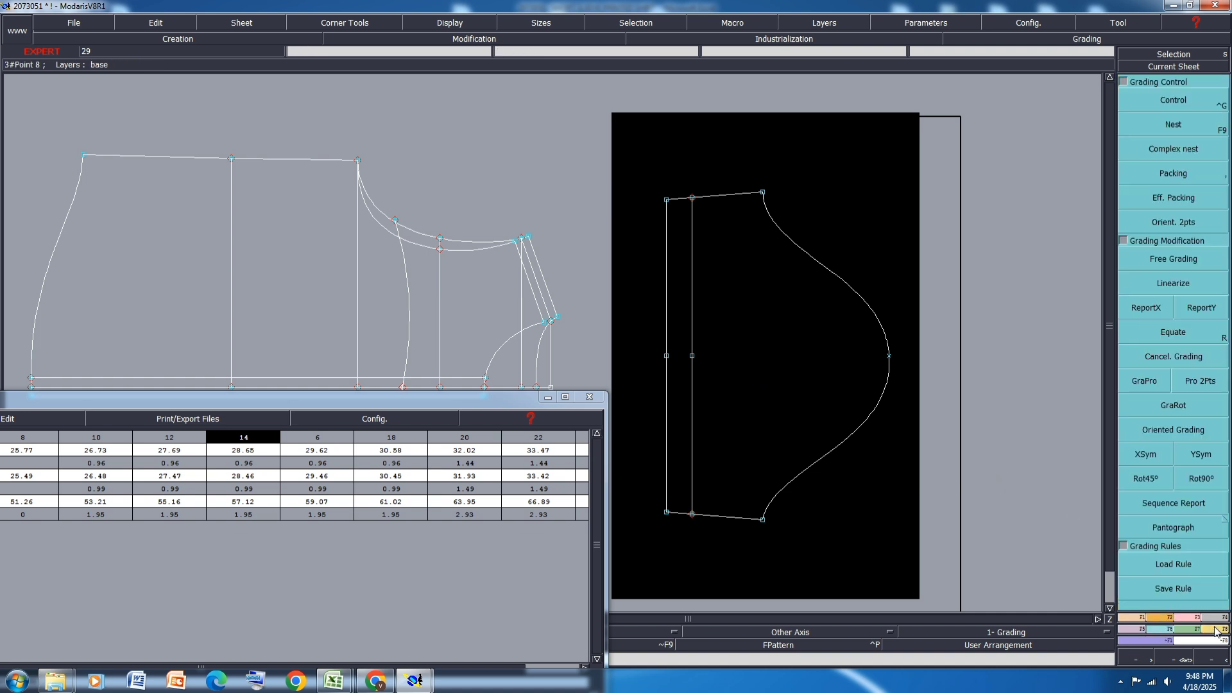
left_click(1218, 632)
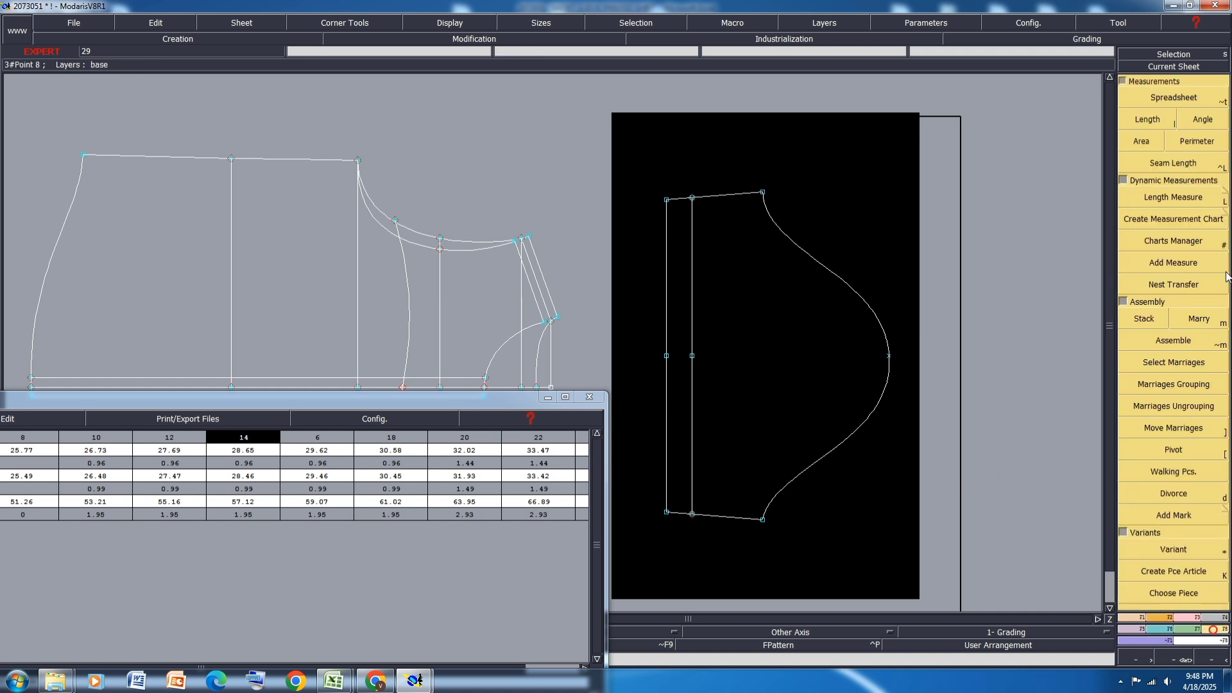
left_click(763, 518)
left_click(763, 192)
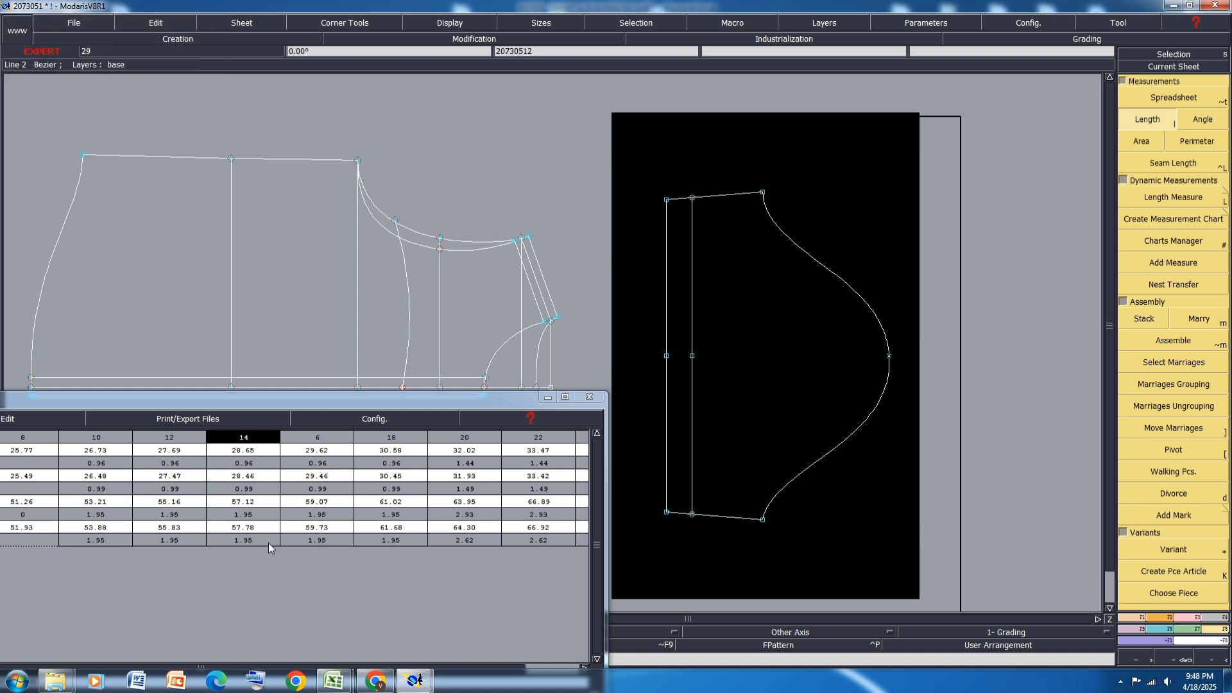
left_click(566, 397)
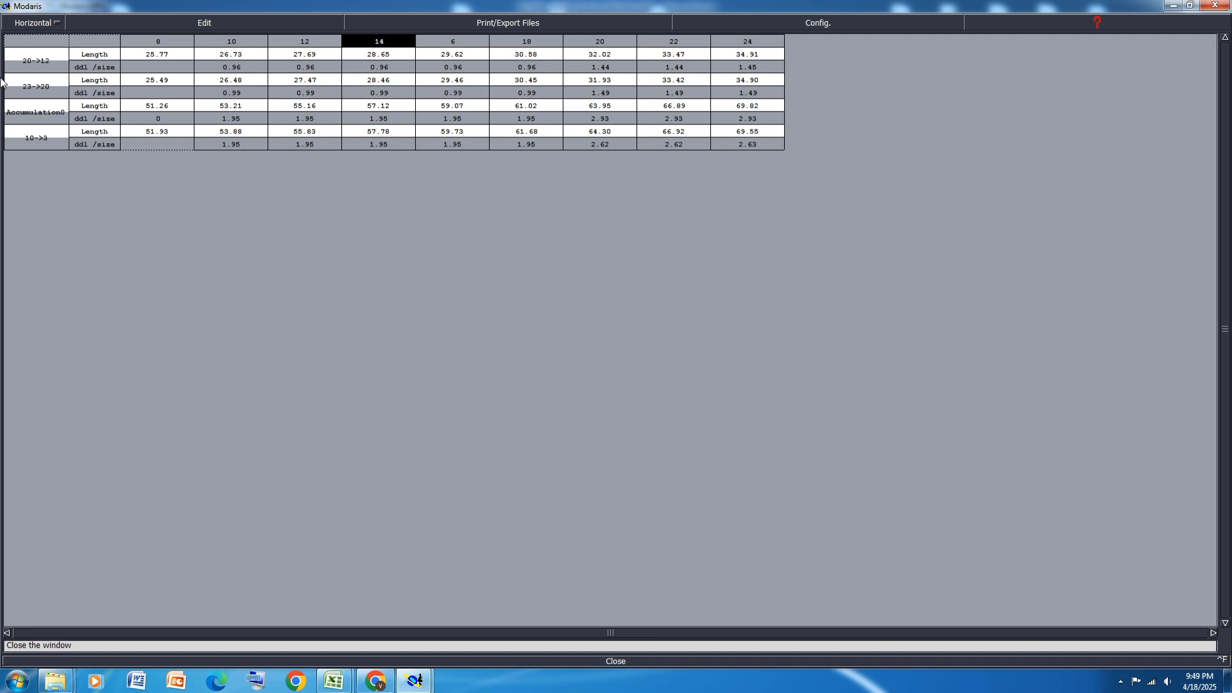
left_click(1191, 5)
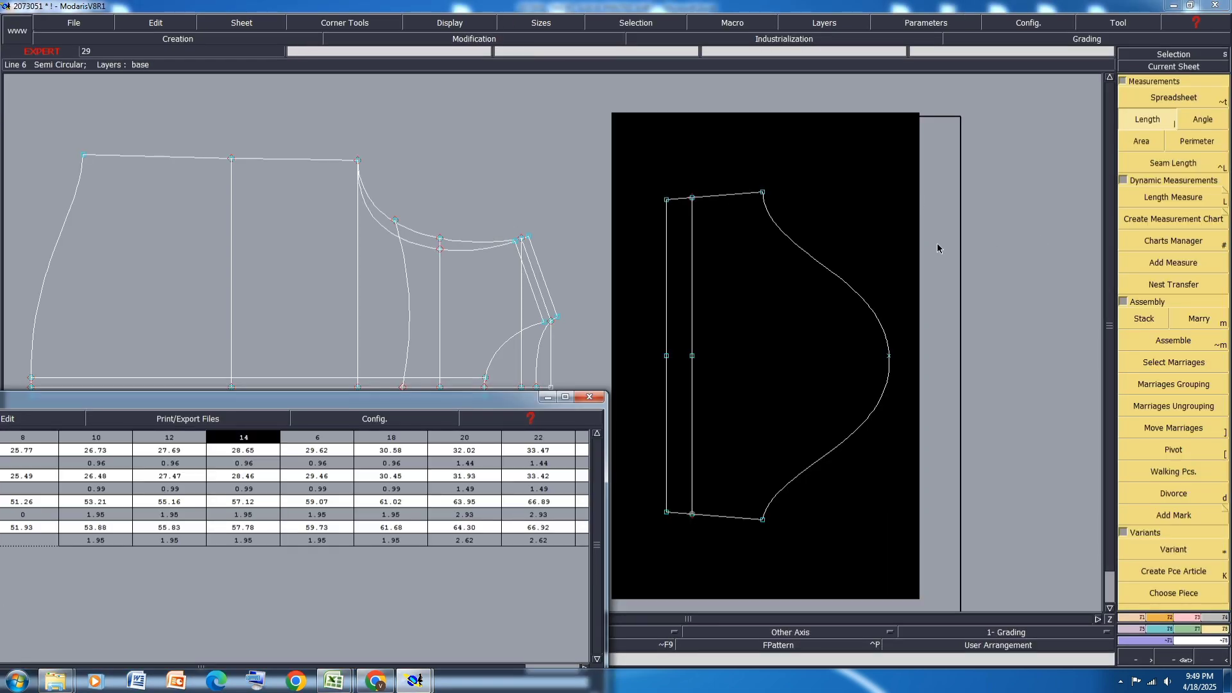
Set the sleeve's upper underarm point grading to a ddx of -0.75 for sizes 20, 22 and 24
key("F10")
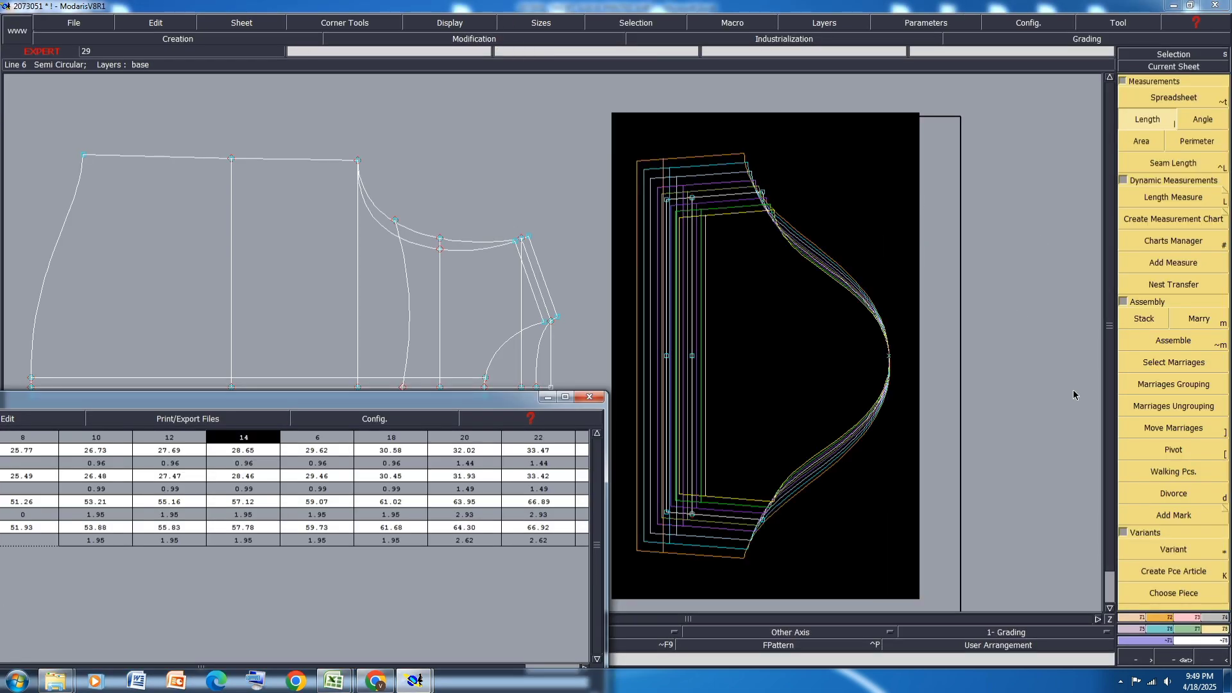
left_click(1163, 631)
left_click(1183, 103)
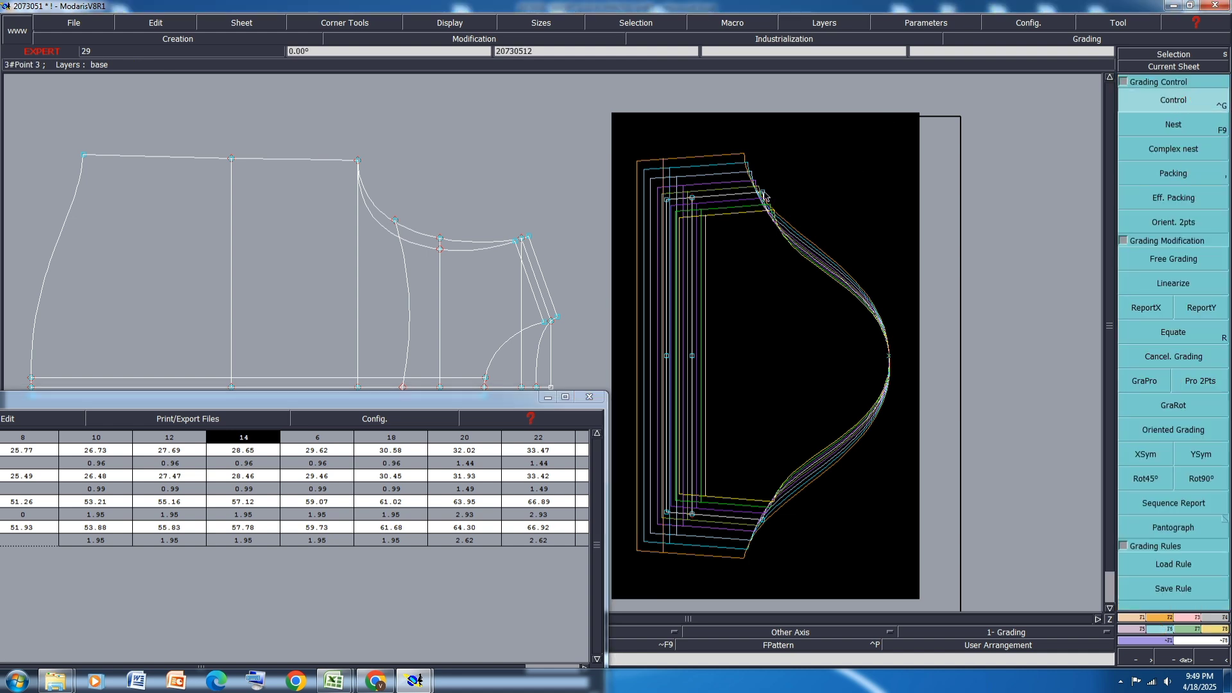
left_click(765, 195)
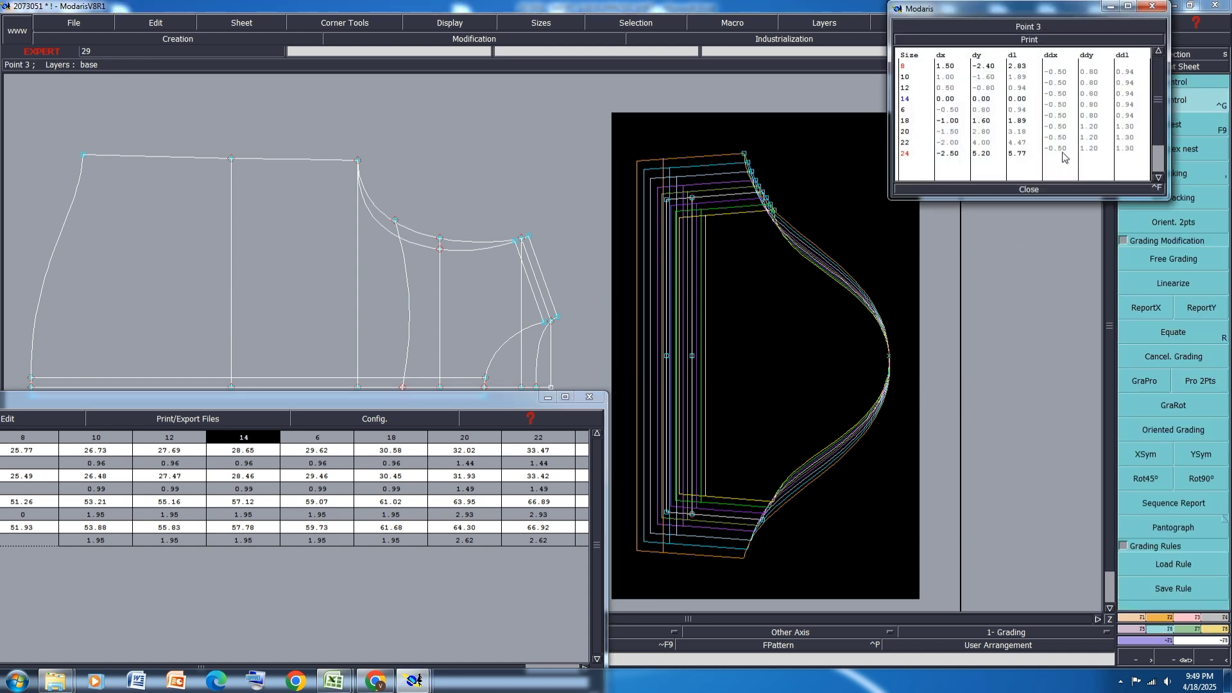
left_click_drag(1065, 154, 1068, 133)
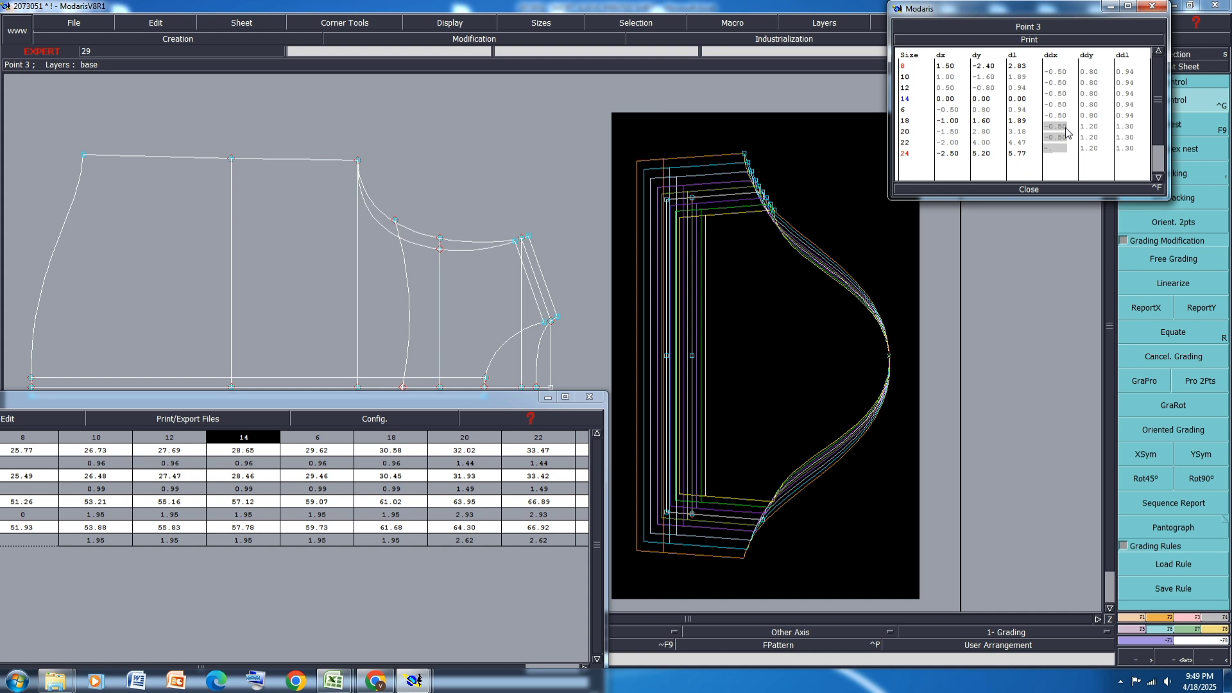
type("-.75")
key("Return")
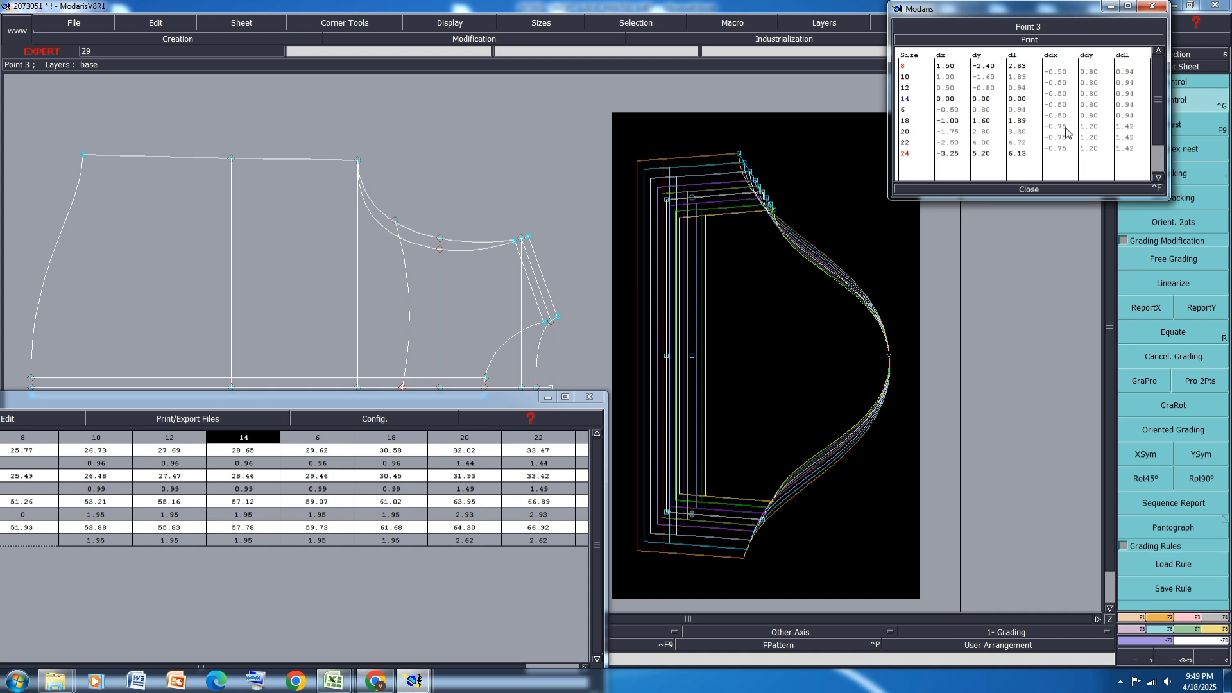
left_click(1028, 189)
Copy the X grading of the sleeve's upper underarm point to the lower underarm point with ReportX
left_click(1146, 307)
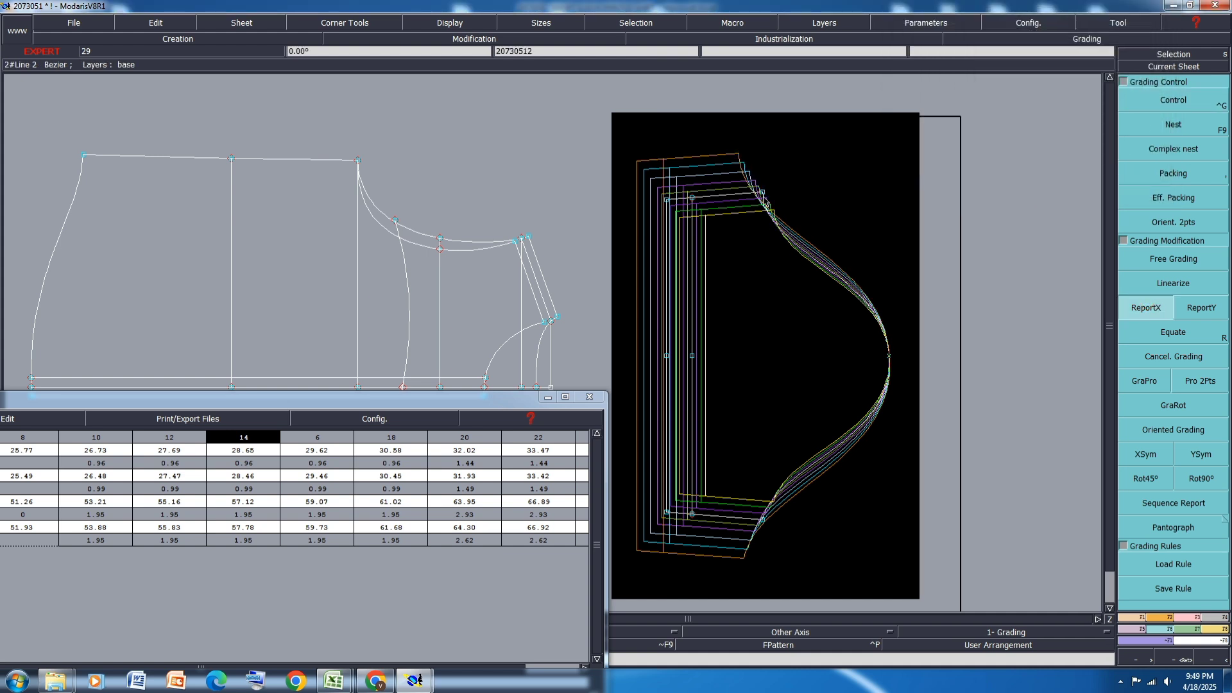
left_click(763, 193)
left_click(762, 519)
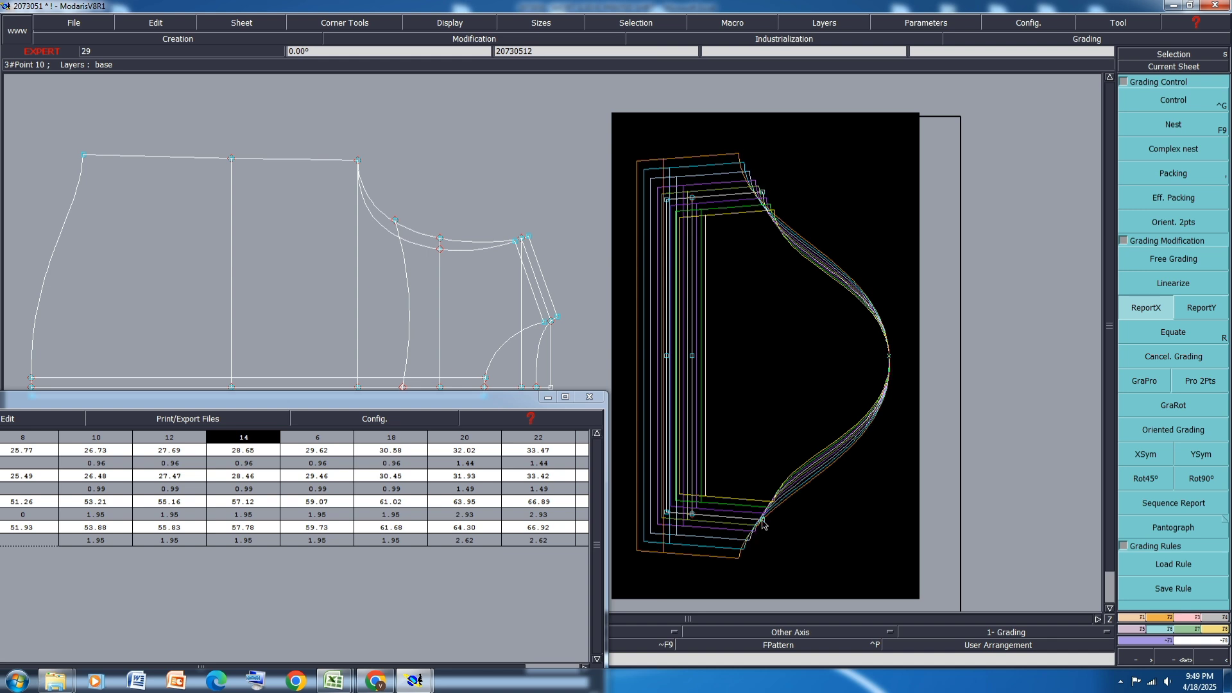
Remeasure the sleeve cap curve between its two underarm points across all sizes
key("d")
left_click(762, 520)
left_click(763, 192)
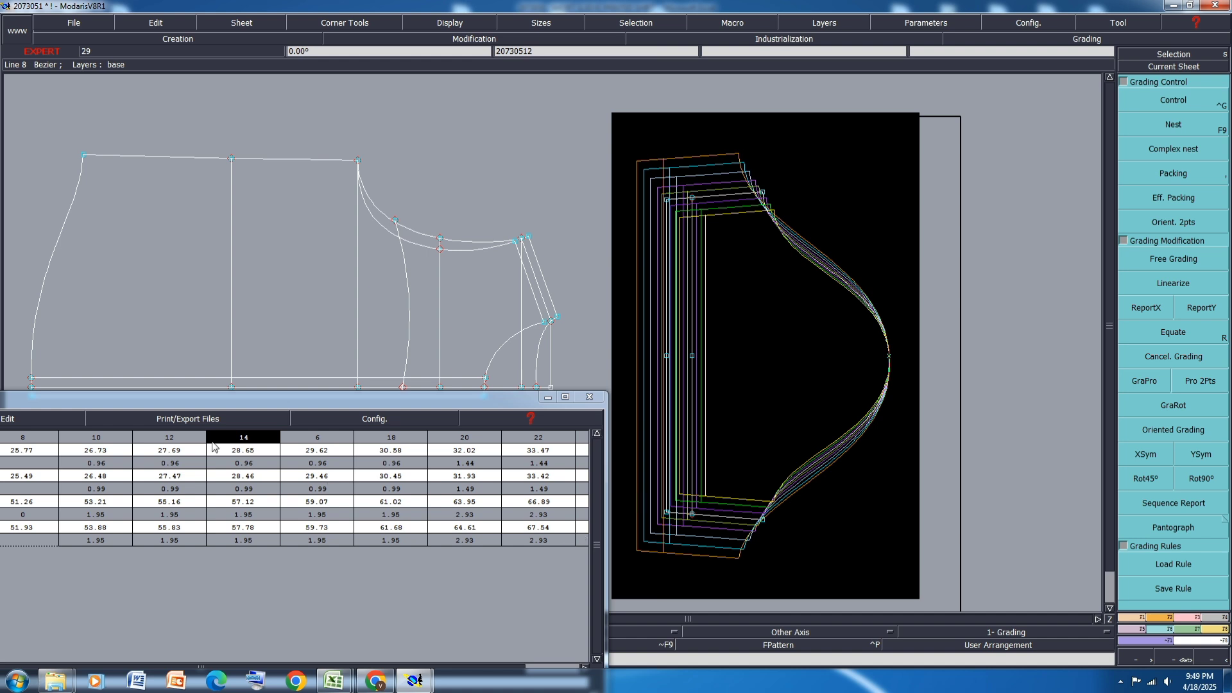
left_click(153, 407)
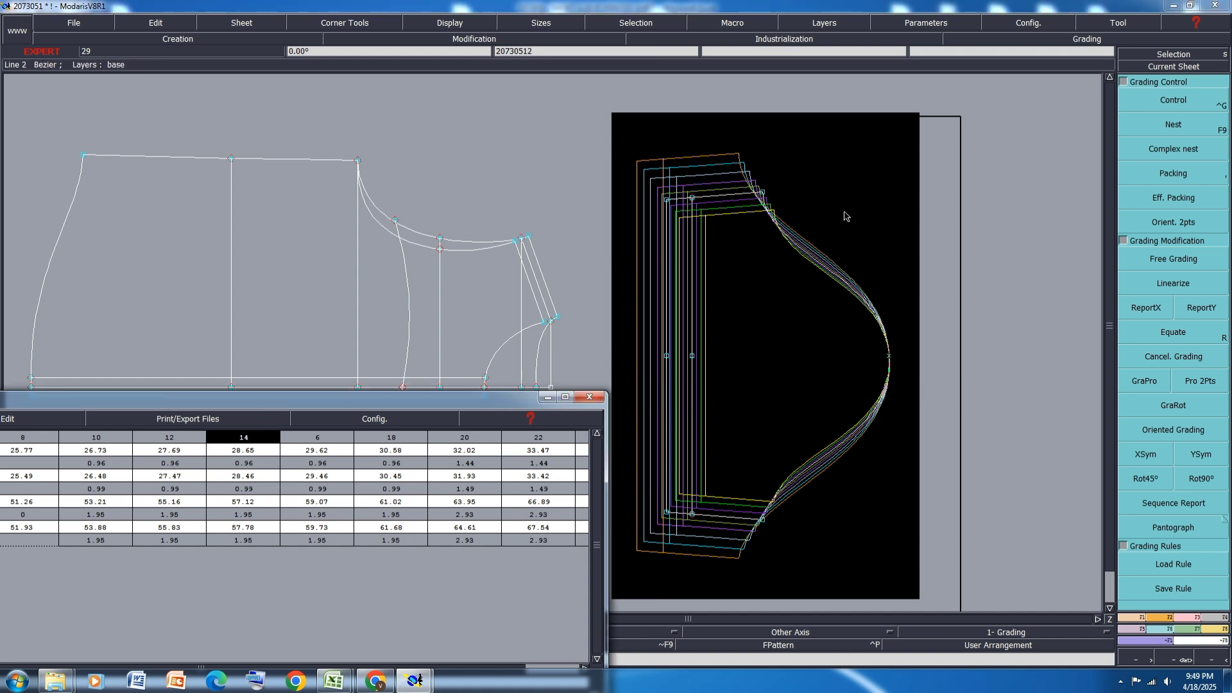
Select all sheets and display the graded size nest on both the body and sleeve patterns
scroll(846, 217, "down", 2)
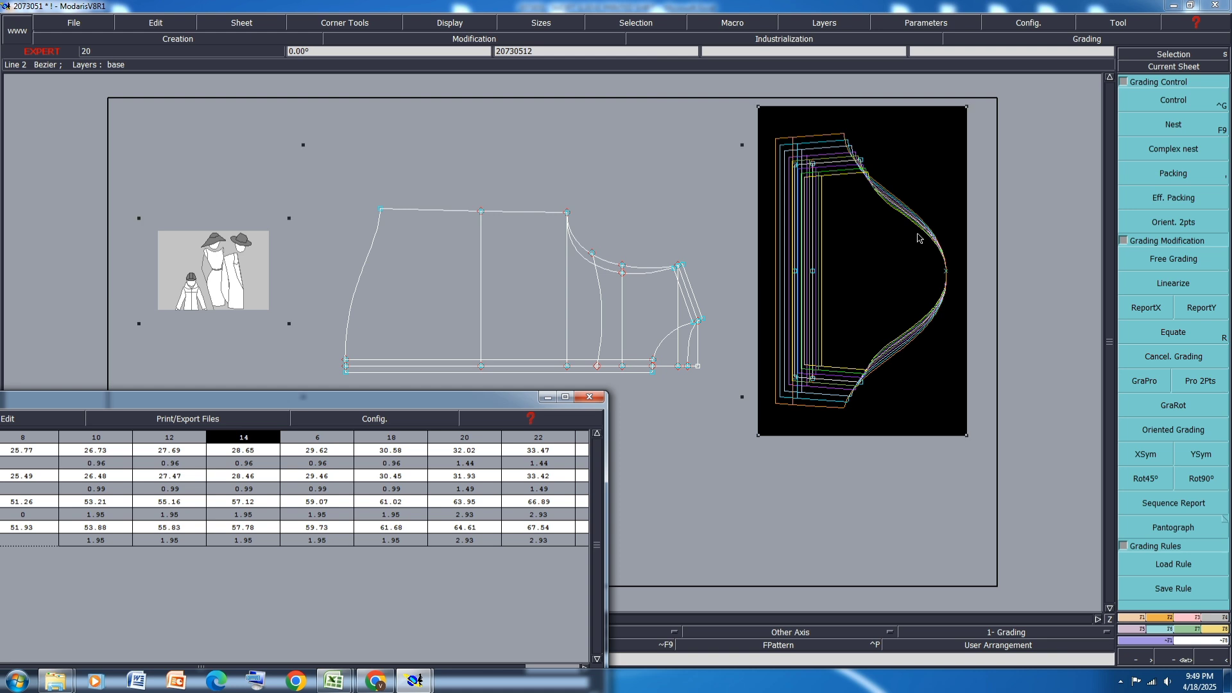
key("F12")
key("ctrl+a")
key("F10")
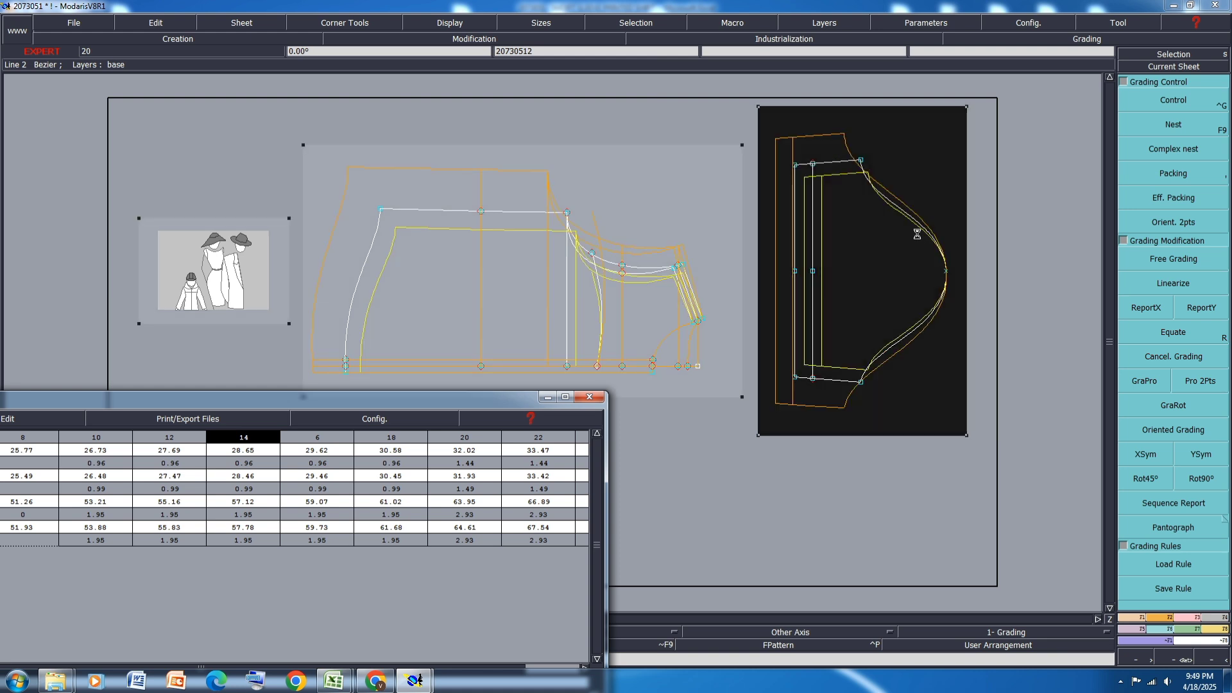
Clear all rows from the measurement table and move its window lower to uncover the patterns
left_click(24, 418)
left_click(26, 479)
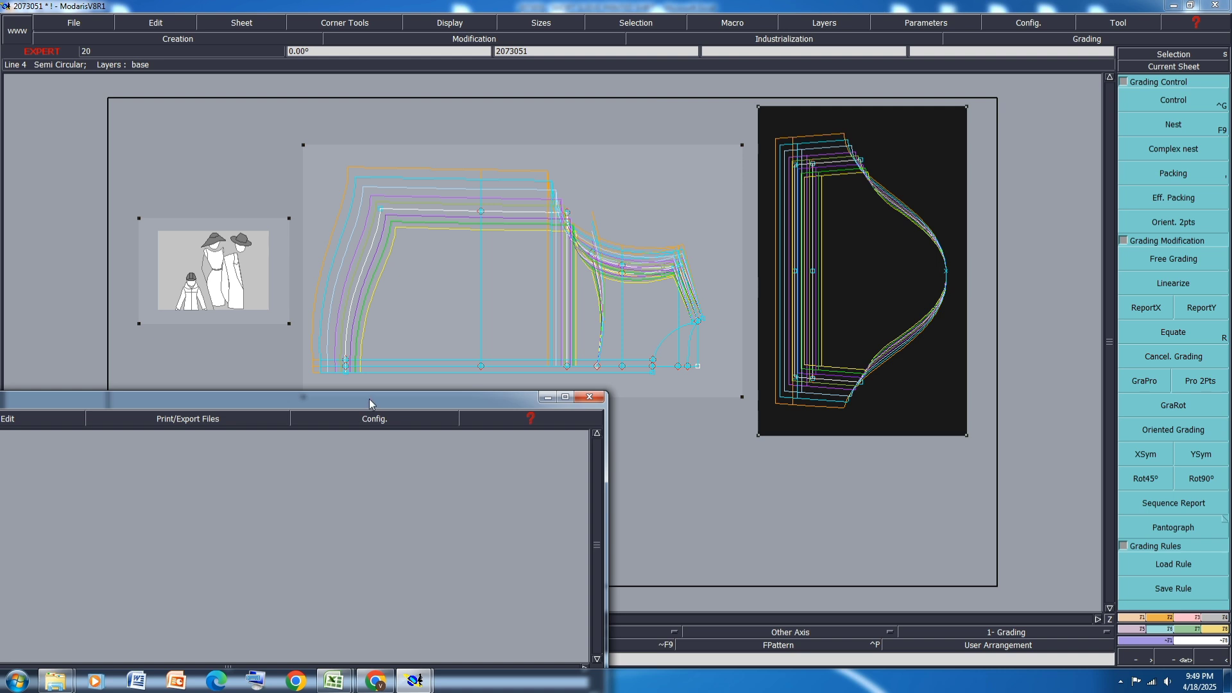
left_click_drag(377, 402, 494, 511)
Make the body pattern the current sheet and minimize the measurement window
left_click(565, 224)
scroll(552, 221, "down", 2)
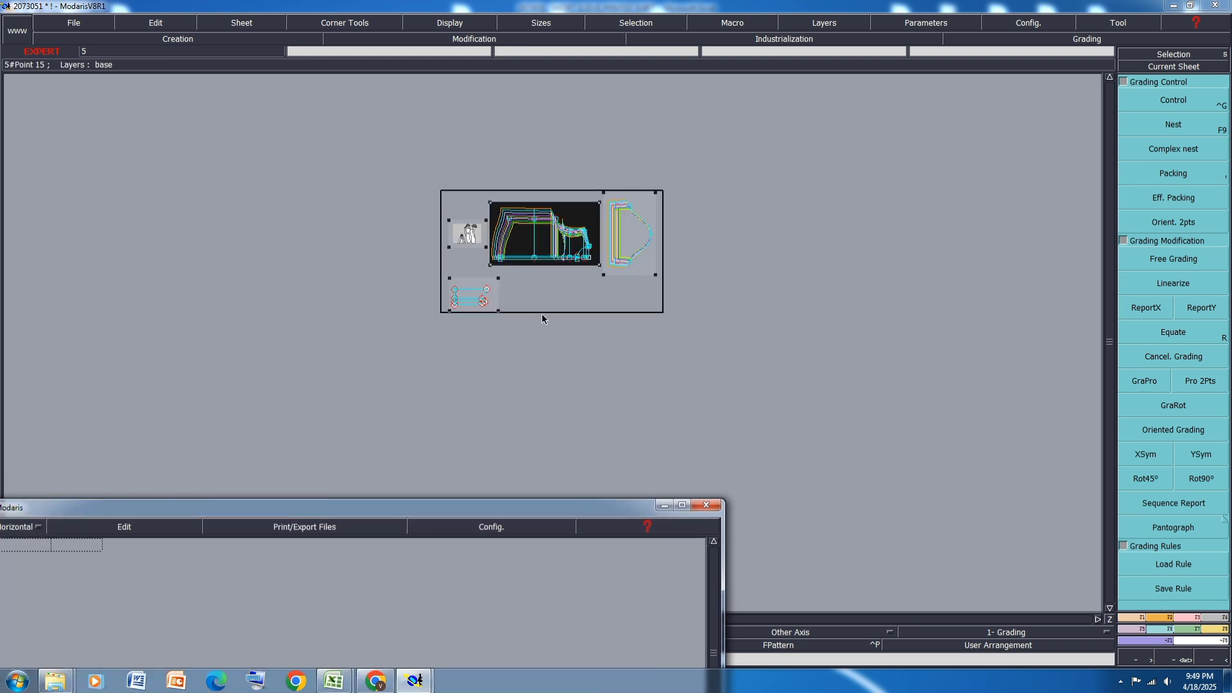
scroll(543, 318, "up", 3)
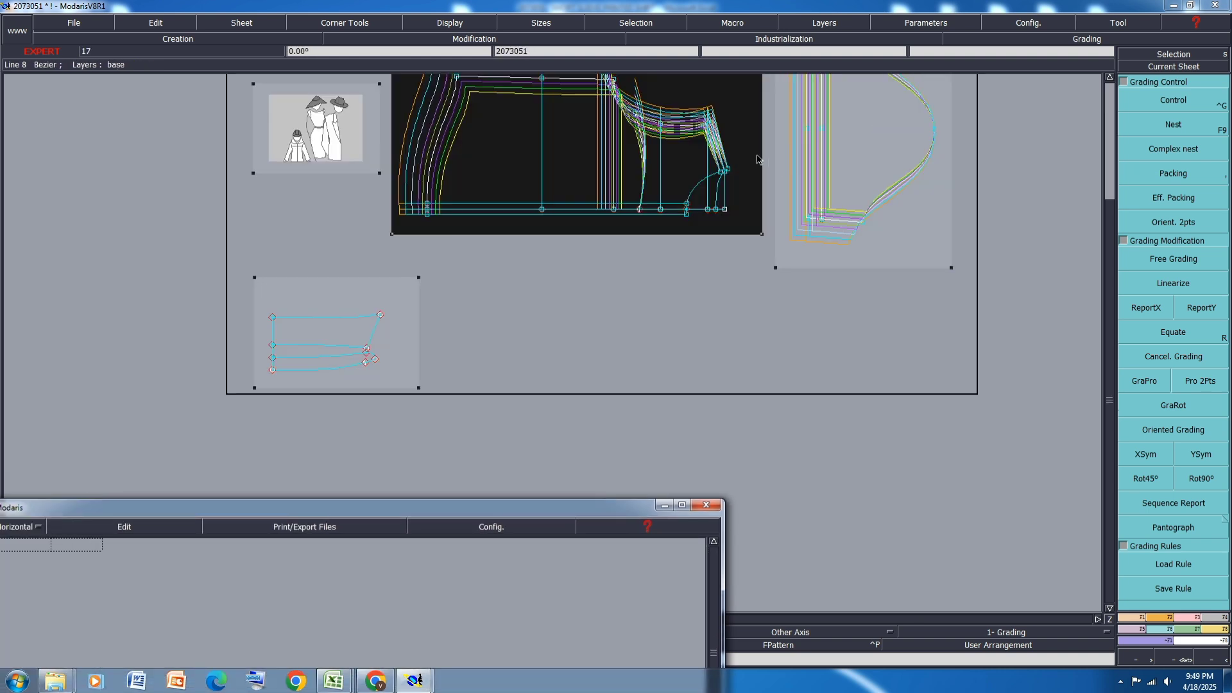
scroll(732, 192, "up", 1)
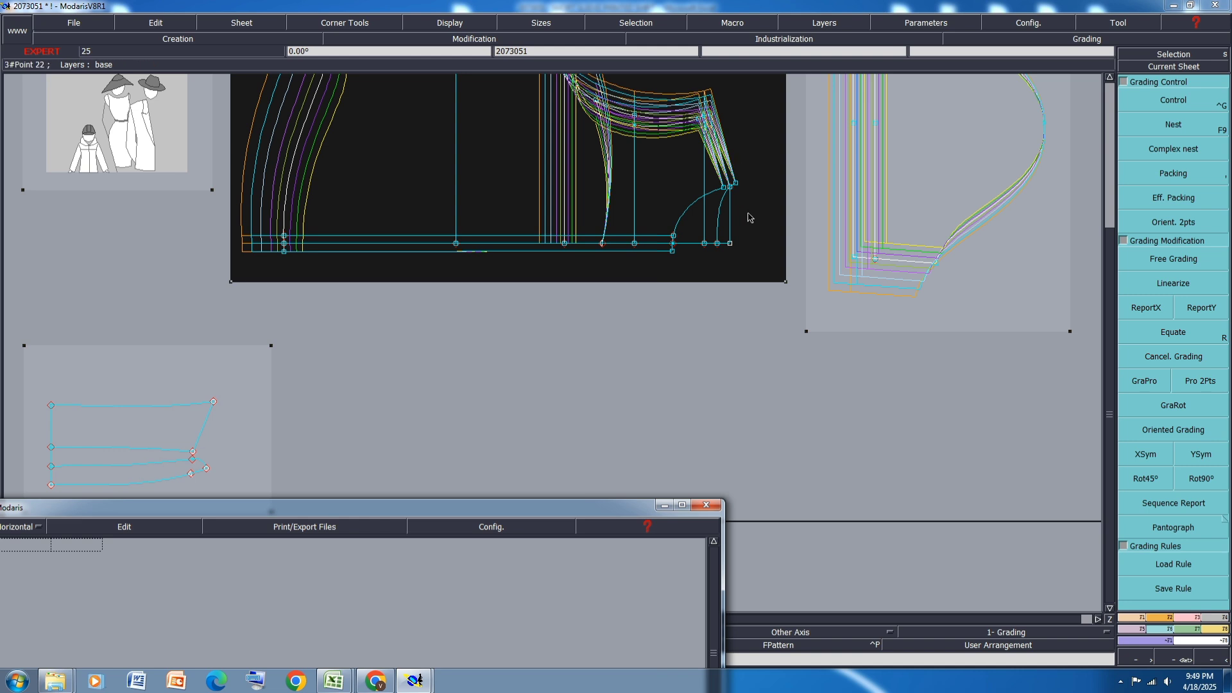
left_click(664, 506)
scroll(719, 179, "up", 1)
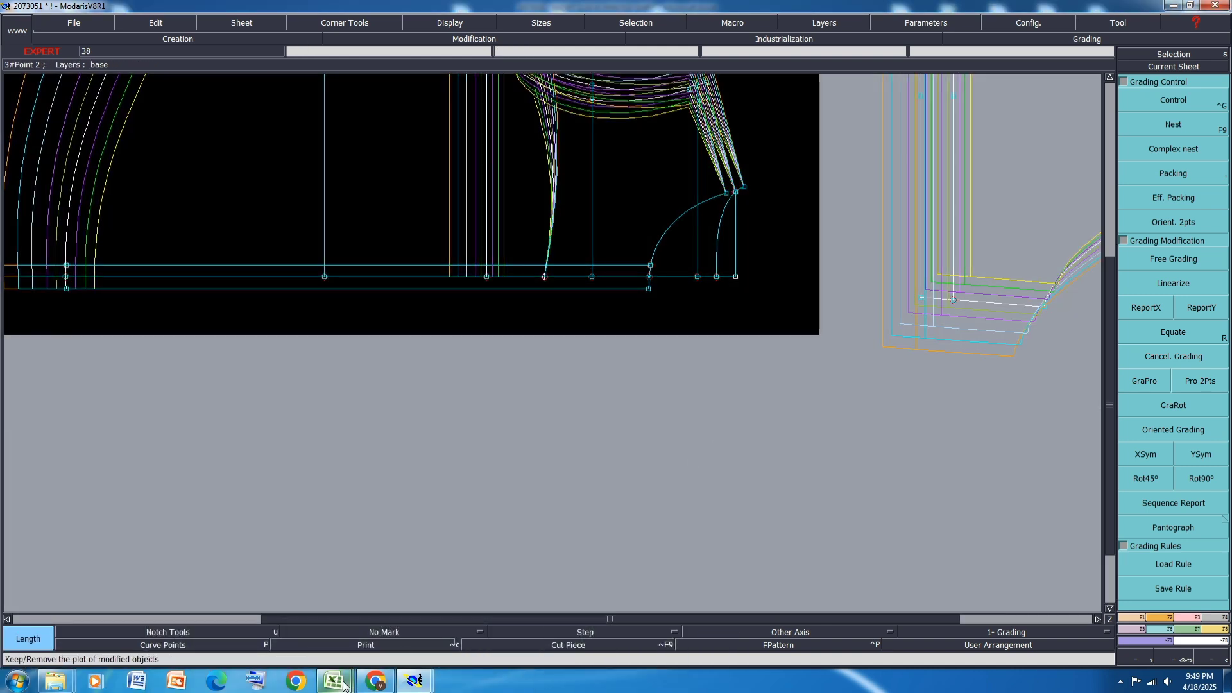
Switch to the Excel shirt spec and check the neck width row's grading values
mouse_move(343, 686)
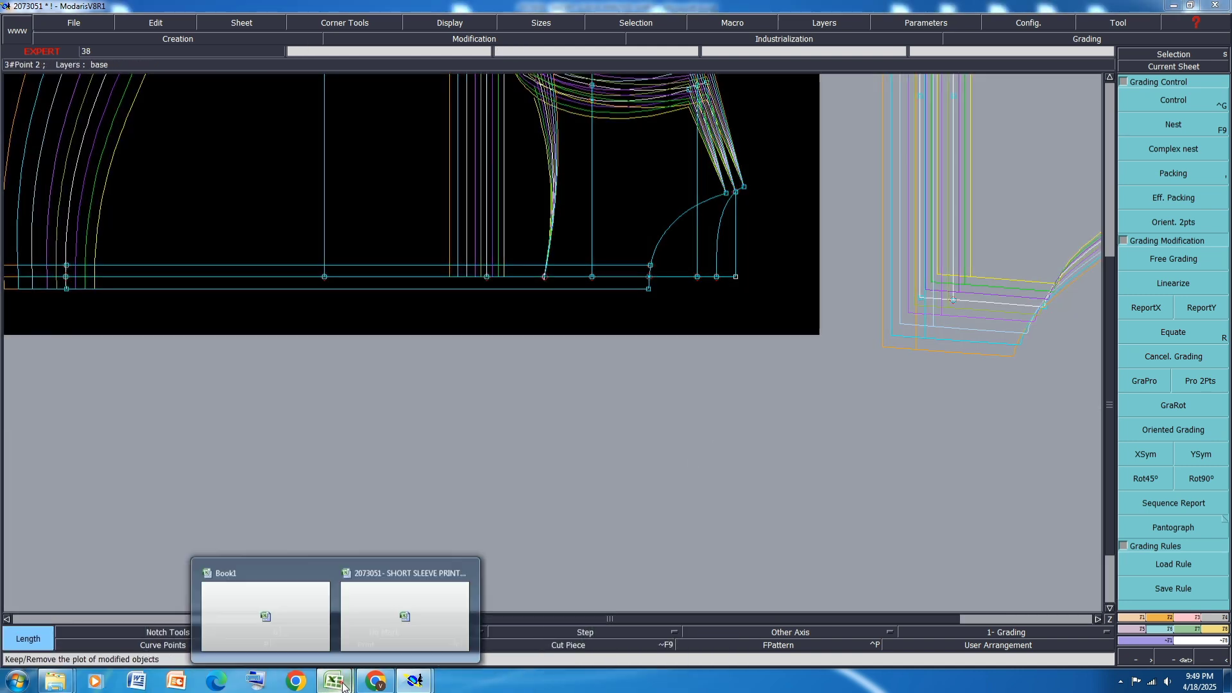
left_click(404, 613)
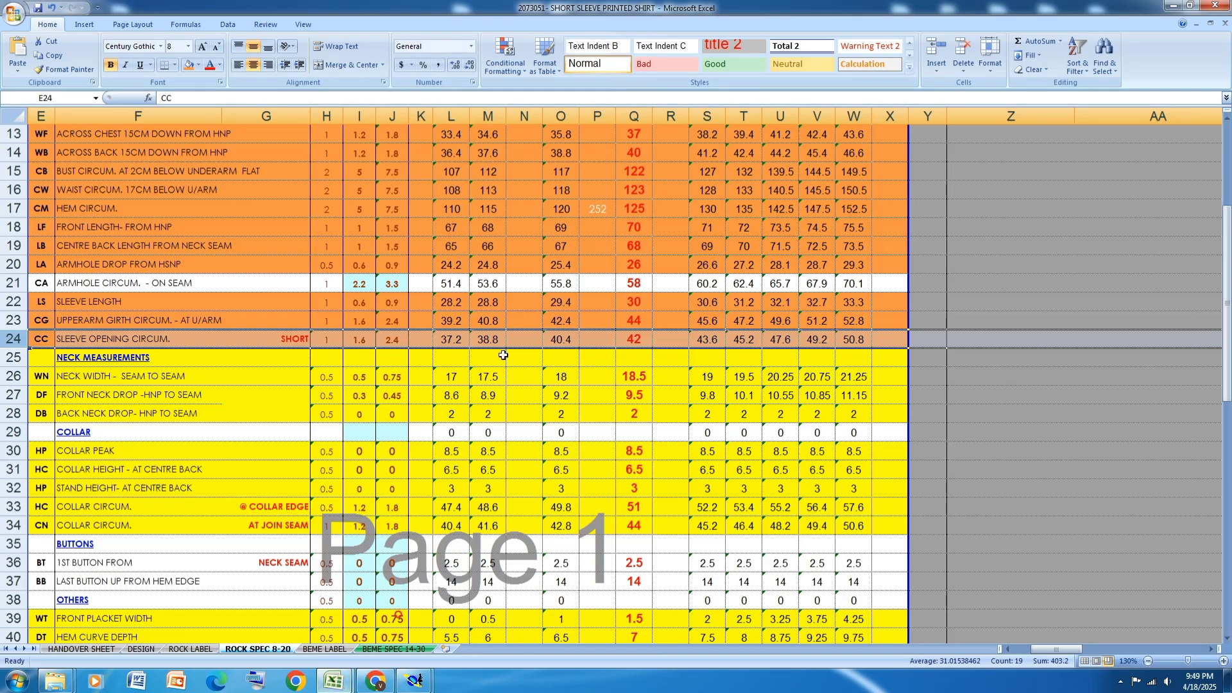
left_click(19, 377)
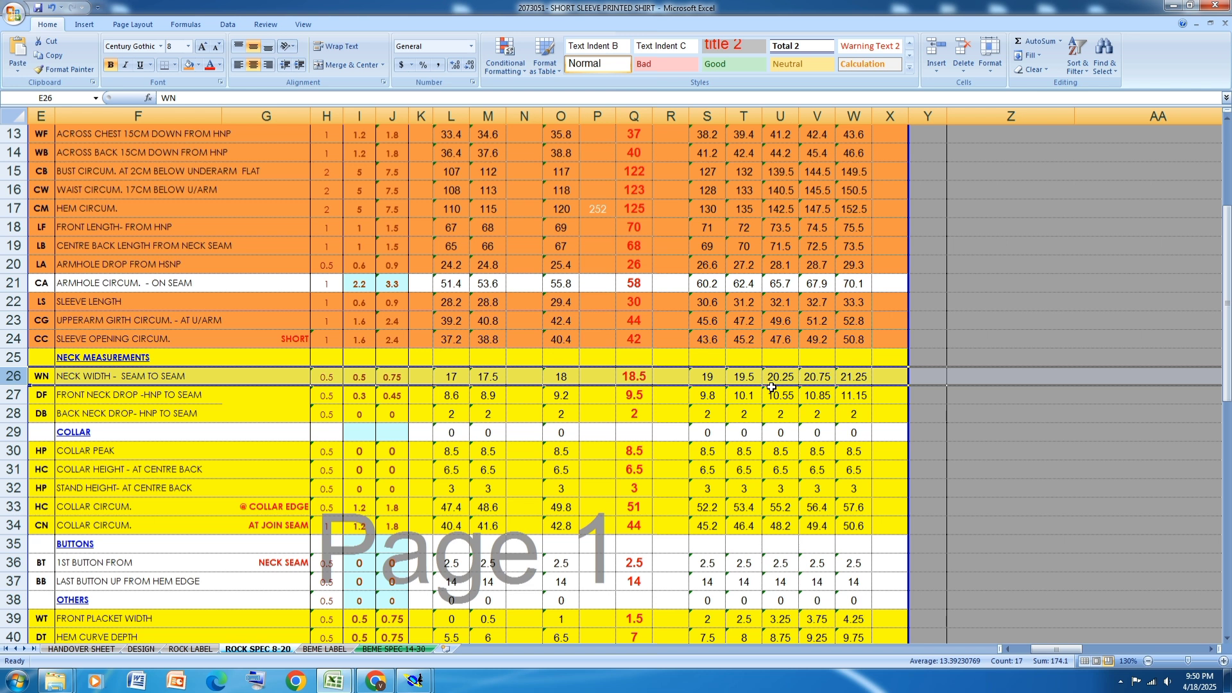
Switch back to Modaris and grade the body's shoulder neck point with ddy 0.25 up to size 18 and 0.375 for sizes 20 to 24
mouse_move(415, 679)
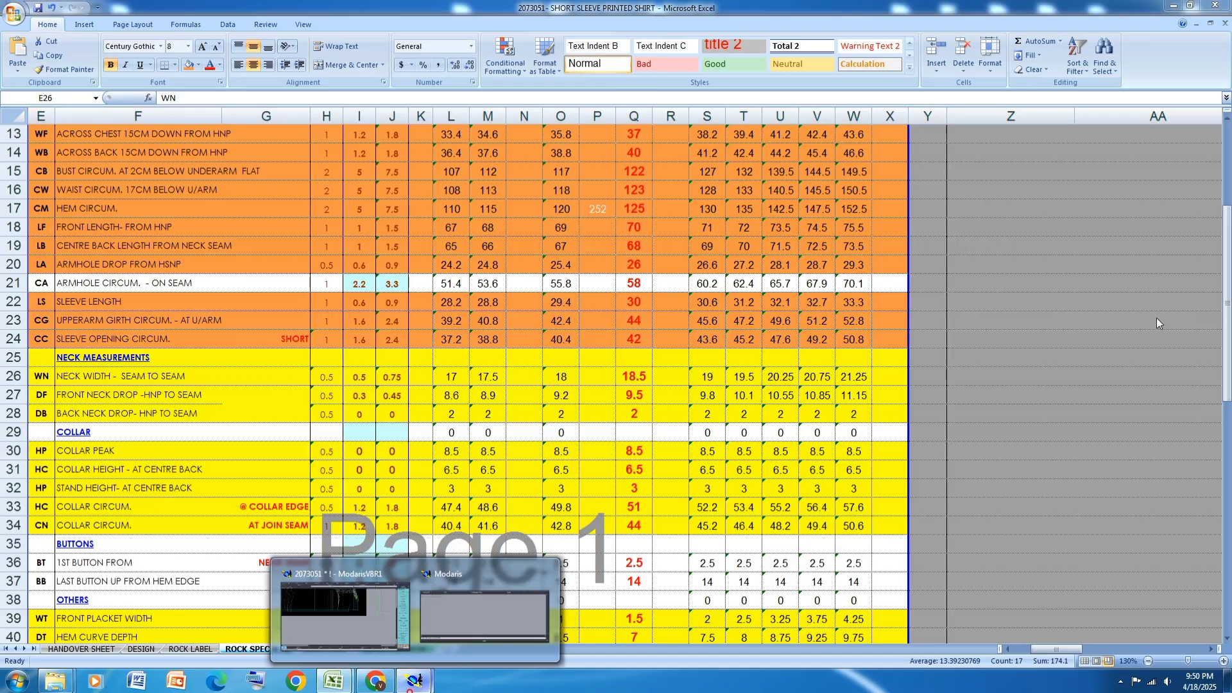
left_click(315, 620)
key("ctrl+g")
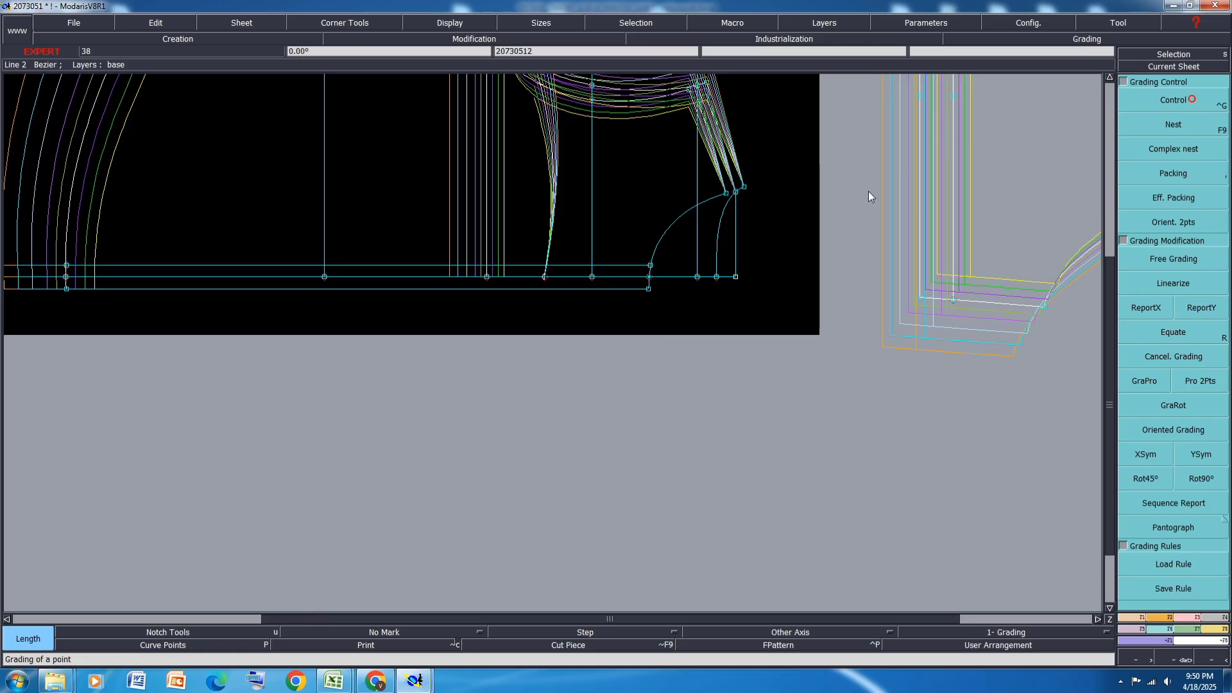
left_click(736, 192)
left_click_drag(1089, 72, 1096, 153)
type("0.25")
key("Return")
type("375")
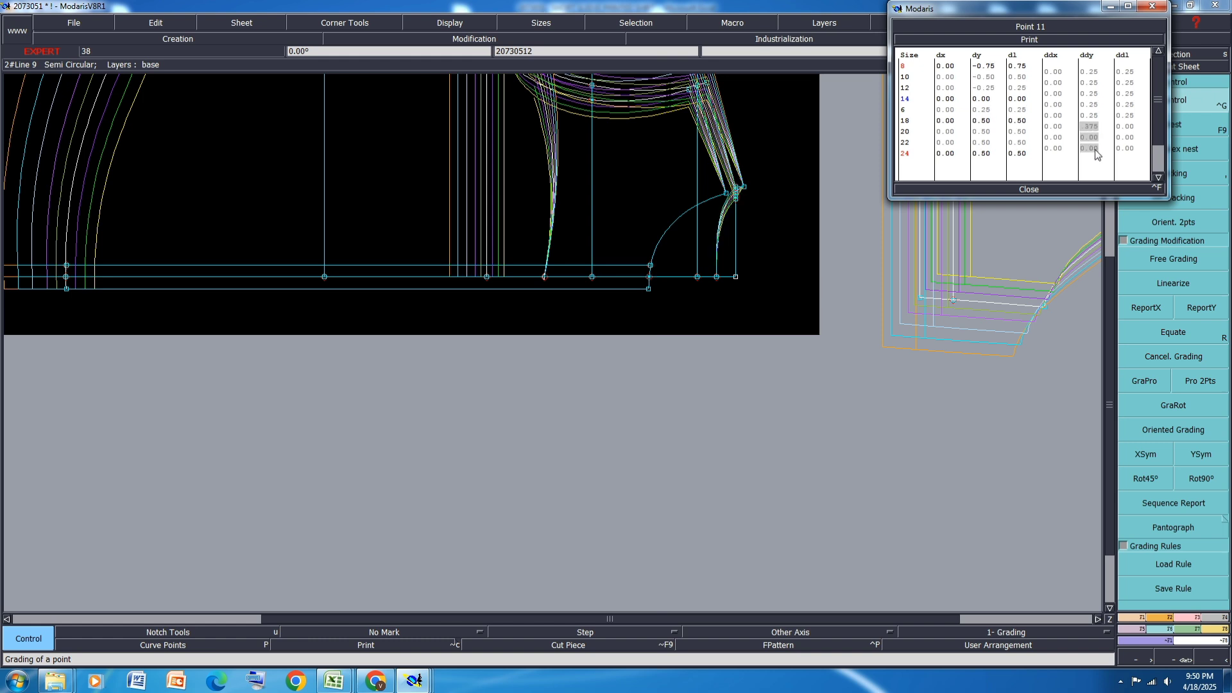
key("Return")
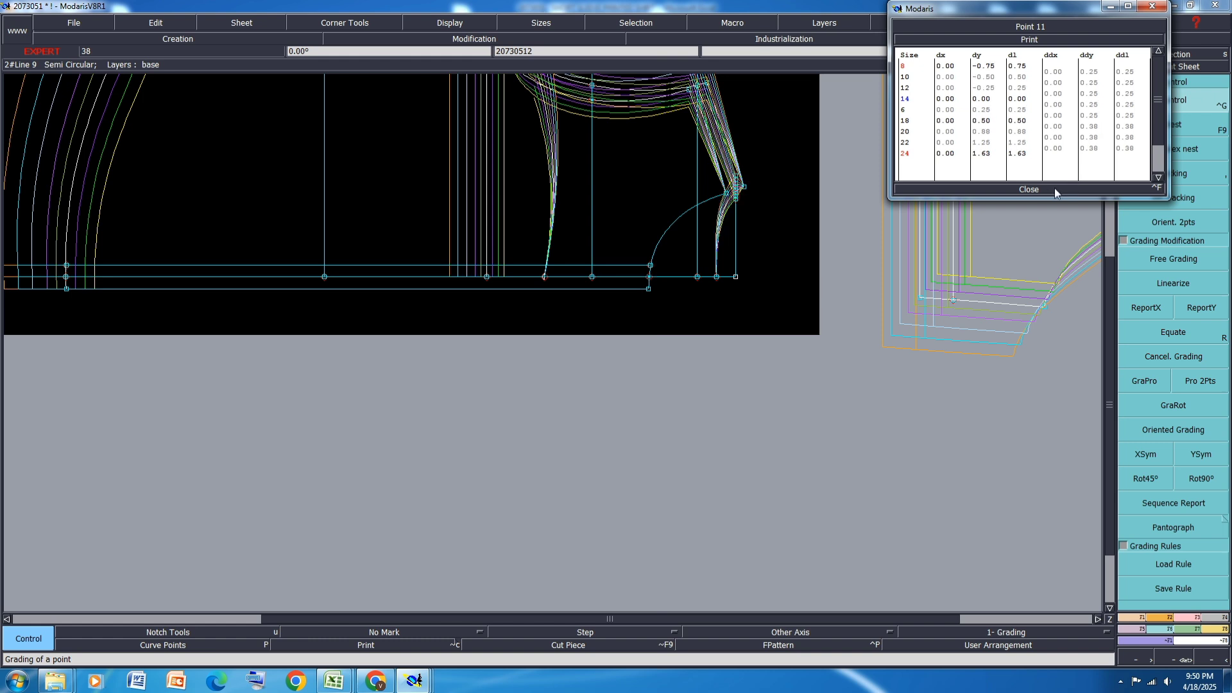
left_click(1027, 190)
Copy the shoulder neck point's Y grading to the neighbouring shoulder neck points with ReportY
left_click(1206, 311)
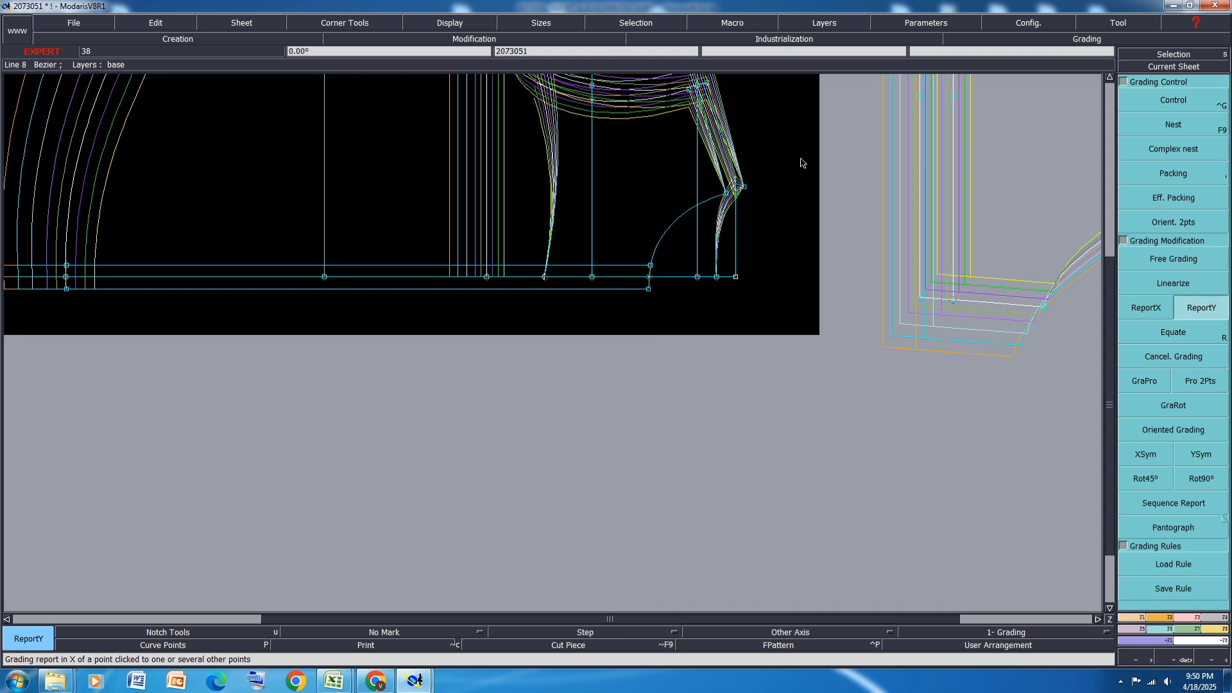
left_click_drag(806, 158, 735, 193)
left_click(734, 192)
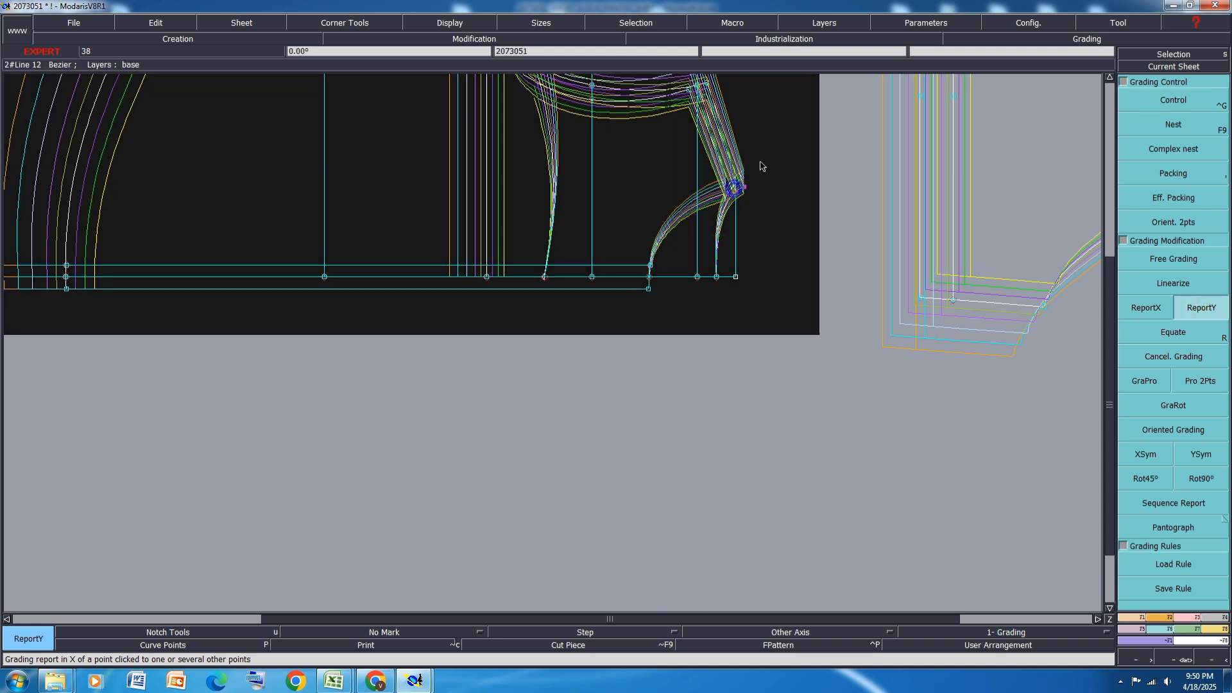
Switch to the Excel shirt spec and fill the neck width row with orange
left_click(334, 681)
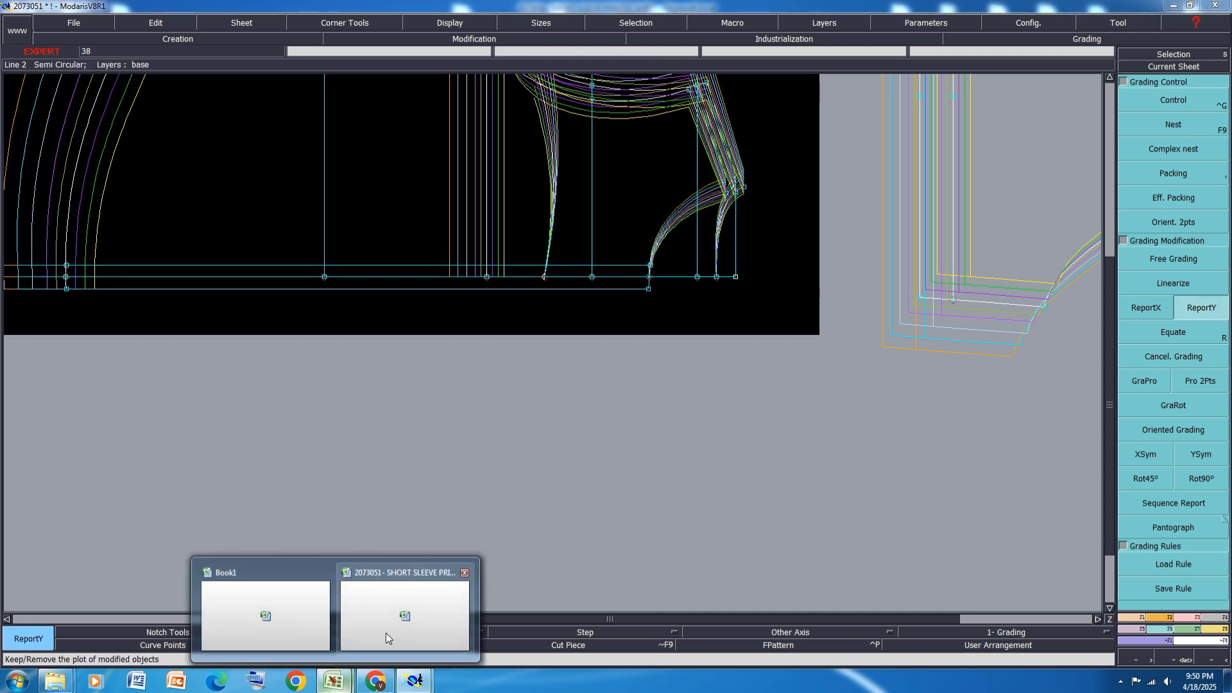
left_click(386, 633)
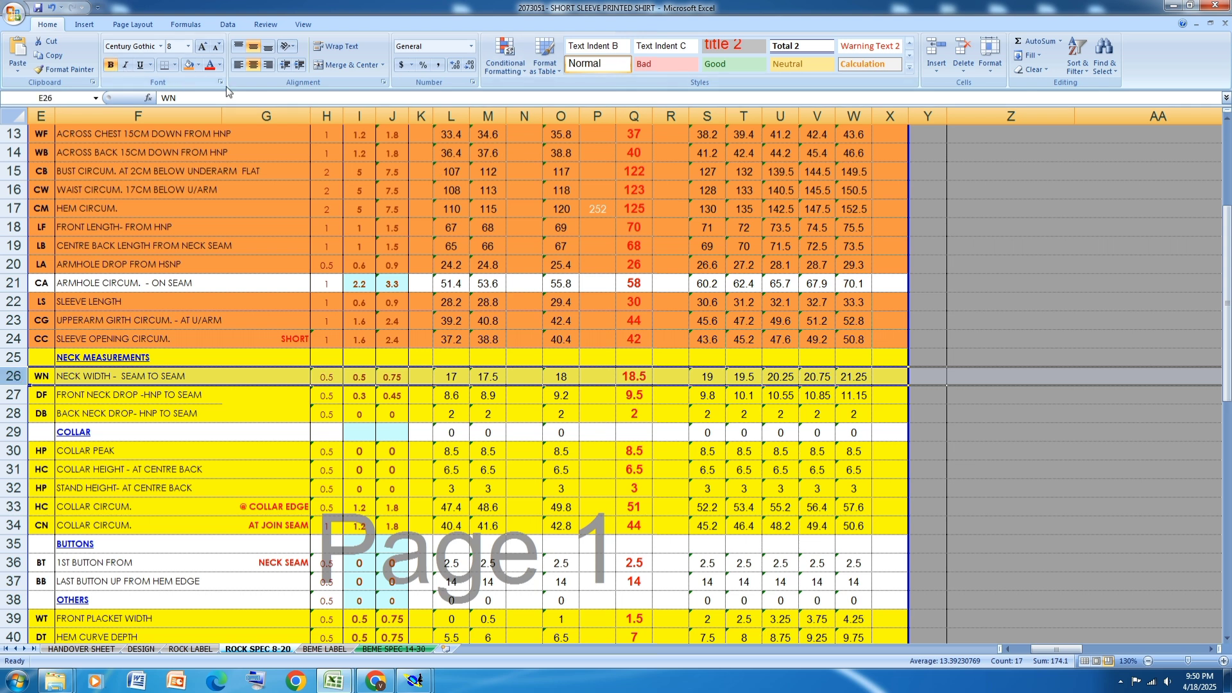
left_click(188, 64)
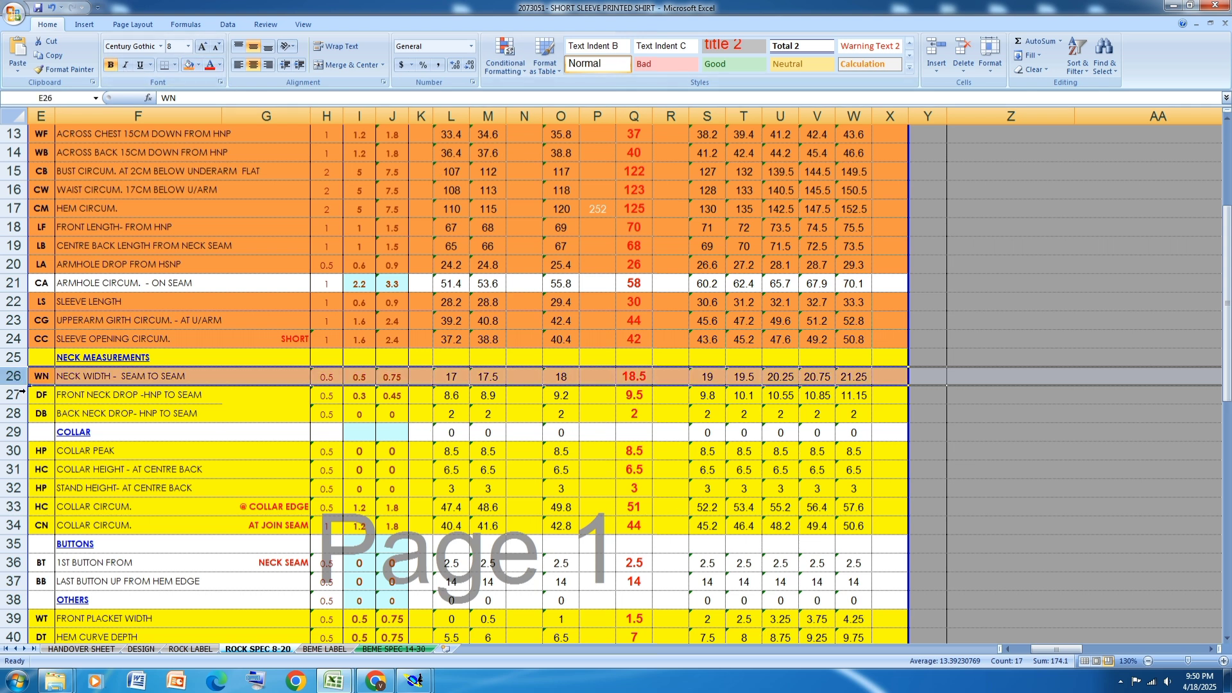
Fill the front neck drop and back neck drop rows with orange
left_click_drag(14, 394, 15, 413)
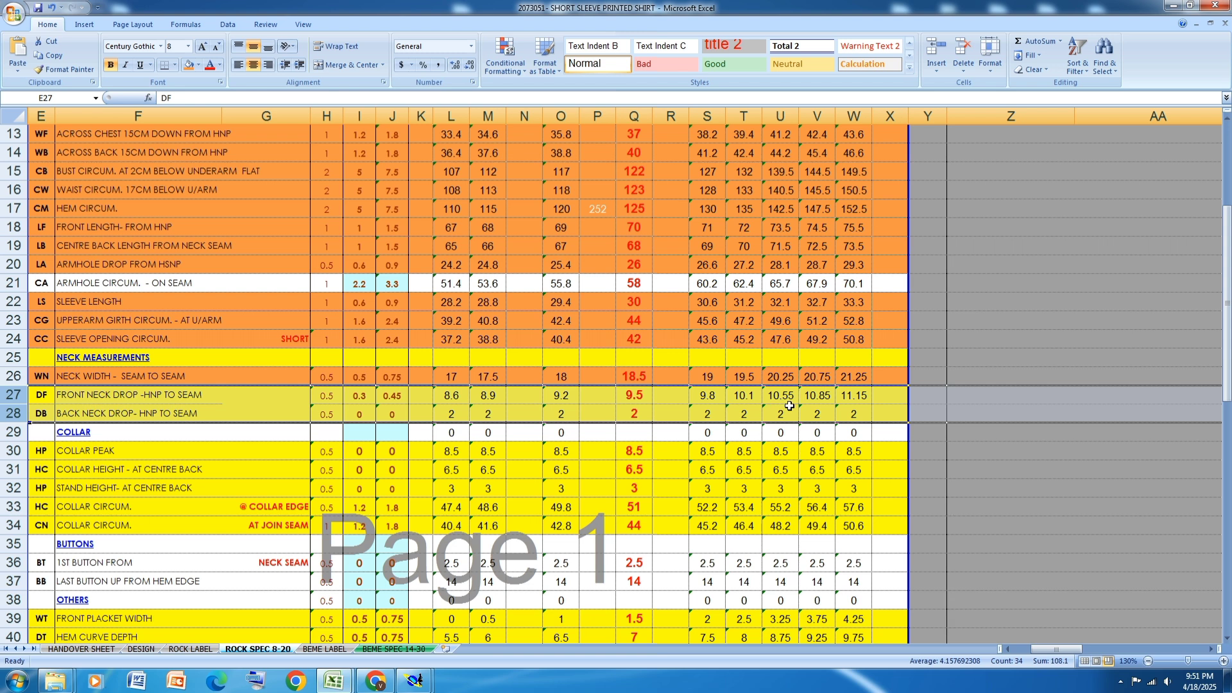
left_click(188, 64)
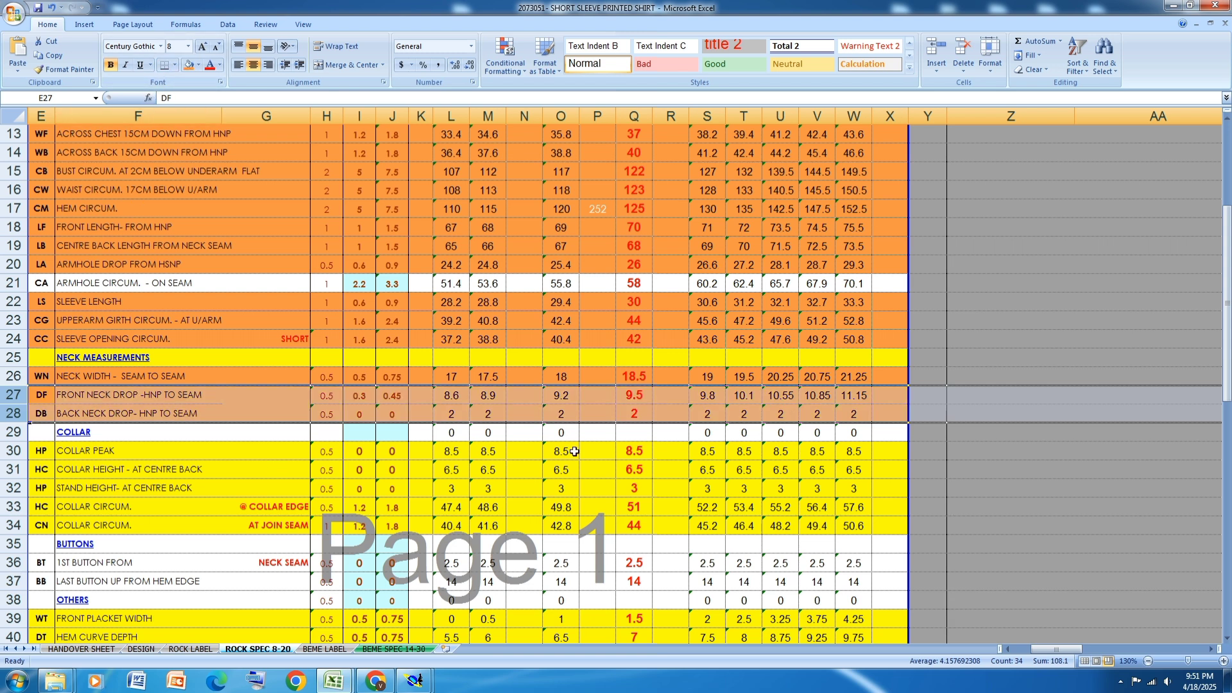
left_click(670, 488)
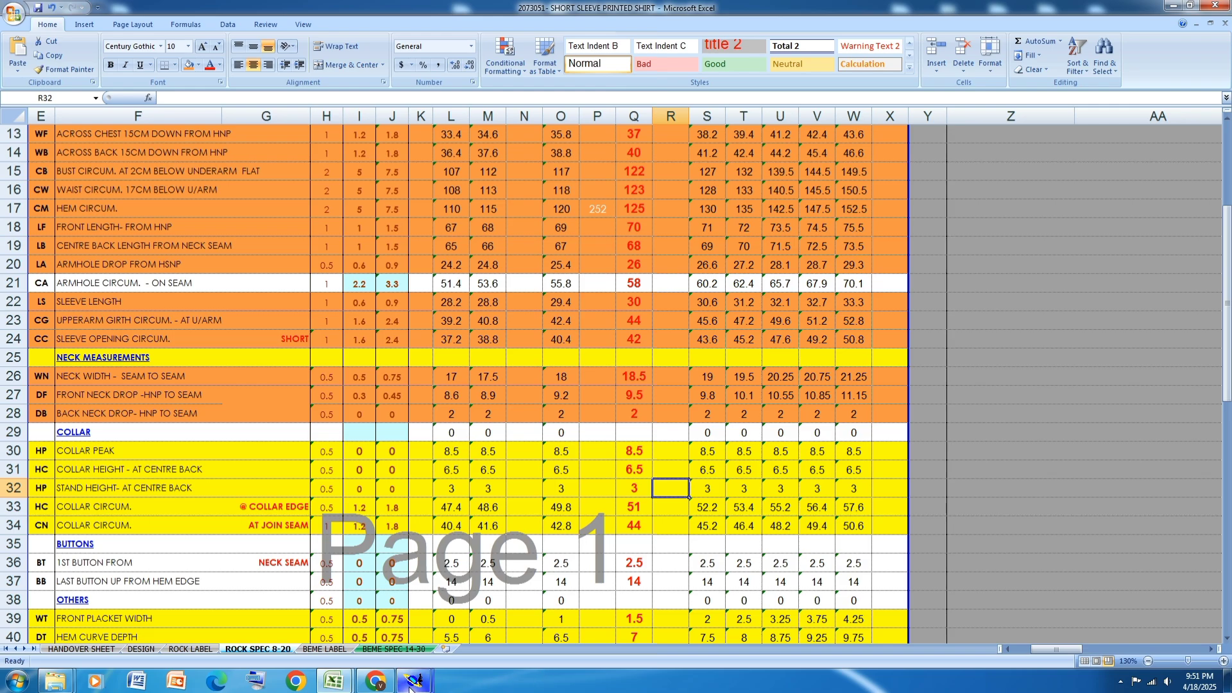
Switch to Modaris and grade the front neck's lower end point with ddx -0.3 up to size 18 and -0.45 for sizes 20 to 24
left_click(325, 617)
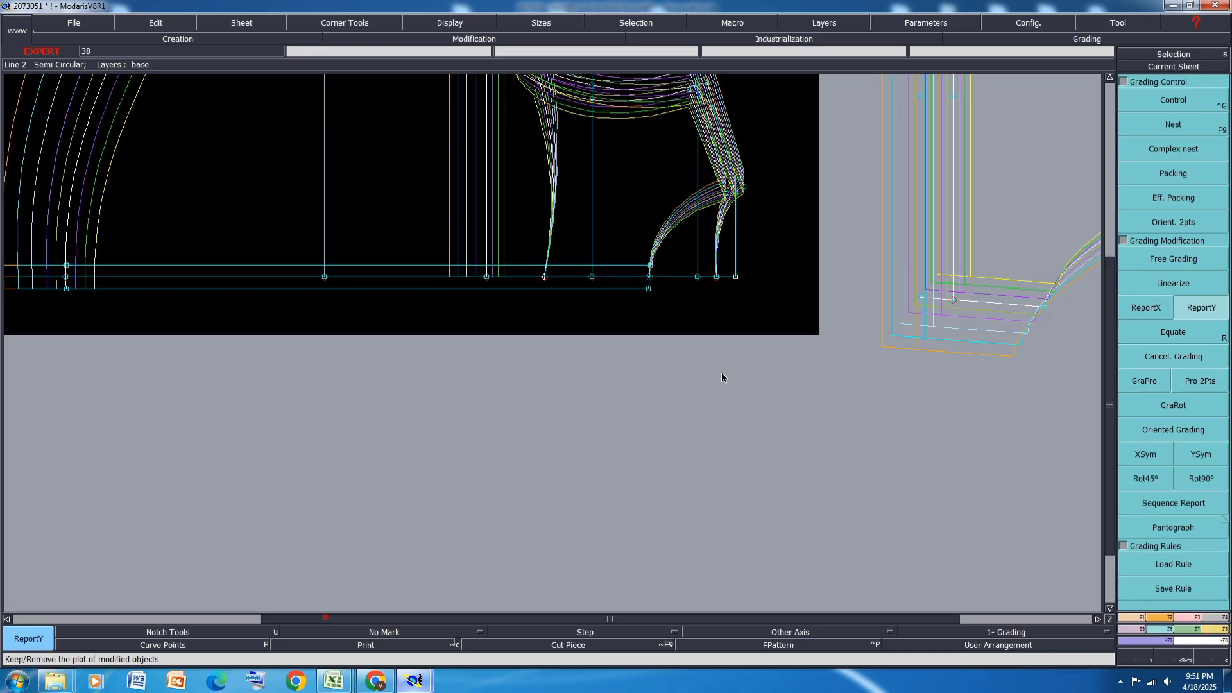
key("ctrl+g")
left_click(648, 290)
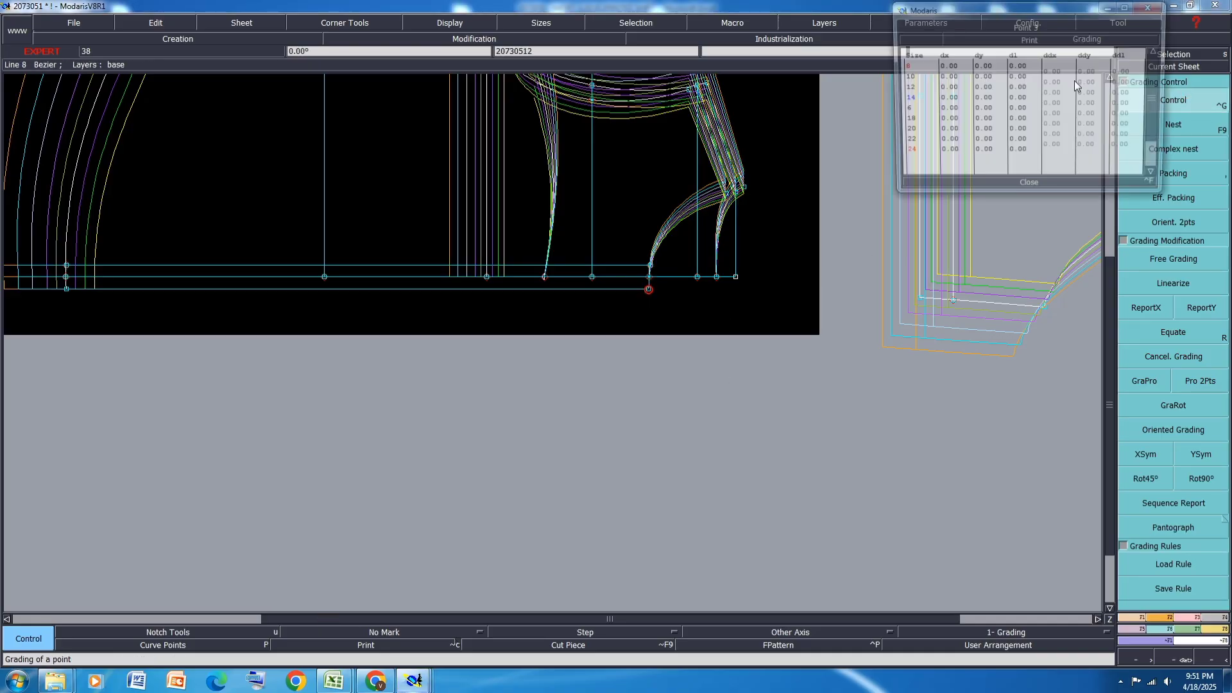
left_click_drag(1056, 72, 1060, 118)
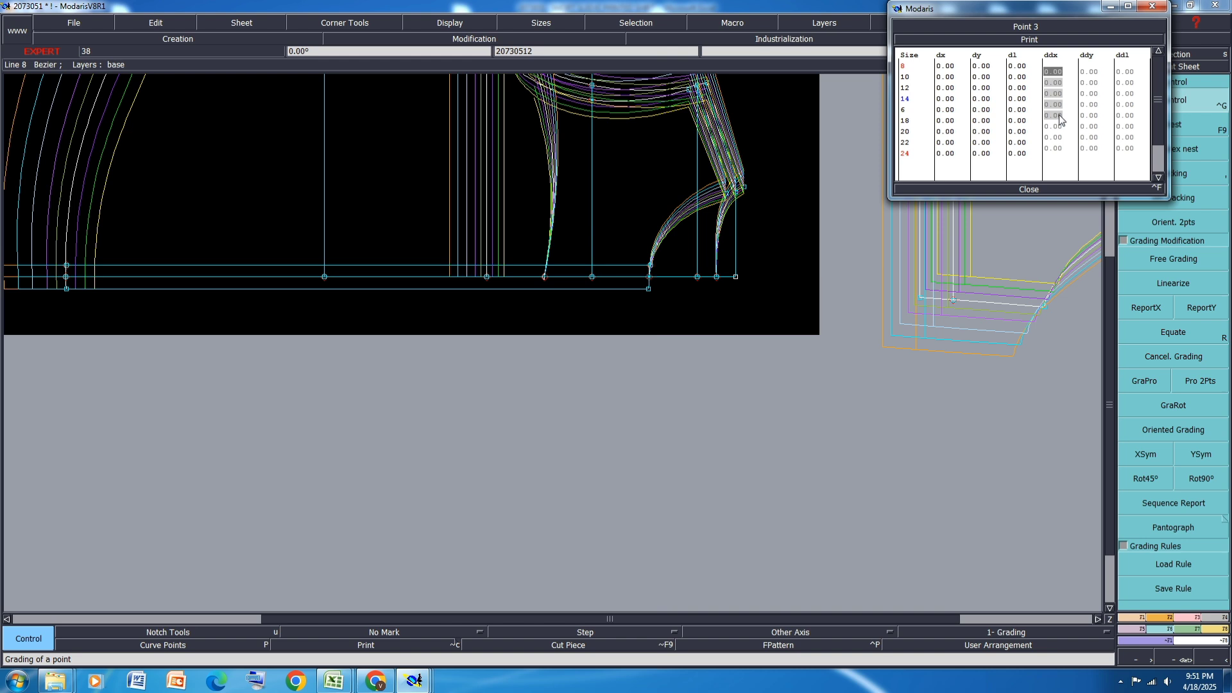
type("-0.3")
key("Return")
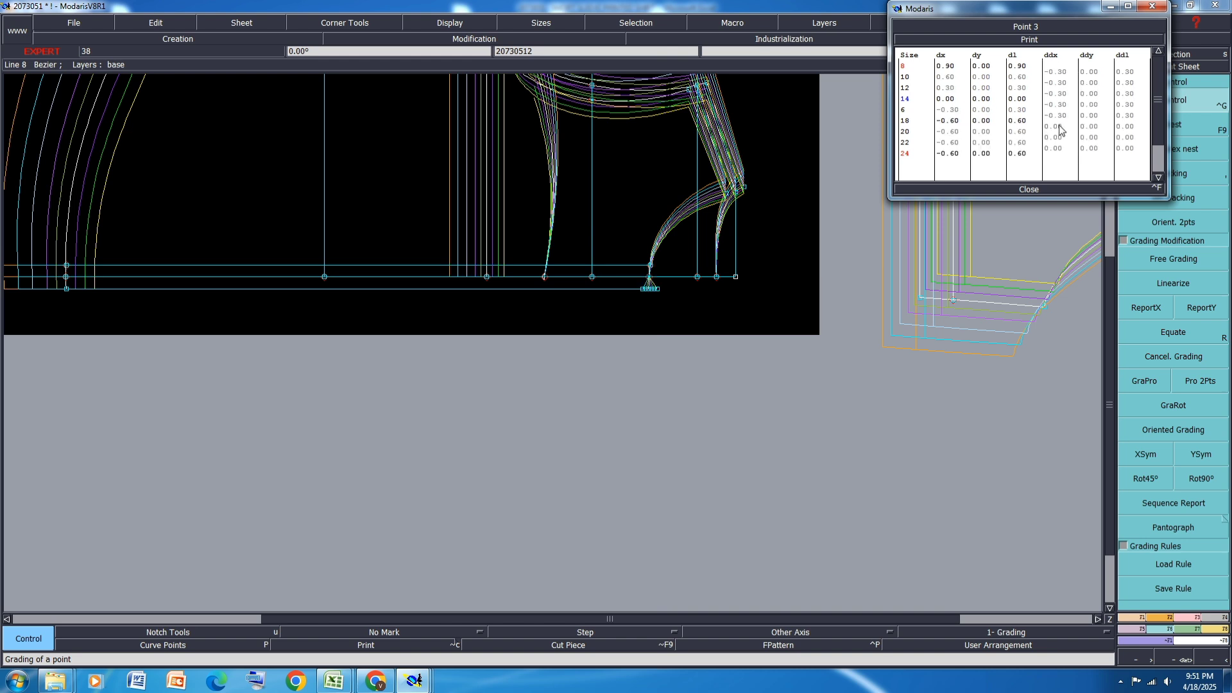
left_click_drag(1061, 127, 1059, 149)
type("-0.45")
key("Return")
left_click(1029, 190)
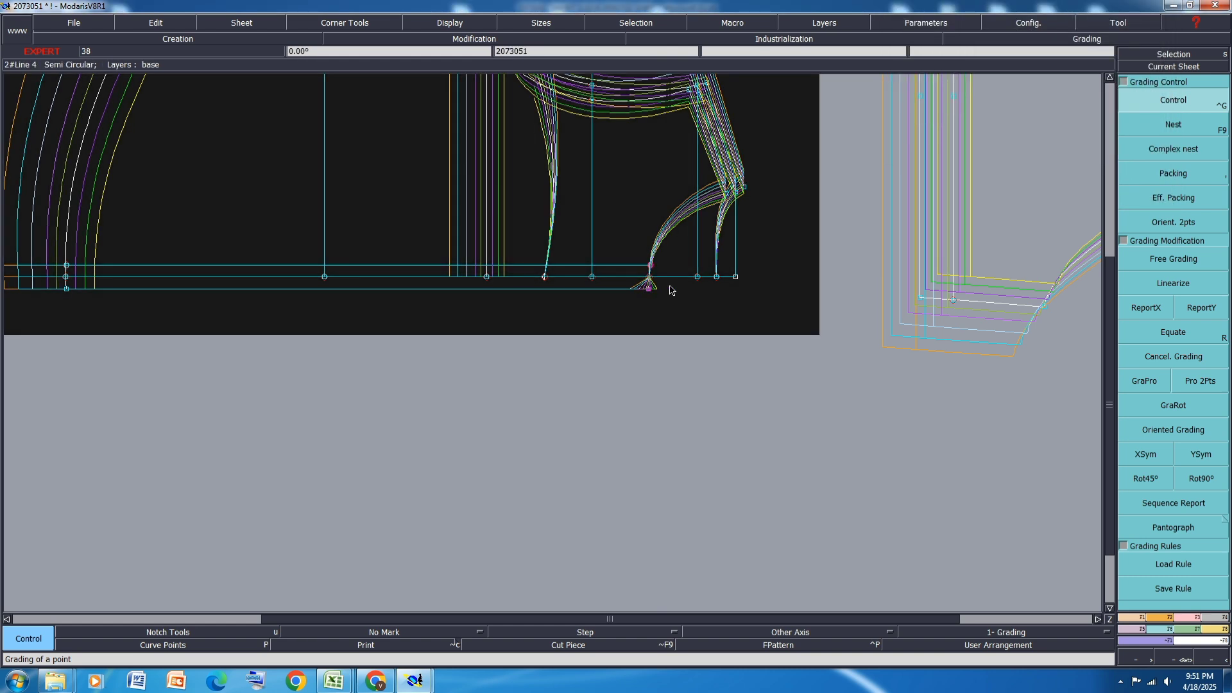
Copy the lower front neck point's X grading to the neck point above it with ReportX, and save the model
left_click(1154, 308)
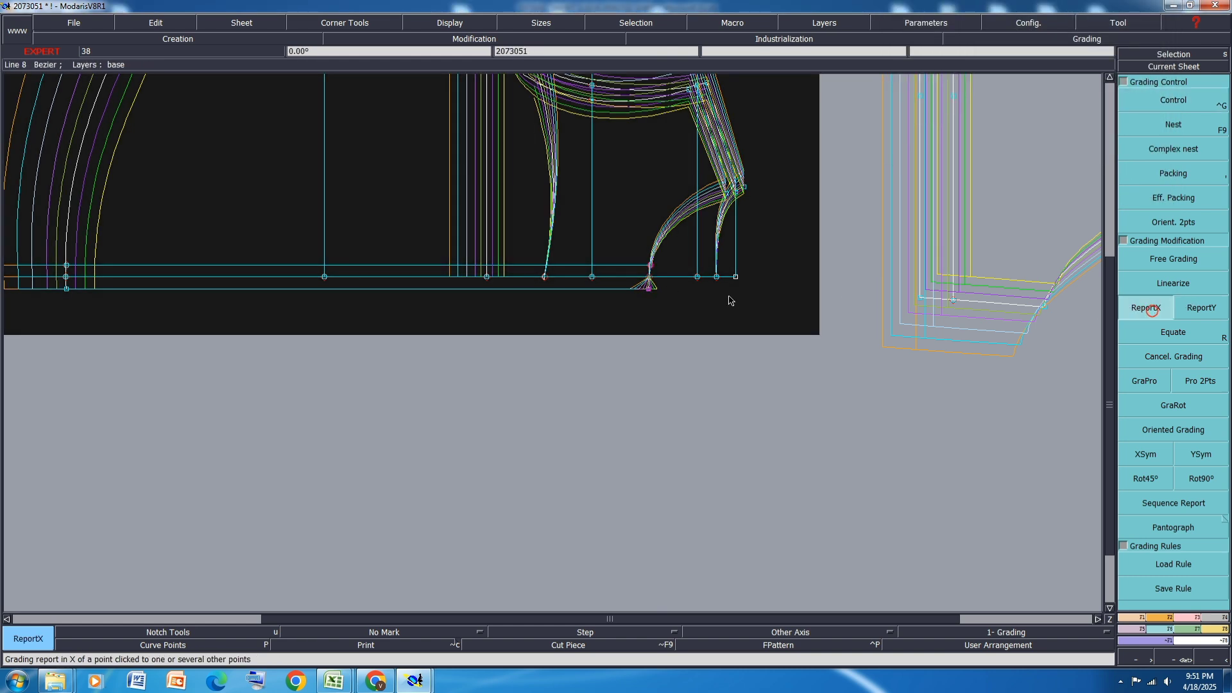
left_click(650, 290)
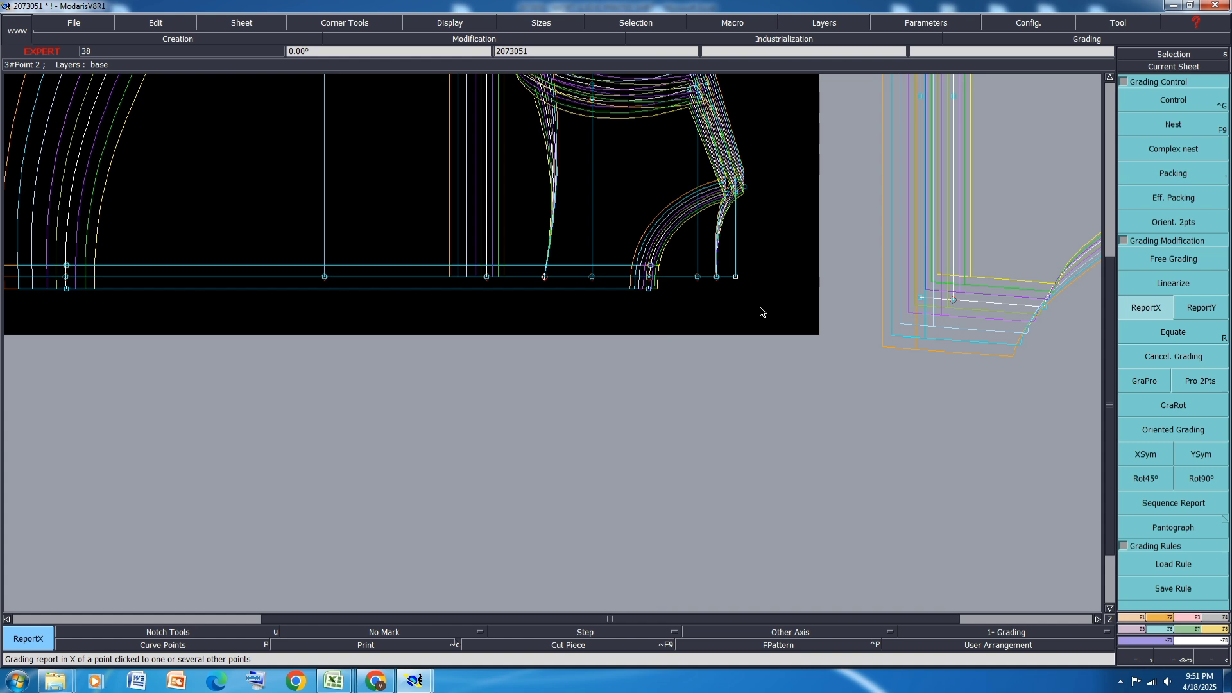
key("ctrl+s")
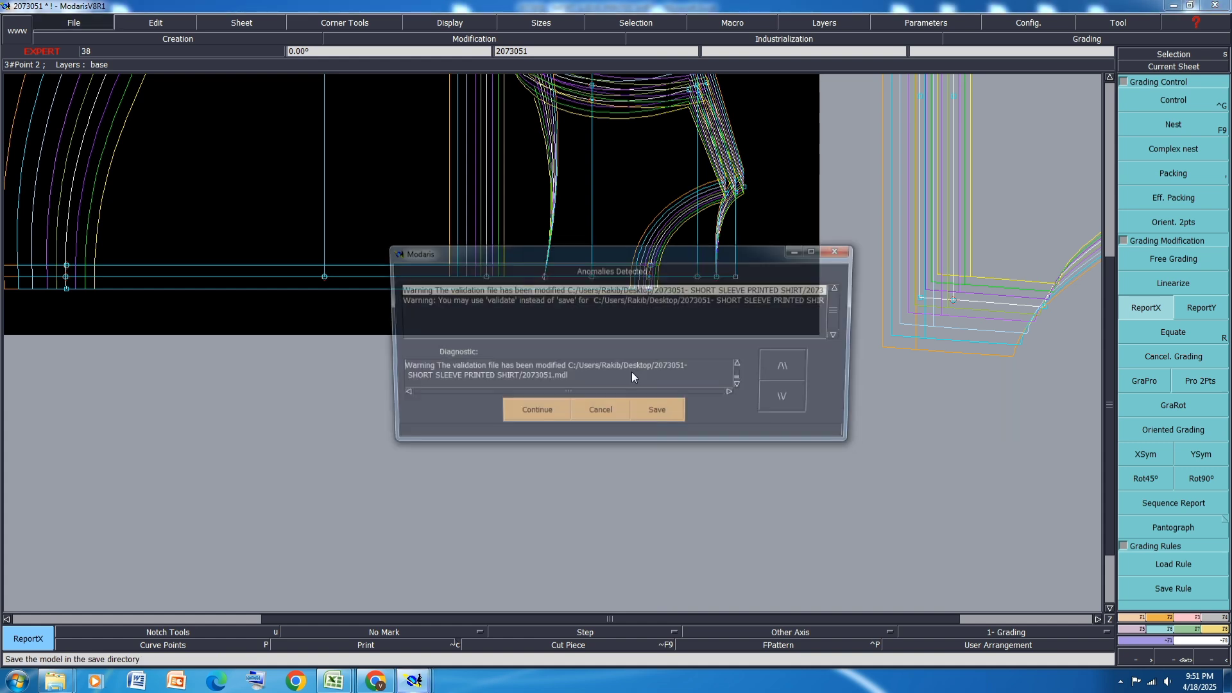
left_click(533, 410)
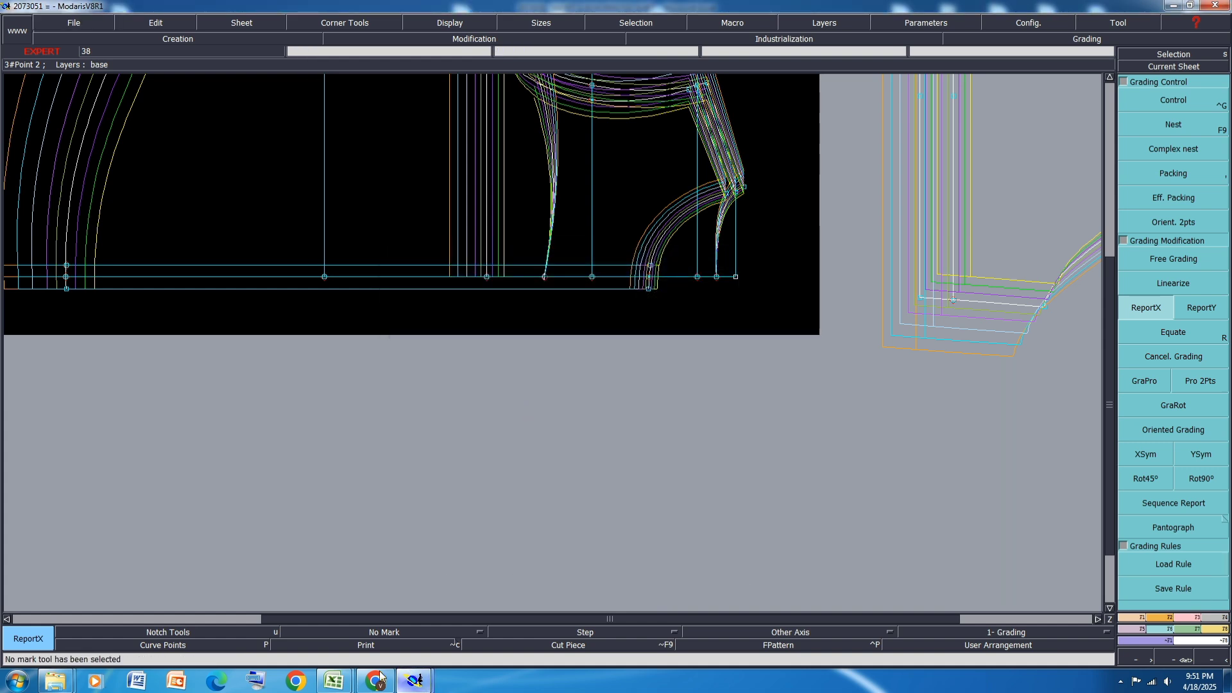
Switch to the Excel shirt spec and fill the collar peak, collar height and stand height rows with orange
mouse_move(334, 680)
left_click(376, 629)
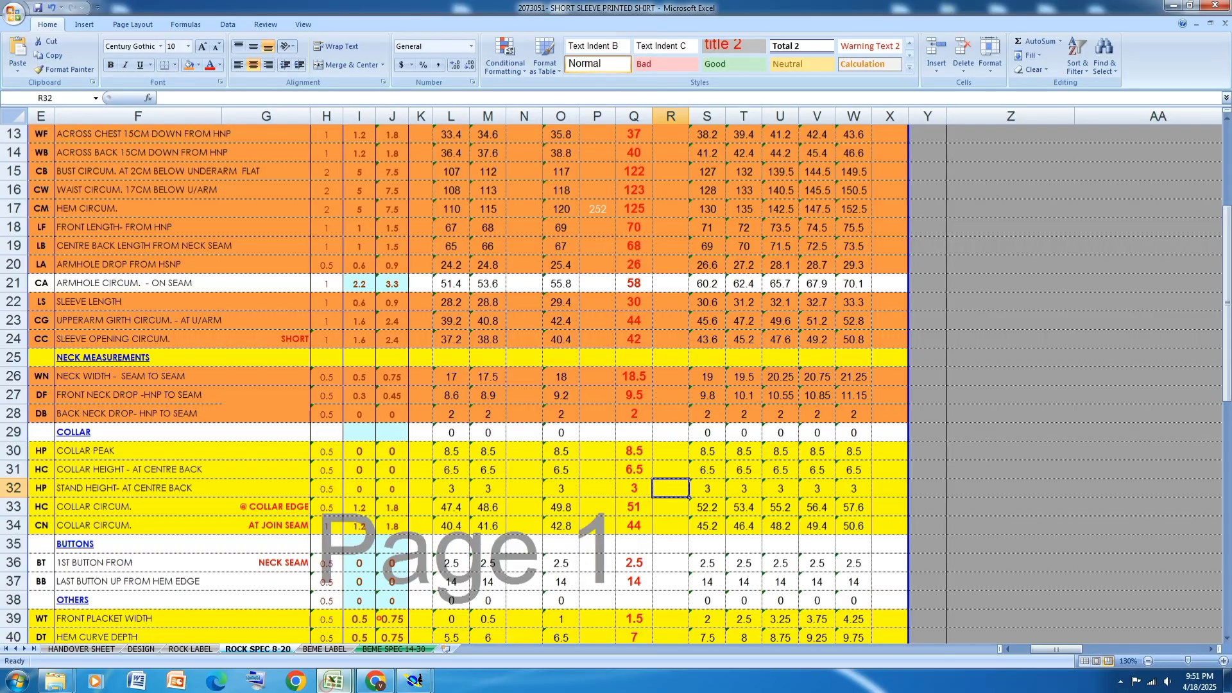
scroll(119, 424, "down", 1)
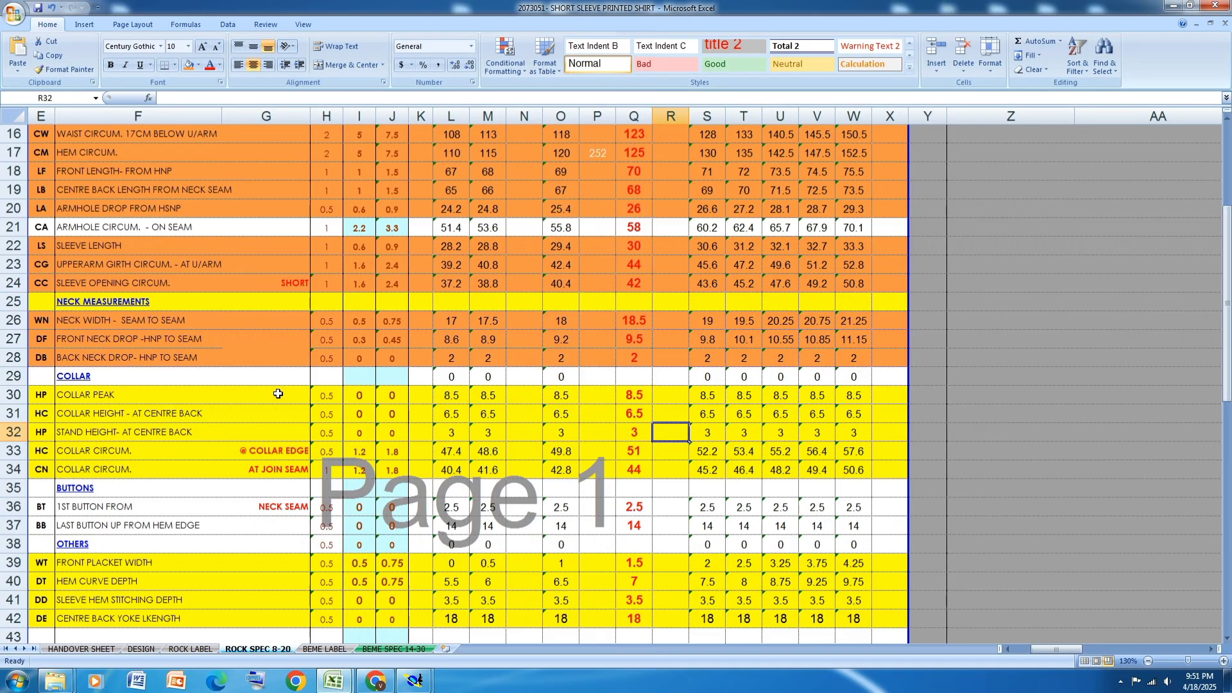
left_click(14, 394)
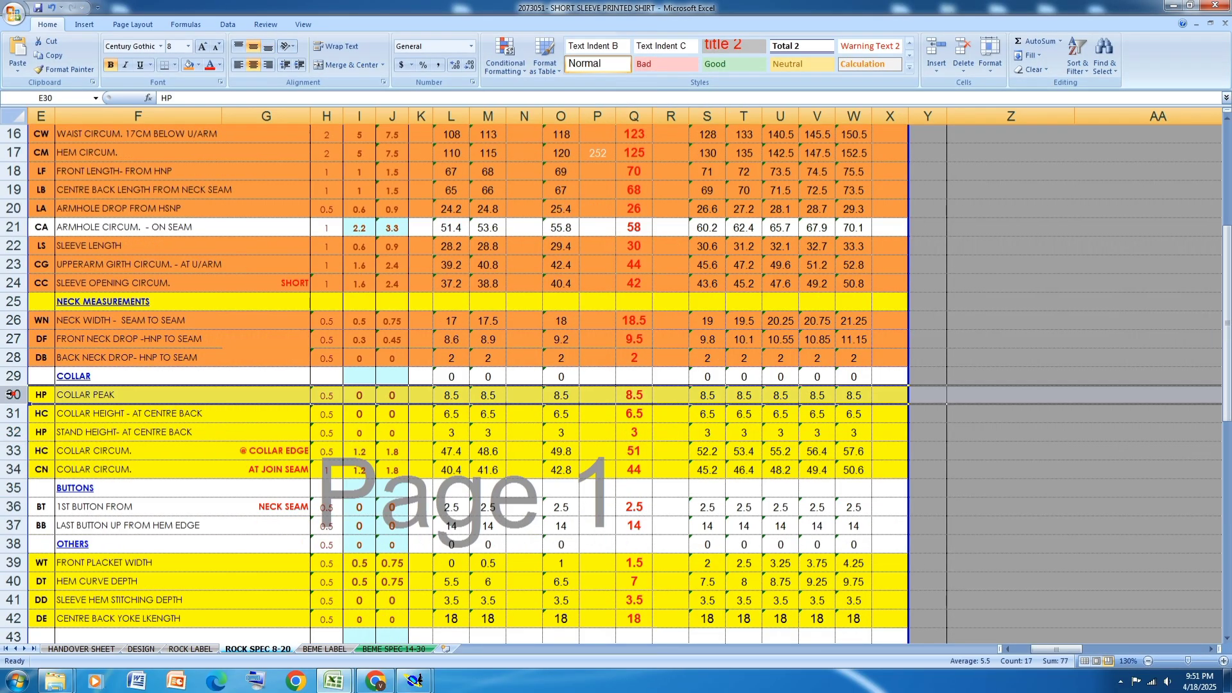
left_click(188, 64)
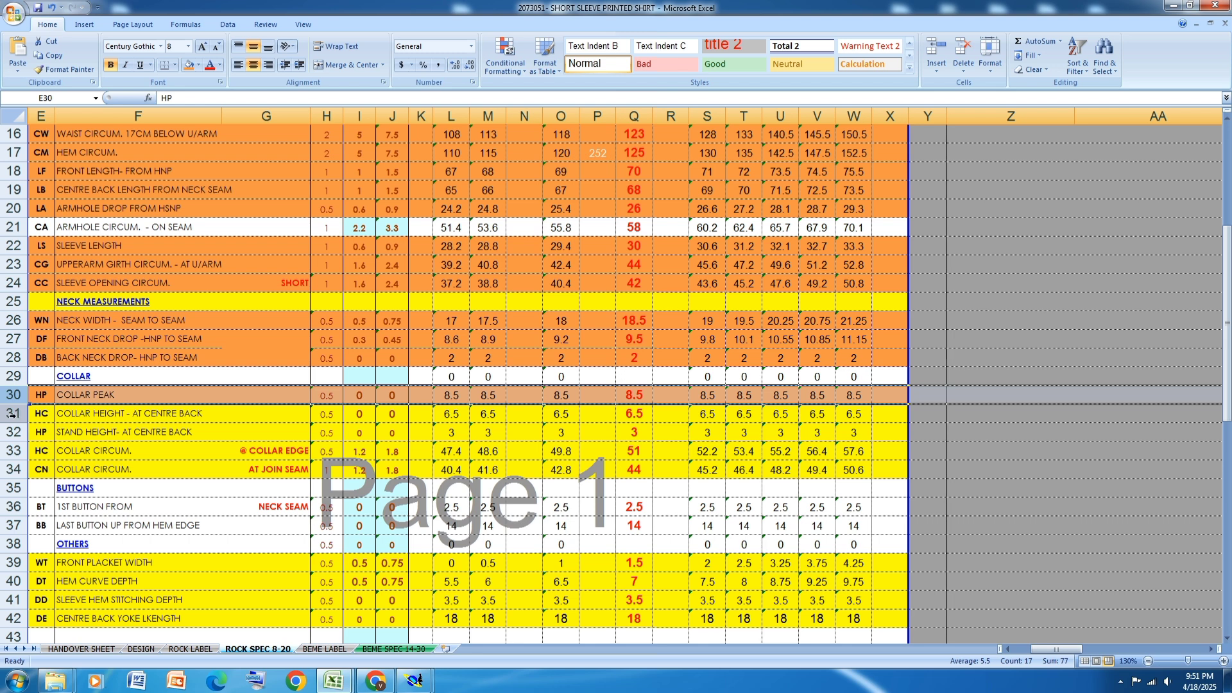
left_click(12, 414)
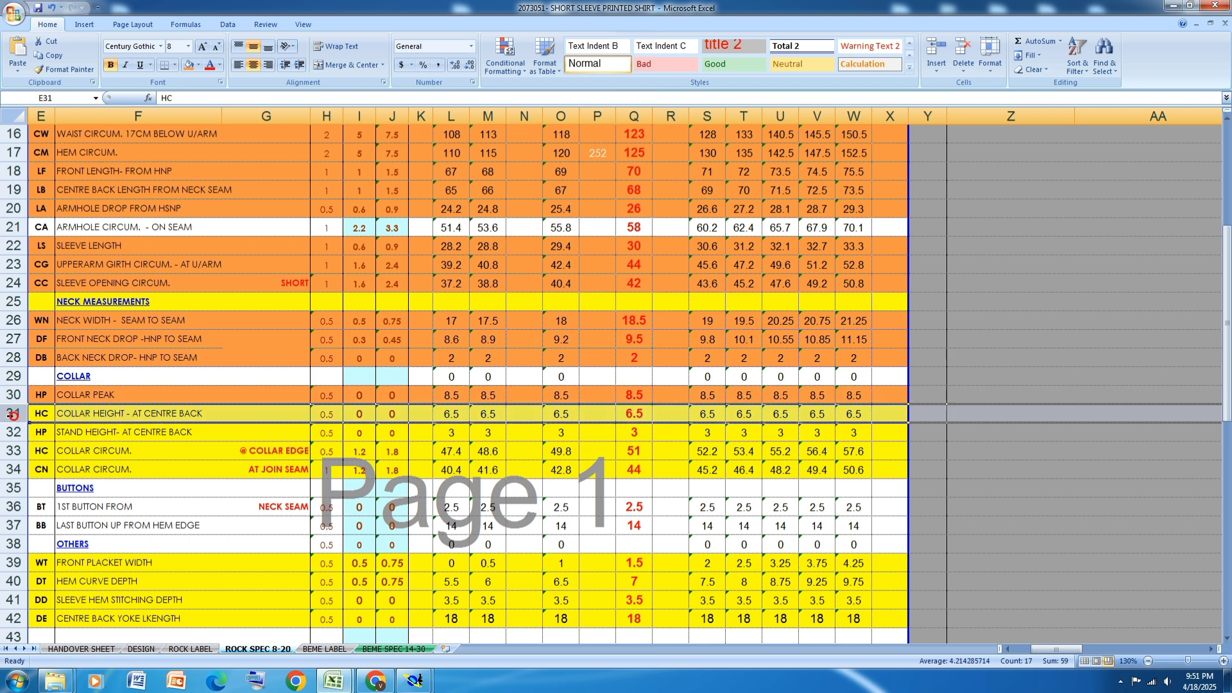
left_click(189, 67)
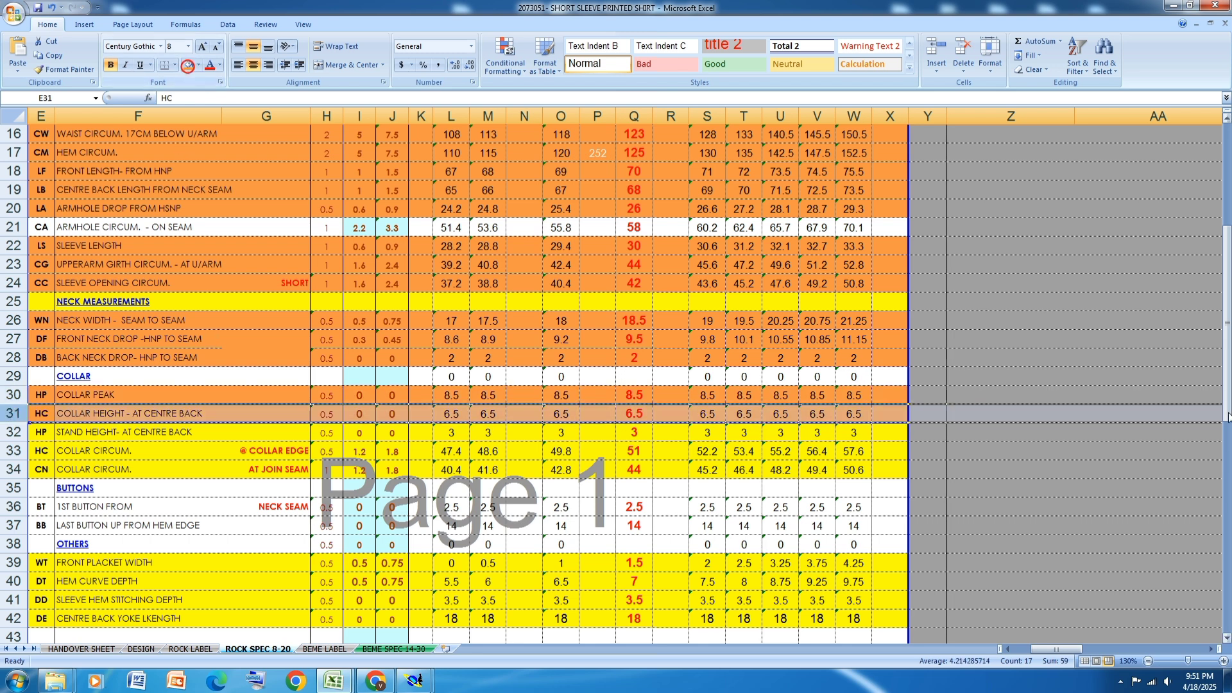
left_click(13, 432)
left_click(187, 65)
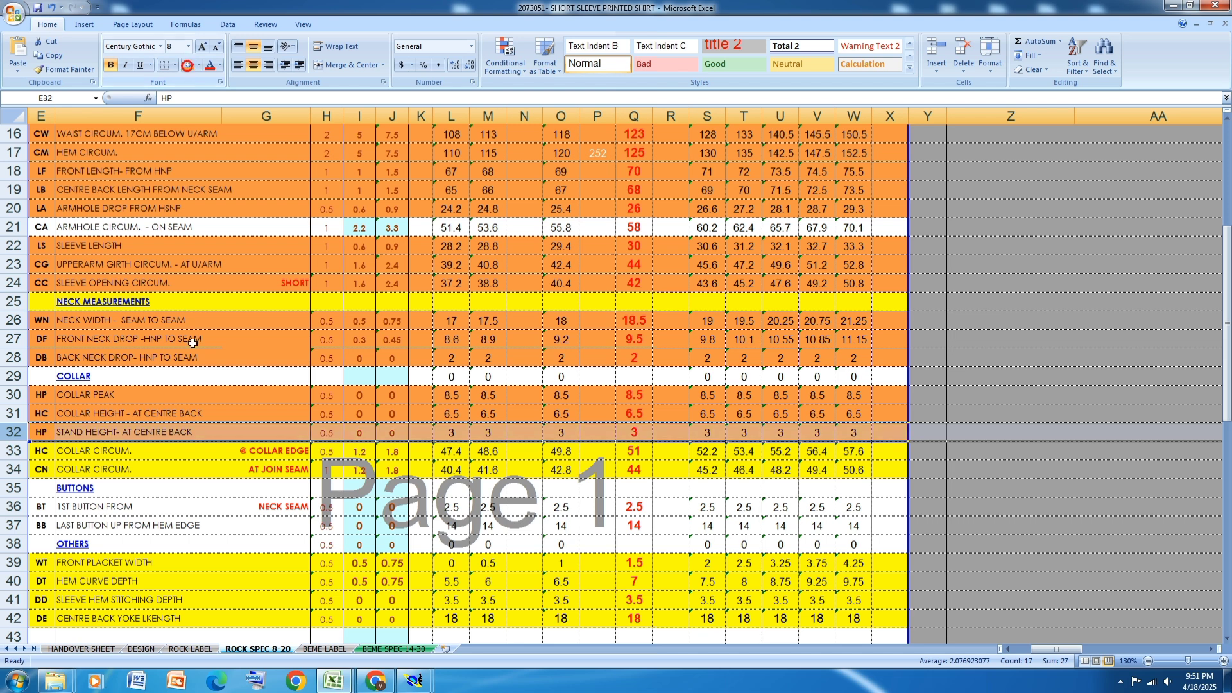
Fill the front placket width, hem curve depth, sleeve hem stitching depth and centre back yoke length rows with orange
scroll(192, 344, "down", 1)
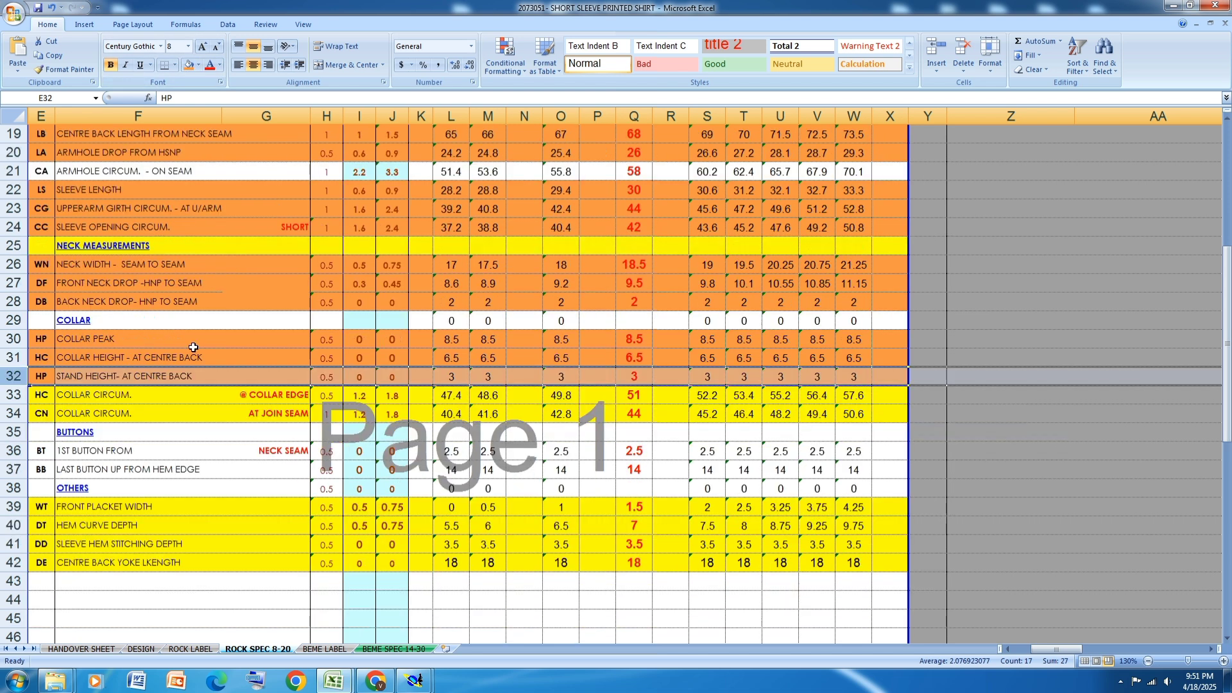
left_click(14, 507)
left_click(187, 64)
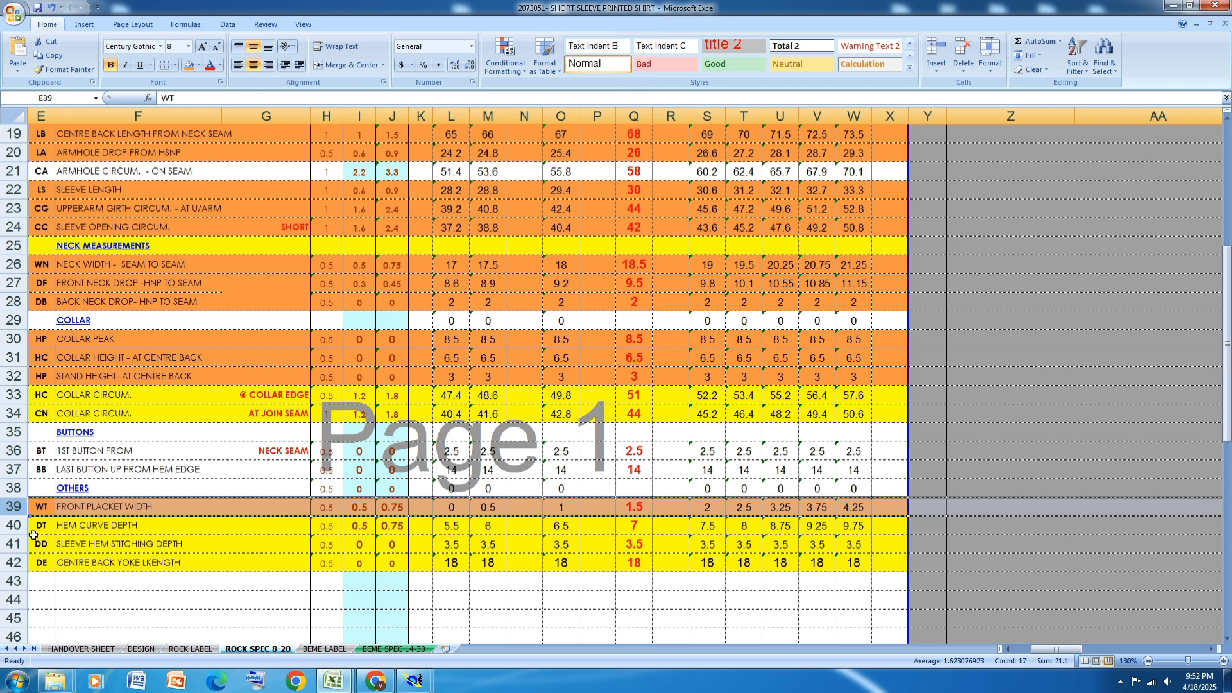
left_click(14, 525)
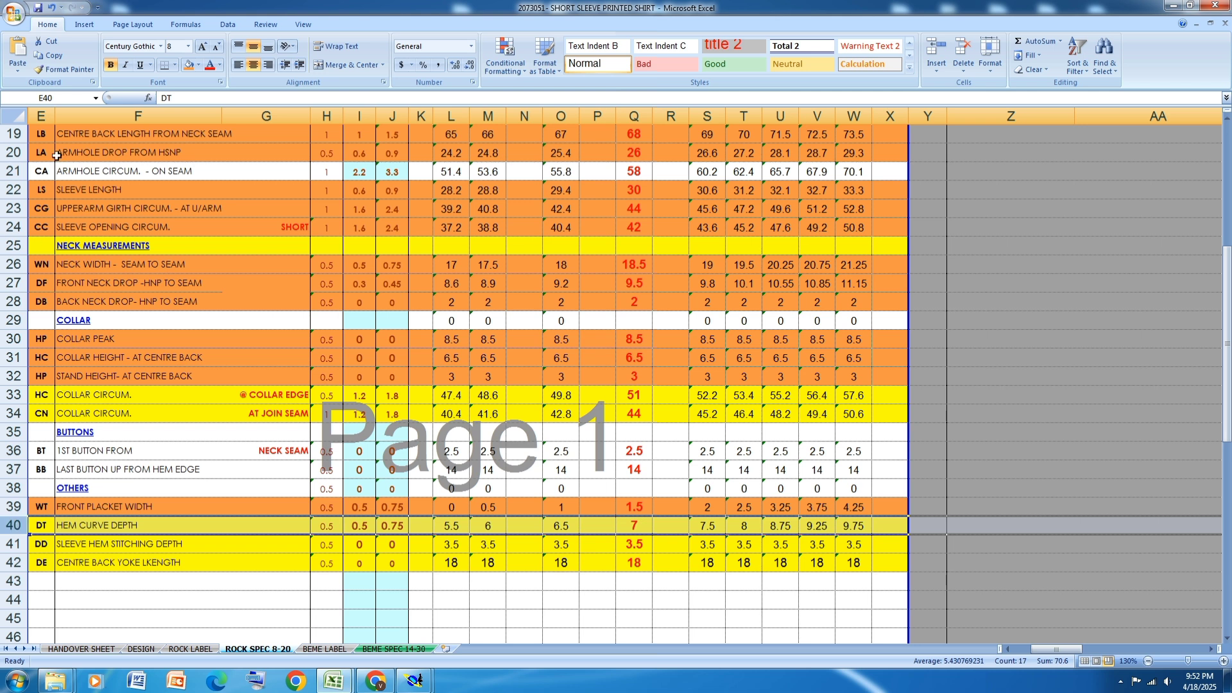
left_click(195, 66)
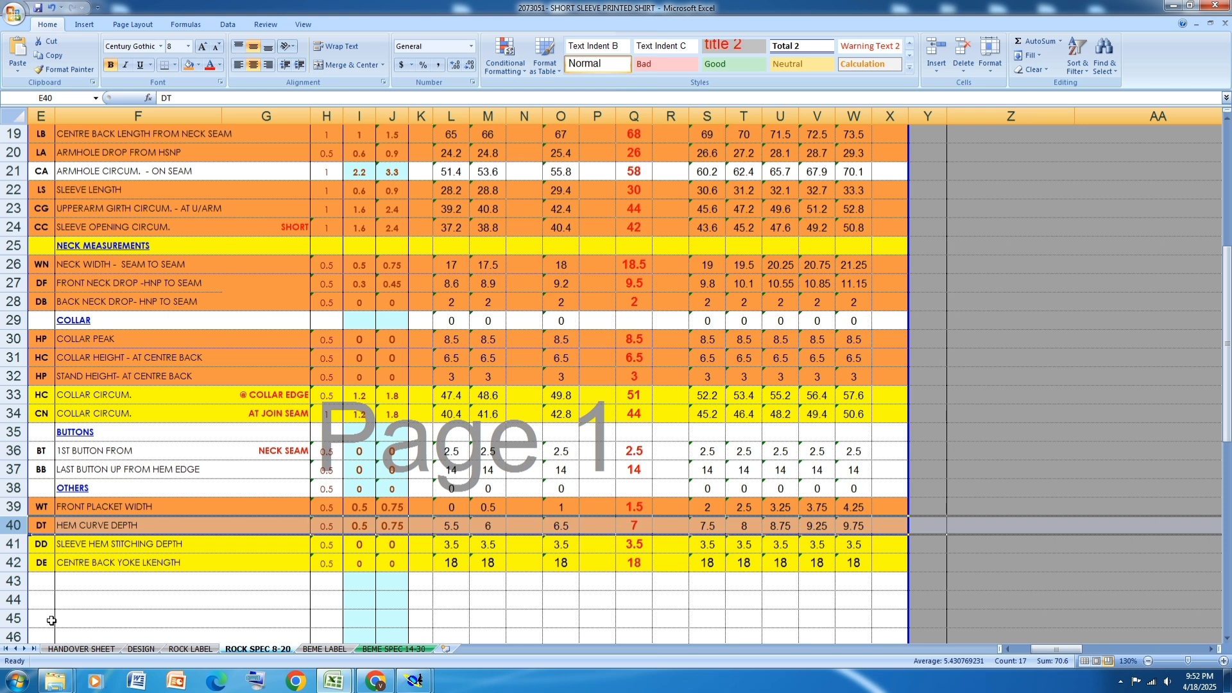
left_click_drag(10, 563, 7, 549)
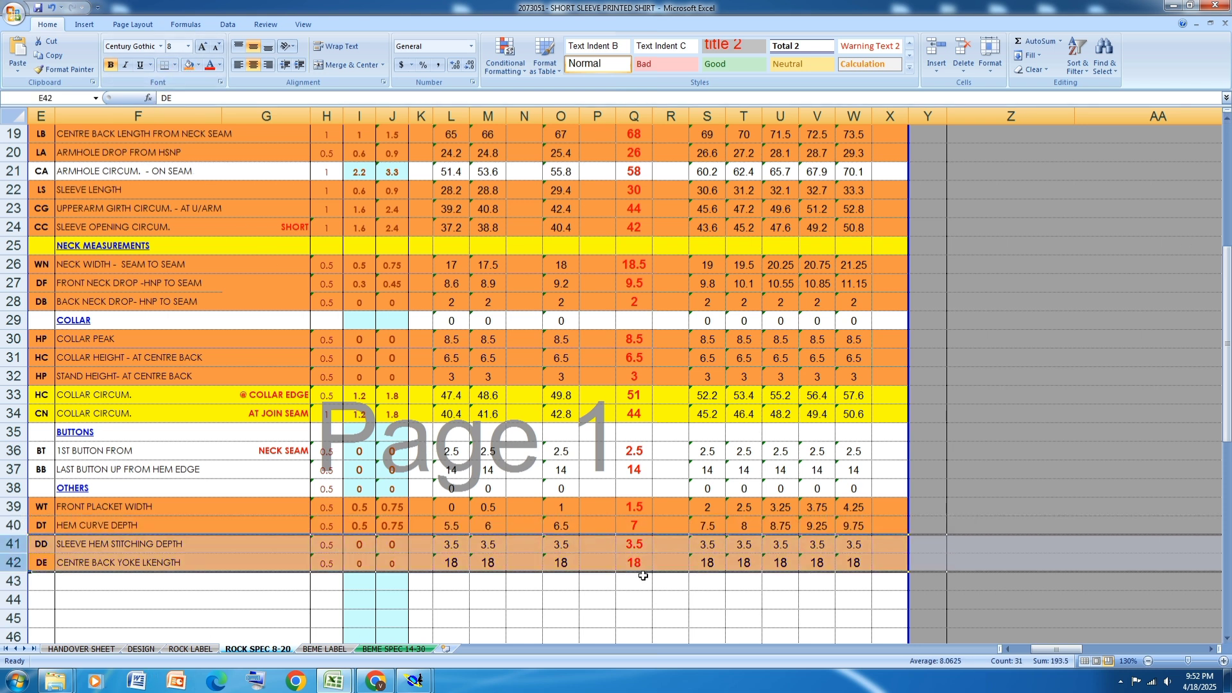
Switch to the 2073051 model in Modaris and pack the body's graded nest on the hem point at the centre front line
left_click(420, 679)
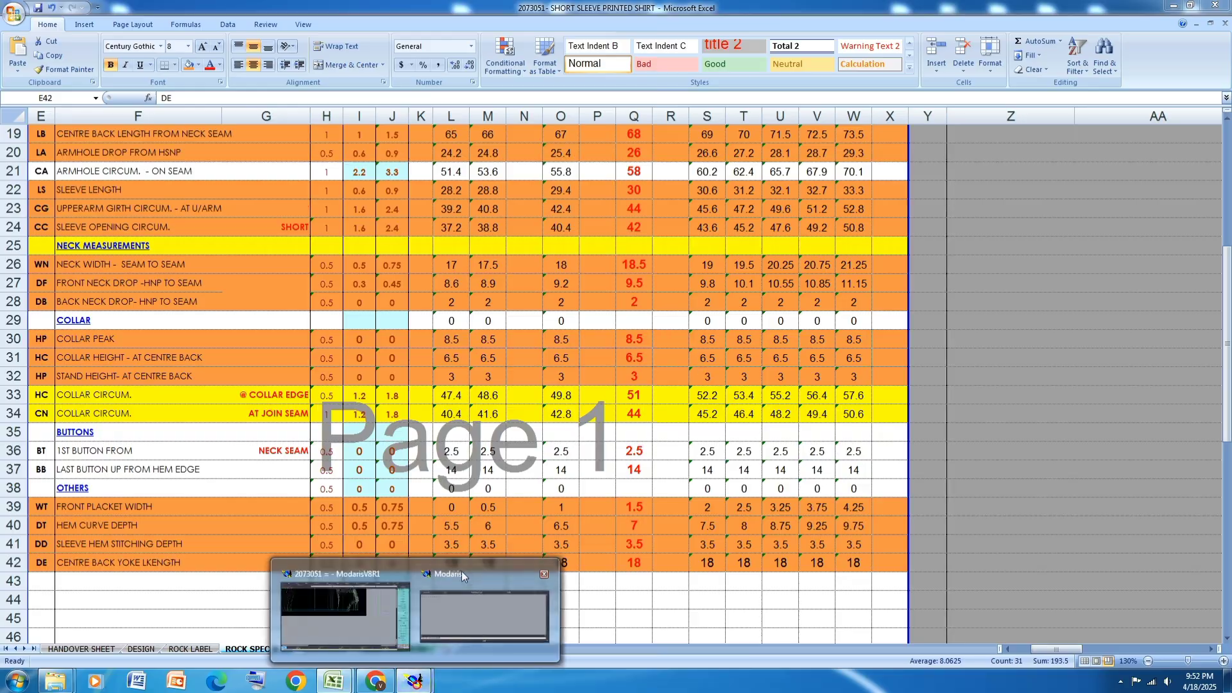
left_click(350, 618)
scroll(816, 279, "down", 1)
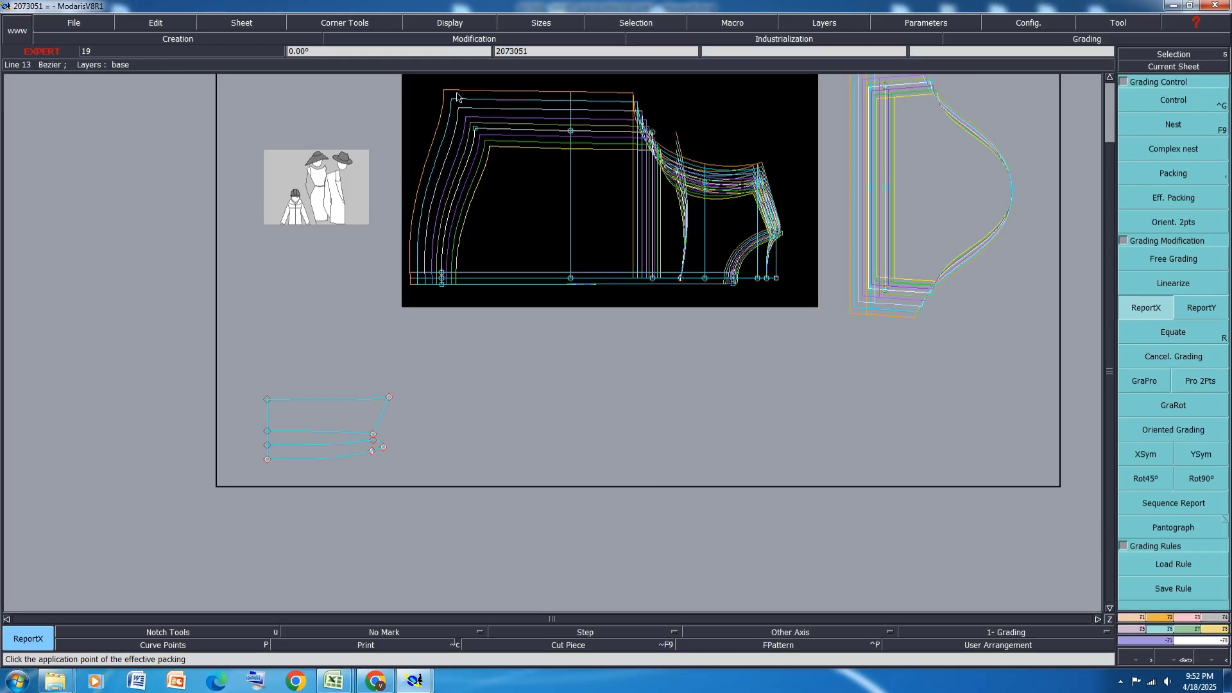
scroll(470, 88, "up", 1)
left_click(1174, 173)
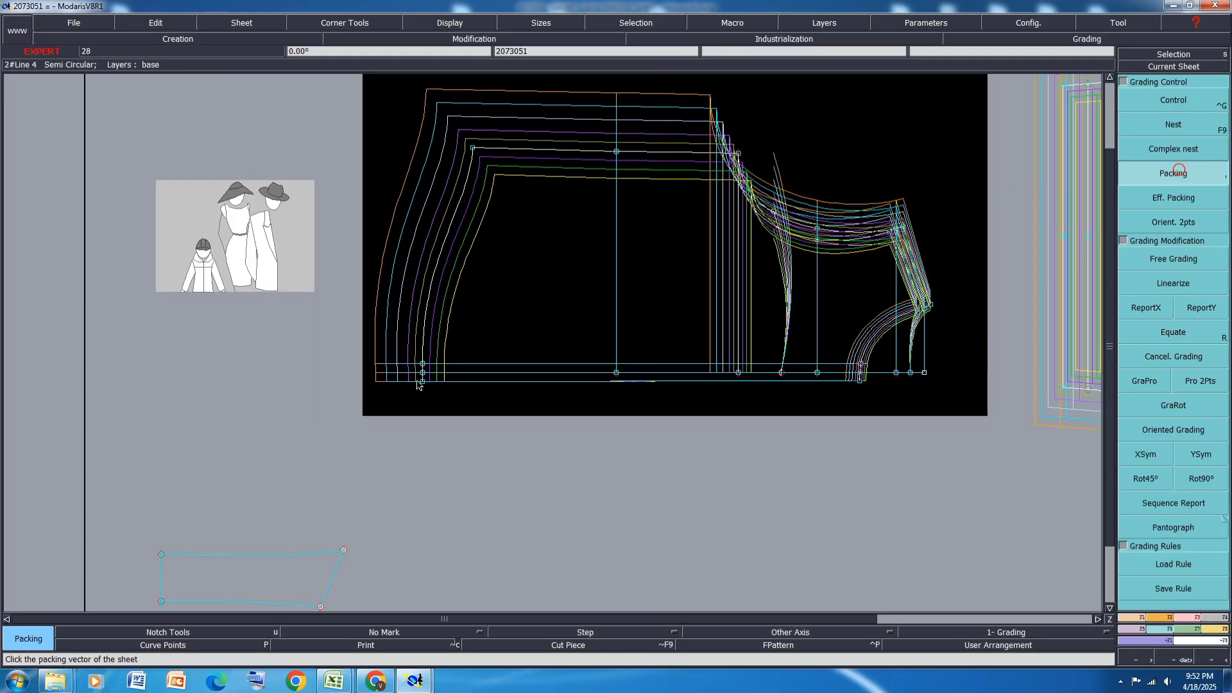
left_click(423, 374)
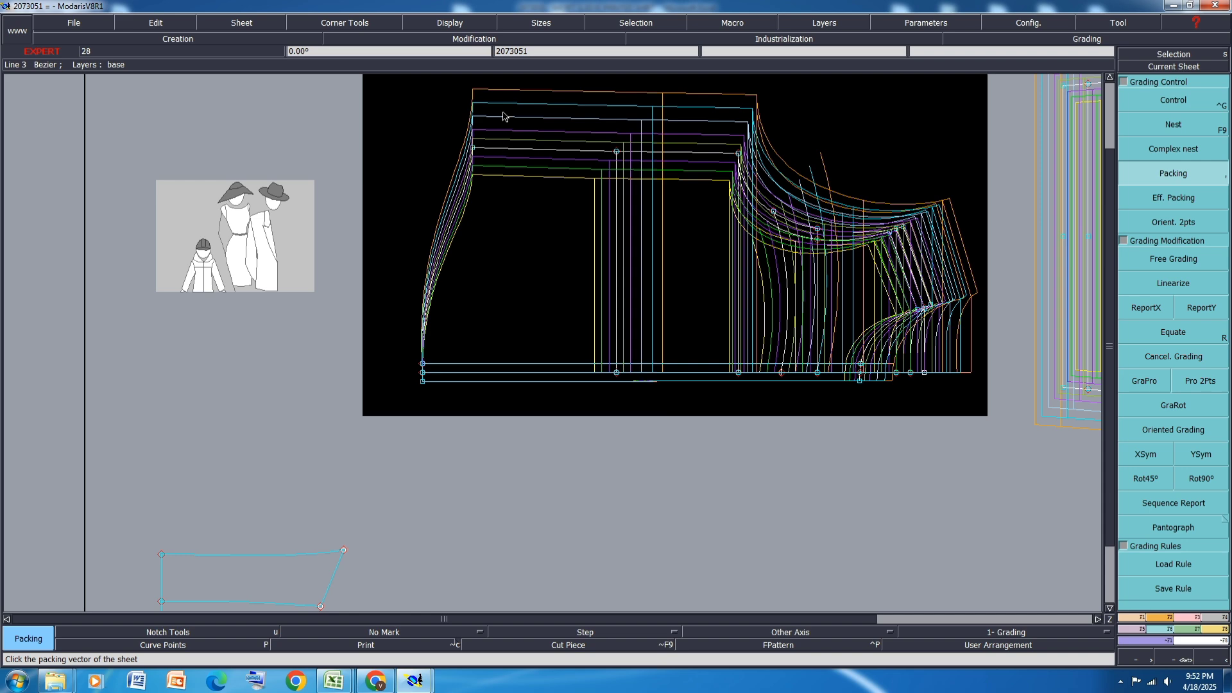
scroll(504, 116, "up", 1)
Grade the body's side seam hem point with ddx 0.5 up to size 18 and 0.75 for sizes 20 to 24
key("ctrl+g")
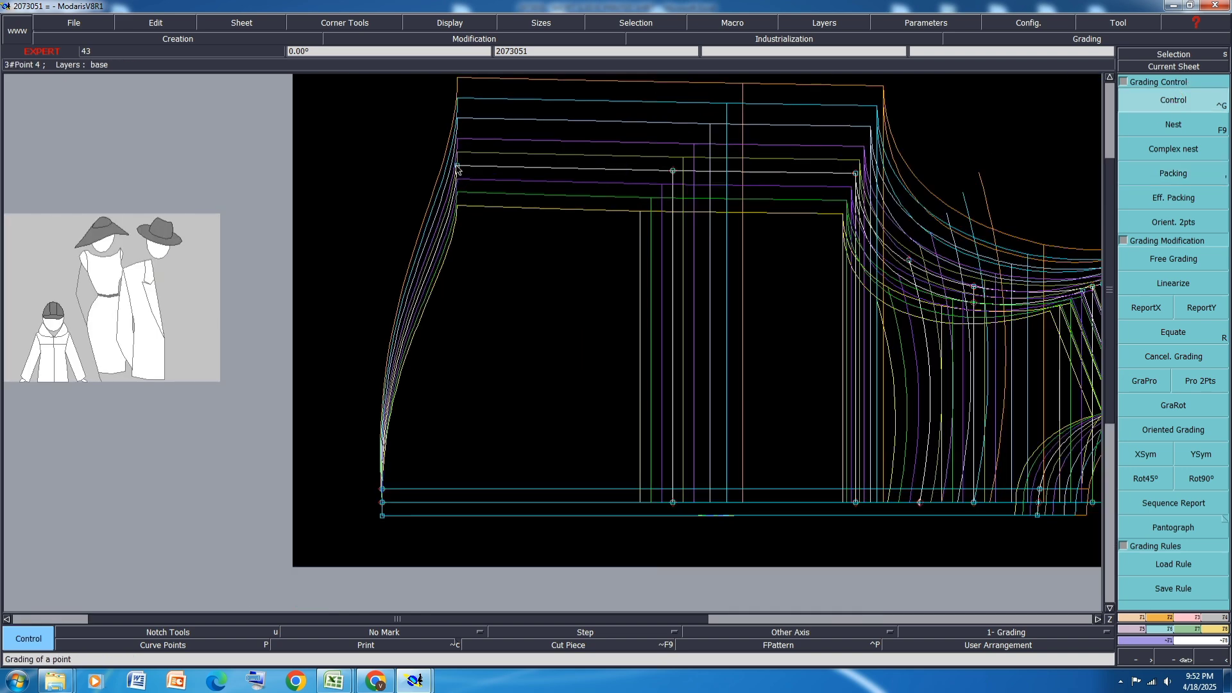
left_click(457, 169)
left_click(1054, 71)
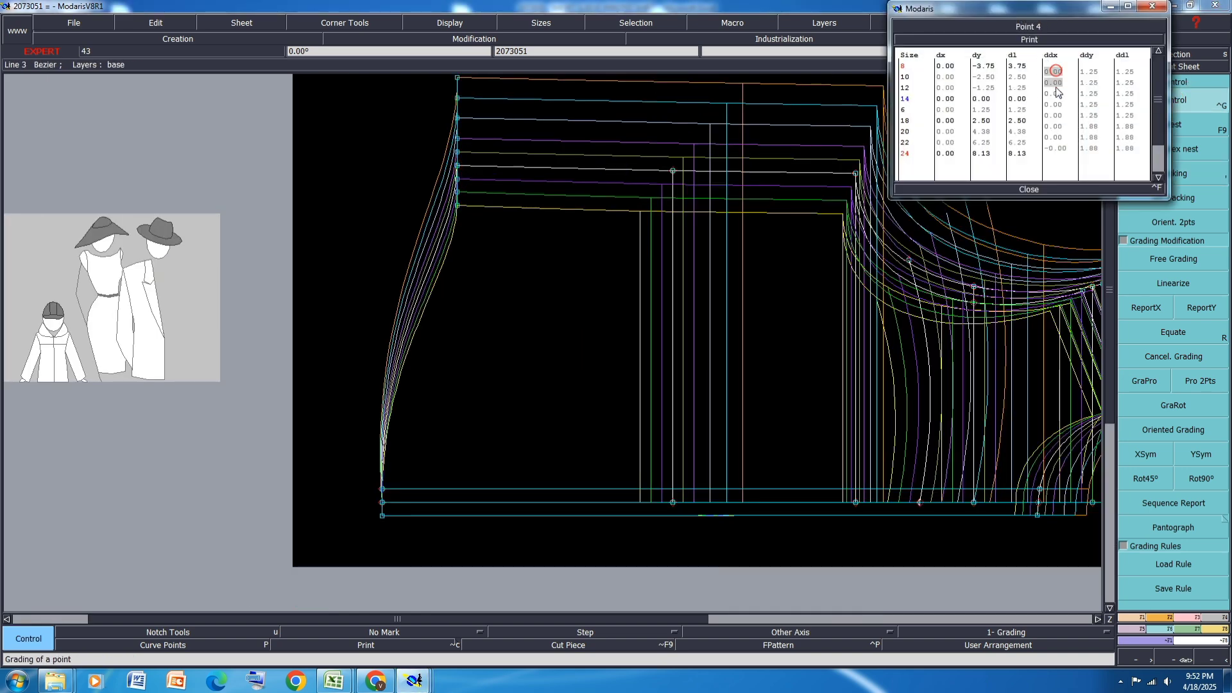
left_click_drag(1058, 93, 1059, 115)
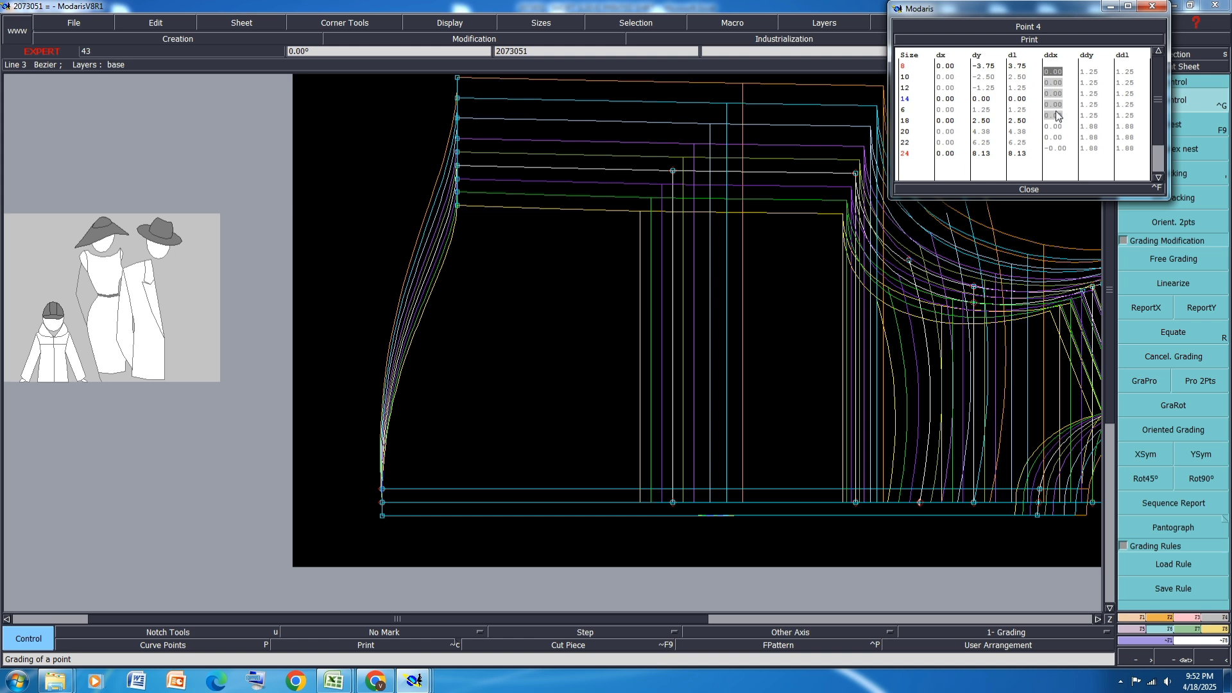
type("0.5")
key("Return")
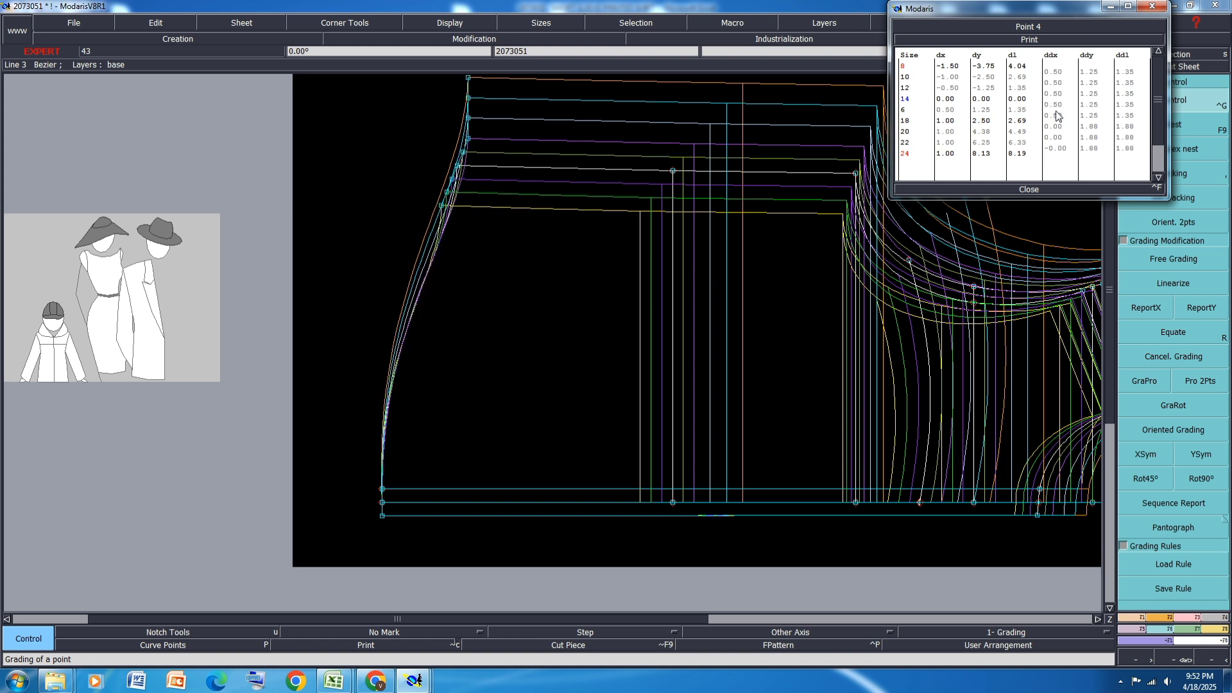
left_click_drag(1063, 127, 1062, 150)
key("Return")
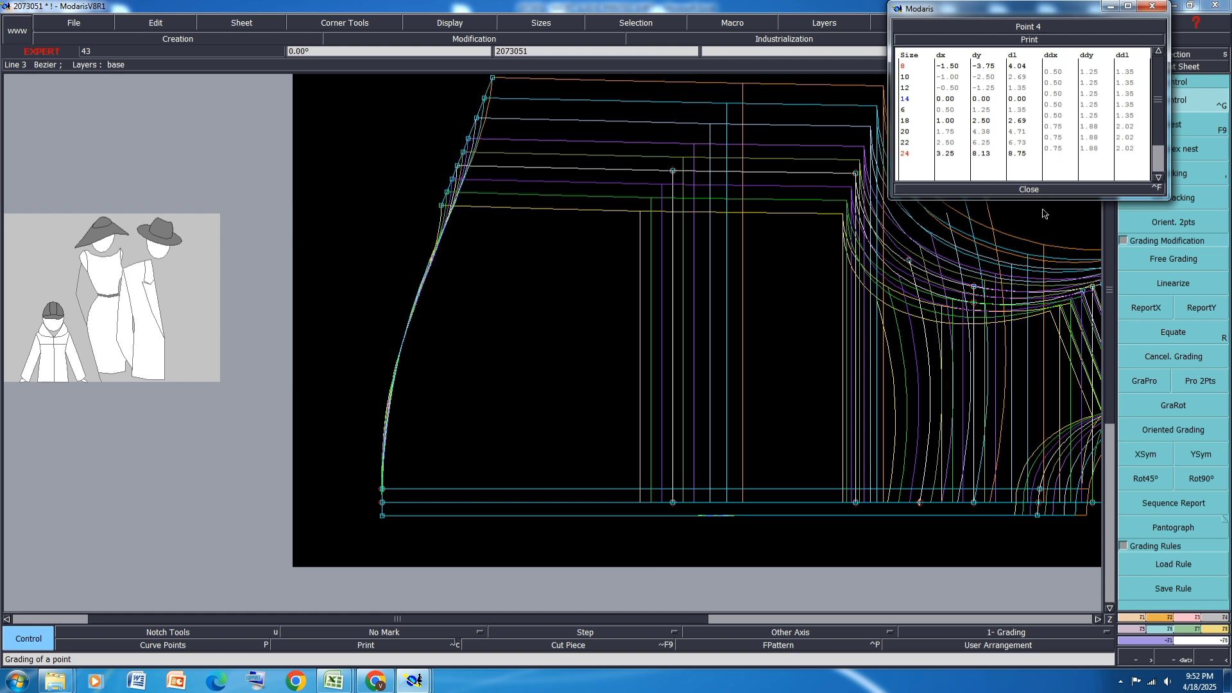
left_click(1029, 192)
Repack the body's nest on the centre front end of the waist line and save the model
left_click(1182, 174)
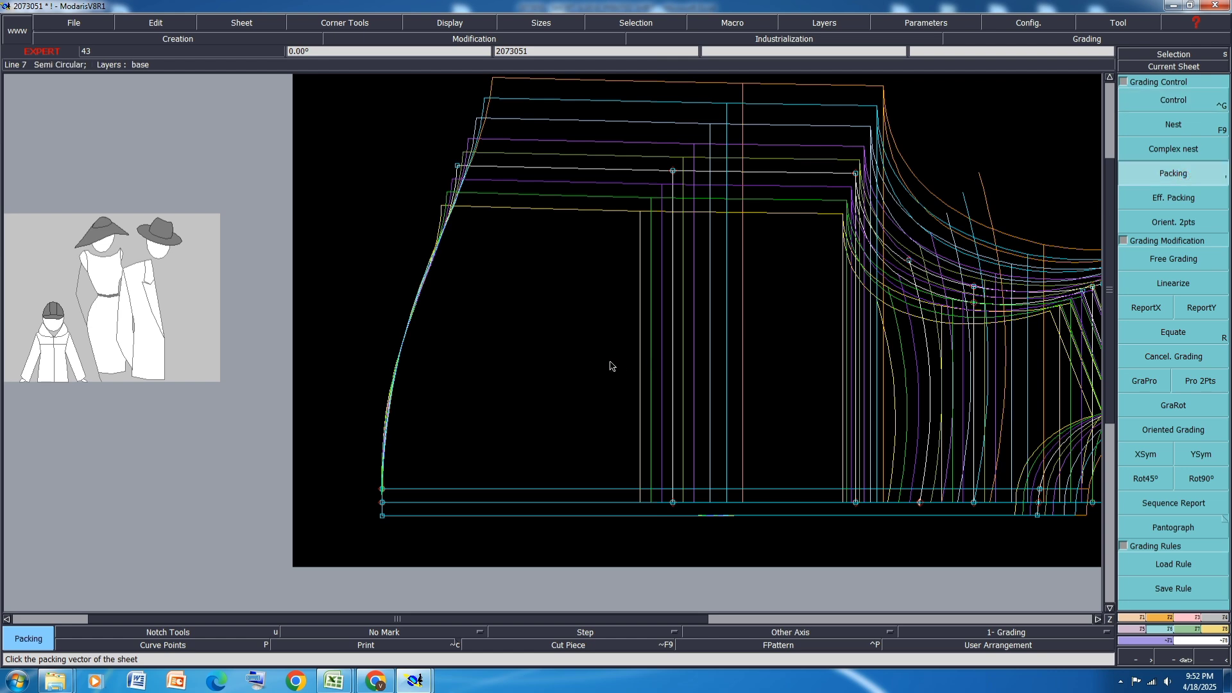
left_click(673, 503)
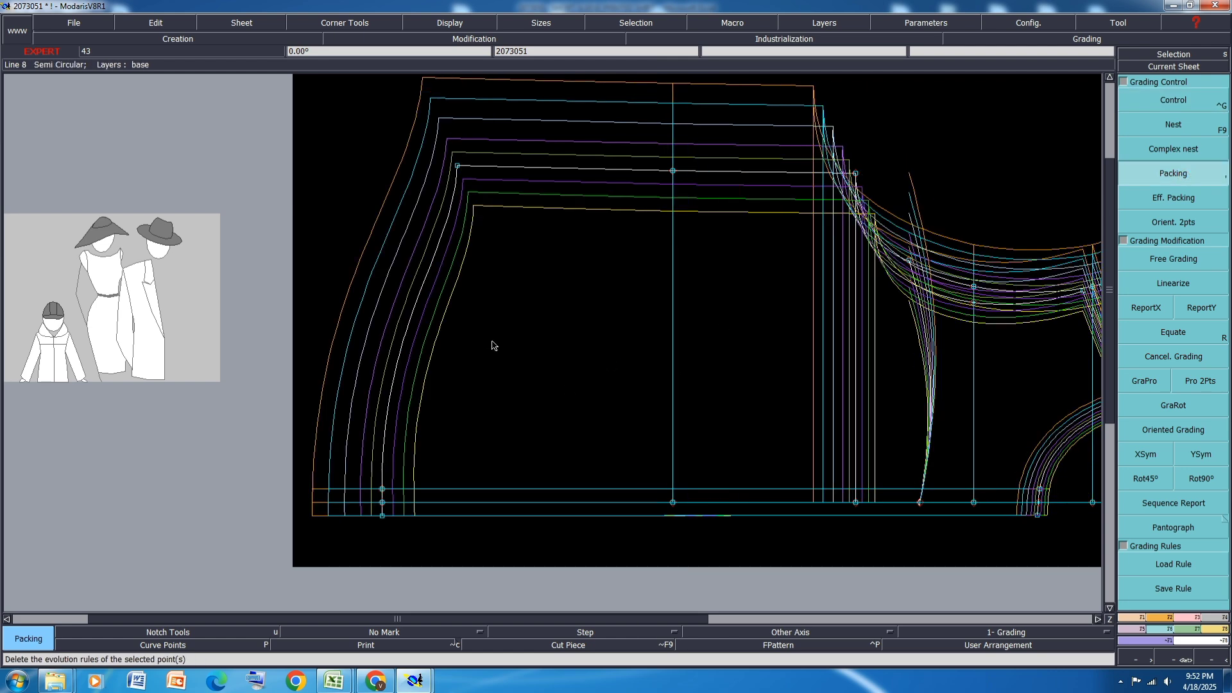
key("ctrl+s")
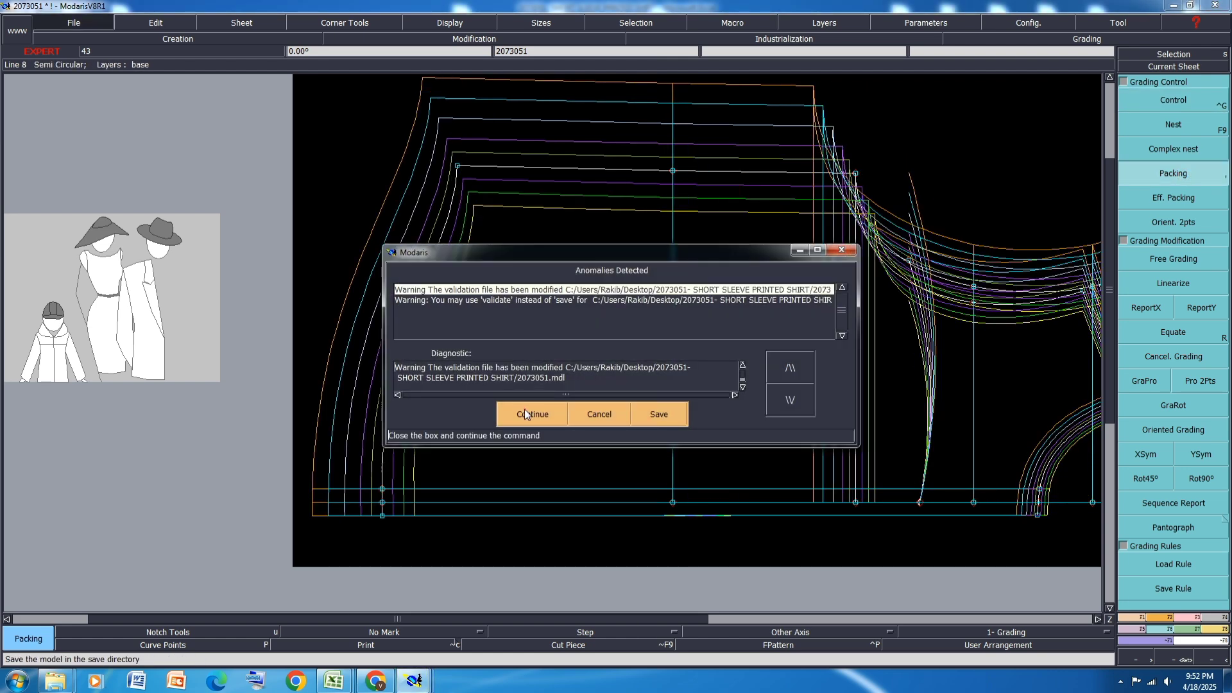
Continue past the anomaly warnings to save model 2073051 in the save directory
left_click(524, 413)
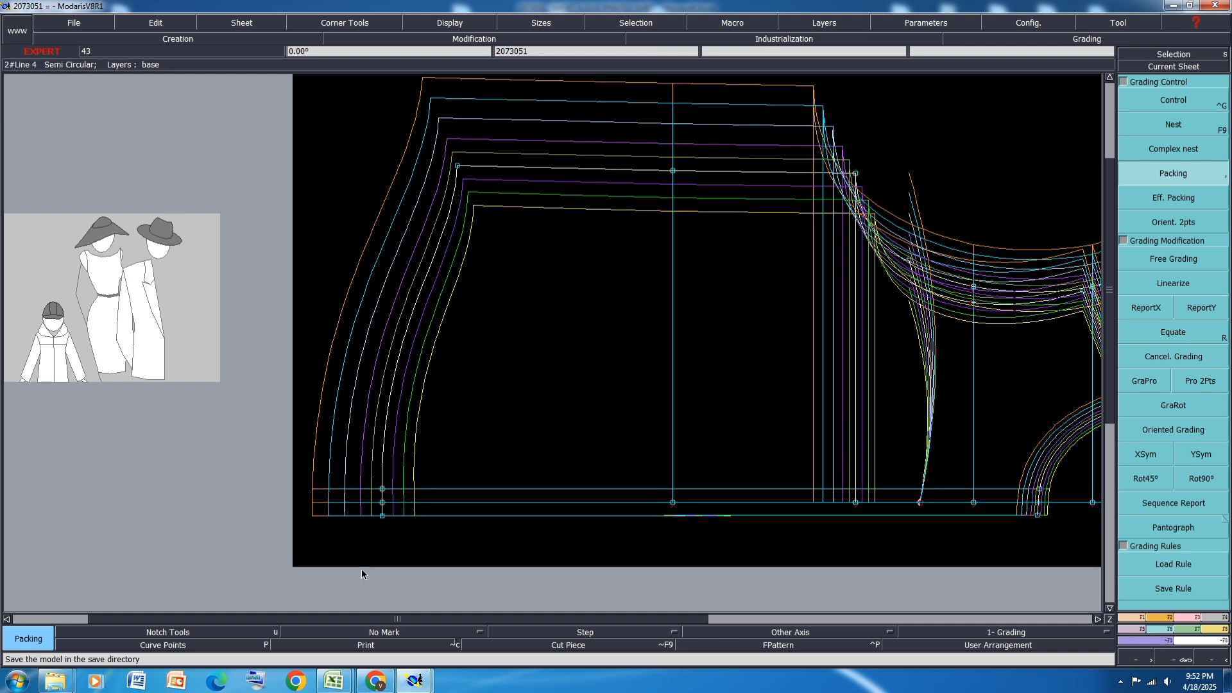
Switch to the Excel spec sheet and fill both collar circumference rows, 33 and 34, with orange
mouse_move(331, 685)
left_click(391, 611)
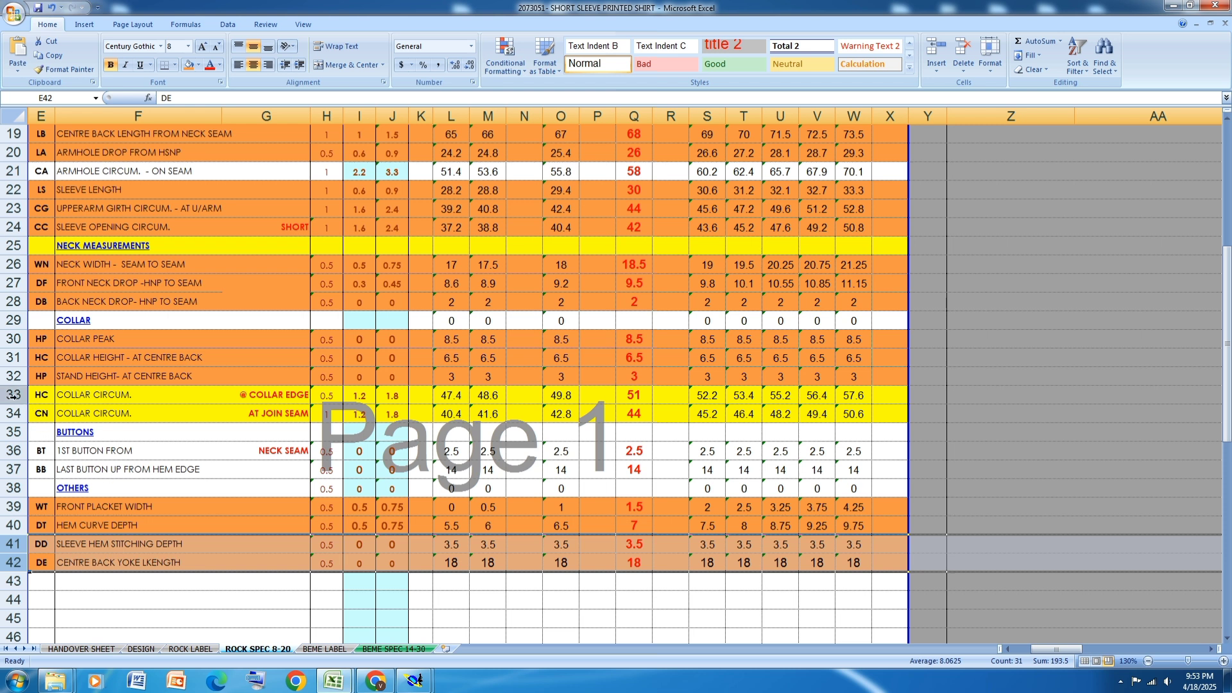
left_click_drag(13, 394, 13, 413)
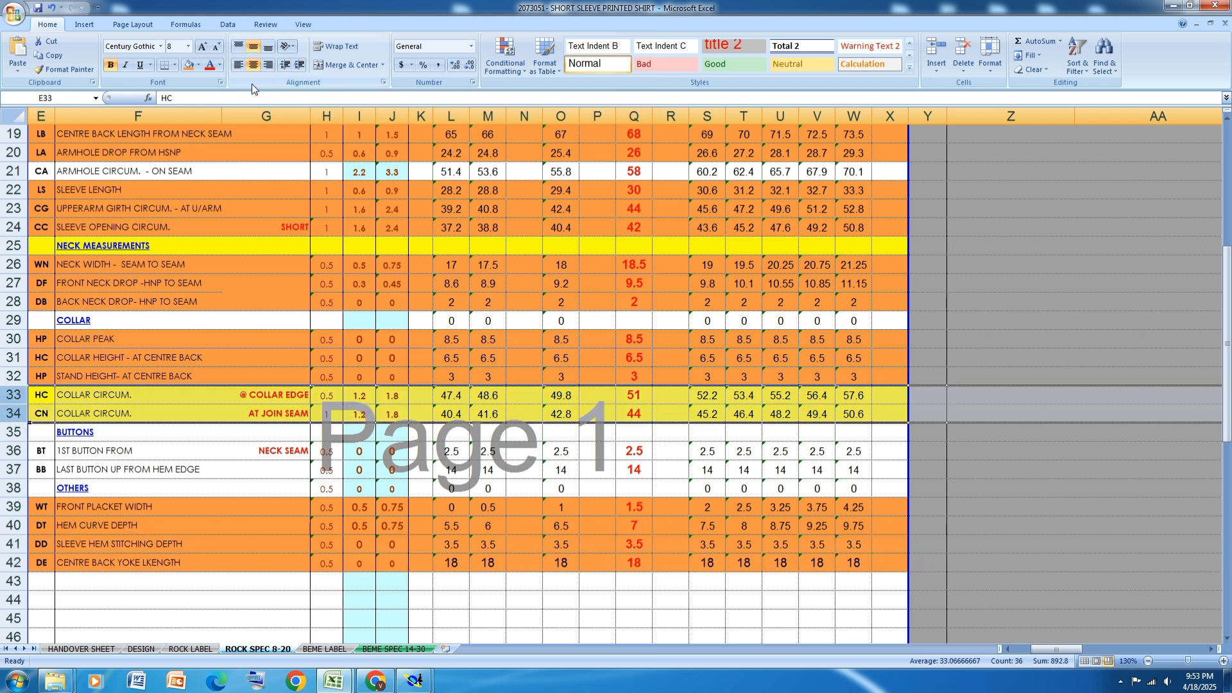
left_click(188, 65)
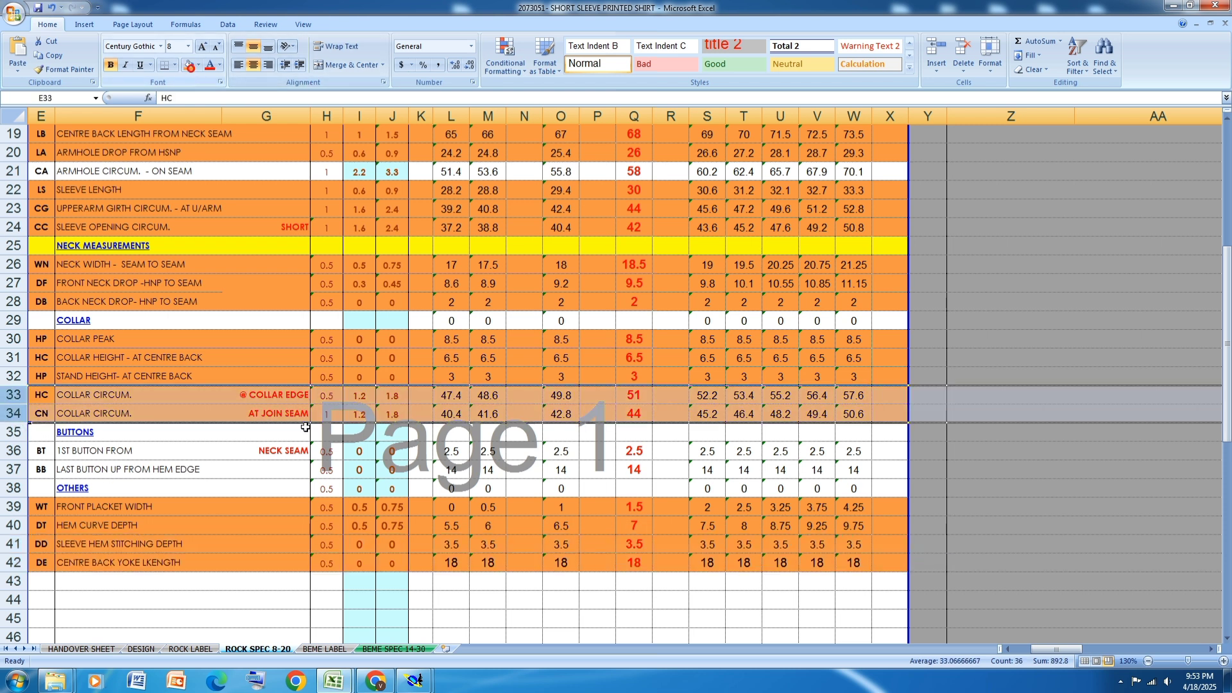
left_click(589, 462)
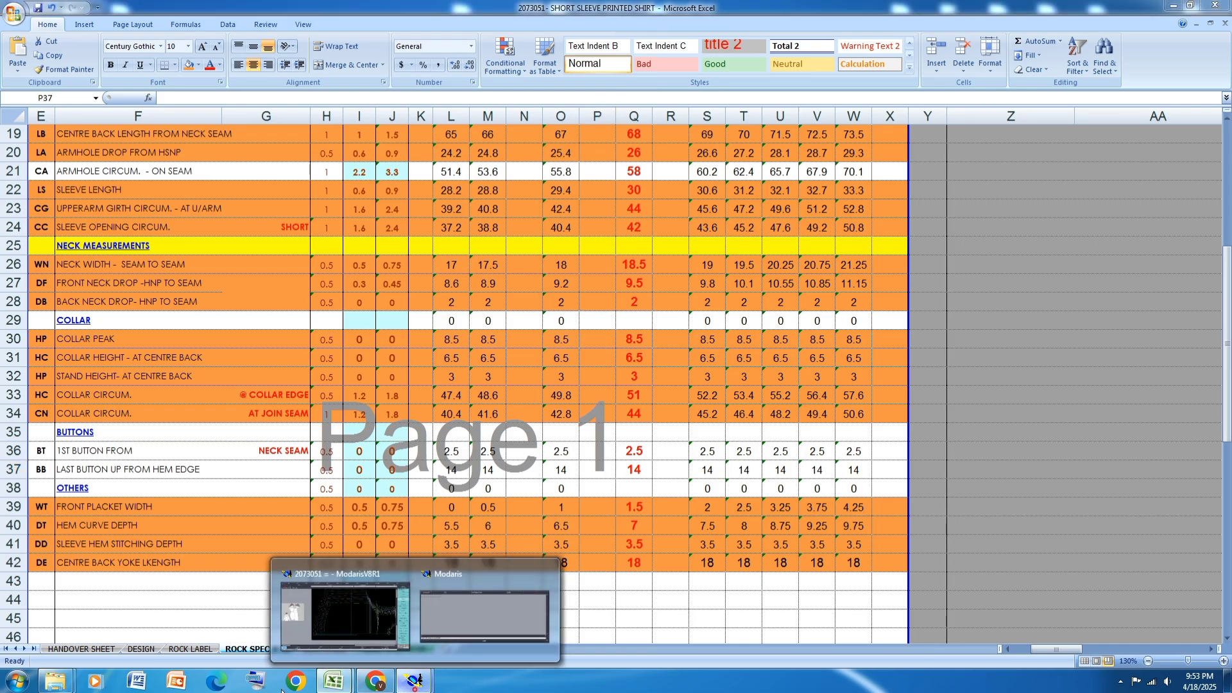
Return to Modaris and set the collar stand tip point's ddx to 0.6 for every size interval from 8 through 18
mouse_move(414, 680)
left_click(376, 634)
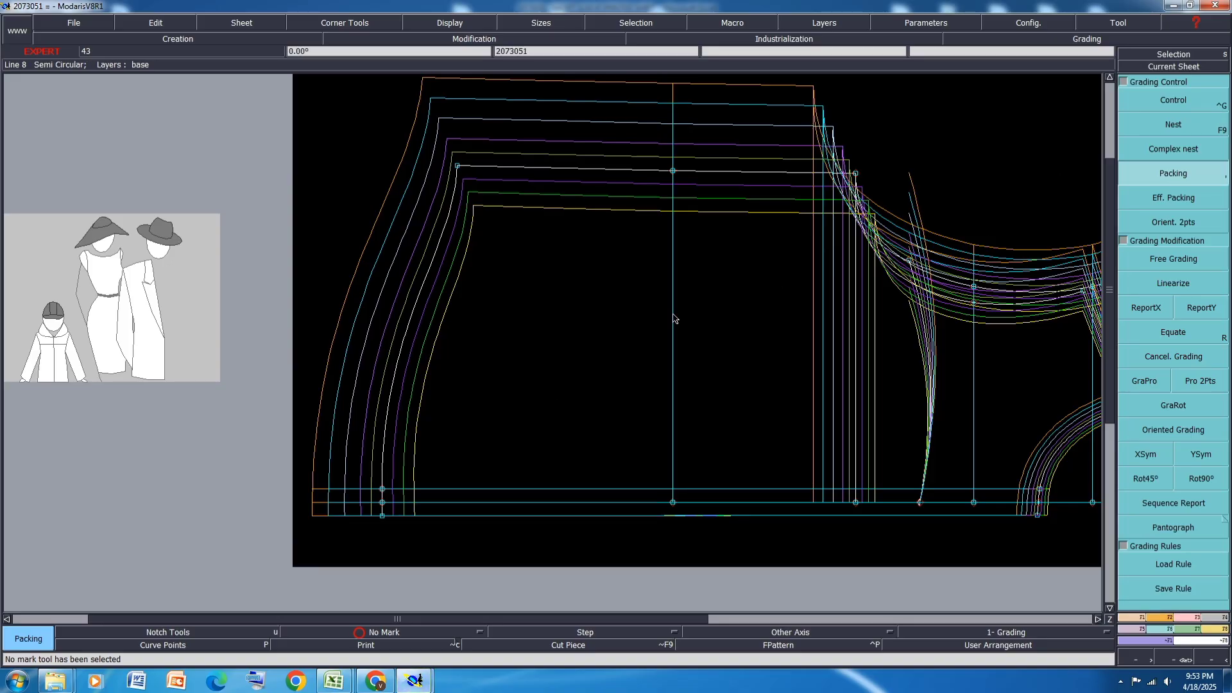
scroll(543, 352, "up", 3)
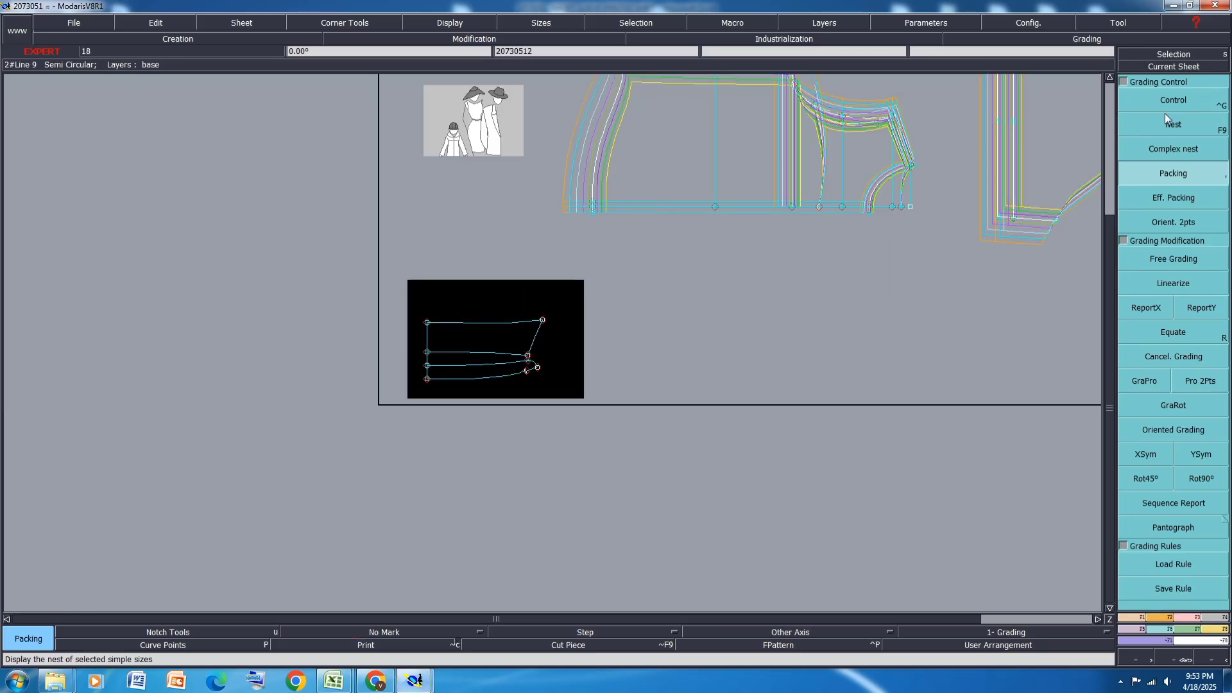
left_click(1177, 95)
scroll(584, 312, "up", 2)
left_click(513, 396)
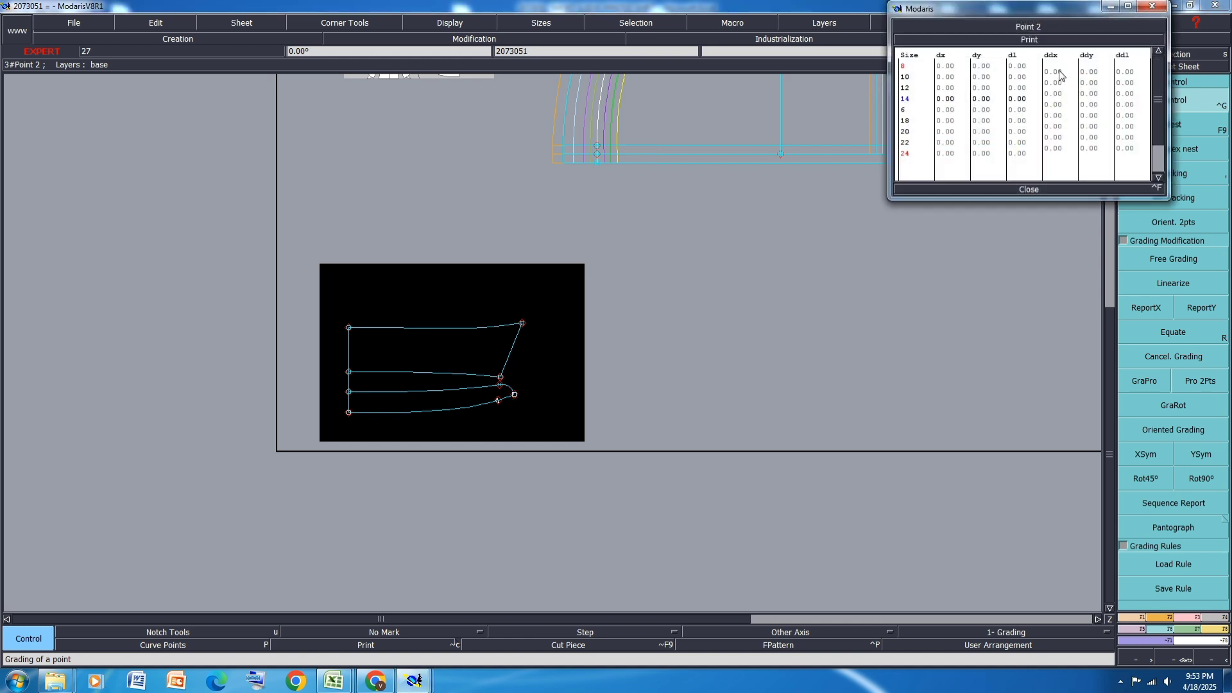
left_click_drag(1060, 75, 1064, 120)
type(".6")
key("Return")
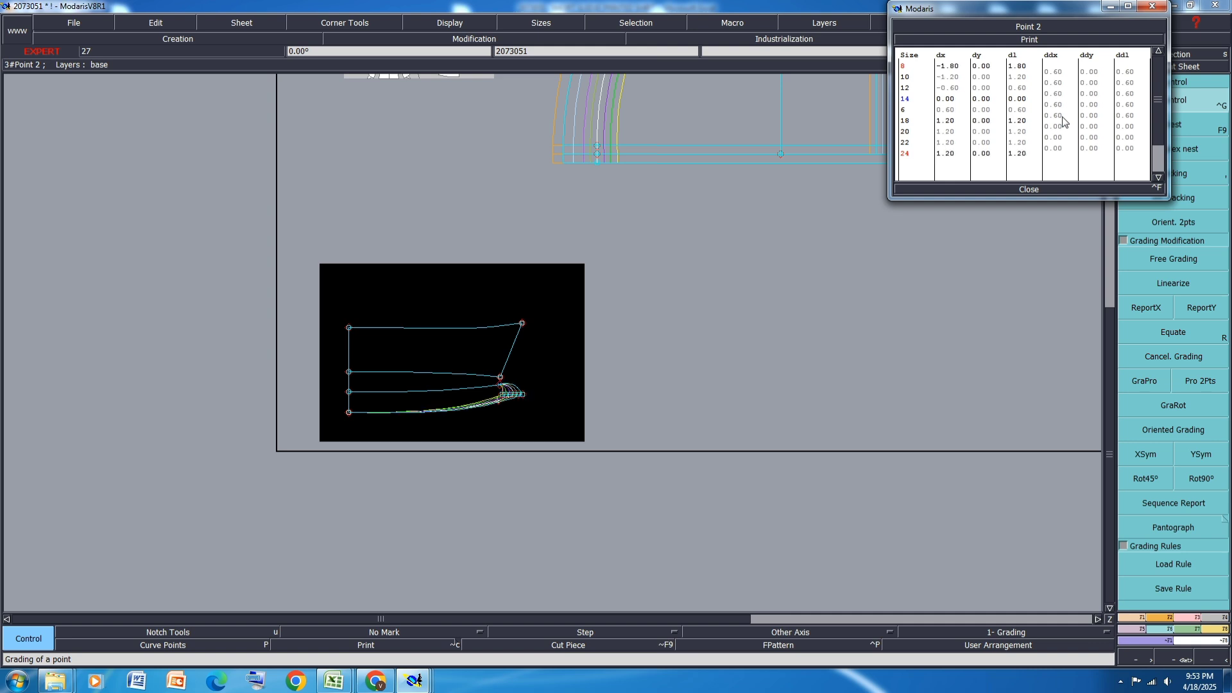
Set the stand tip point's ddx to 0.9 for the size intervals from 18 through 24 and close the grading table
left_click_drag(1063, 126, 1058, 150)
type(".9")
key("Return")
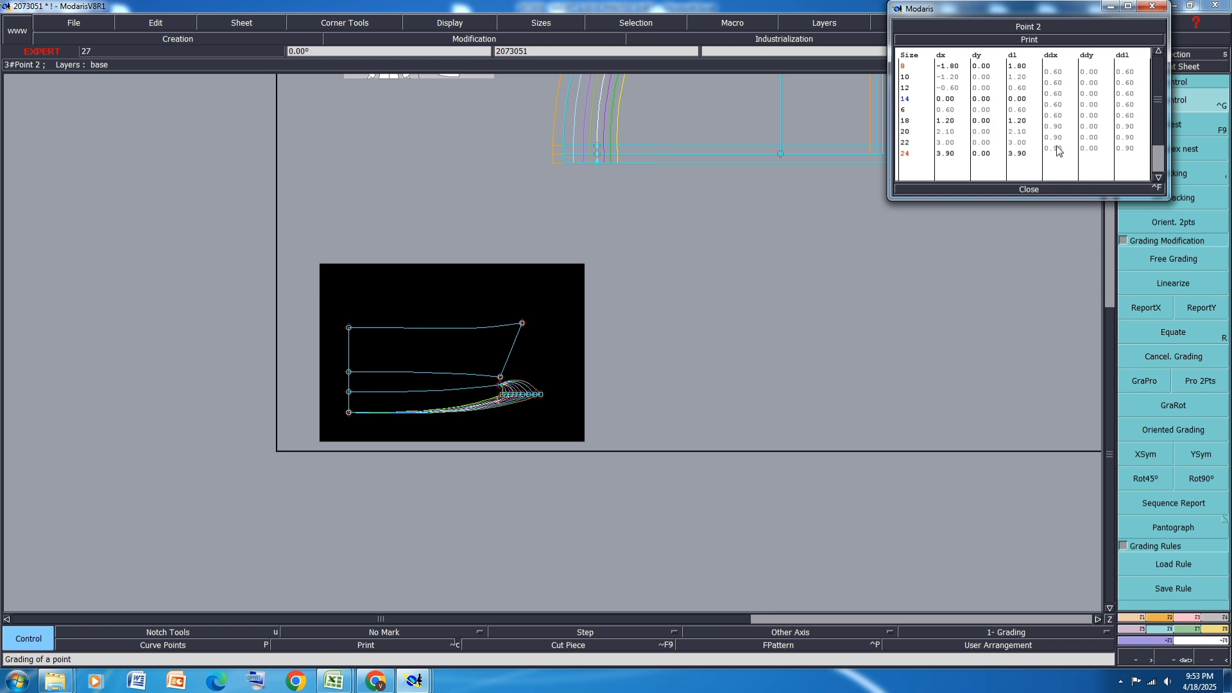
left_click(1034, 190)
Copy the stand tip's X grading to the other front-end points of the collar and stand with ReportX
left_click(1147, 308)
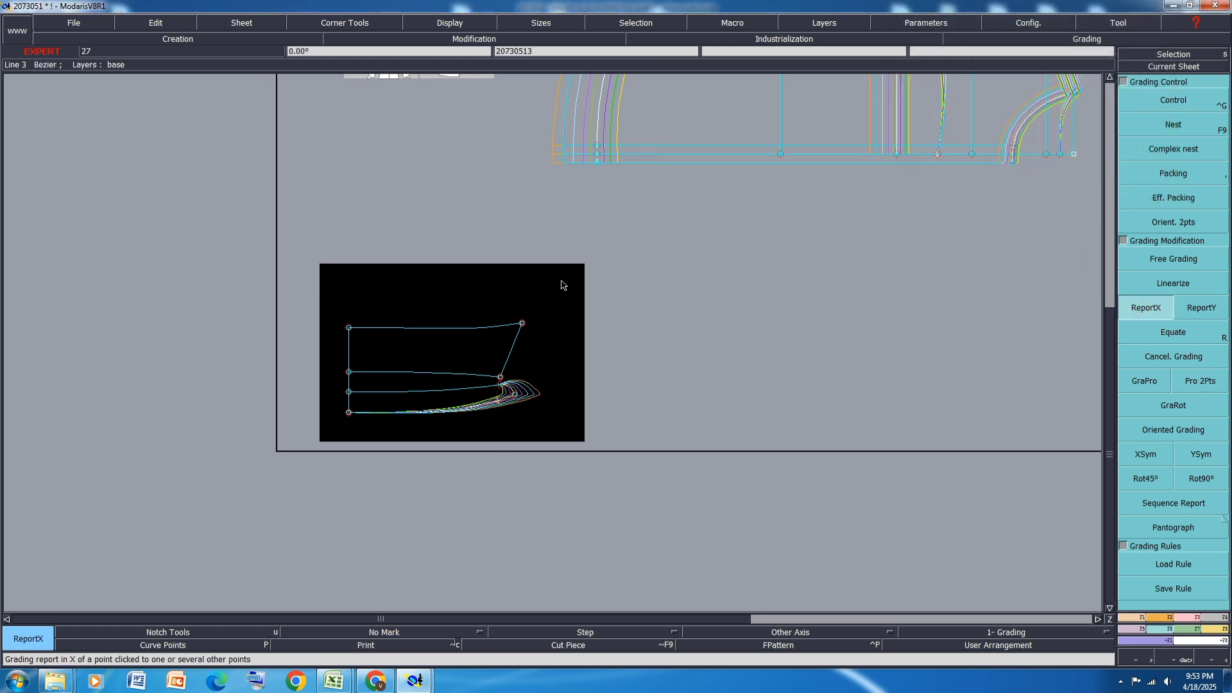
left_click(514, 392)
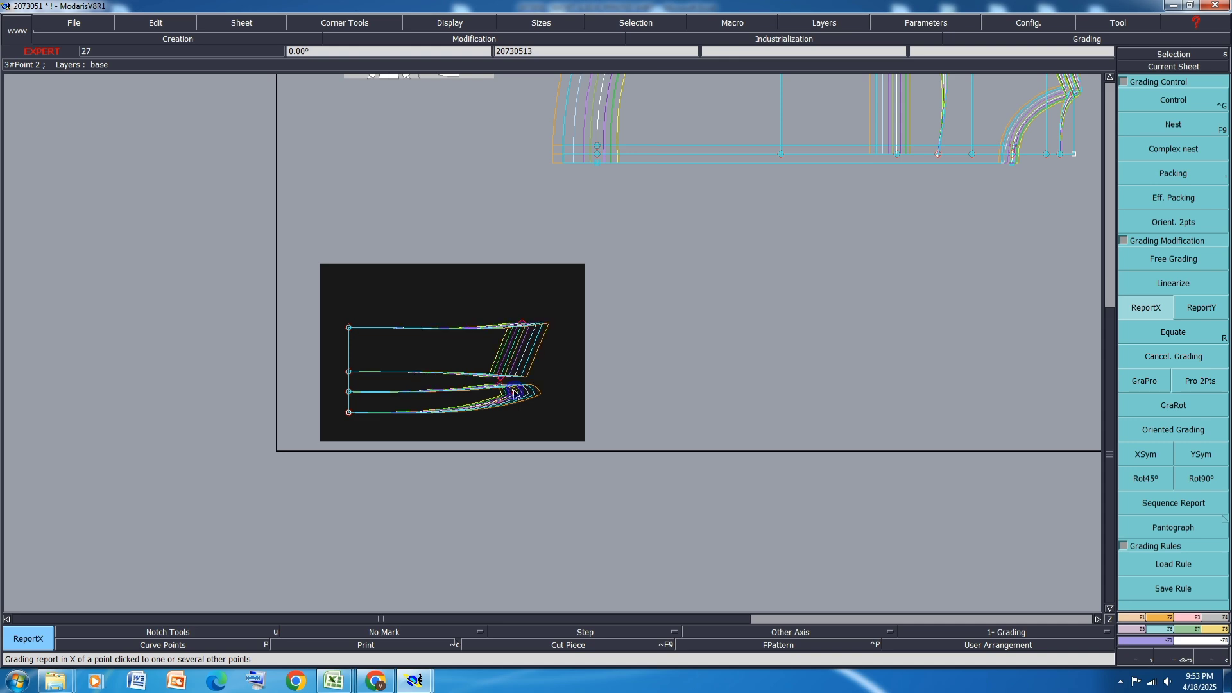
left_click(541, 381)
scroll(494, 402, "up", 3)
Select all sheets and hide their graded nests so that only the base size is displayed
scroll(444, 401, "down", 5)
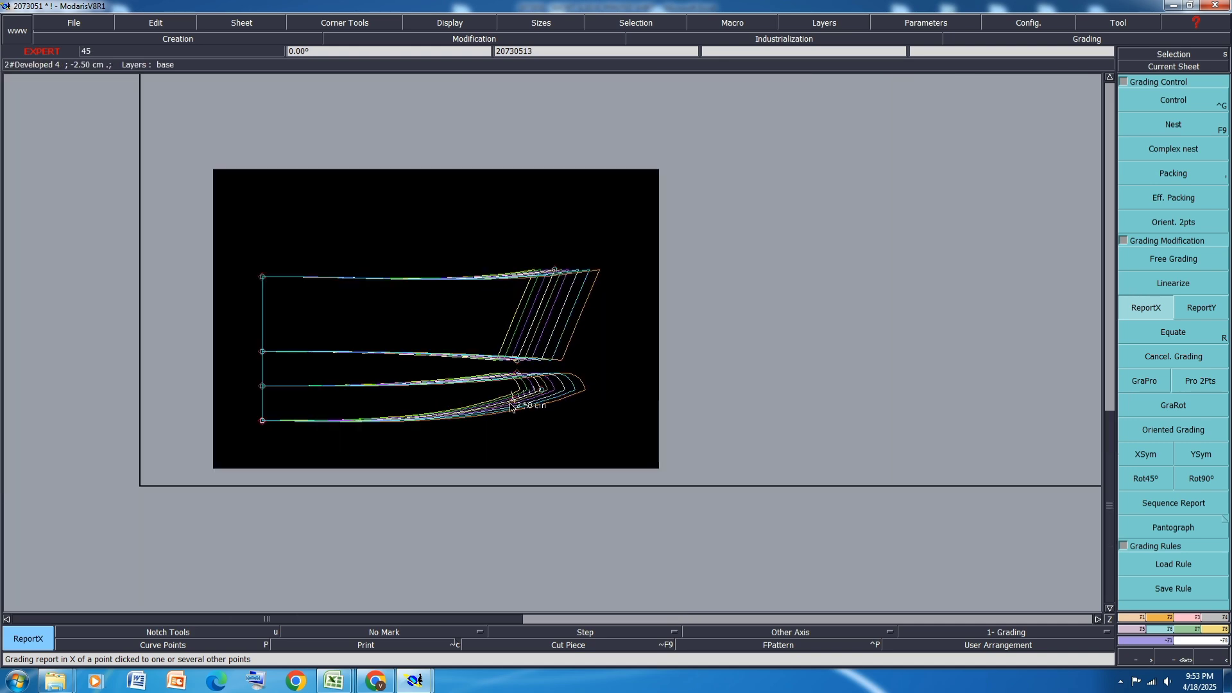
scroll(748, 280, "up", 3)
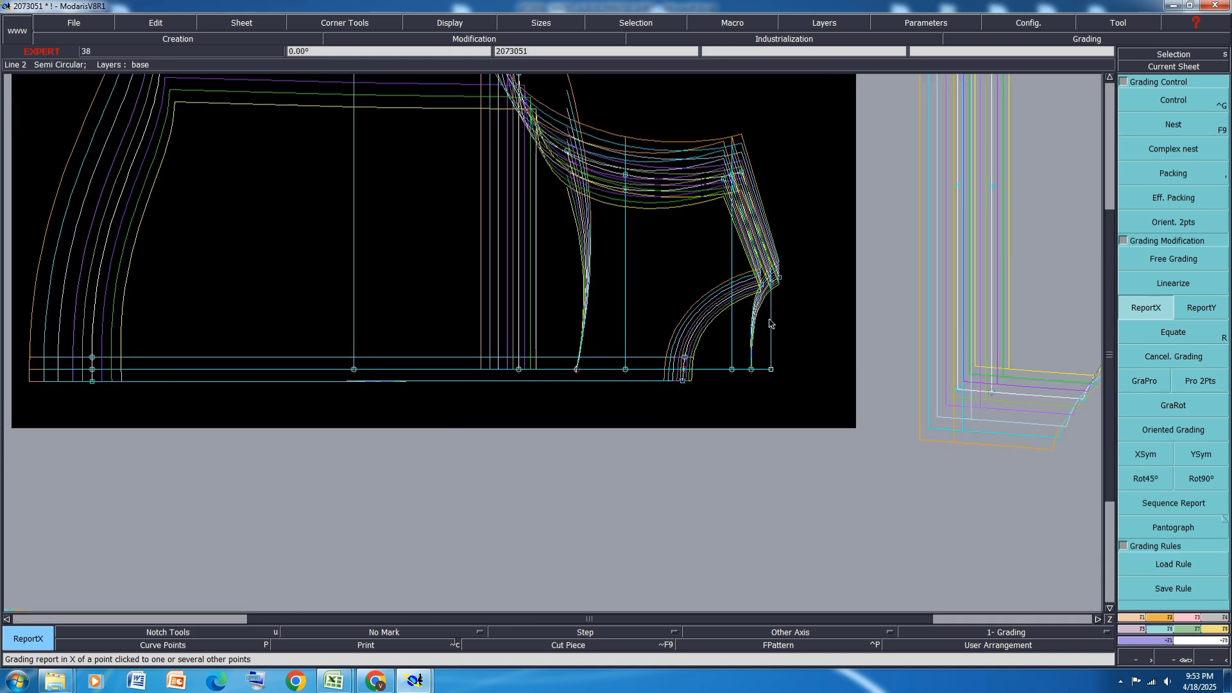
key("ctrl+a")
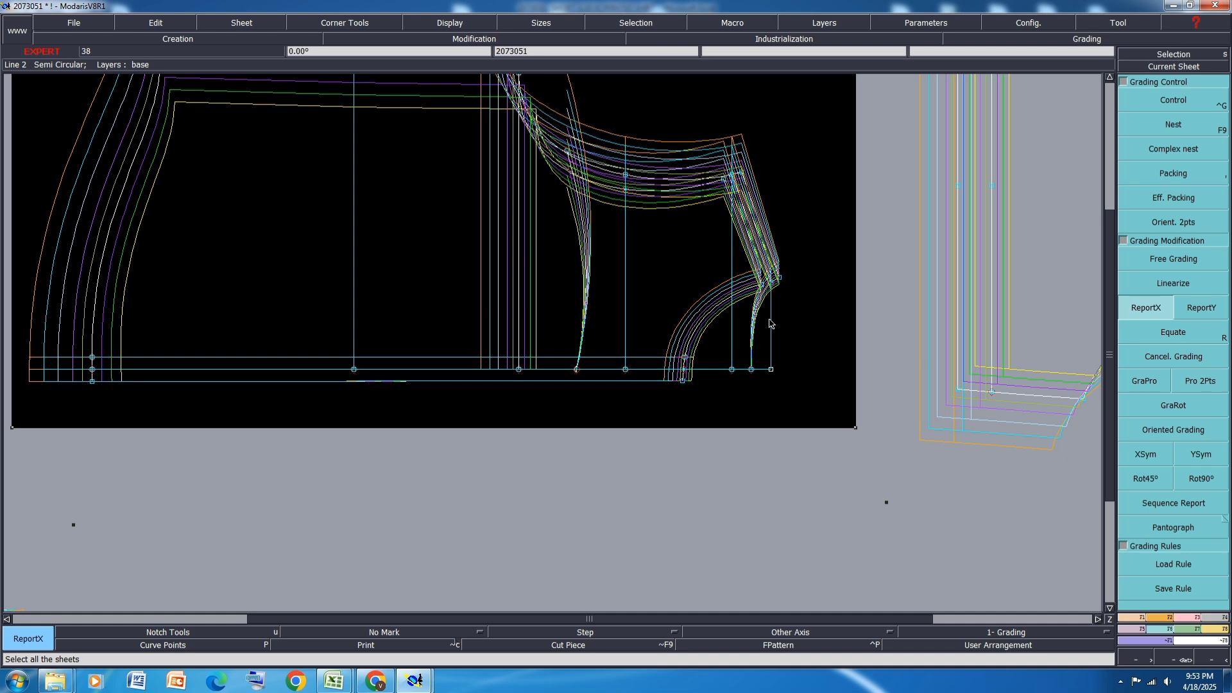
key("F10")
key("F11")
key("F9")
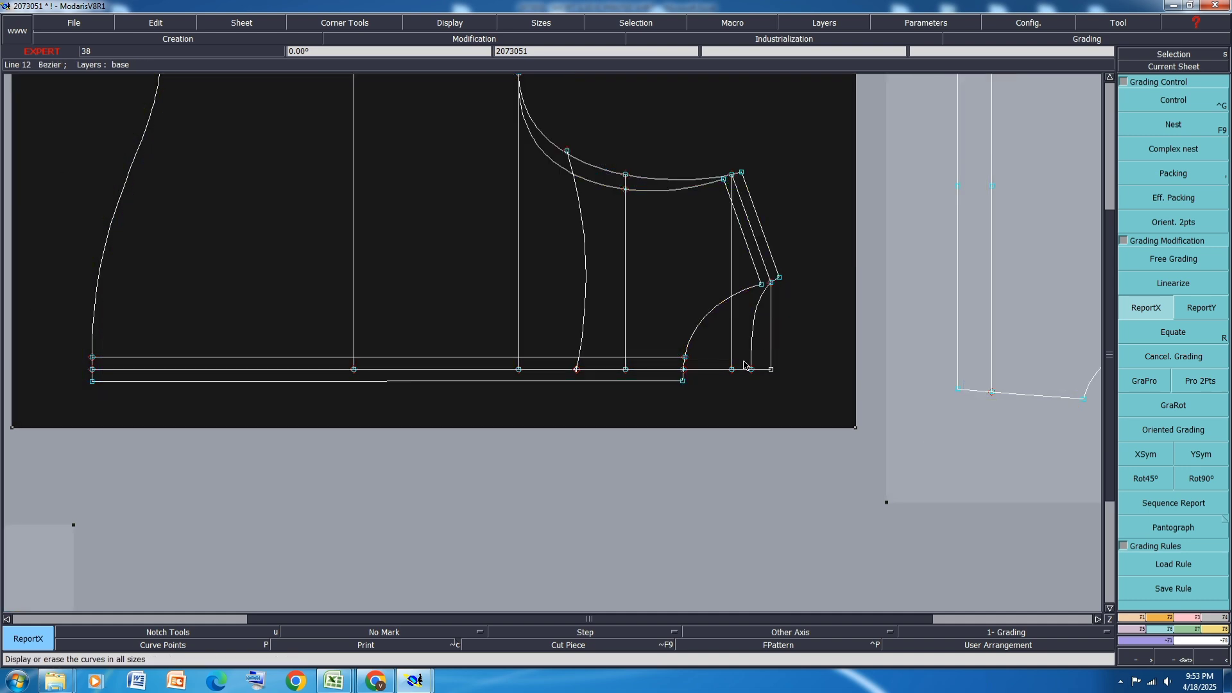
Measure the lengths of the back and front neck curves on the body pattern and list them in the measurement table
key("l")
left_click(751, 370)
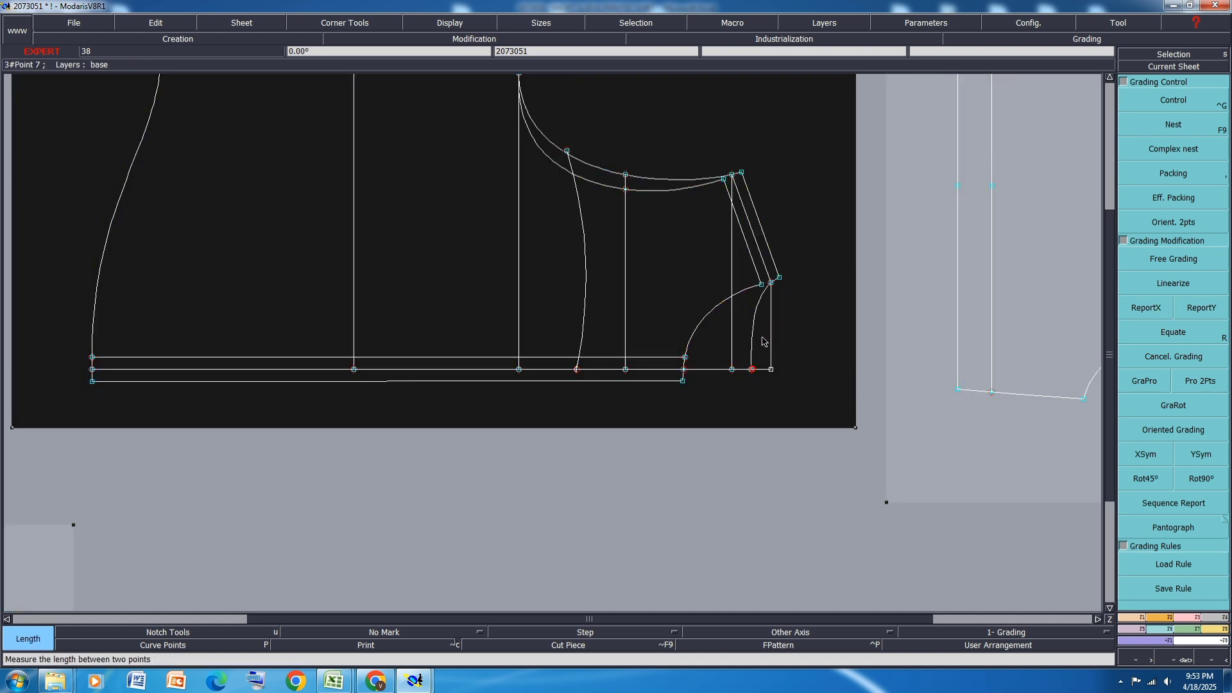
left_click(779, 278)
left_click(762, 286)
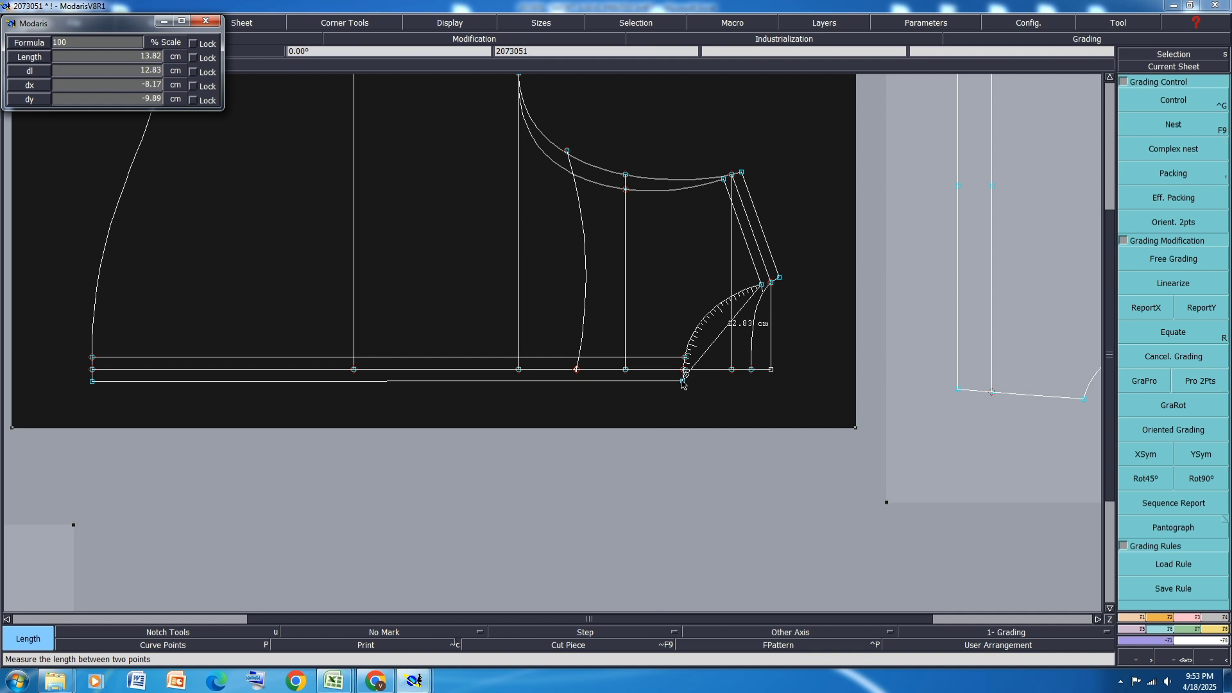
left_click(683, 381)
key("m")
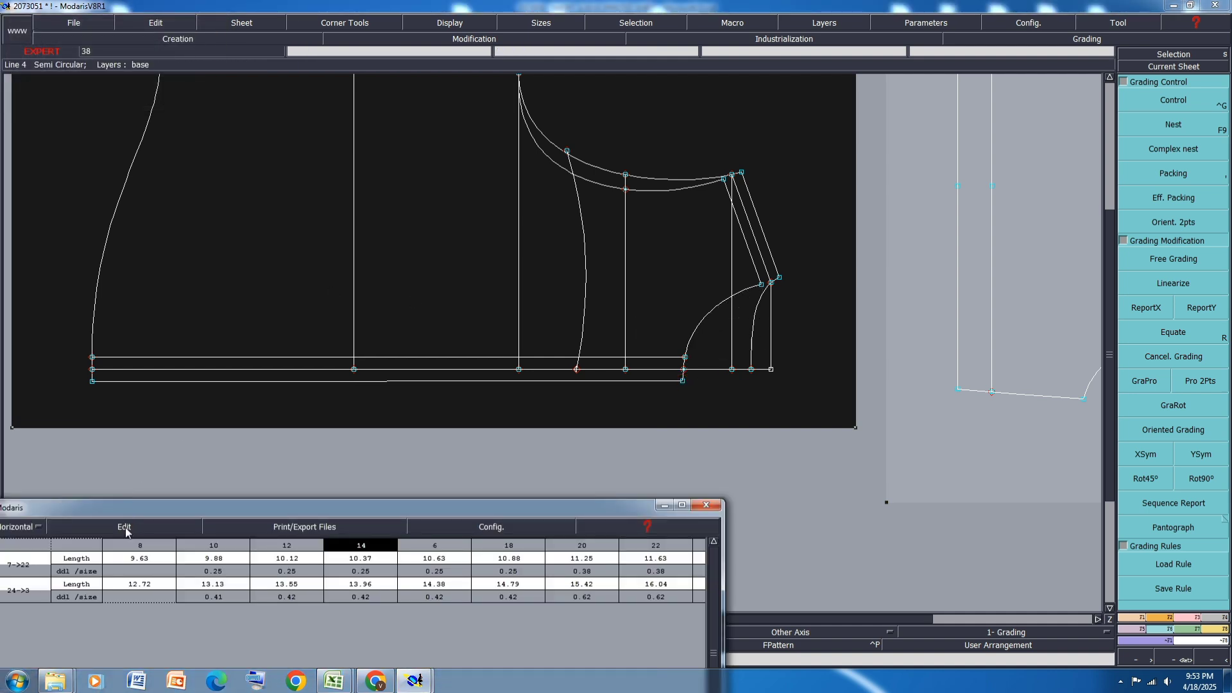
Accumulate the two neck curve lengths in the measurement table and enlarge its window to view every size
left_click(124, 527)
left_click(93, 562)
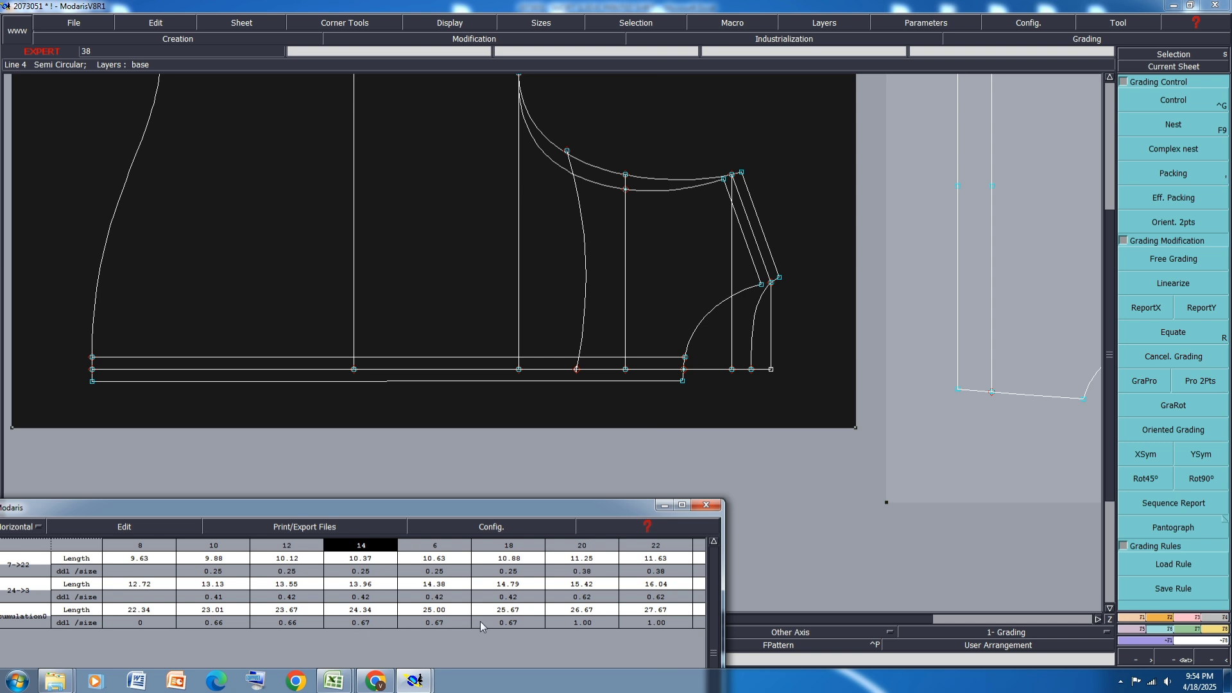
left_click(682, 505)
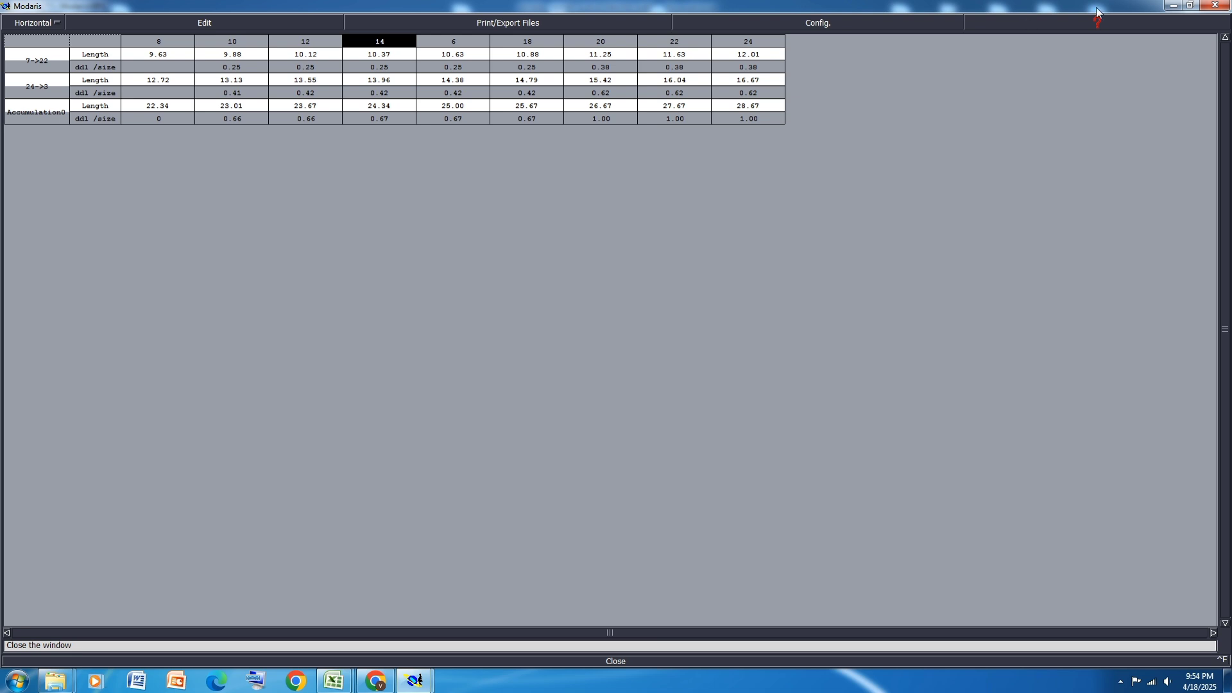
Empty the measurement table and close it
left_click(140, 23)
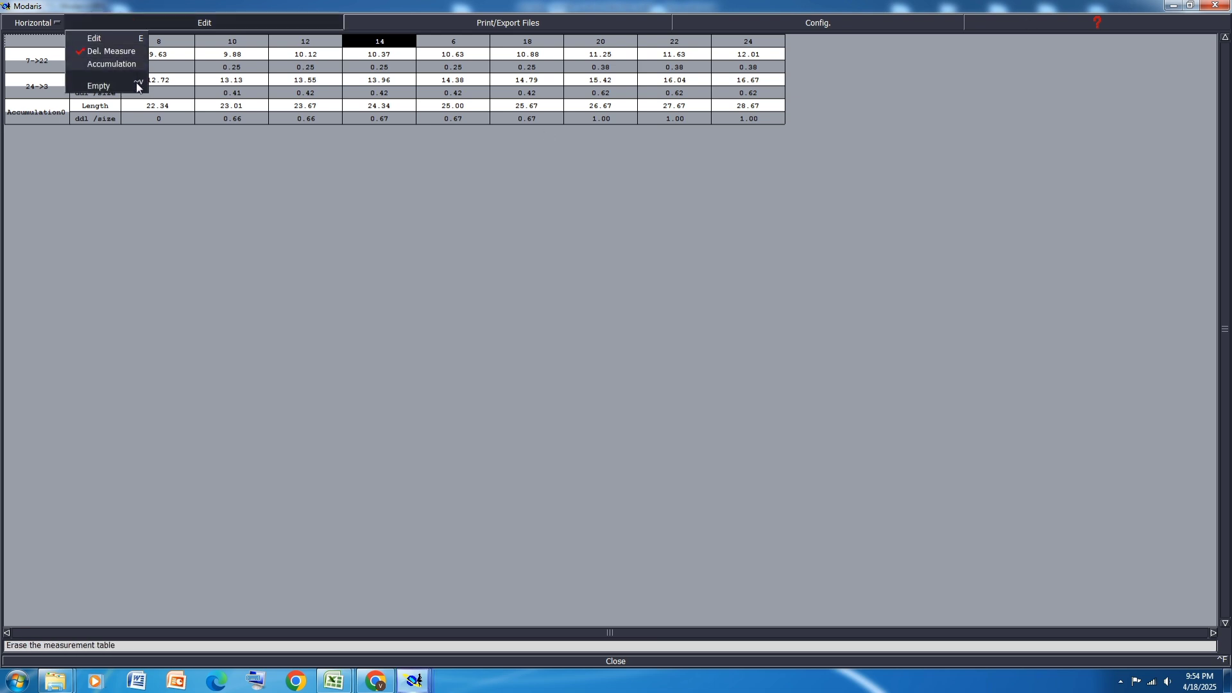
left_click(137, 83)
left_click(614, 661)
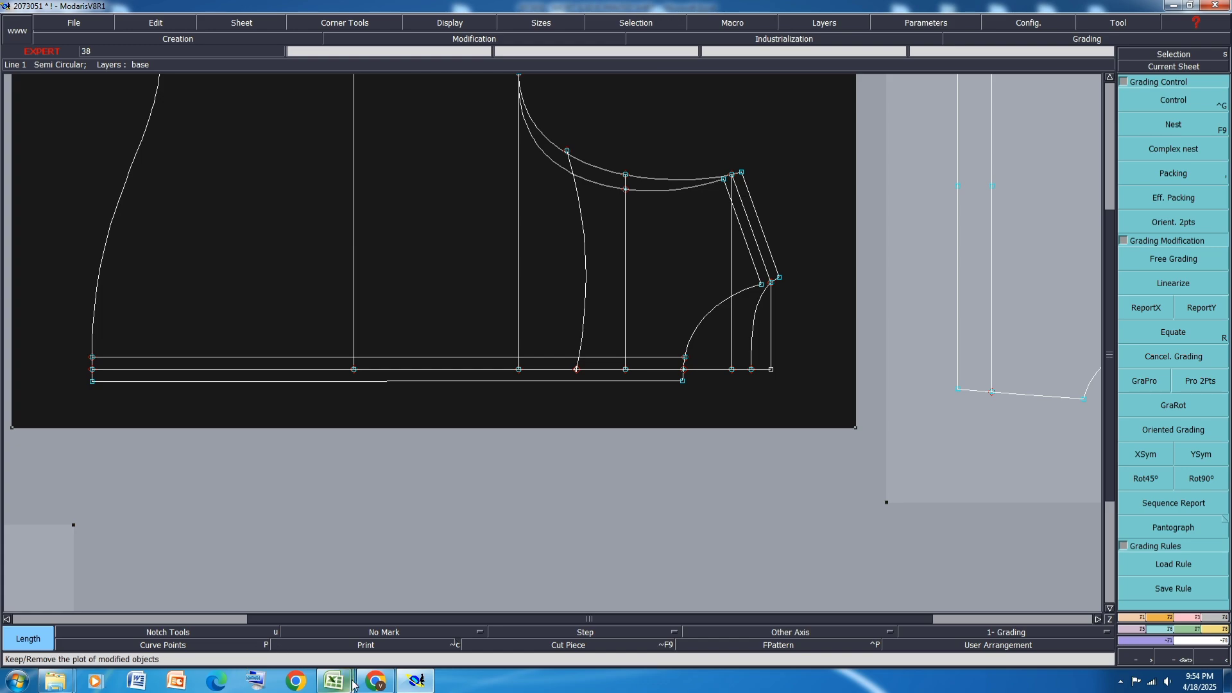
Check the collar circumference grading in the Excel spec sheet, and return to Modaris
mouse_move(333, 680)
left_click(392, 619)
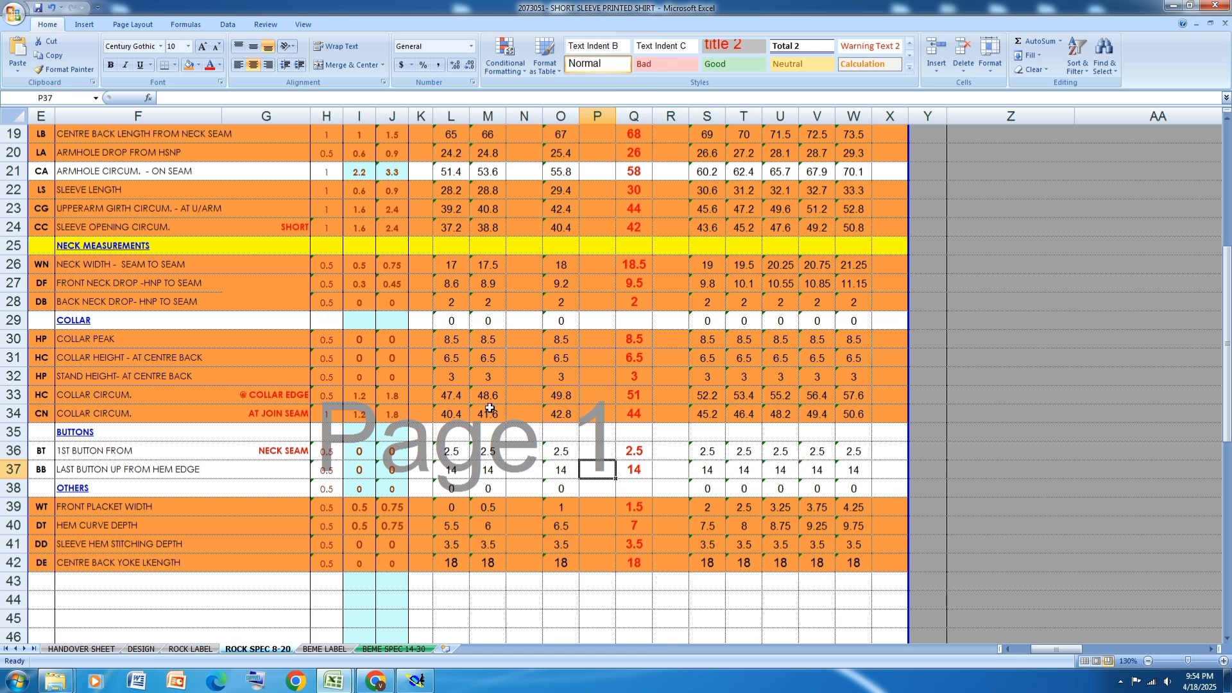
left_click(1174, 5)
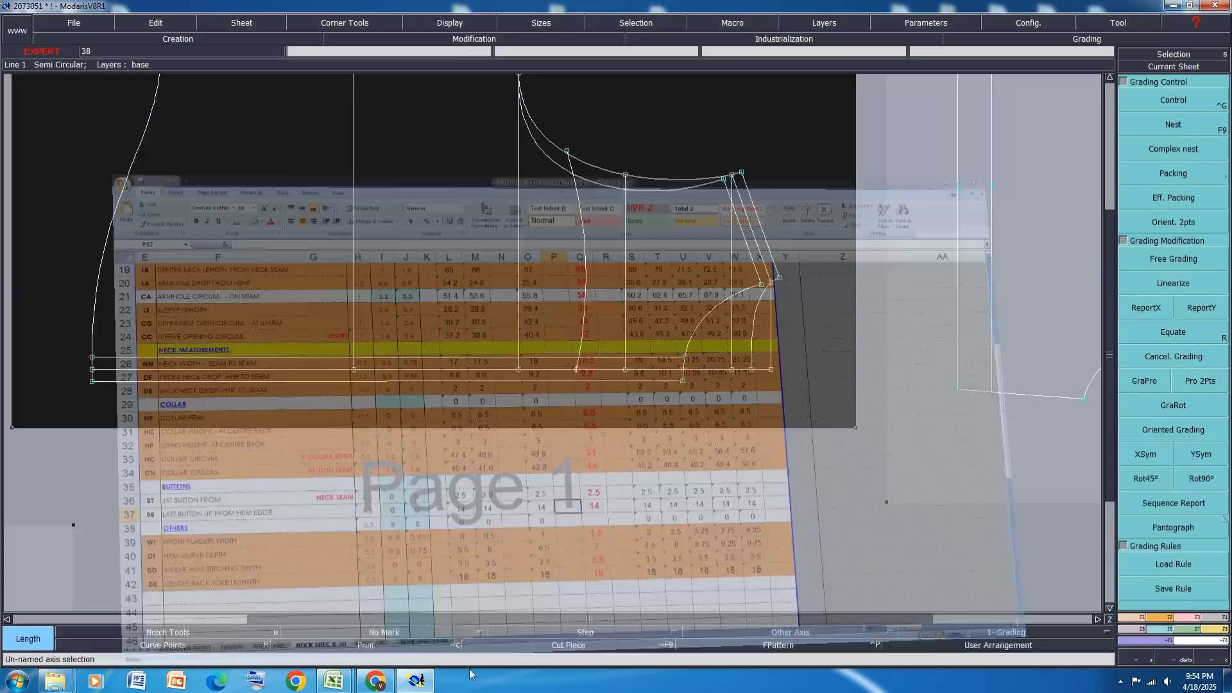
Rearrange the sheets, make the collar sheet current and display its graded nest
key("j")
key("8")
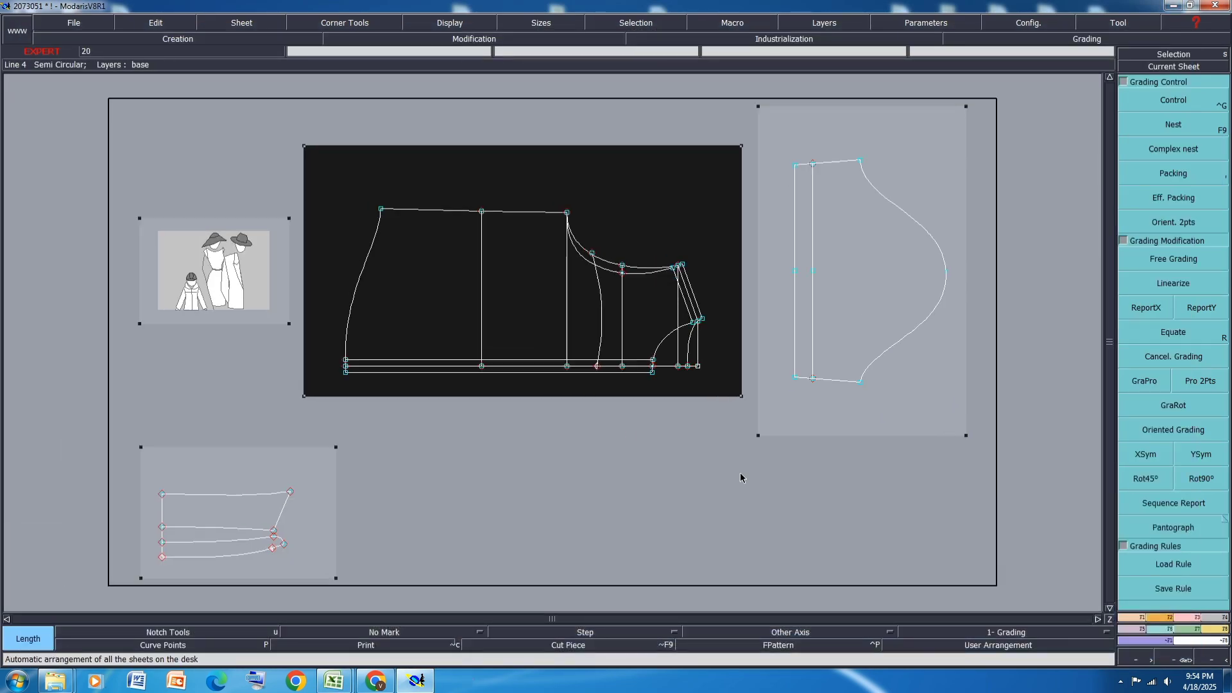
left_click(193, 568)
scroll(198, 576, "up", 3)
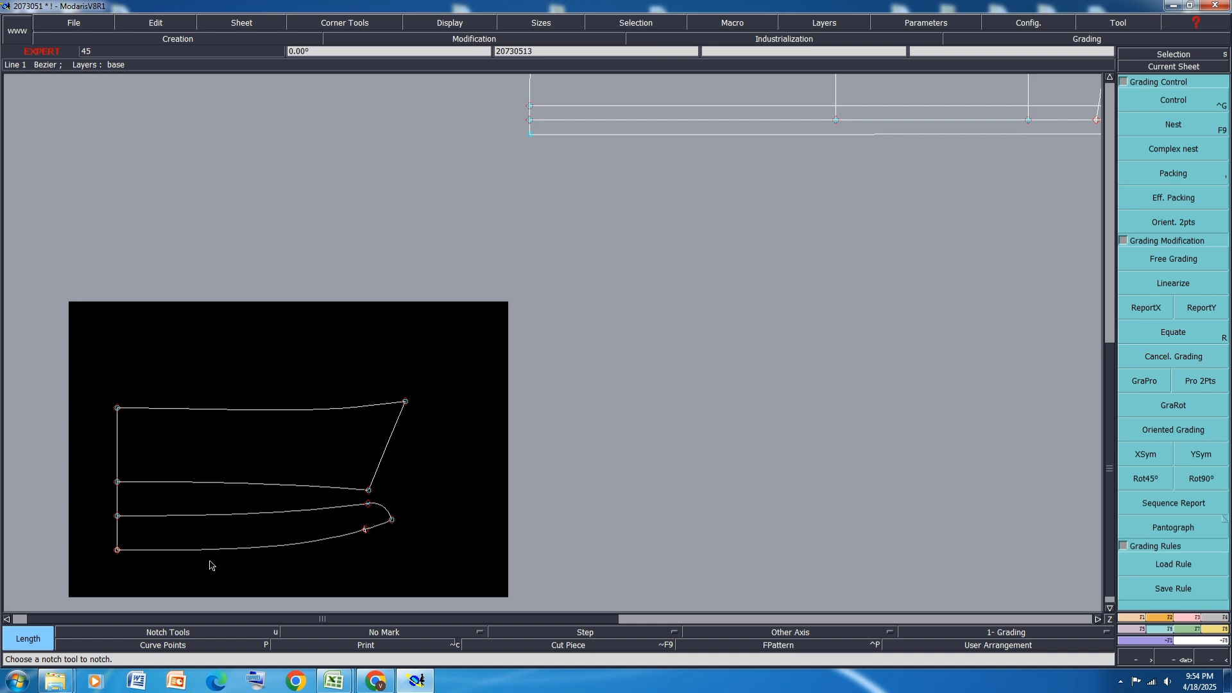
key("F9")
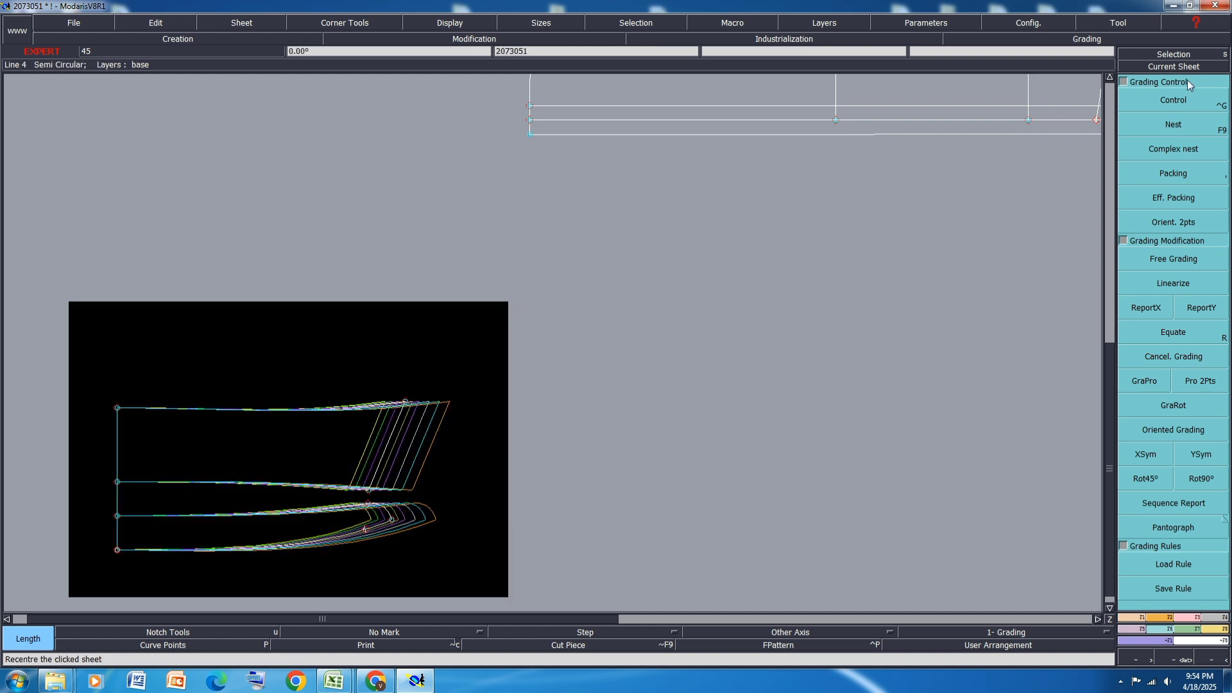
Set the stand tip point's ddx to 1 for the size intervals from 18 to 24 and 0.65 for those from 8 to 18
left_click(1189, 102)
left_click(390, 519)
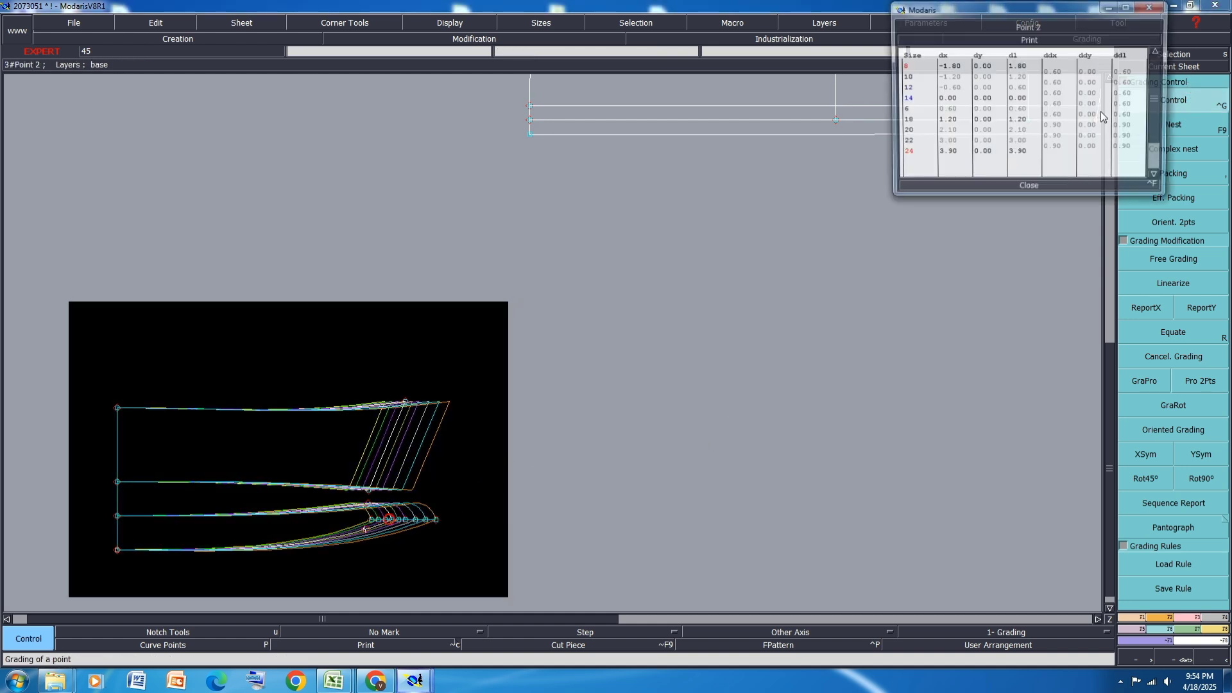
left_click_drag(1057, 149, 1058, 71)
type("1")
key("Return")
type(".6")
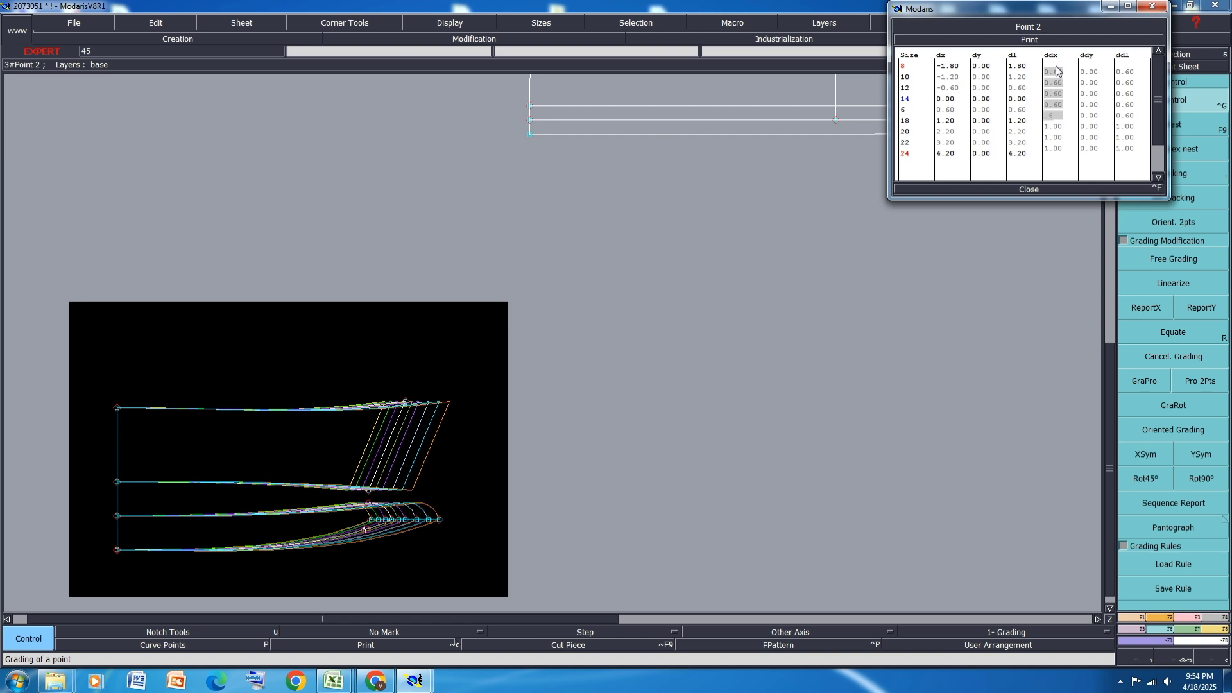
type("5")
key("Return")
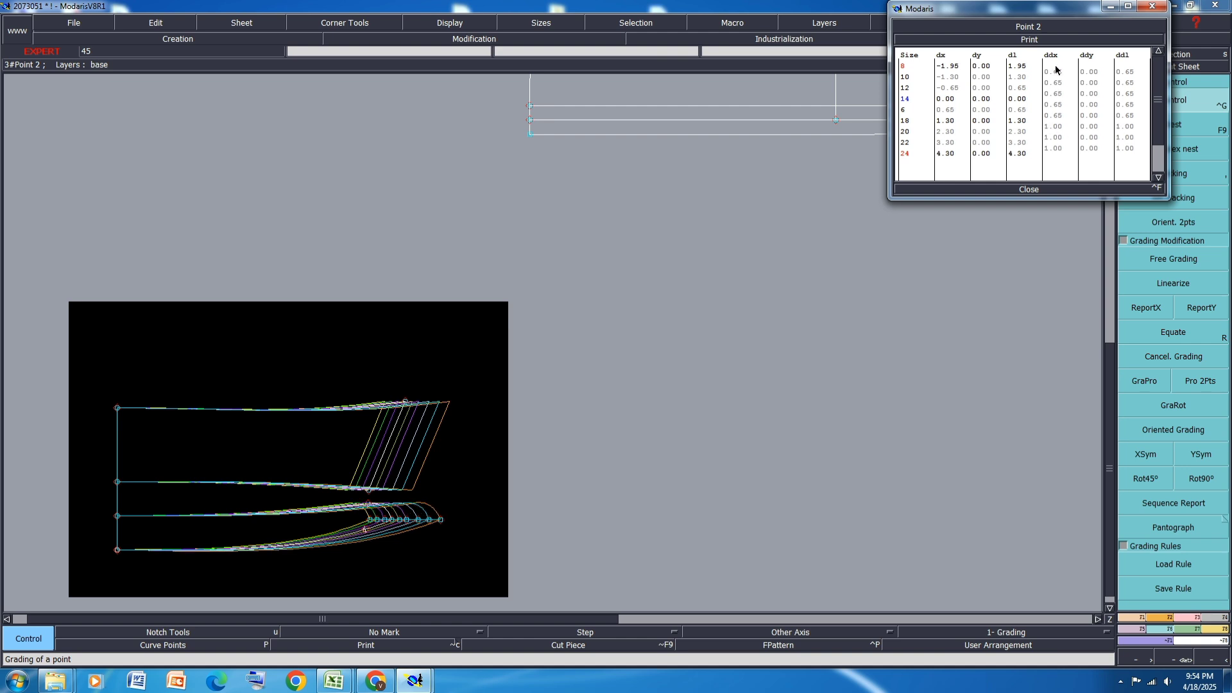
left_click(1029, 190)
Copy the stand tip's X grading to the nearby stand points and the collar's lower front corner with ReportX
left_click(1146, 307)
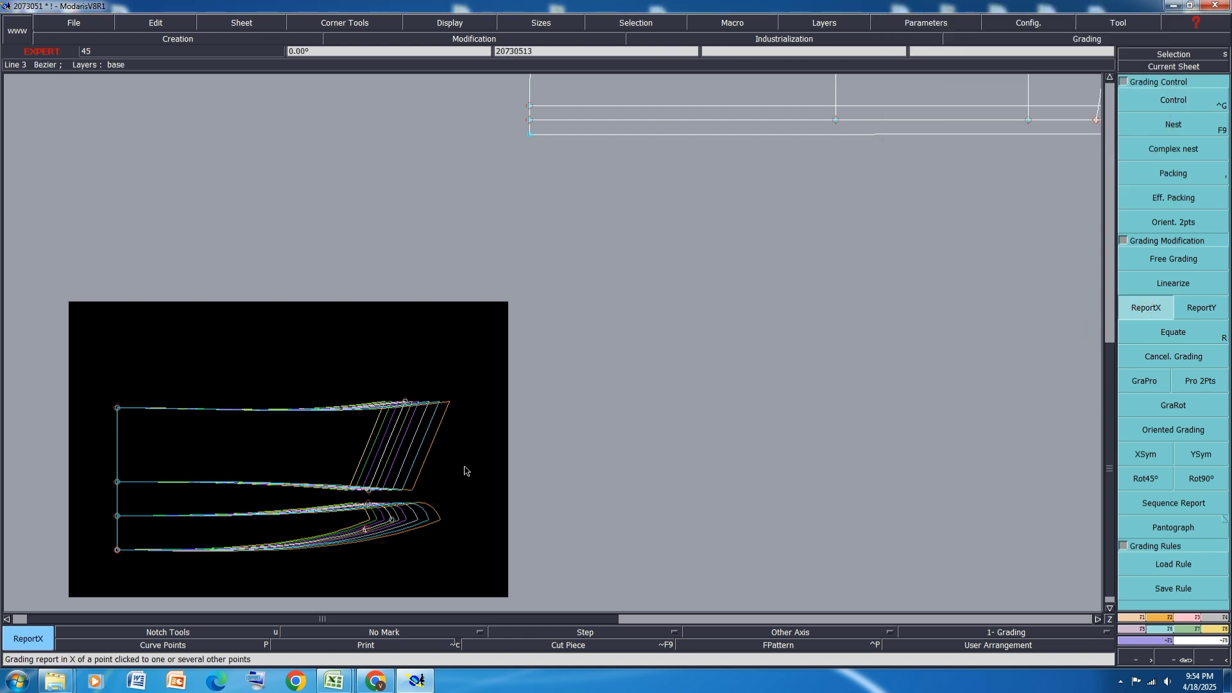
left_click_drag(459, 463, 333, 577)
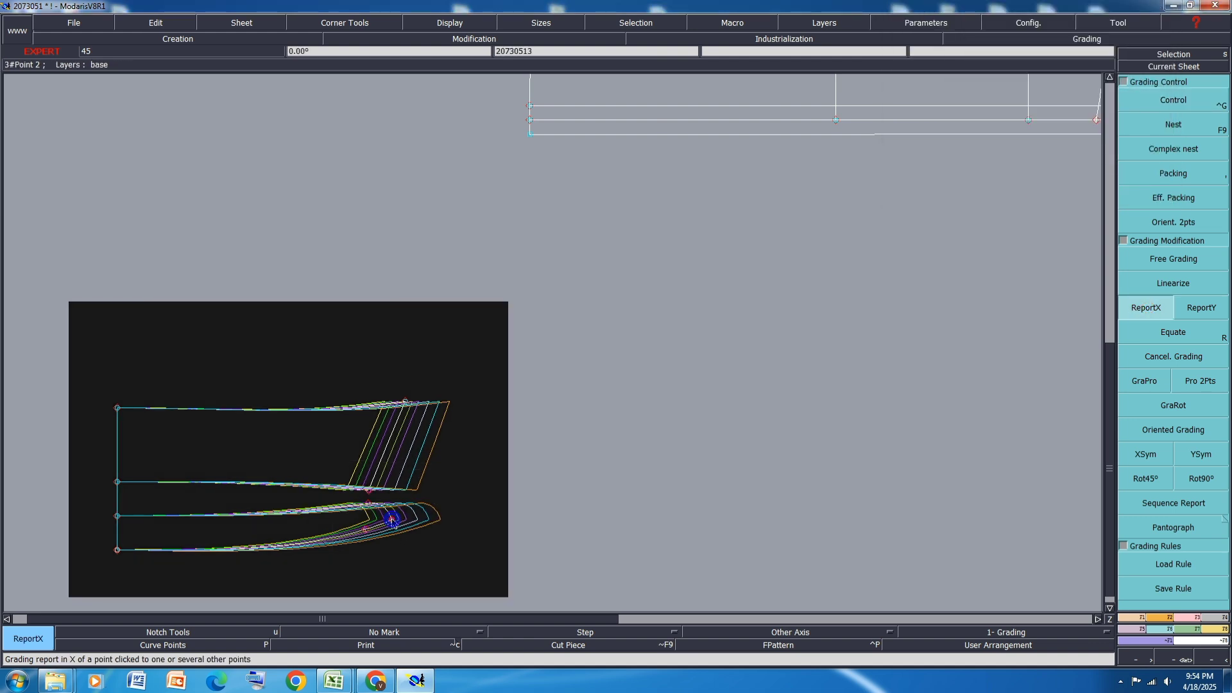
Arrange all sheets on the desk and save the model, continuing past the anomaly warnings
key("j")
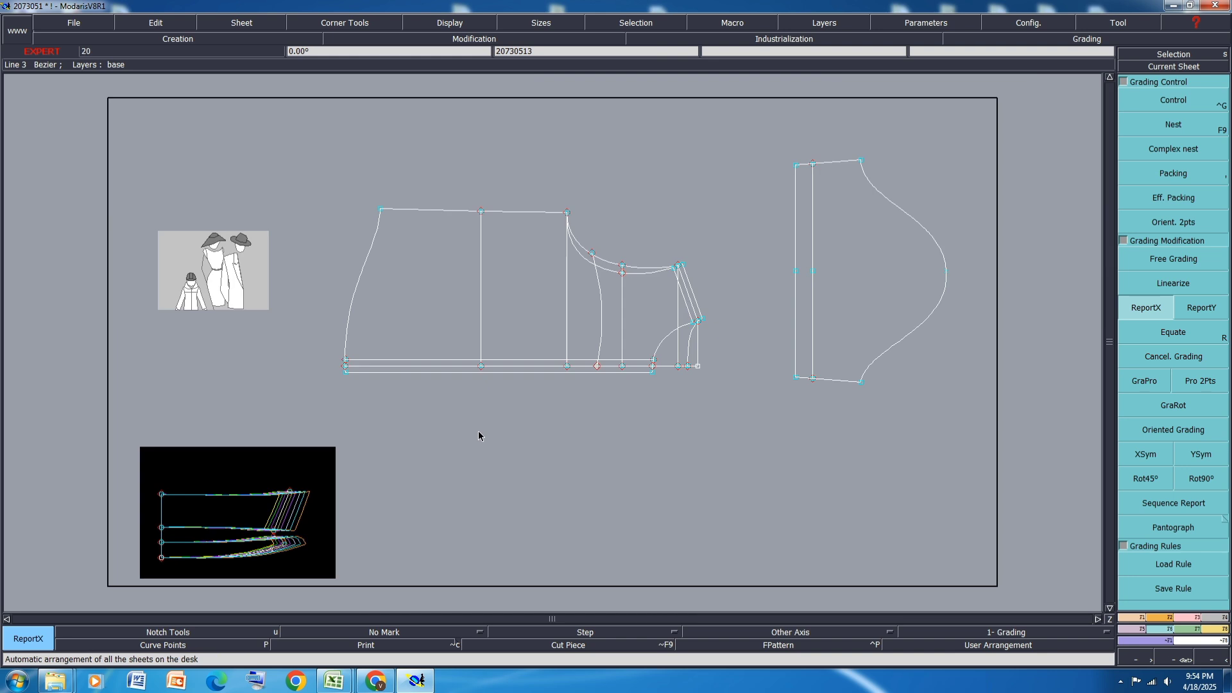
key("ctrl+s")
left_click(522, 414)
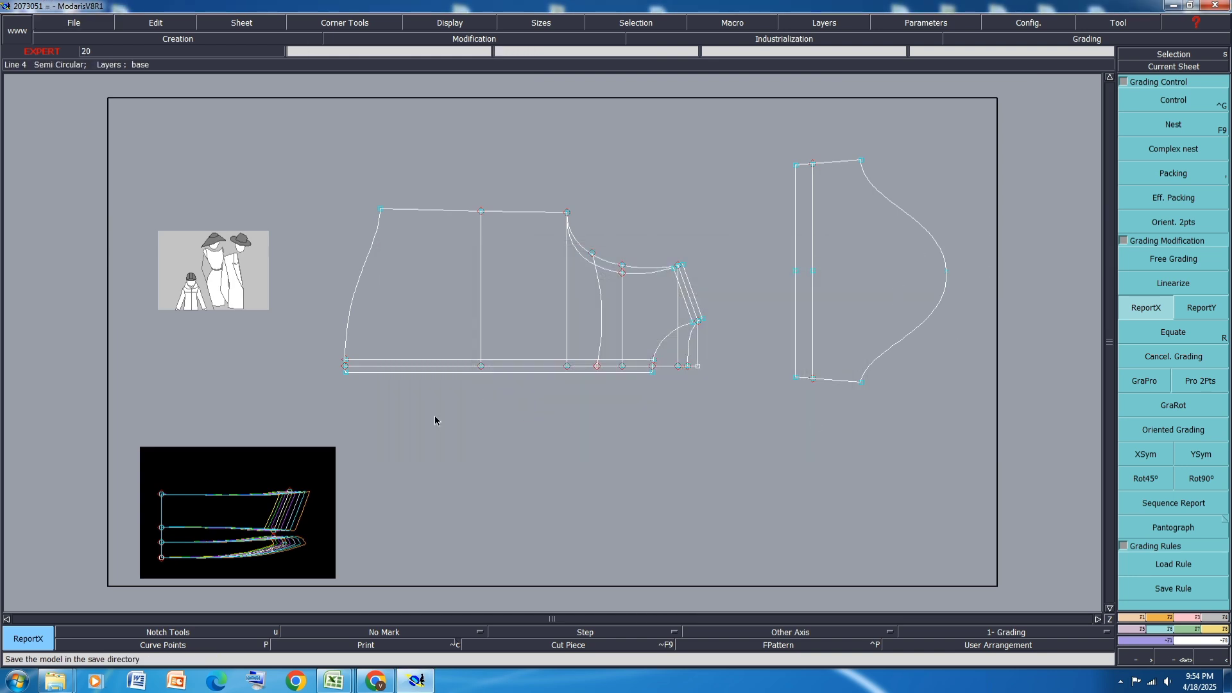
Switch to the Excel specification, examine the shirt's DESIGN sheet for construction details, and return to Modaris
scroll(606, 297, "up", 1)
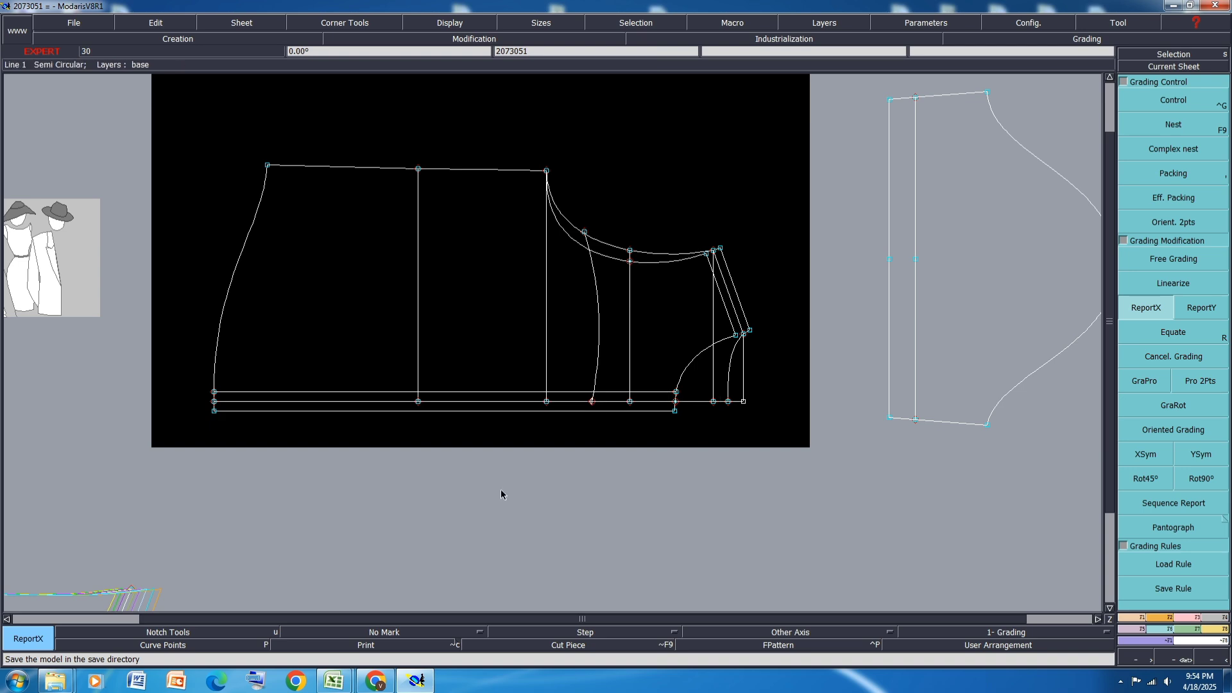
mouse_move(335, 681)
left_click(380, 642)
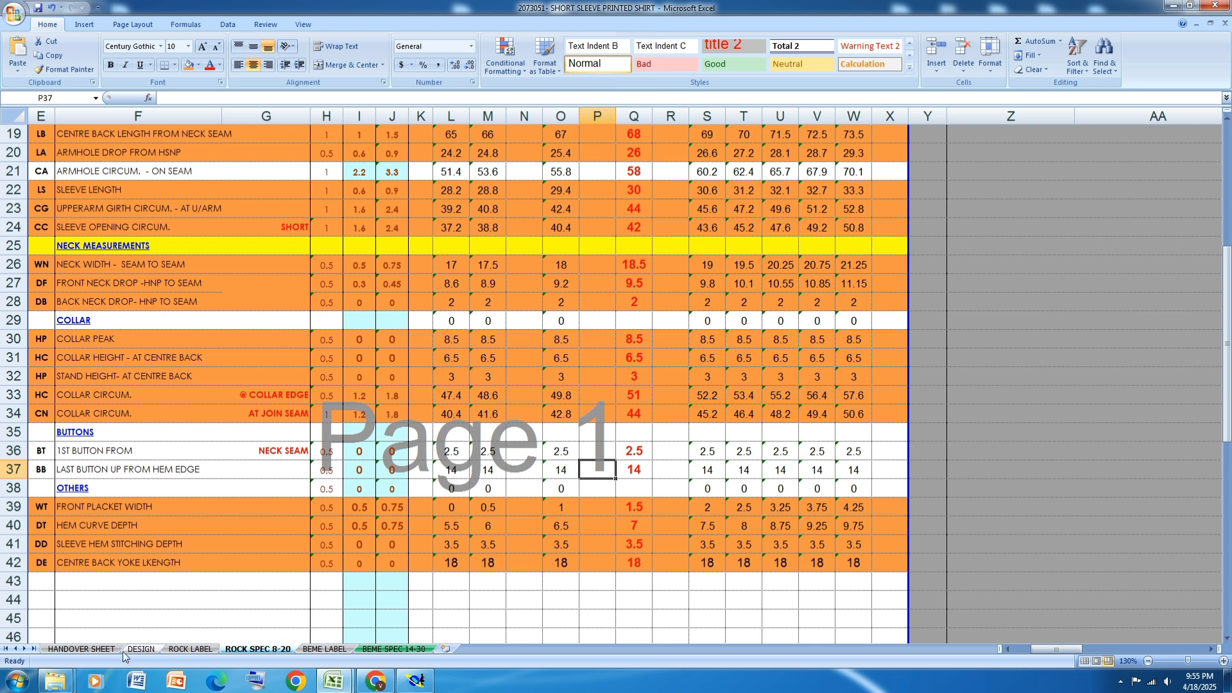
left_click(142, 649)
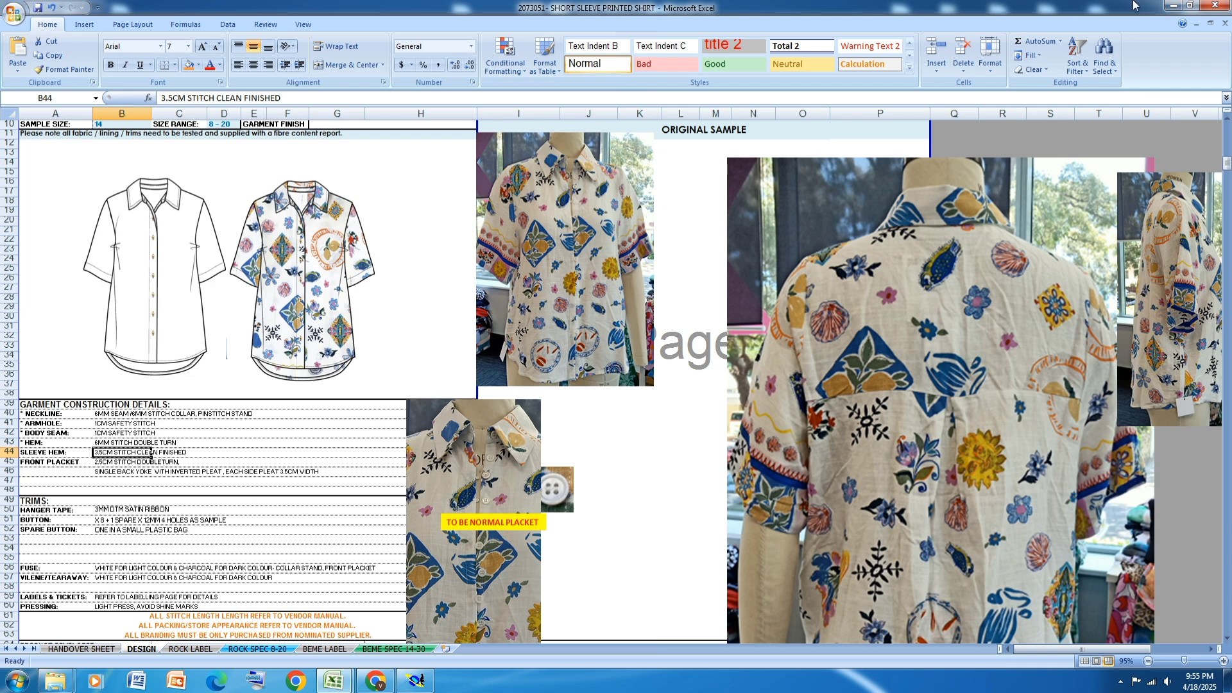
left_click(1172, 7)
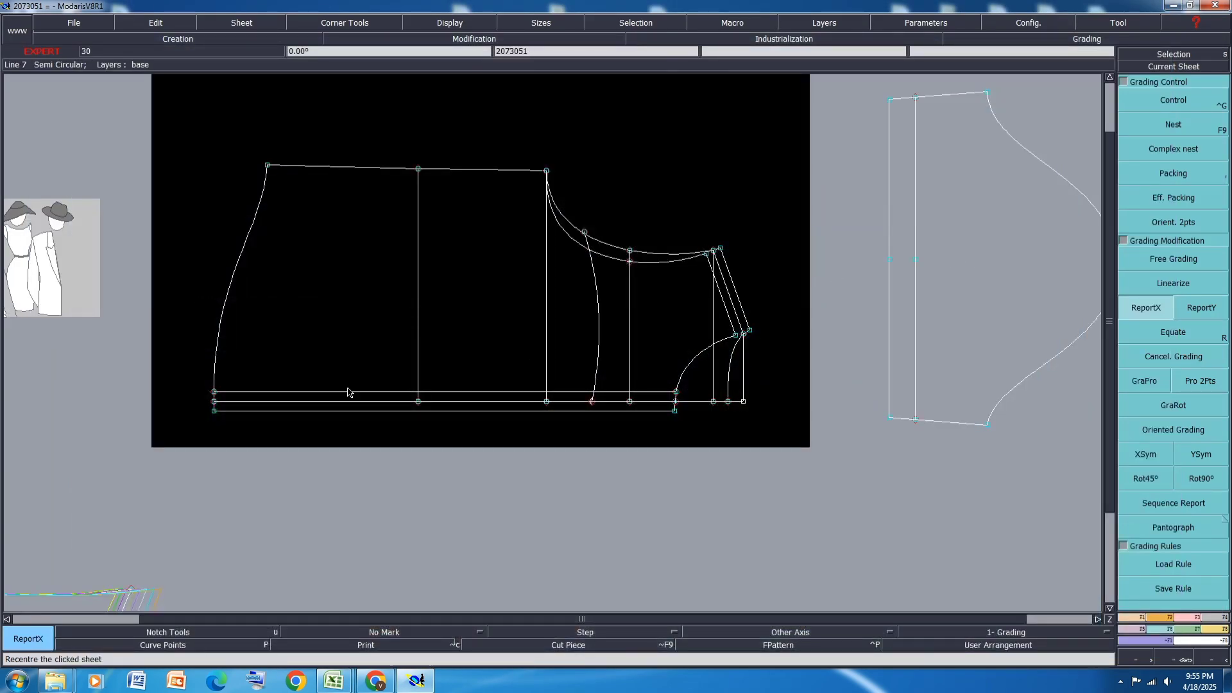
Create two developed points along the back yoke curve, spaced 1 cm each from its centre-line end, and save the model past the anomaly warnings
scroll(577, 404, "up", 1)
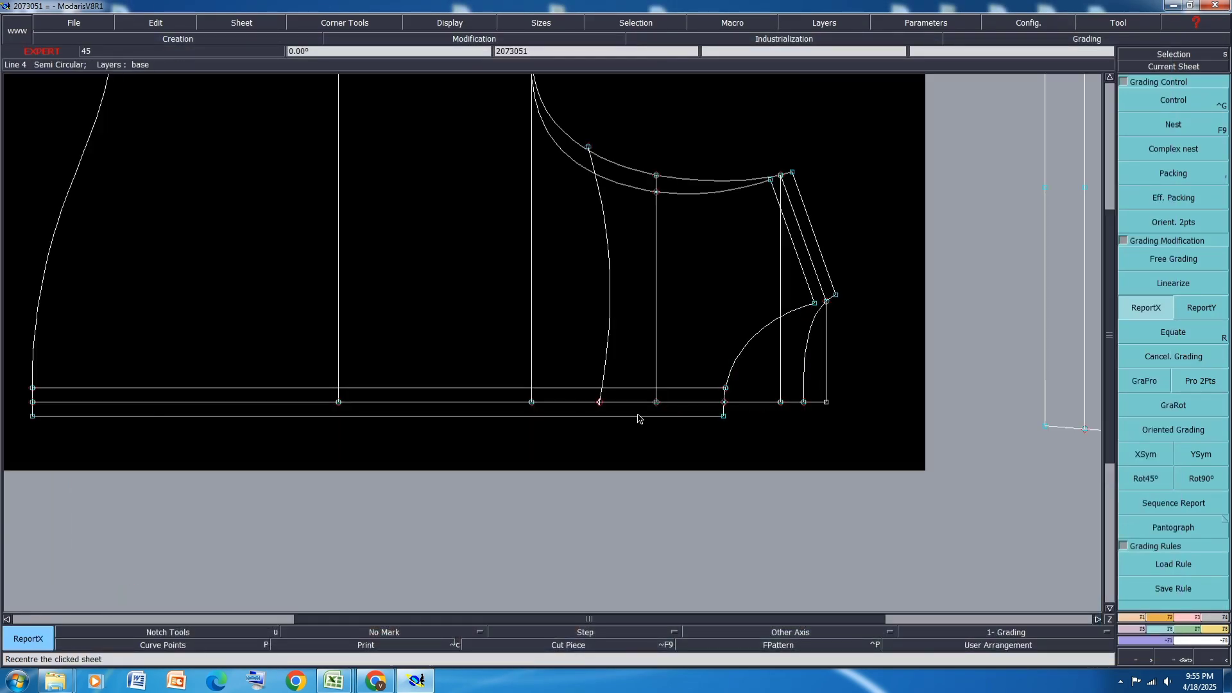
key("d")
left_click(598, 403)
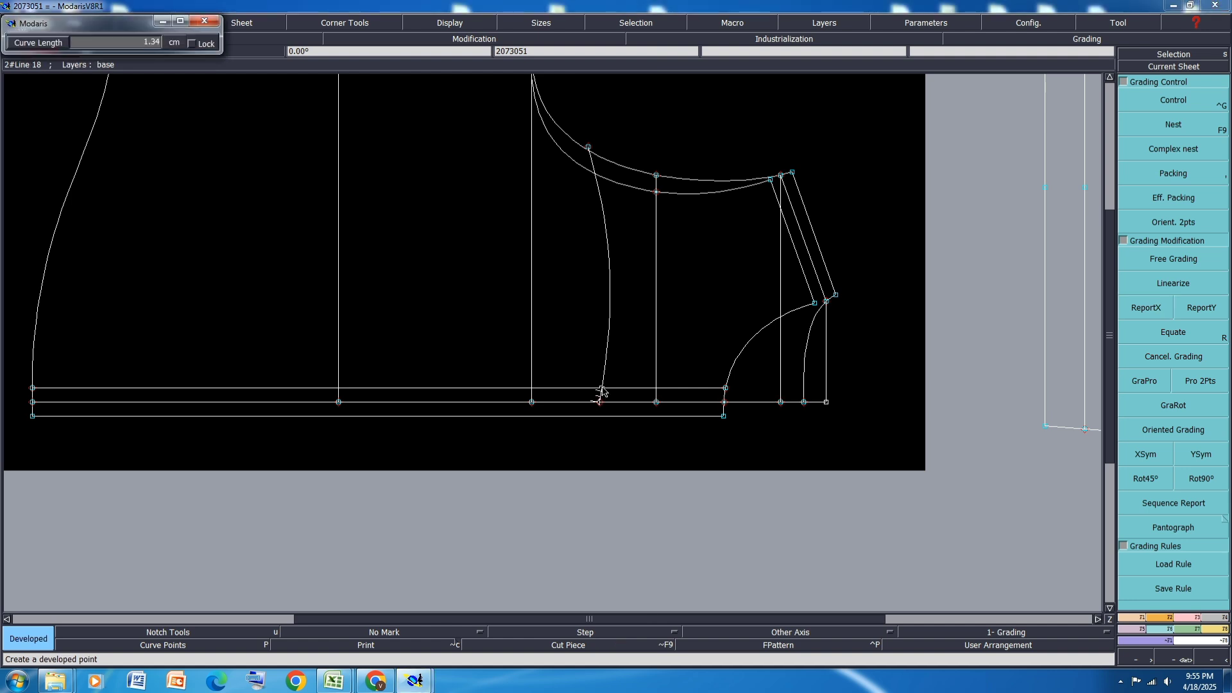
type("-18.00")
type("1")
type(".00")
key("Return")
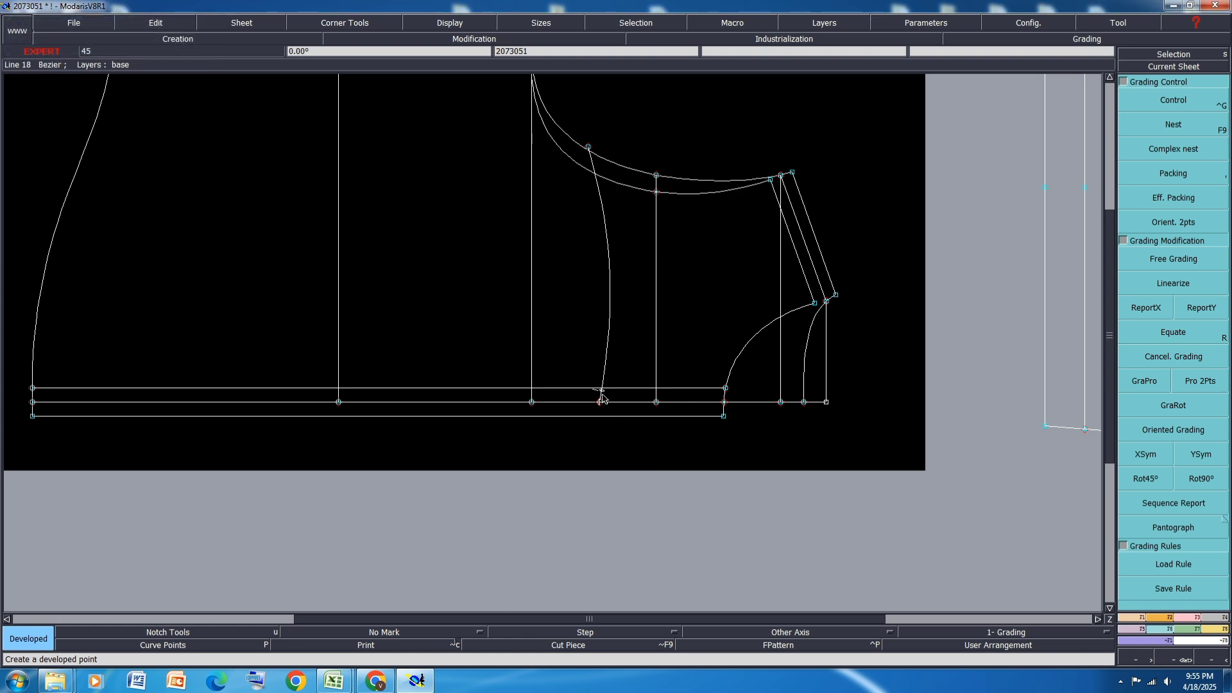
left_click(603, 385)
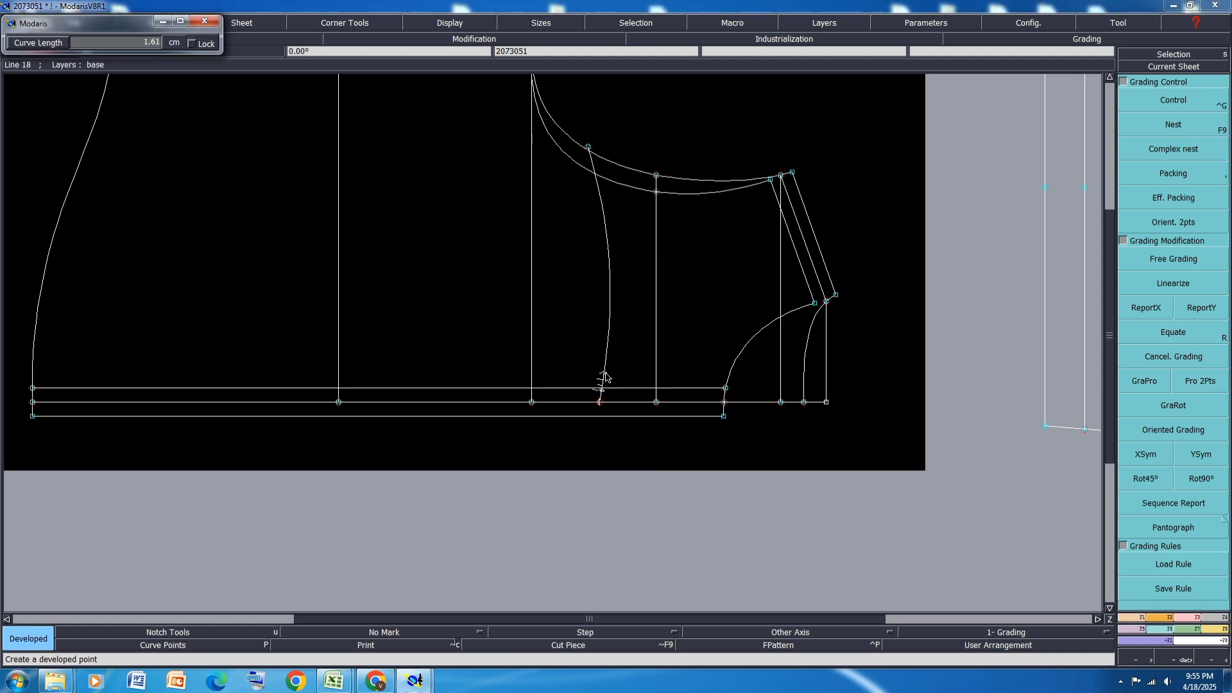
type("1")
key("Return")
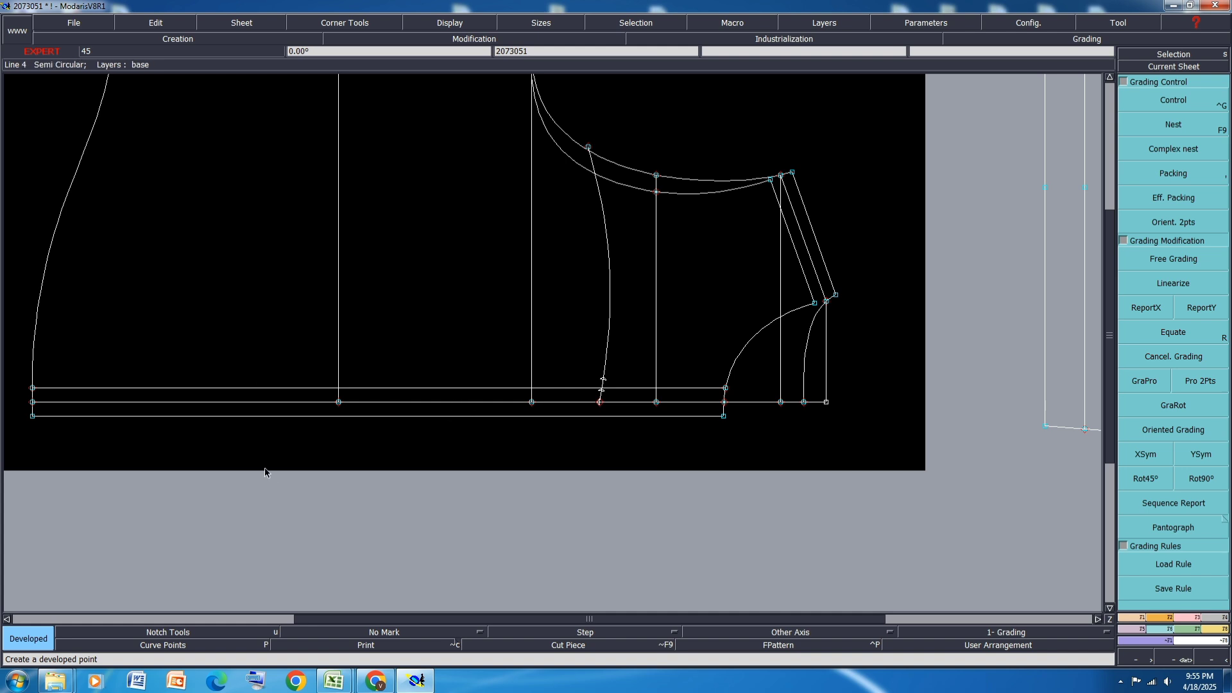
key("ctrl+s")
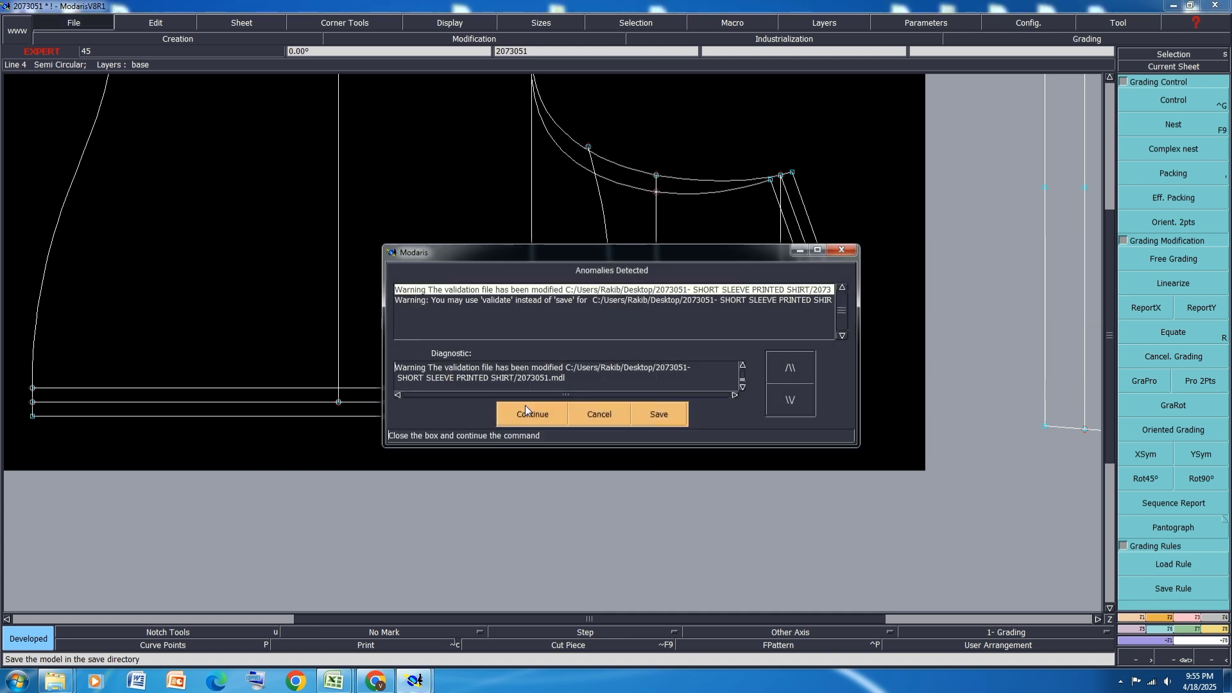
left_click(524, 414)
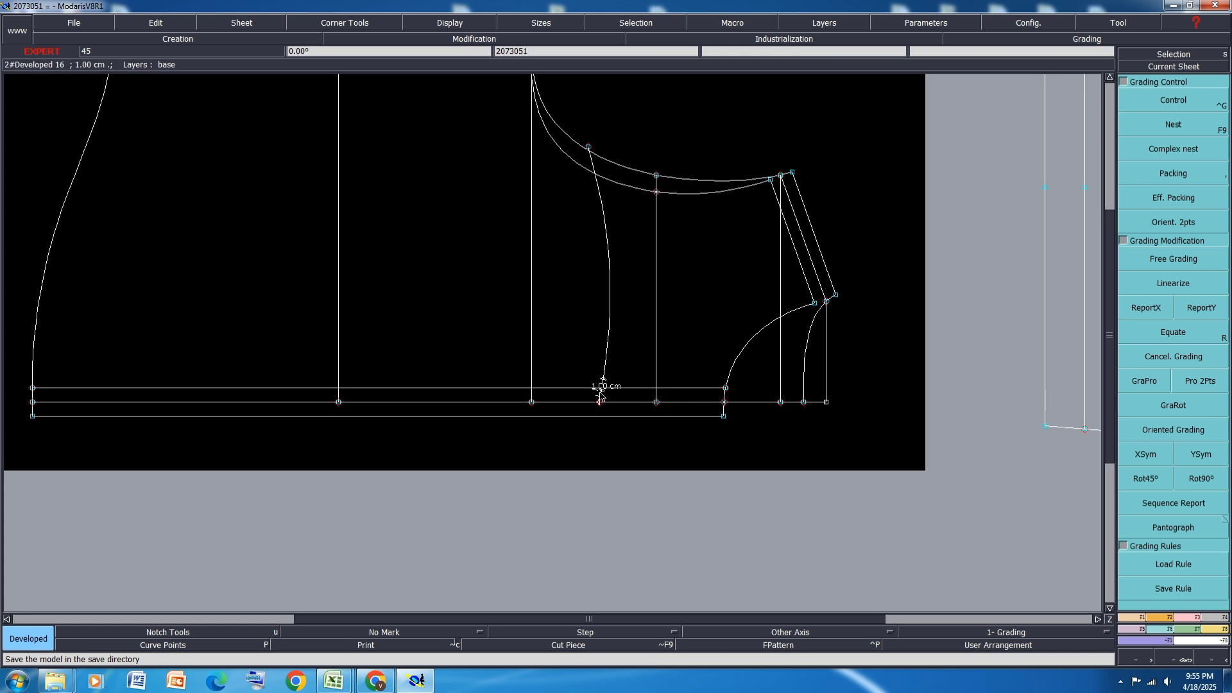
key("l")
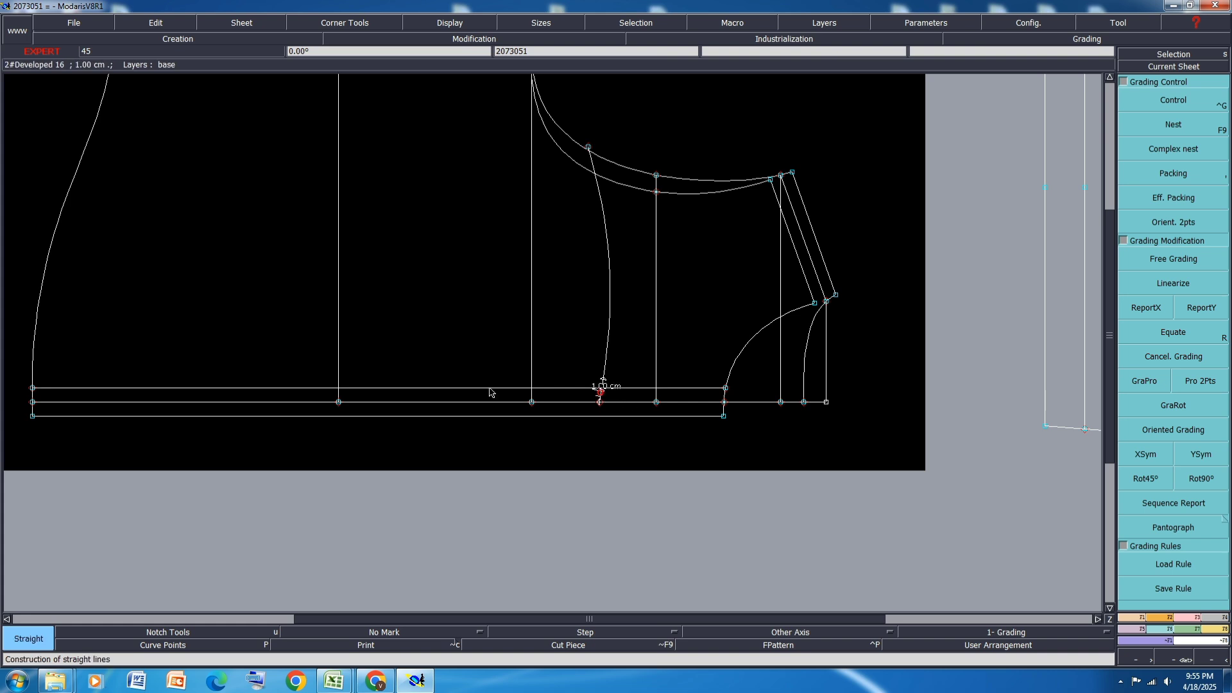
left_click(600, 392)
left_click(33, 402)
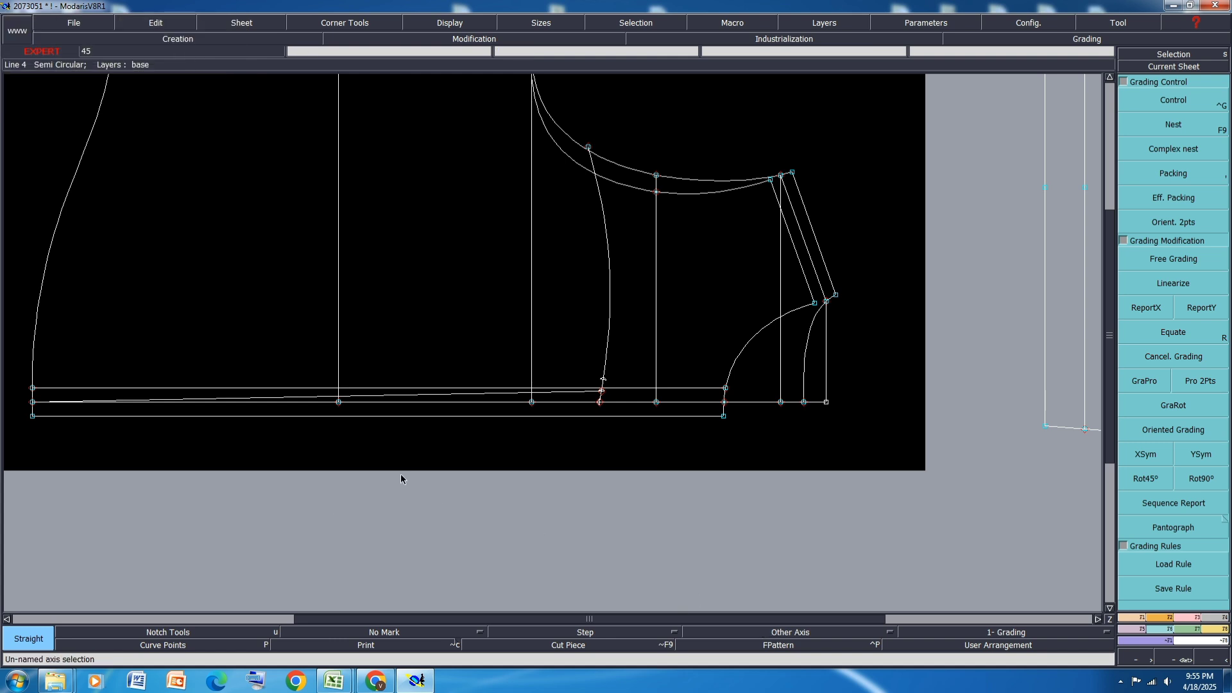
key("ctrl+z")
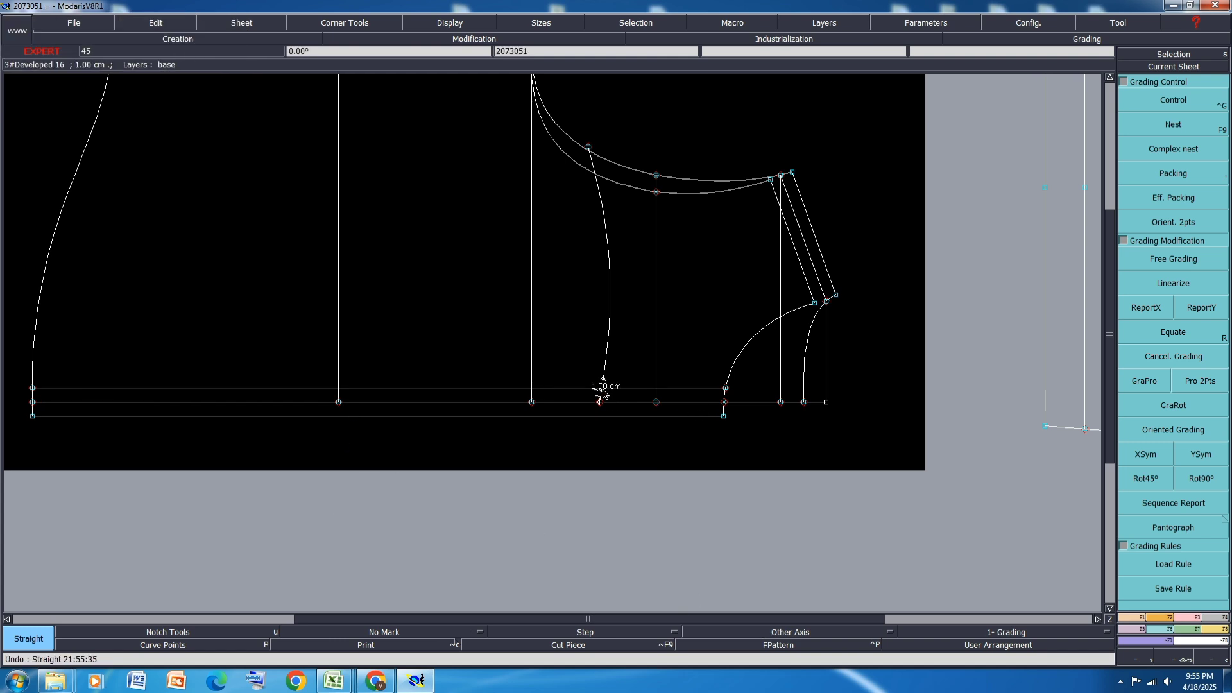
Draw a straight line from the second developed point to the hem end of the centre line, and save the model
left_click(604, 379)
left_click(33, 402)
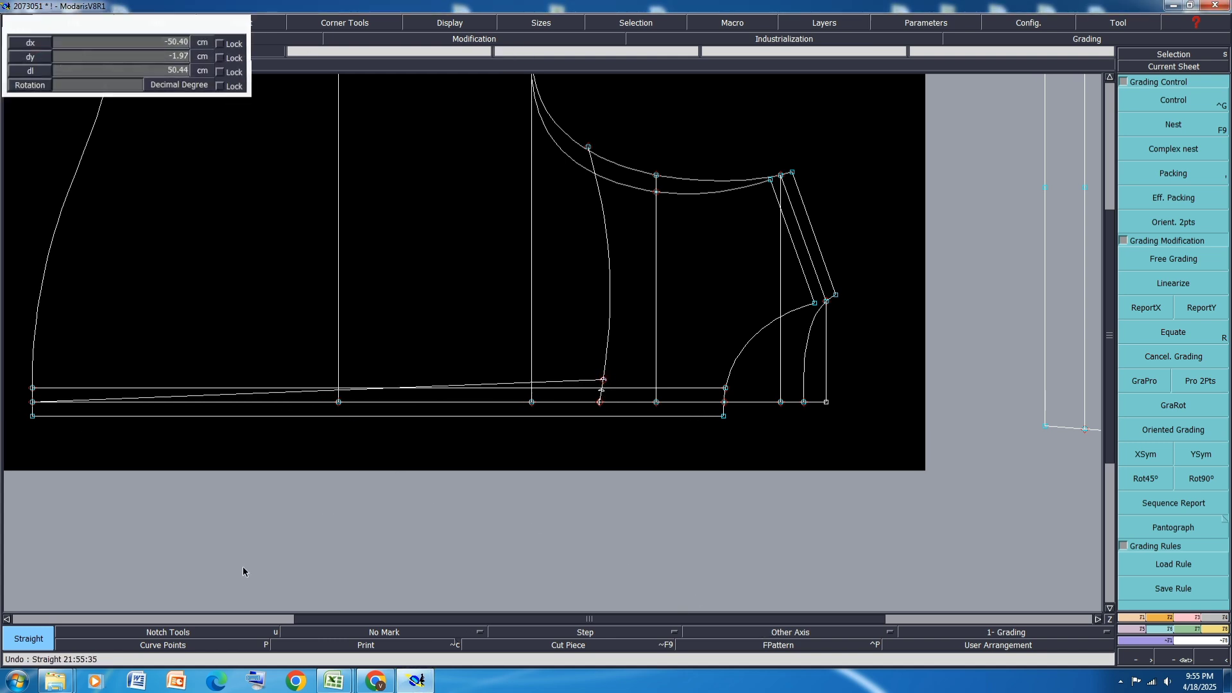
key("ctrl+s")
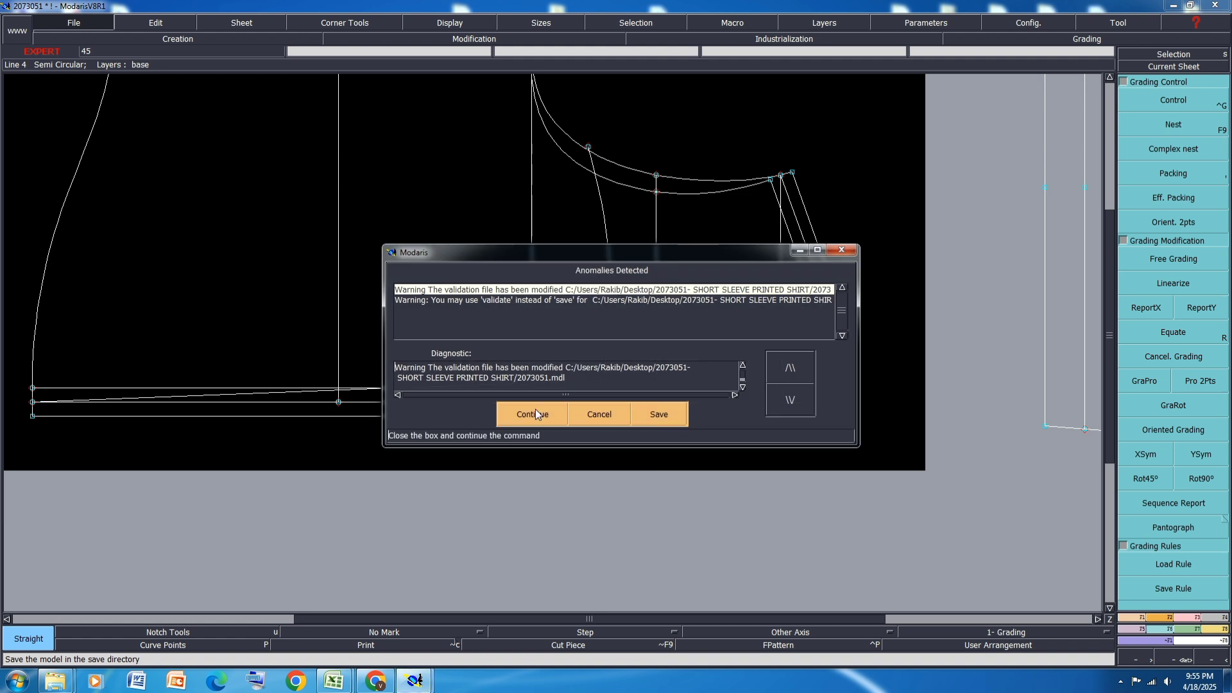
left_click(535, 412)
Arrange all sheets on the desk, display the graded nest in all sizes for every sheet, and save the model
key("j")
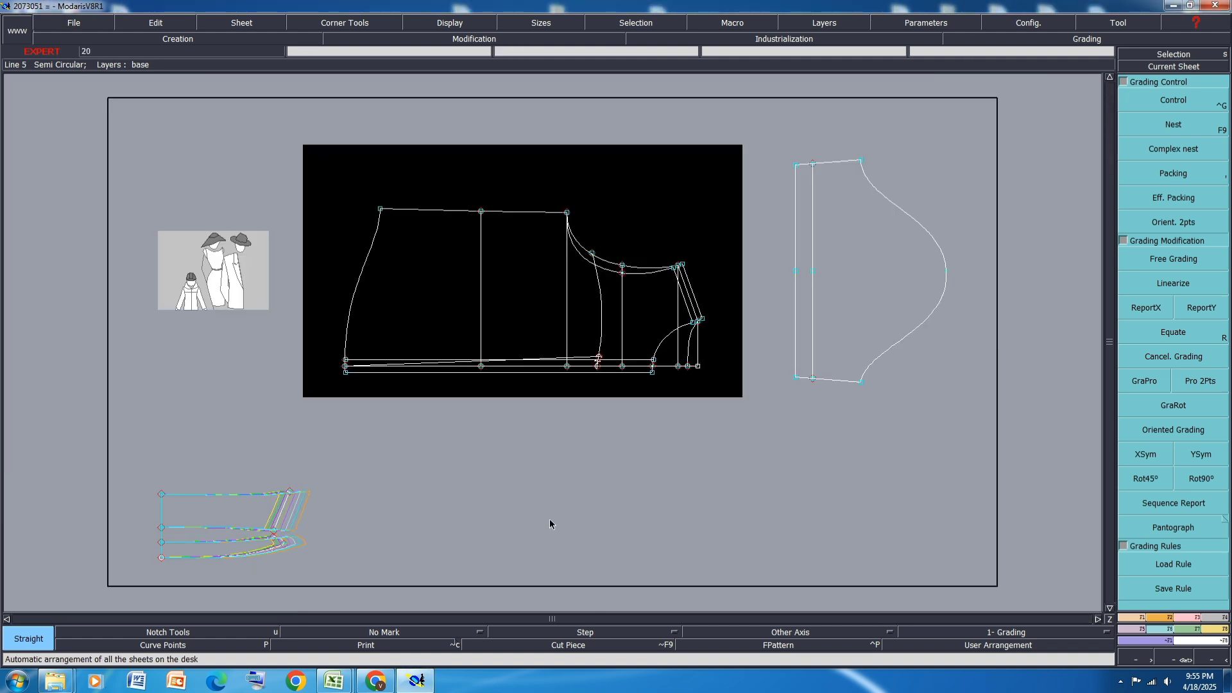
key("ctrl+a")
key("F10")
key("F9")
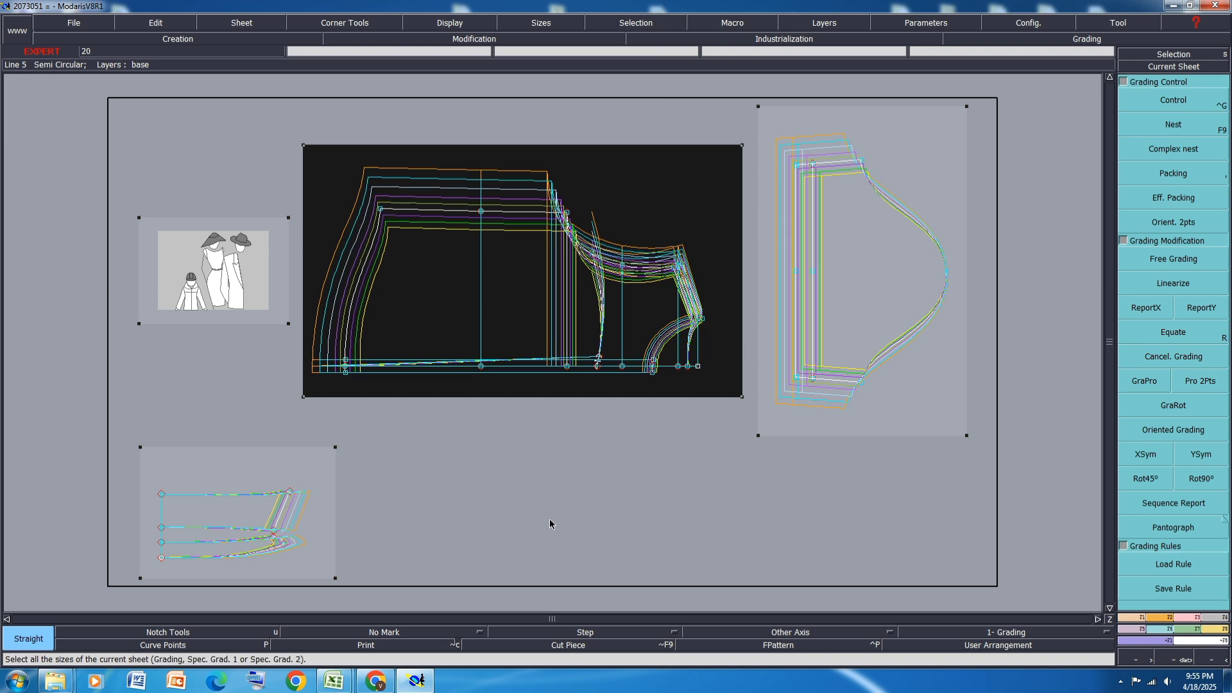
key("ctrl+s")
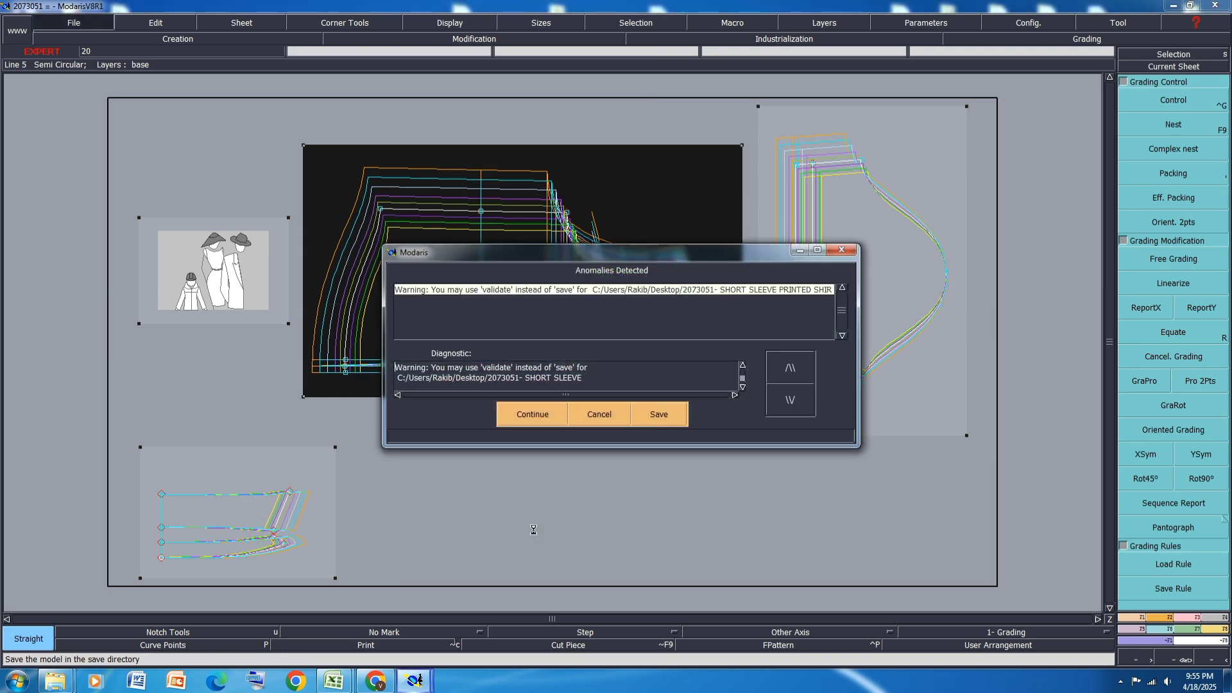
left_click(535, 417)
Switch to Excel to examine the DESIGN sheet's sketches, sample photos and placket notes, and return to Modaris
mouse_move(334, 679)
left_click(460, 600)
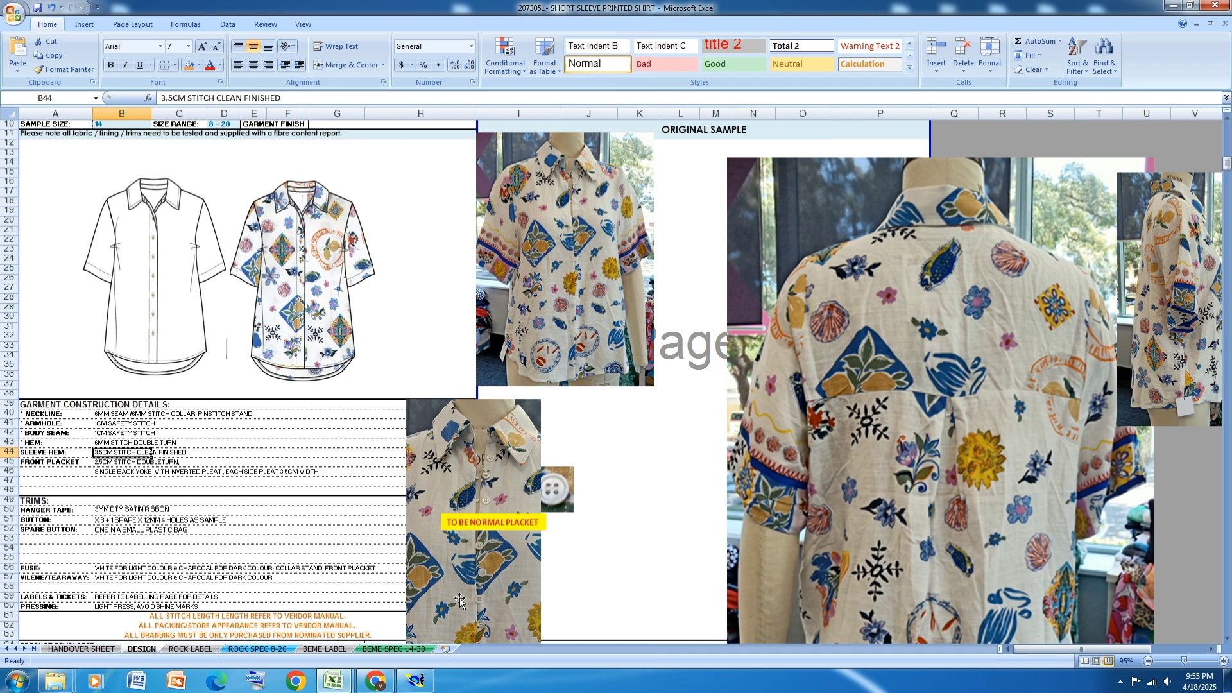
scroll(479, 487, "down", 3)
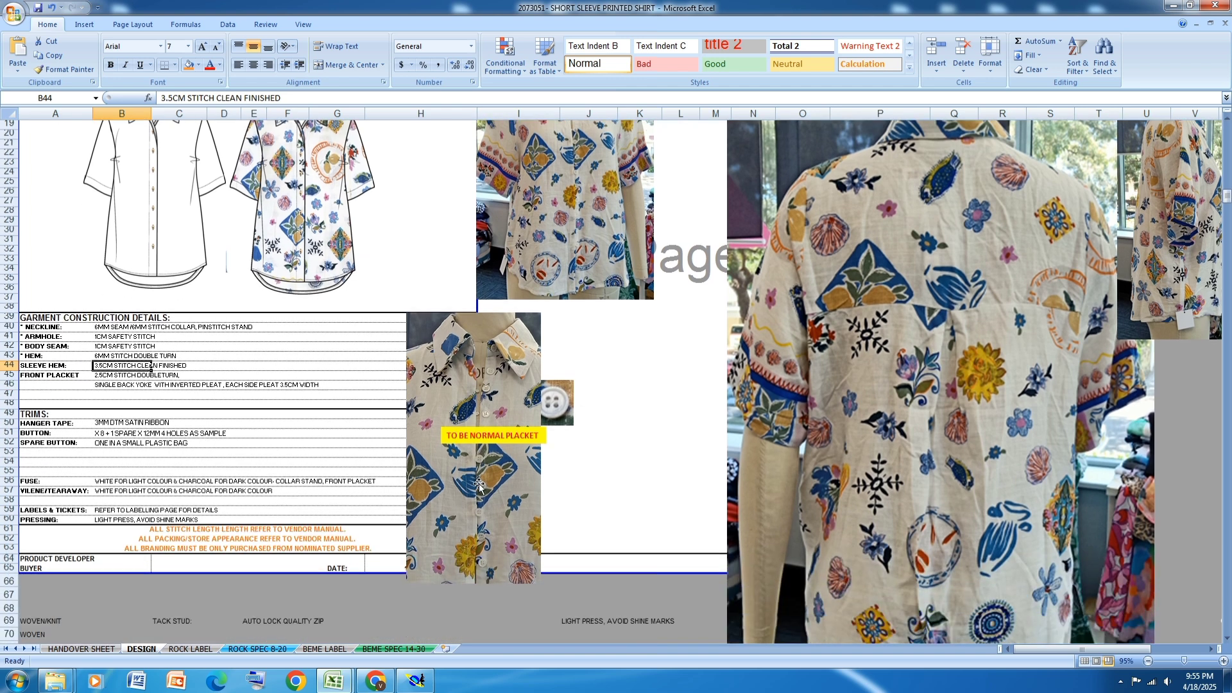
scroll(479, 487, "up", 4)
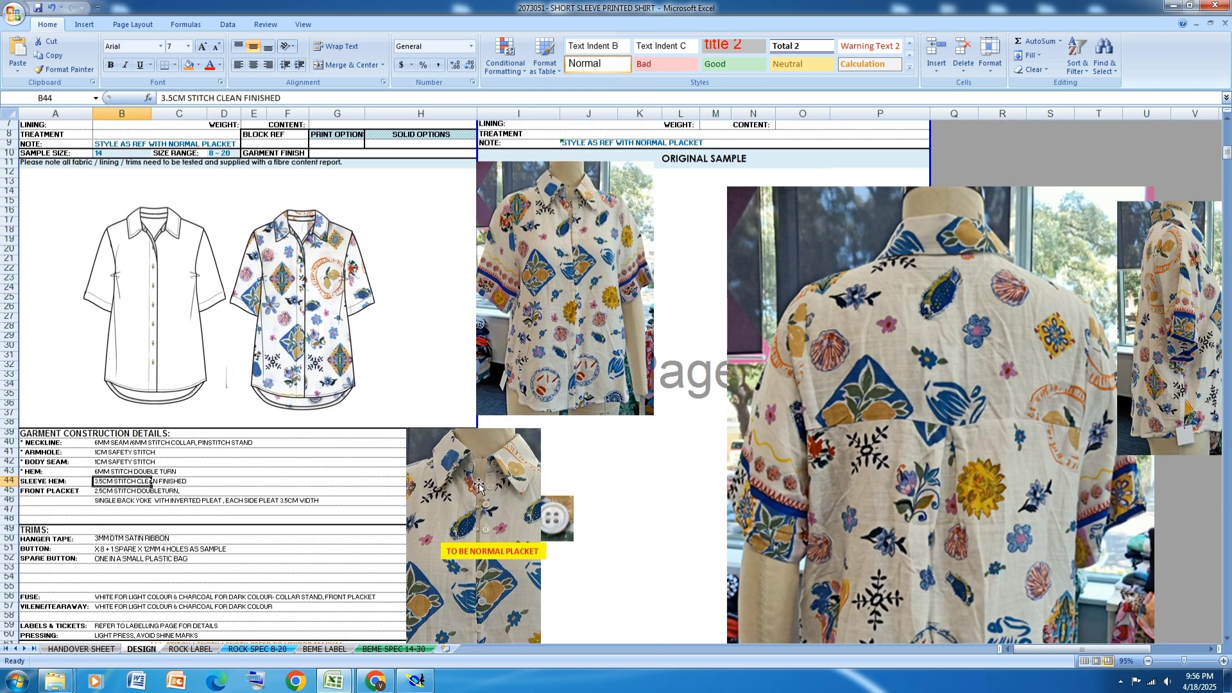
scroll(480, 487, "down", 4)
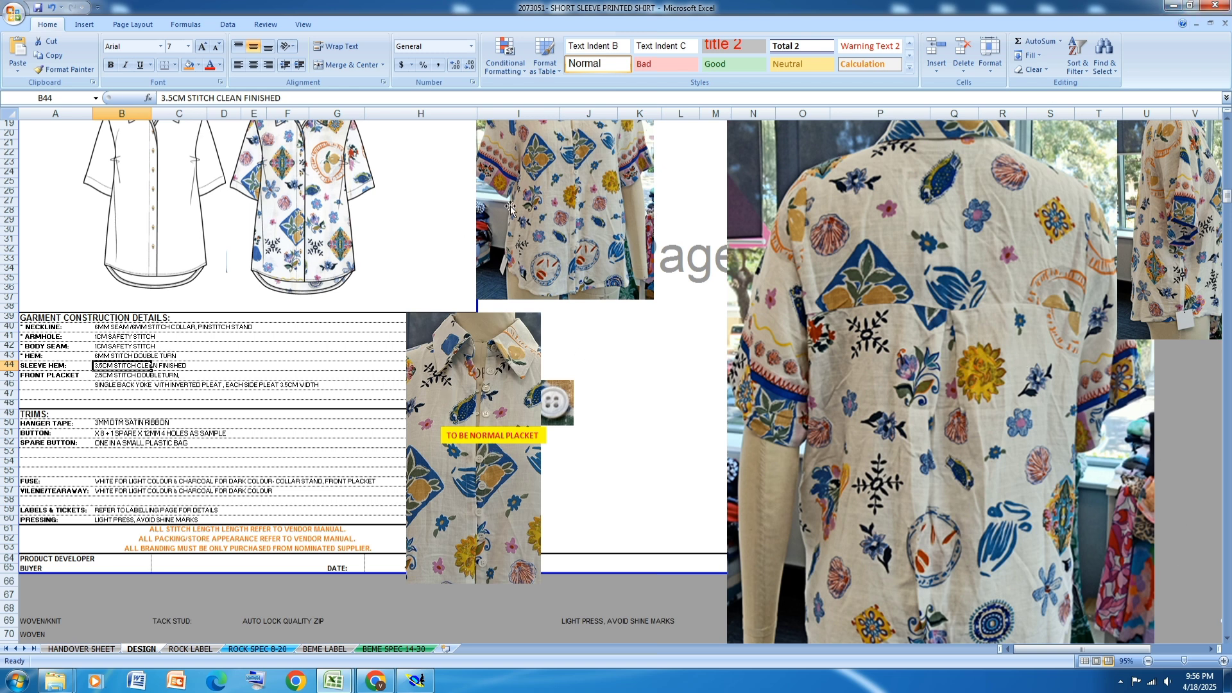
scroll(613, 283, "up", 2)
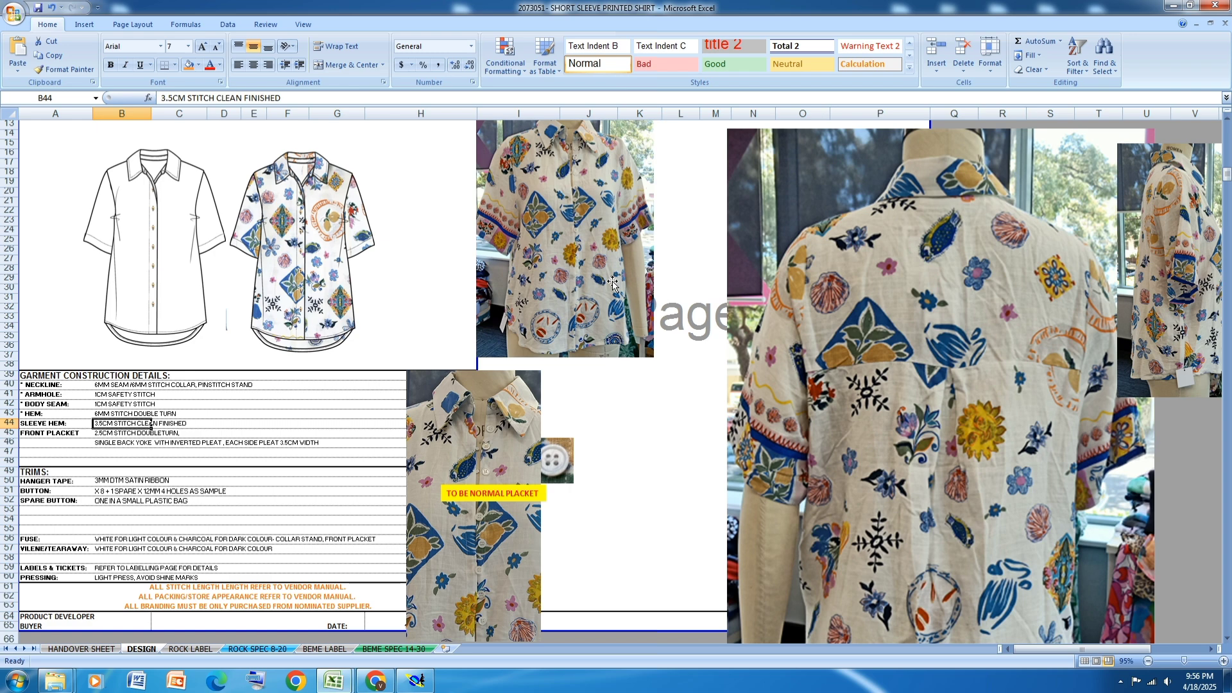
left_click(1173, 6)
Hide the graded nest and lengthen the outer front placket line by 1 cm beyond the neck edge
key("F9")
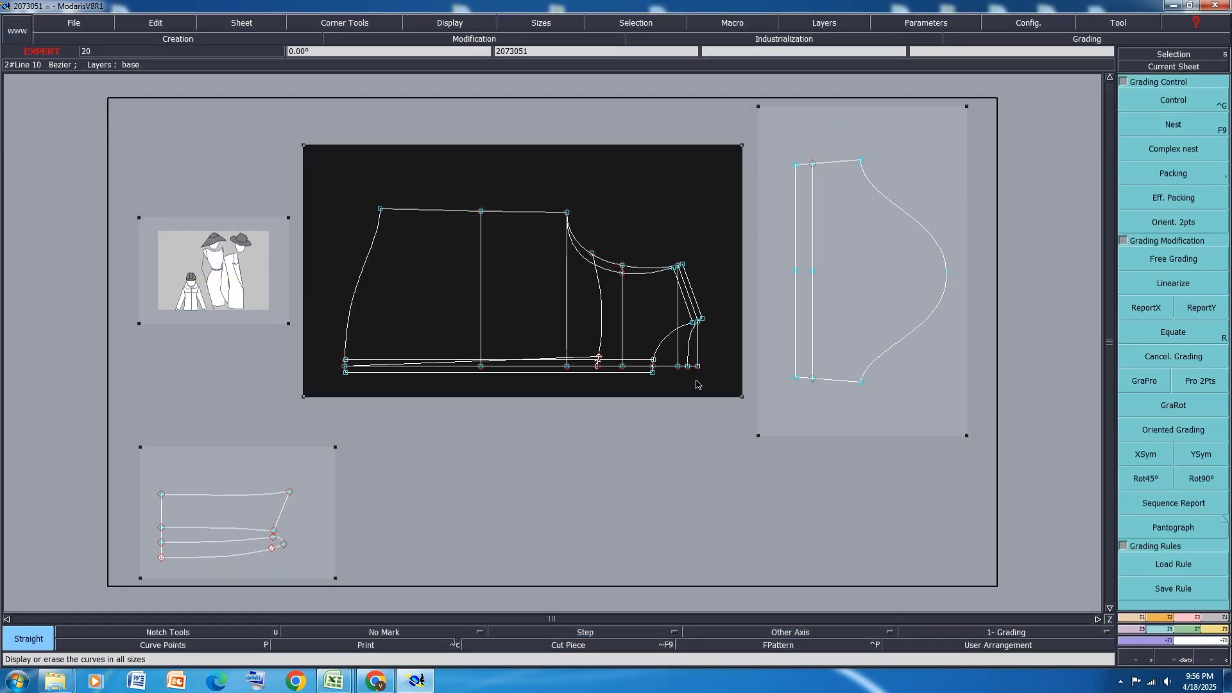
scroll(669, 372, "up", 3)
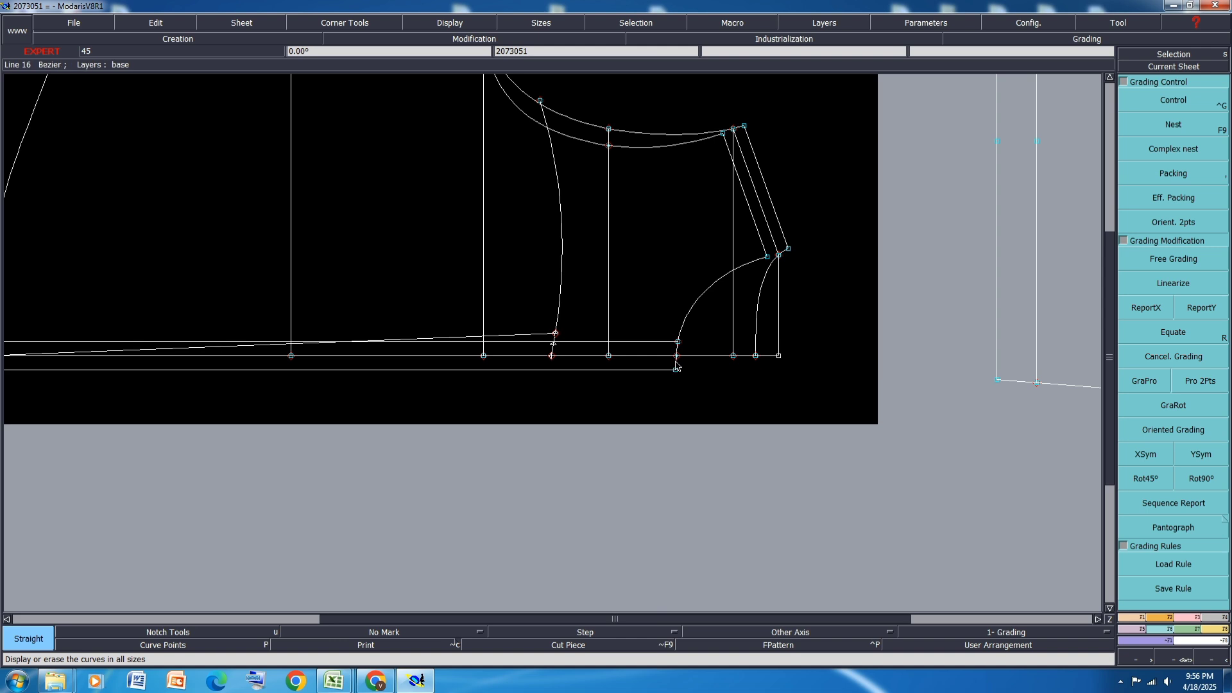
key("l")
left_click(676, 369)
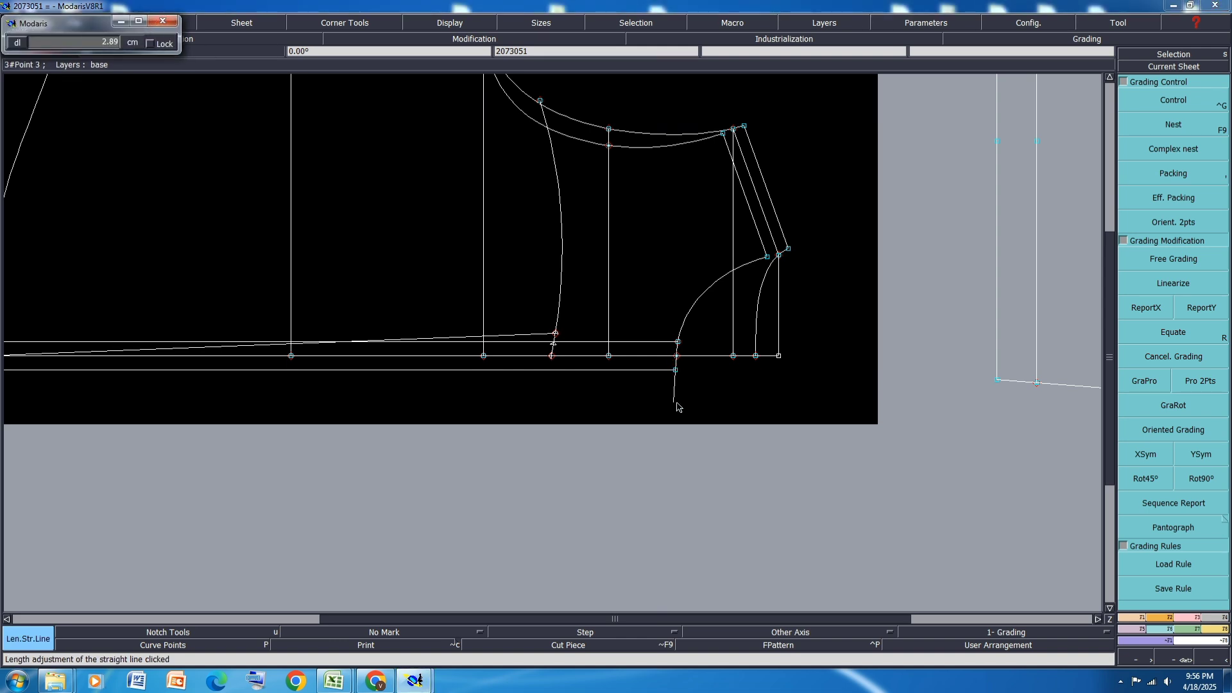
key("Escape")
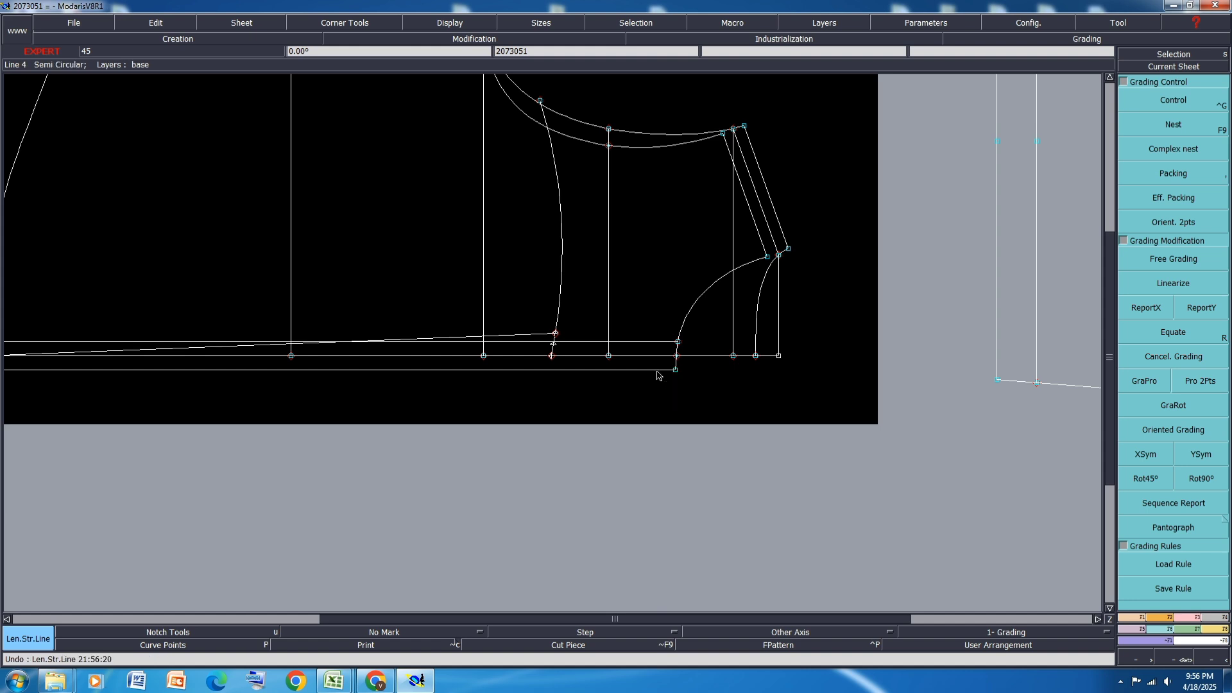
left_click(658, 376)
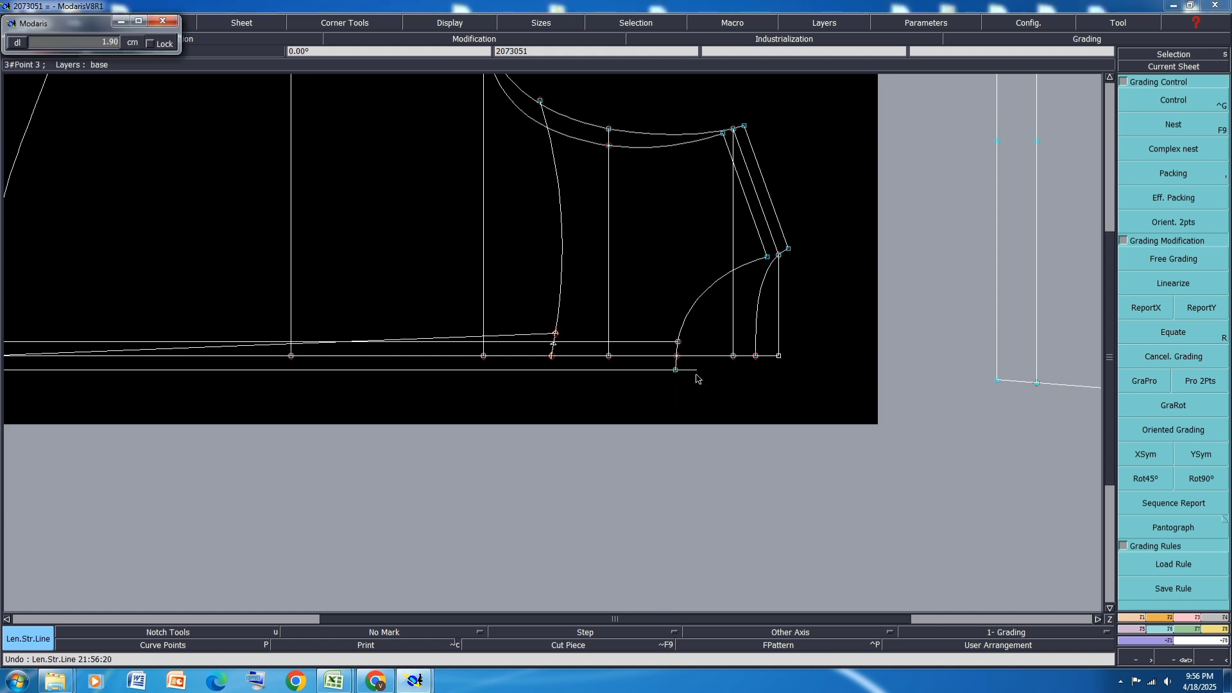
type("1")
key("Return")
left_click(687, 370)
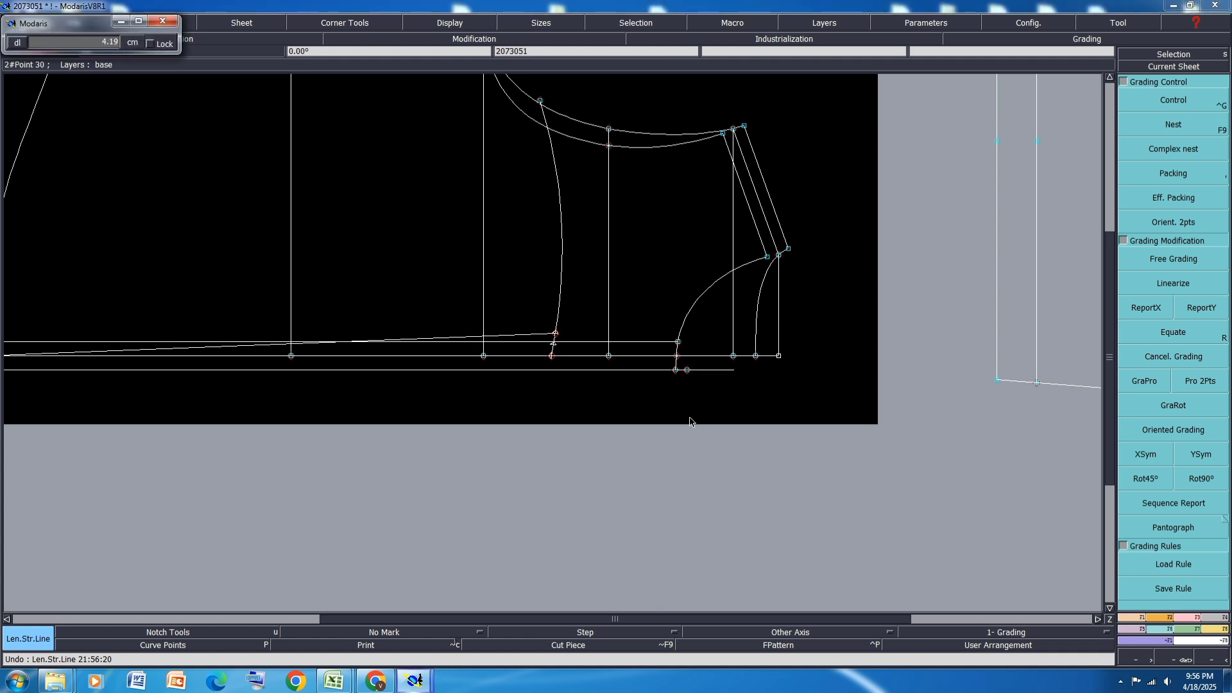
key("Escape")
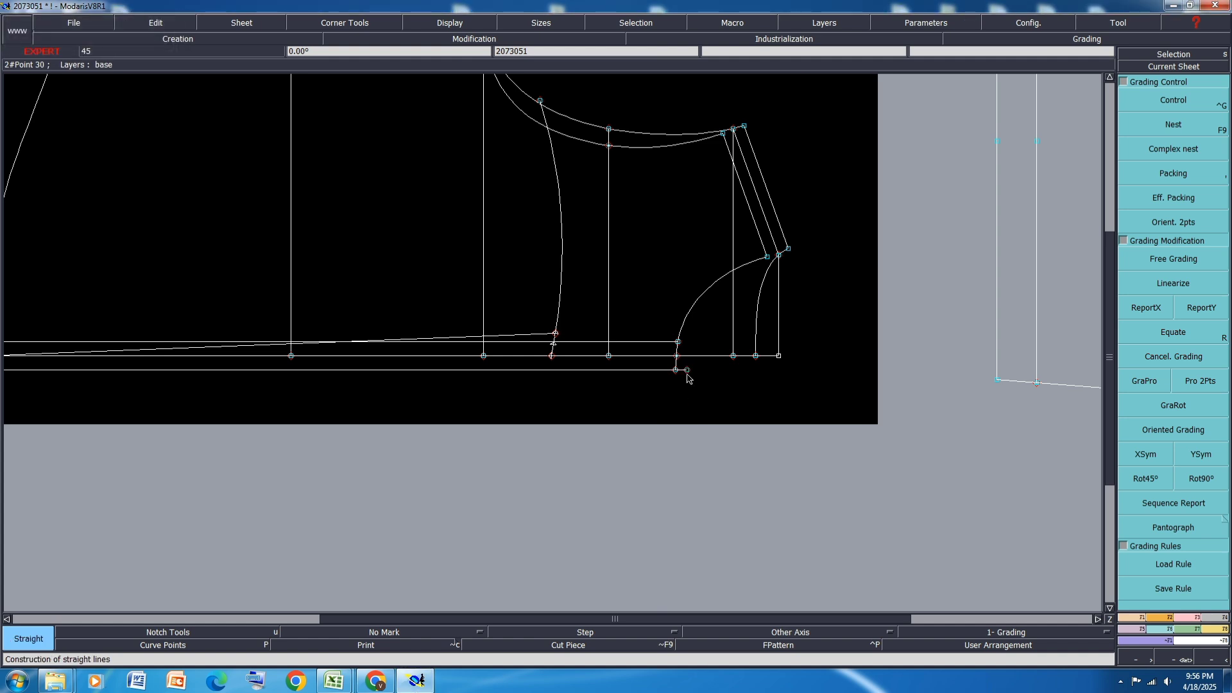
Draw a straight line outward from the extended placket line's neck end with a dy of -2.5 cm
left_click(688, 372)
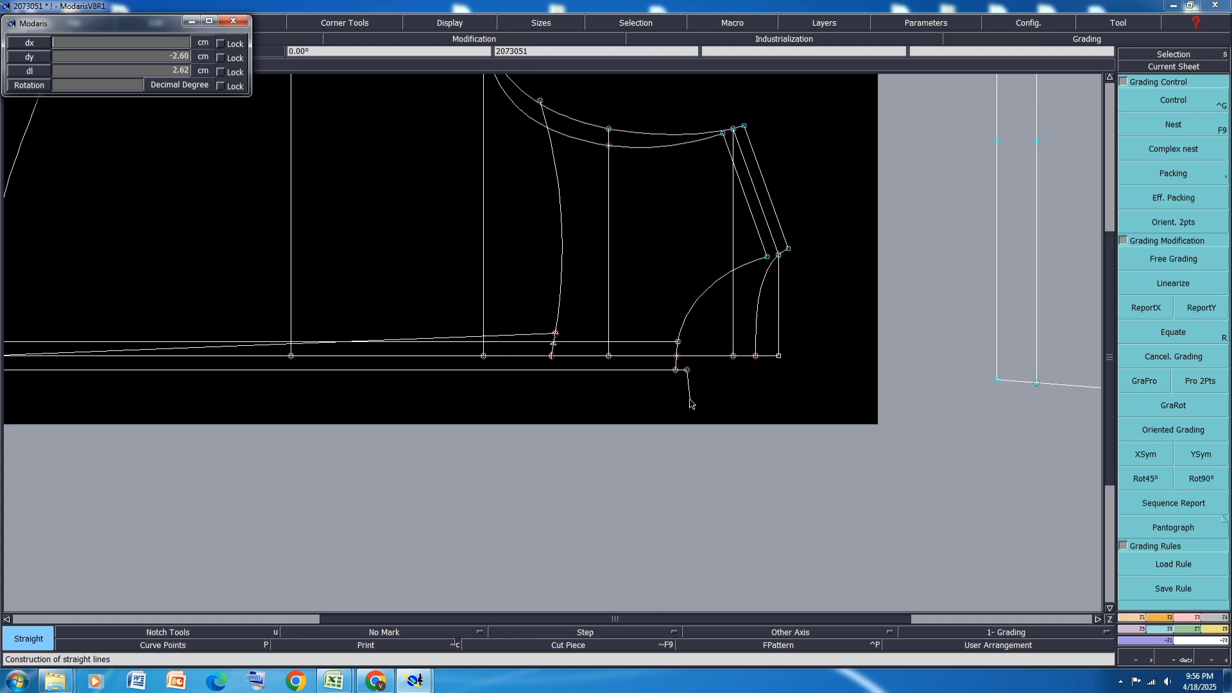
key("Tab")
type("-2.5")
key("Return")
Draw a long straight line from the outer end of the 2.5 cm segment towards the hem, roughly alongside the placket edge
scroll(715, 414, "down", 1)
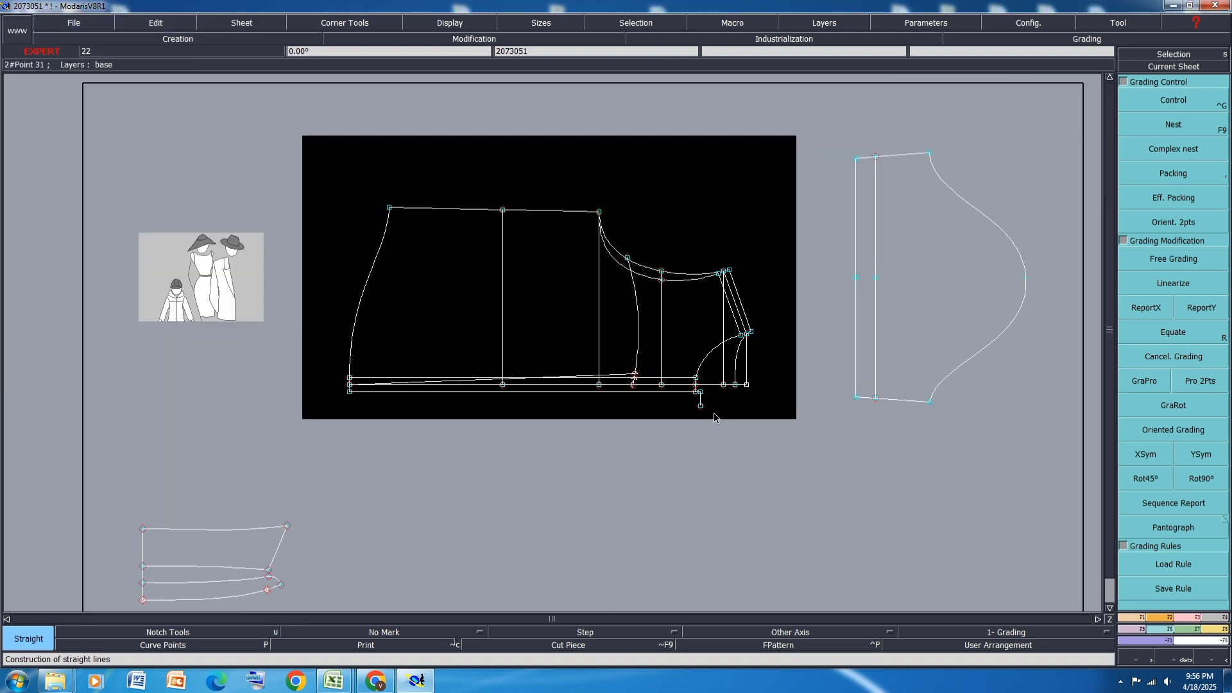
scroll(701, 416, "up", 1)
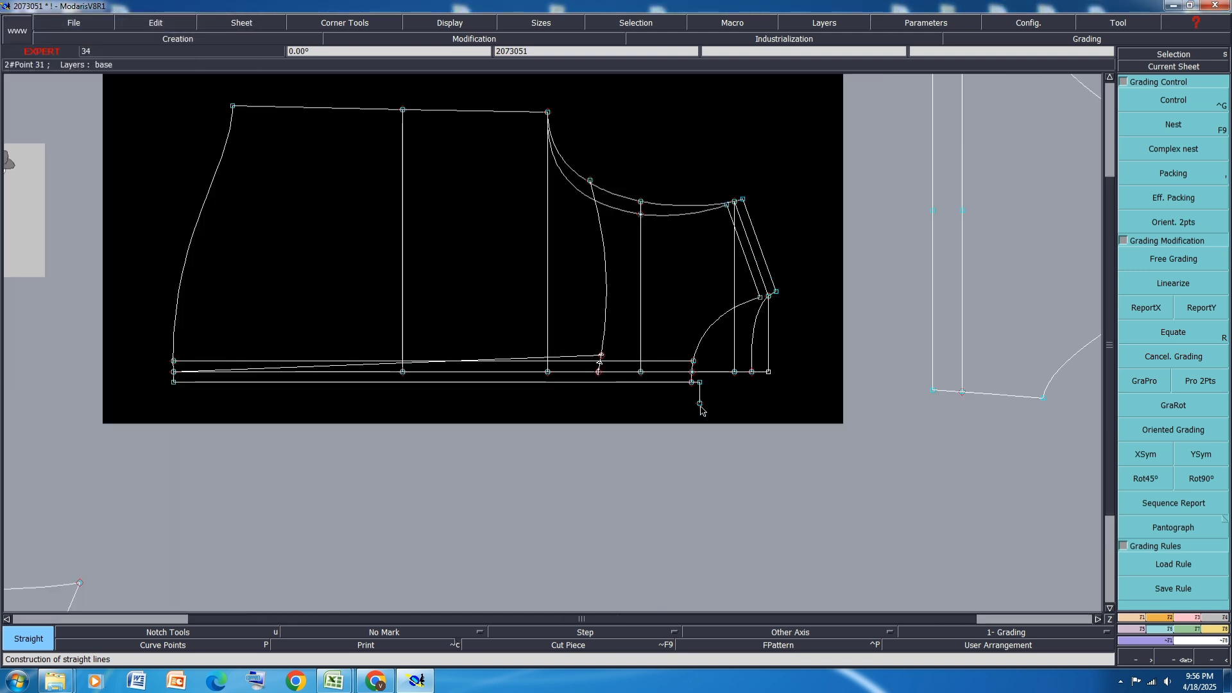
left_click(184, 405)
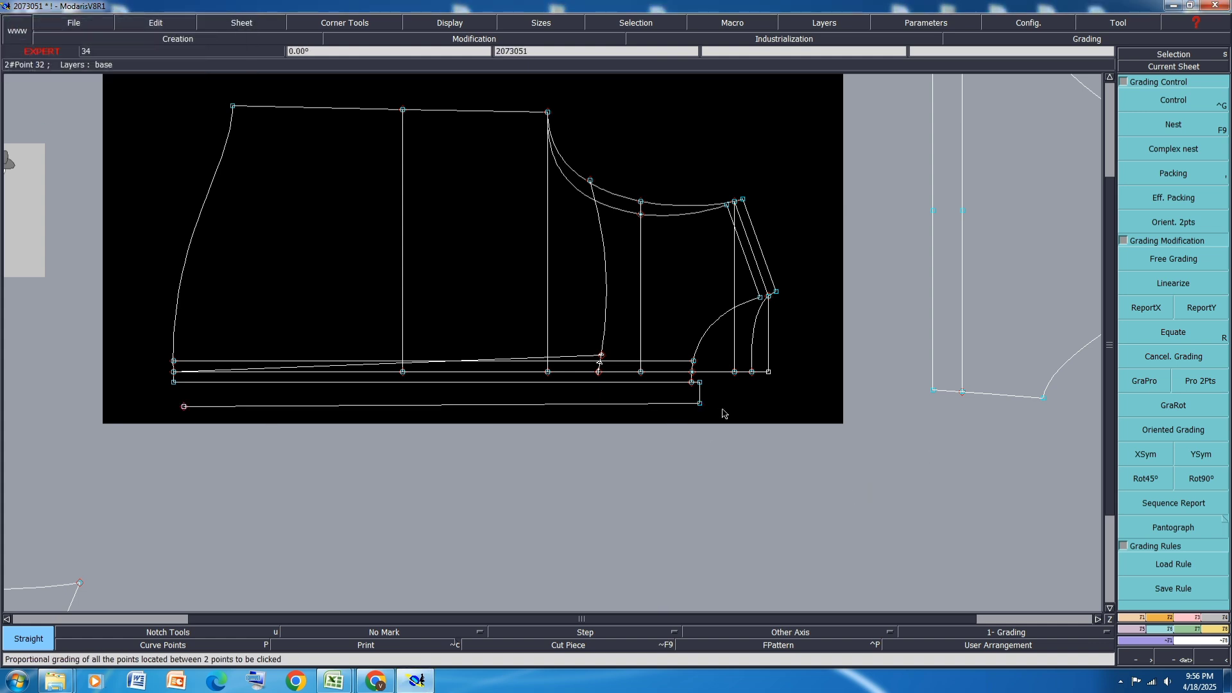
Align the outer placket line horizontally with its neck end and vertically with the hem point, and close the hem end with a straight line
key("a")
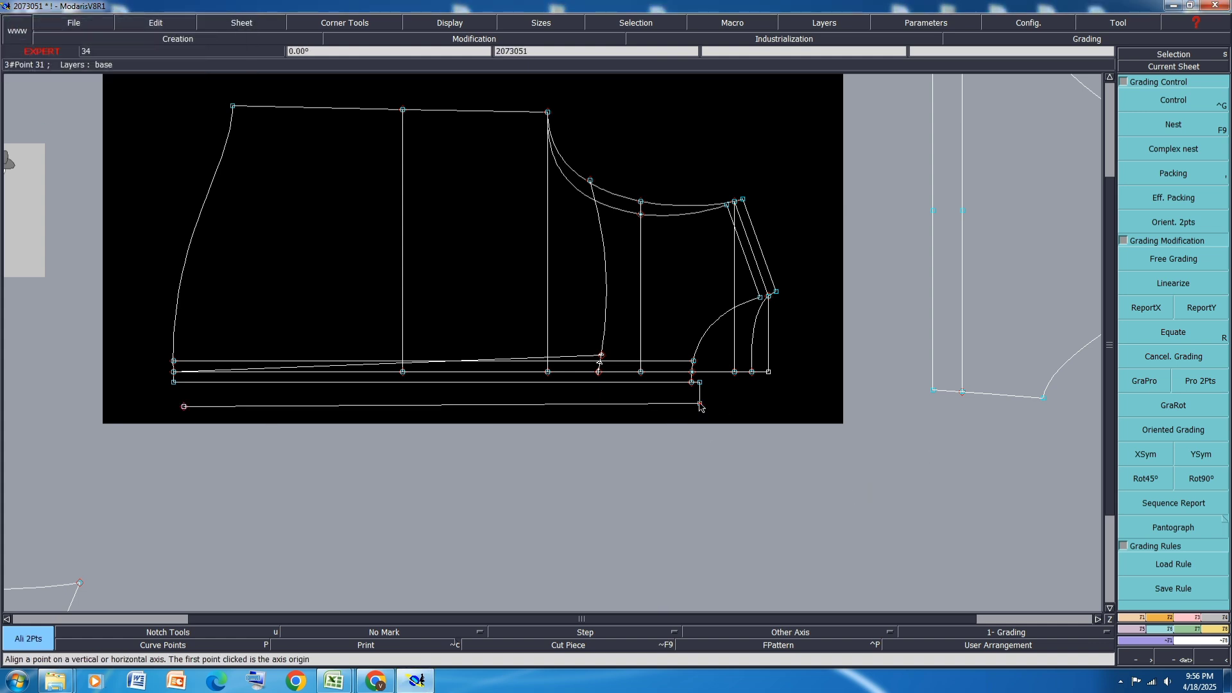
left_click(700, 404)
left_click(185, 406)
left_click(174, 383)
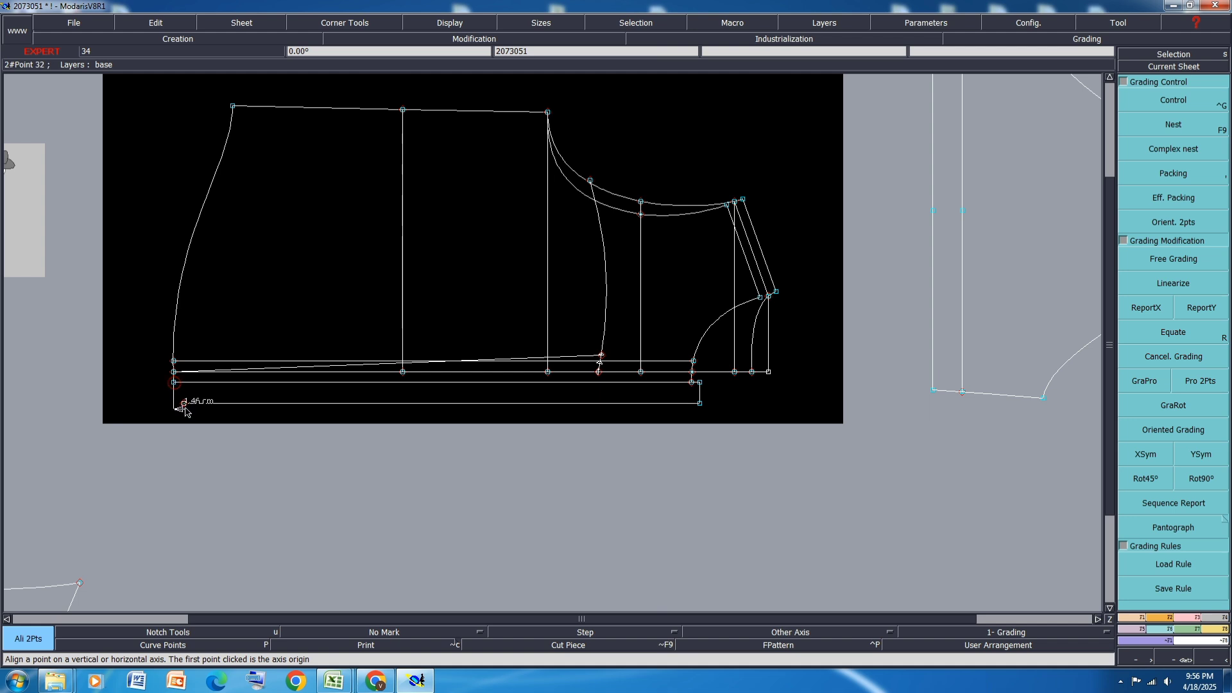
left_click(183, 404)
key("d")
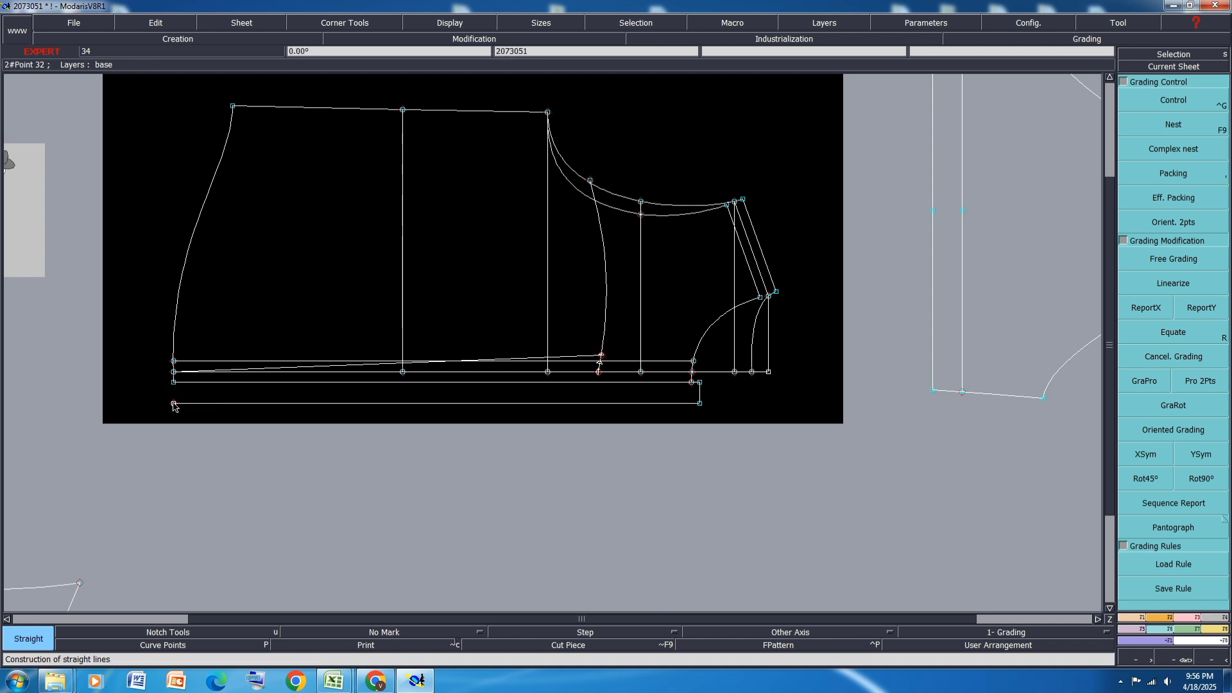
left_click(173, 404)
left_click(173, 383)
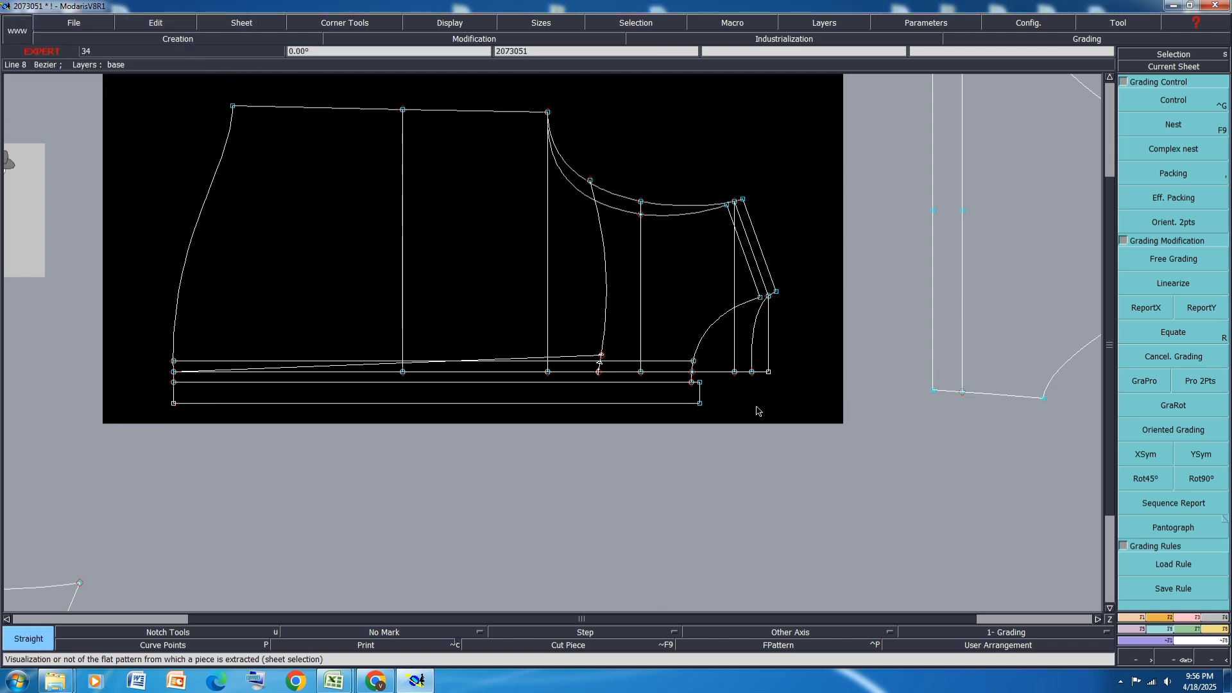
Save the model, continuing past the validation warning, and display all the sheets
key("ctrl+s")
left_click(509, 410)
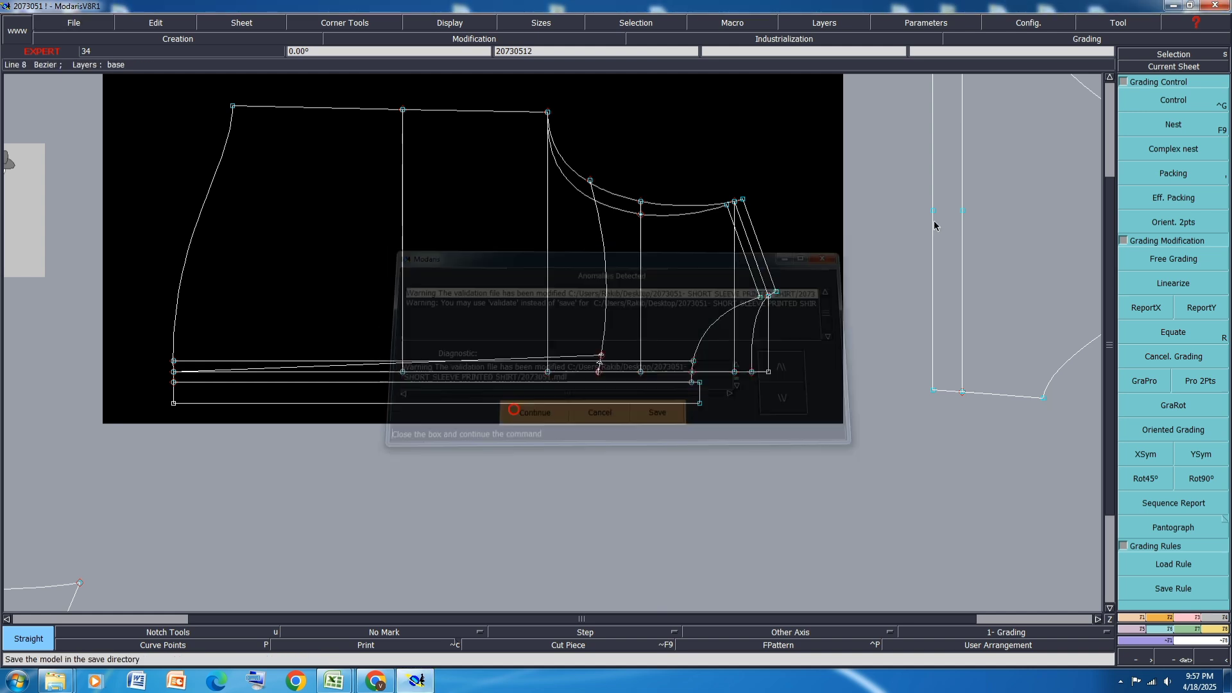
key("j")
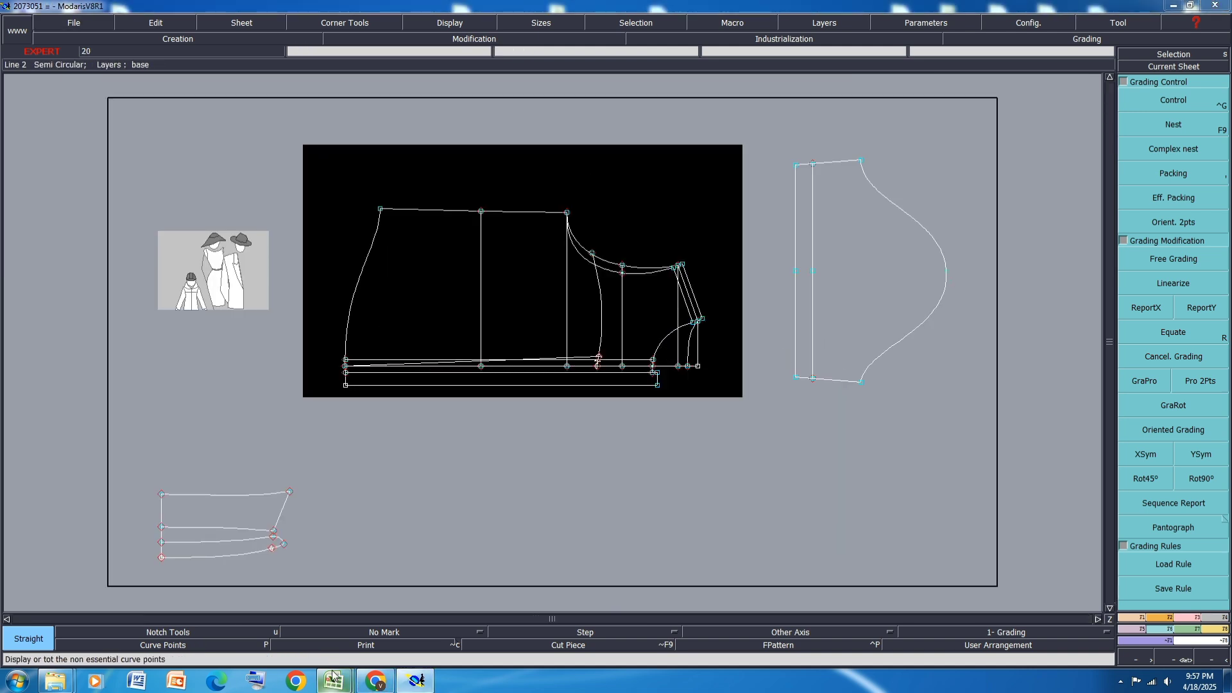
Switch to Excel to review the DESIGN sheet's garment construction details, trims and sample photos, and return to Modaris
mouse_move(334, 680)
left_click(365, 617)
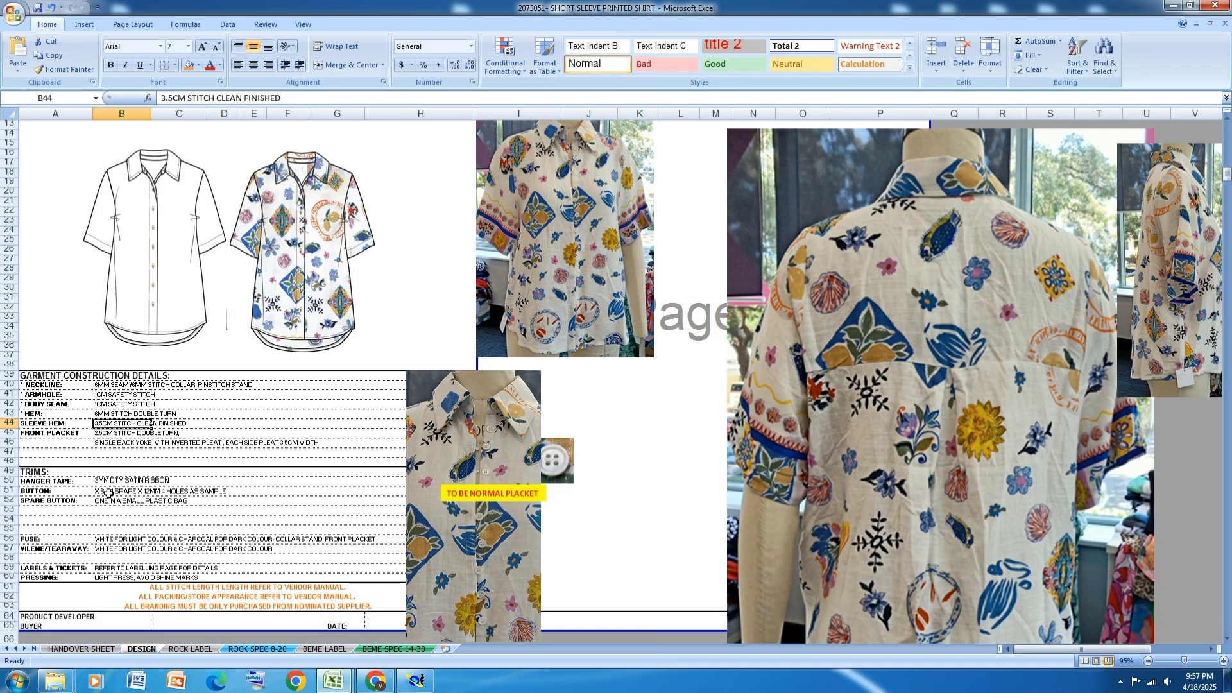
scroll(80, 517, "up", 2, "ctrl")
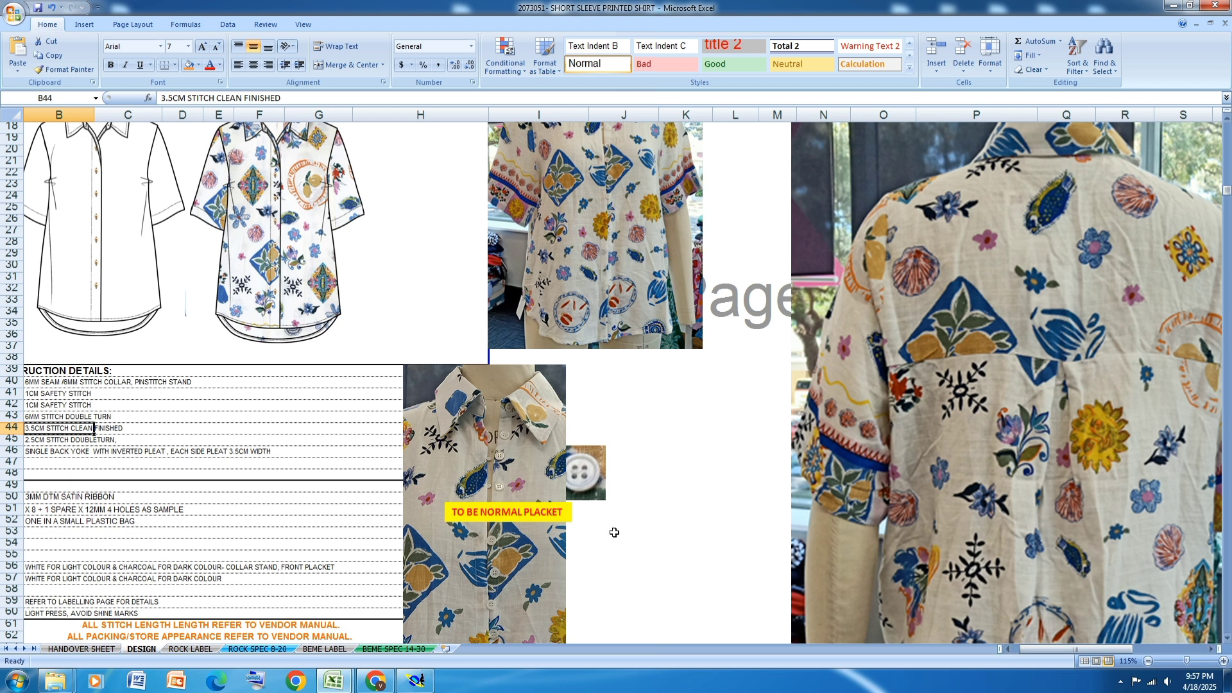
left_click_drag(1068, 654, 1060, 653)
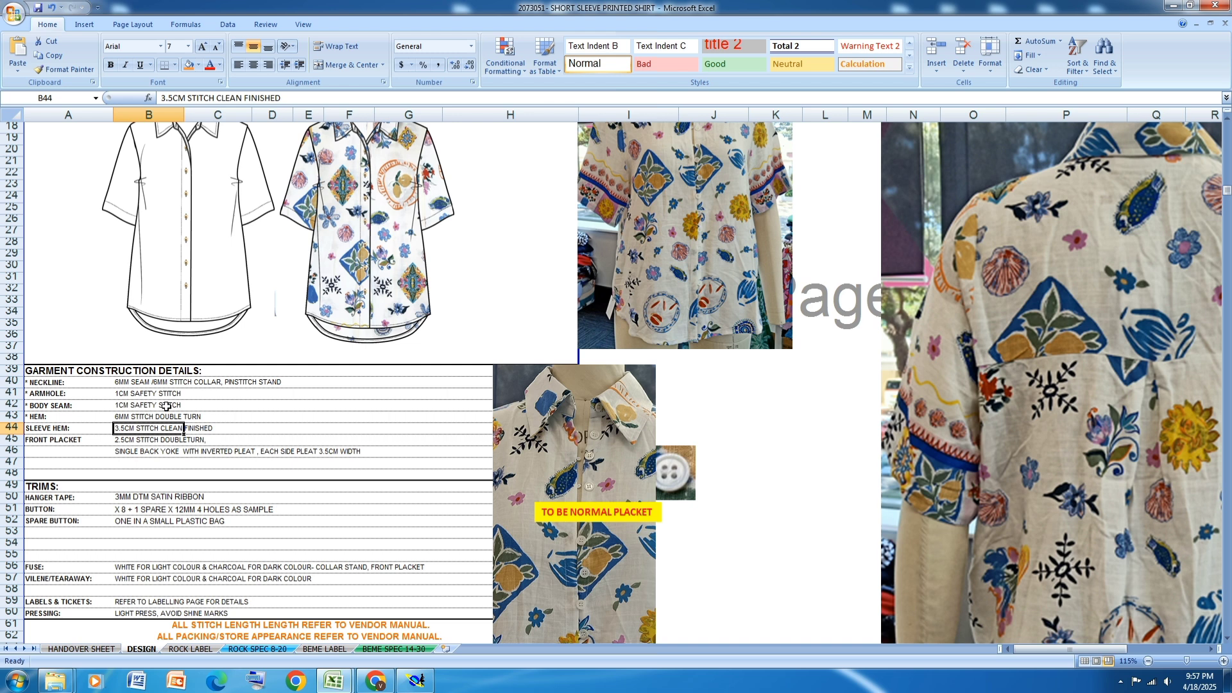
scroll(166, 406, "down", 1)
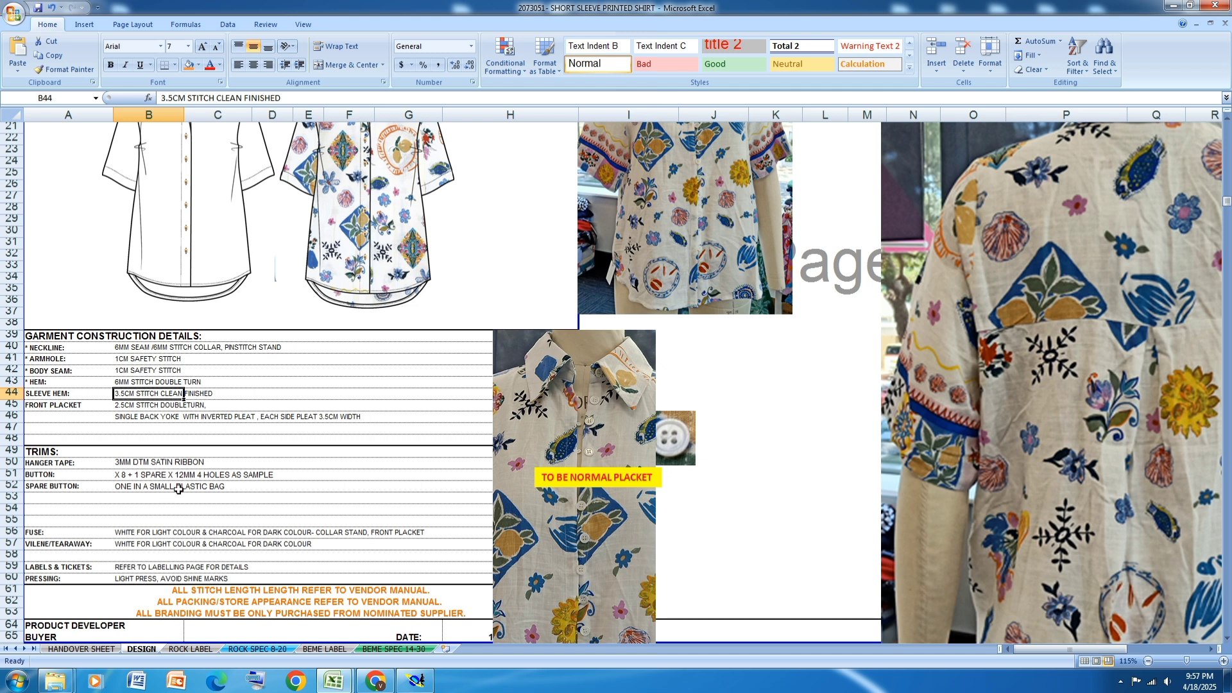
scroll(238, 429, "down", 1)
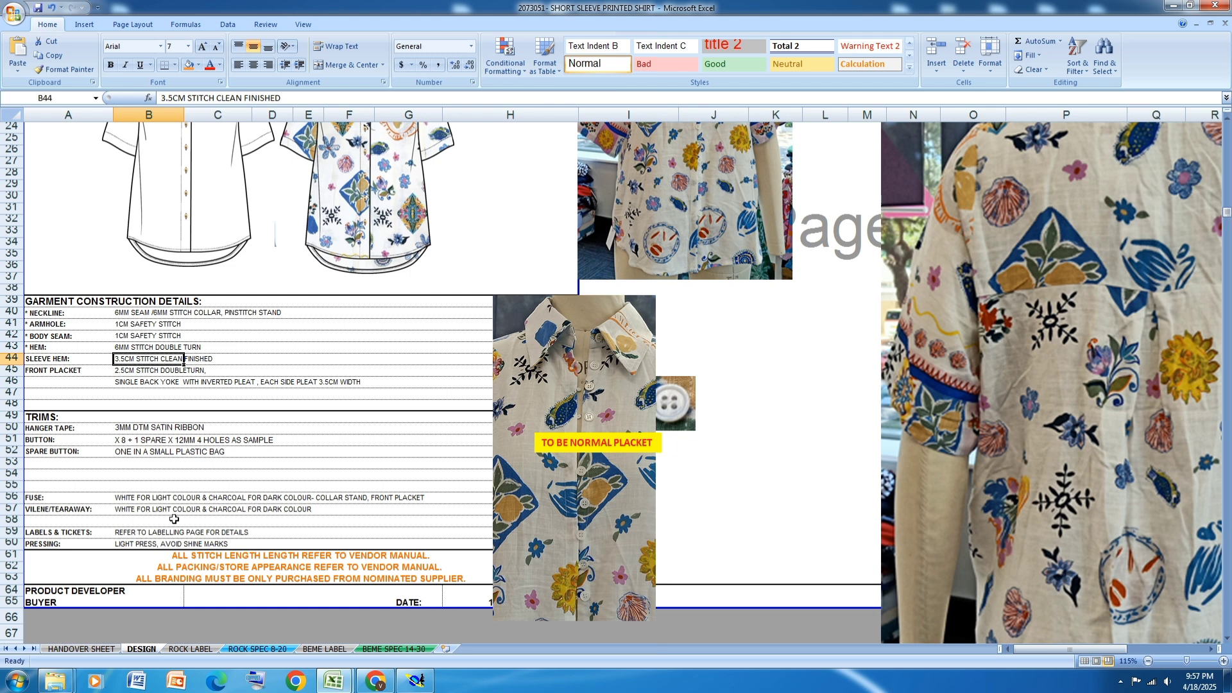
scroll(174, 519, "up", 6)
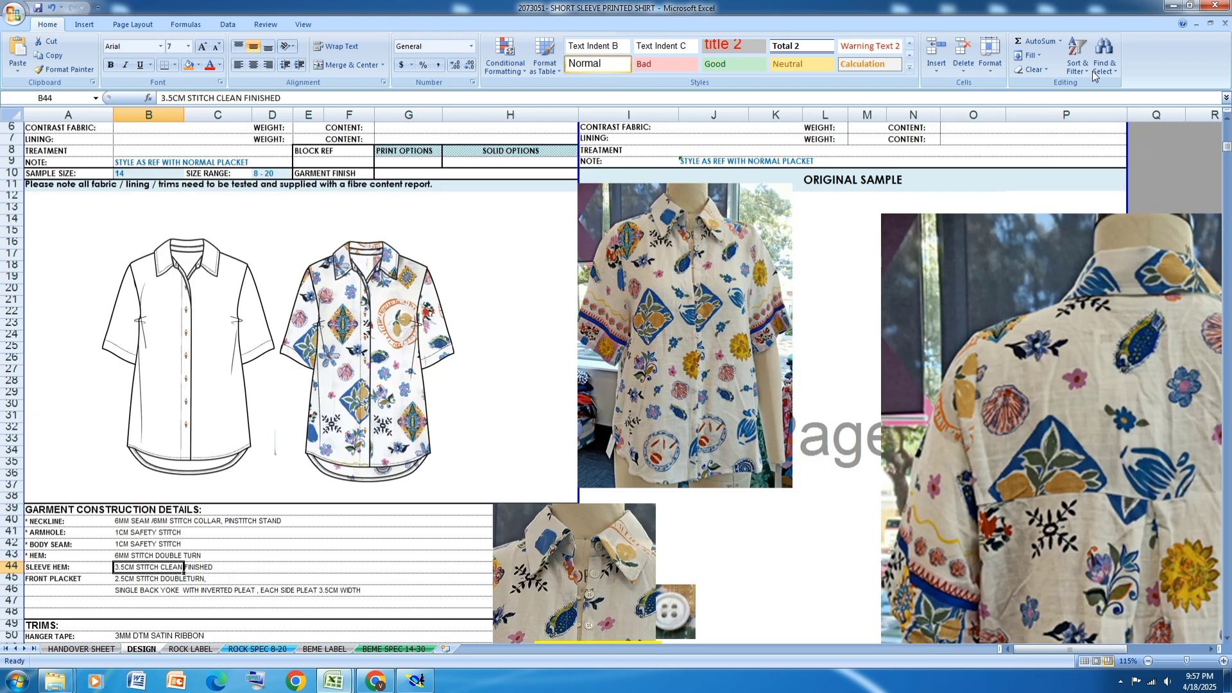
left_click(1172, 7)
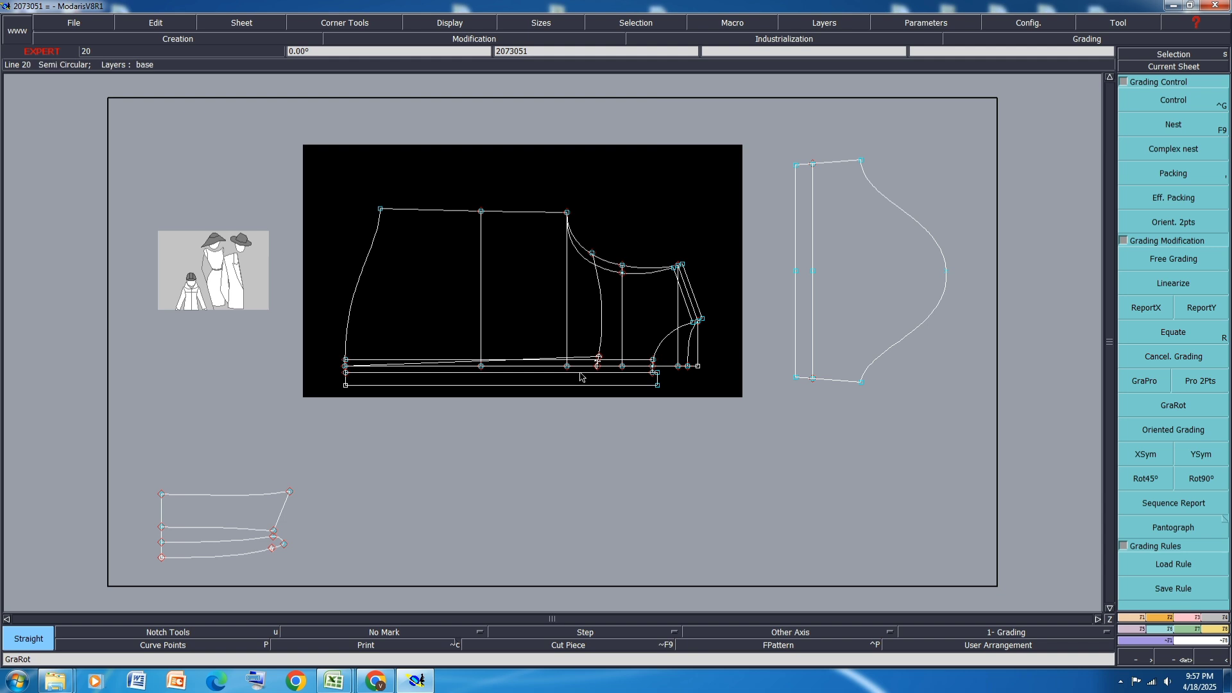
Start a Seam extraction and pick the three lengthwise placket and centre-front lines and the three body cross lines as the front piece's internal lines
scroll(588, 366, "up", 1)
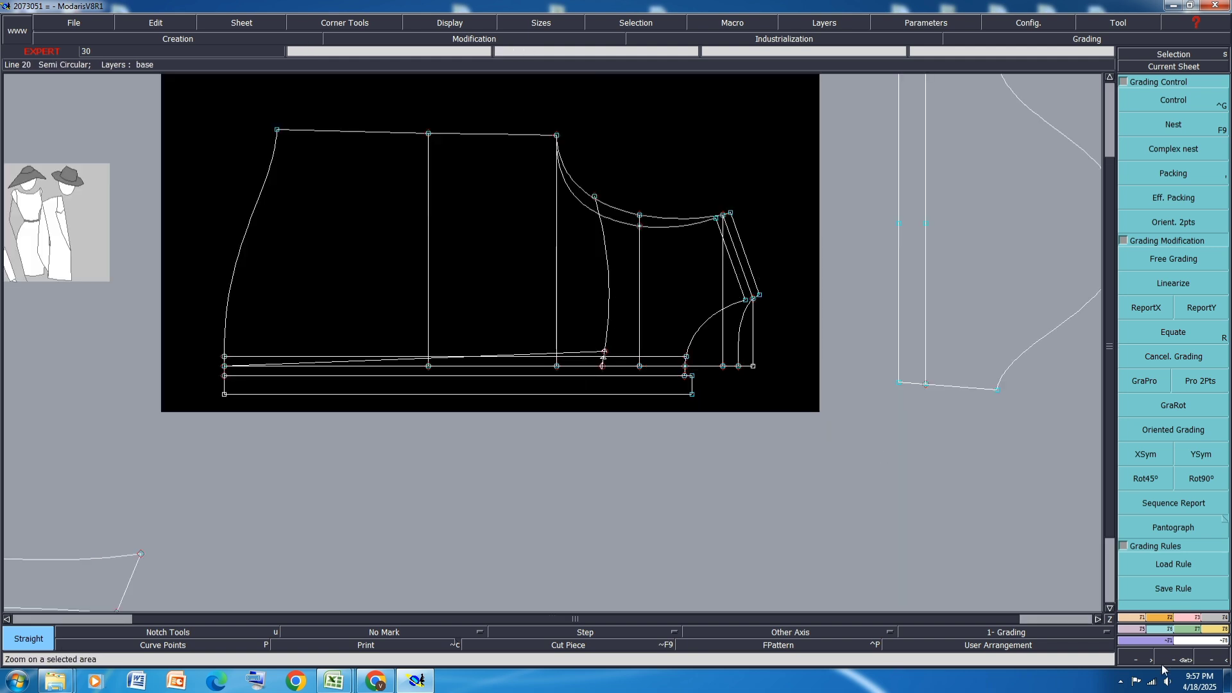
left_click(1212, 618)
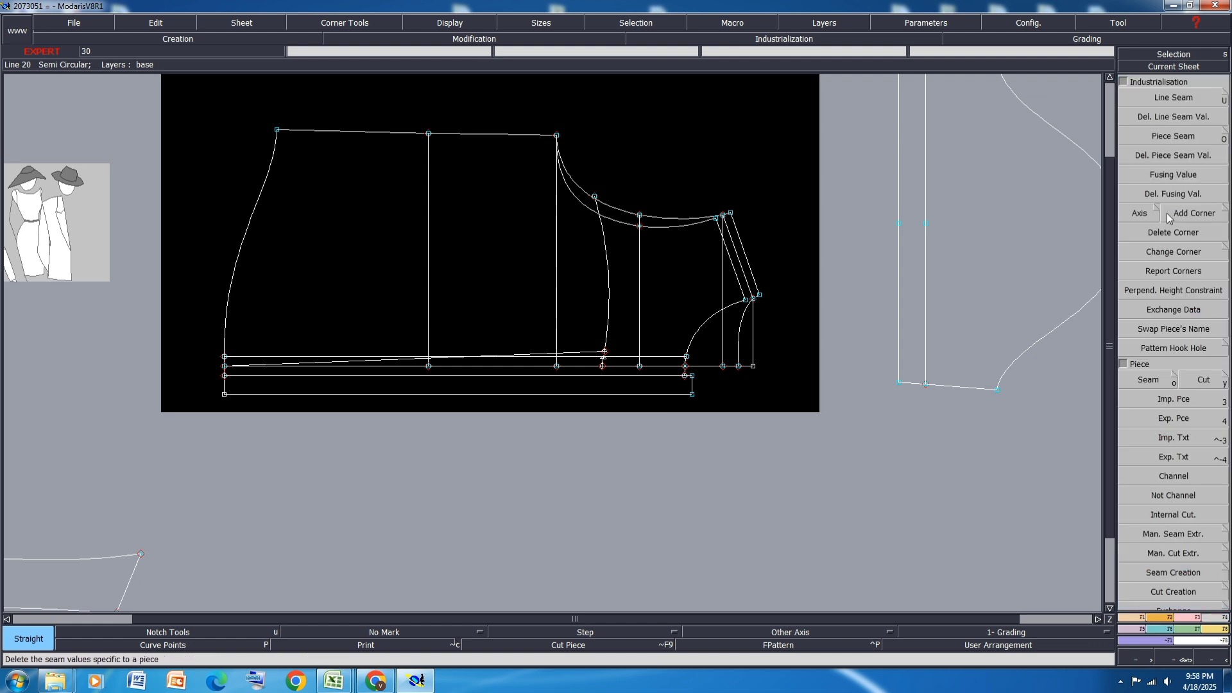
left_click(1148, 380)
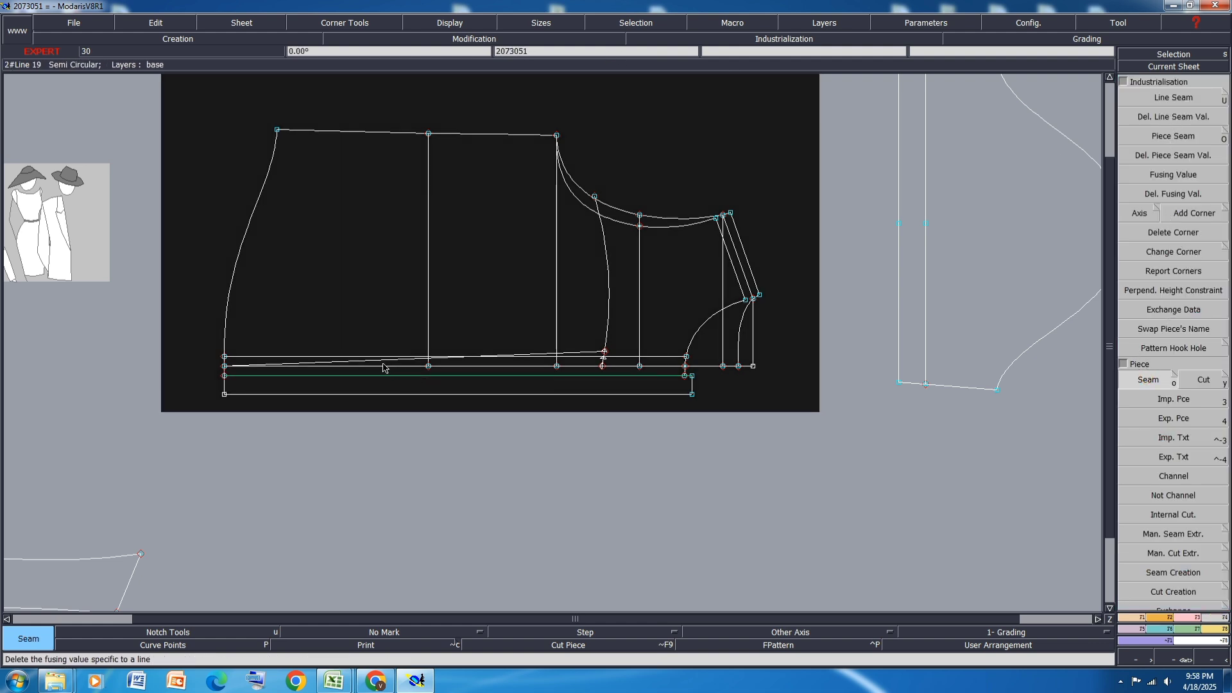
scroll(356, 367, "up", 1)
left_click(403, 368)
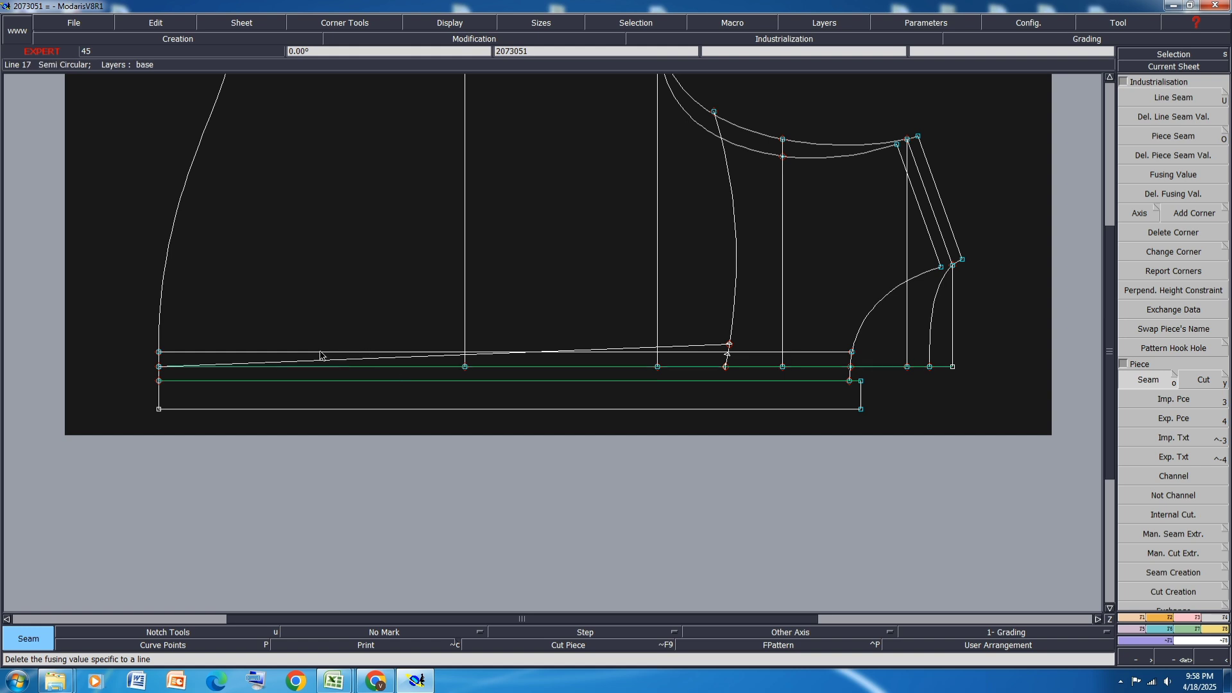
left_click(321, 352)
scroll(352, 277, "down", 3)
scroll(349, 278, "up", 2)
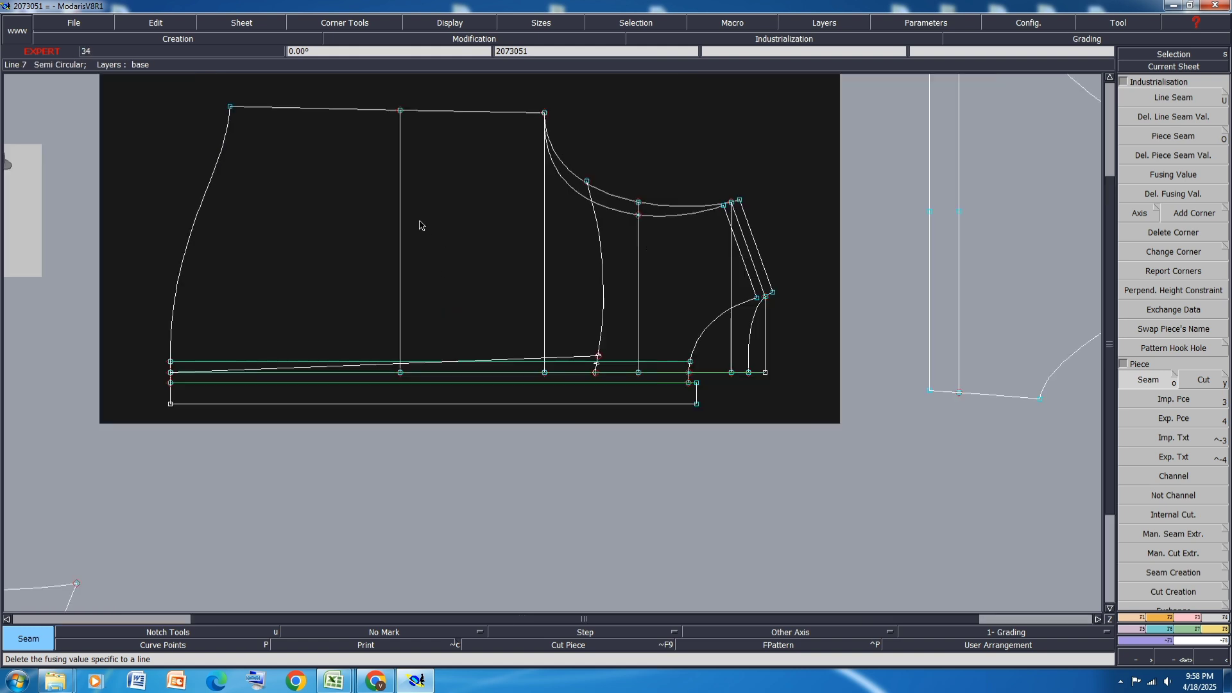
left_click(399, 242)
left_click(545, 243)
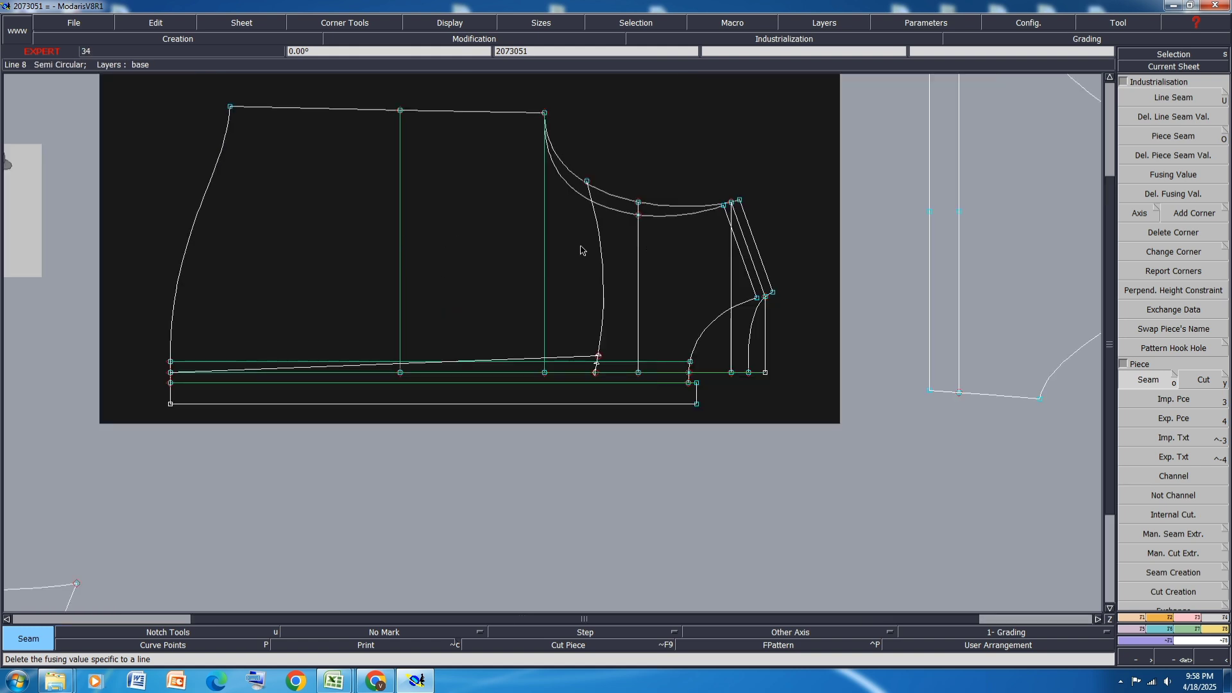
left_click(639, 257)
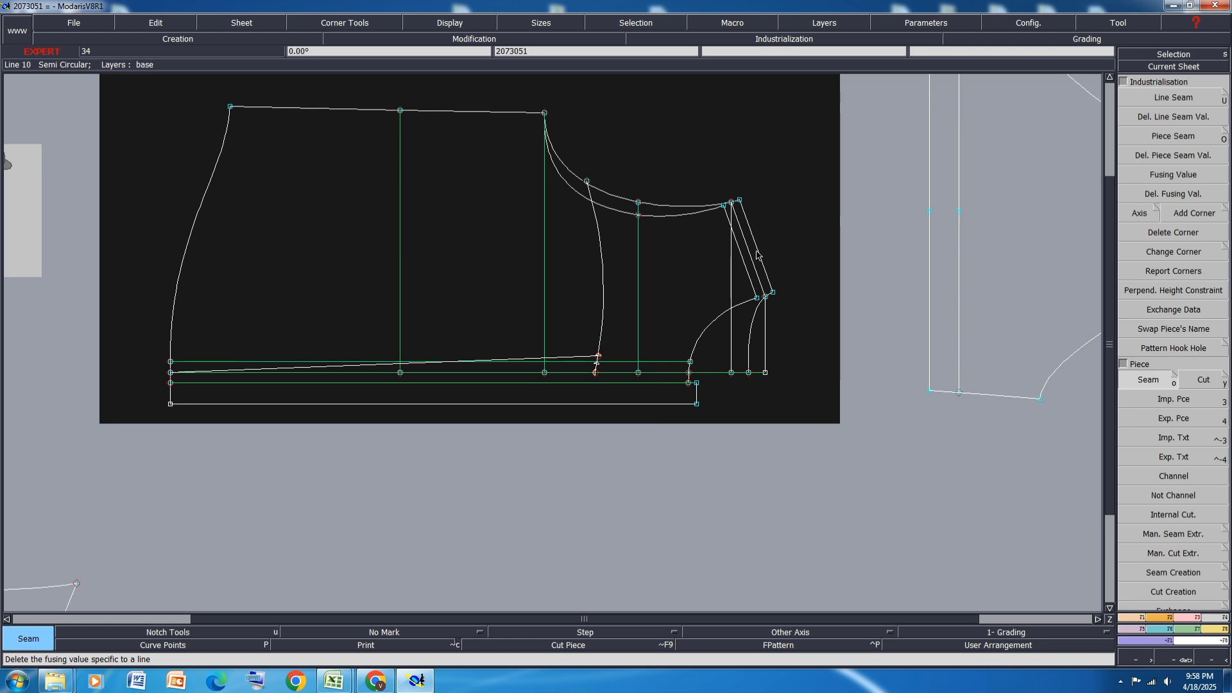
Fill all areas of the front body, neck and shoulder sections and the 2.5 cm placket extension, and extract them as the front piece
left_click(353, 267)
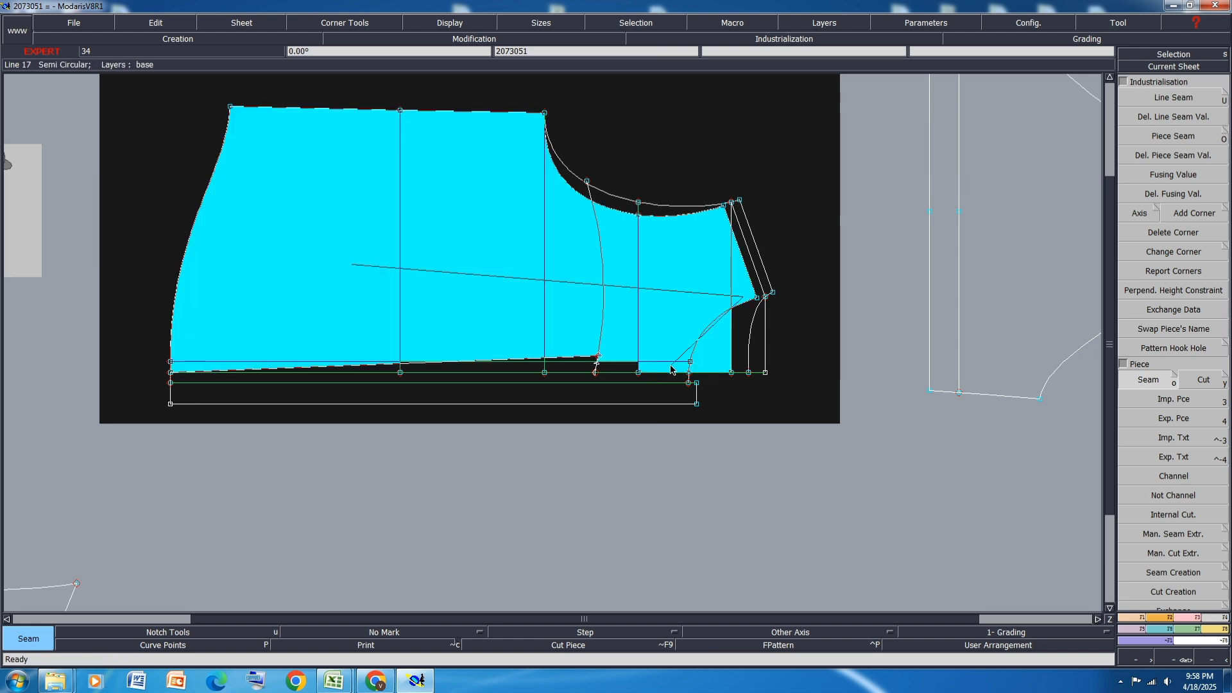
left_click(615, 376)
left_click(615, 368)
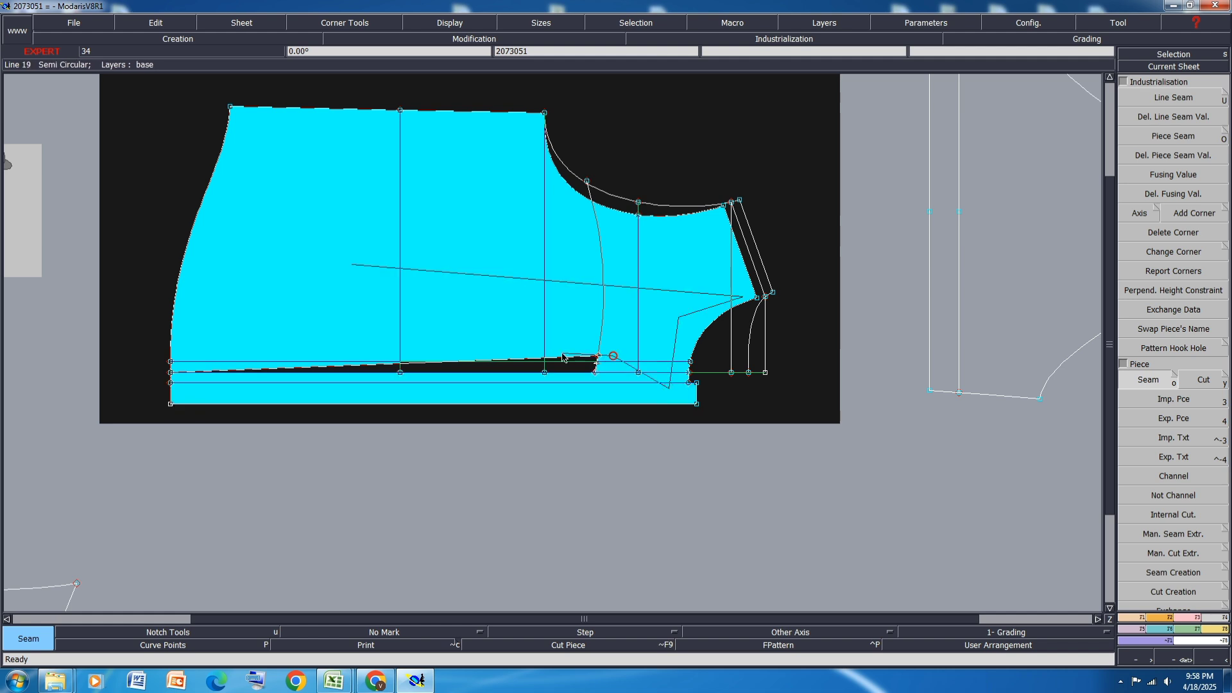
left_click(560, 368)
left_click(504, 370)
right_click(505, 370)
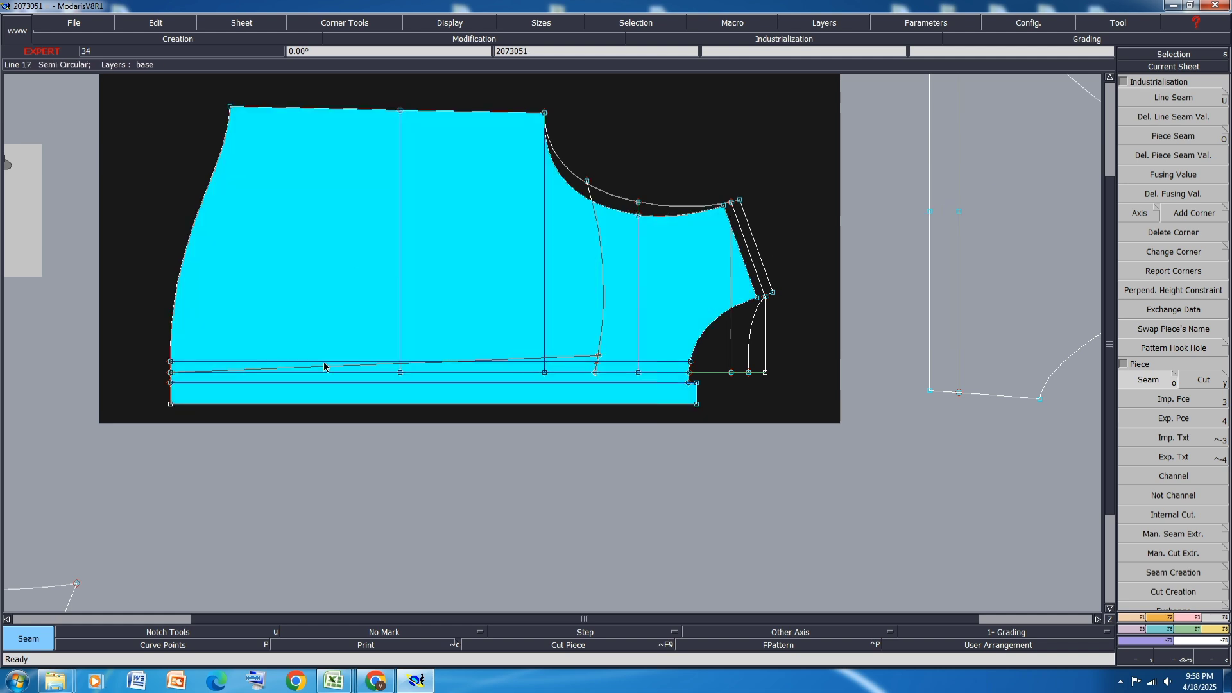
left_click(311, 325)
left_click(323, 393)
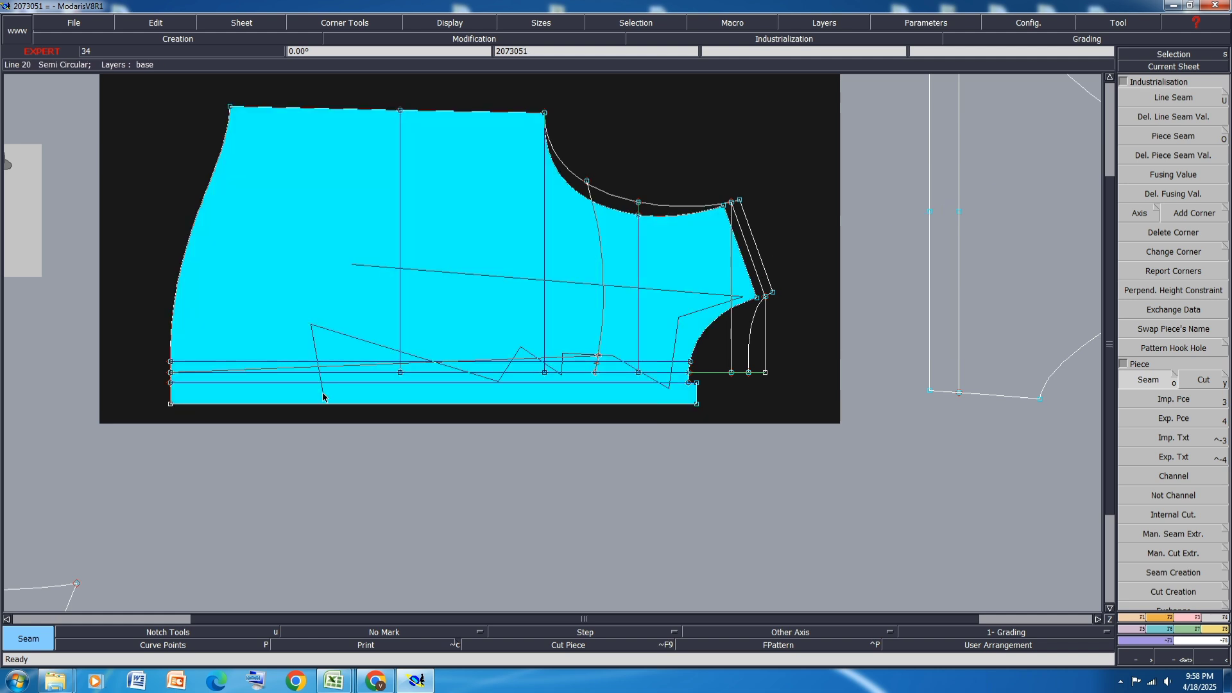
right_click(380, 341)
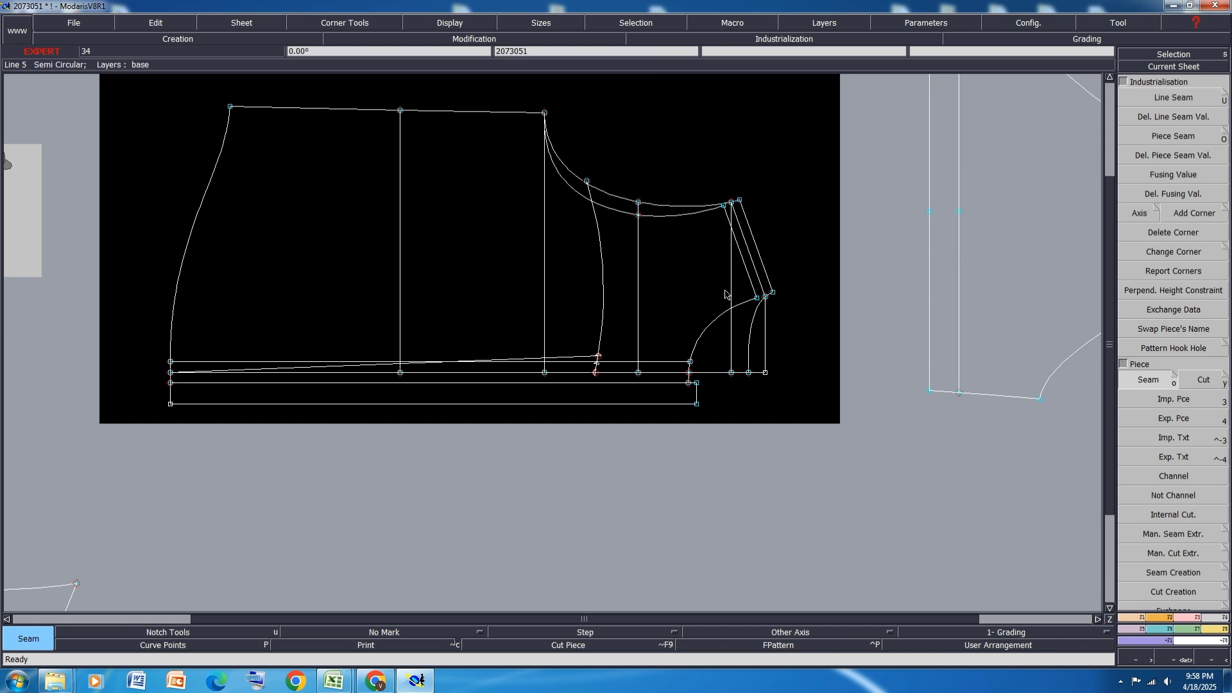
Extract the back yoke piece with Seam, keeping the shoulder line and two cross lines as internal lines and filling every area up to the curved yoke line
left_click(757, 277)
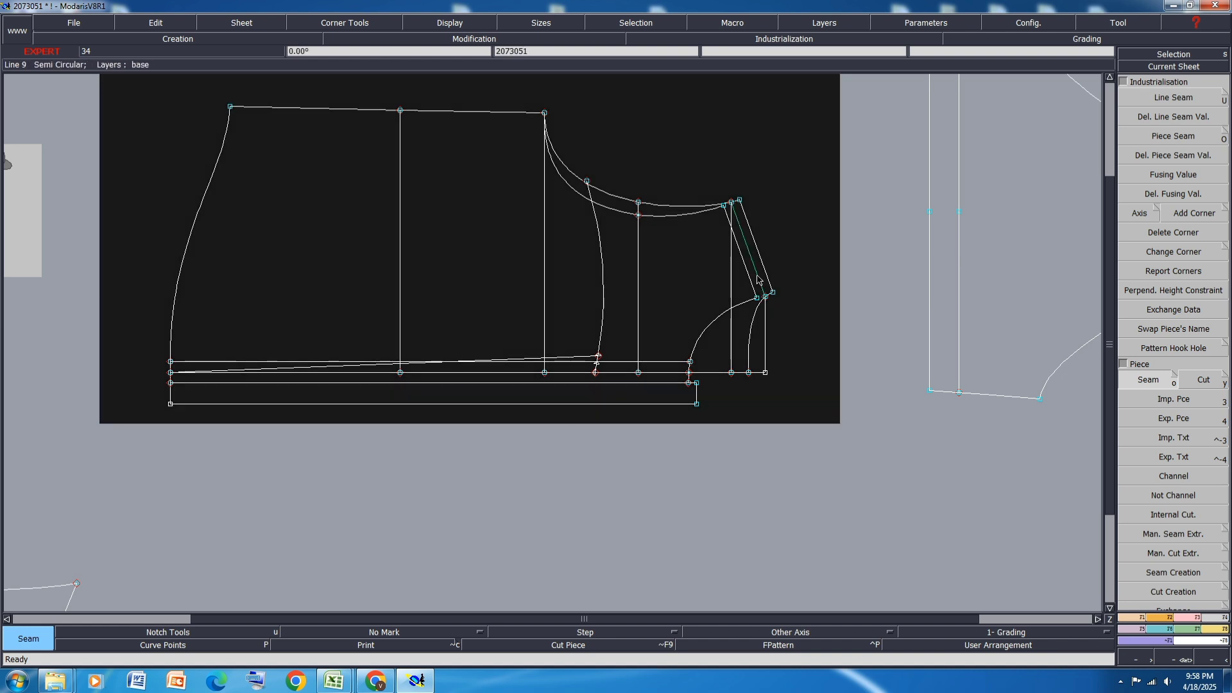
left_click(731, 340)
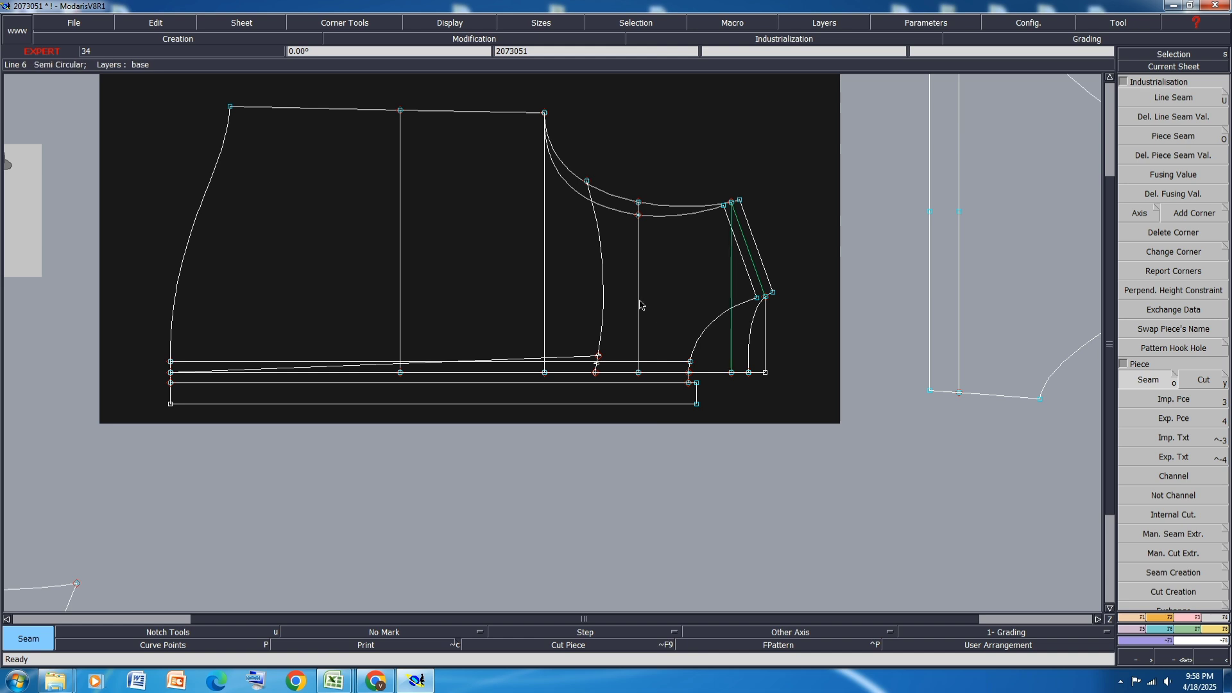
left_click(639, 302)
left_click(739, 330)
left_click(746, 237)
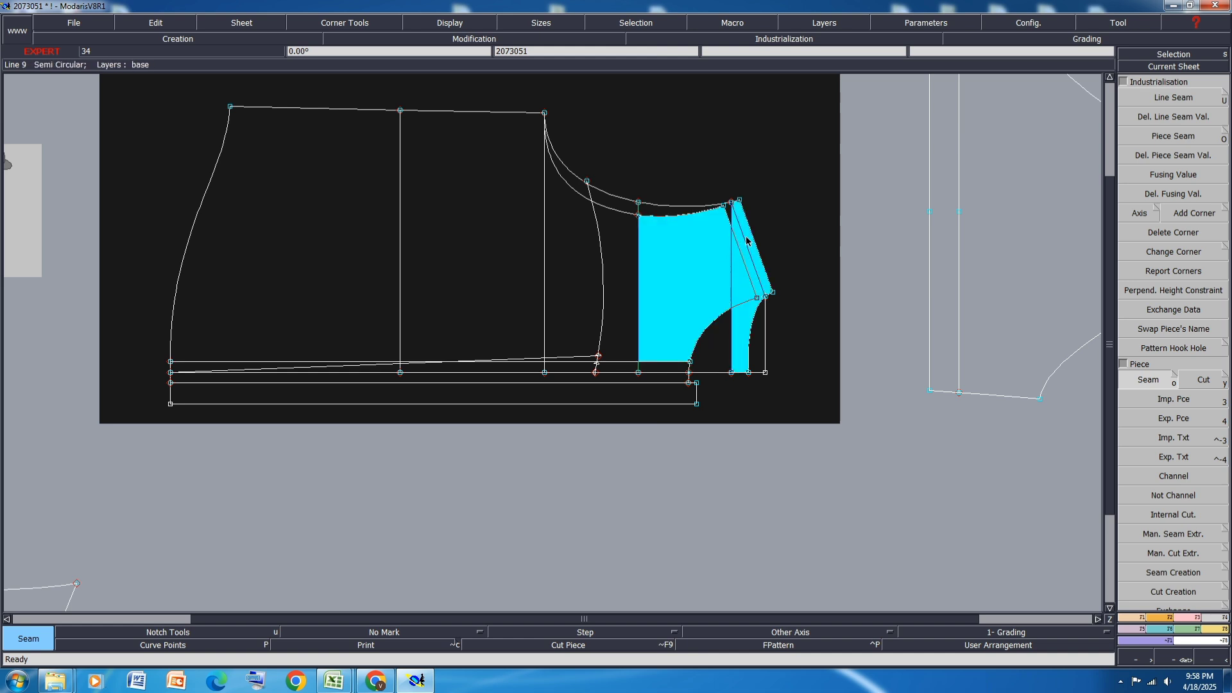
left_click(726, 210)
left_click(715, 326)
left_click(671, 364)
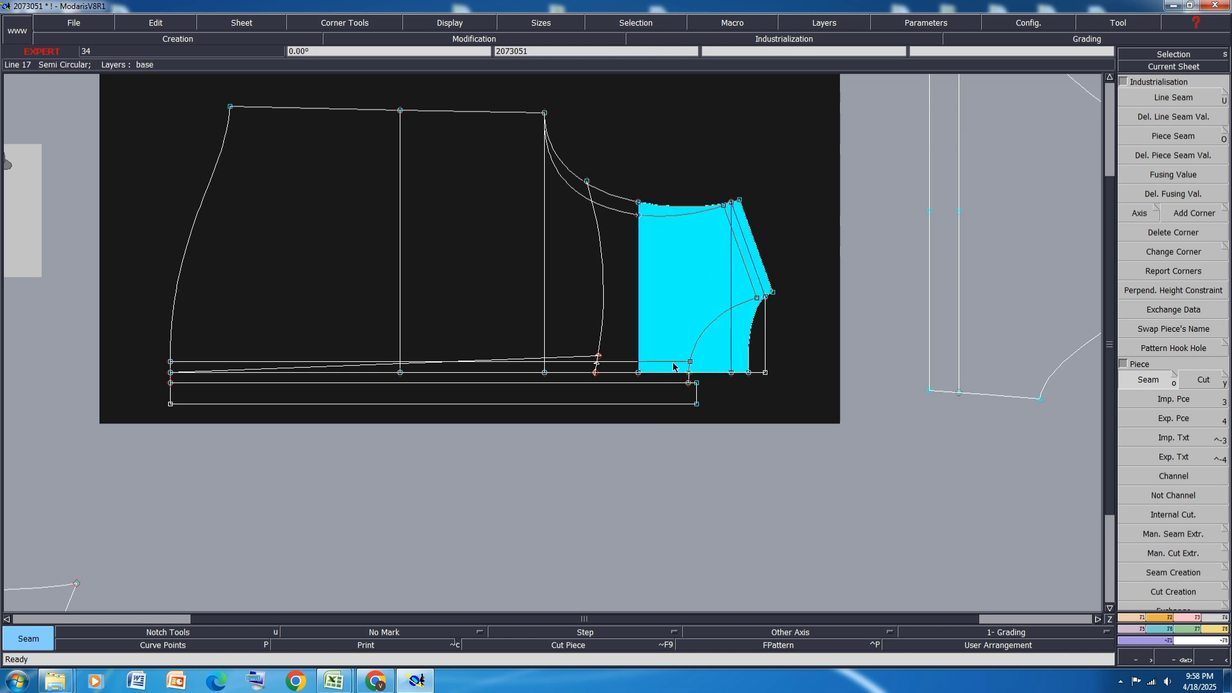
left_click(636, 373)
left_click(633, 284)
left_click(627, 208)
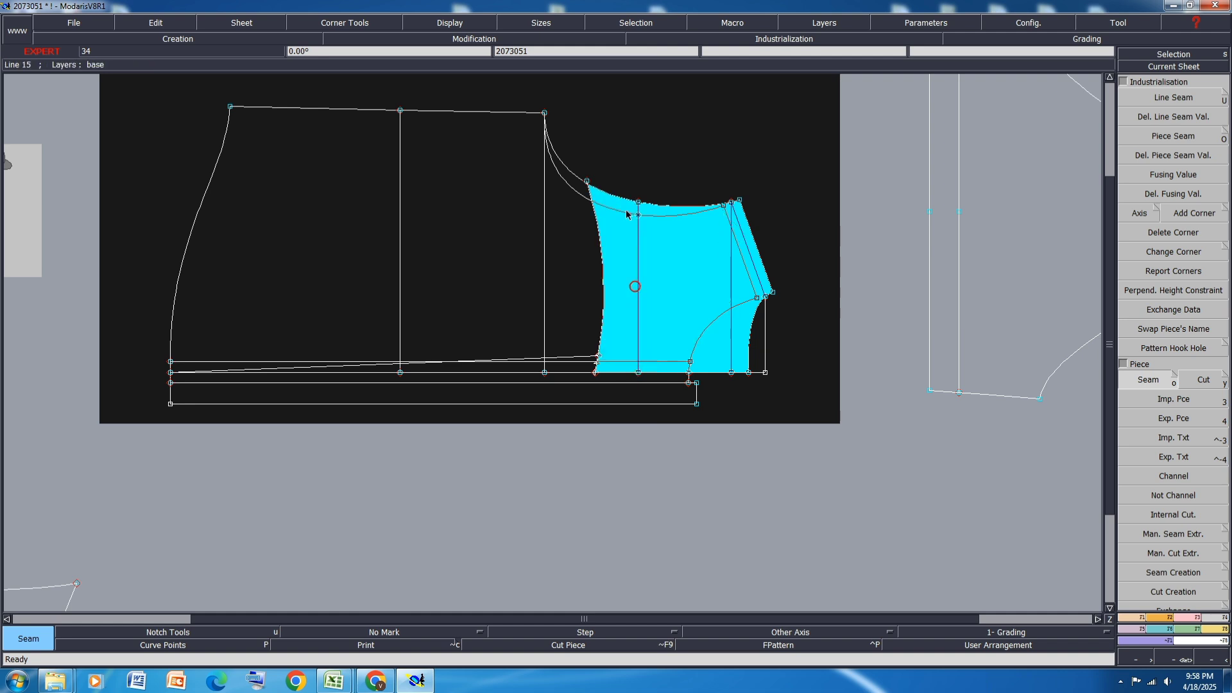
right_click(629, 247)
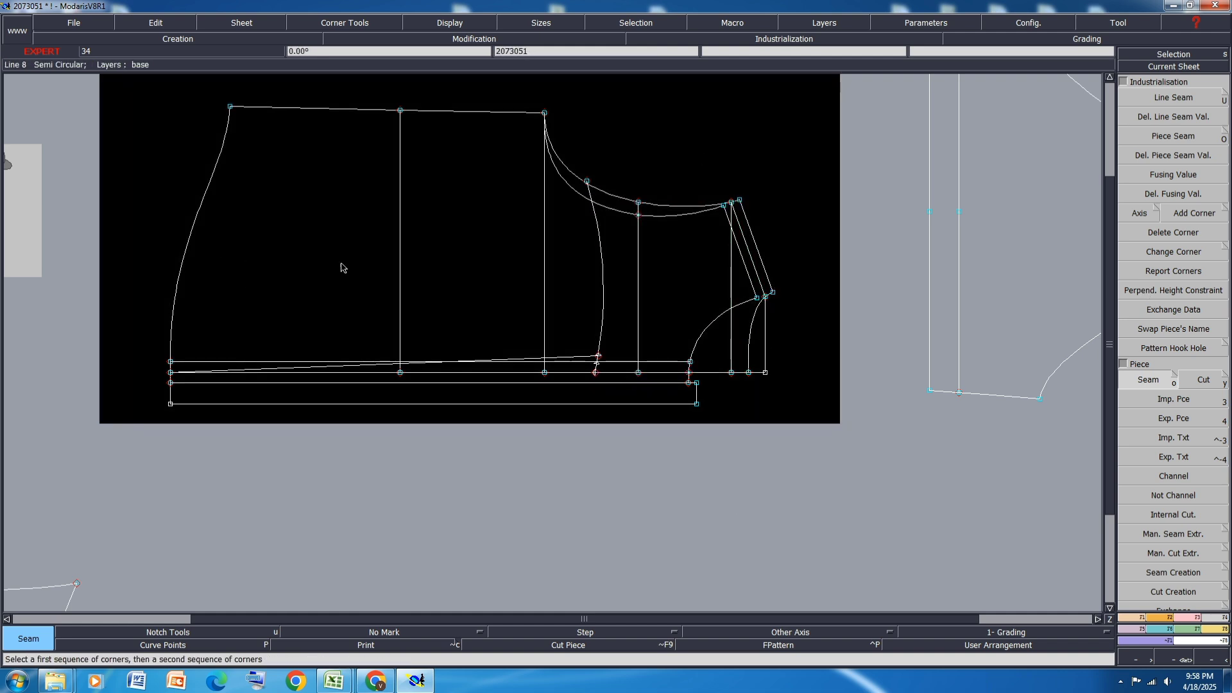
Extract the lower back piece with Seam, keeping the two cross lines as internal lines and filling all areas down to the straight centre-back line
left_click(400, 238)
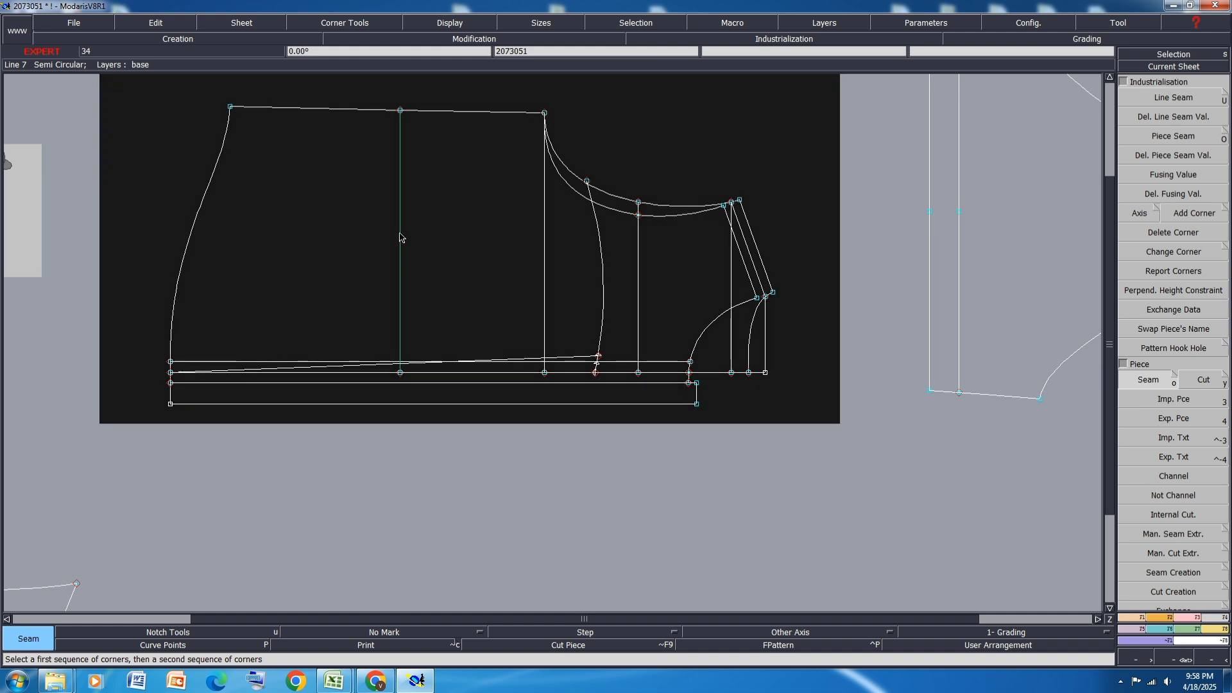
left_click(698, 151)
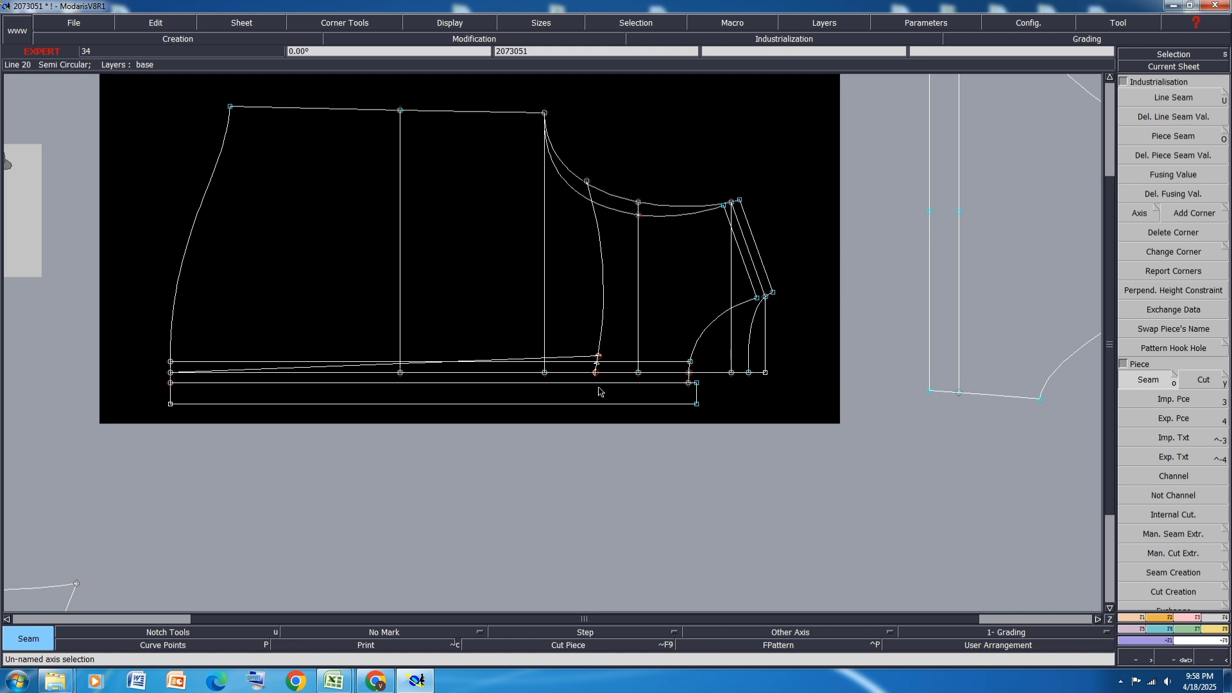
left_click(401, 230)
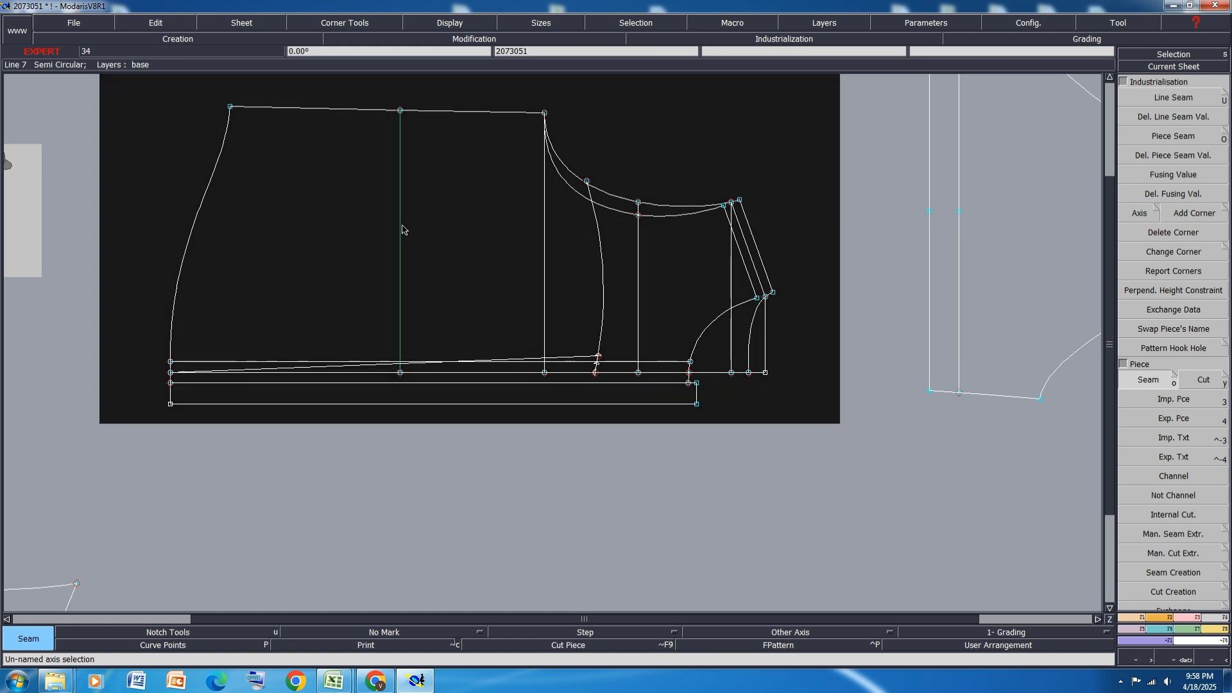
left_click(544, 268)
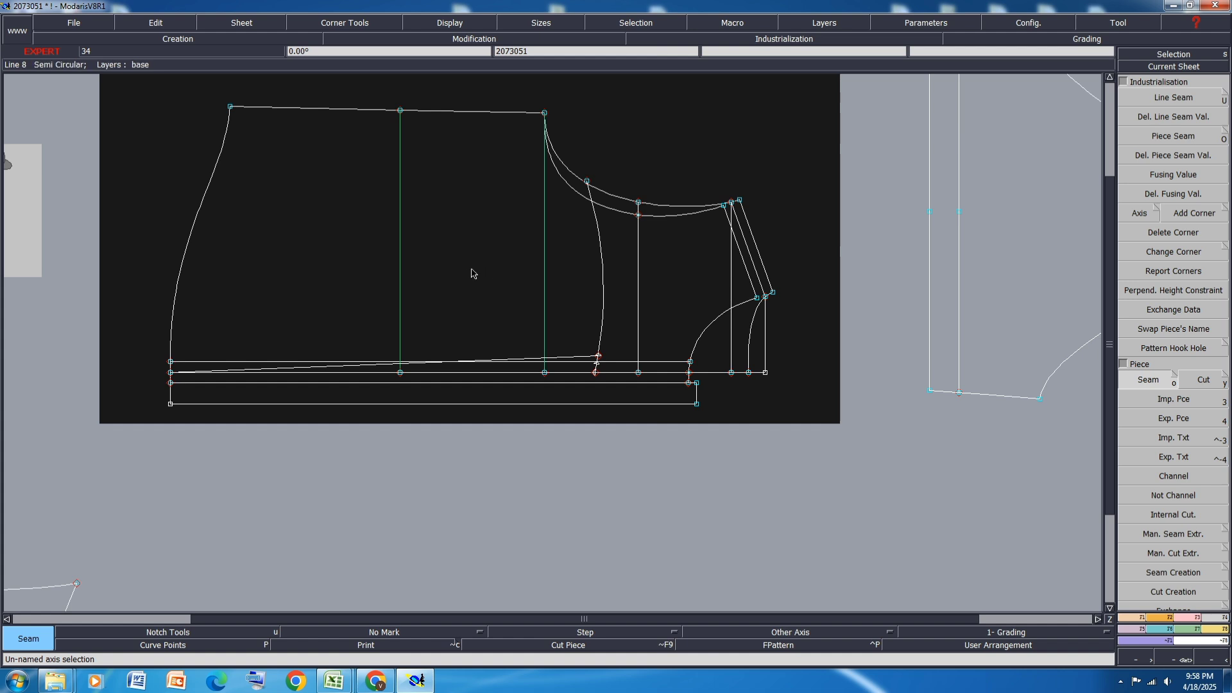
left_click(310, 276)
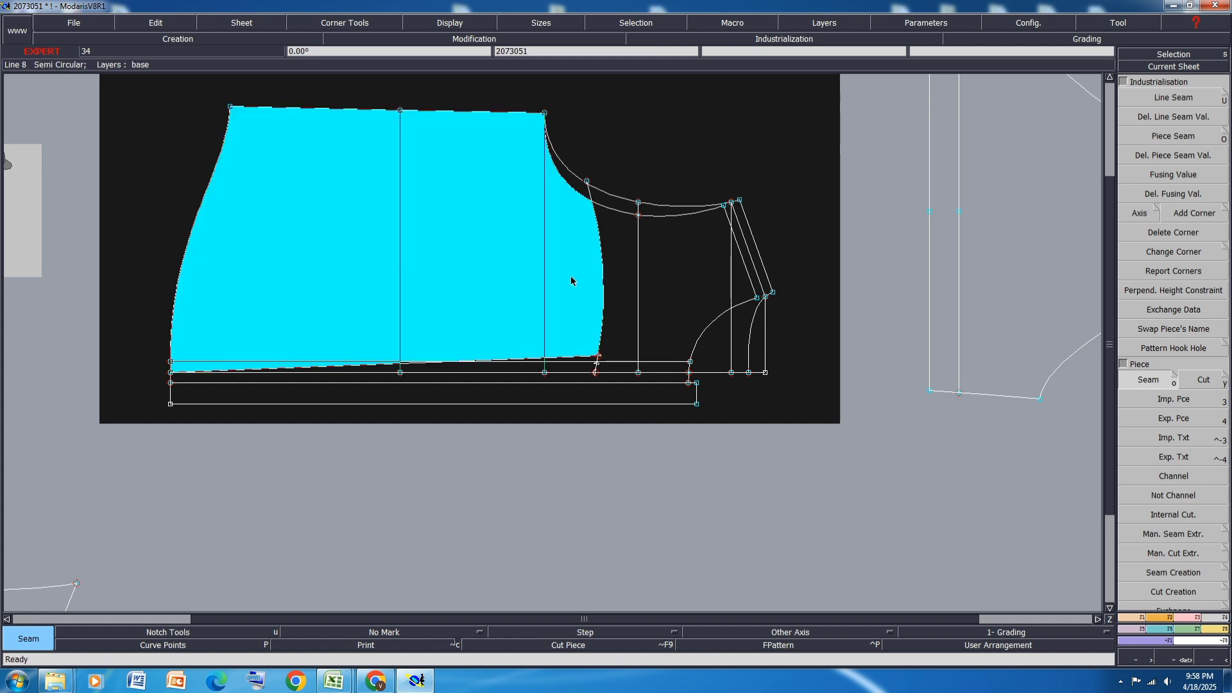
left_click(581, 364)
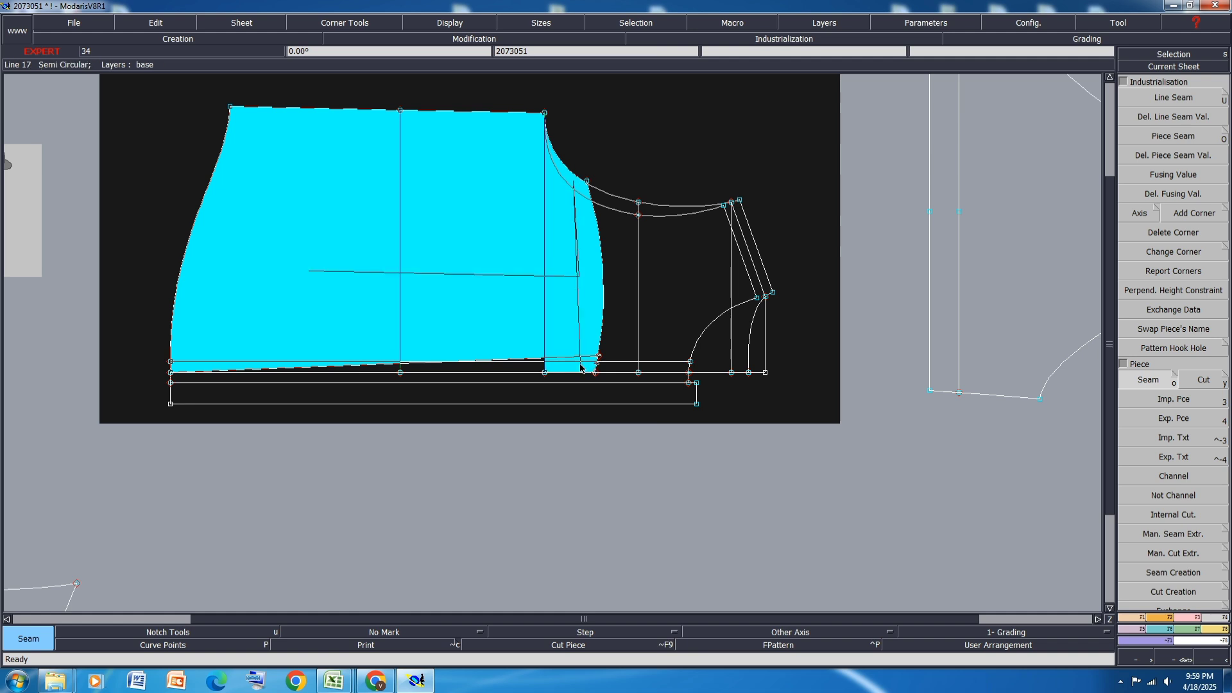
left_click(482, 367)
left_click(548, 348)
left_click(384, 367)
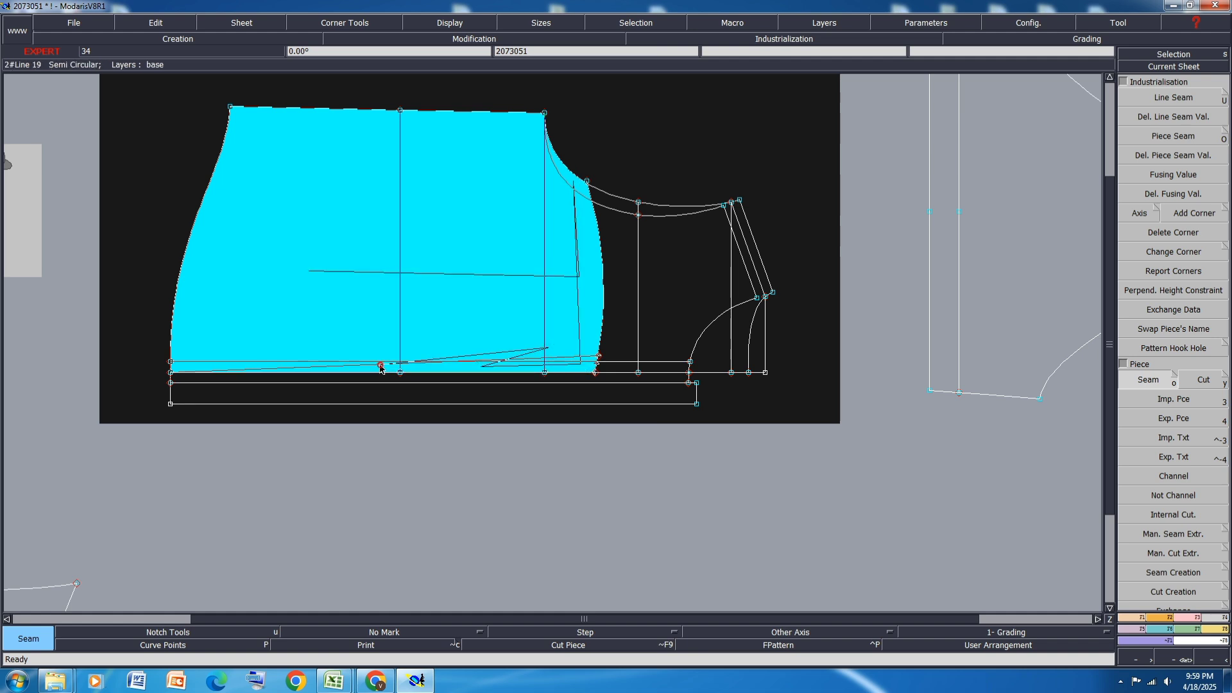
right_click(386, 312)
key("j")
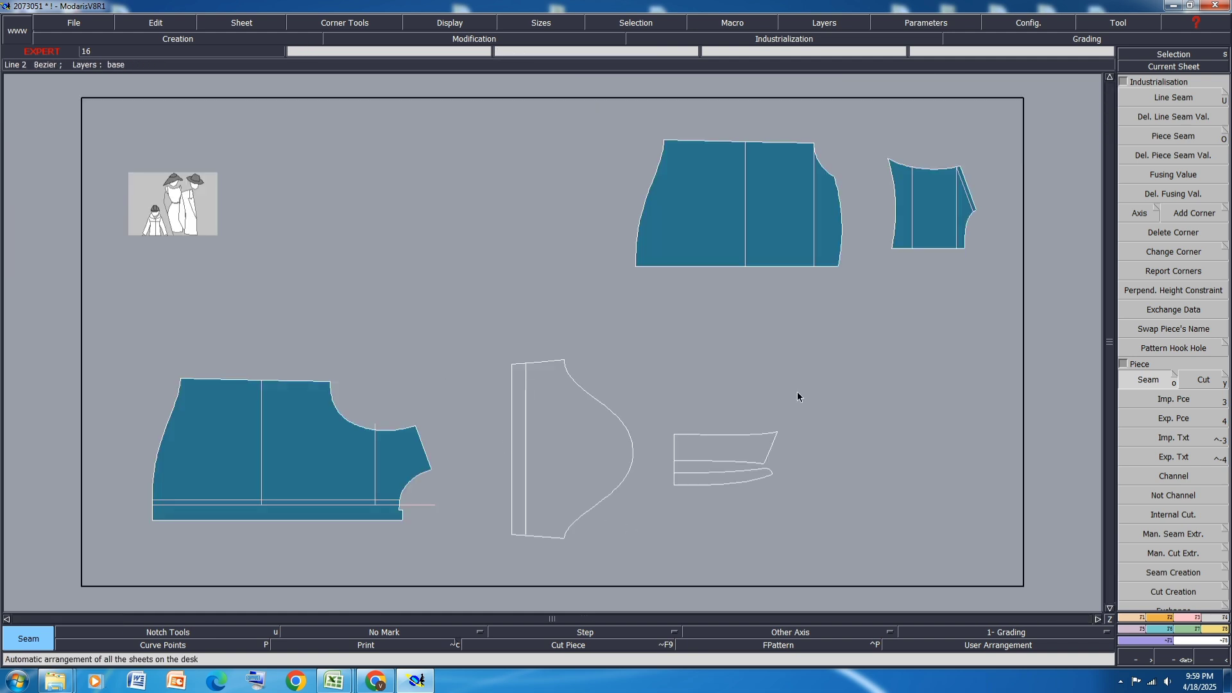
Select the half back's two internal lines and mirror the piece about its straight centre-back edge with Sym 2Pts
scroll(842, 126, "up", 3)
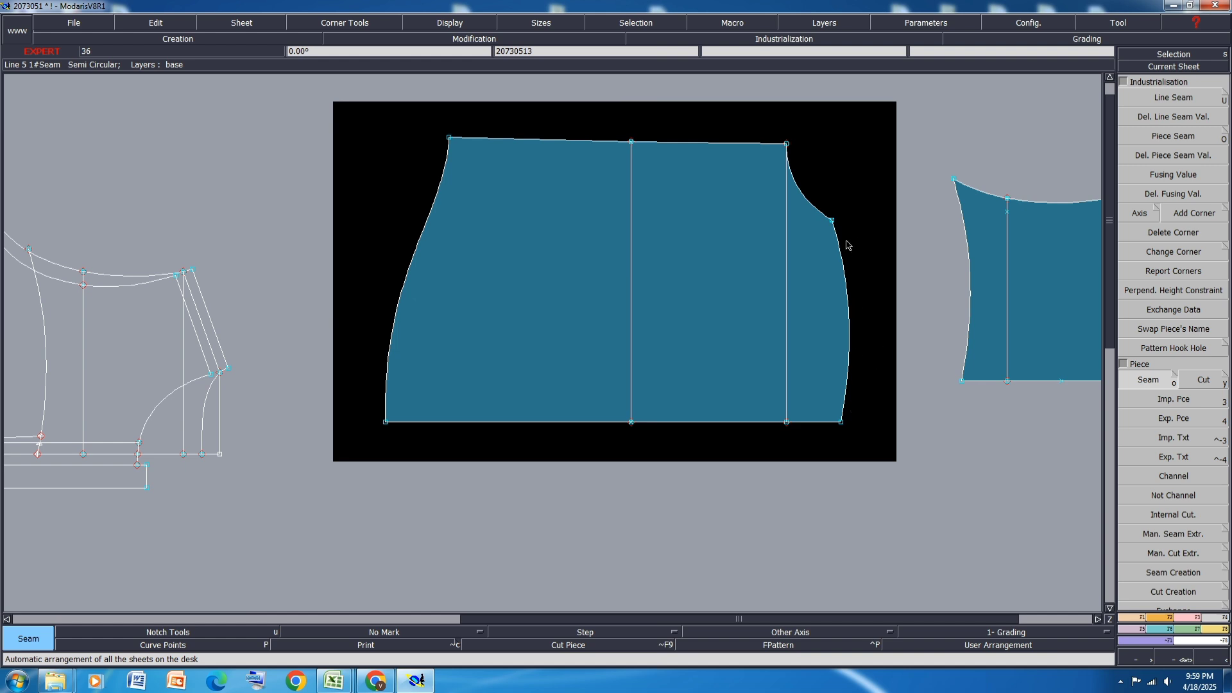
key("Delete")
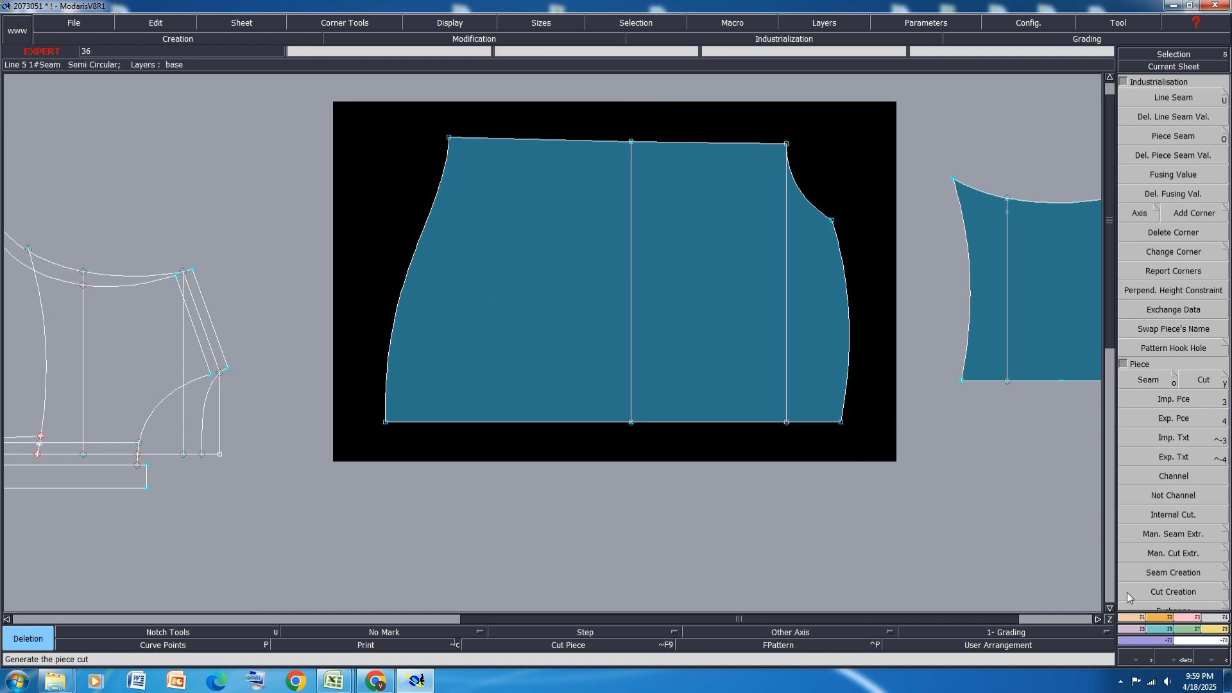
left_click(786, 297)
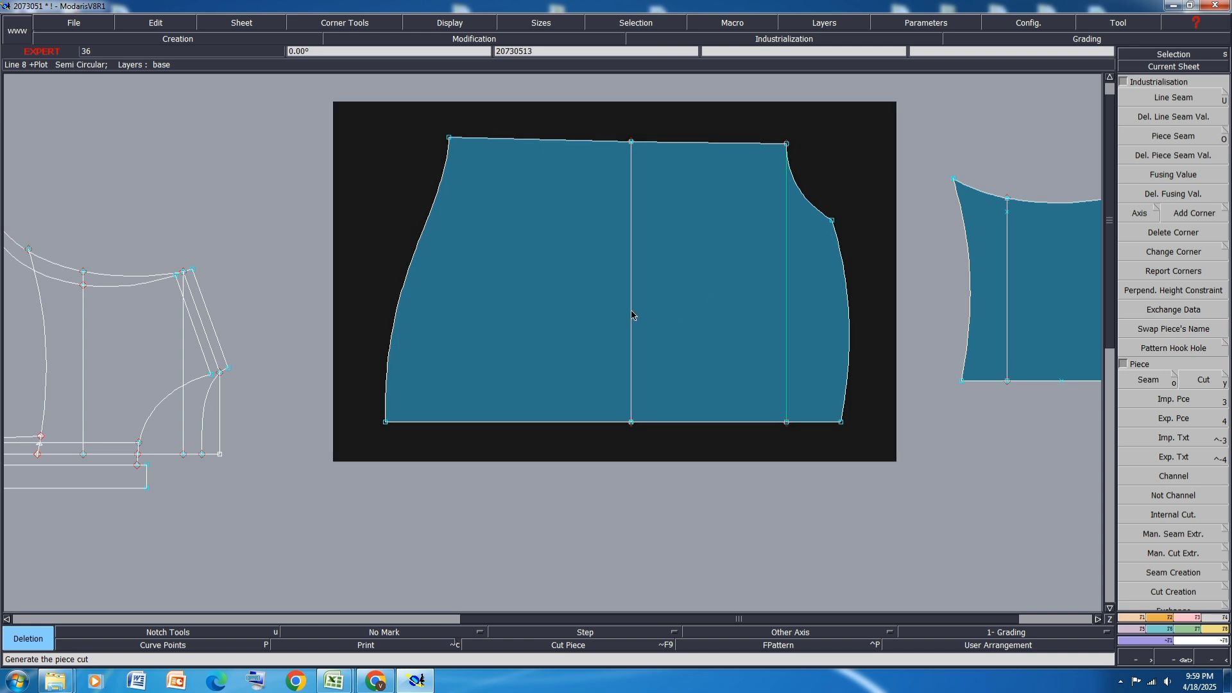
left_click(631, 311)
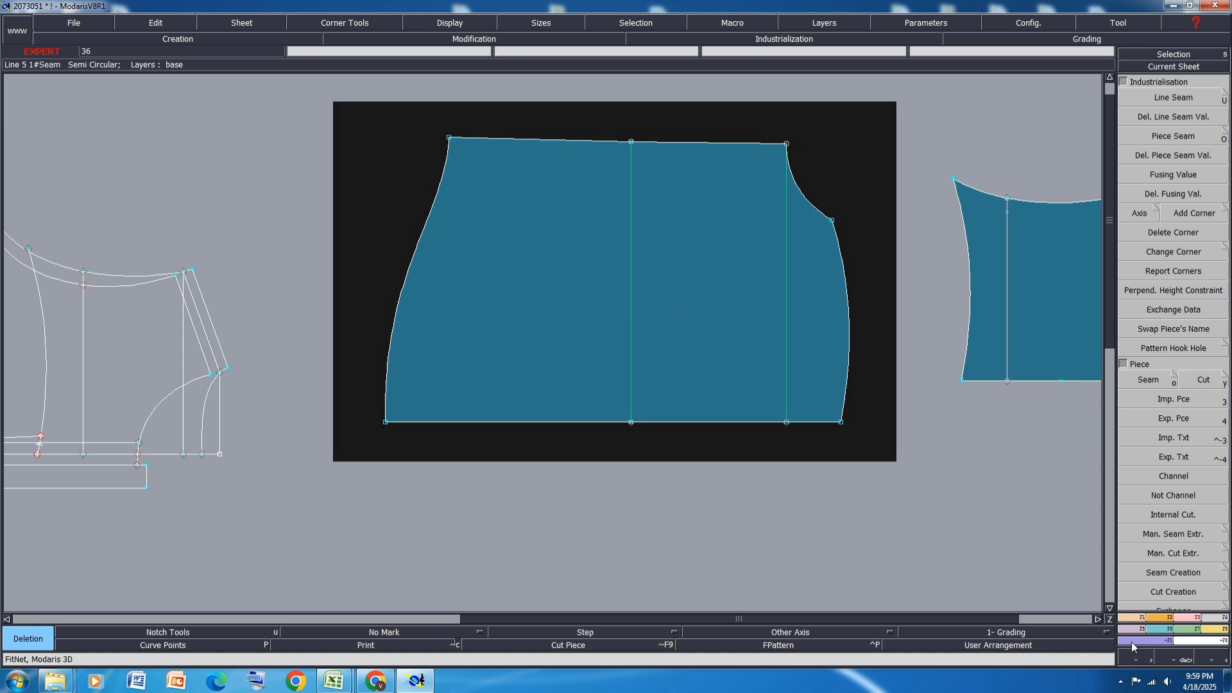
left_click(1134, 630)
left_click(1175, 201)
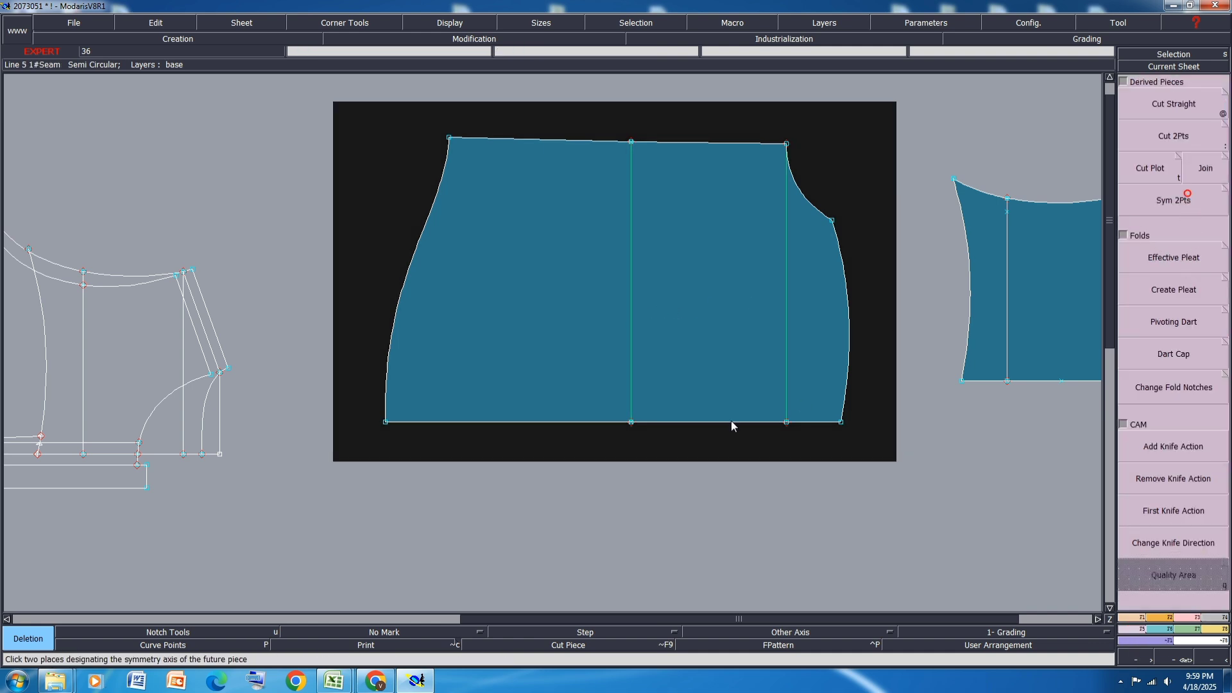
left_click(385, 422)
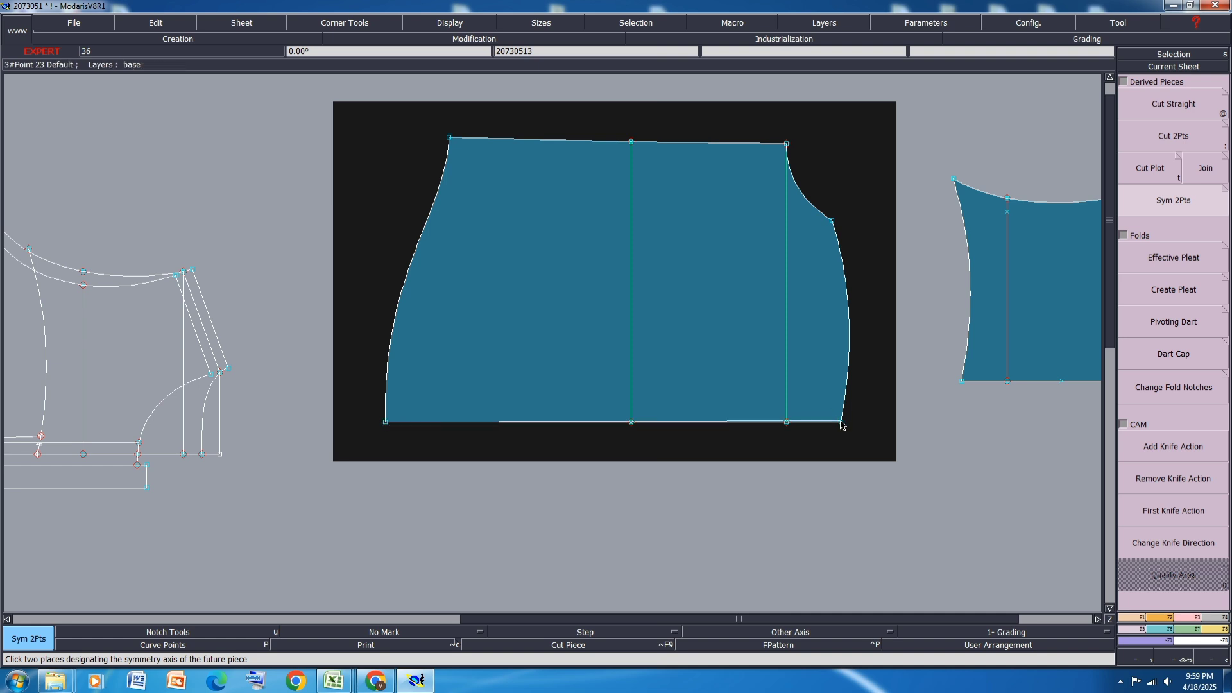
left_click(841, 422)
key("8")
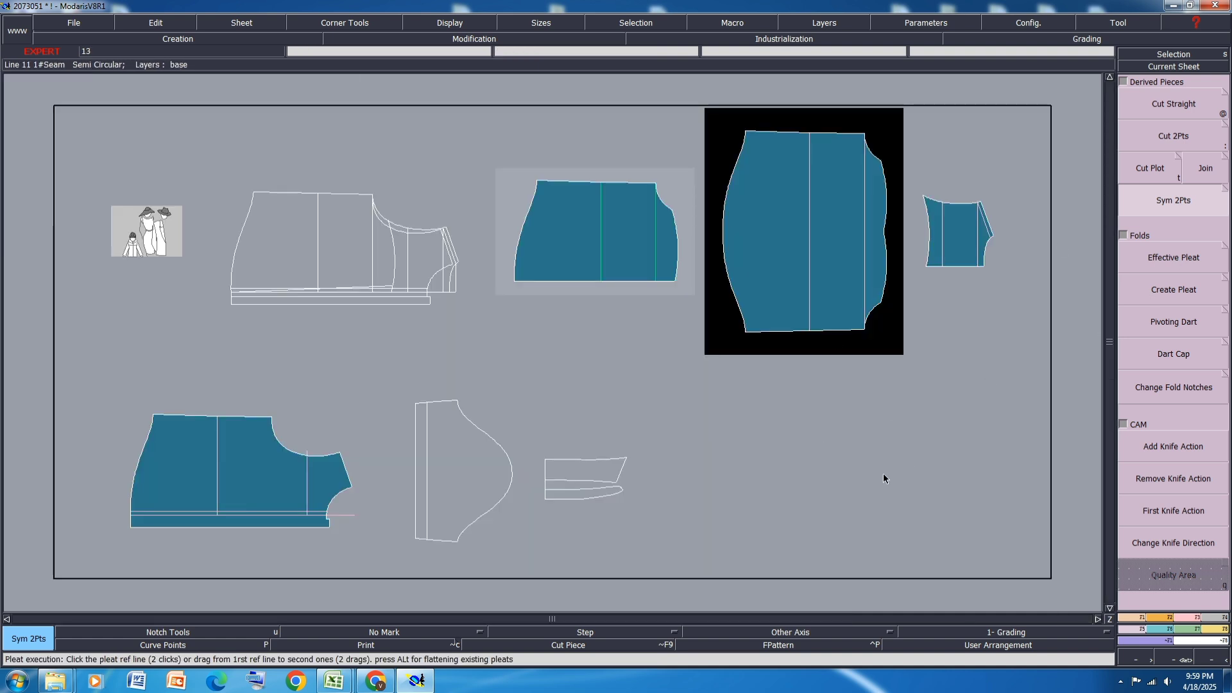
Delete the half back sheet used for the mirroring and rearrange the remaining sheets
left_click(627, 262)
key("Delete")
left_click(629, 256)
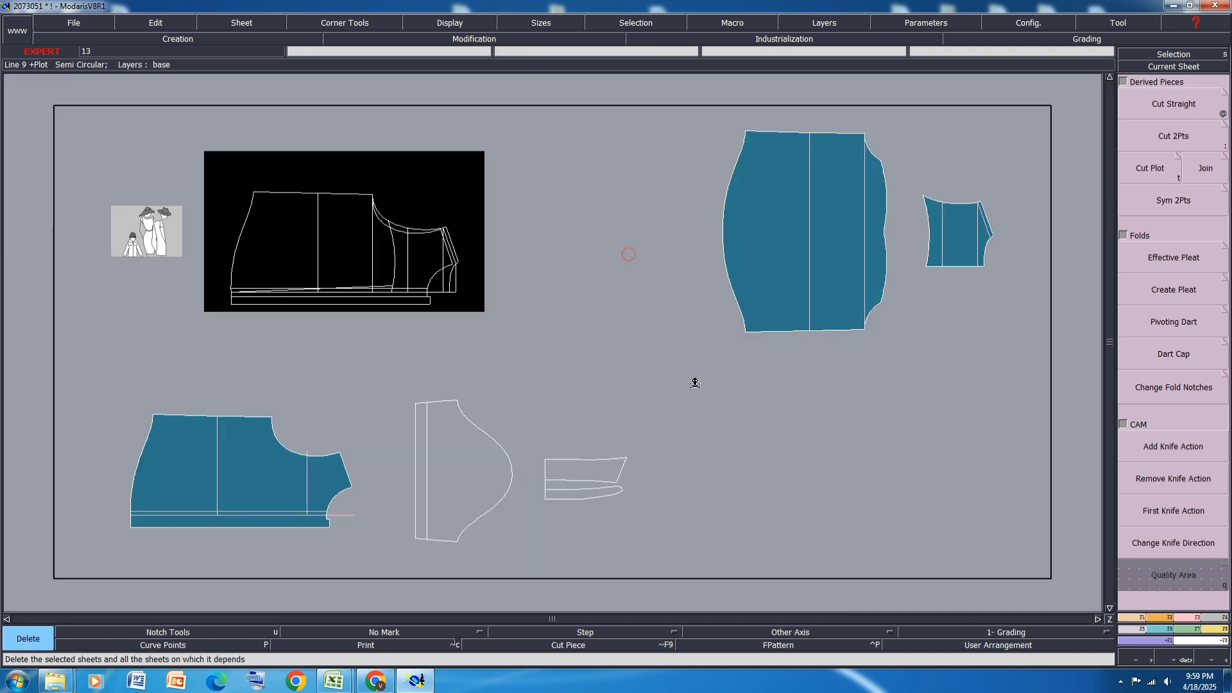
key("Delete")
key("8")
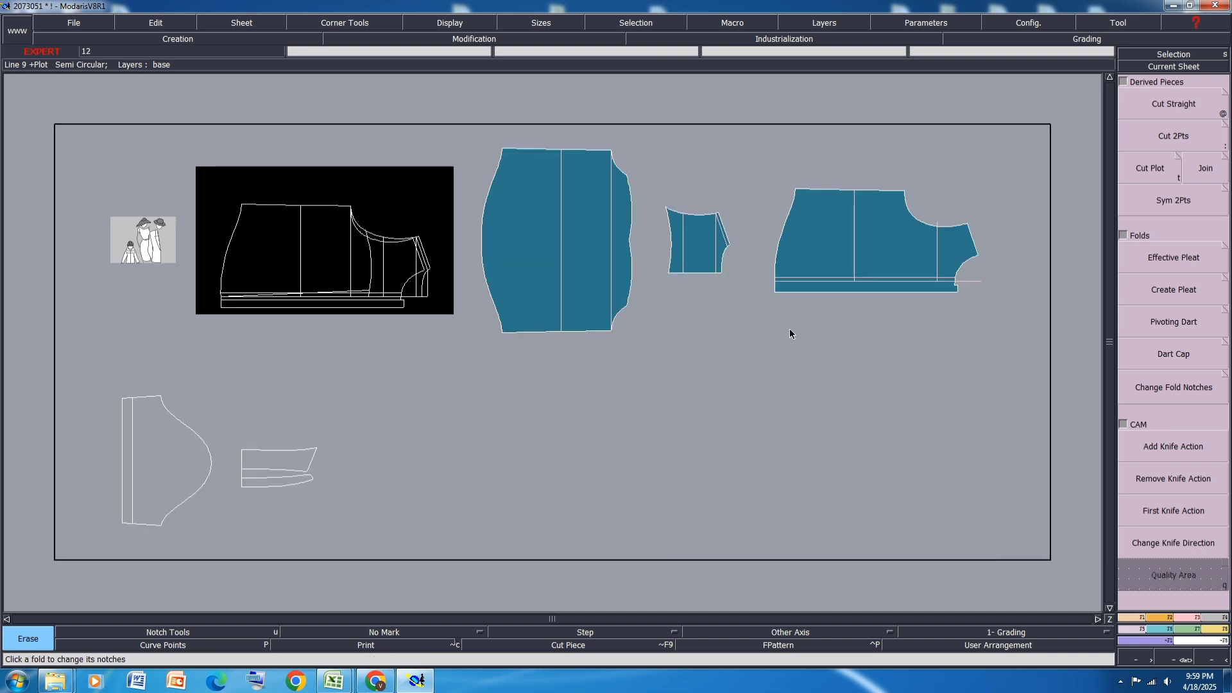
Add a developed point 1 cm to each side of the centre-back point along the full back's yoke seam
scroll(554, 236, "up", 1)
scroll(473, 249, "up", 1)
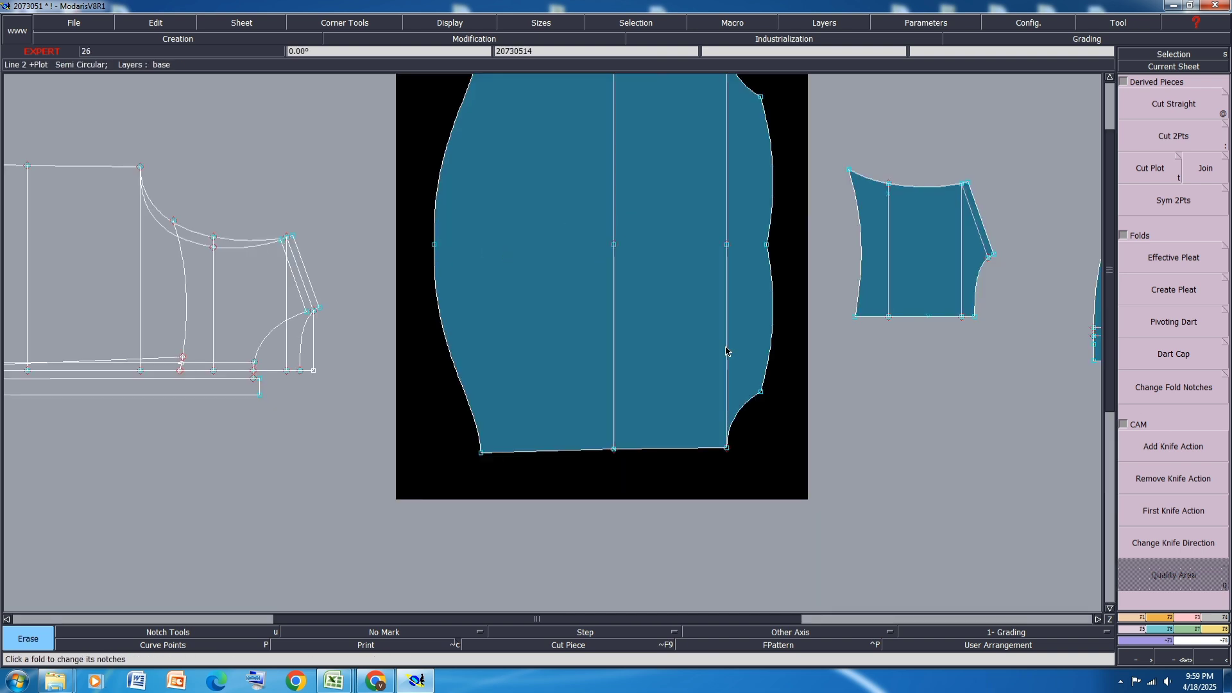
key("x")
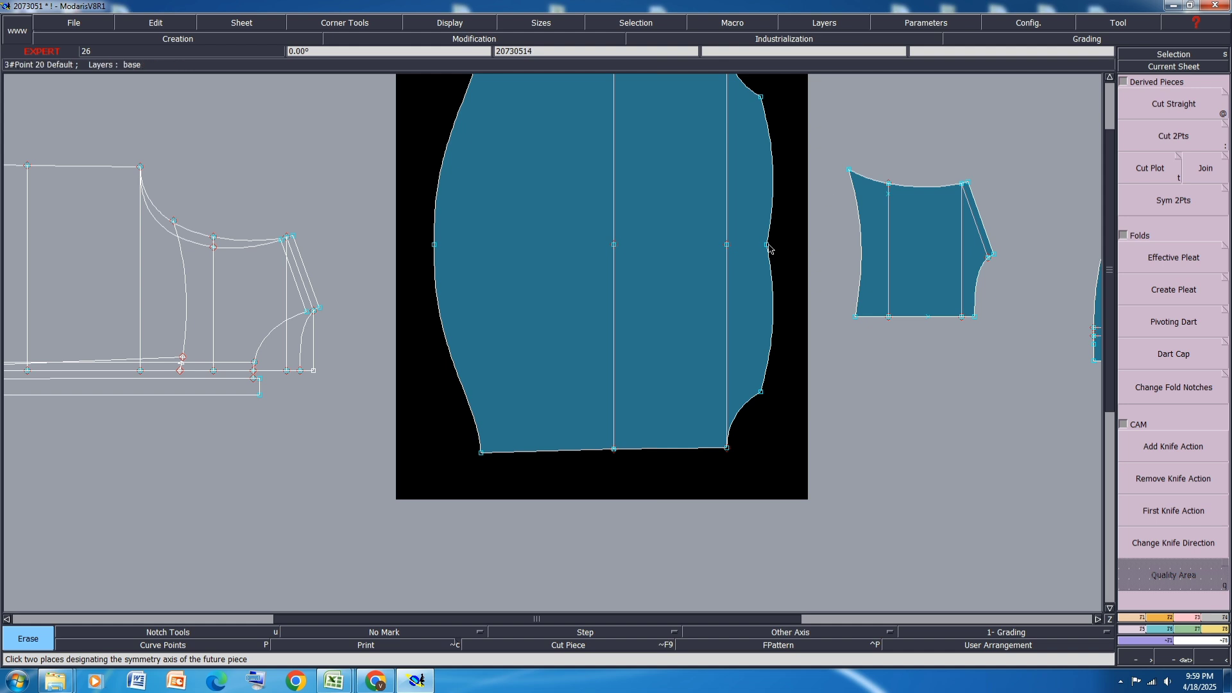
scroll(768, 249, "up", 1)
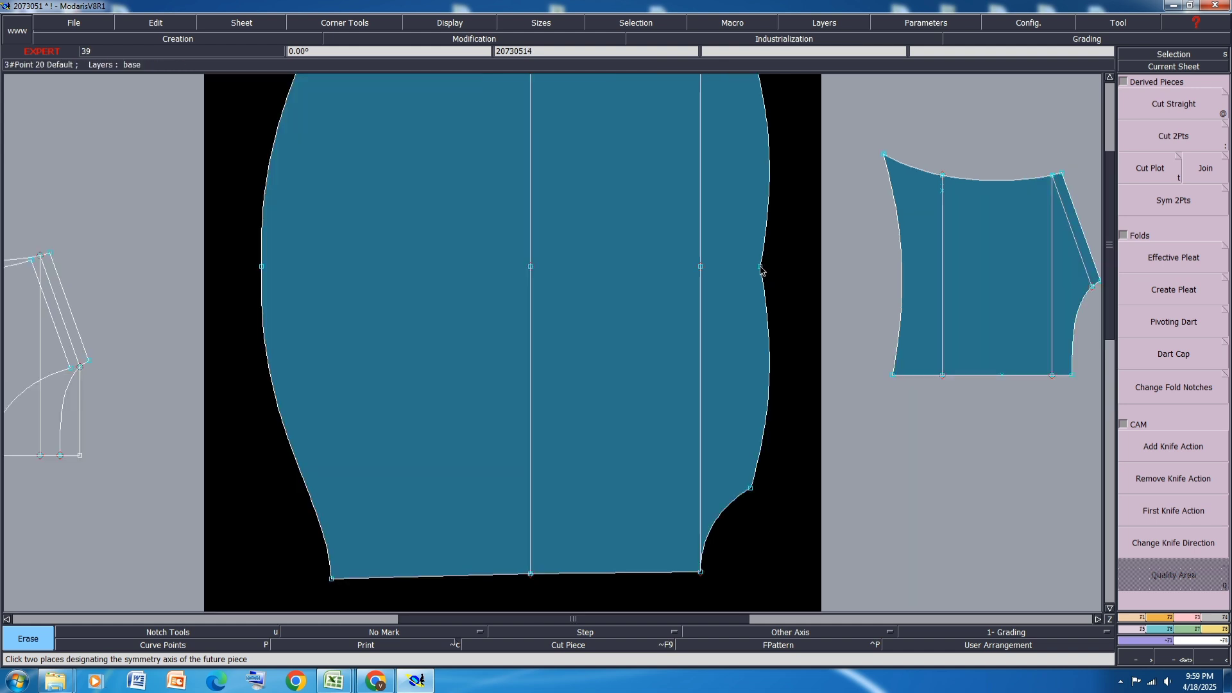
key("d")
left_click(765, 255)
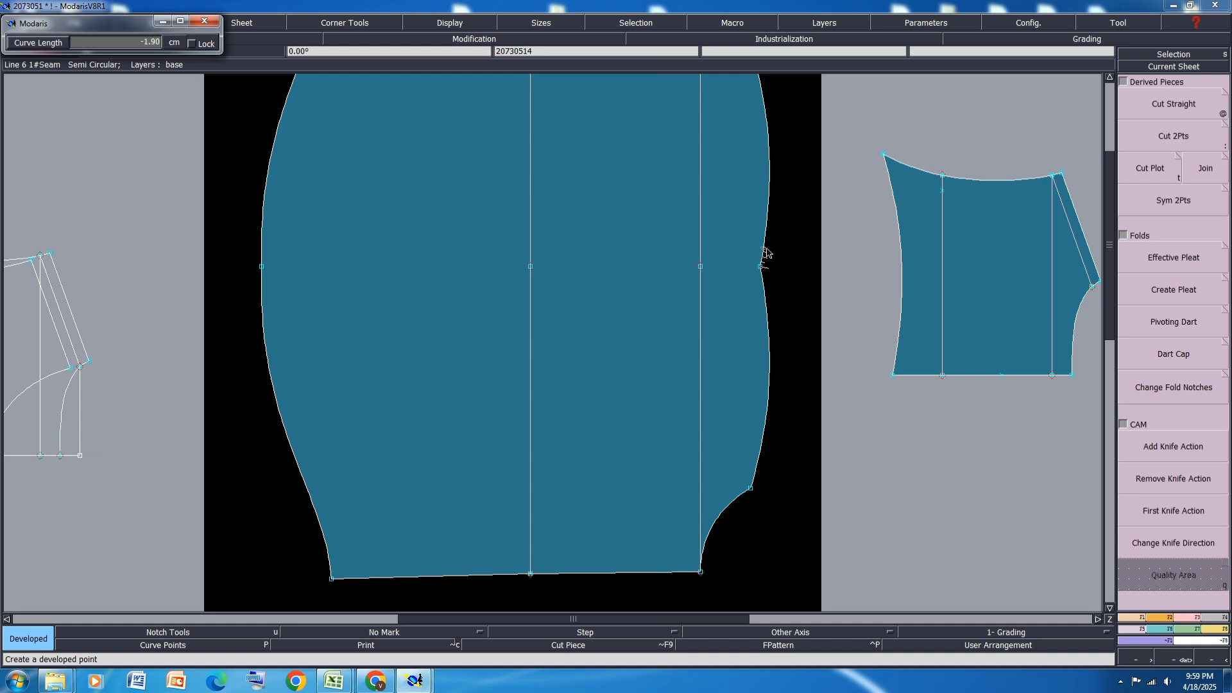
key("BackSpace")
key("Return")
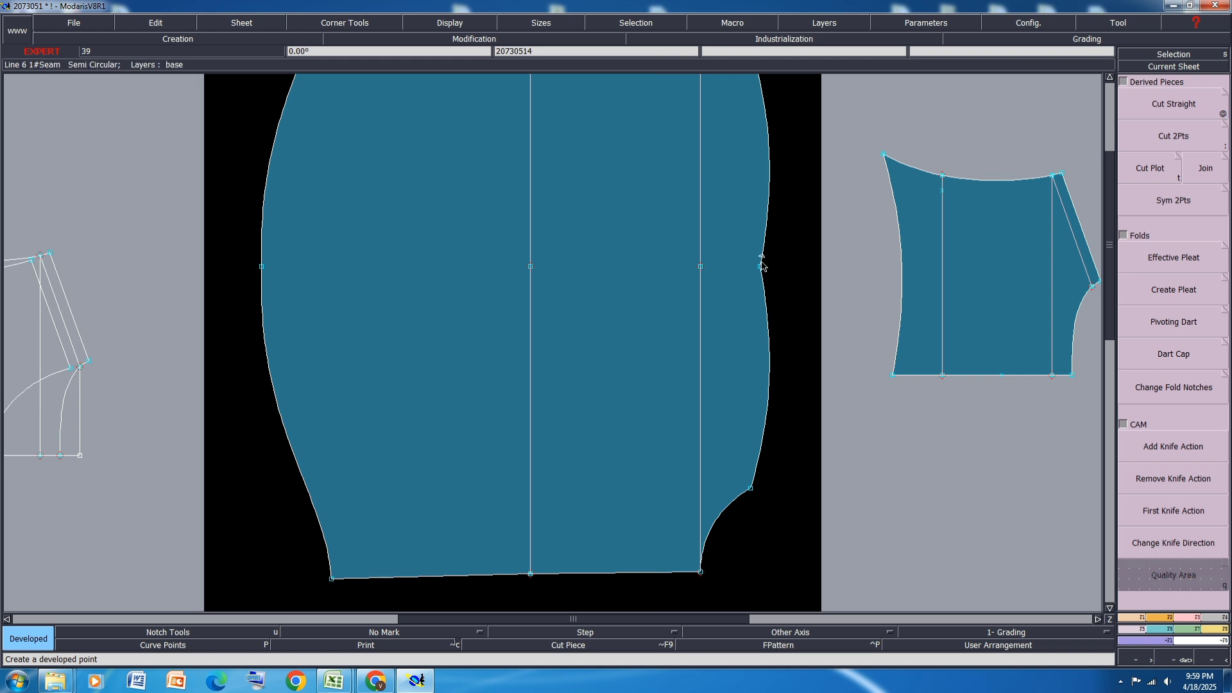
left_click(761, 271)
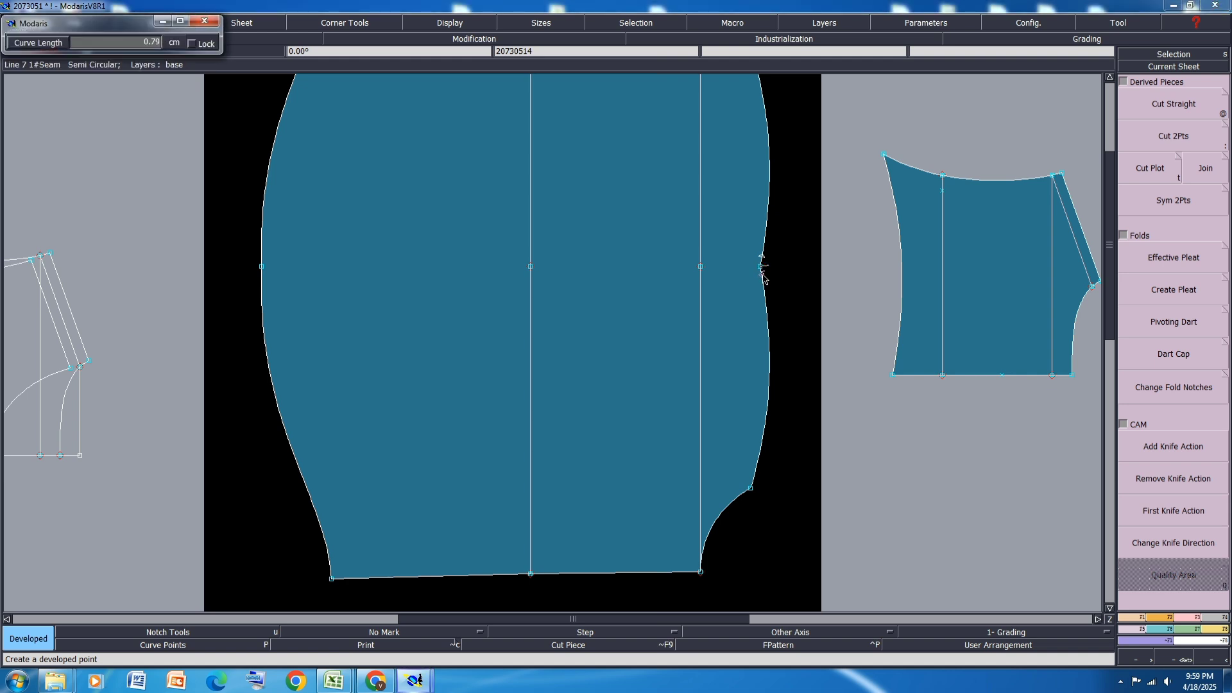
type("1")
key("Return")
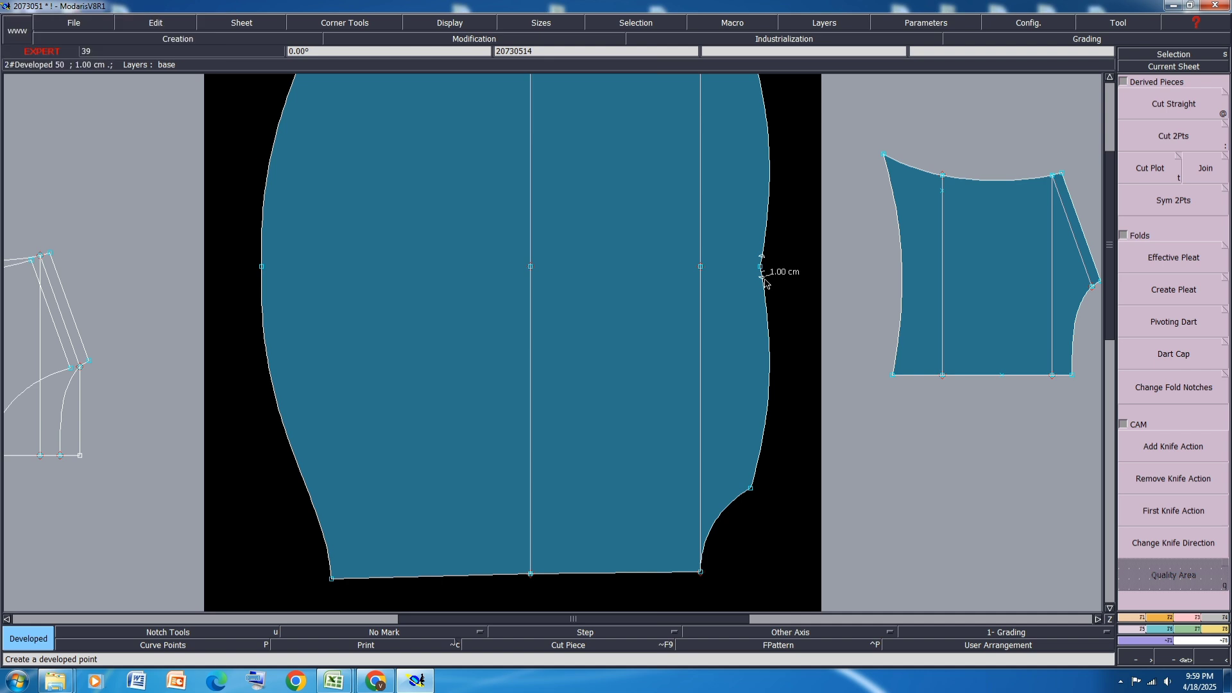
Draw straight lines from both developed points on the yoke seam to the centre-back point at the hem
key("s")
left_click(764, 279)
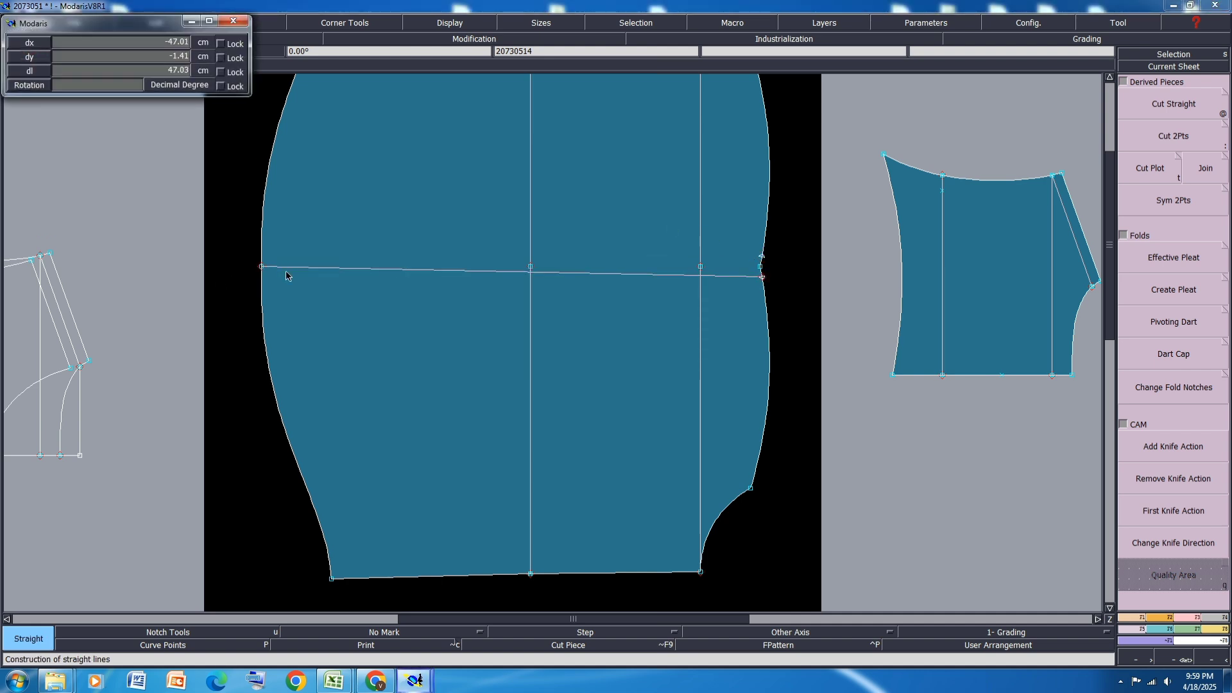
left_click(286, 276)
scroll(521, 270, "down", 3)
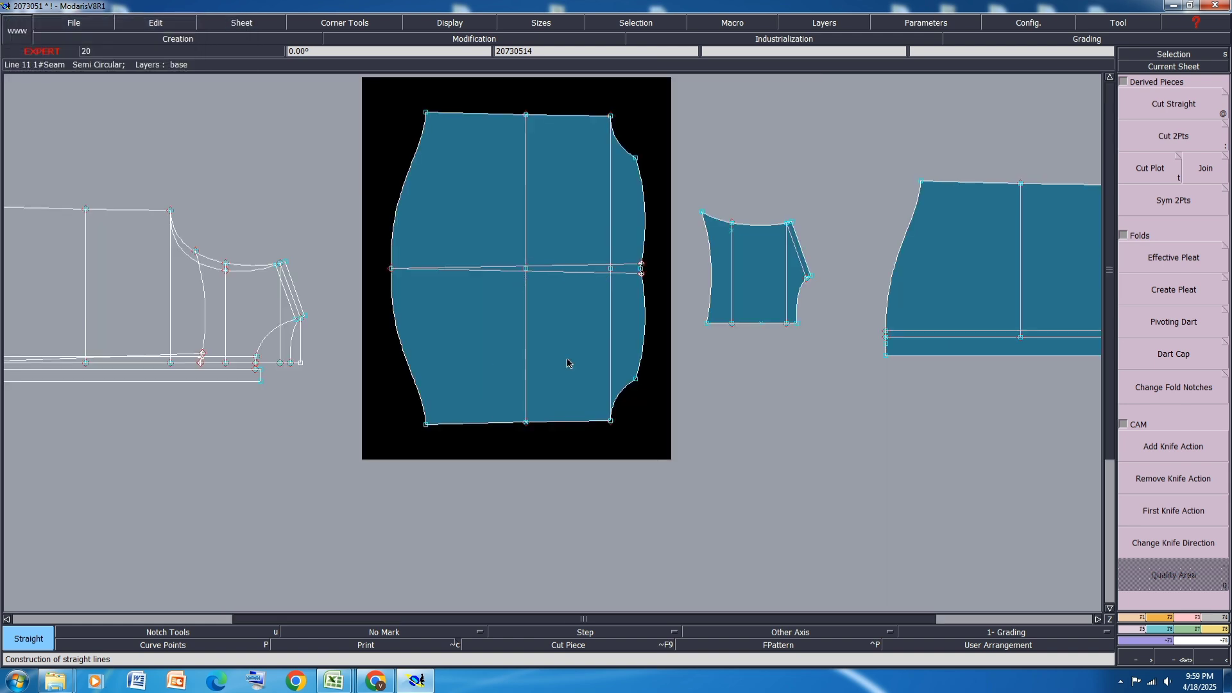
Extract the upper half of the back with Seam, keeping both cross lines and filling through the centre wedge, and rearrange the sheets
scroll(607, 229, "up", 2)
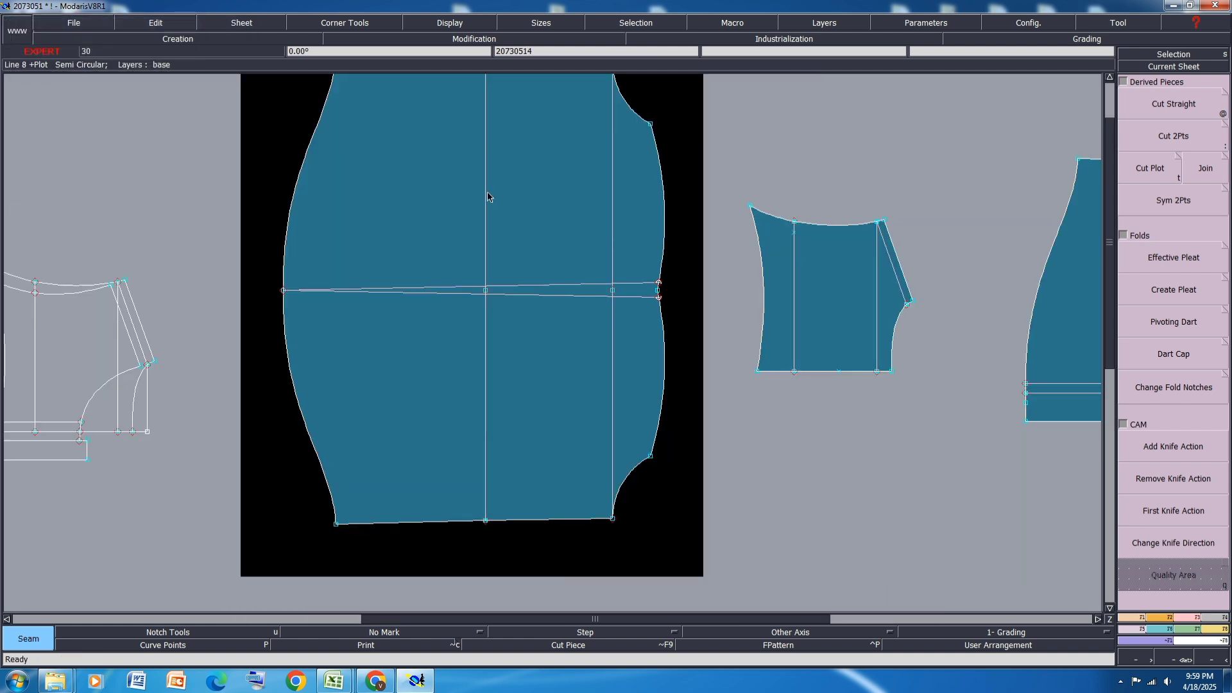
left_click(487, 194)
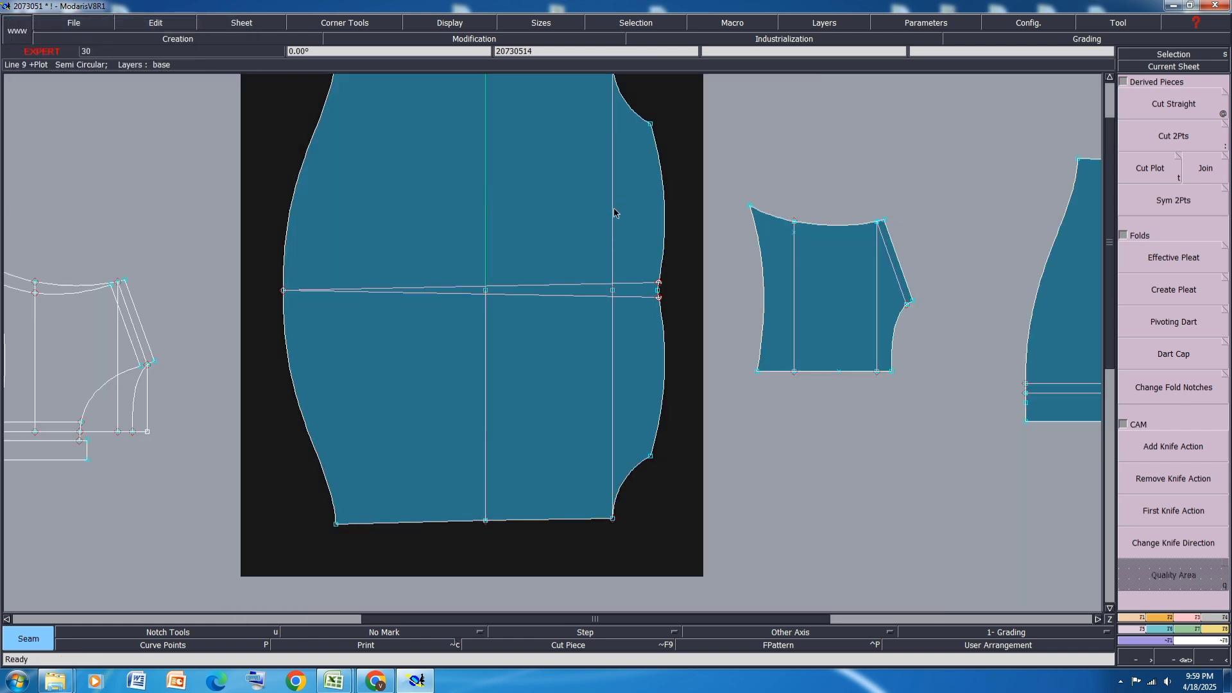
left_click(375, 199)
left_click(633, 227)
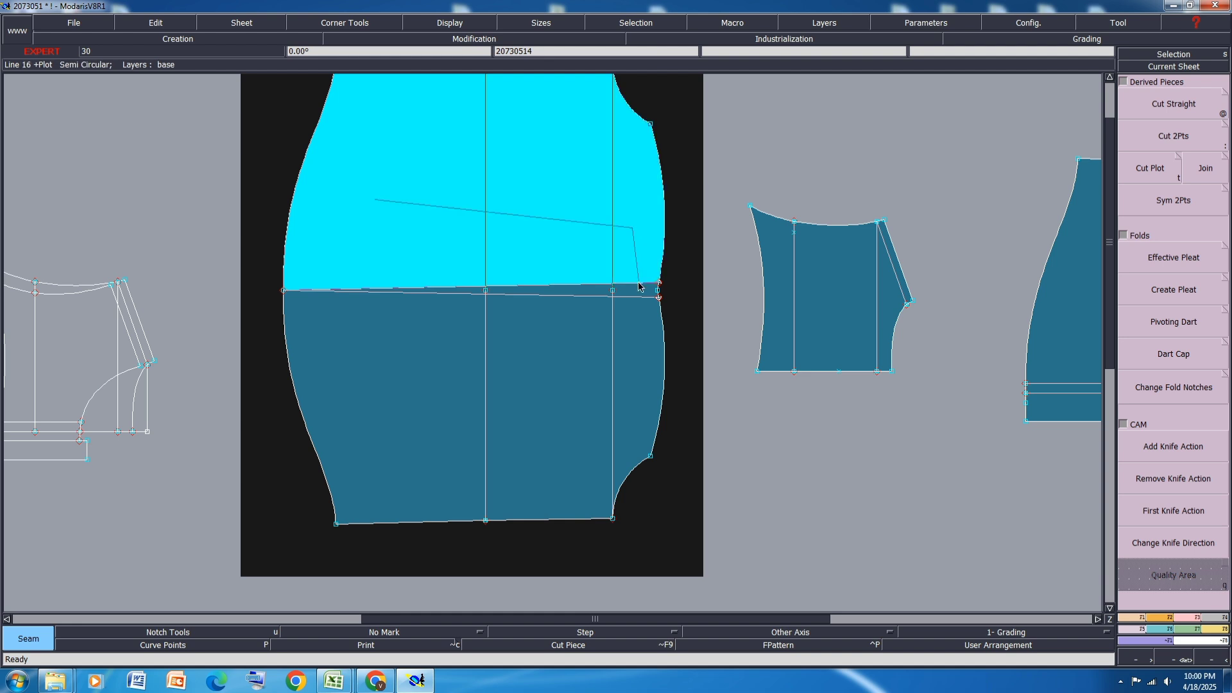
left_click(640, 285)
left_click(472, 288)
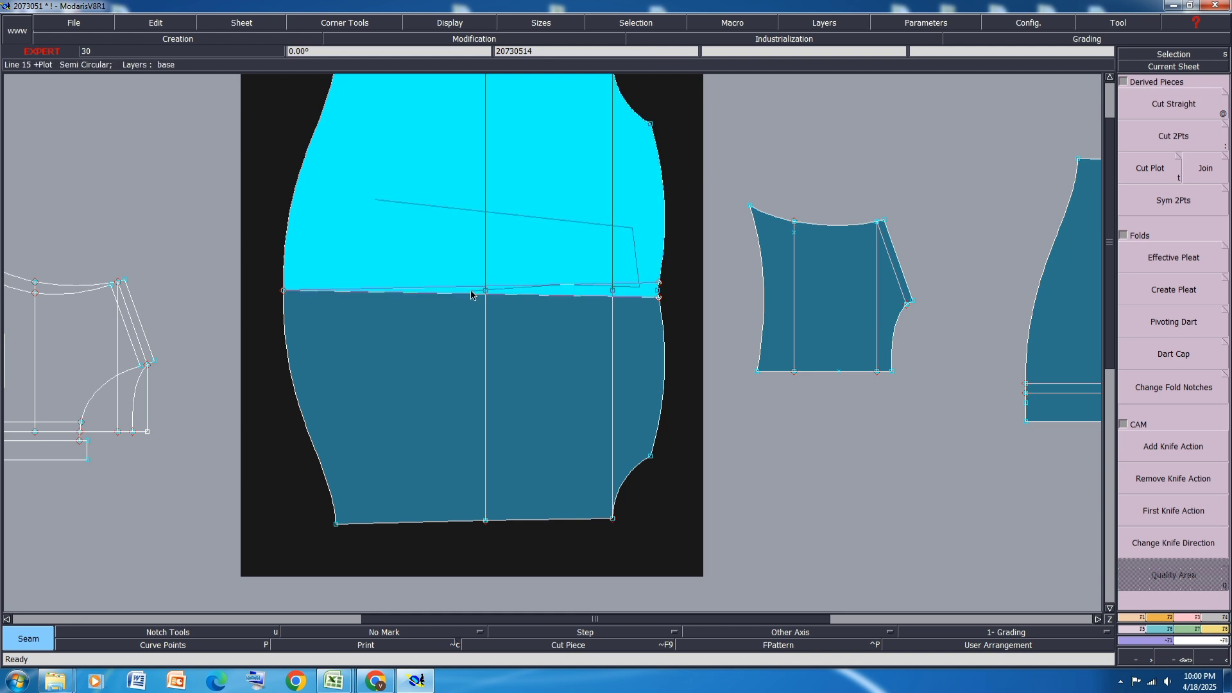
right_click(473, 241)
key("j")
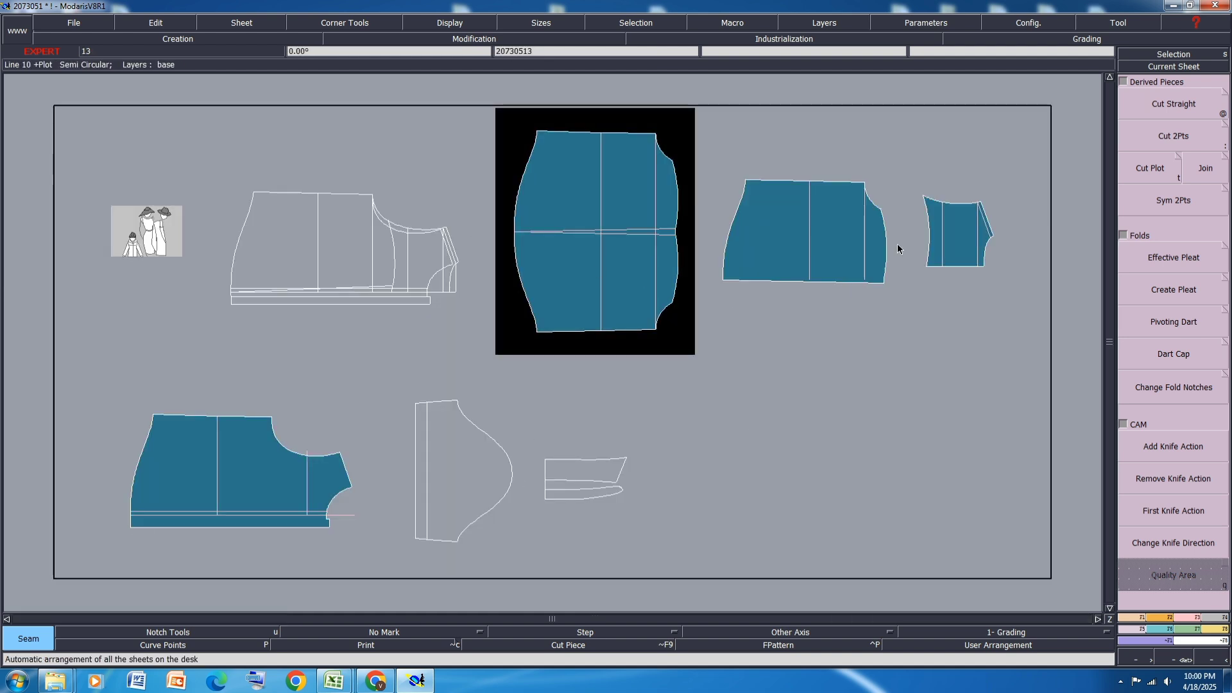
Rotate the extracted half back with Rotation 2pts so its slanted centre-back edge lies horizontal
scroll(899, 245, "up", 2)
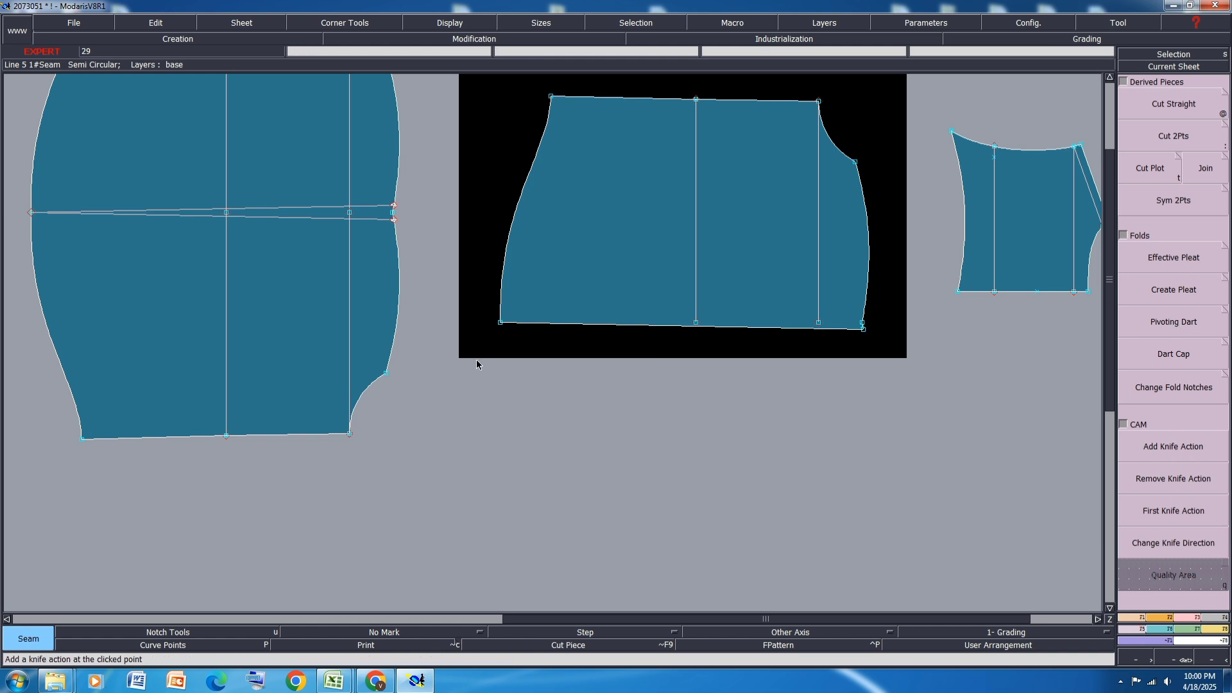
left_click(1163, 617)
left_click(1181, 432)
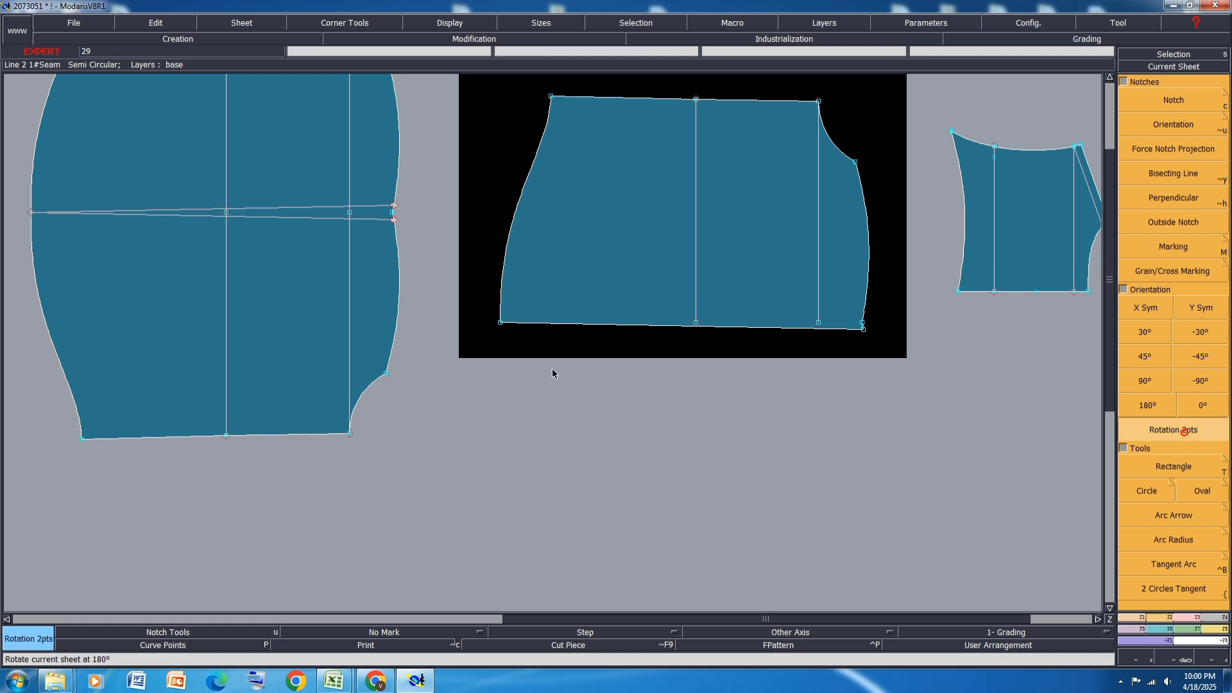
left_click(501, 323)
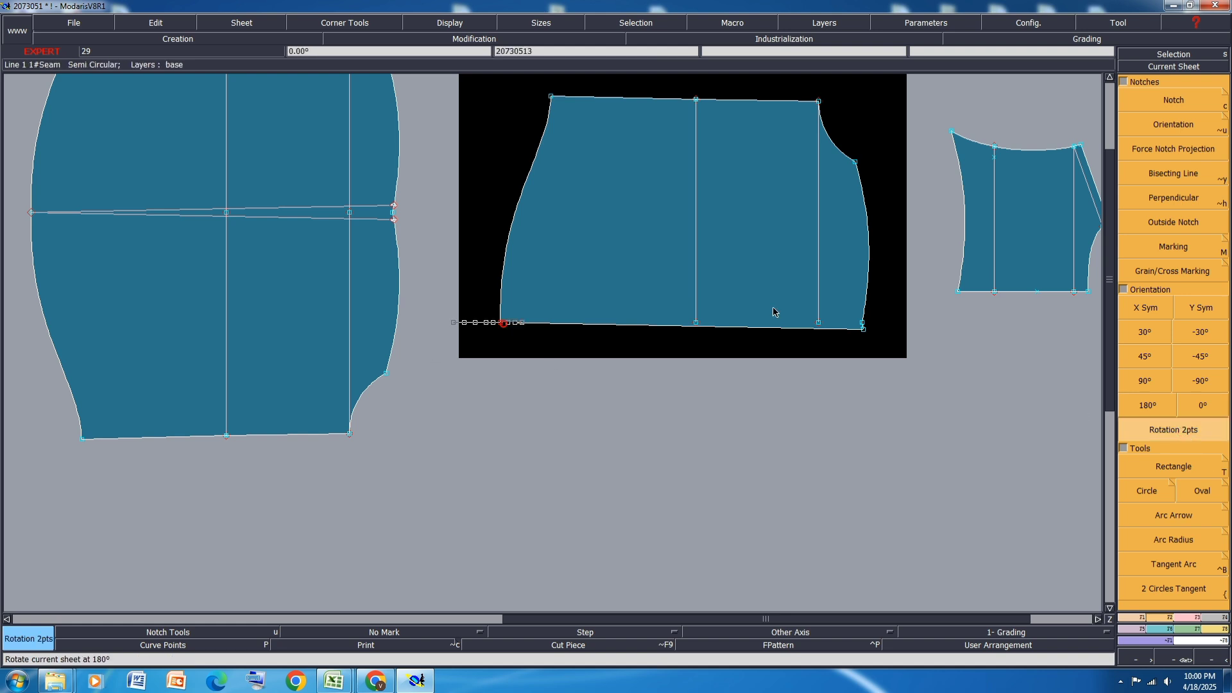
left_click(864, 330)
scroll(873, 309, "up", 3)
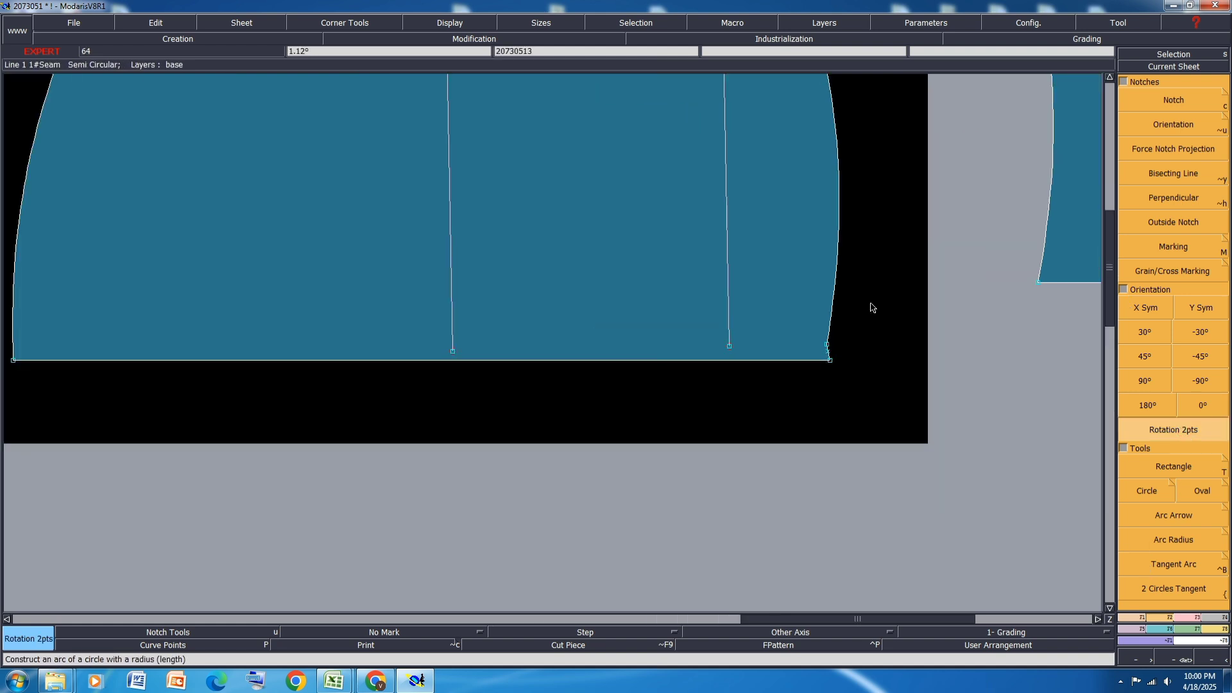
Mirror the rotated half back into a full piece about its horizontal centre-back edge with Sym 2Pts
scroll(858, 248, "down", 3)
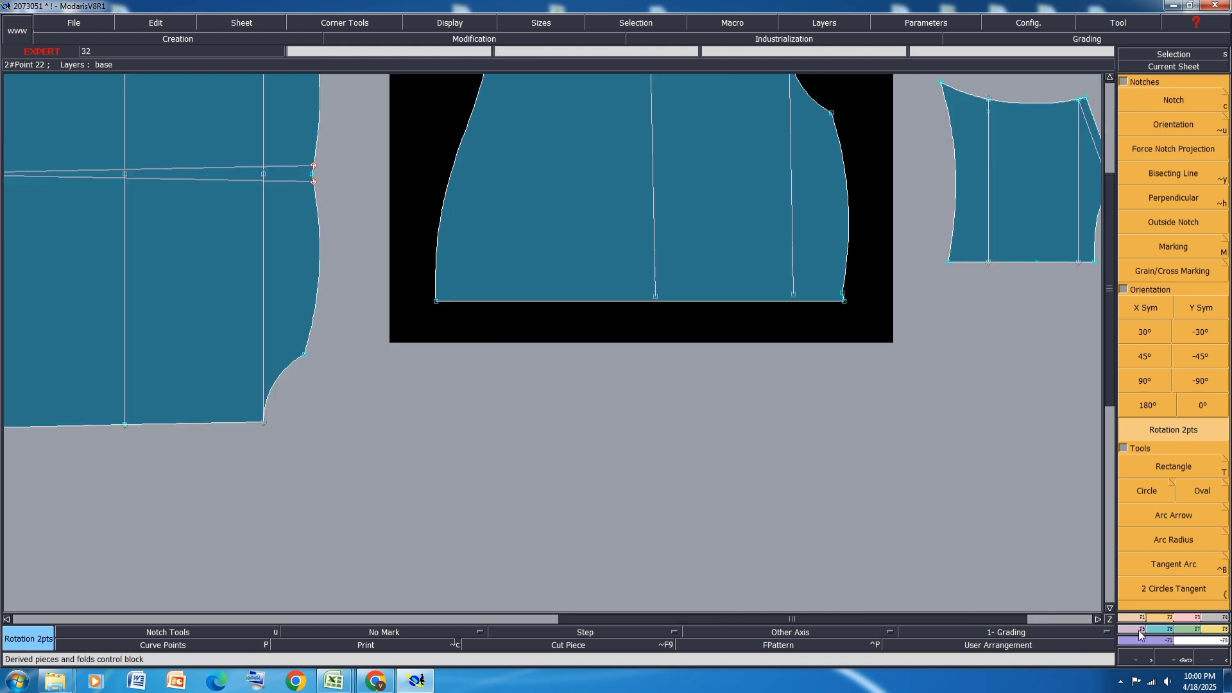
key("F3")
left_click(1174, 200)
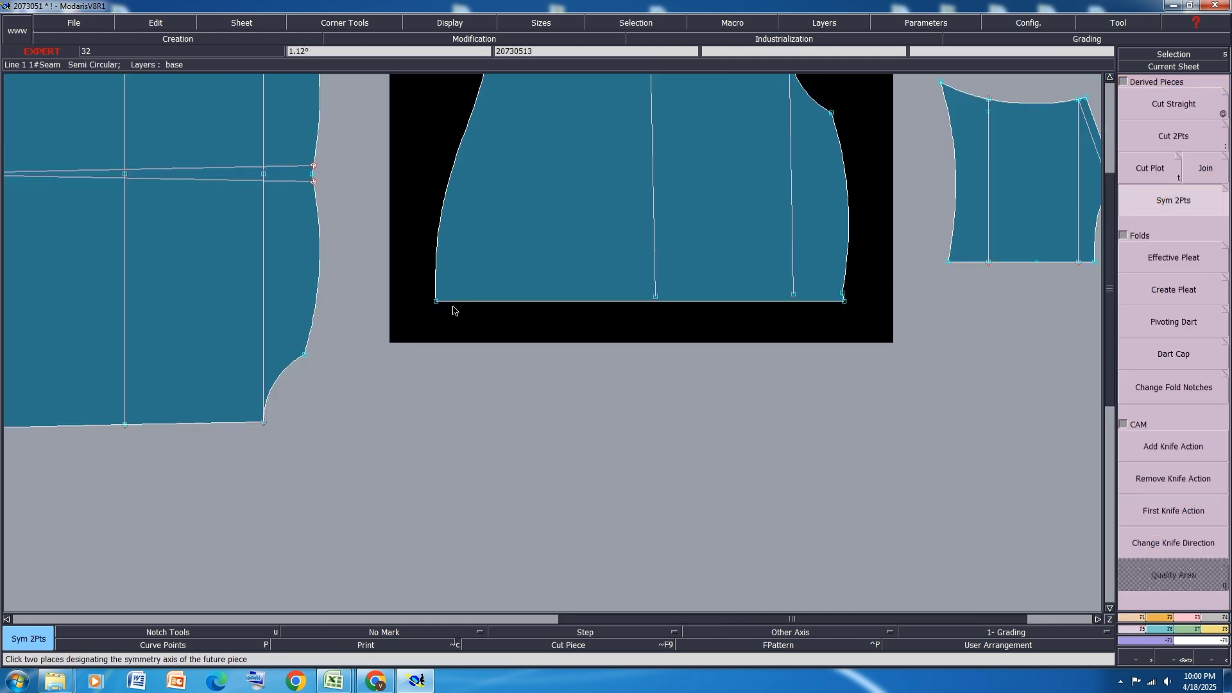
scroll(621, 341, "down", 3)
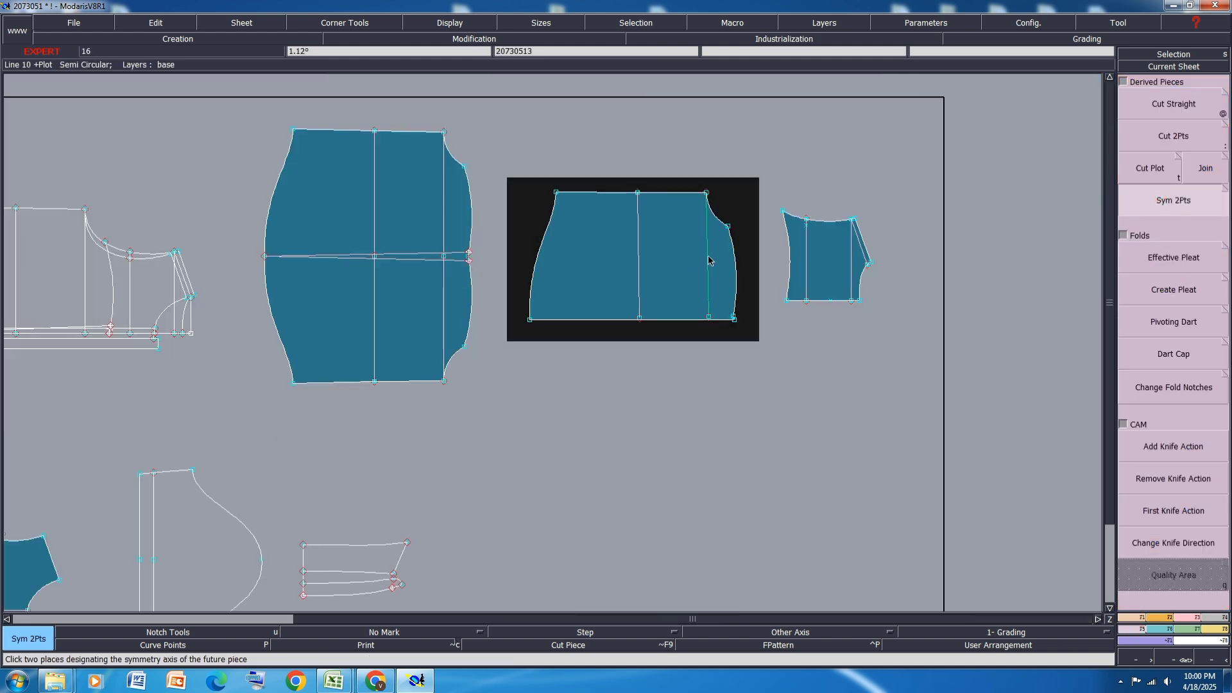
left_click(529, 319)
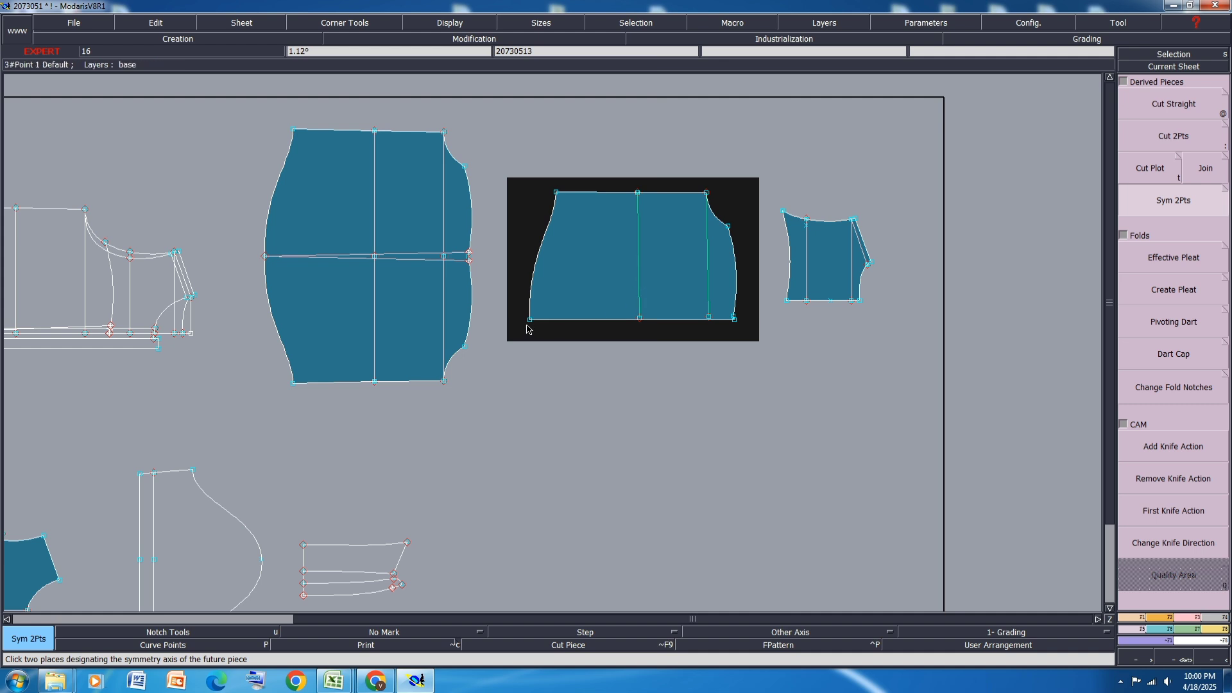
scroll(742, 325, "up", 3)
left_click(719, 309)
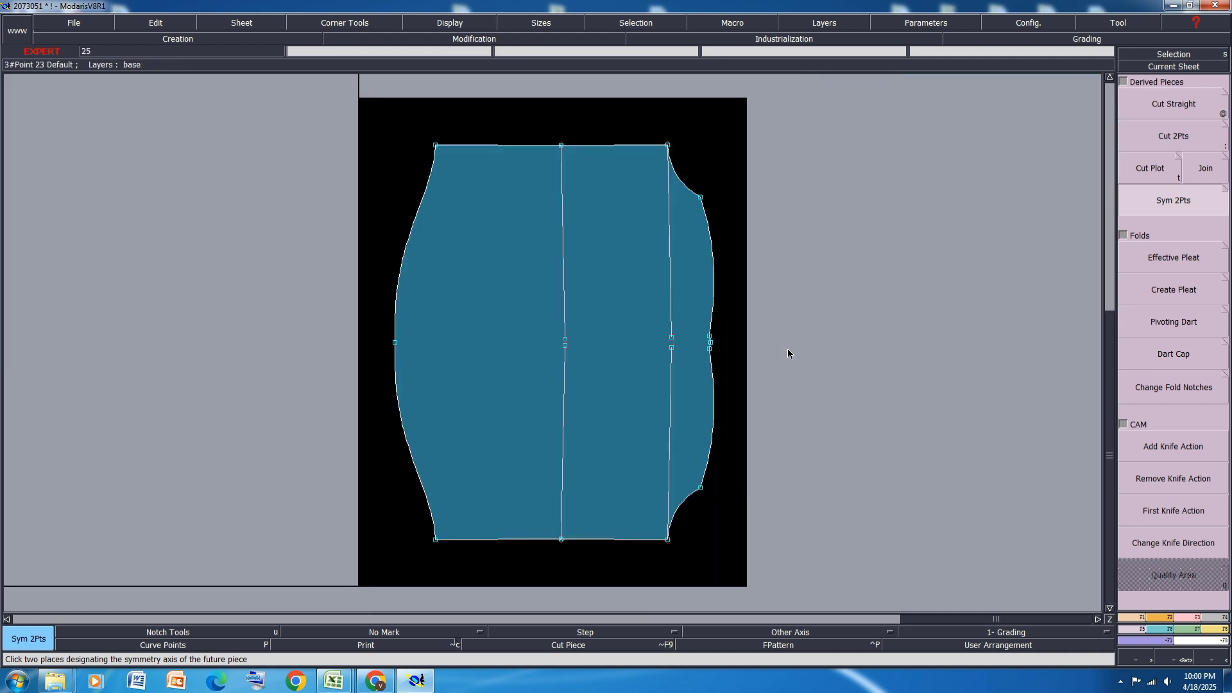
Measure from the centre-back point to the neighbouring extra point on the yoke seam, and delete the measurement and both extra points
scroll(738, 321, "up", 4)
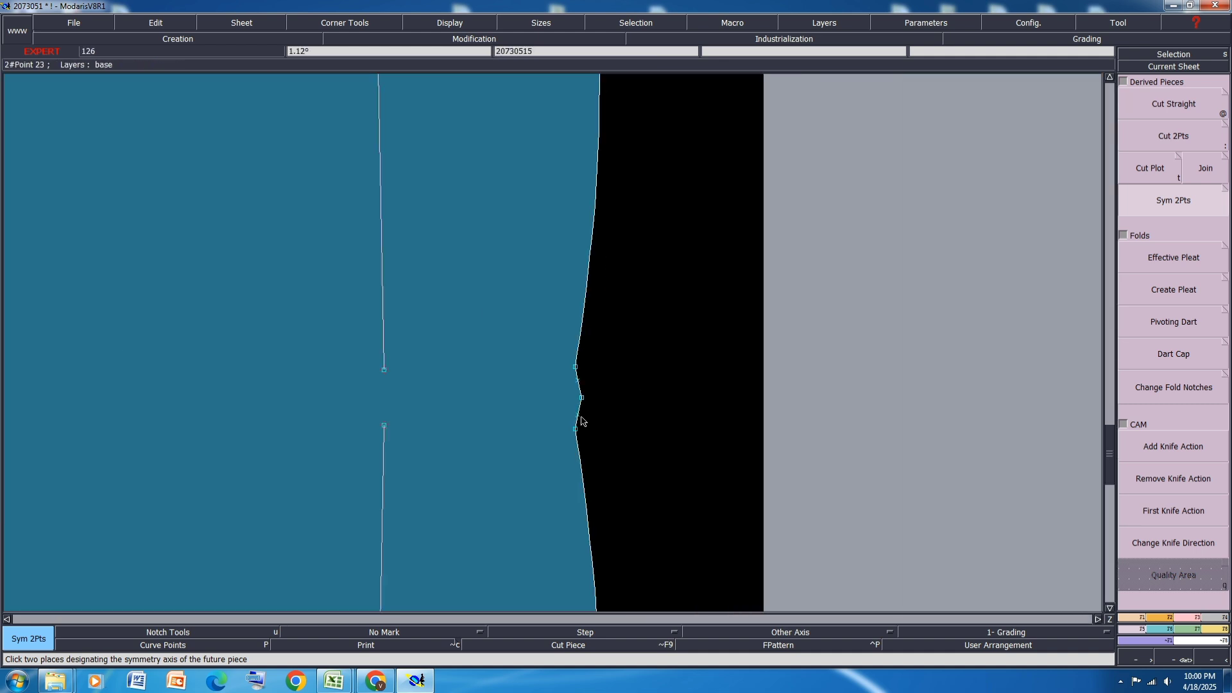
scroll(577, 427, "up", 2)
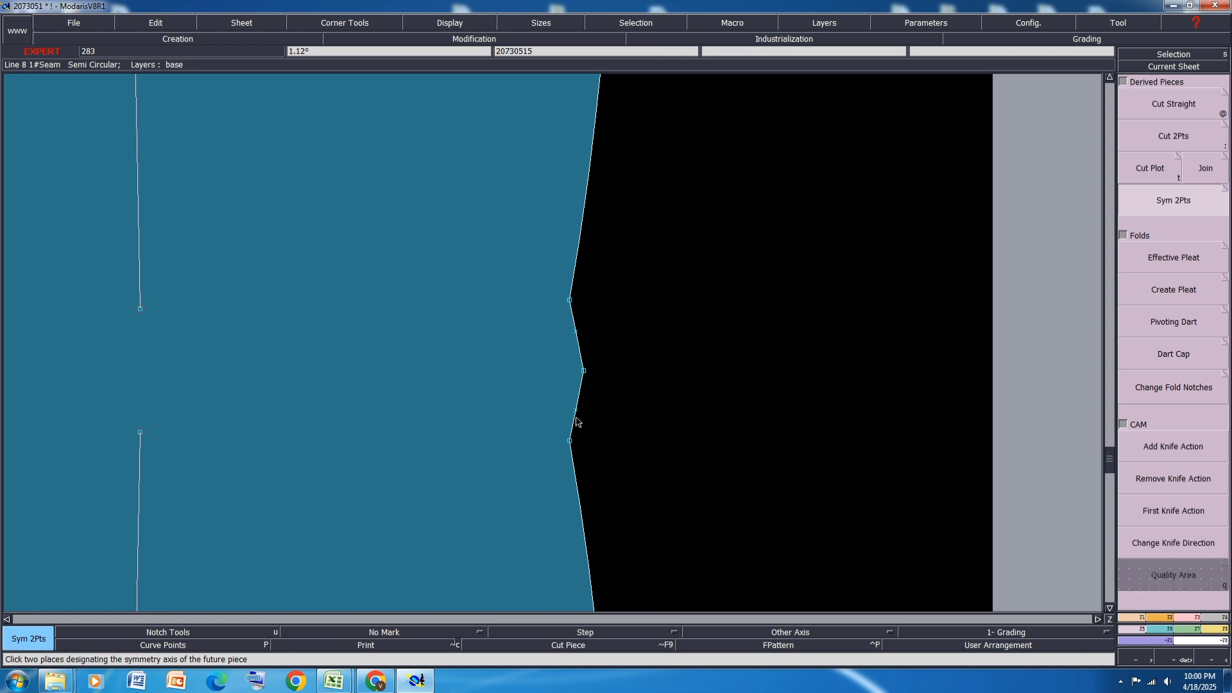
key("l")
left_click(585, 372)
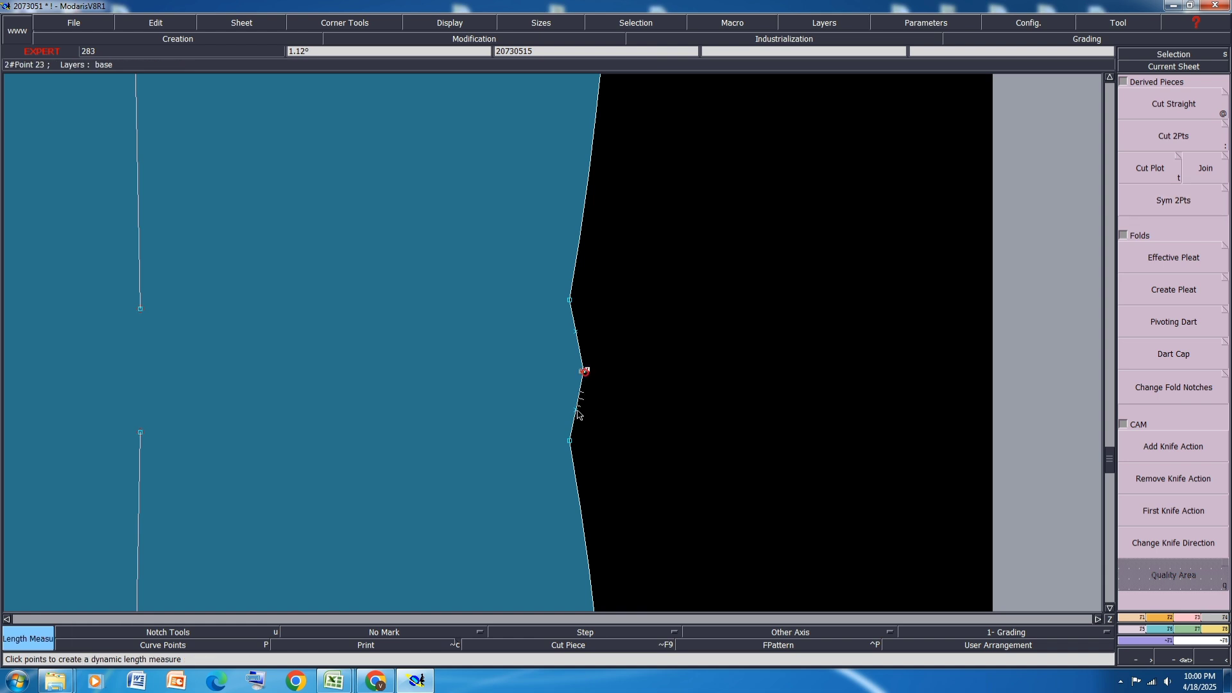
left_click(577, 414)
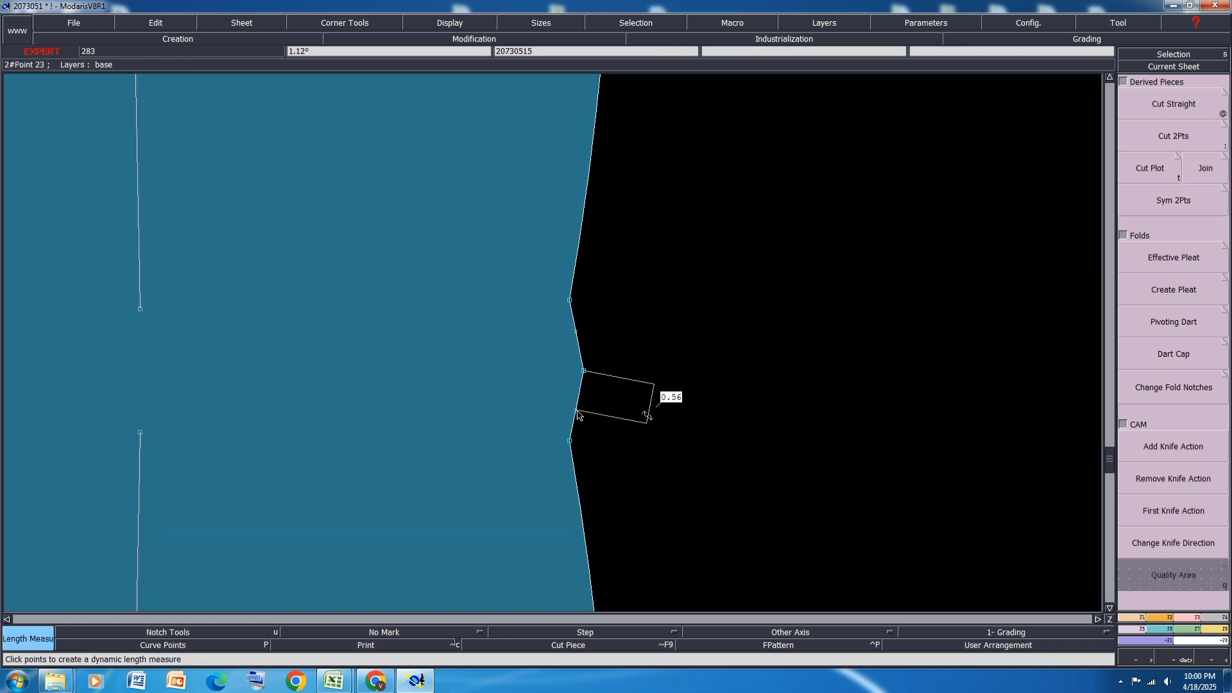
key("Delete")
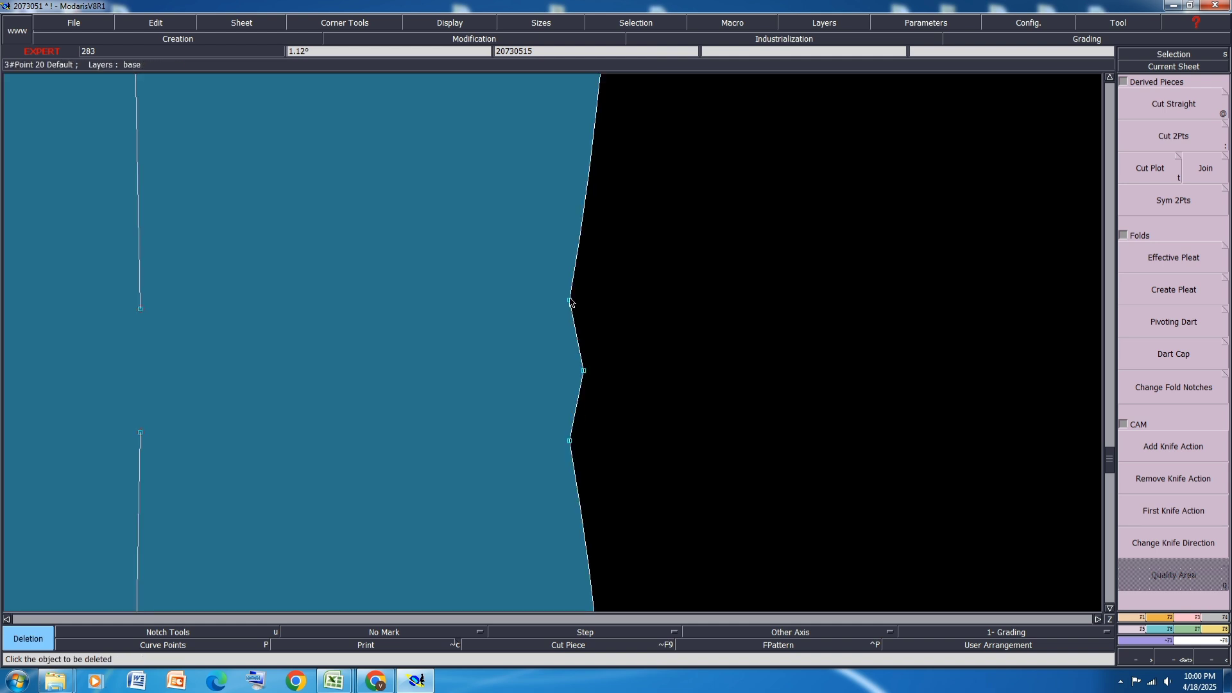
key("ctrl+s")
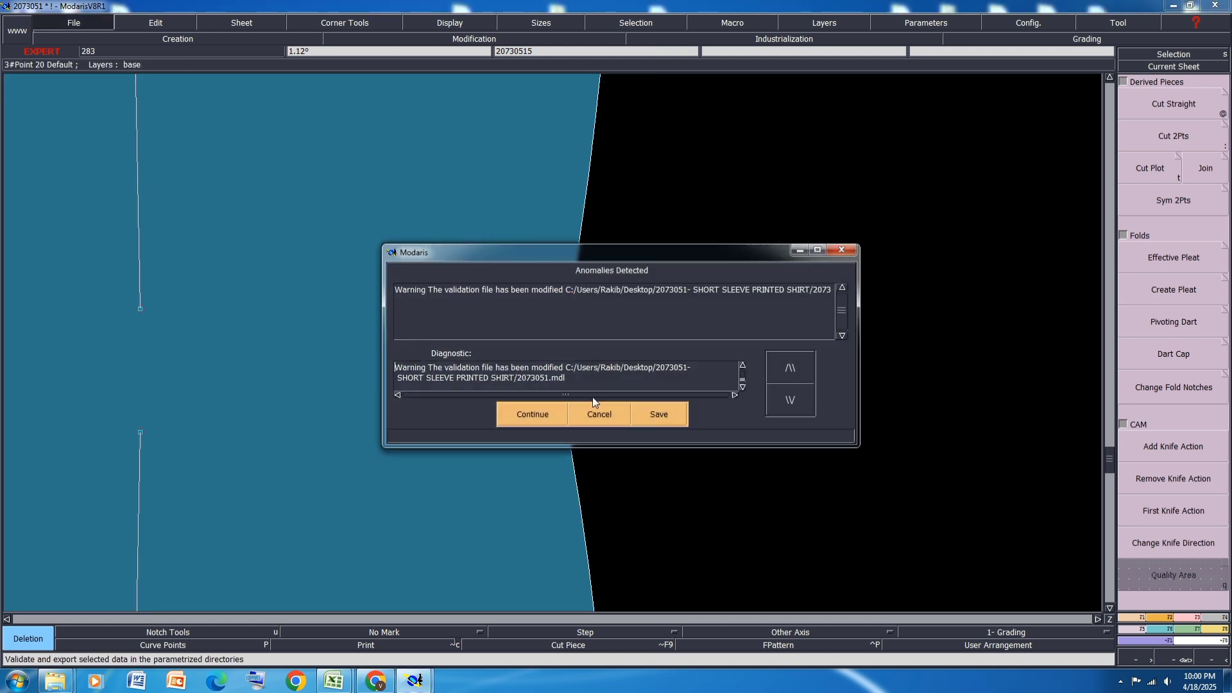
left_click(596, 420)
Add a developed point 1 cm outward from each pleat point on the mirrored back's yoke seam
key("d")
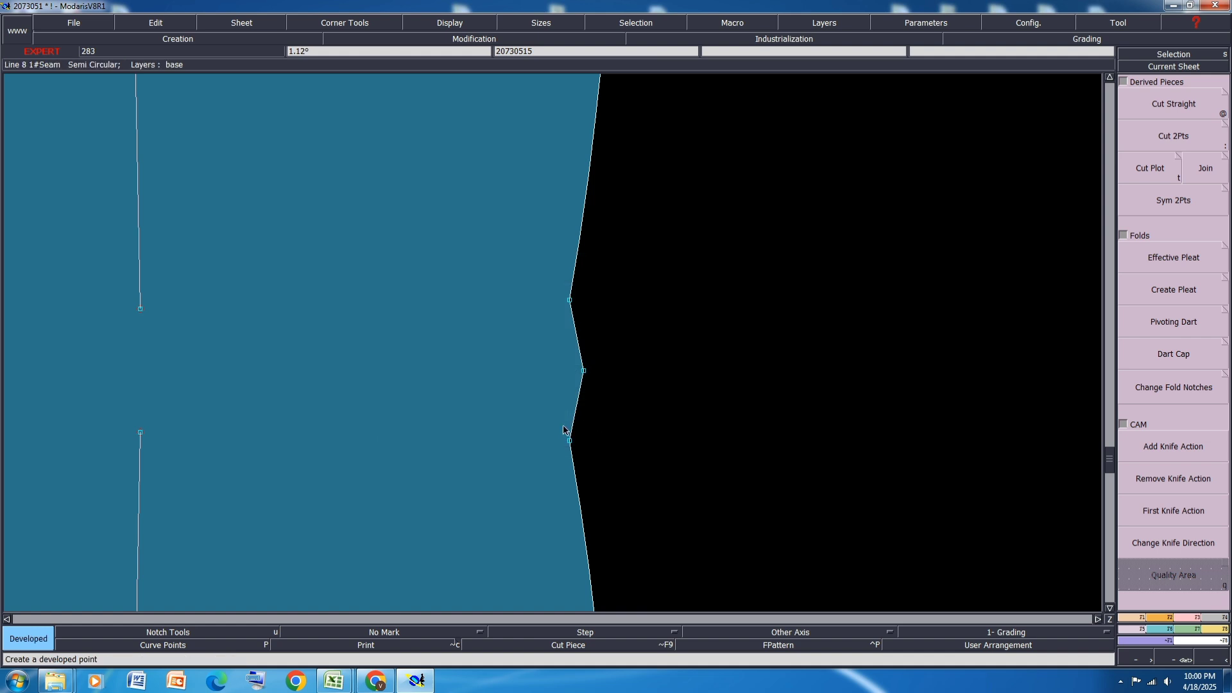
left_click(571, 301)
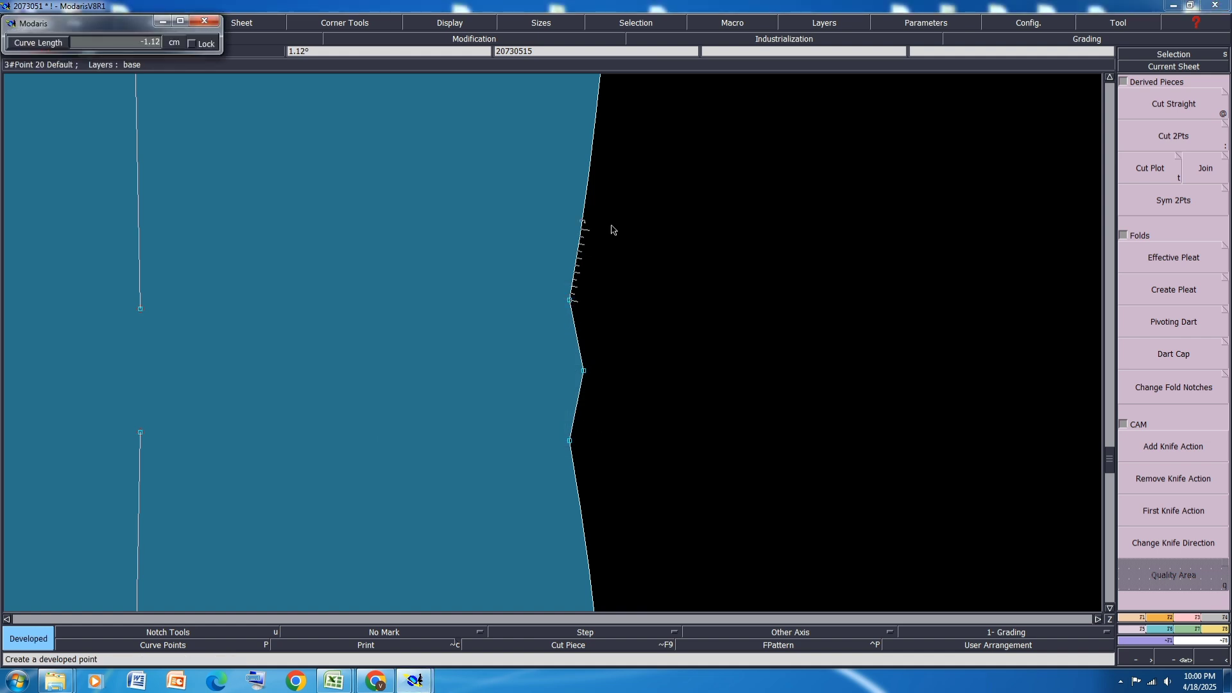
type("-")
key("Return")
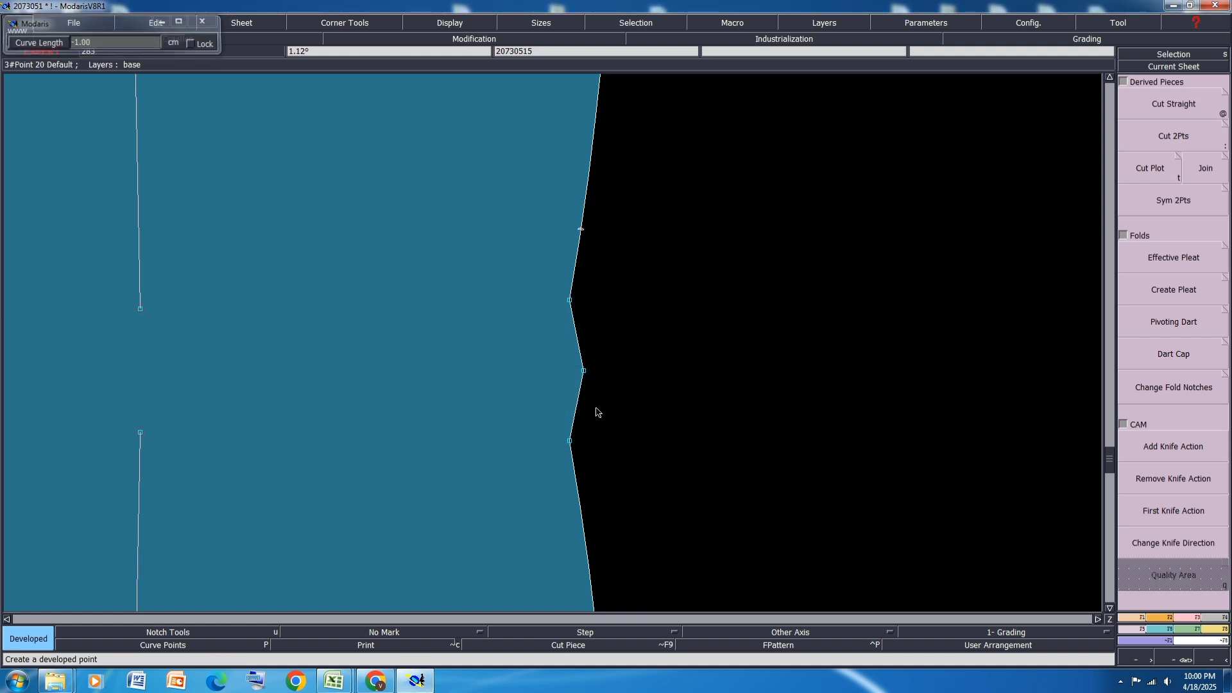
left_click(570, 443)
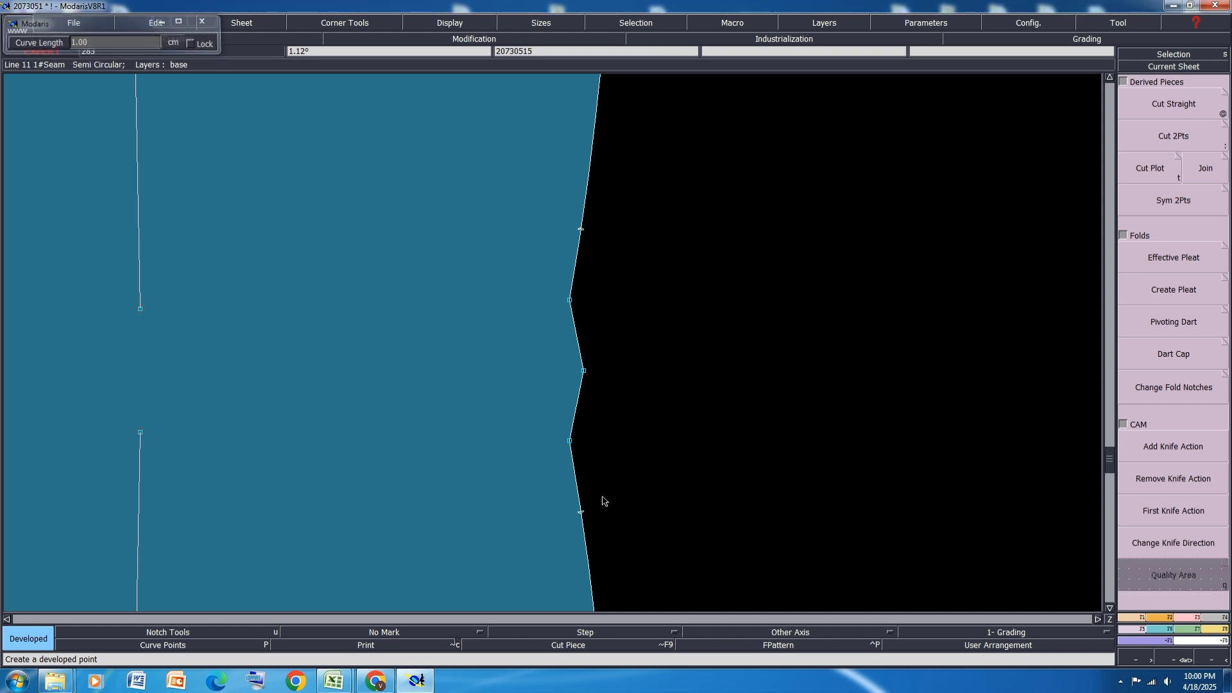
key("Return")
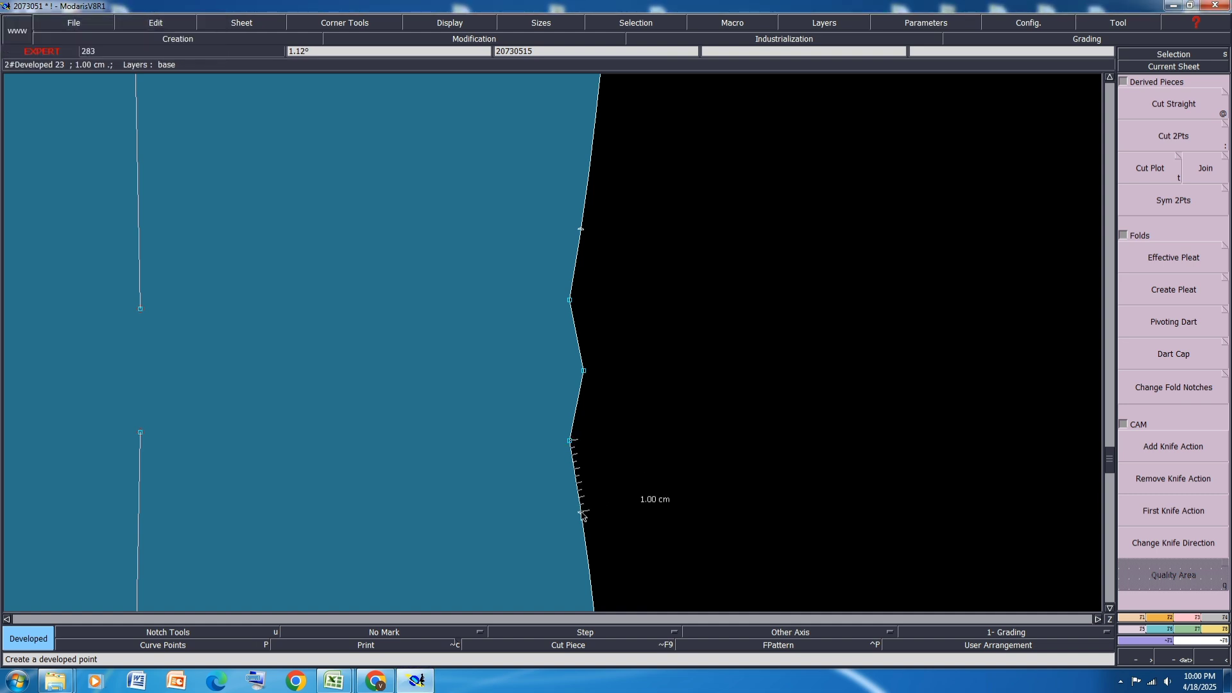
key("n")
left_click(583, 520)
key("ctrl+z")
Place notches on the centre-back point, both pleat points and both outer developed points along the yoke seam
left_click(1161, 618)
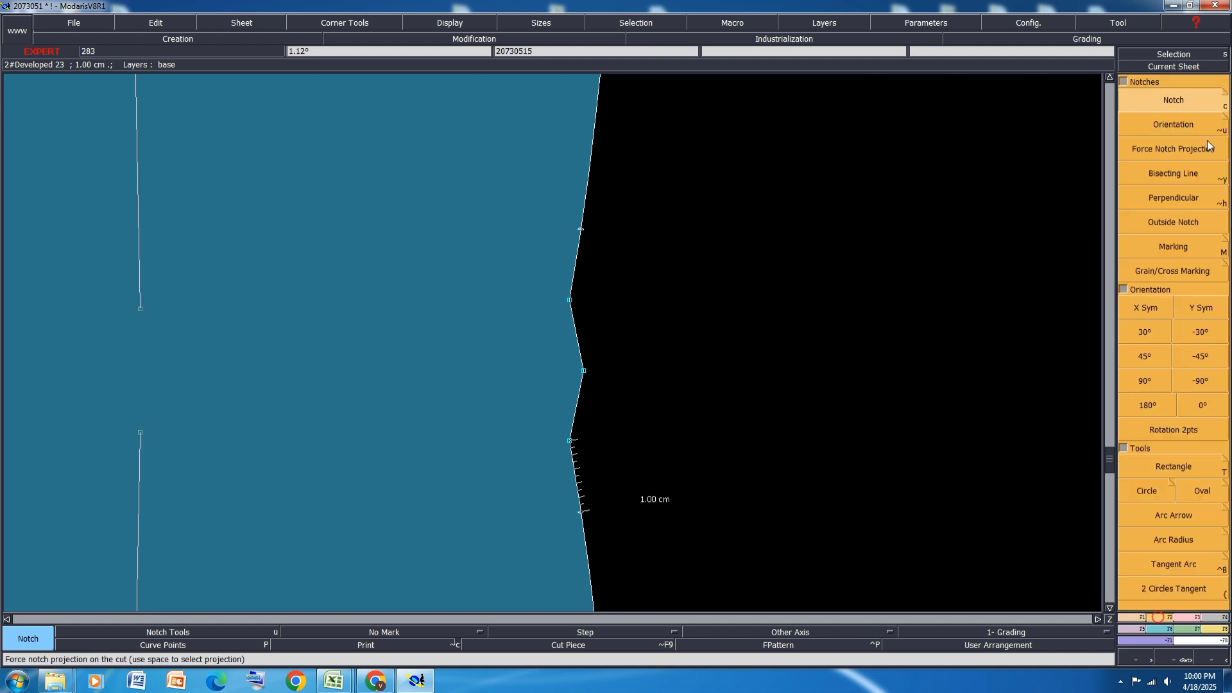
left_click(582, 513)
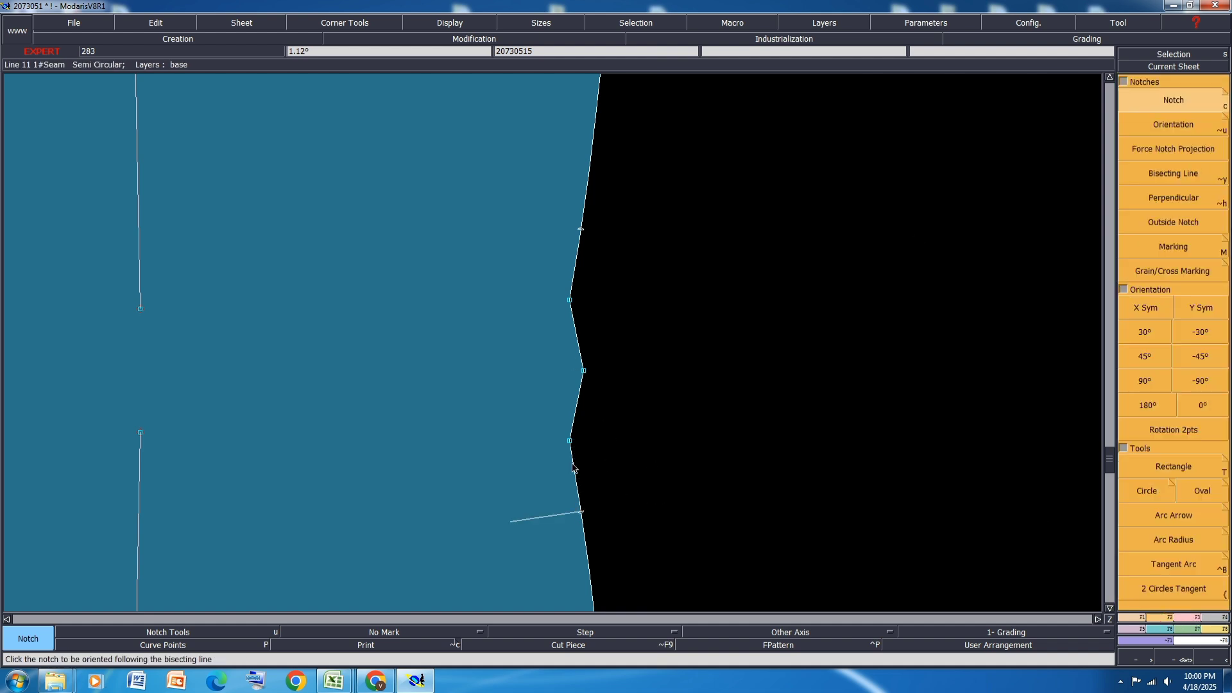
left_click(571, 442)
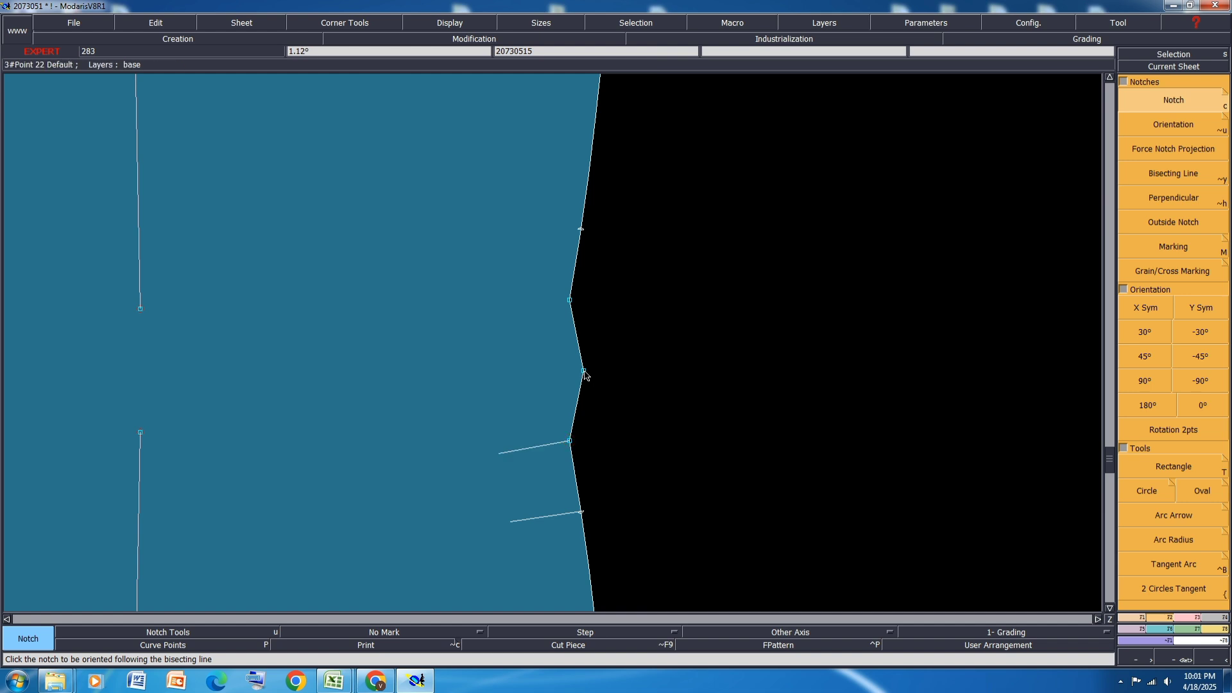
left_click(581, 230)
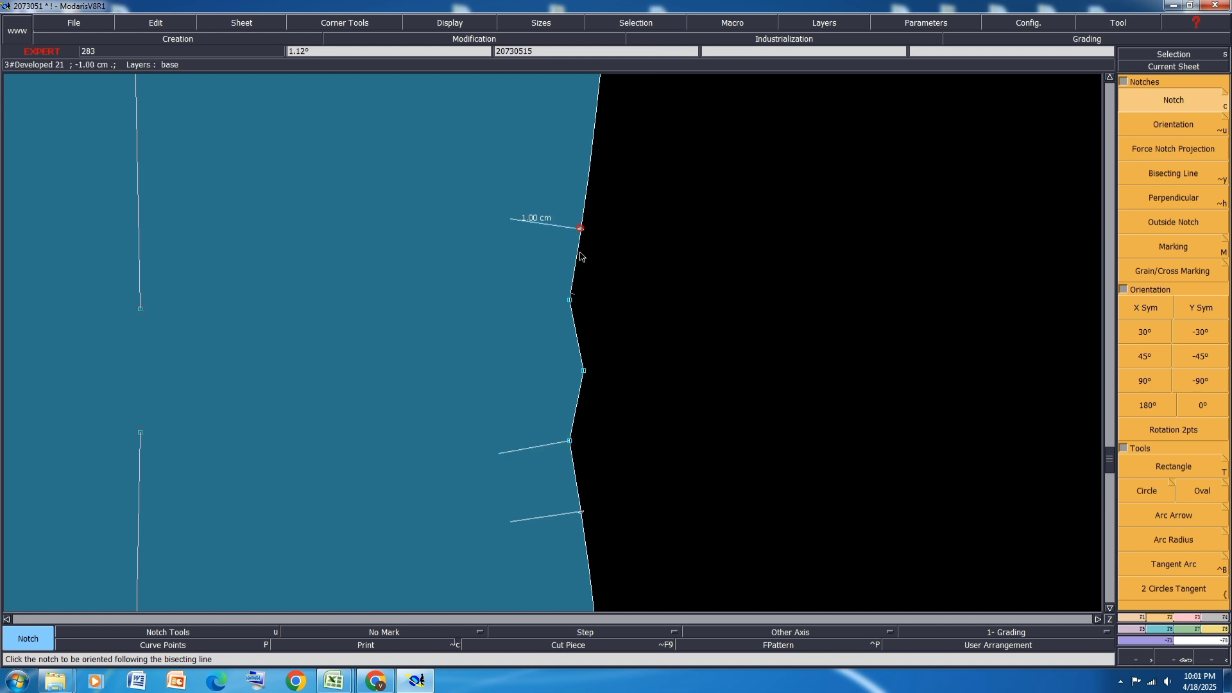
left_click(570, 300)
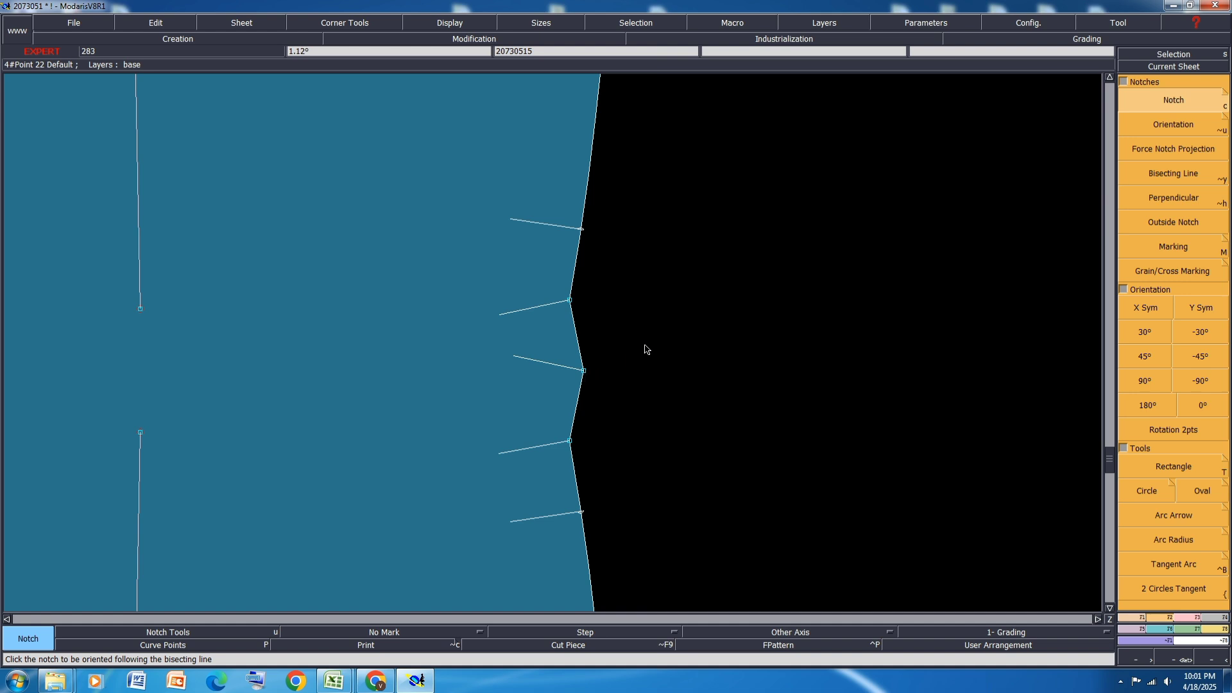
Check the back yoke pleat details in the short sleeve printed shirt specification in Excel, and return to Modaris
mouse_move(334, 681)
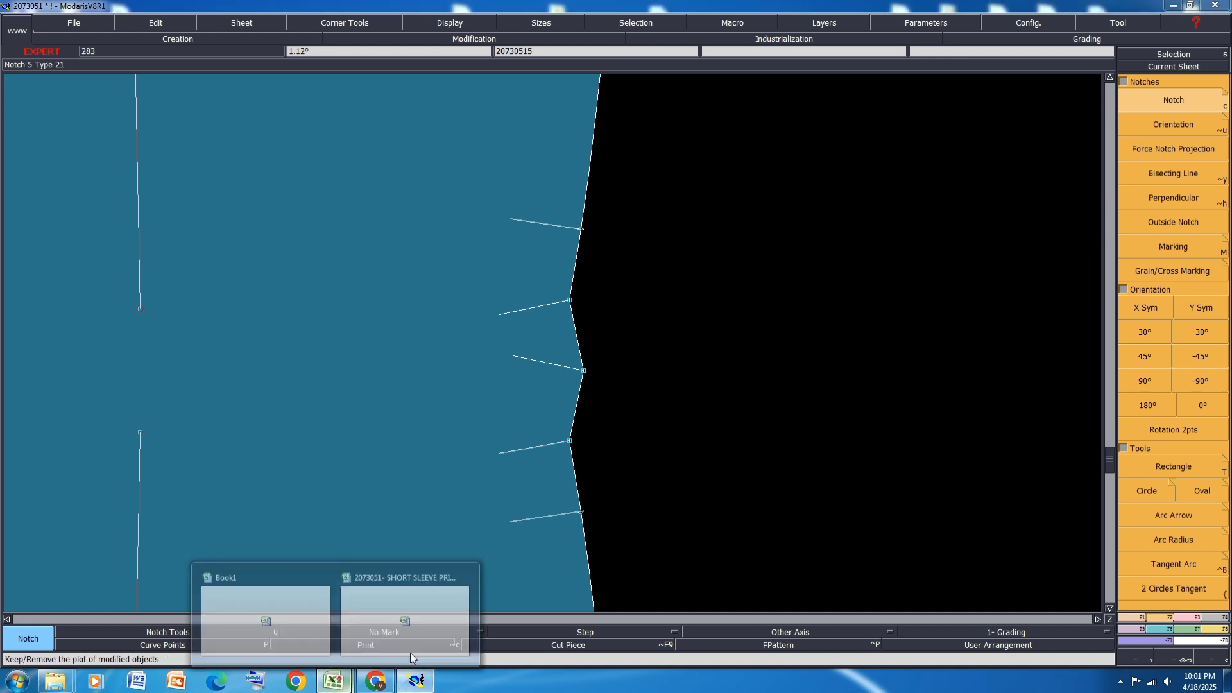
left_click(430, 620)
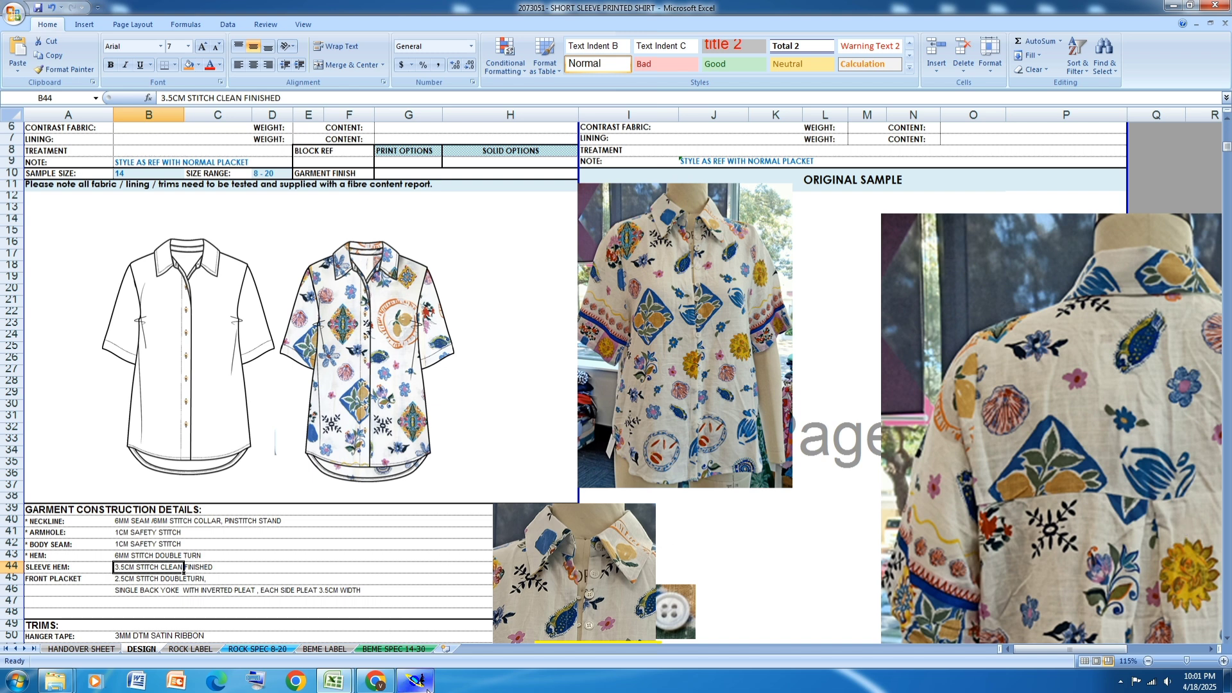
left_click(416, 680)
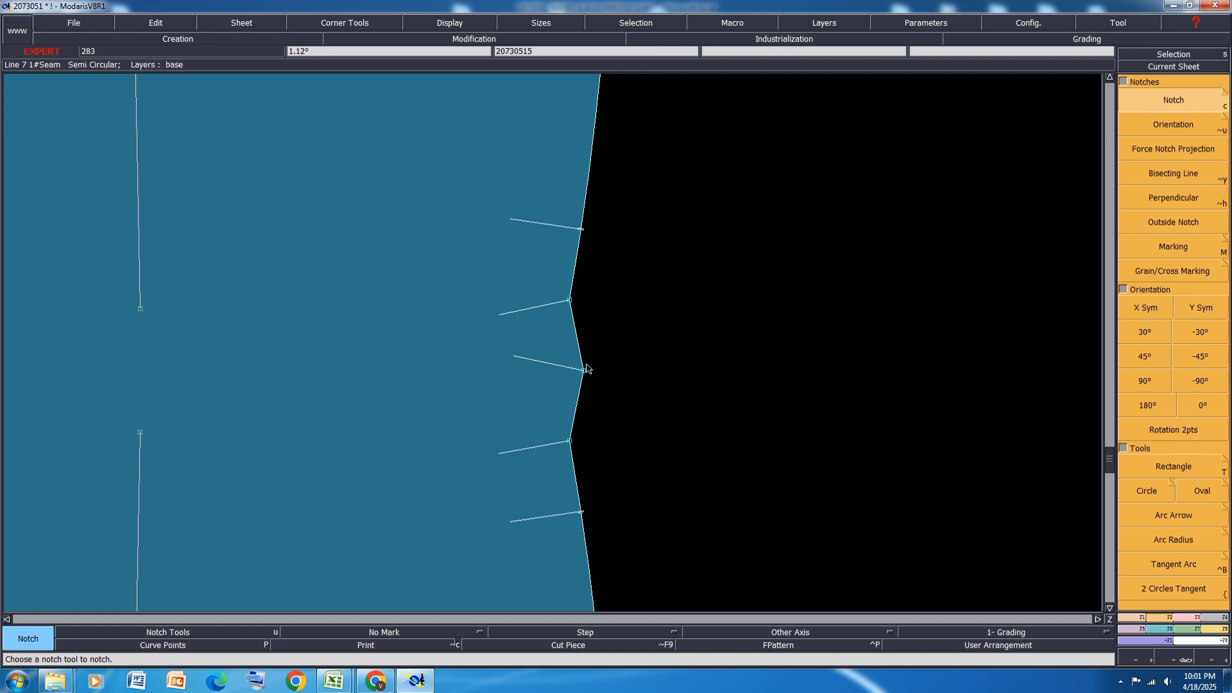
Reorient the five yoke seam notches so they lie horizontally and parallel to the centre back
scroll(585, 370, "down", 3)
key("shift+u")
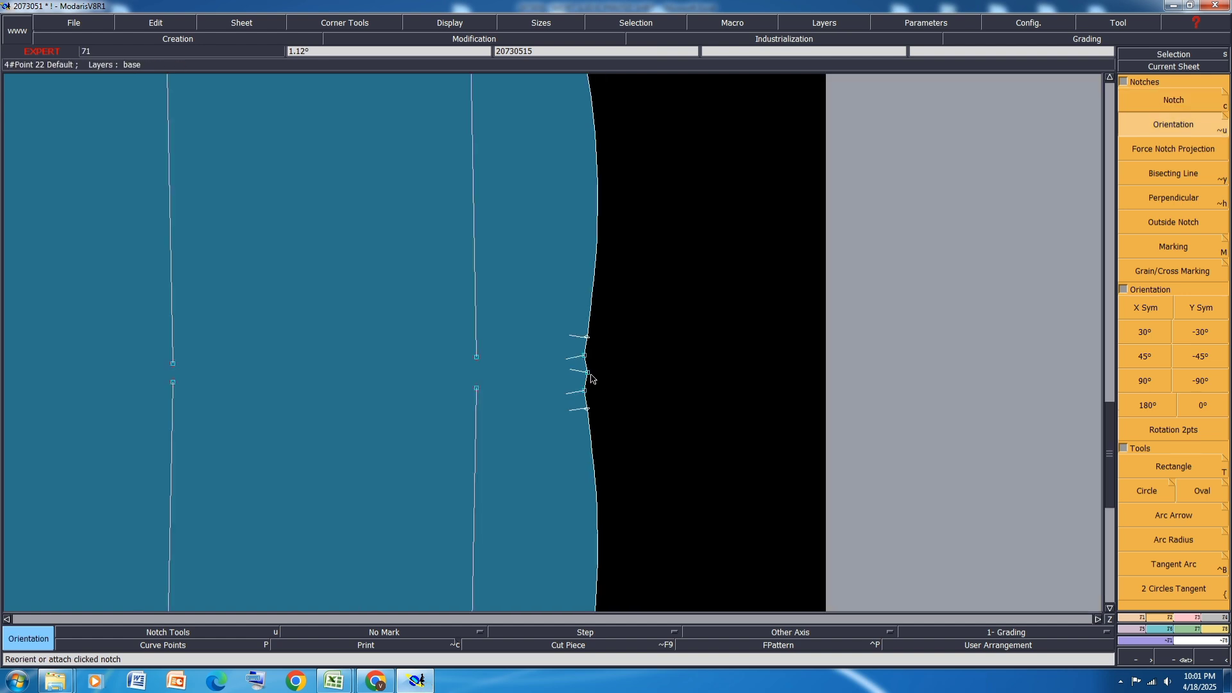
scroll(600, 383, "down", 2)
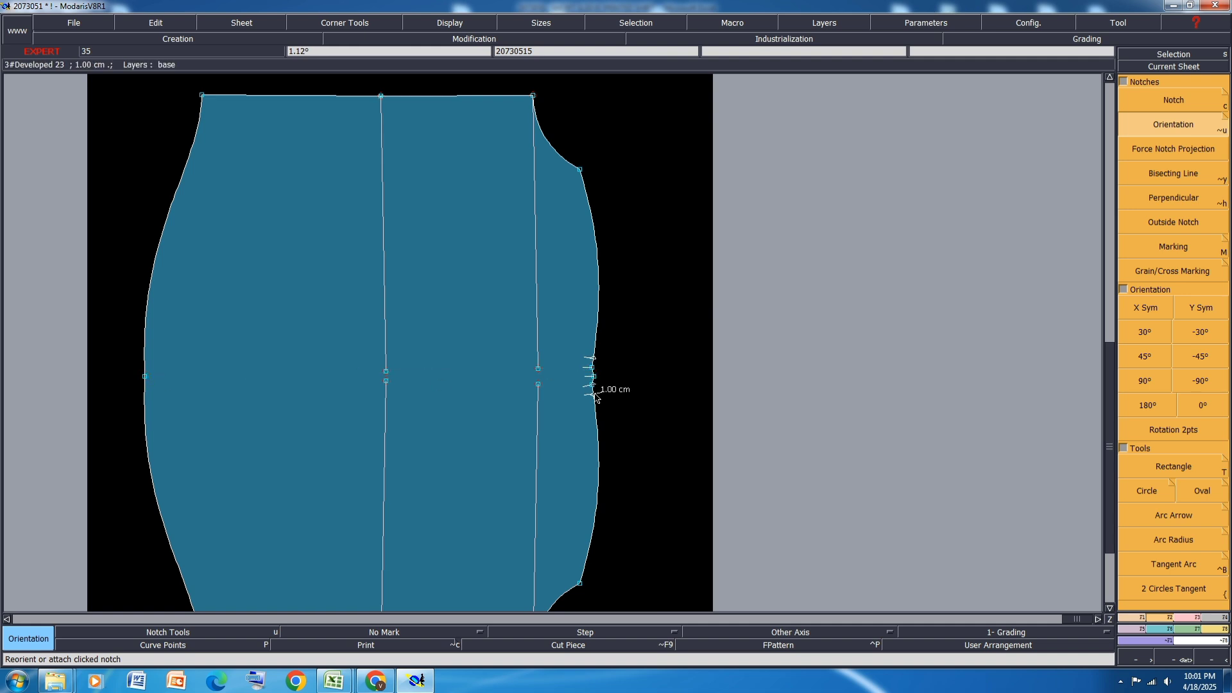
scroll(595, 398, "up", 1)
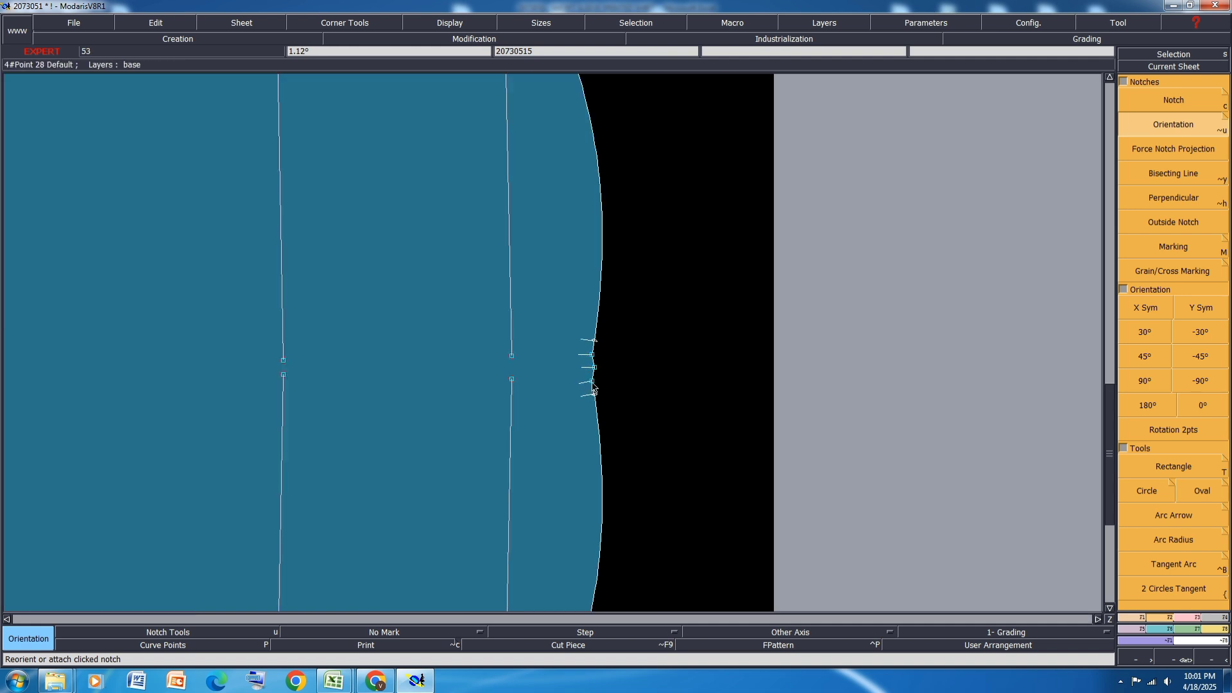
left_click(515, 381)
left_click(596, 394)
left_click(554, 394)
left_click(595, 340)
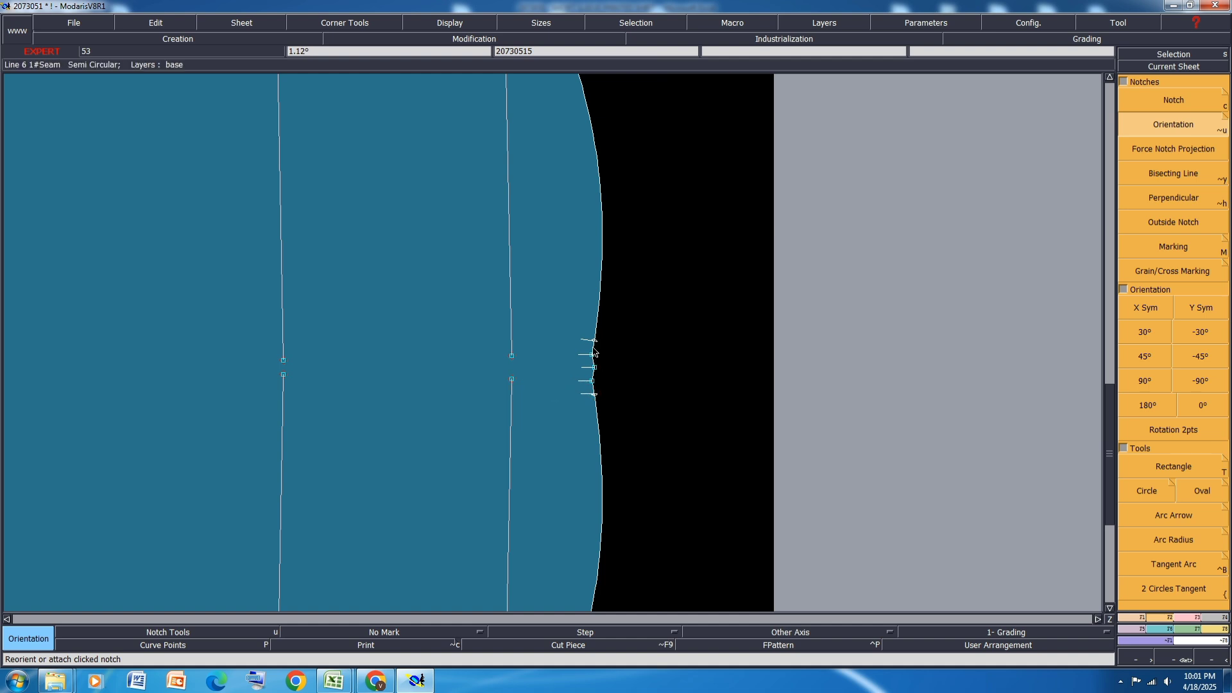
left_click(562, 345)
scroll(644, 349, "down", 2)
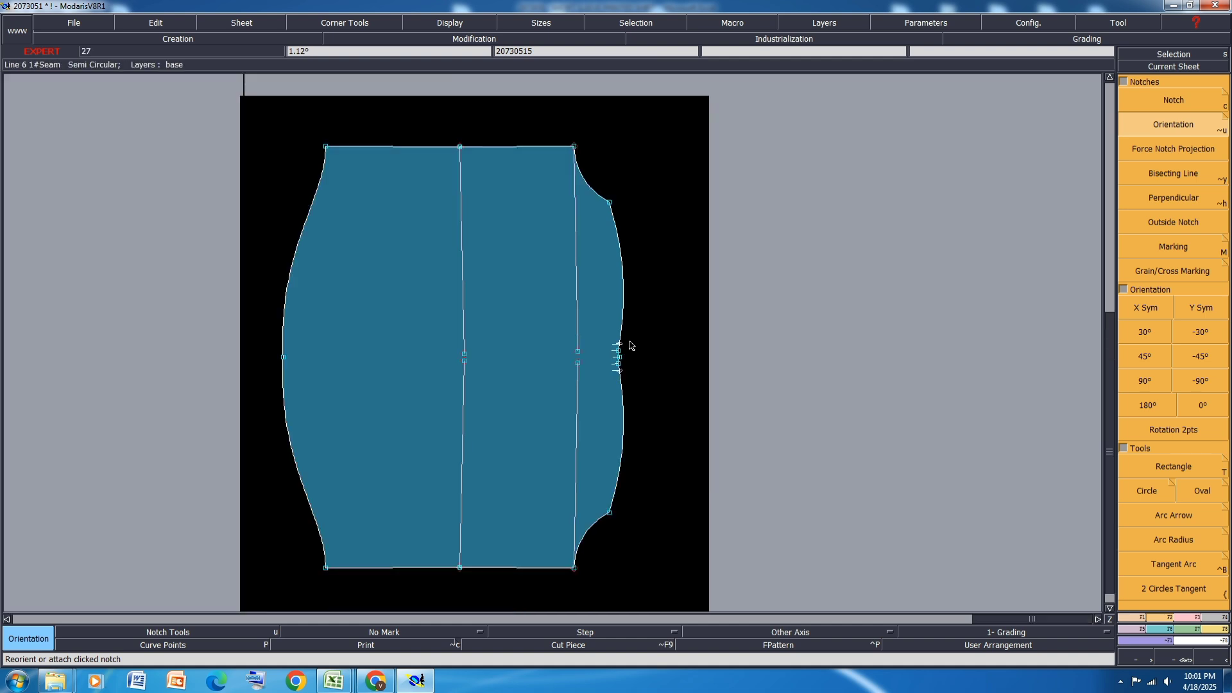
Insert the outer developed points into the mirrored back's yoke seam curve with Insert Point
scroll(627, 349, "up", 3)
key("i")
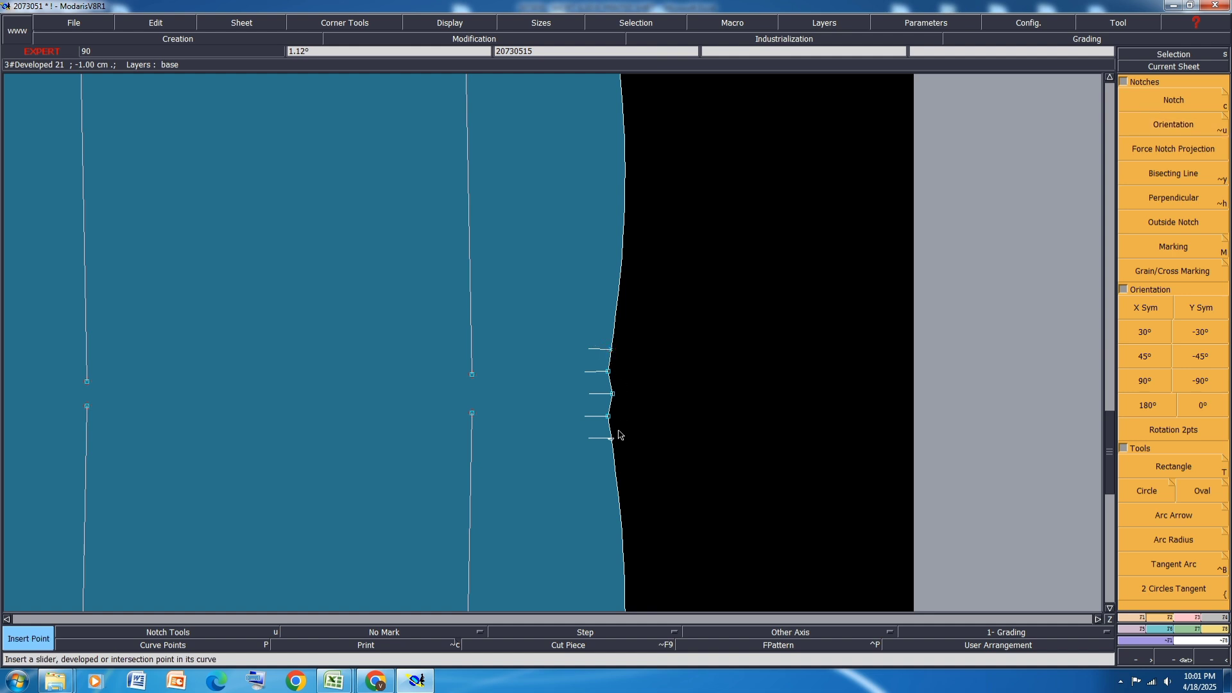
scroll(789, 380, "down", 1)
scroll(796, 382, "down", 2)
scroll(463, 373, "up", 3)
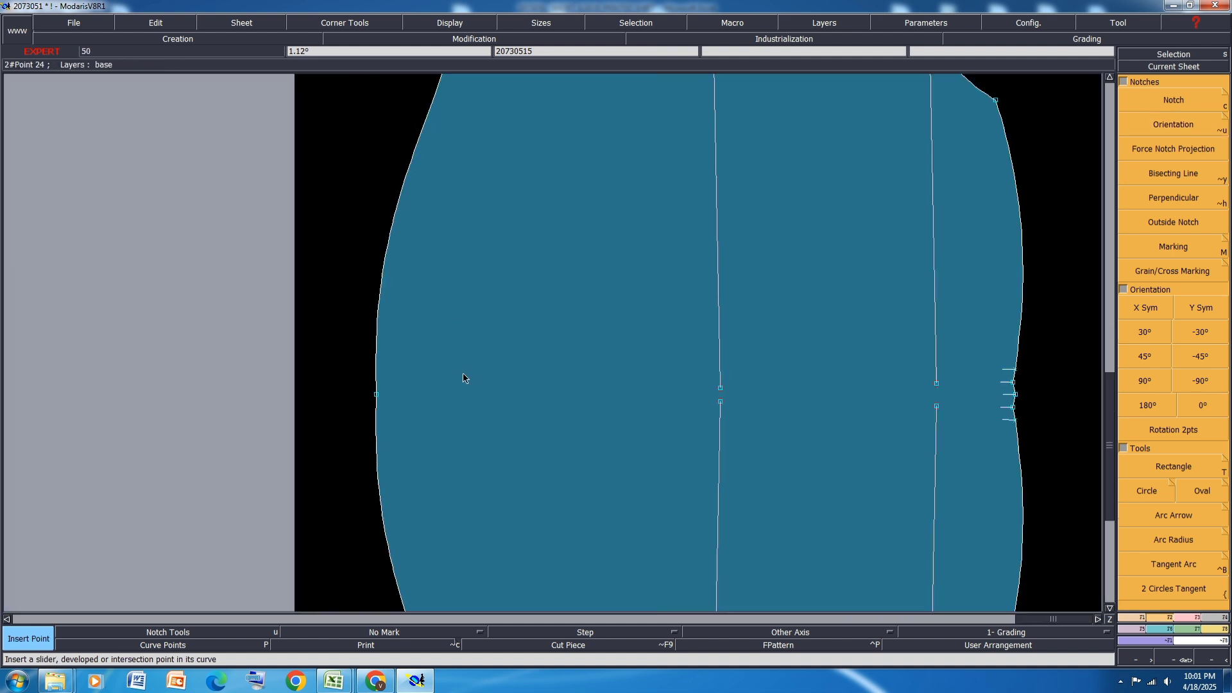
scroll(340, 385, "down", 2)
scroll(325, 392, "down", 2)
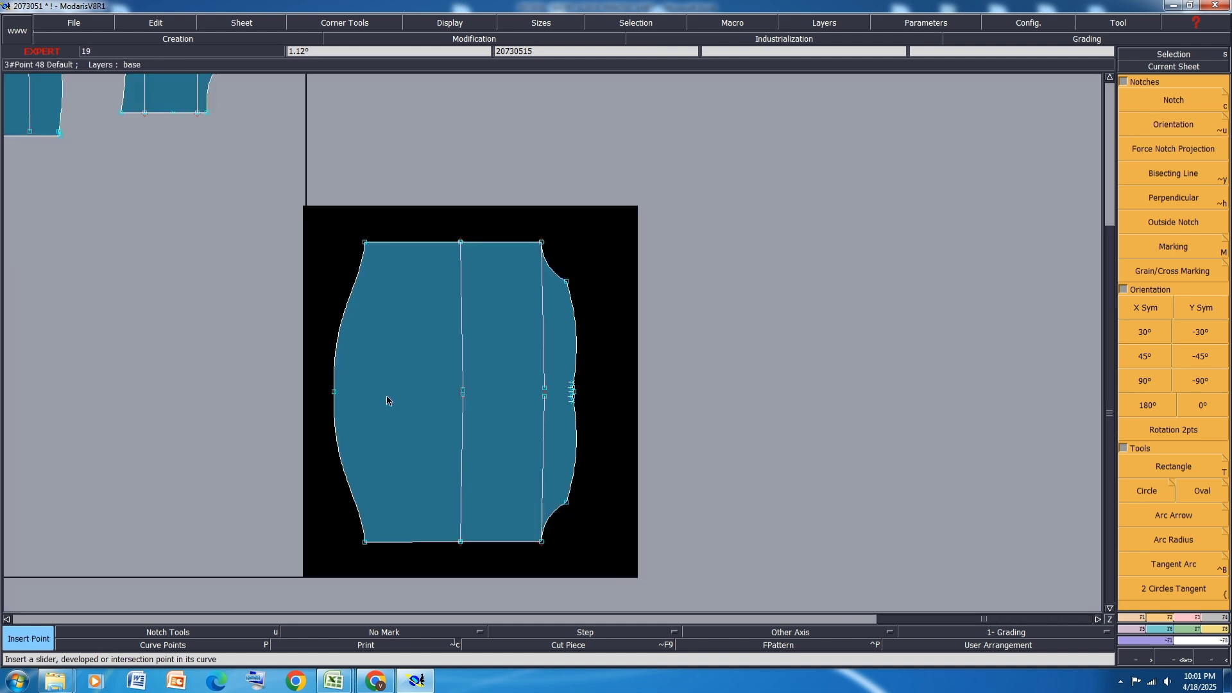
Check the mirrored back's grading in all sizes, return to the base size display and rearrange the sheets
key("F9")
key("F11")
key("F10")
key("F11")
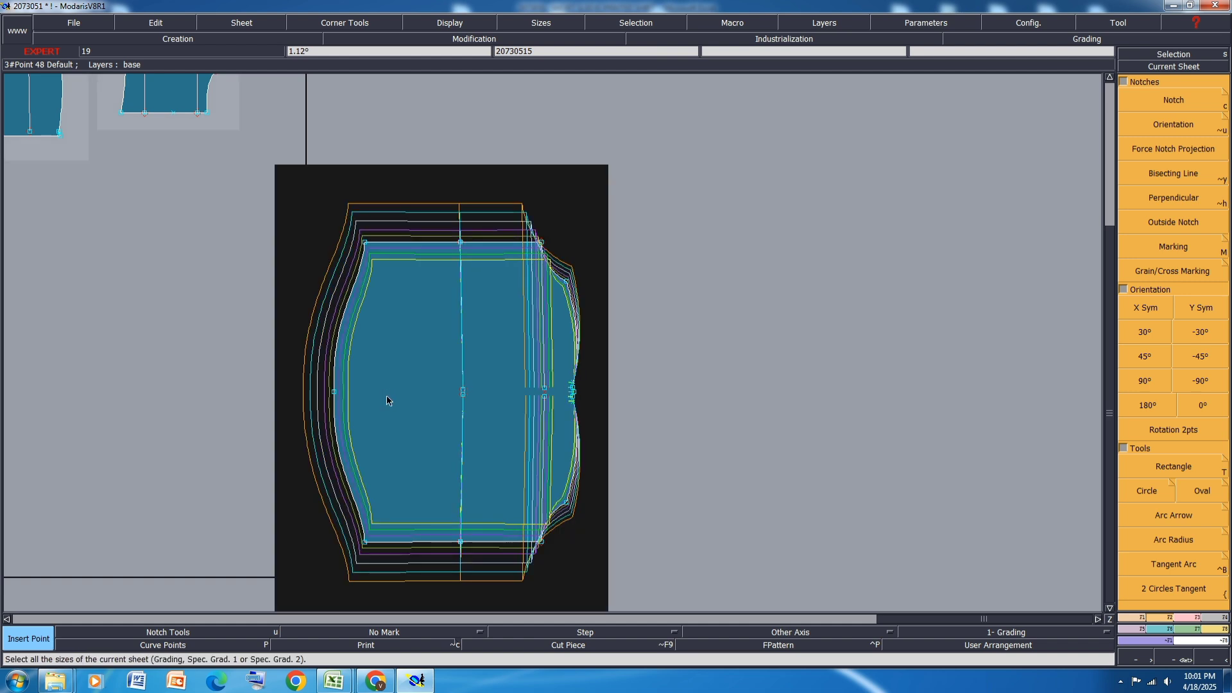
key("F10")
key("F11")
key("F9")
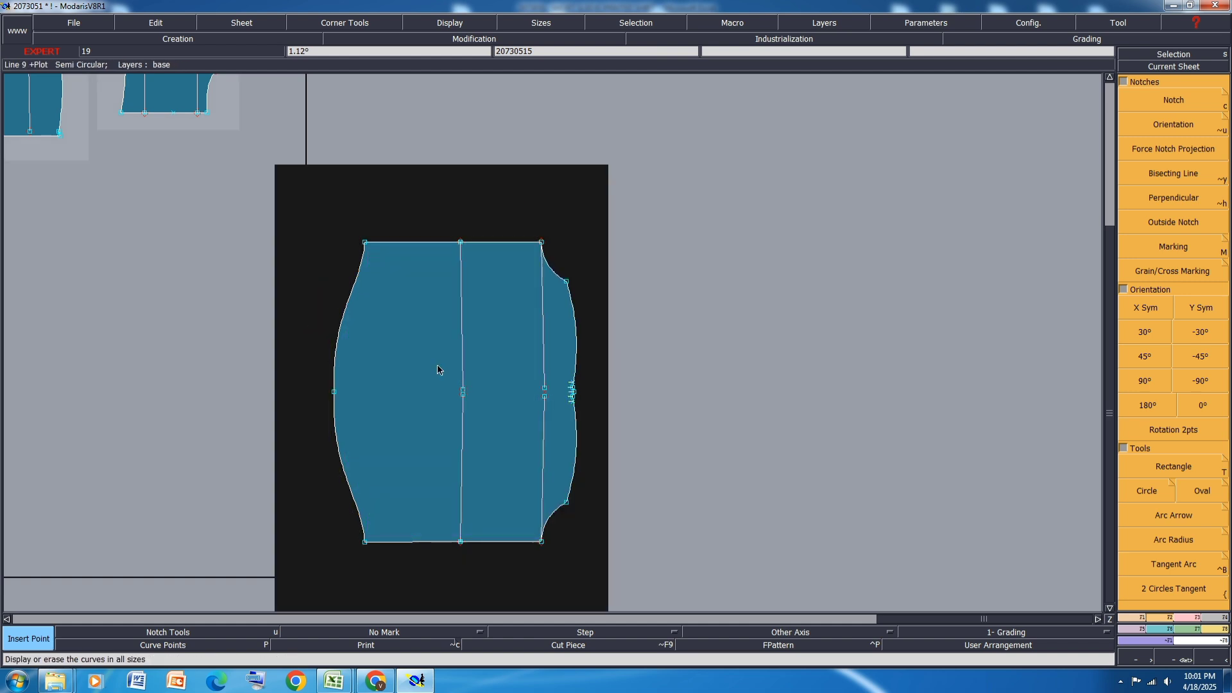
key("8")
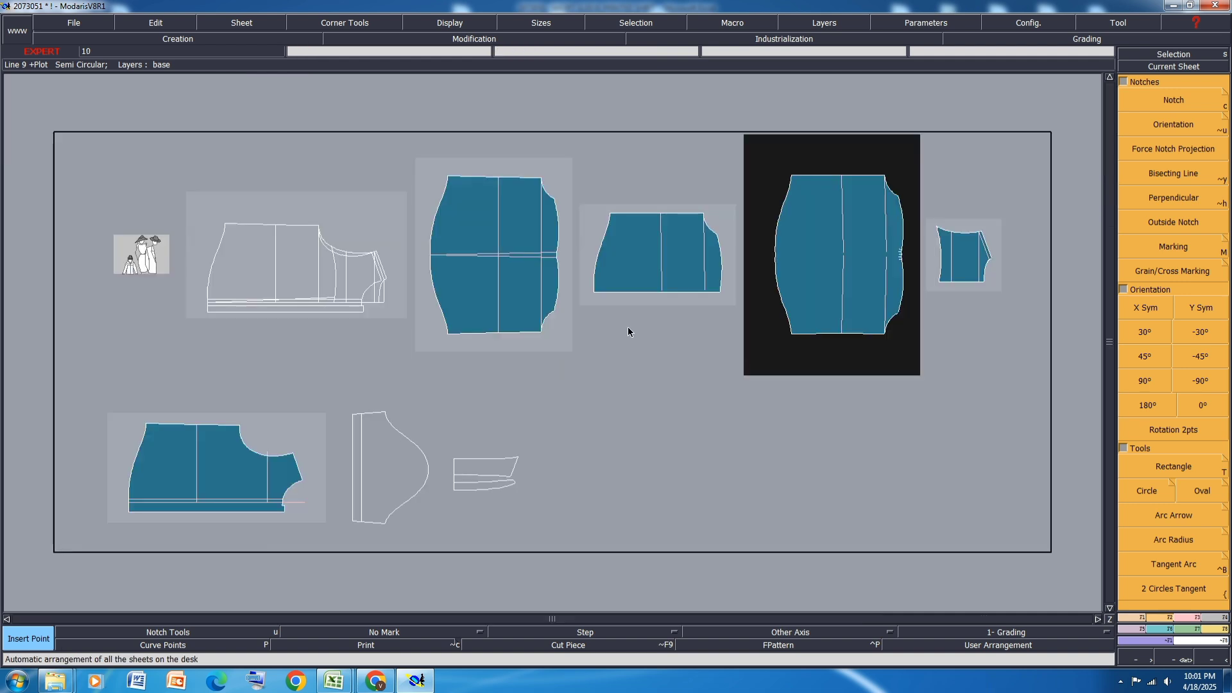
Delete the half back sheet and the superseded full back sheet, keeping the mirrored back with the yoke seam notches
left_click(645, 279)
key("Delete")
left_click(644, 275)
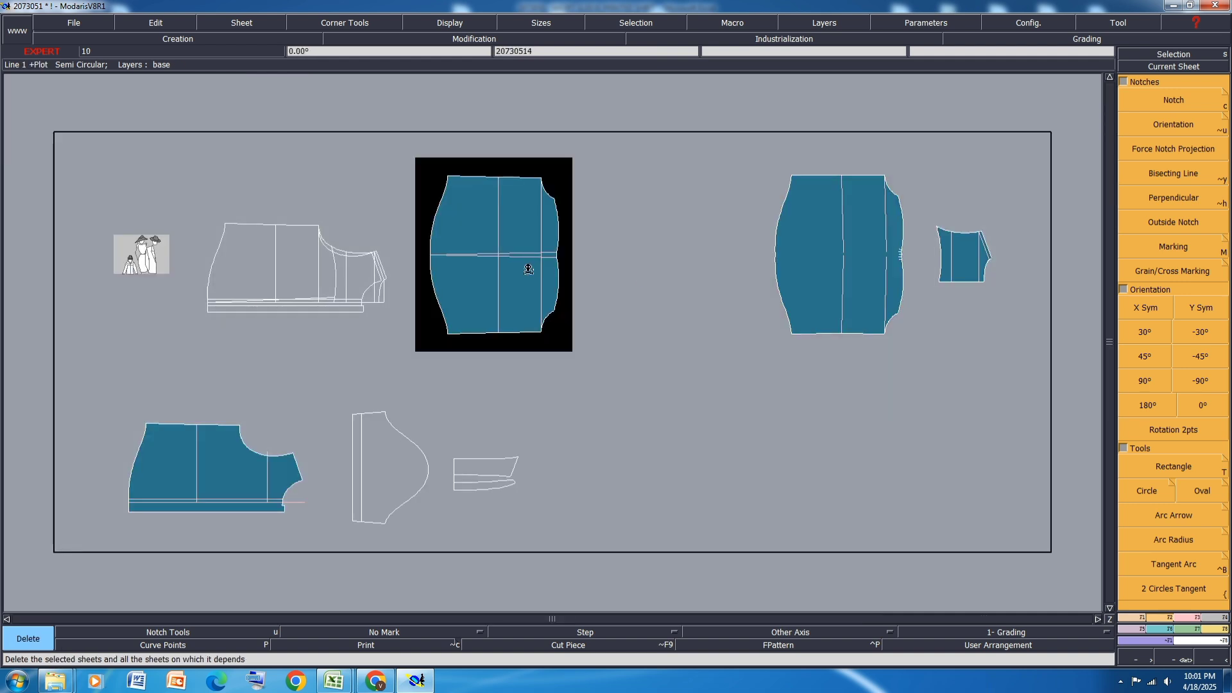
left_click(521, 268)
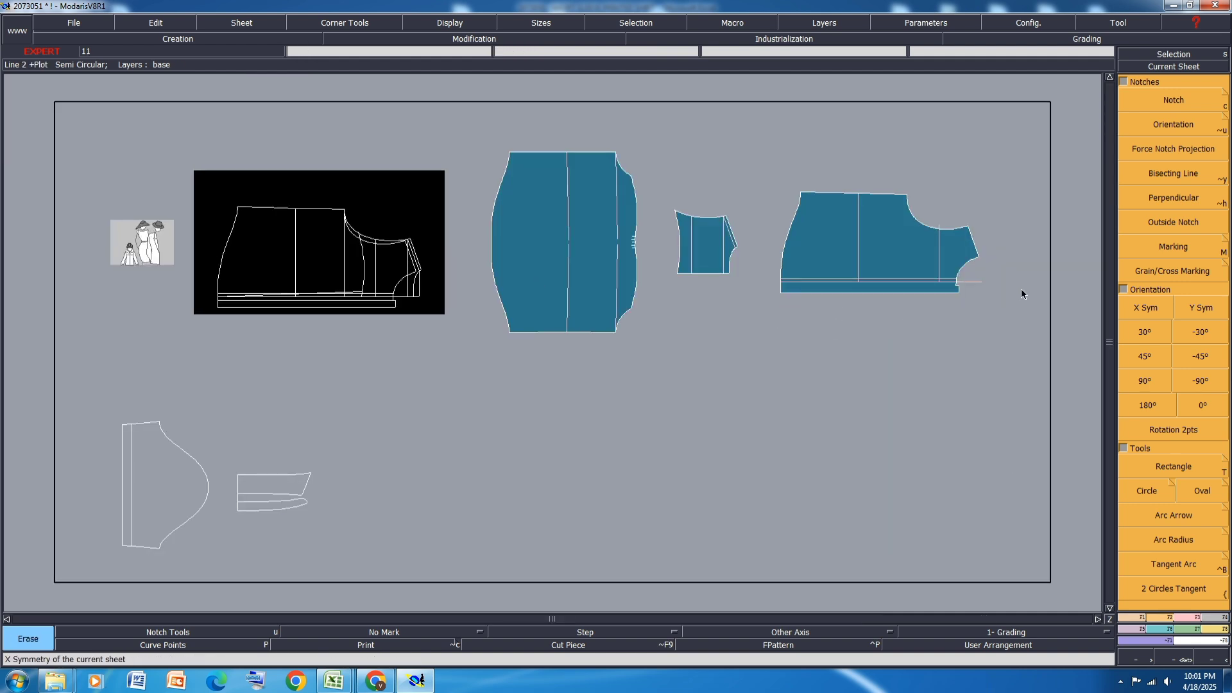
Mirror the whole half back yoke about its centre back line with Sym 2Pts and rearrange the sheets
scroll(1006, 269, "up", 2)
scroll(256, 195, "up", 1)
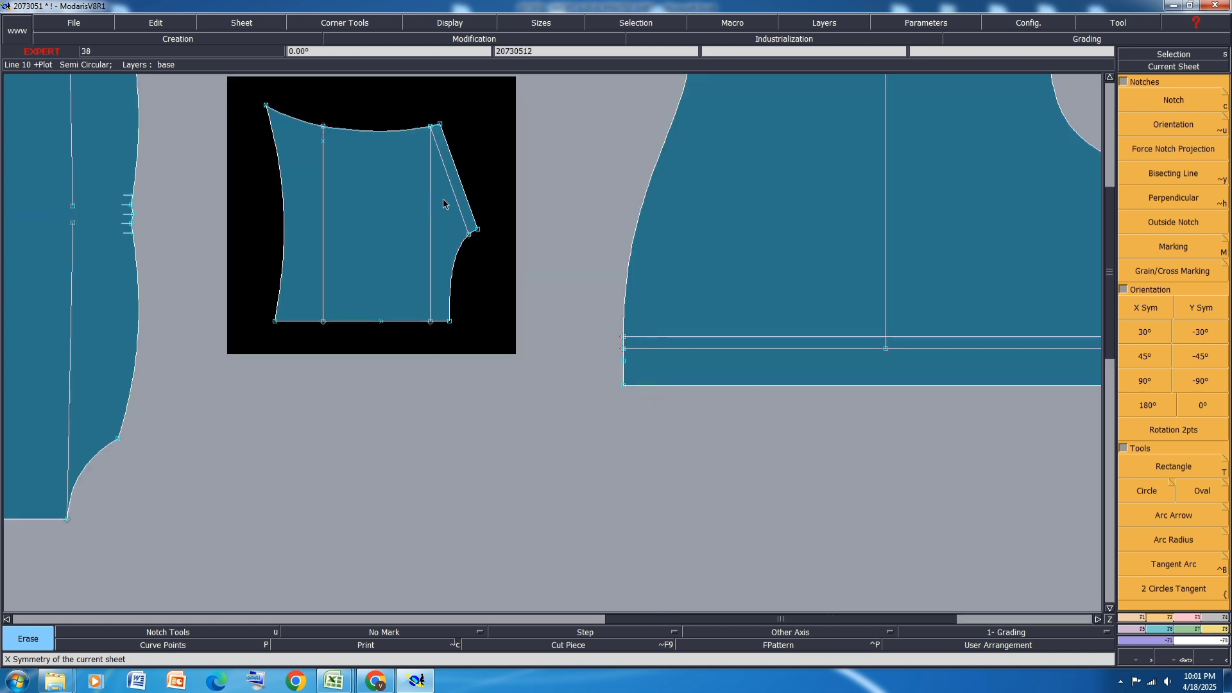
left_click_drag(504, 96, 256, 356)
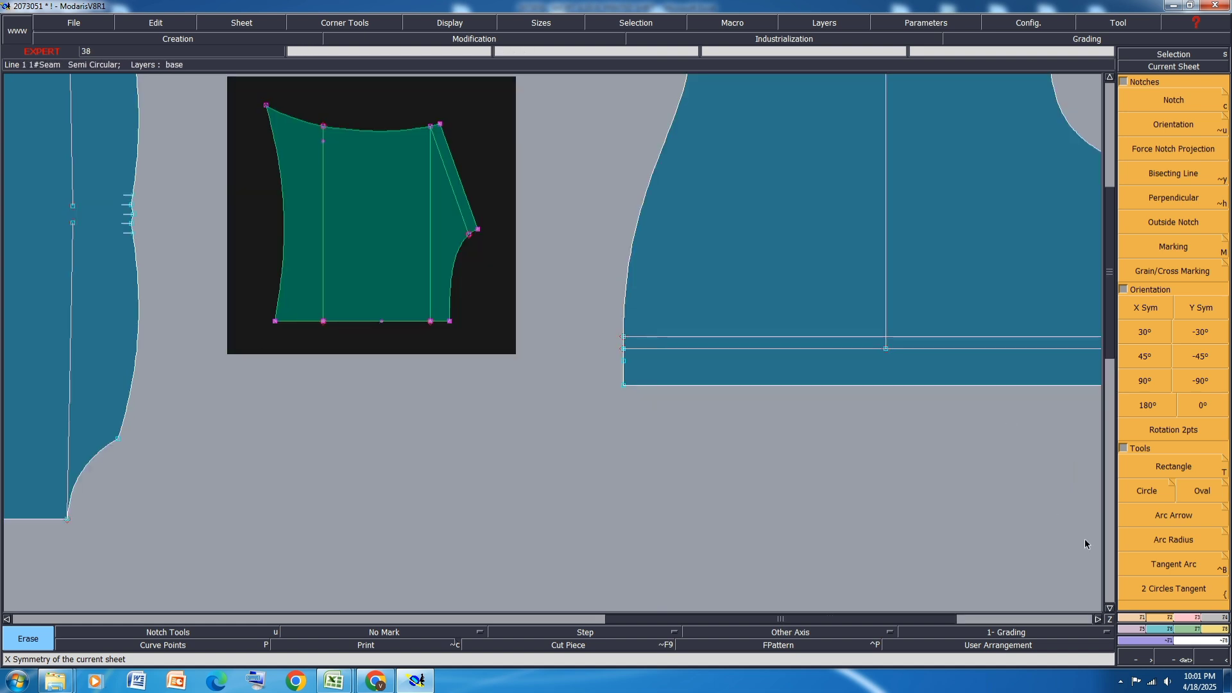
key("F4")
left_click(1180, 201)
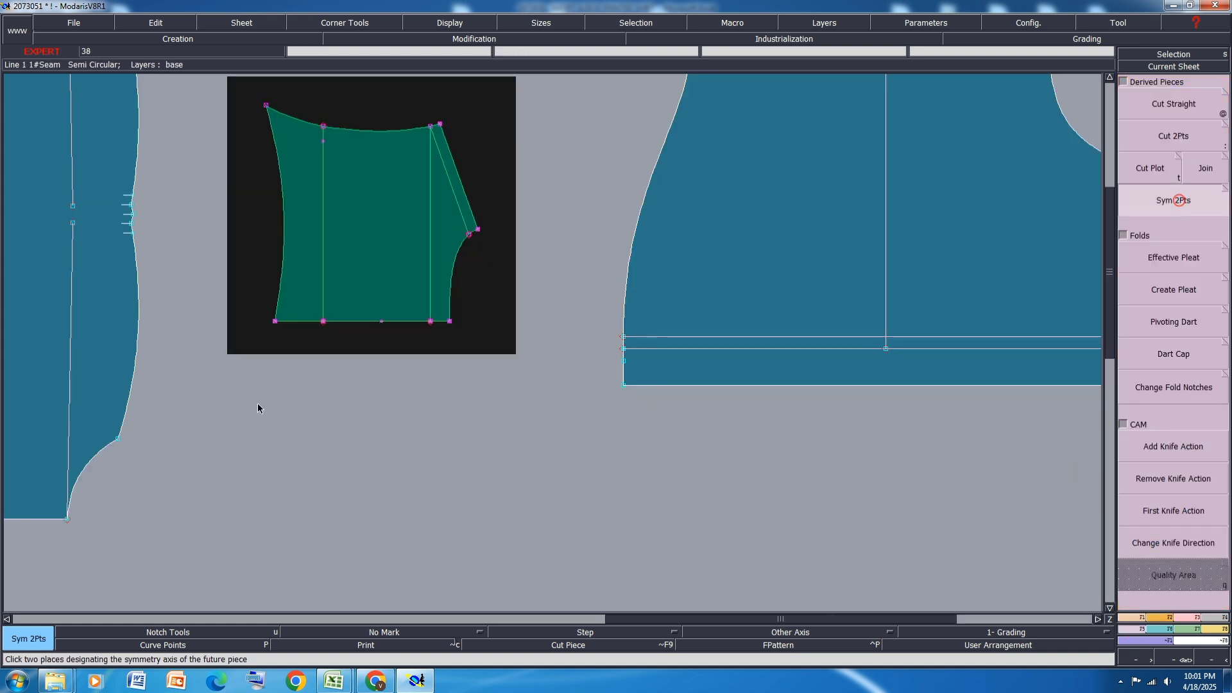
left_click(275, 321)
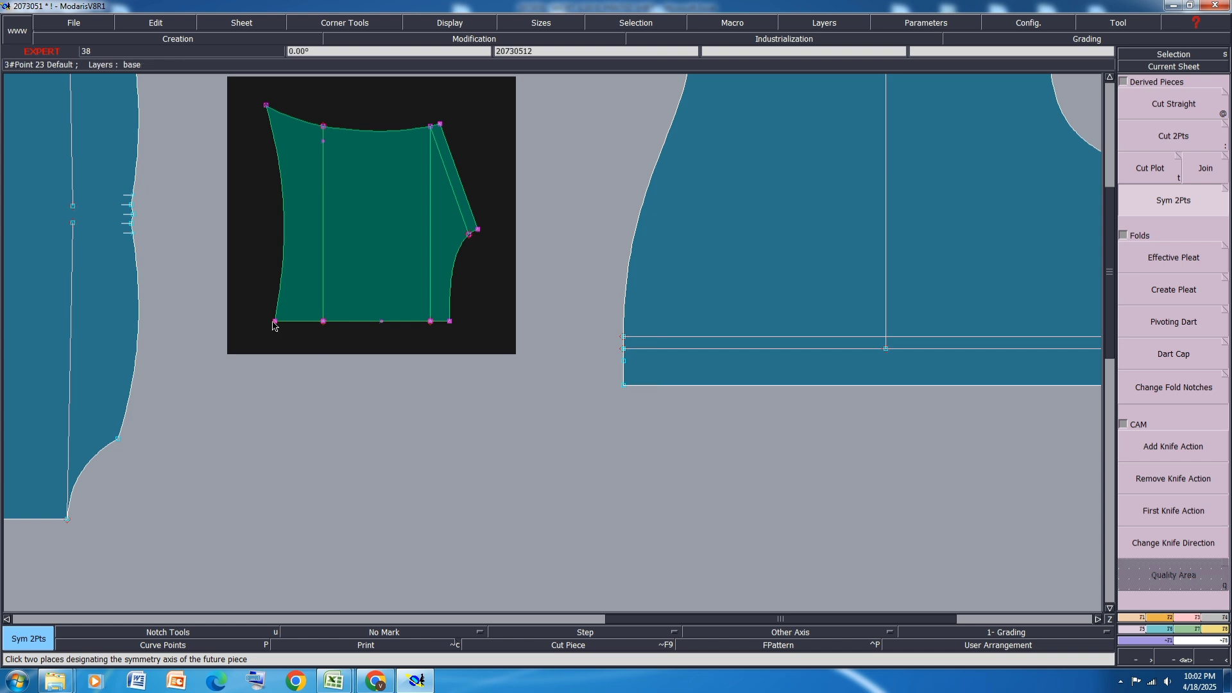
left_click(450, 323)
key("8")
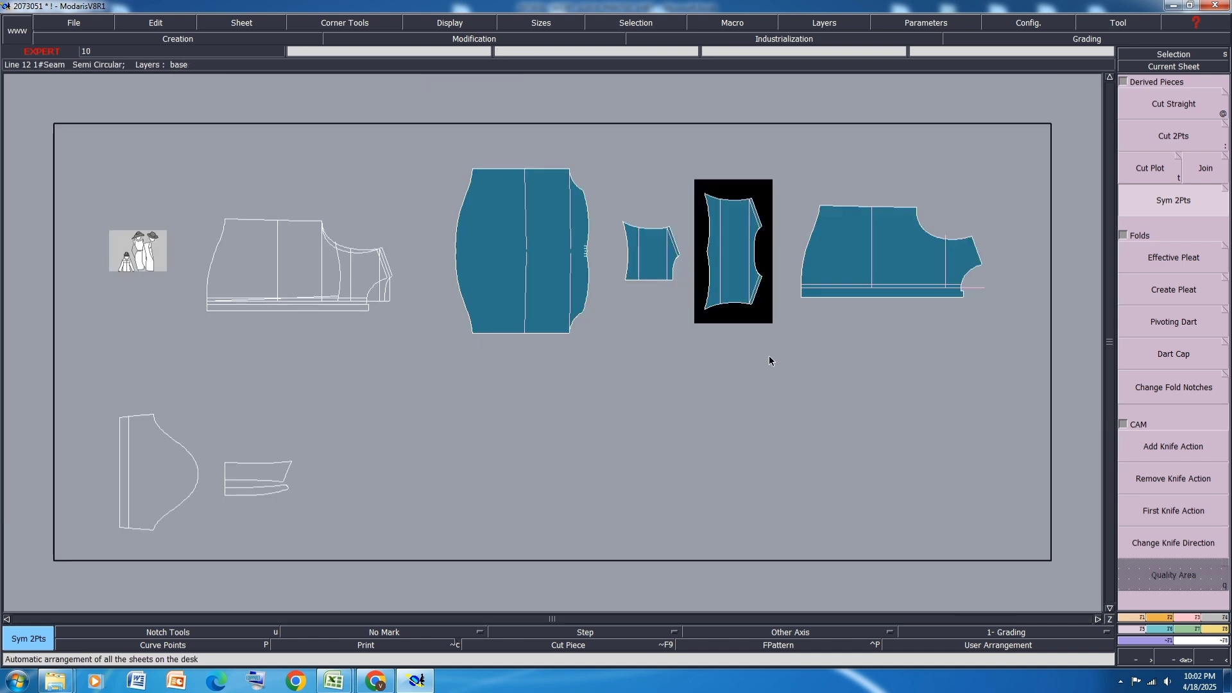
Delete the half back yoke sheet
key("Delete")
left_click(661, 263)
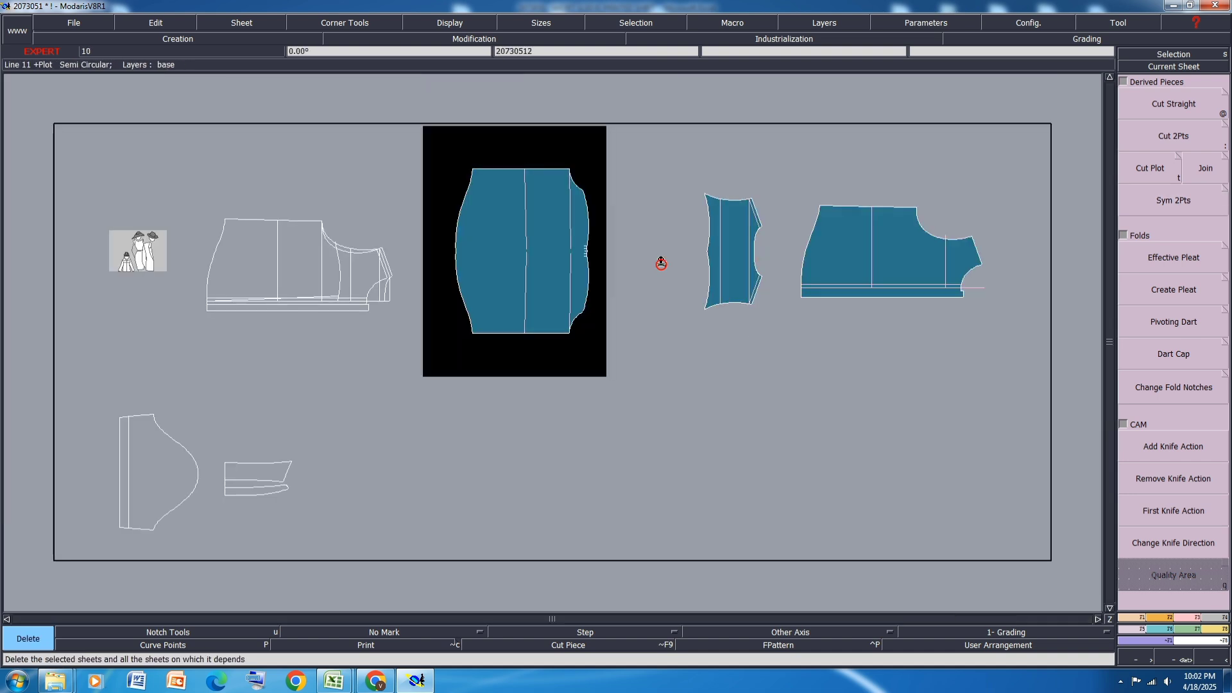
key("Delete")
Try to extend one side seam of the sleeve 2.5 cm beyond the hem edge with Len.Str.Line
scroll(115, 517, "up", 1)
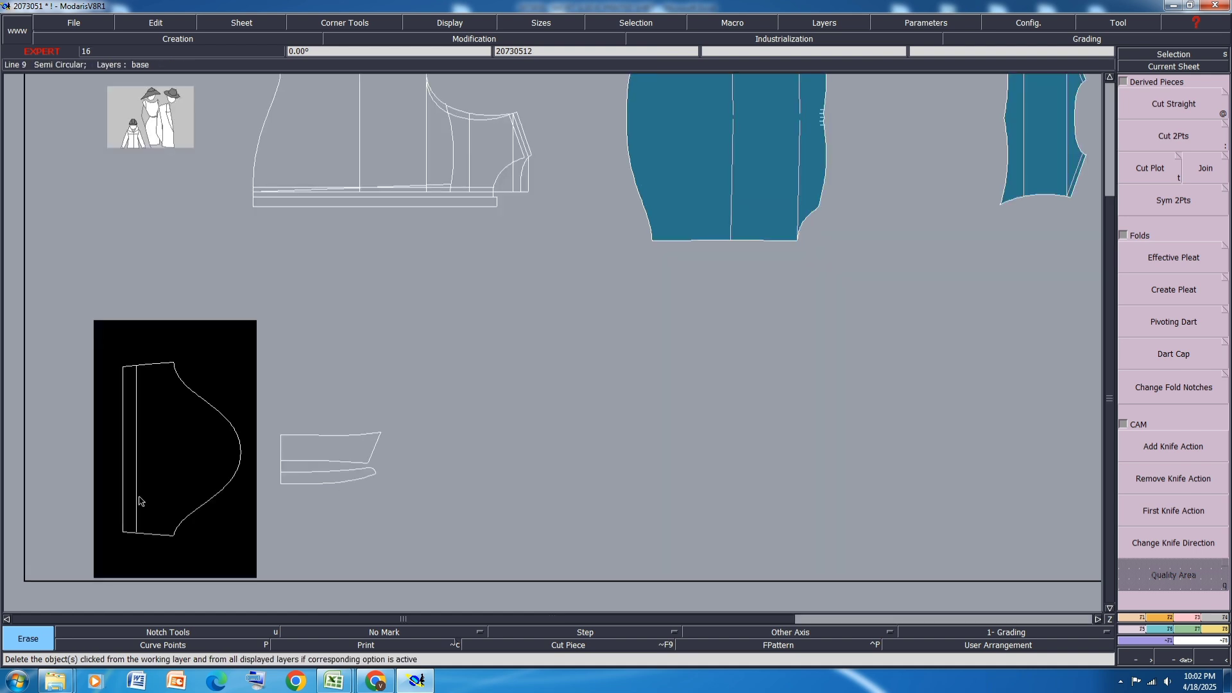
scroll(314, 449, "down", 2)
scroll(213, 472, "up", 3)
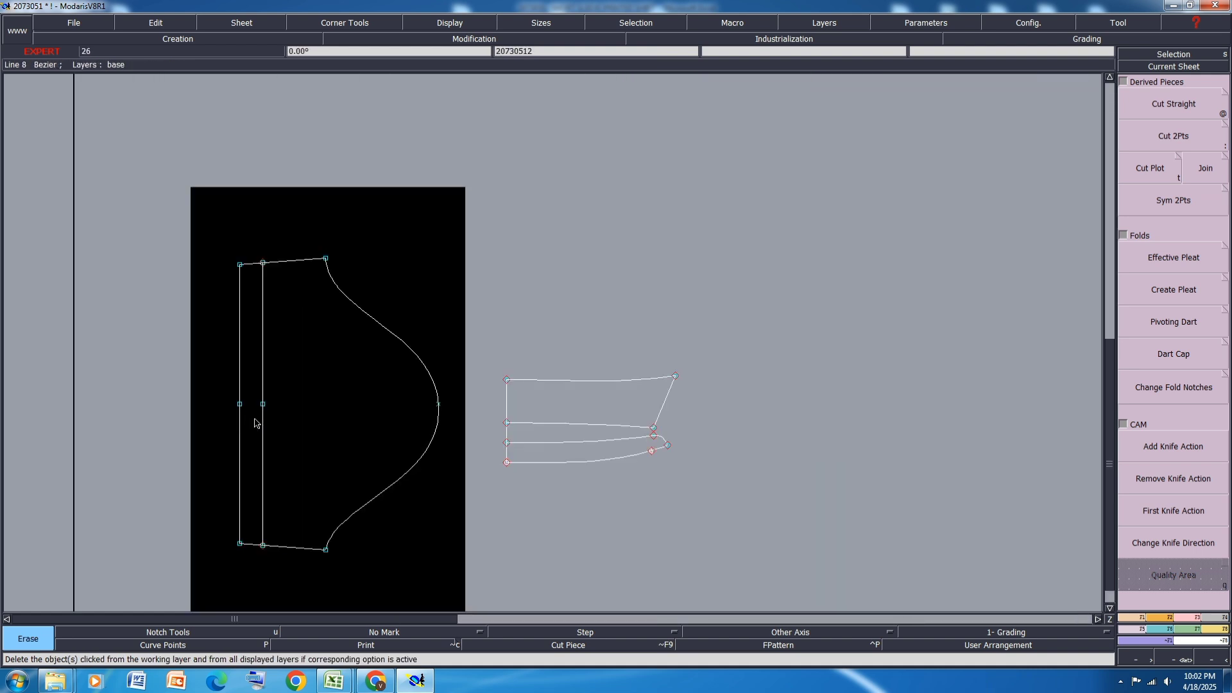
key("shift+l")
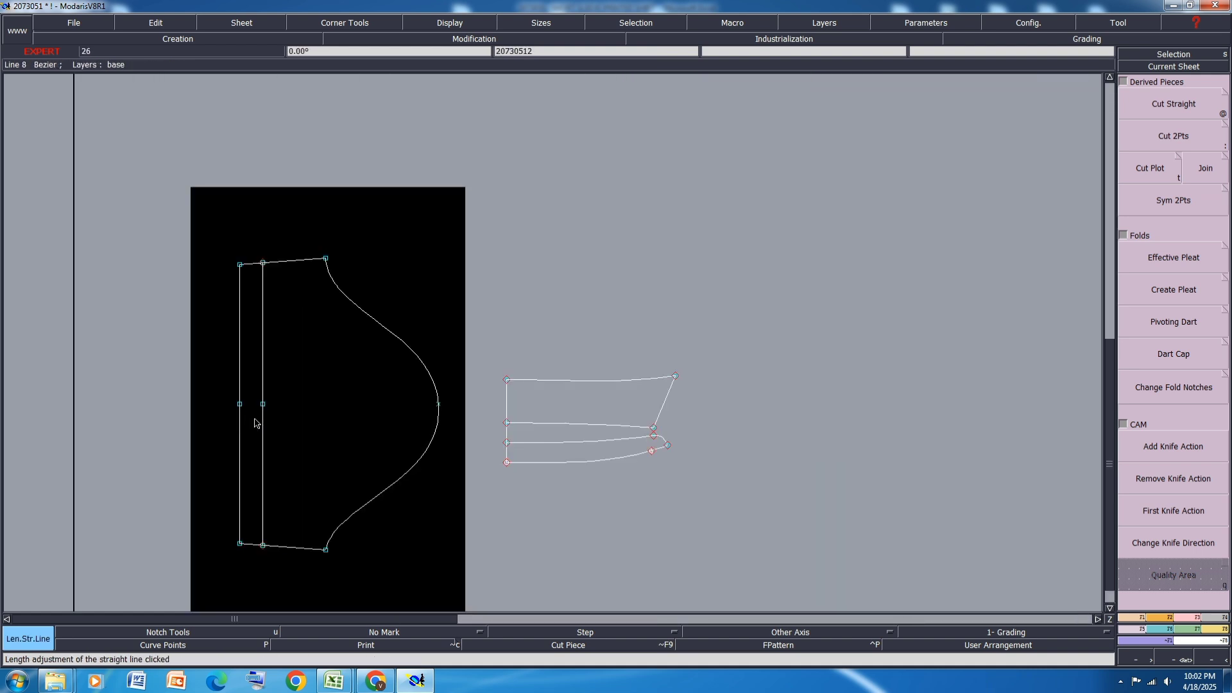
left_click(250, 265)
left_click(251, 268)
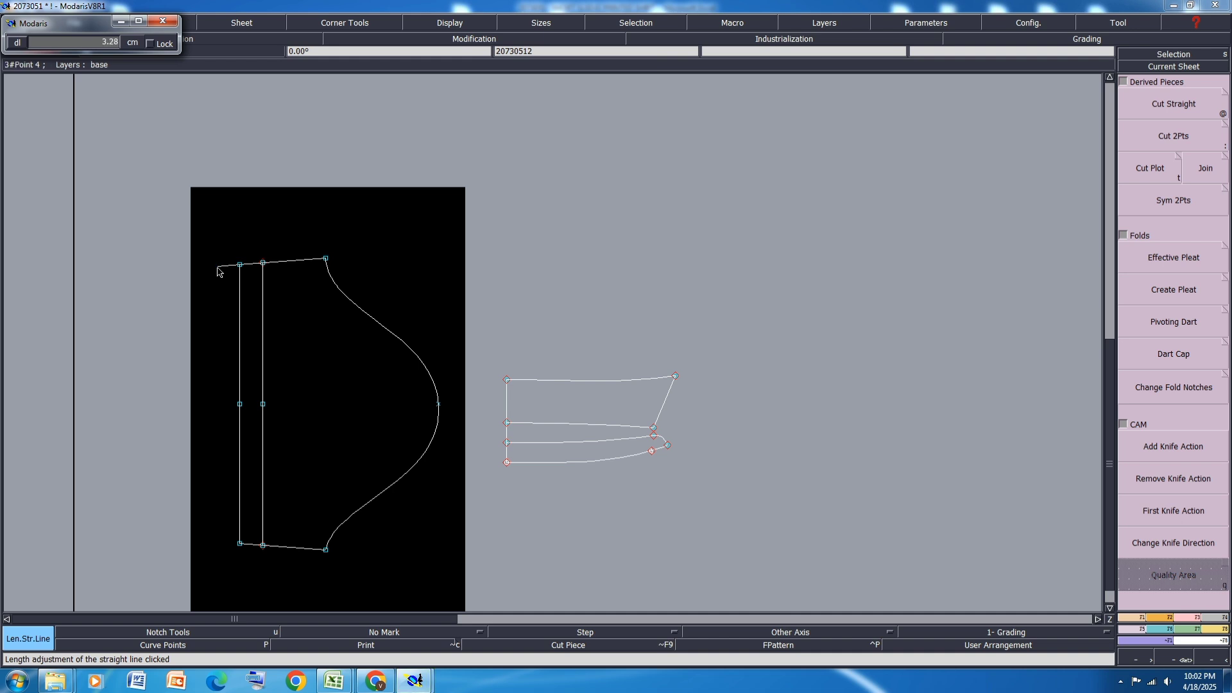
type("2.5")
key("Return")
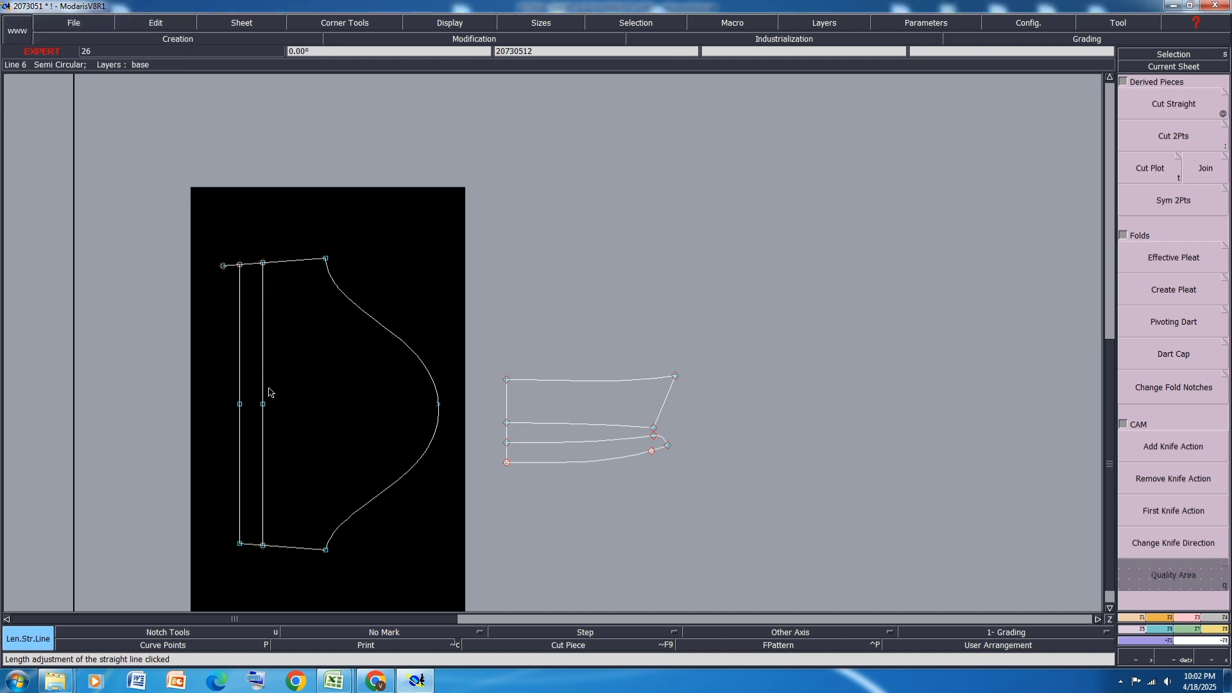
Measure the distance between the sleeve's two hem lines and undo the 2.5 cm seam extension
key("l")
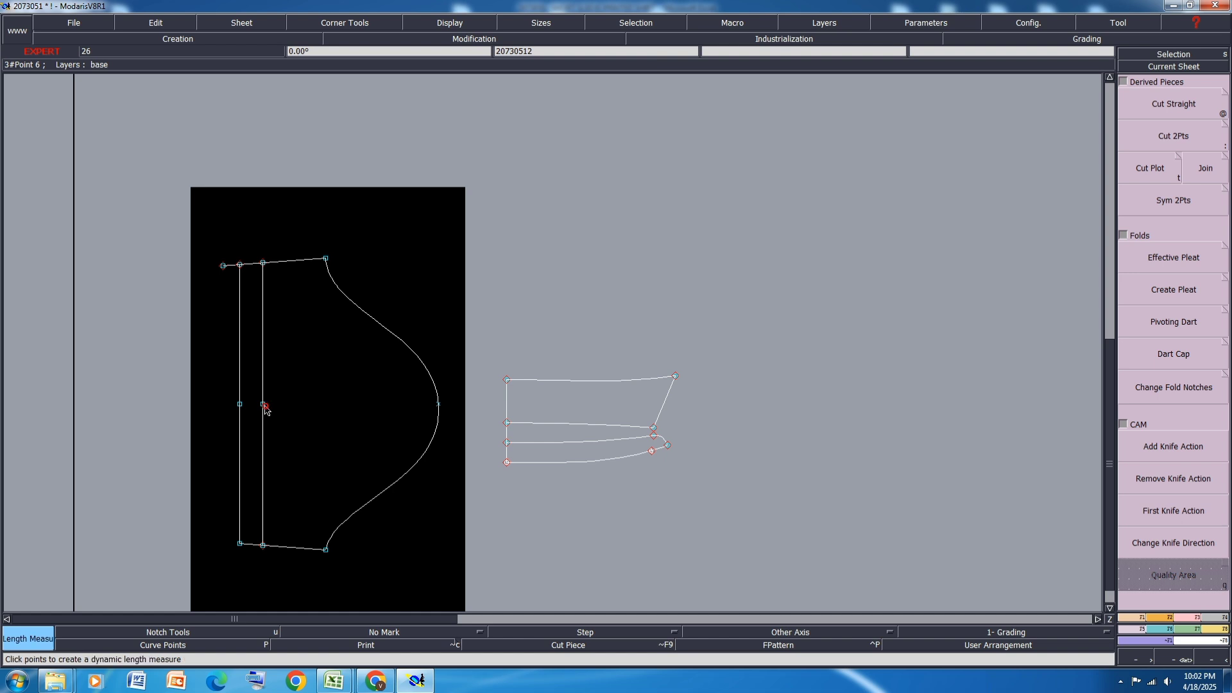
left_click(264, 405)
left_click(240, 404)
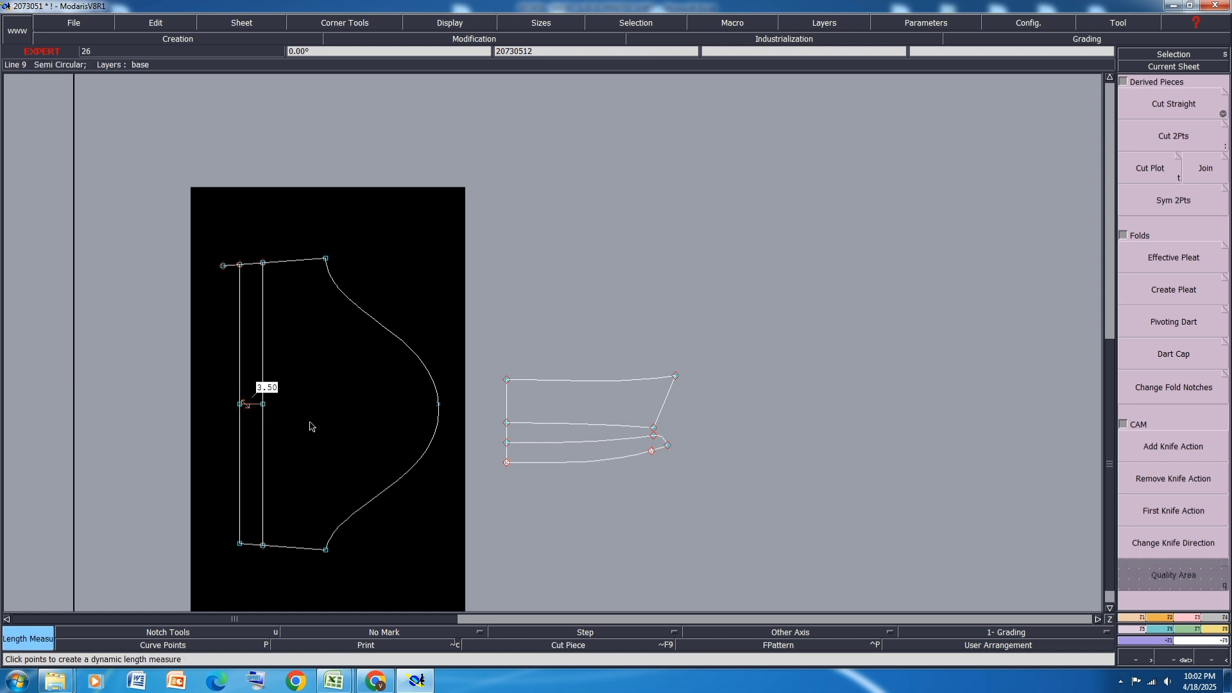
key("ctrl+z")
key("ctrl+z")
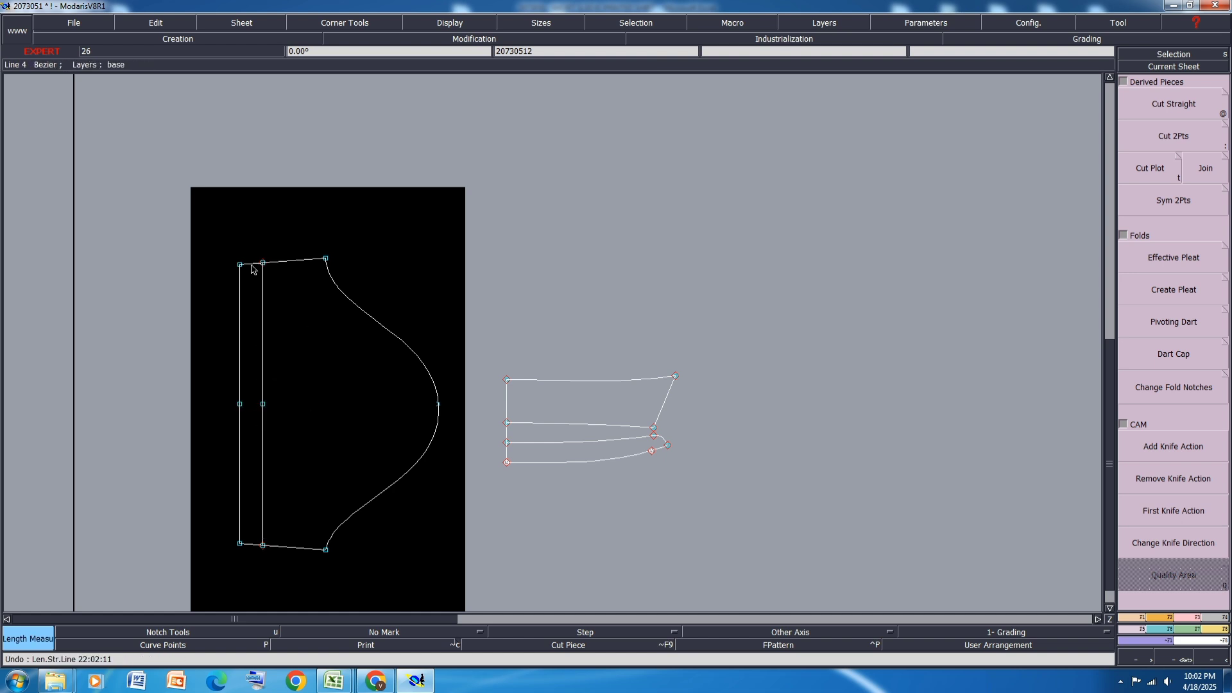
Extend both side seams of the sleeve 3.5 cm beyond the hem edge with Len.Str.Line
key("shift+l")
left_click(253, 266)
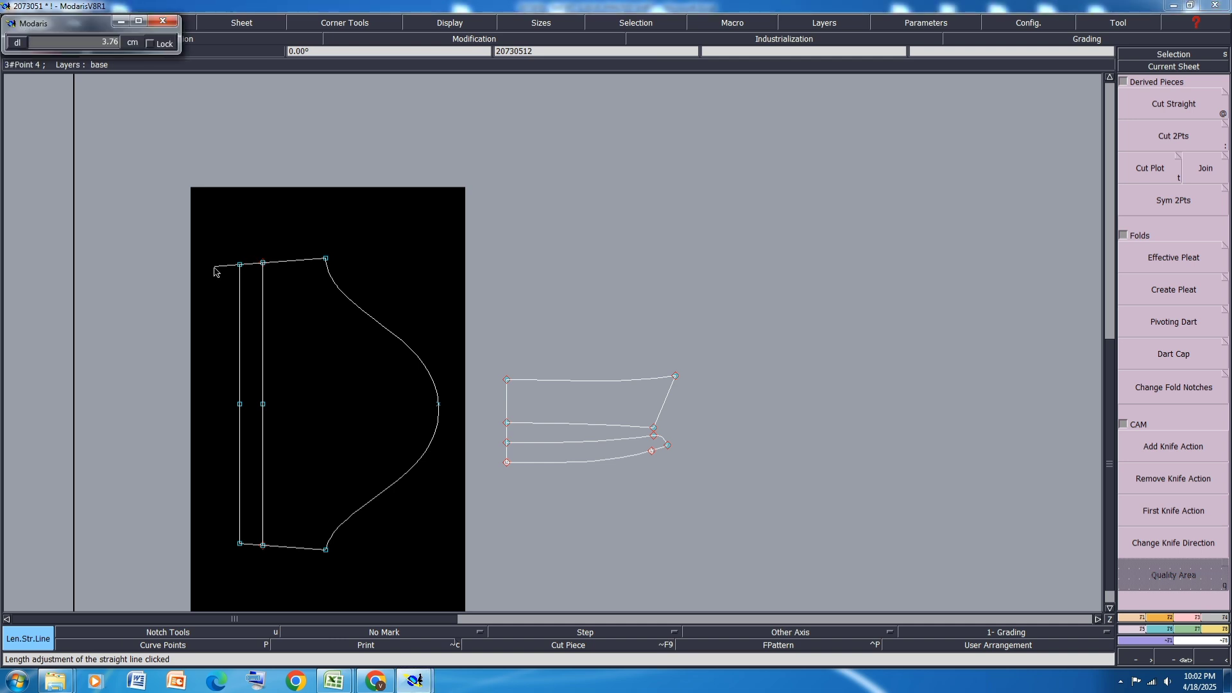
type("3.5")
key("Return")
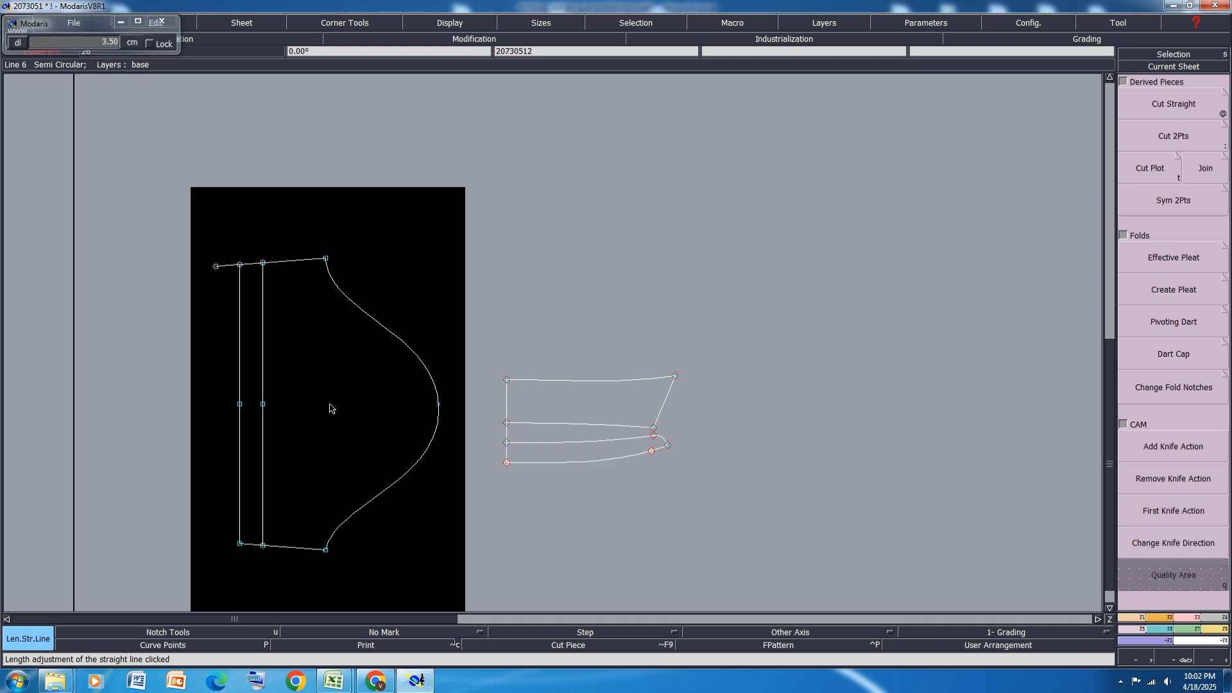
left_click(249, 546)
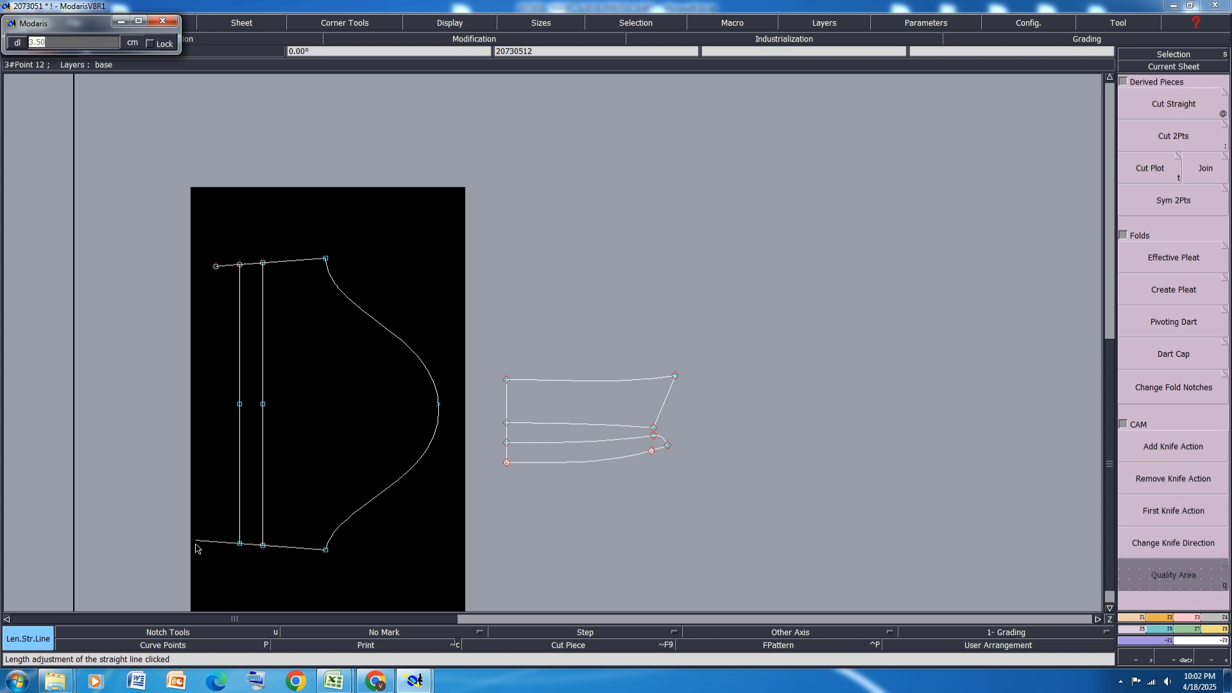
key("Return")
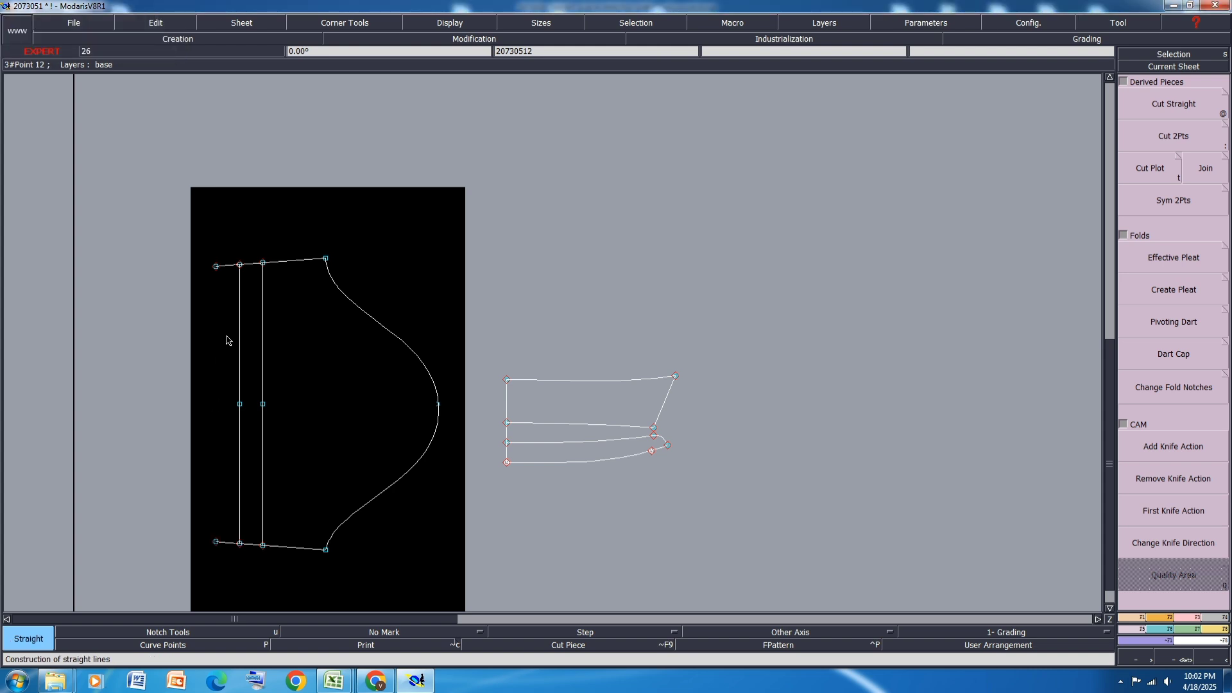
Join the extended seam ends with a straight line and align each end horizontally with the matching inner hem line end
left_click(216, 266)
left_click(216, 542)
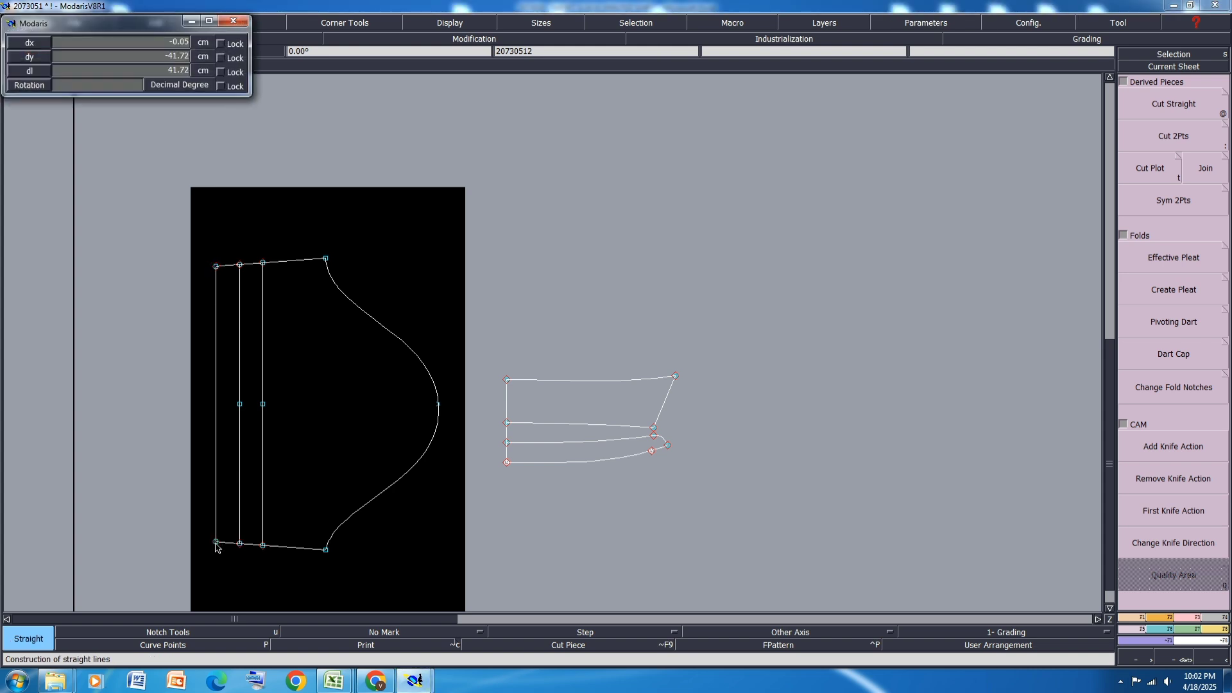
key("a")
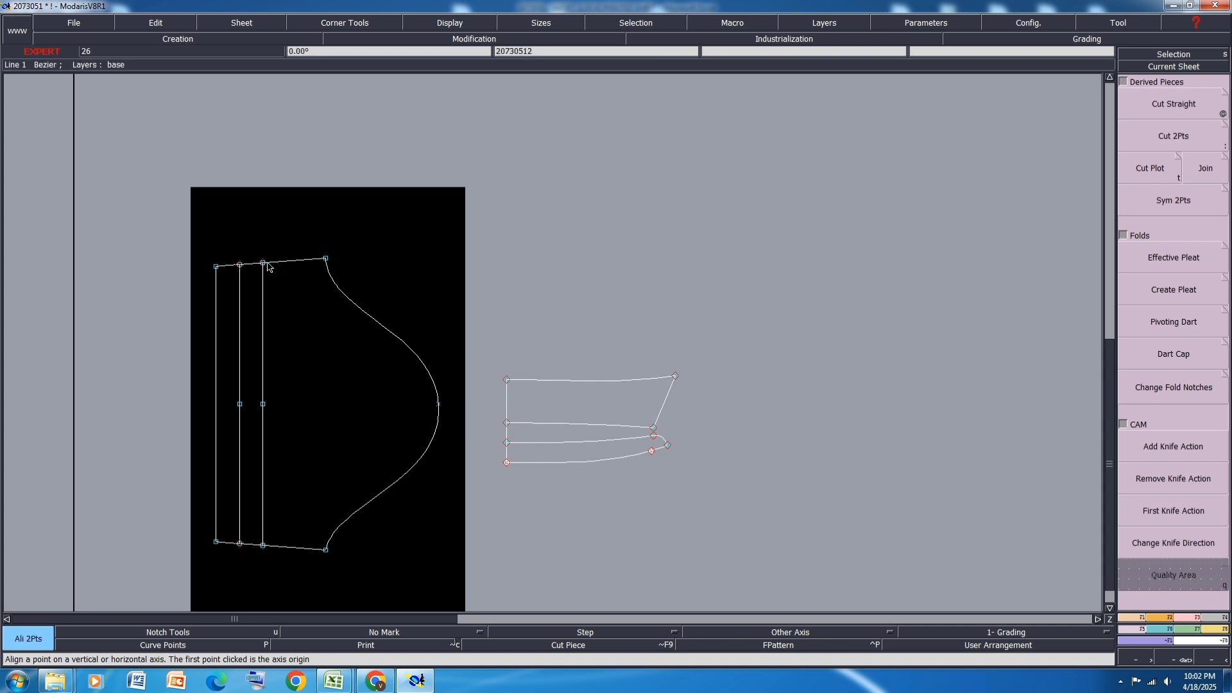
left_click(263, 263)
left_click(217, 266)
left_click(263, 546)
left_click(216, 542)
Extract the sleeve with its internal hem lines as a pattern piece using Seam, and rearrange the sheets
left_click_drag(292, 242, 196, 581)
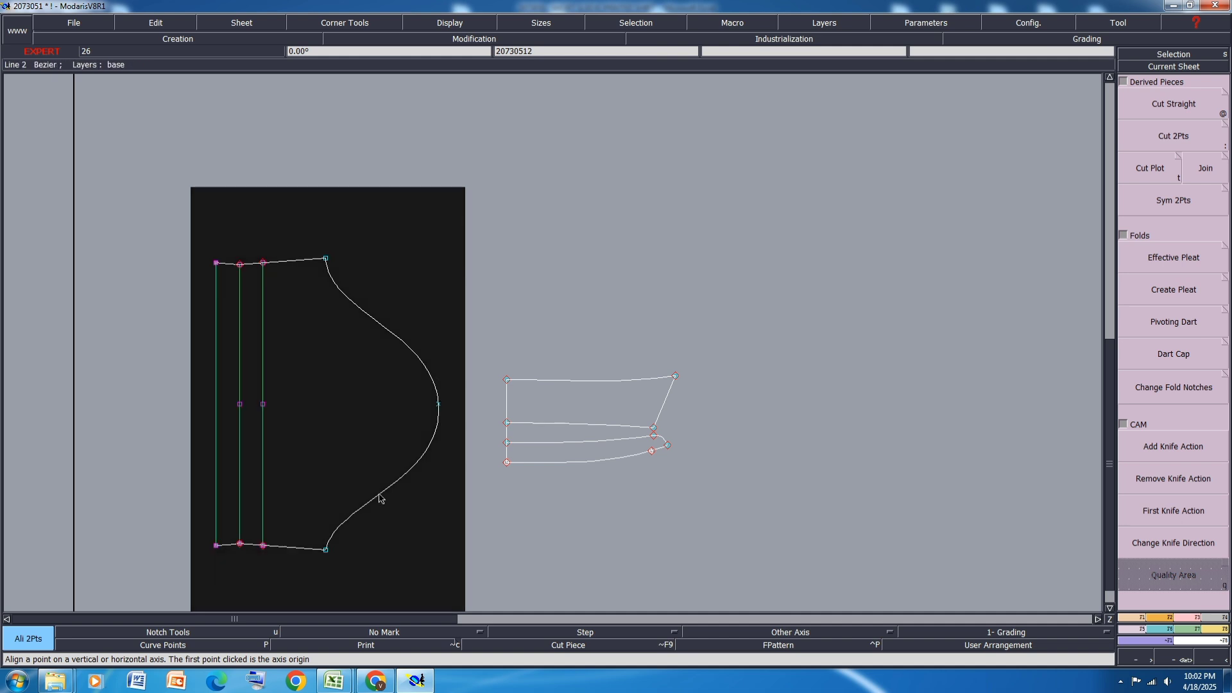
key("x")
left_click_drag(369, 376, 229, 441)
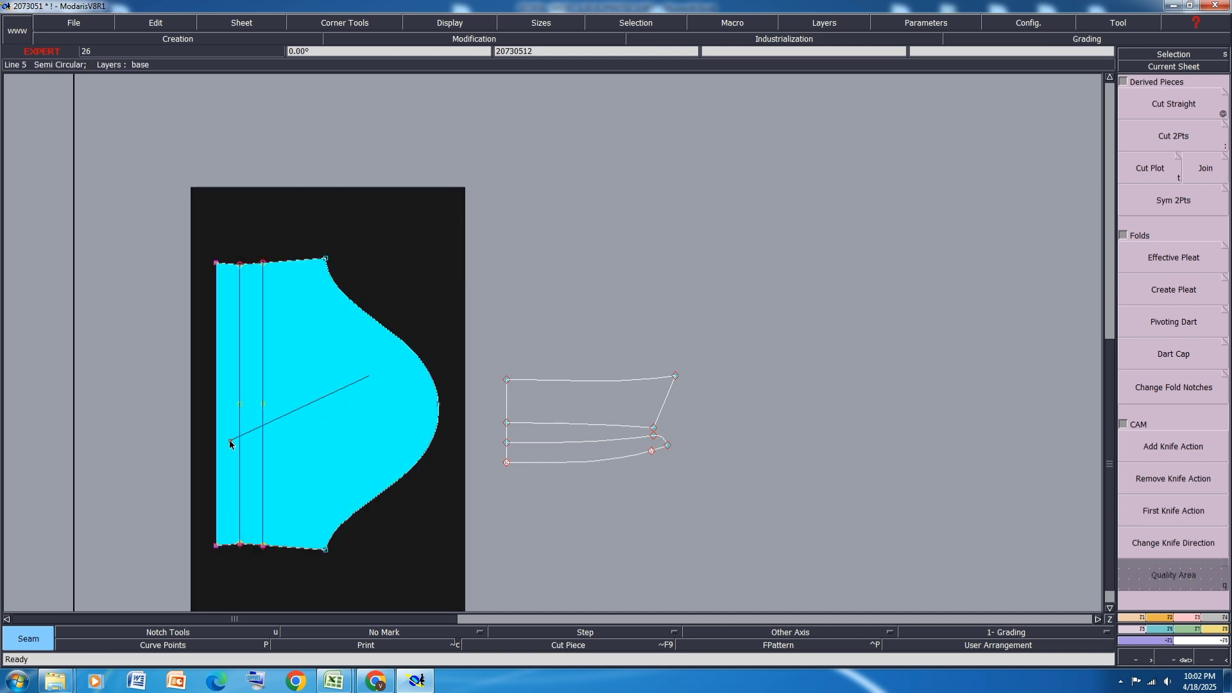
right_click(316, 424)
key("j")
key("i")
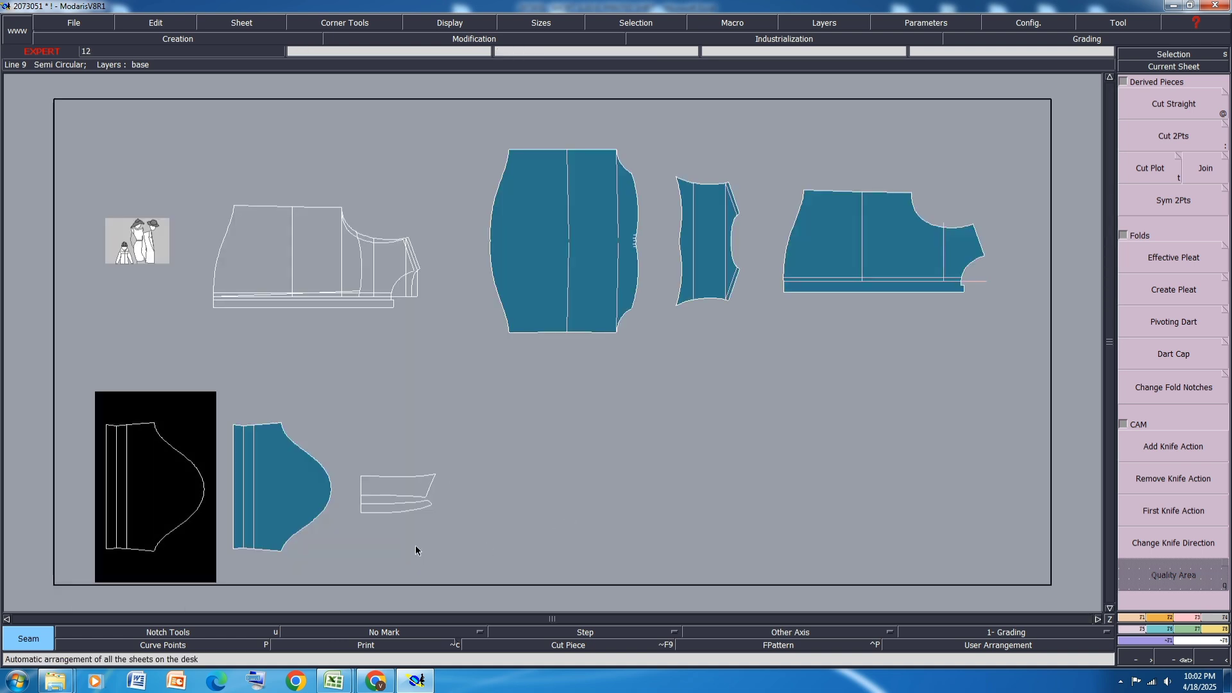
Extract the collar and the collar stand as separate pieces with Seam, and rearrange the sheets
scroll(399, 497, "up", 2)
left_click(405, 480)
right_click(405, 481)
left_click(414, 513)
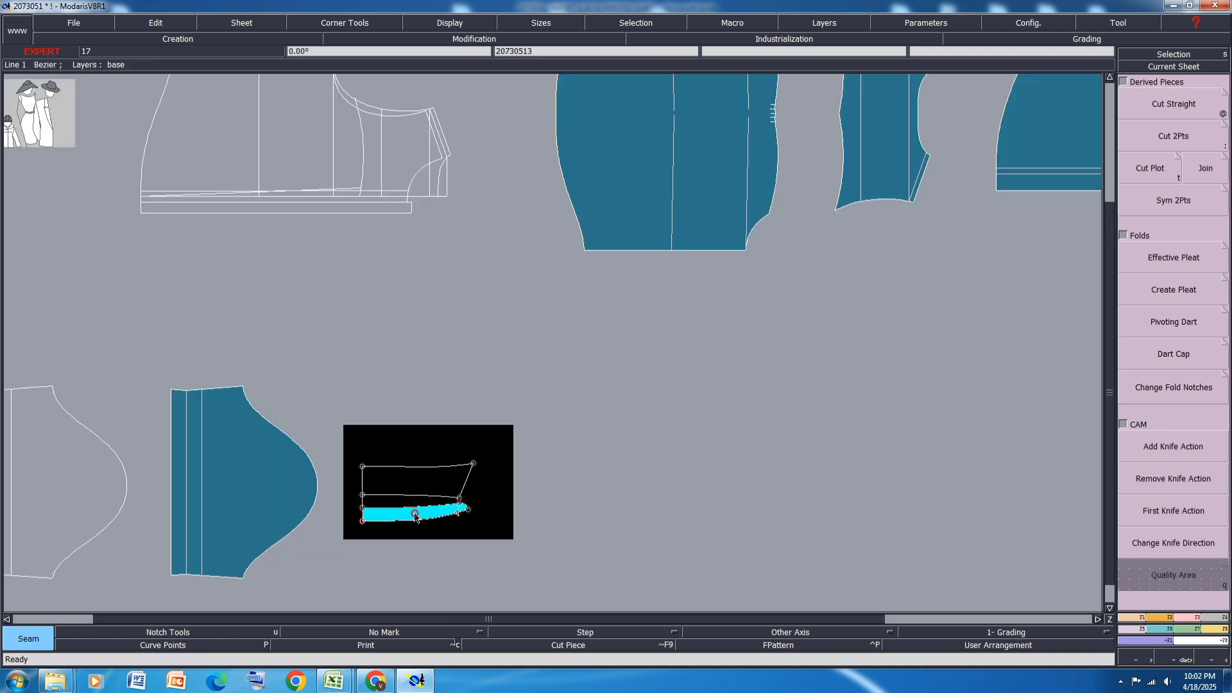
right_click(414, 513)
key("j")
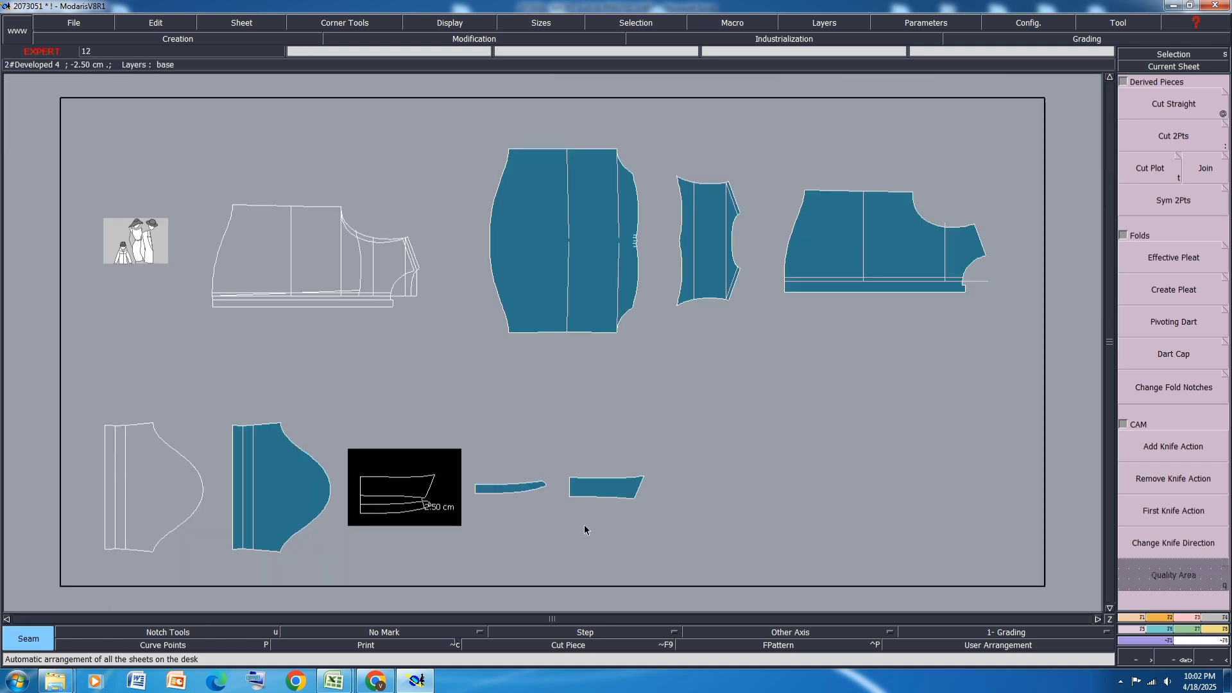
Mirror the half collar stand about its centre back edge with Sym 2Pts and rearrange the sheets
scroll(565, 523, "up", 3)
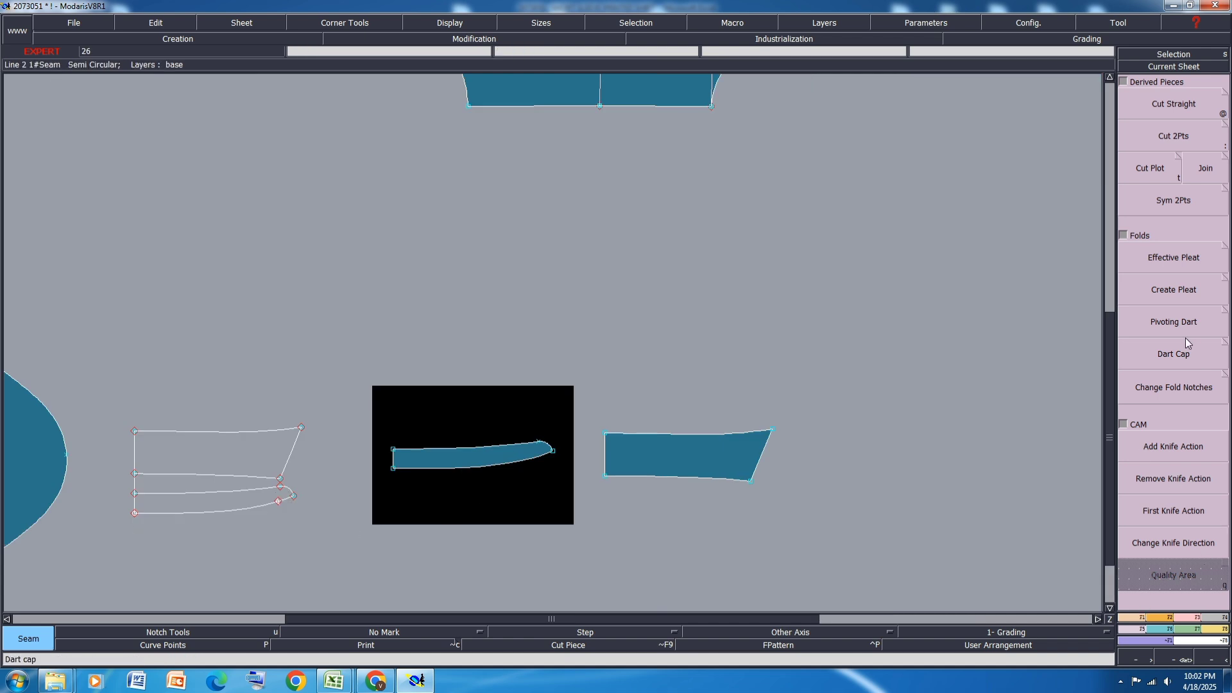
left_click(1169, 201)
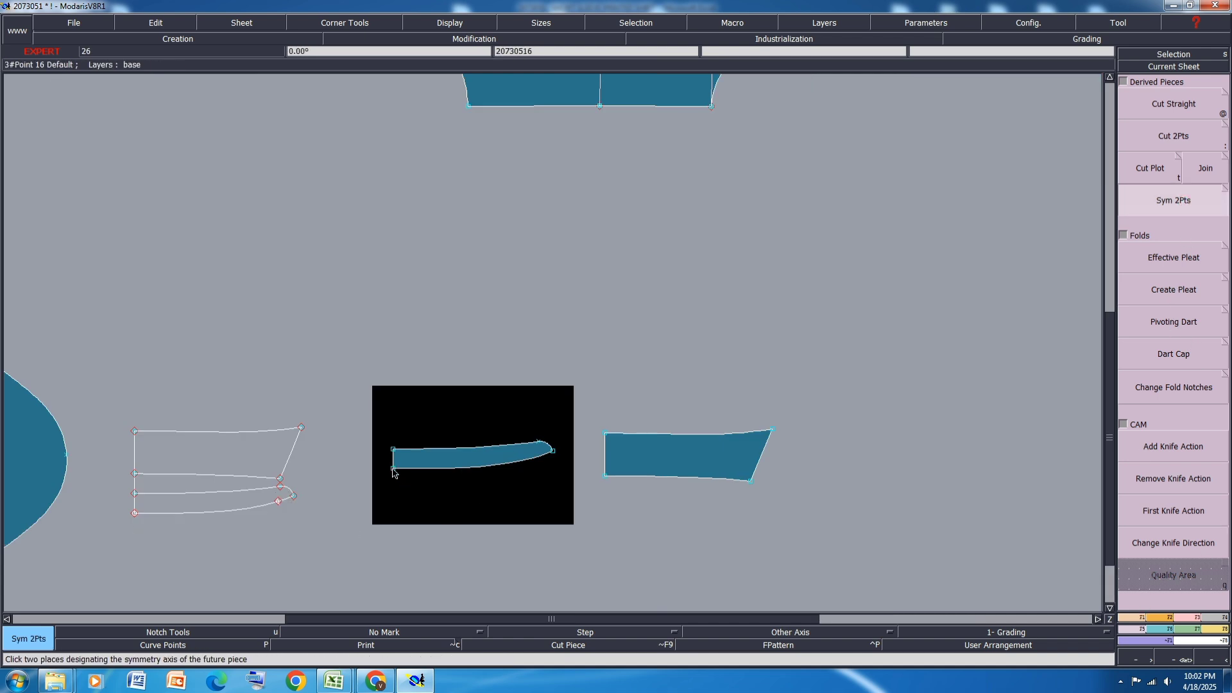
left_click(392, 468)
left_click(393, 449)
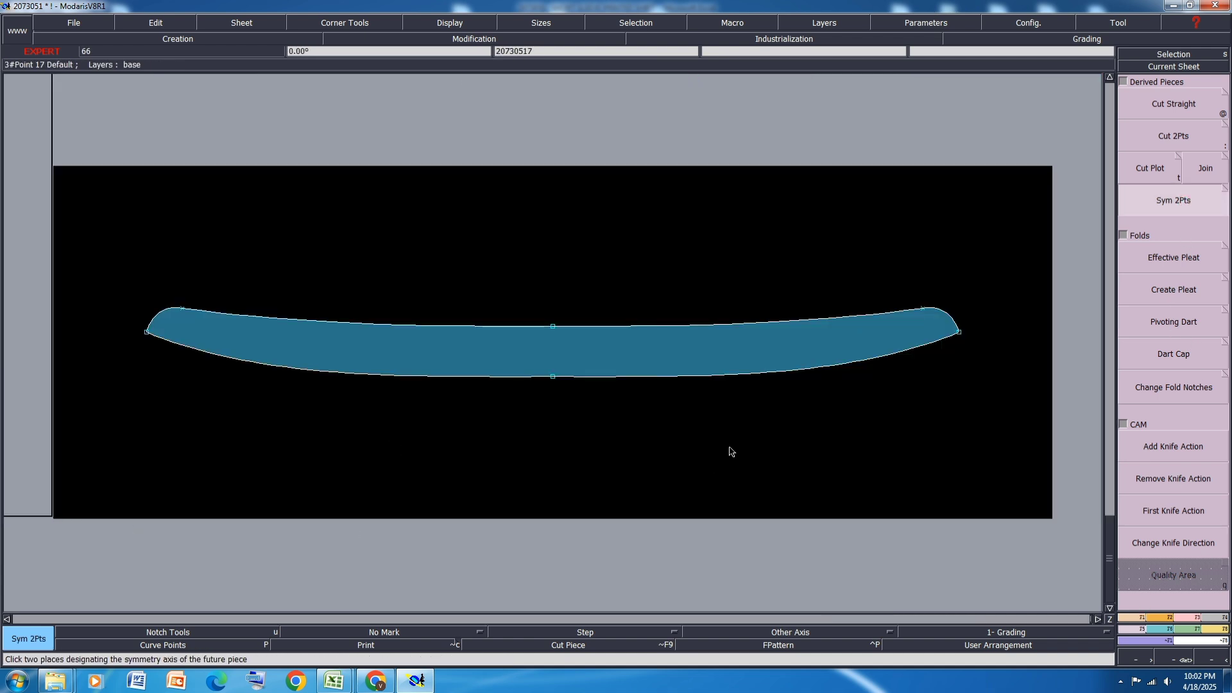
key("j")
Mirror the half collar about its centre back edge with Sym 2Pts and rearrange the sheets
scroll(775, 501, "up", 3)
left_click(705, 482)
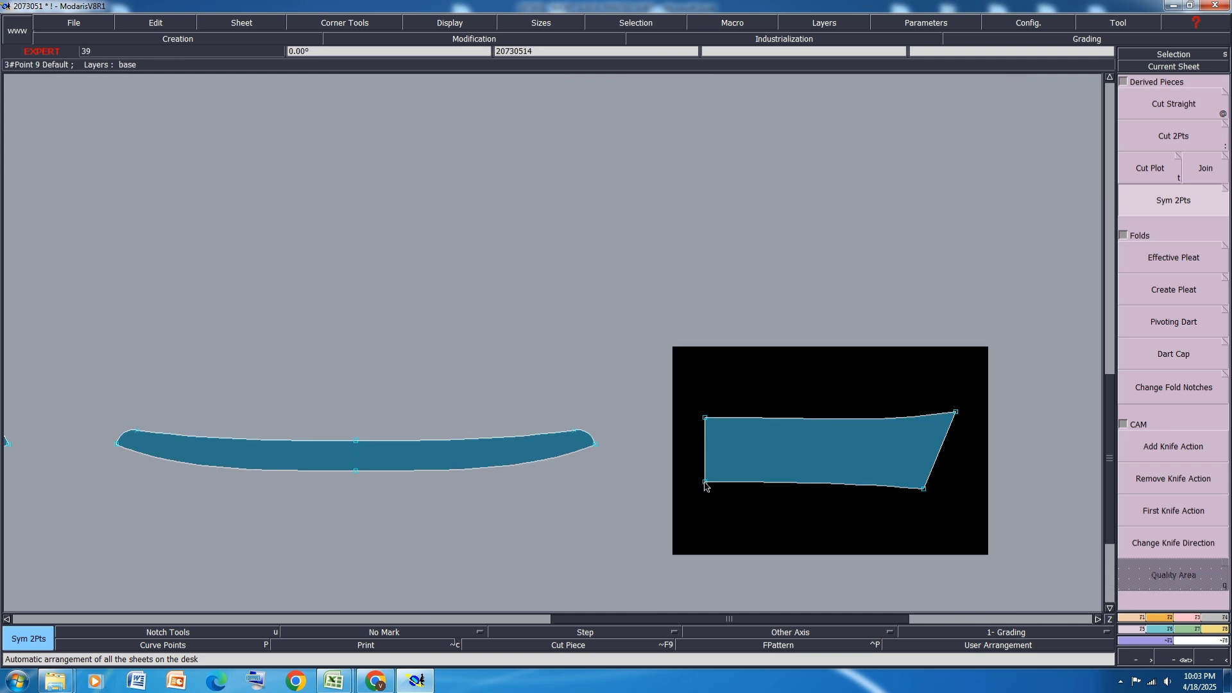
left_click(705, 418)
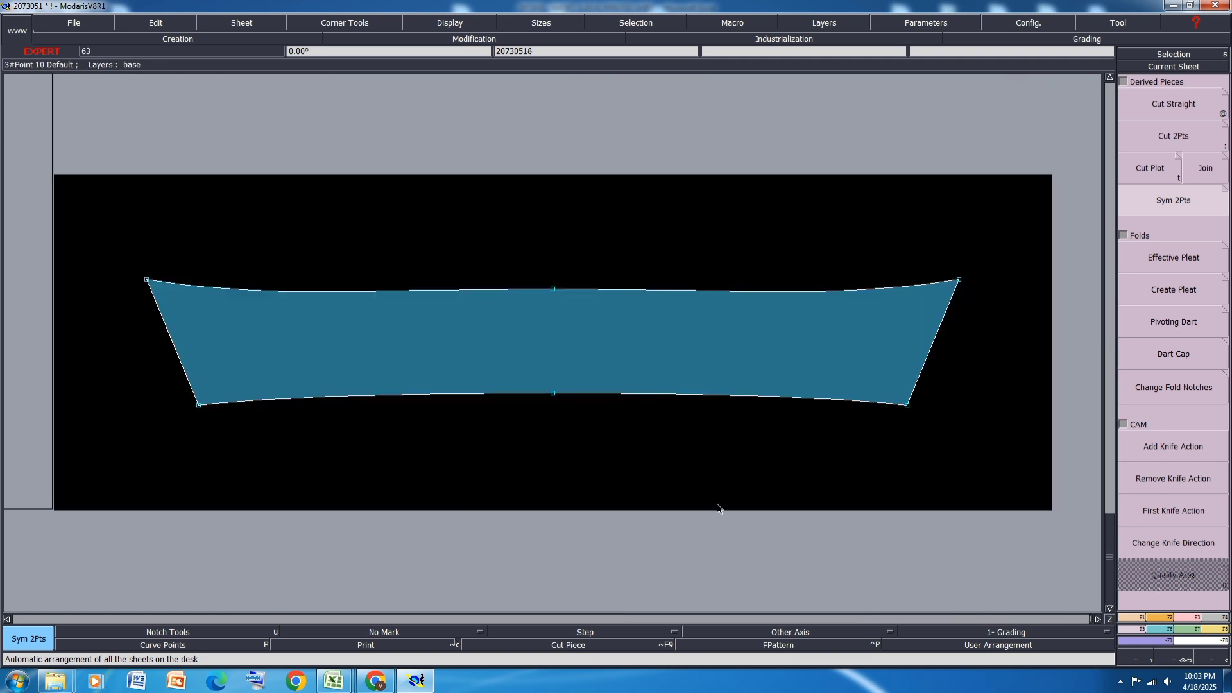
key("j")
Delete the leftover half collar and half collar stand pieces, and save the model with the sheets rearranged
left_click(755, 491)
key("Delete")
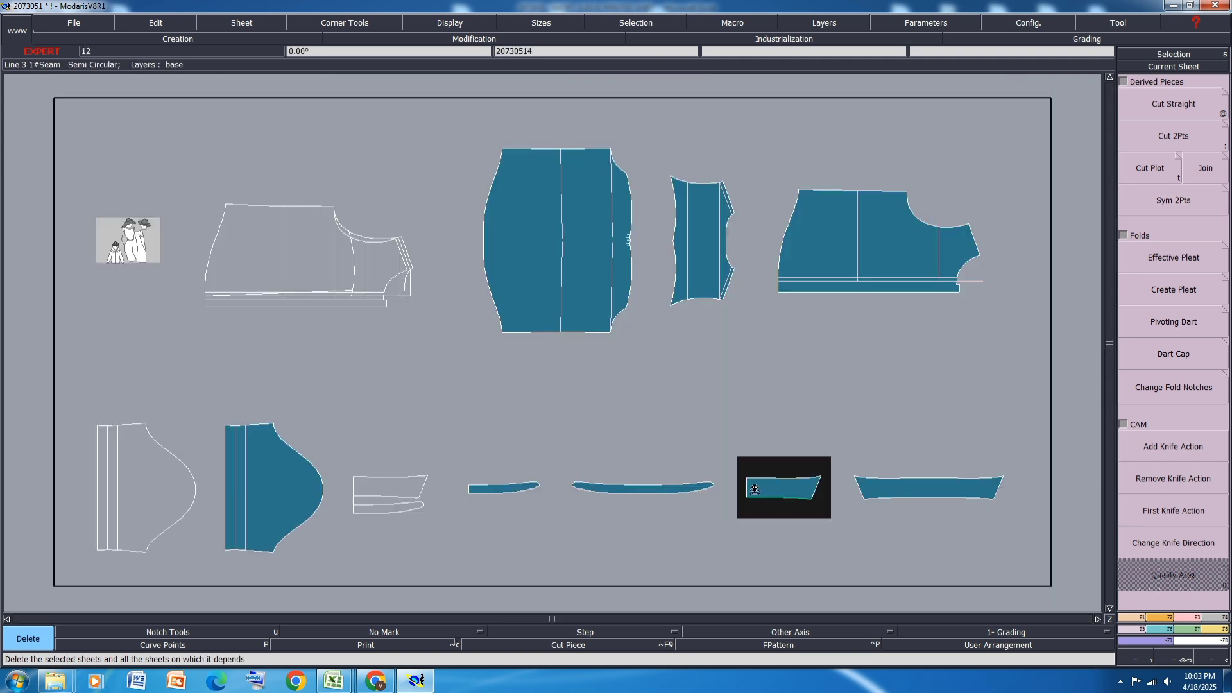
left_click(755, 490)
left_click(506, 491)
key("Delete")
key("j")
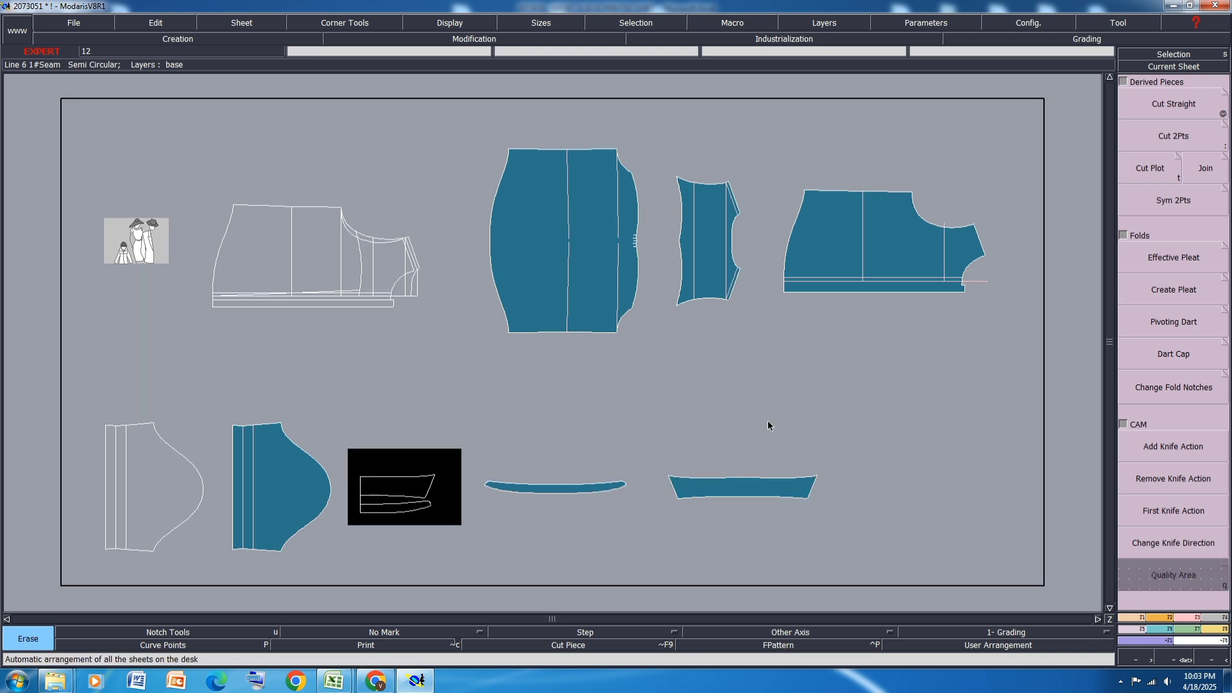
key("ctrl+s")
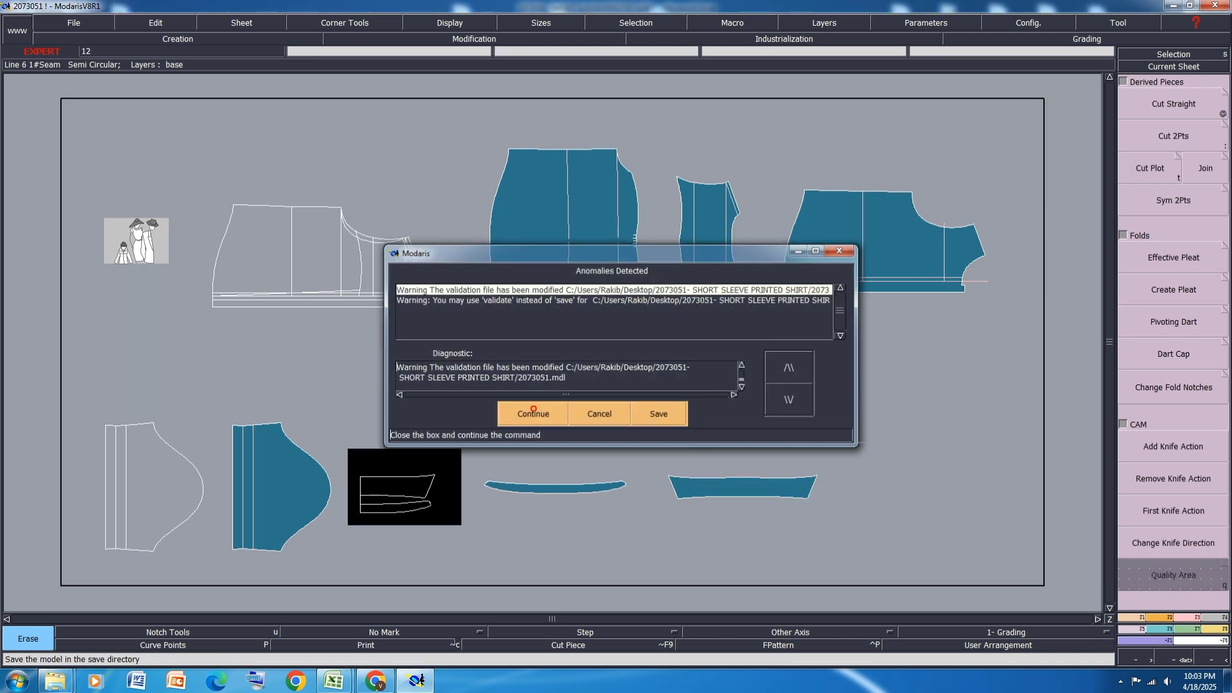
left_click(533, 413)
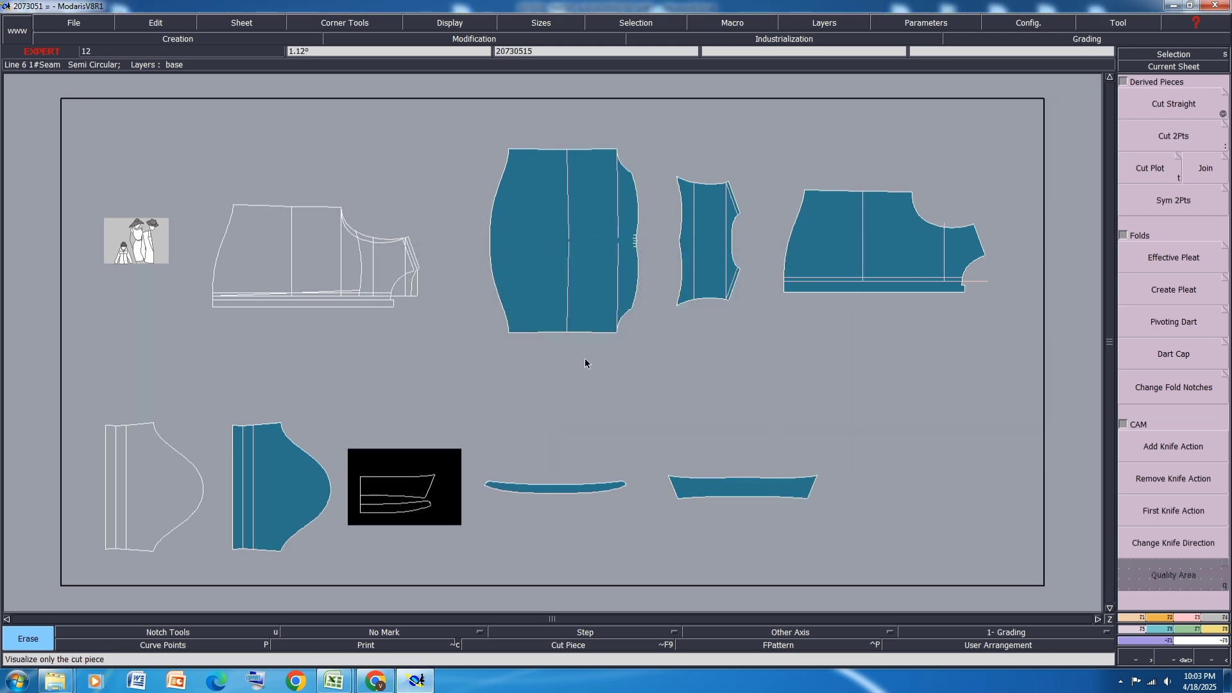
Add a 1.00 cm seam allowance to all edges of the back and yoke pieces with Line Seam
left_click(1213, 618)
left_click(1190, 94)
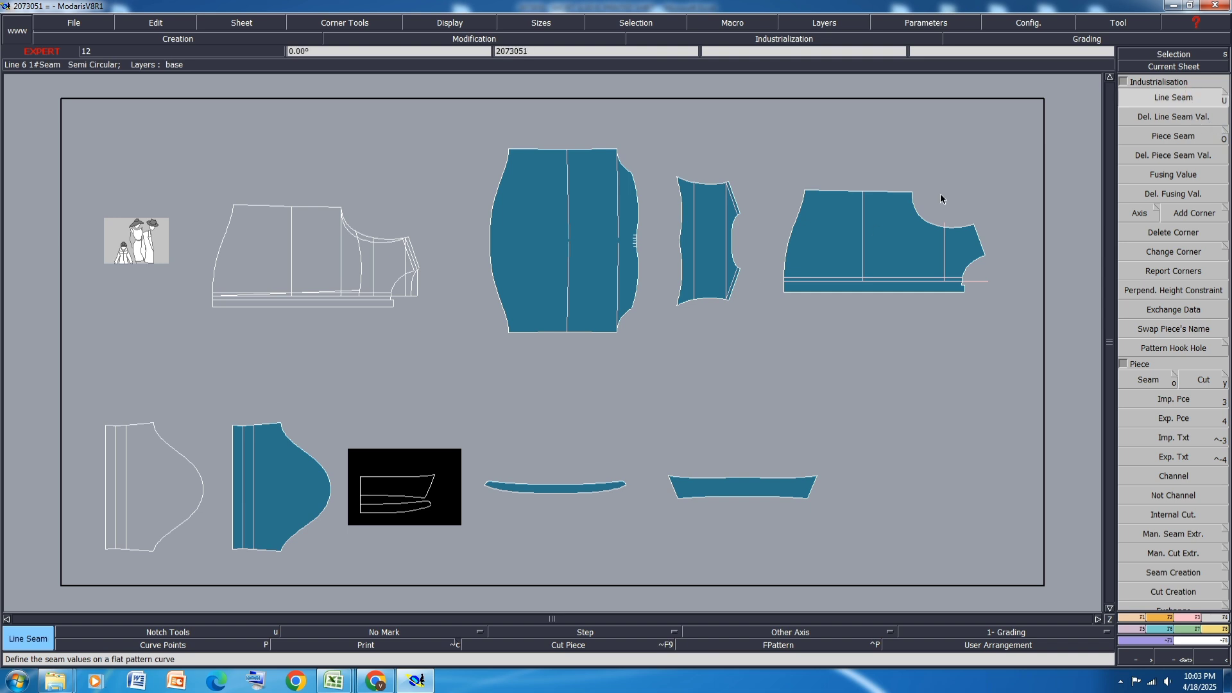
left_click_drag(765, 120, 453, 391)
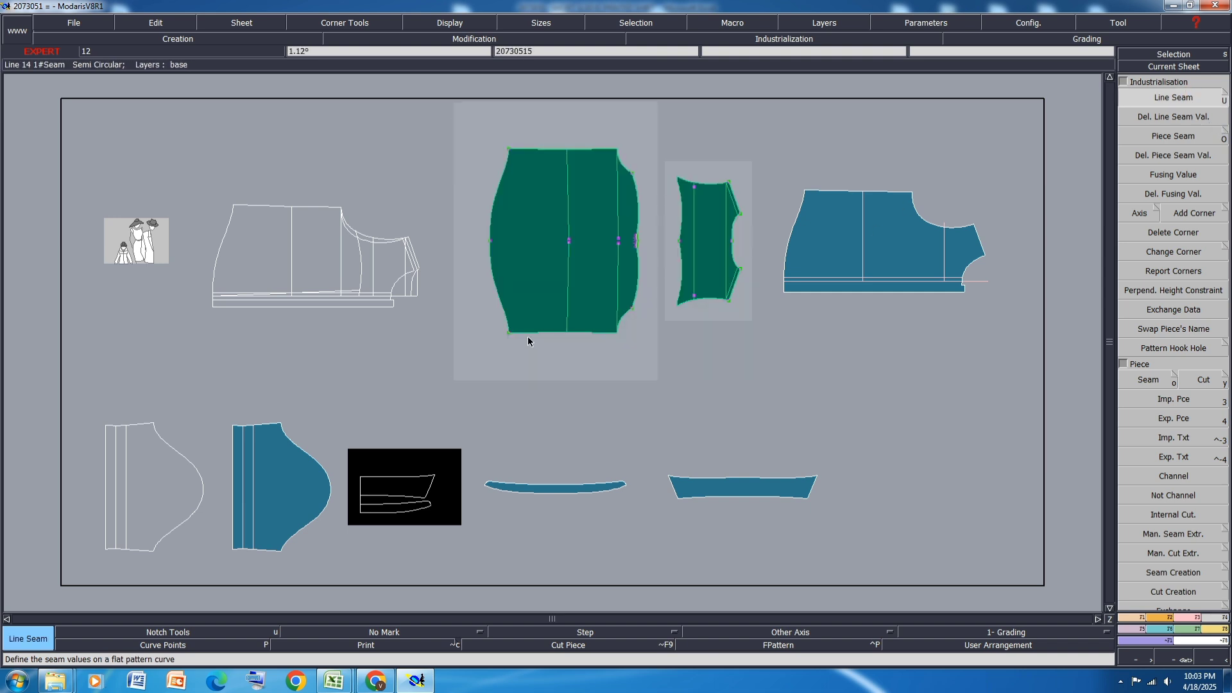
left_click(592, 150)
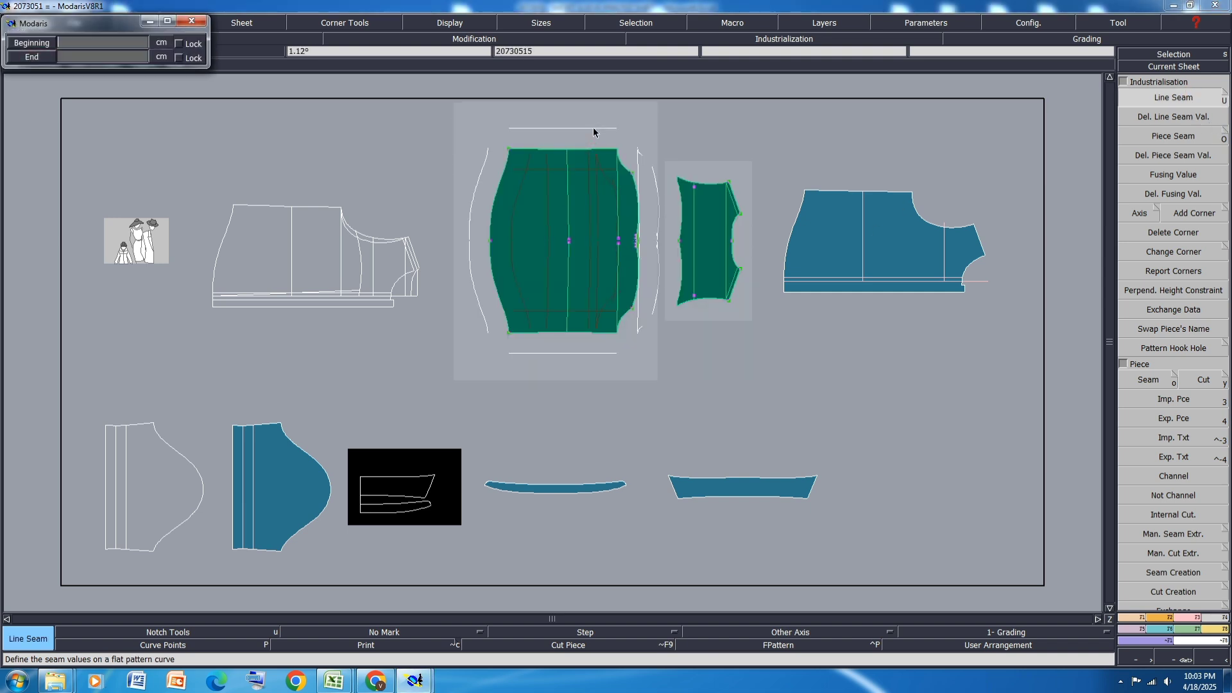
key("Return")
key("Return")
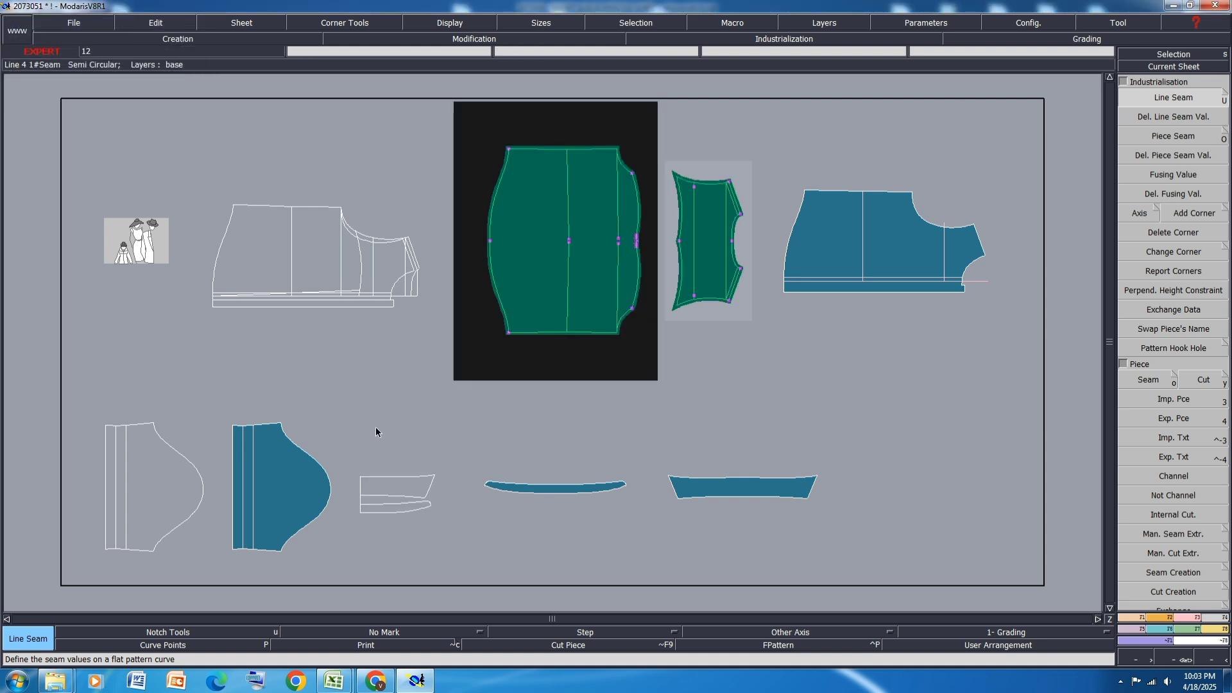
Add a 1.00 cm seam allowance around the sleeve piece
left_click(247, 547)
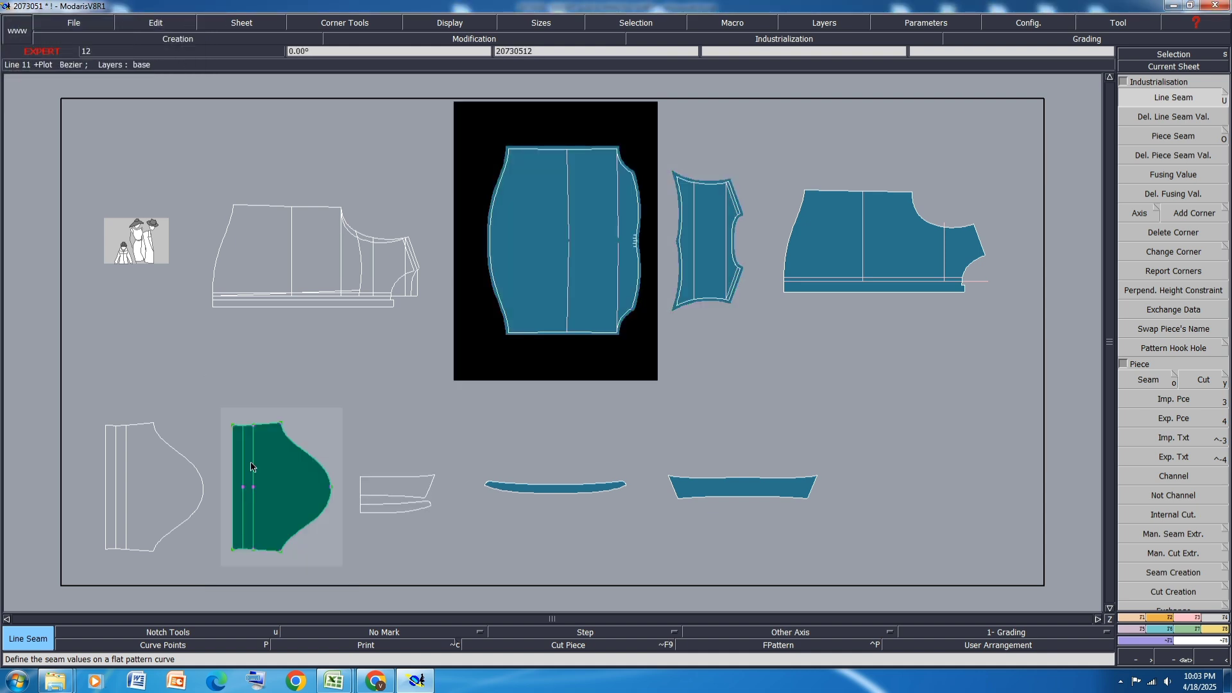
left_click(262, 427)
key("Return")
key("Return")
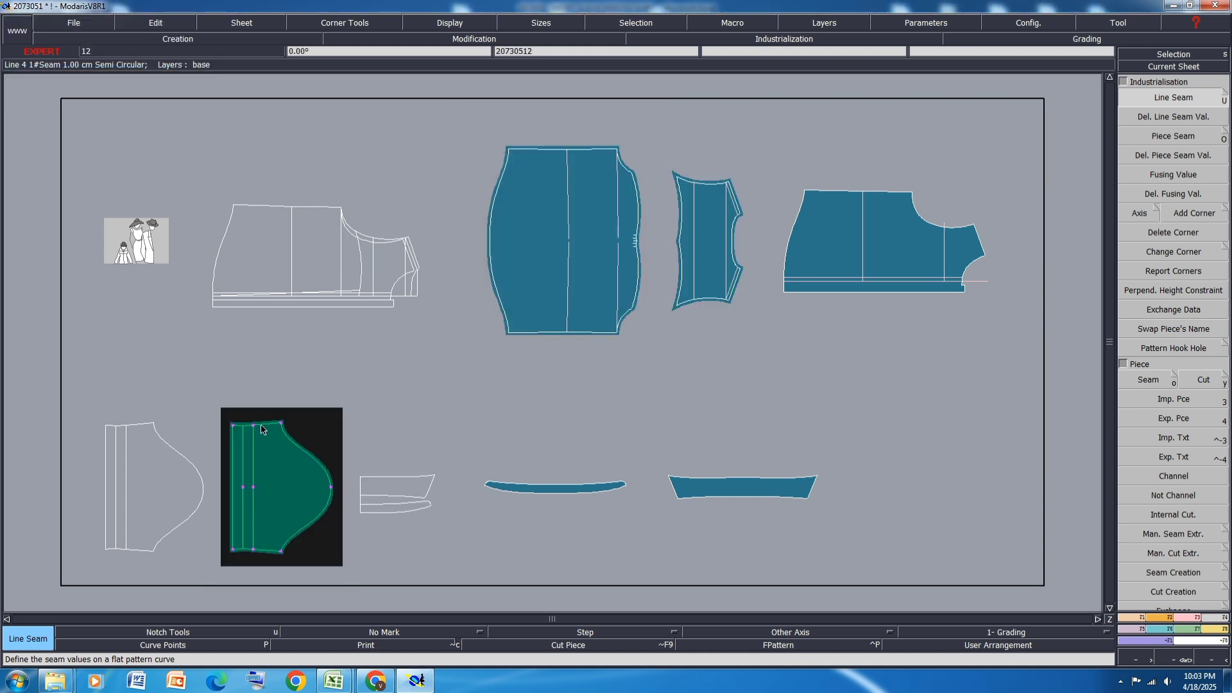
Add a 1.00 cm seam allowance around the full collar and collar stand pieces
left_click_drag(672, 554, 847, 433)
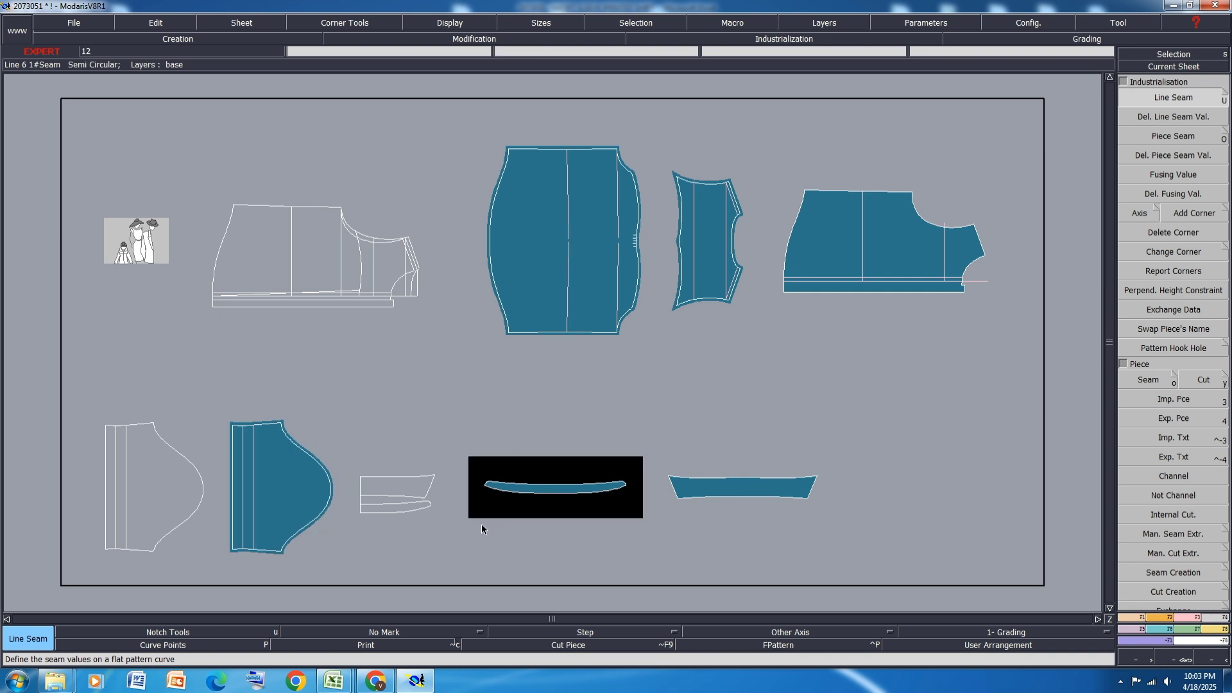
left_click_drag(472, 525, 891, 421)
left_click(522, 483)
key("Return")
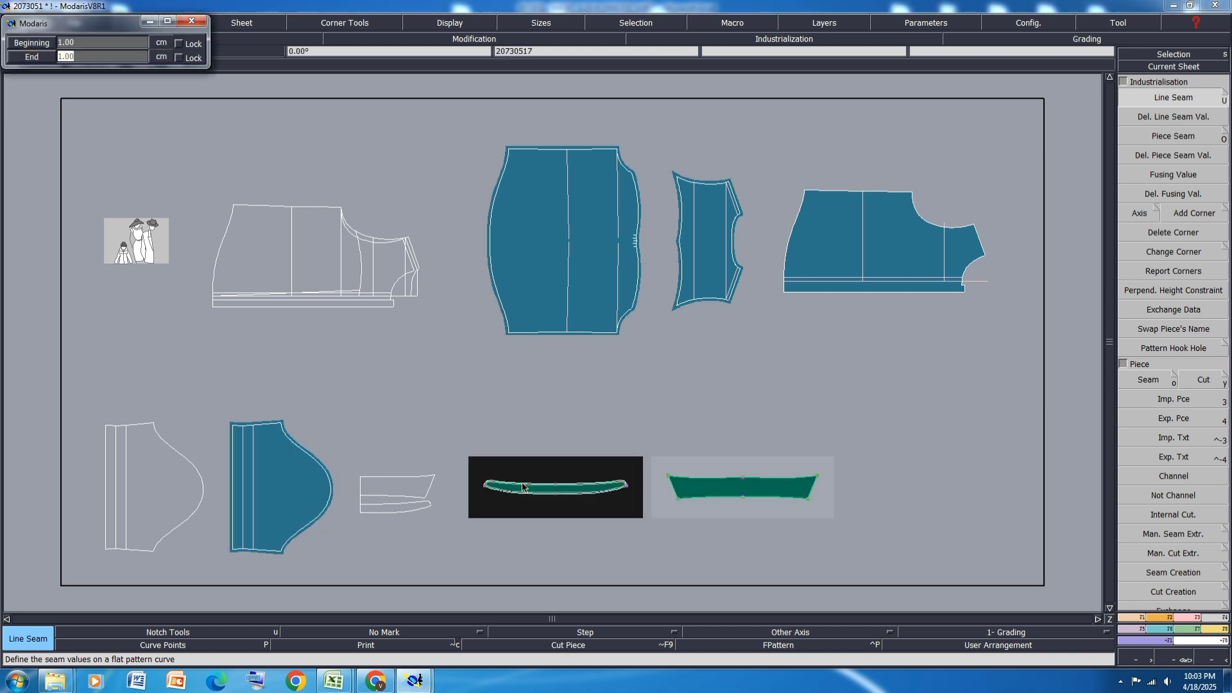
key("Return")
left_click(745, 402)
Add a 1.00 cm seam allowance around the front piece
left_click_drag(1013, 152, 758, 321)
left_click(863, 199)
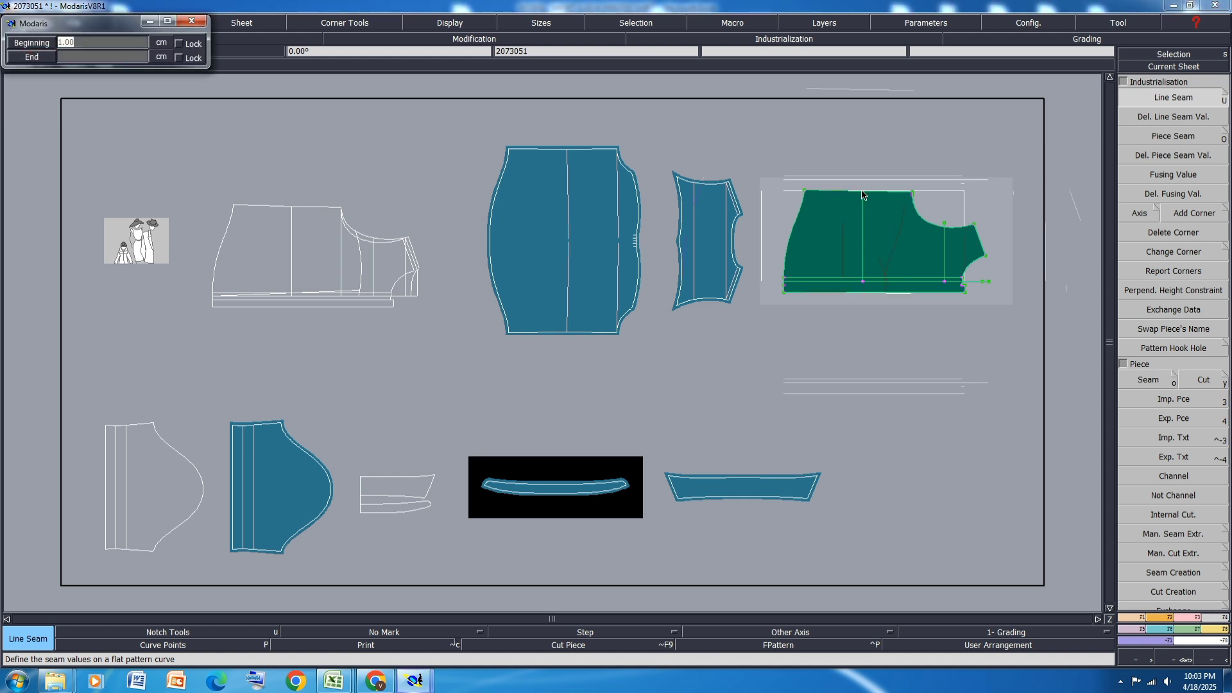
key("Return")
left_click(942, 297)
Set the seam allowance on the front piece's outer placket edge to 2.50 cm at both ends
scroll(941, 297, "up", 2)
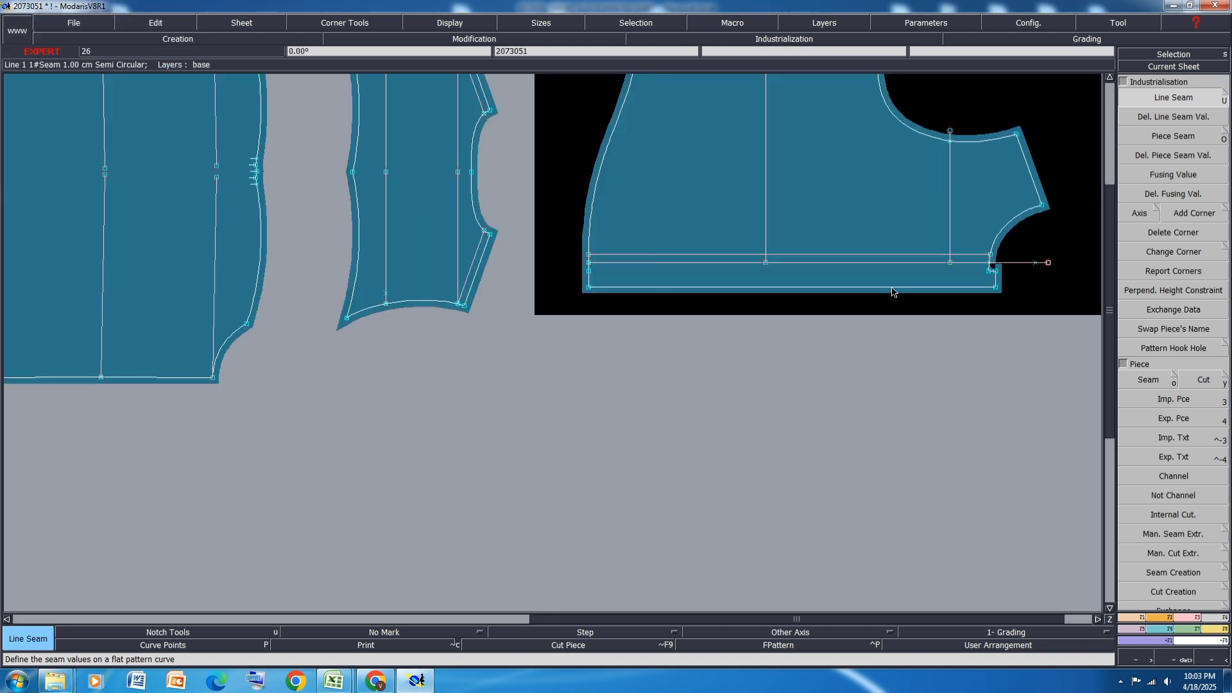
left_click(893, 287)
type("2.50")
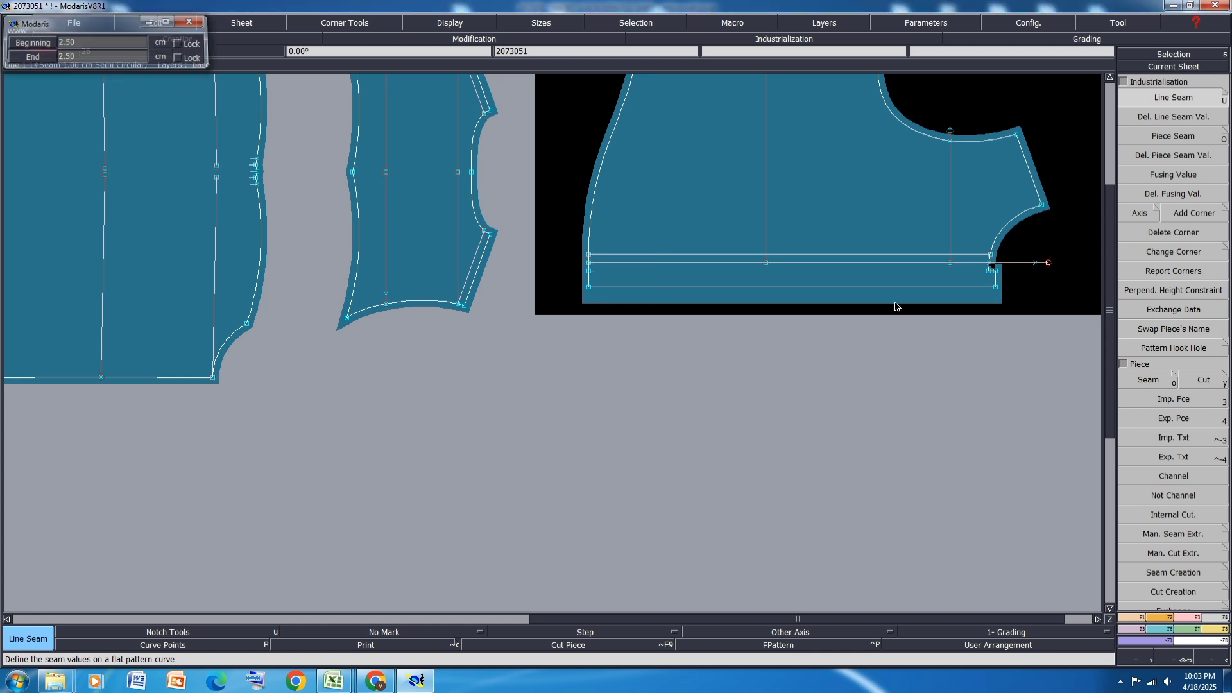
key("Return")
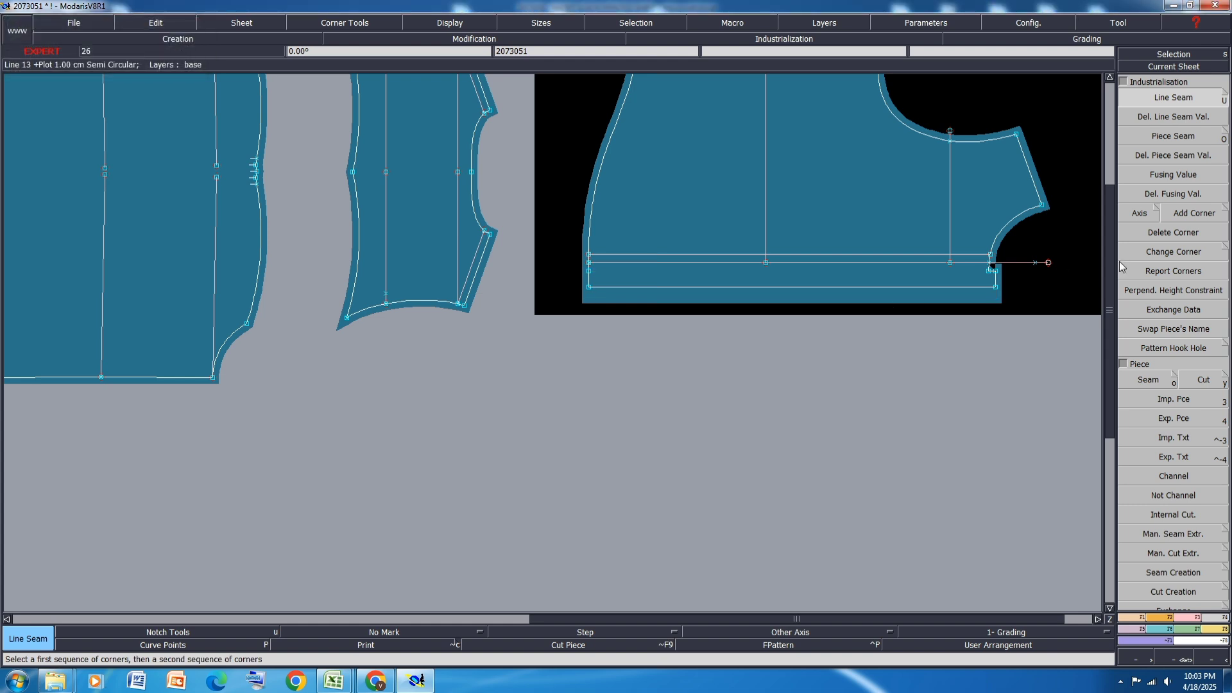
Remove the seam allowance from the short step edge between the front neckline and the placket
scroll(1045, 263, "up", 4)
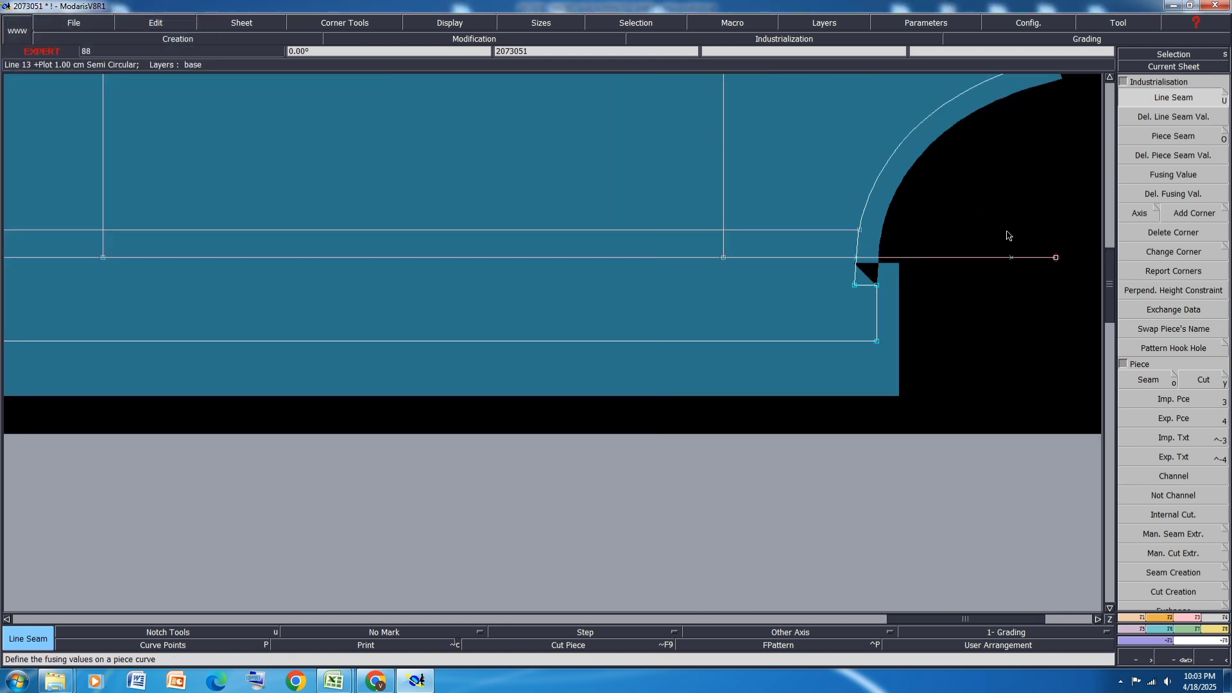
left_click(866, 272)
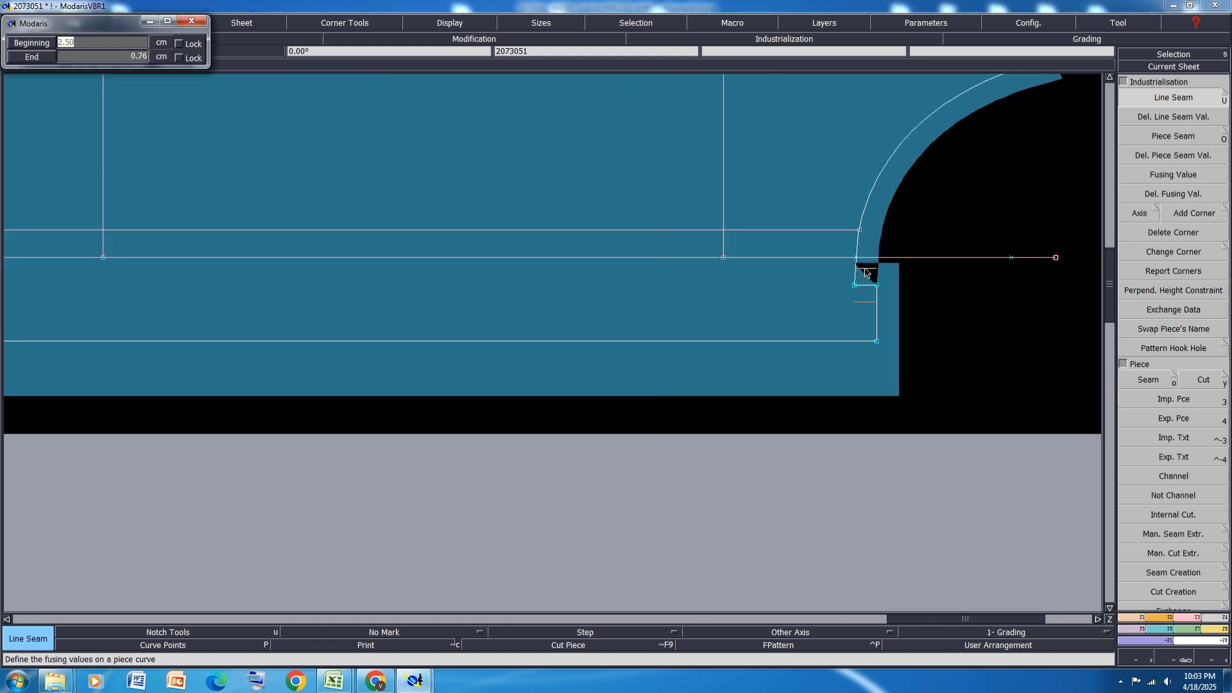
key("Return")
scroll(866, 272, "down", 2)
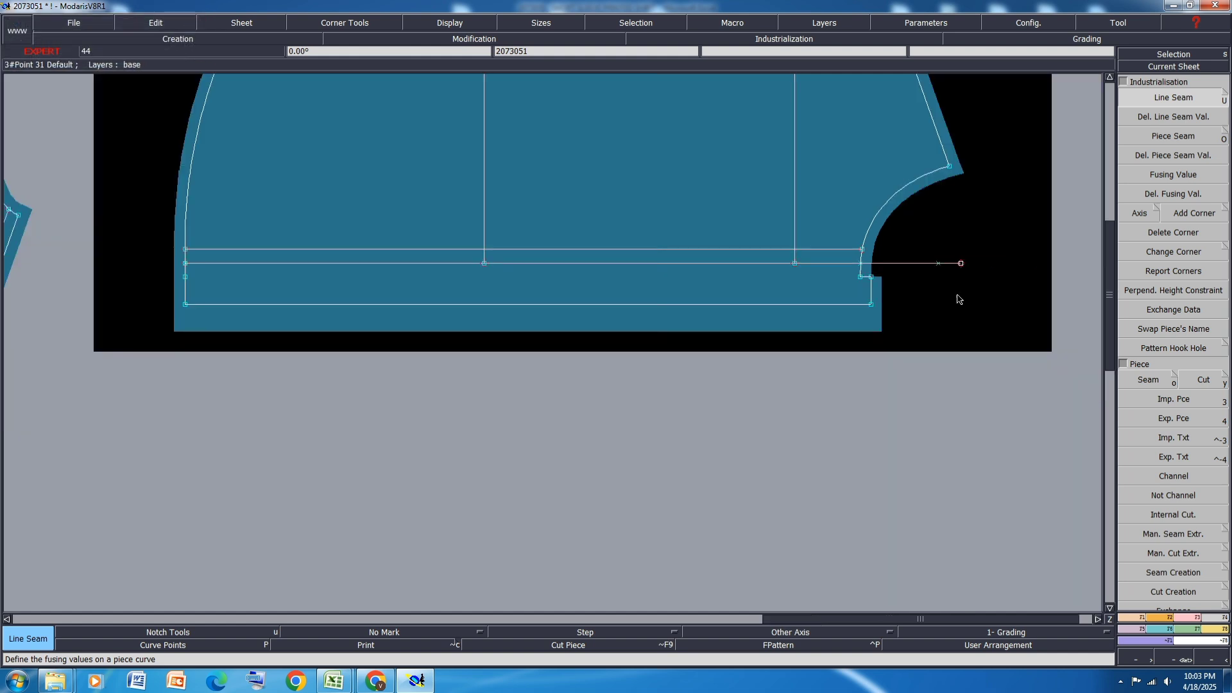
Delete the part of the centre front line that extends past the neckline on the front piece
key("Delete")
left_click(960, 263)
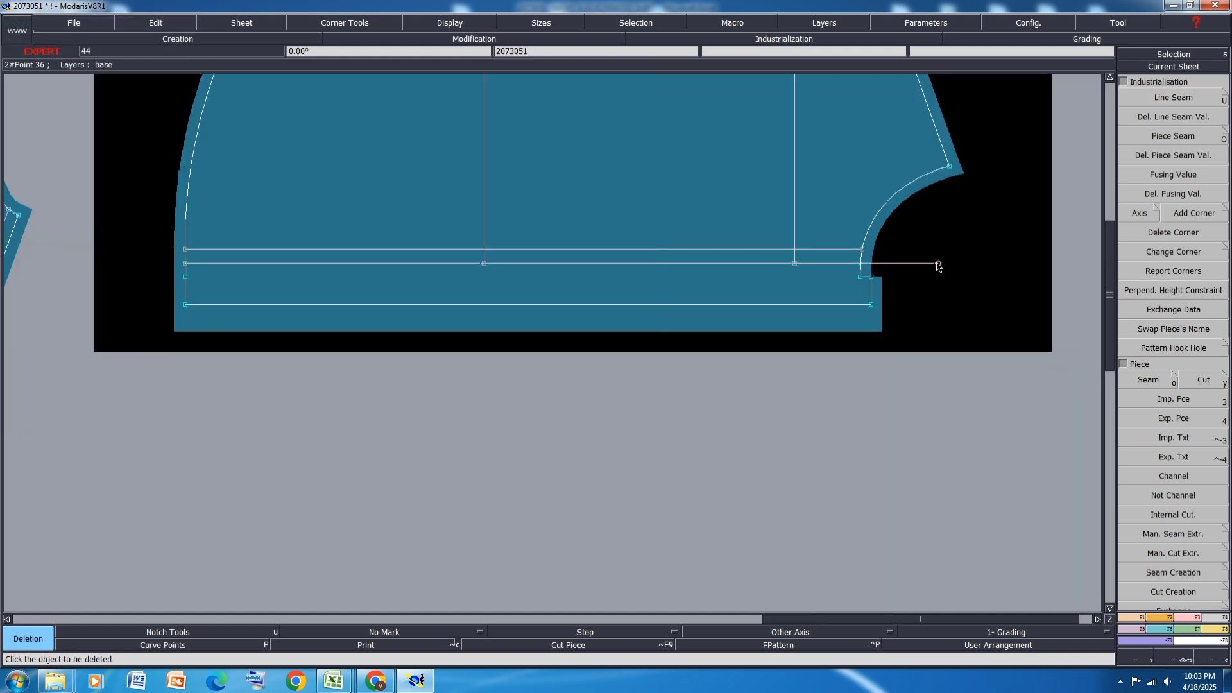
left_click(938, 263)
scroll(729, 276, "down", 2)
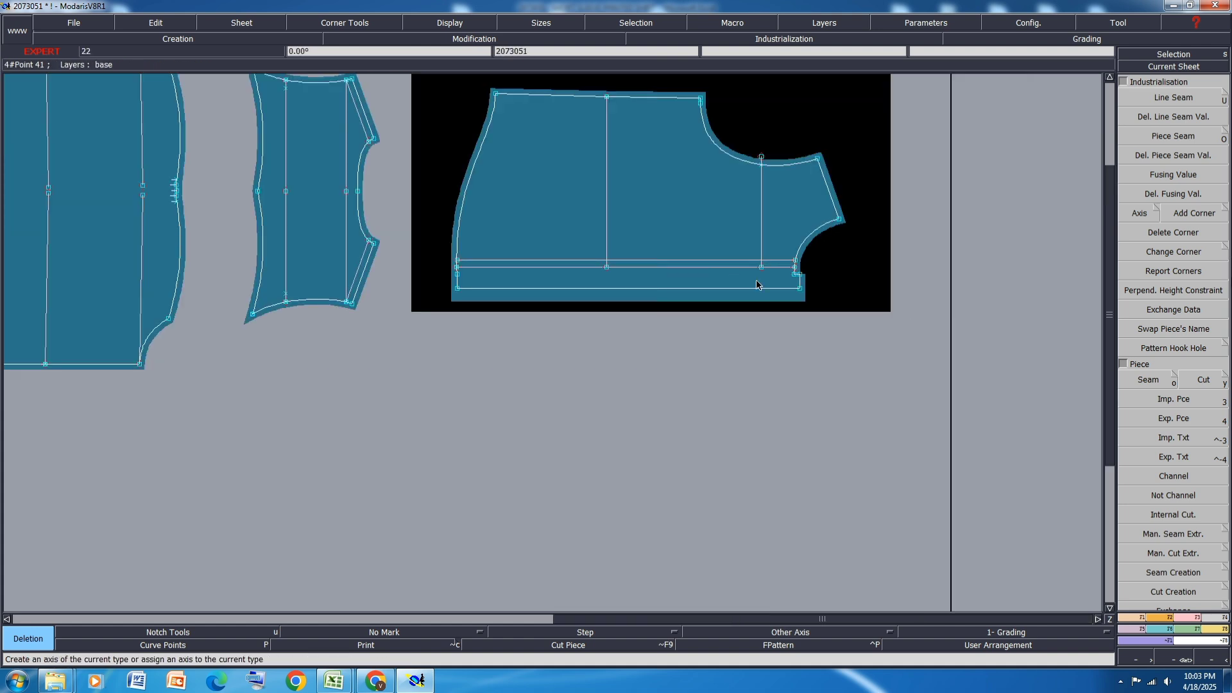
Merge the short segment at the side seam end of the front armhole with the armhole curve
key("m")
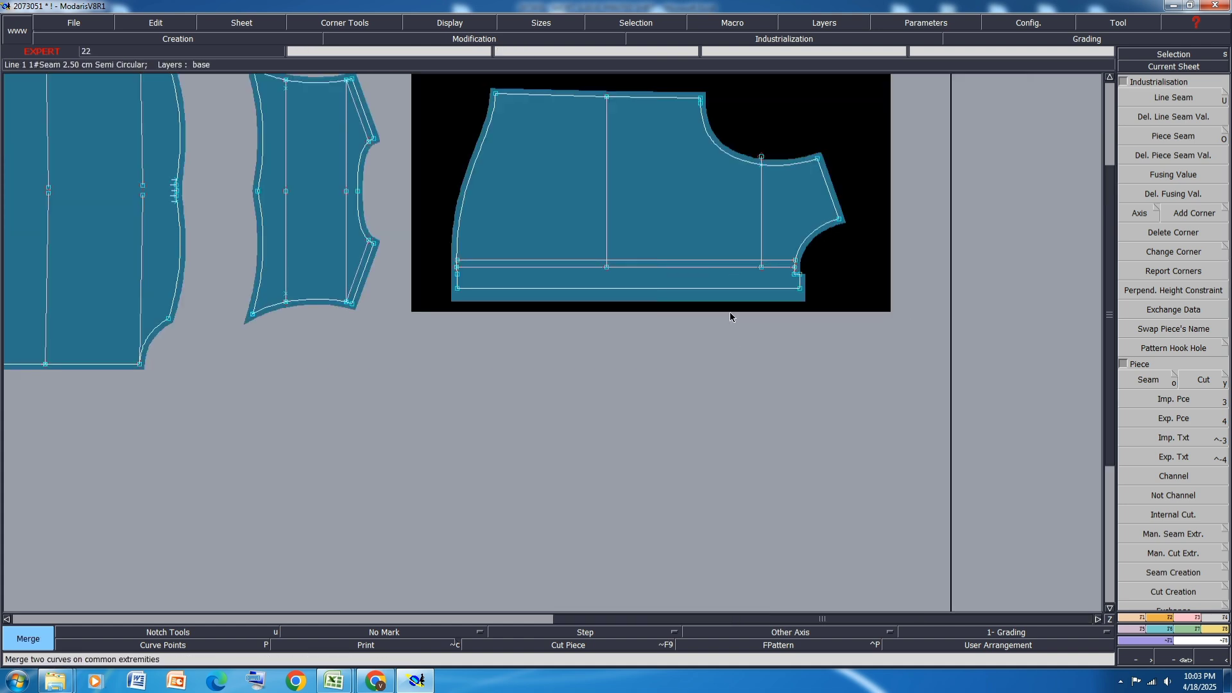
scroll(700, 99, "up", 4)
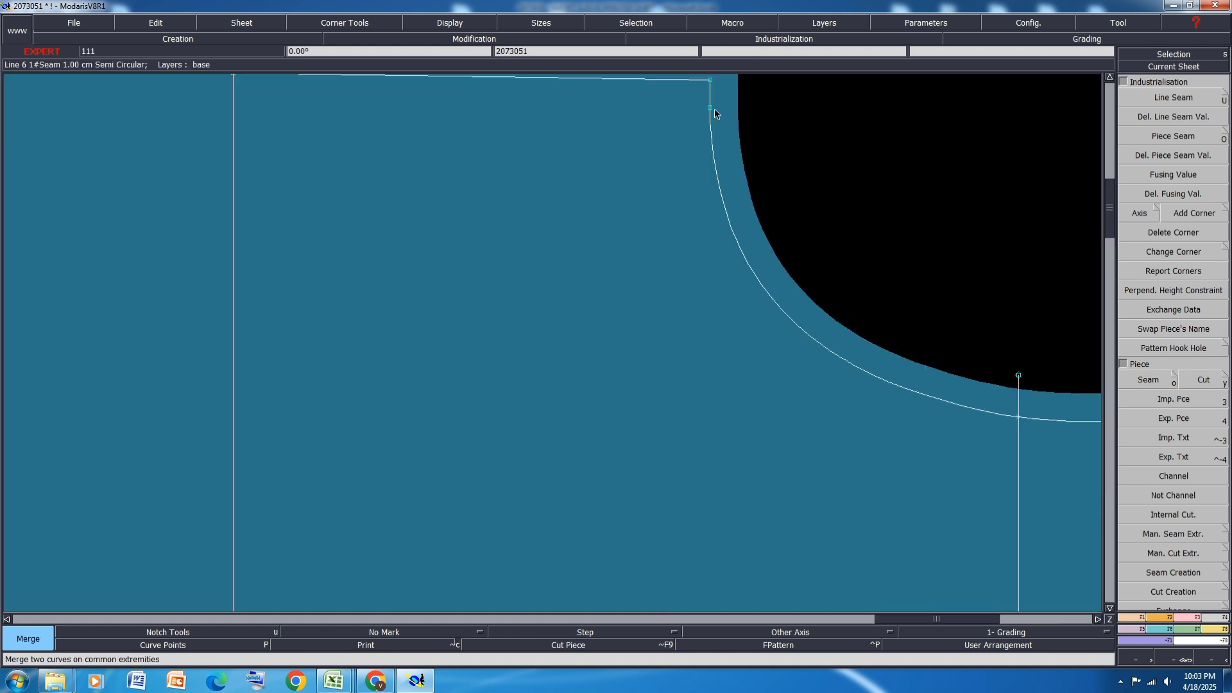
scroll(756, 190, "down", 4)
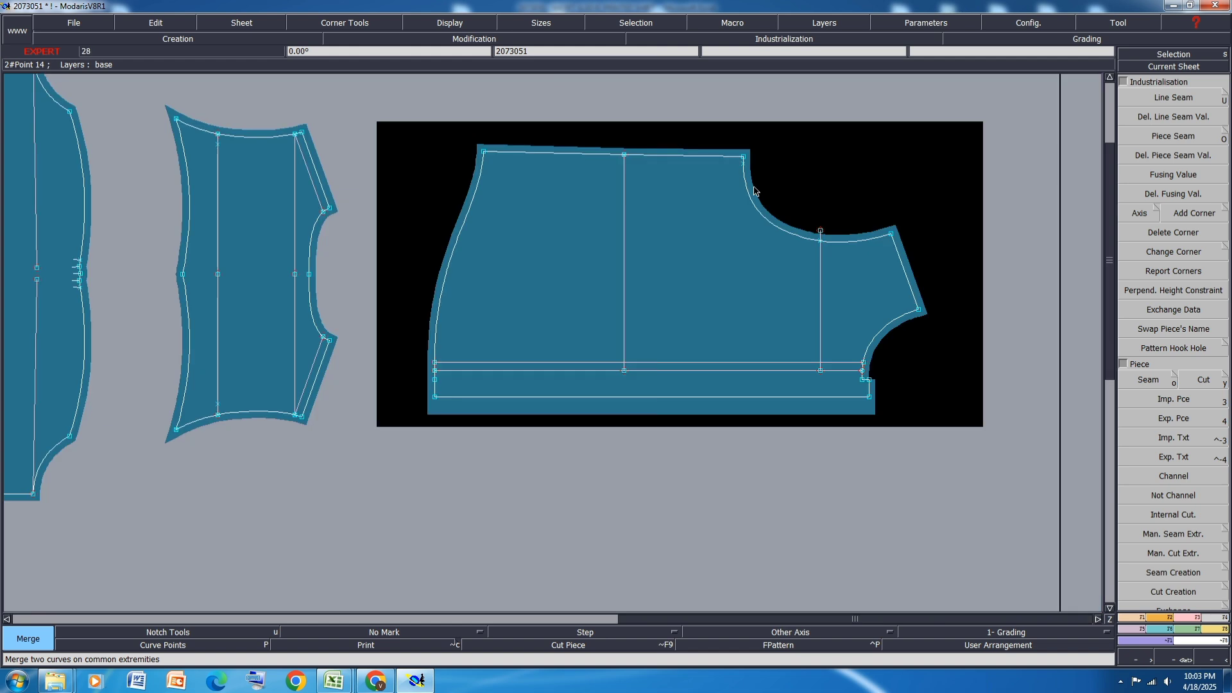
scroll(755, 190, "down", 2)
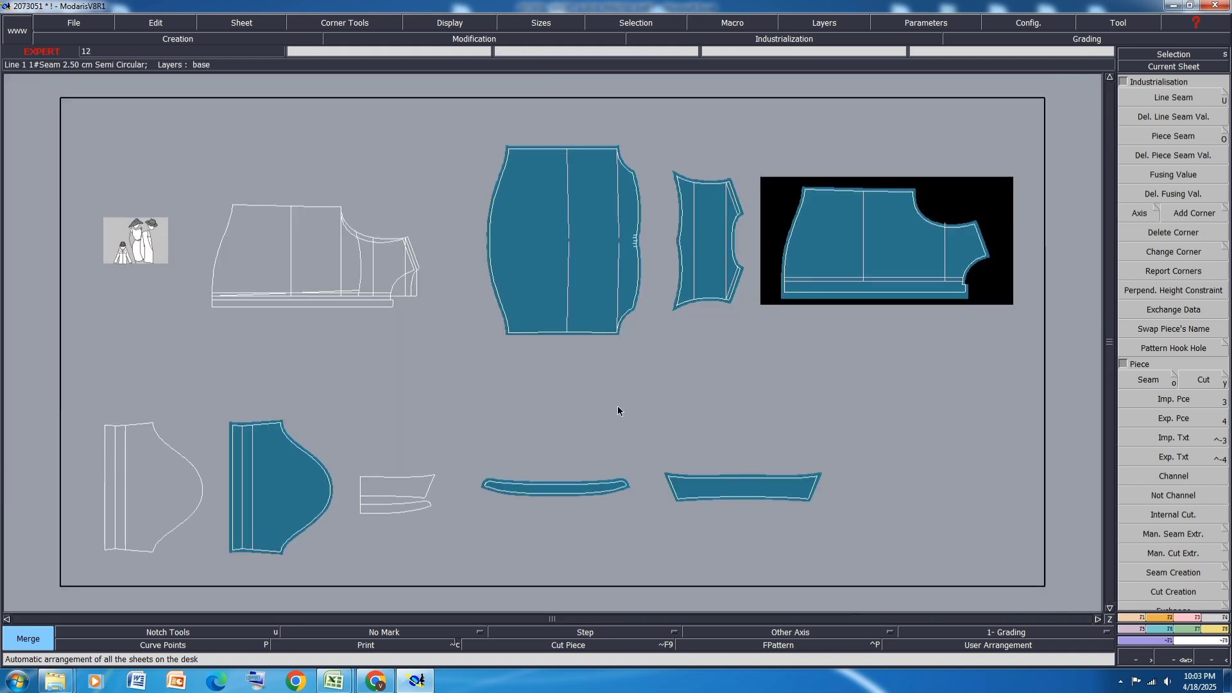
Select all the sheets and display every piece in all graded sizes
key("ctrl+a")
key("F10")
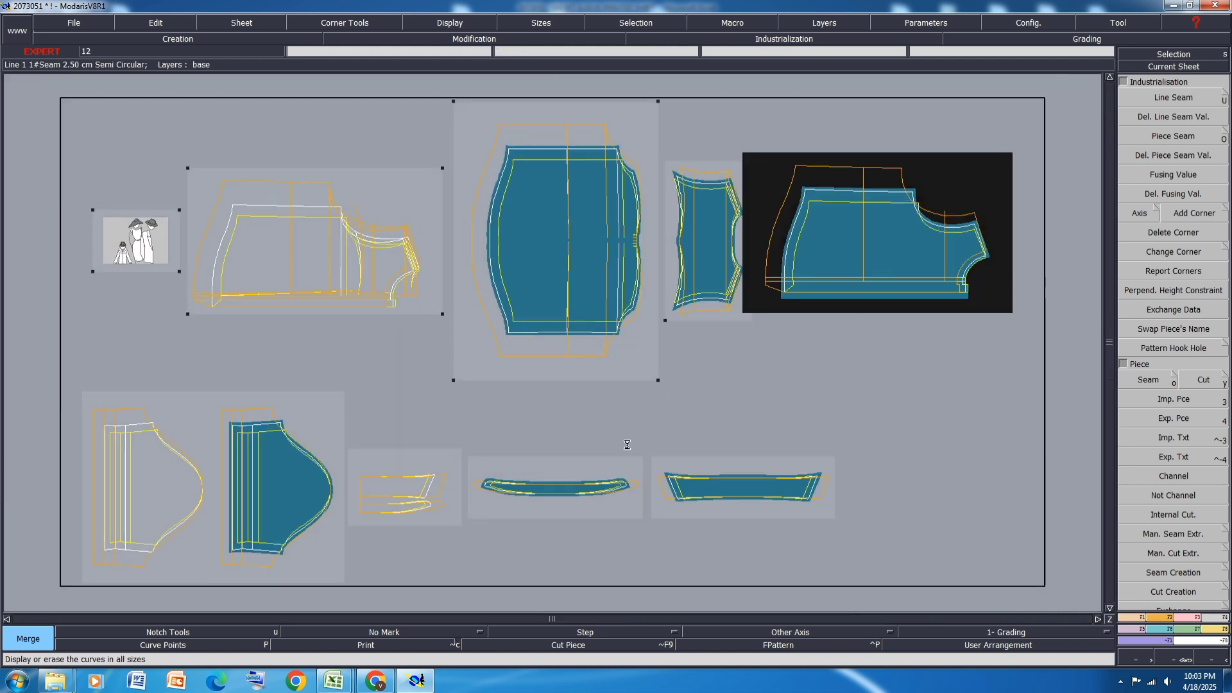
key("F11")
key("F12")
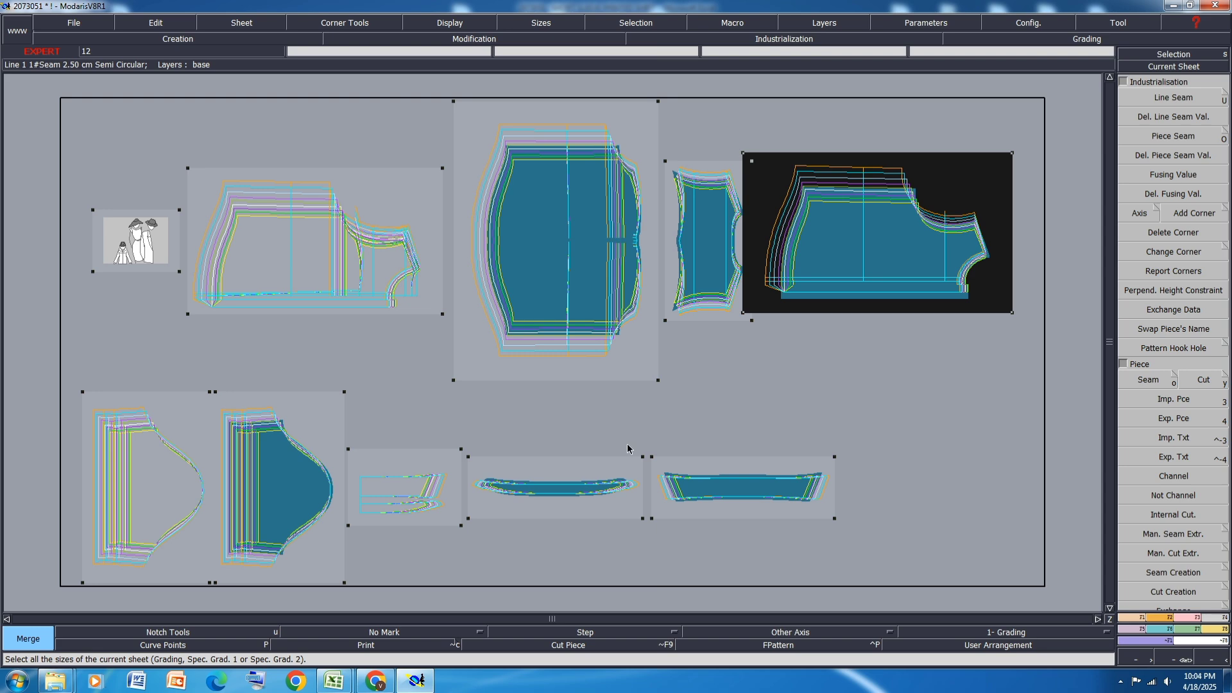
Copy the X grading of the front's centre hem point to the placket's hem corner with ReportX, and save the model
scroll(797, 276, "up", 2)
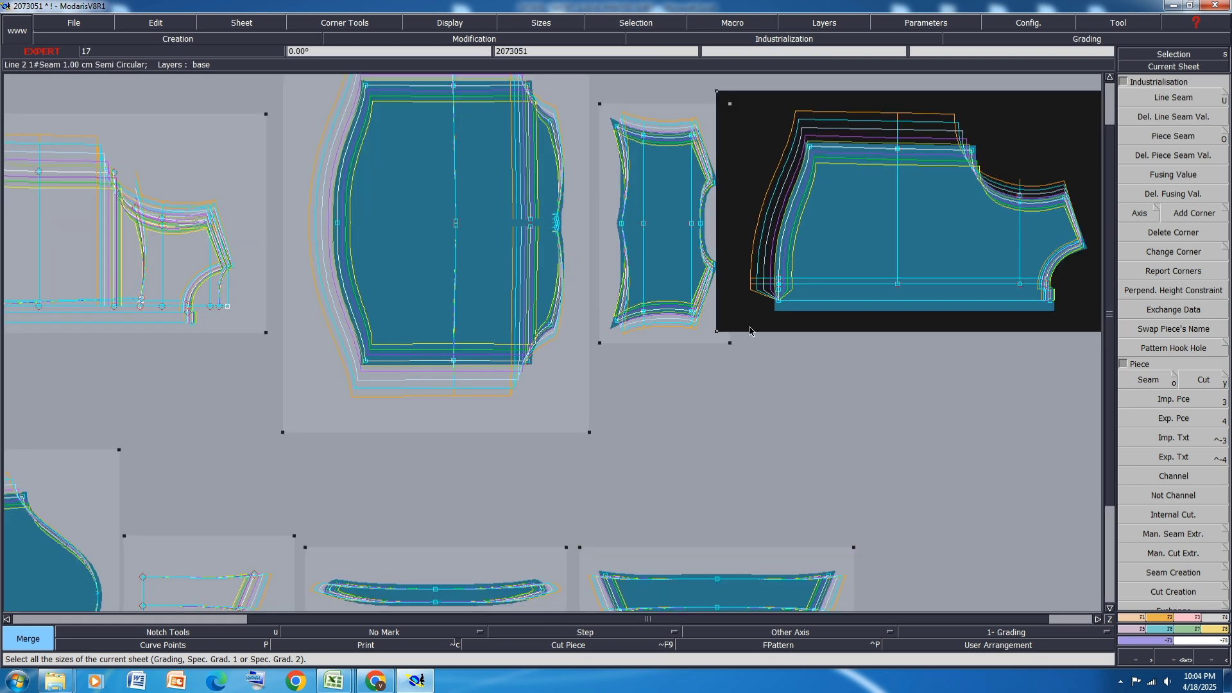
left_click(1161, 629)
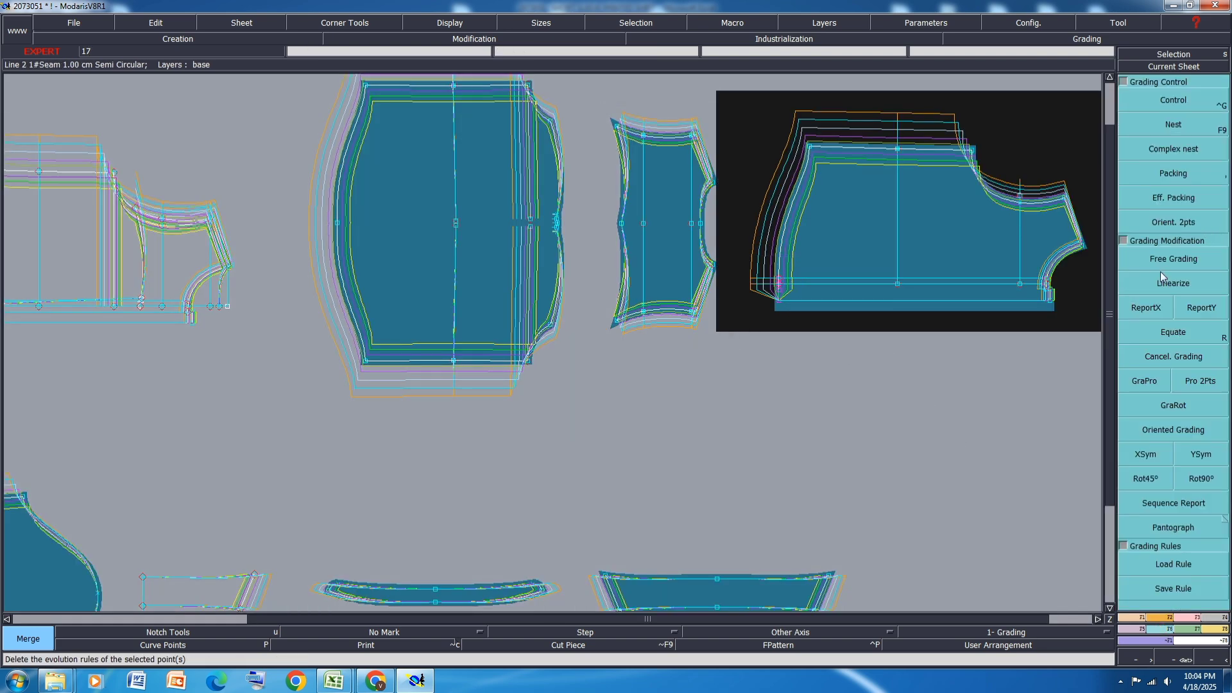
left_click(1146, 307)
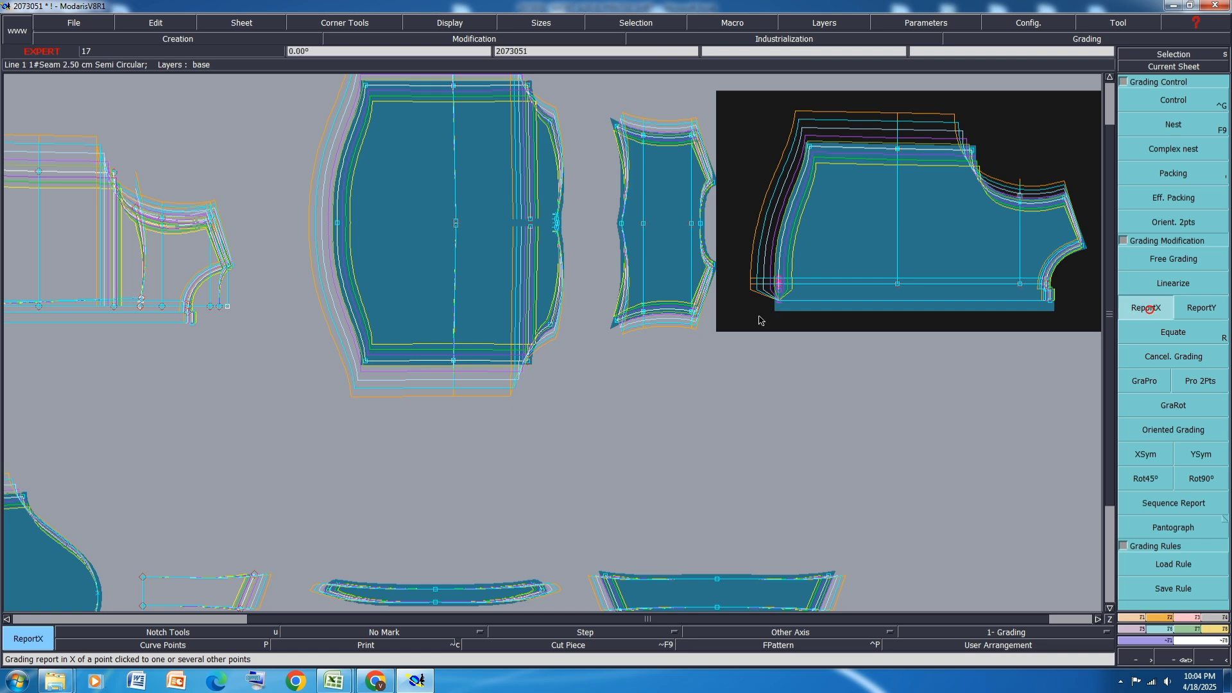
left_click(779, 283)
scroll(823, 221, "down", 3)
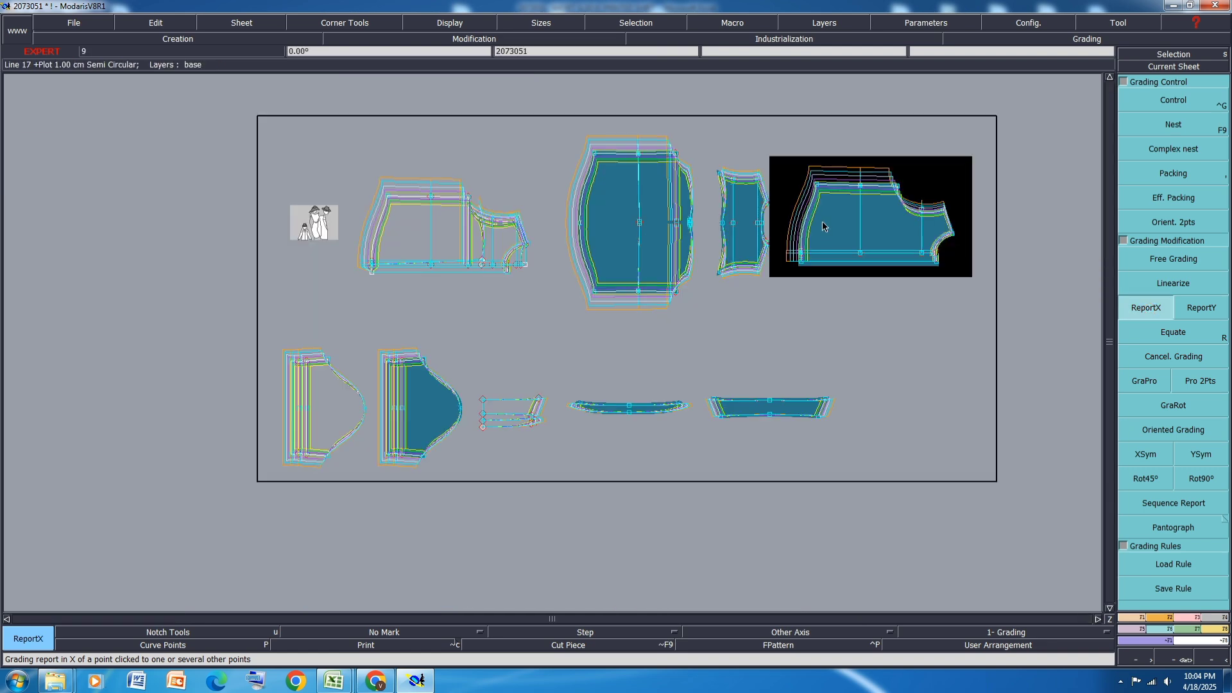
scroll(822, 221, "up", 1)
key("ctrl+s")
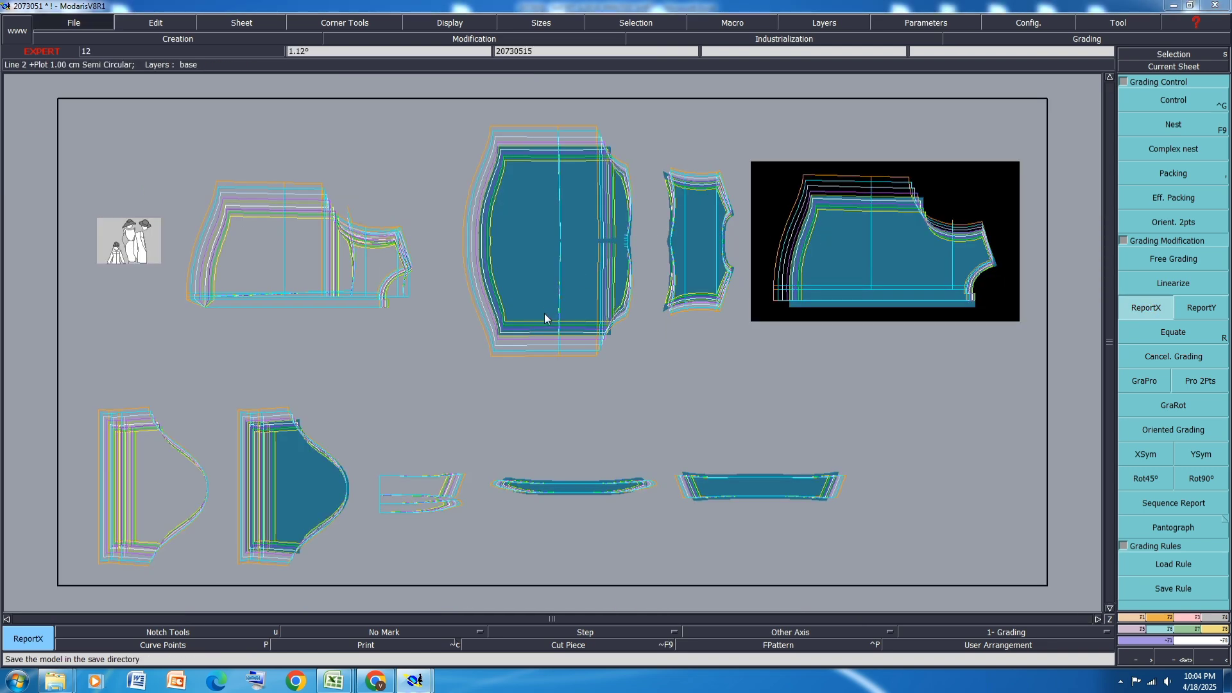
left_click(550, 407)
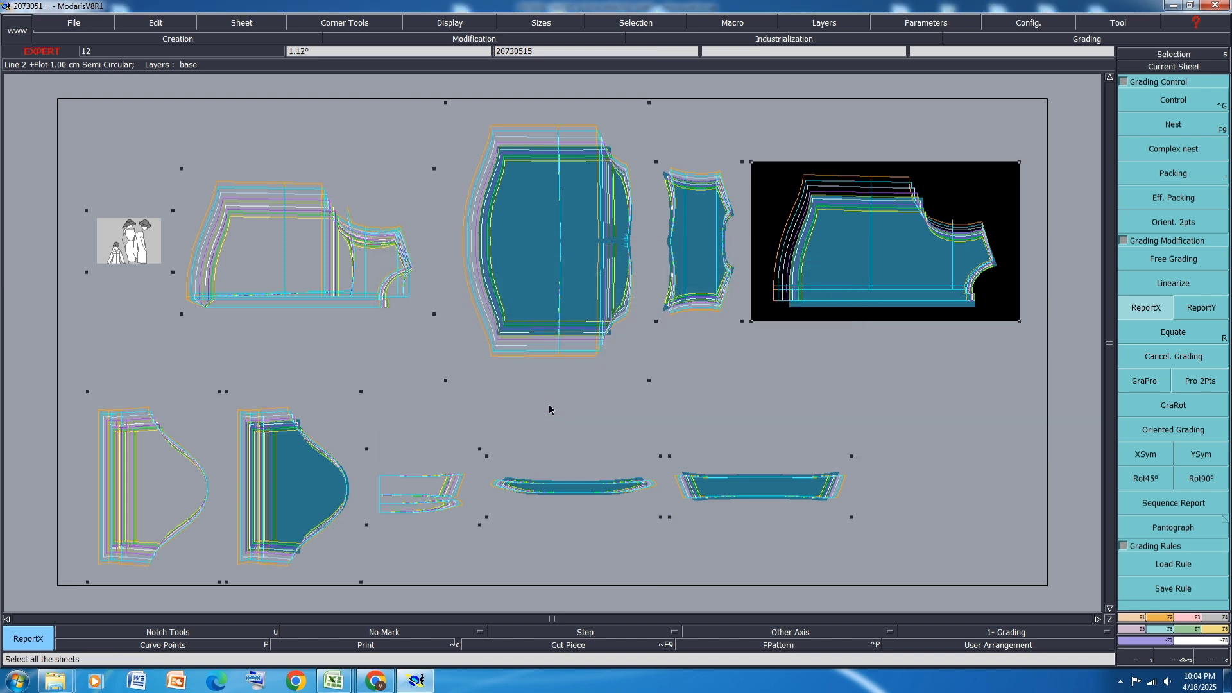
Hide the graded sizes, display the title blocks on all the sheets, and rearrange them
key("F9")
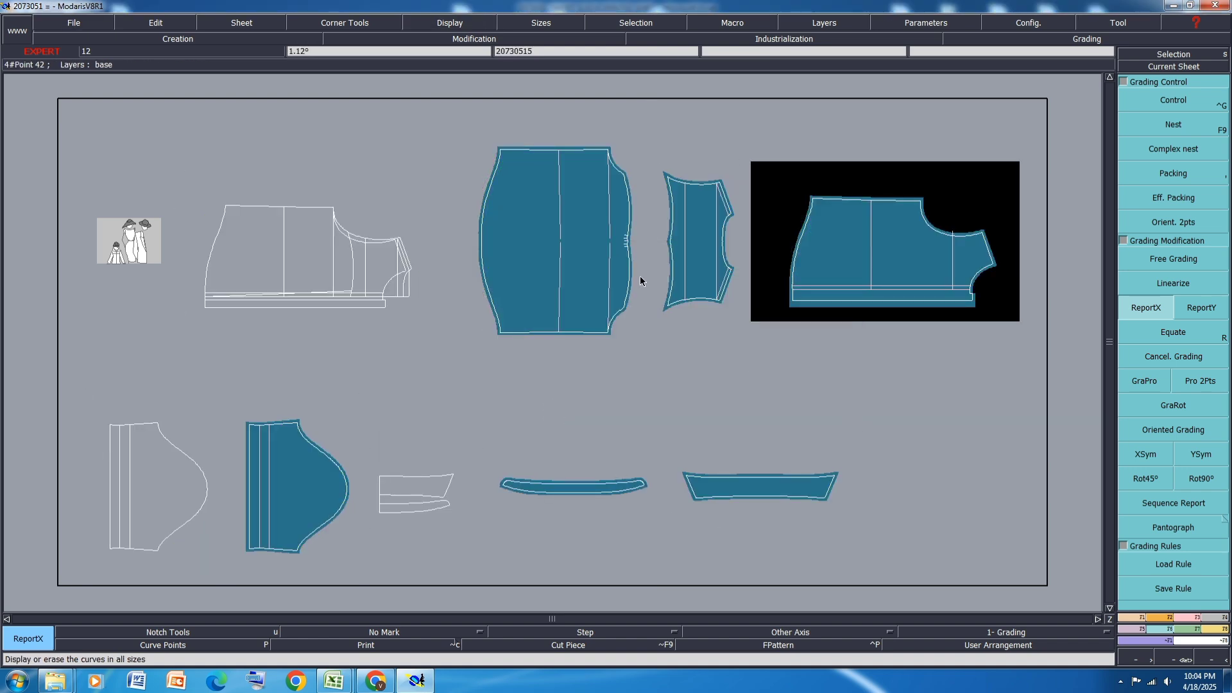
key("ctrl+u")
key("j")
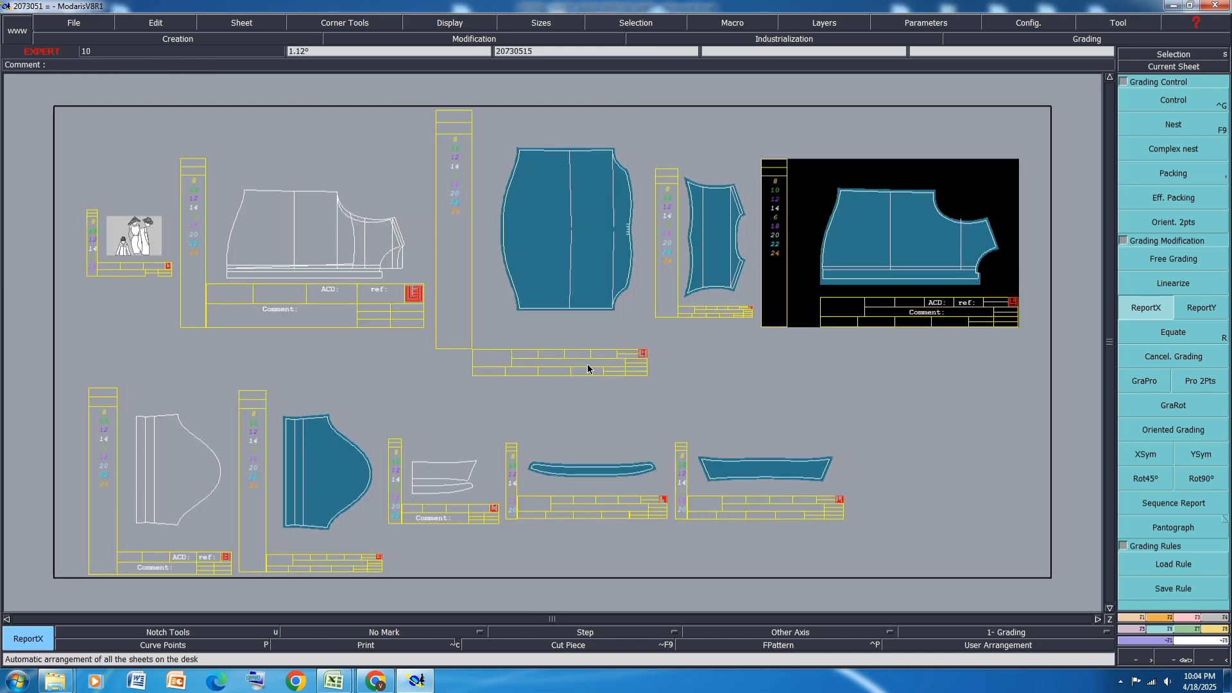
Enter the comment BACK 1X1 on the back's sheet and BK YOUK 1X1 on the back yoke's sheet
key("e")
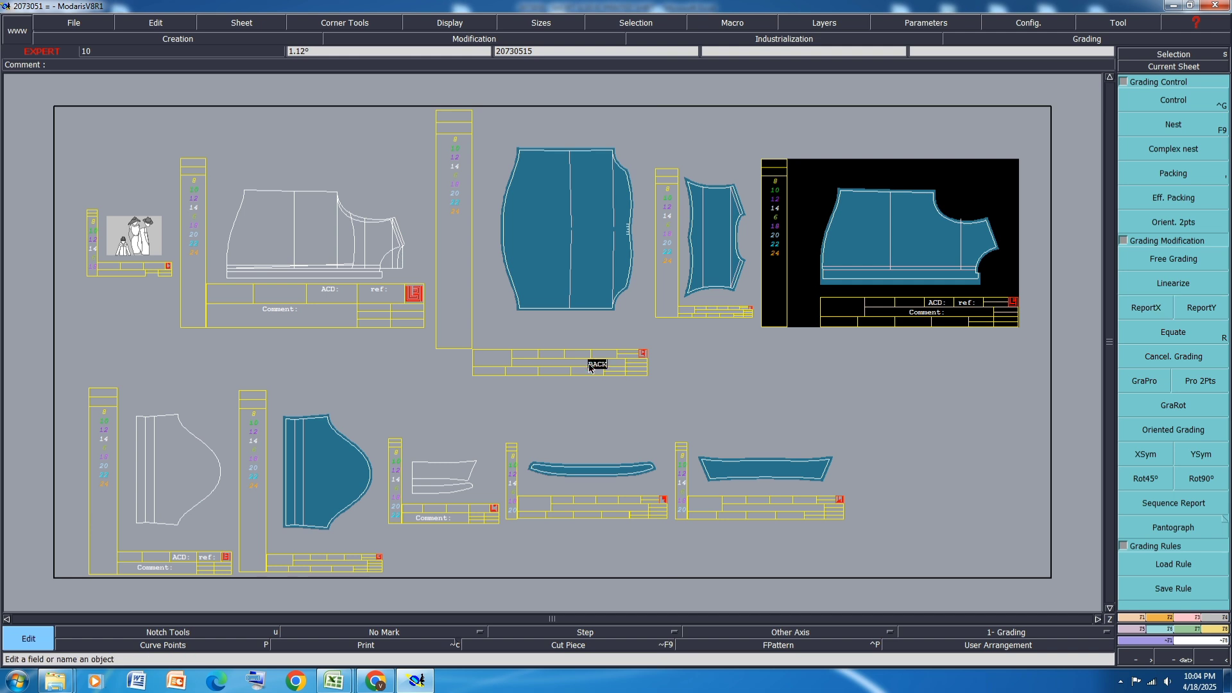
key("Return")
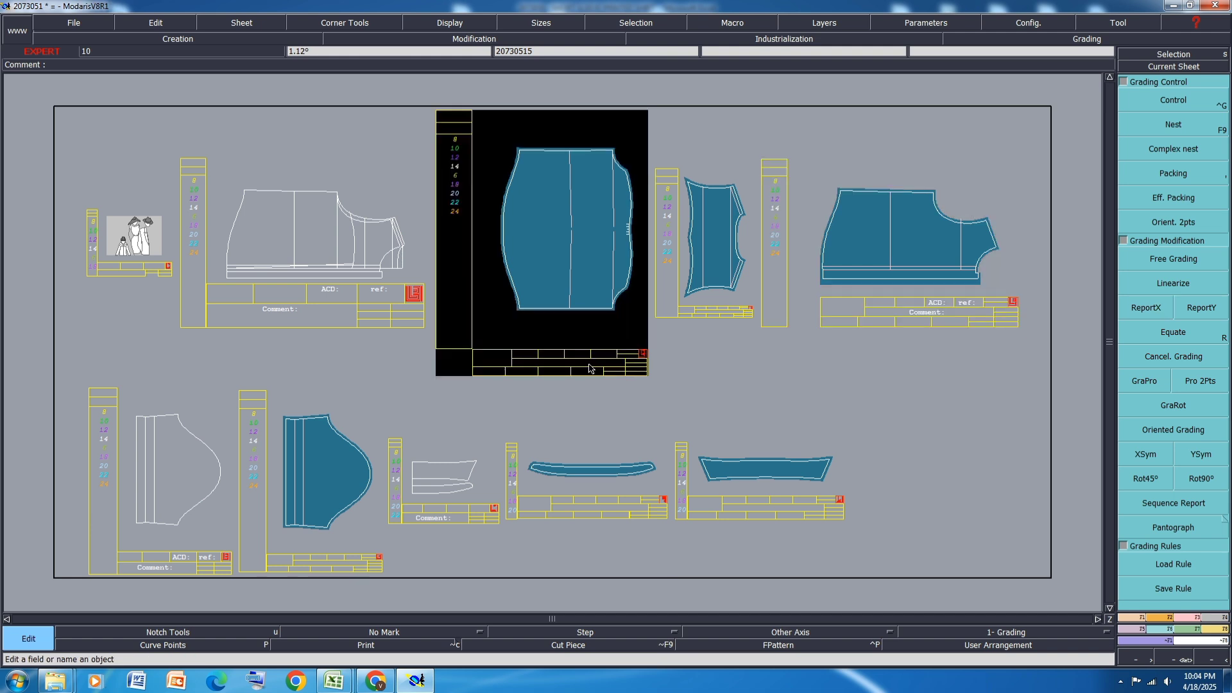
scroll(722, 324, "up", 3)
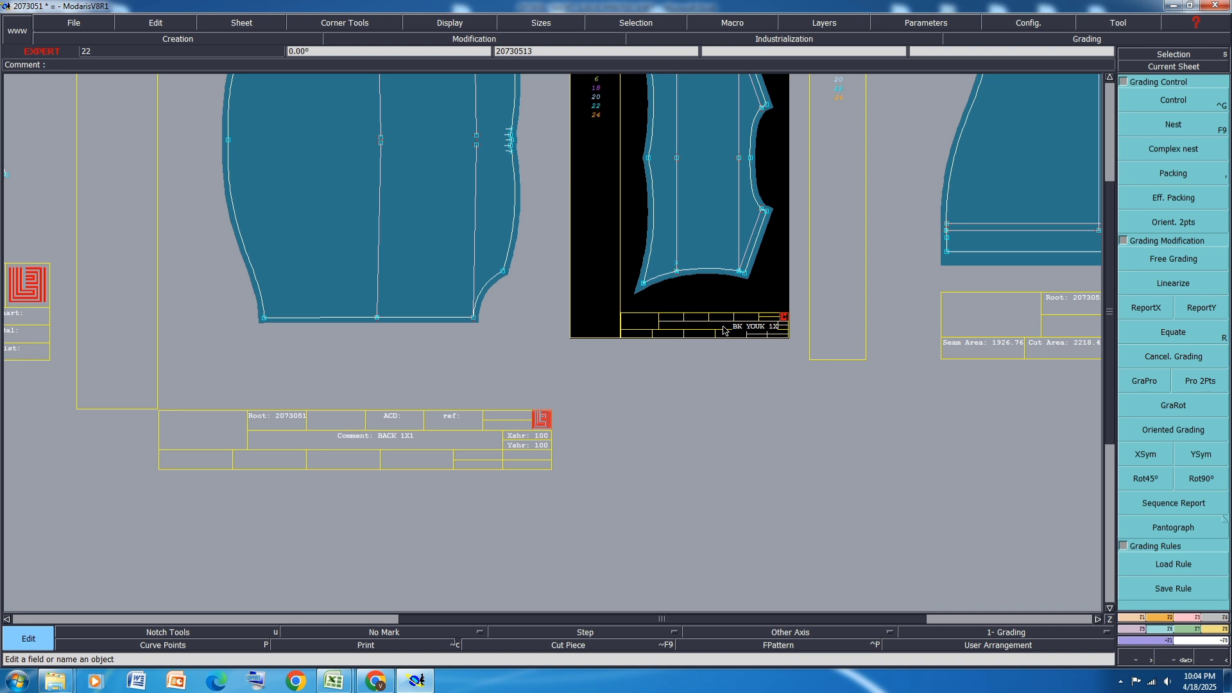
type("1")
key("Return")
Enter the comment FRONT 1X2 in the front piece's title block
key("Page_Down")
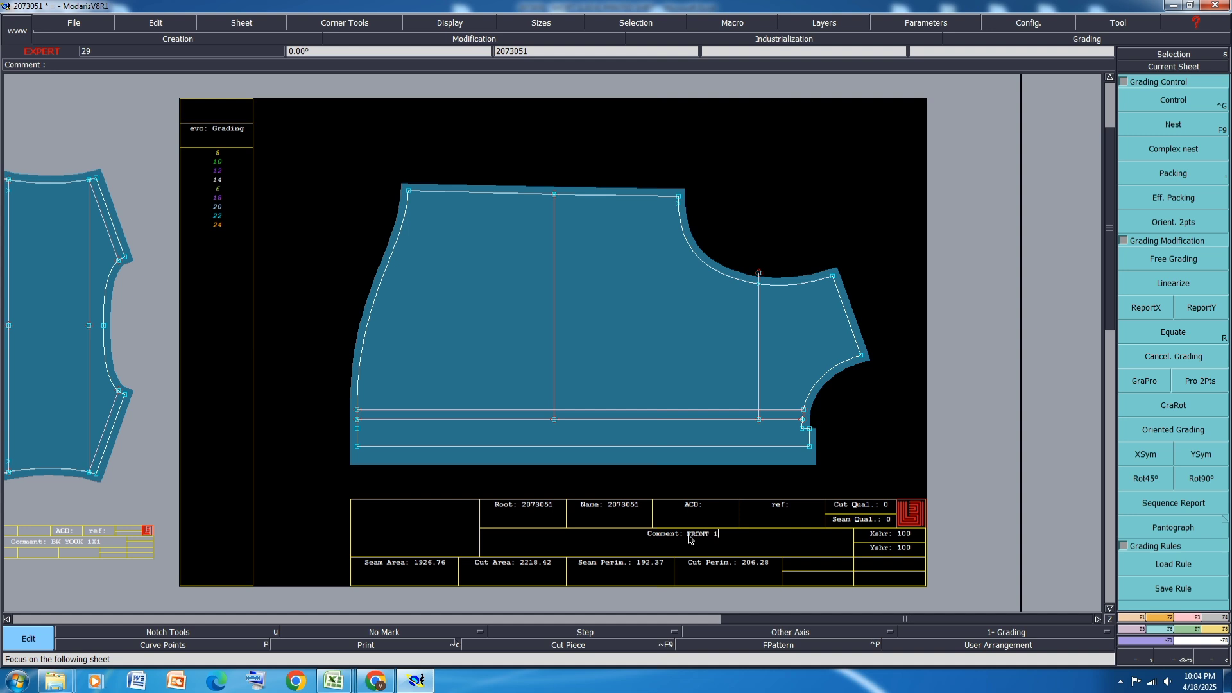
left_click(691, 539)
type("FRONT 1X")
key("Return")
Enter the comment SLEEVE 1X2 in the title block of the sleeve piece with seam allowance
key("Page_Down")
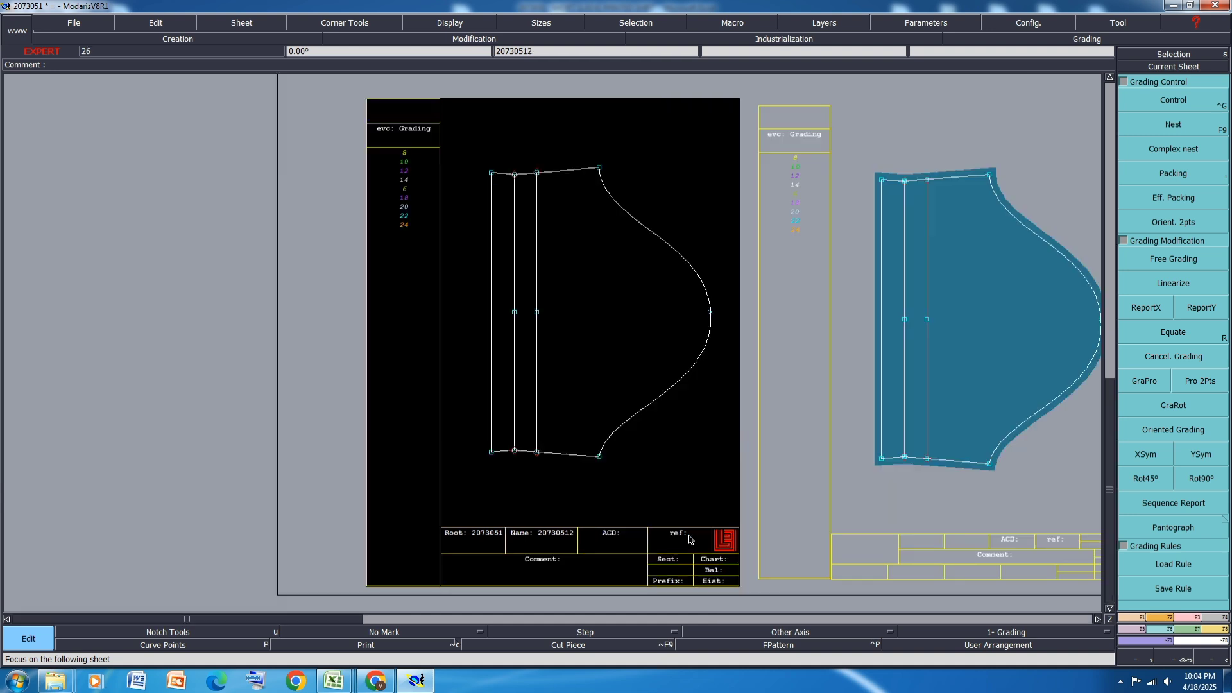
key("Page_Down")
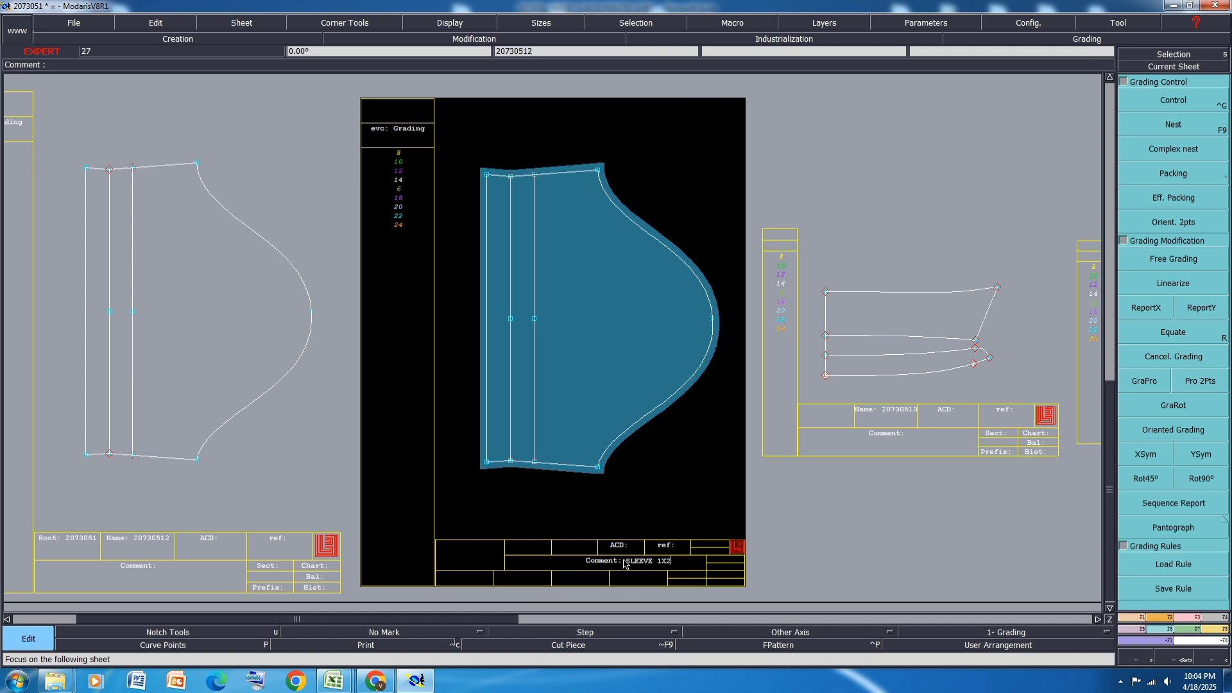
key("Return")
Enter the comment BAND 1X2 in the collar band's title block
key("Page_Down")
key("Page_Down")
key("Page_Down")
key("Page_Down")
key("Page_Down")
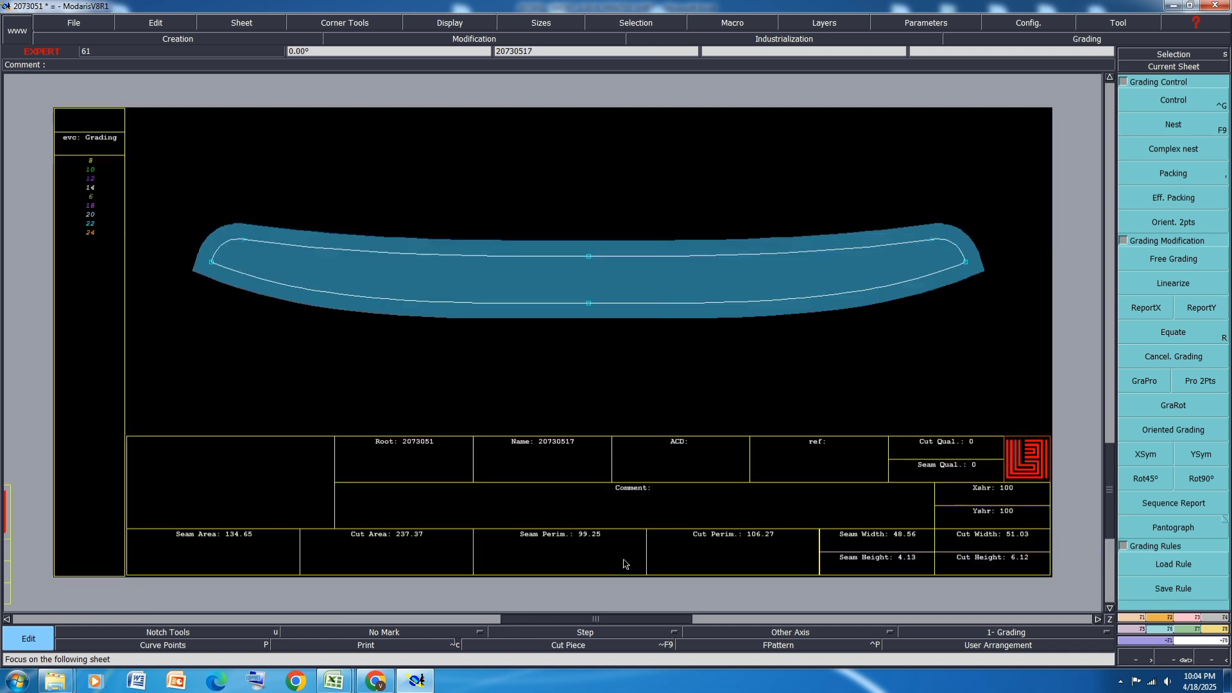
left_click(658, 488)
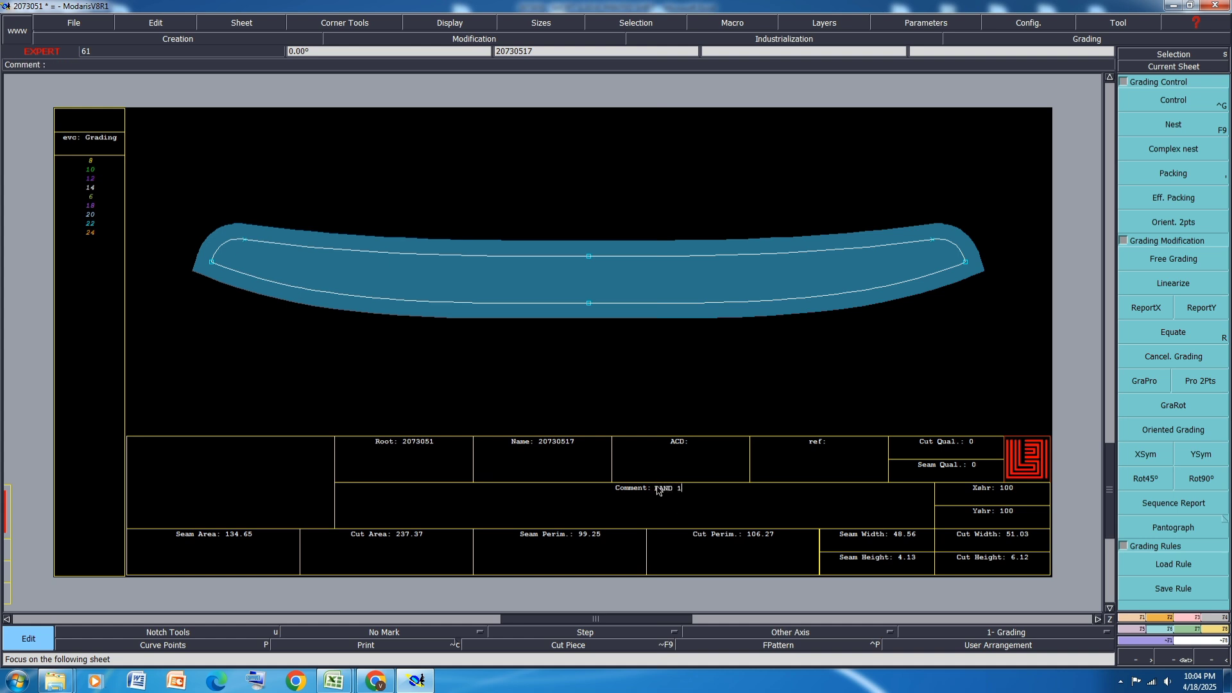
key("Return")
Enter the comment COLLAR 1X2 in the collar piece's title block
key("Page_Down")
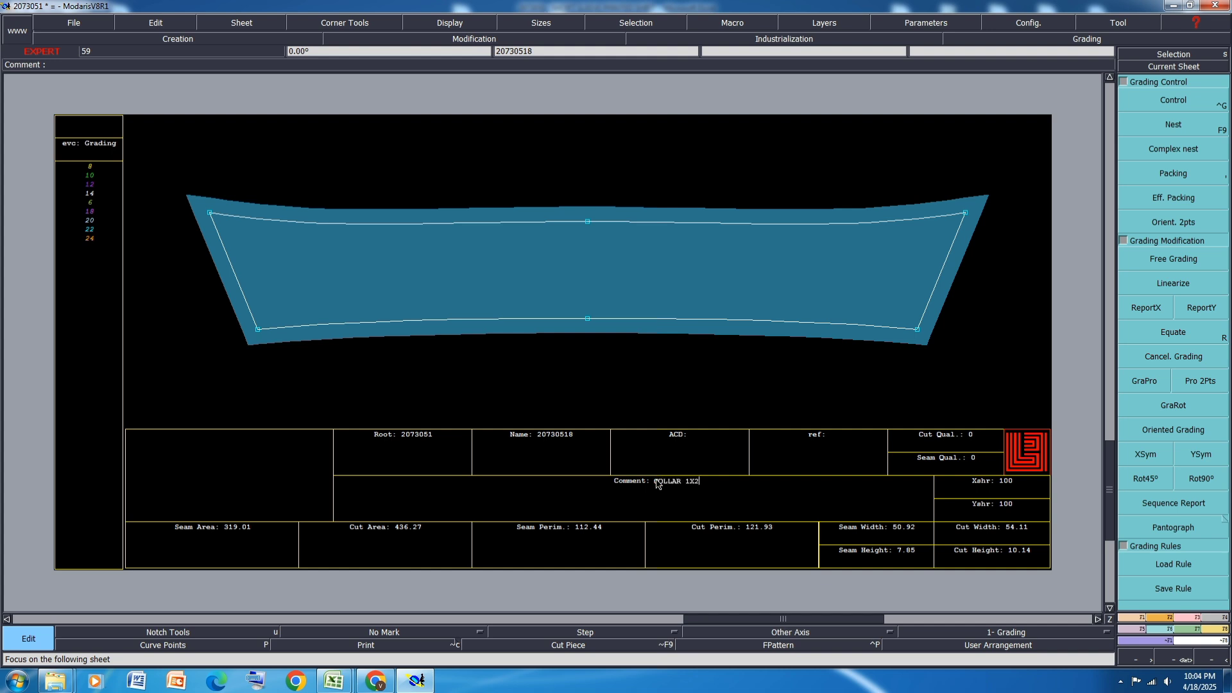
key("Return")
key("Page_Down")
Rearrange all the sheets on the desk and save the model
key("8")
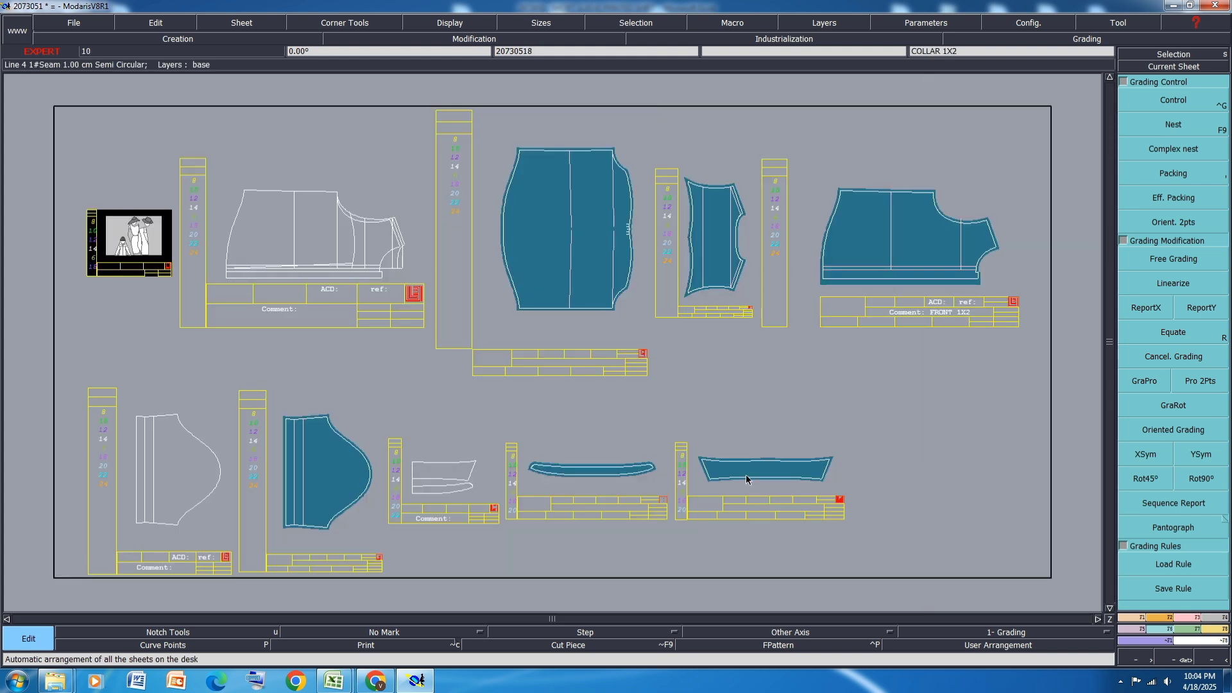
key("ctrl+s")
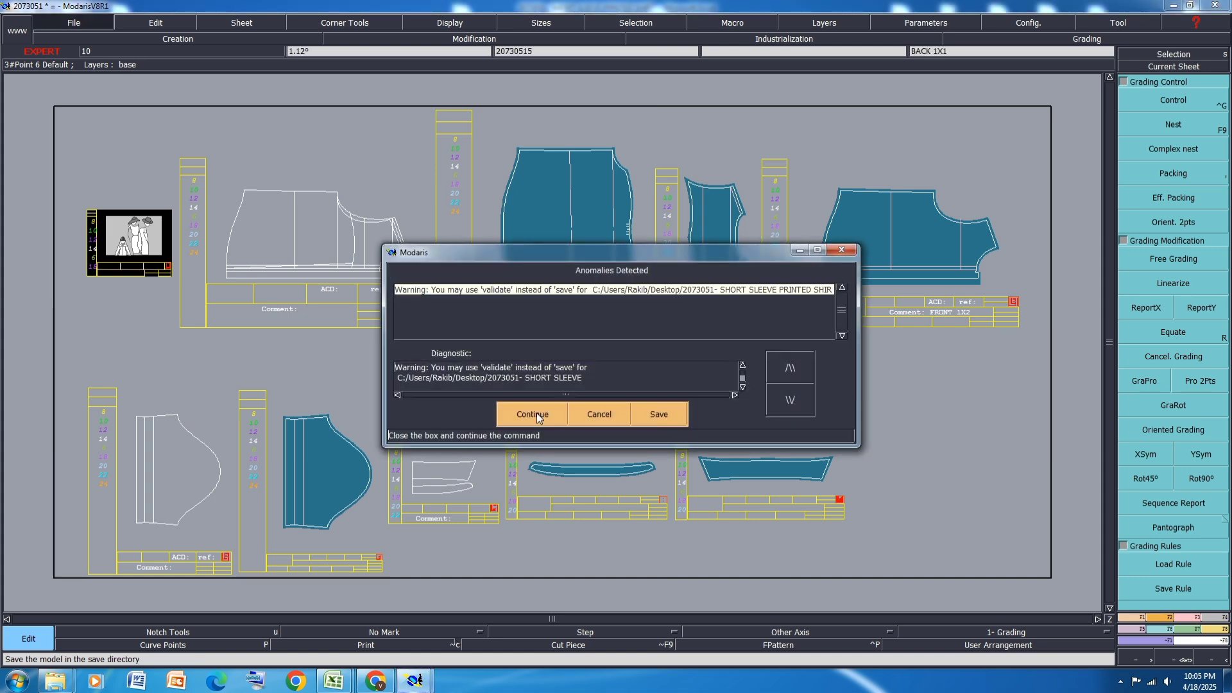
left_click(536, 412)
Copy the band and collar sheets onto new sheets in the free area of the desk
key("c")
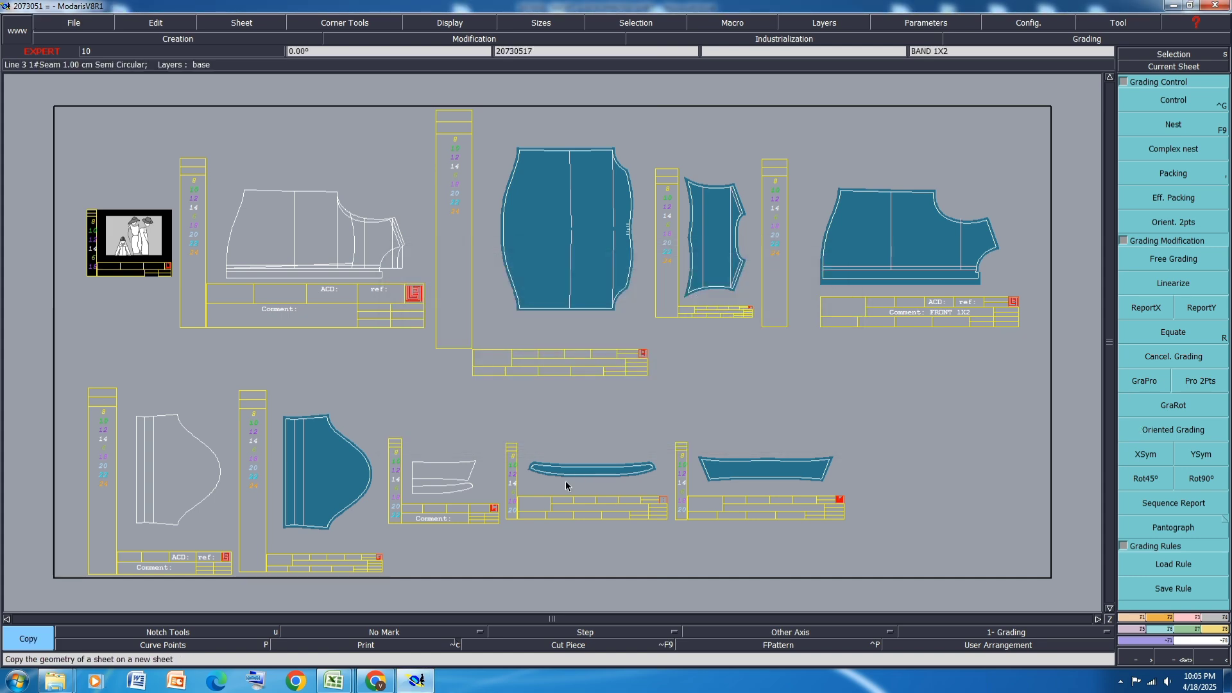
left_click(566, 481)
left_click(909, 409)
left_click(787, 457)
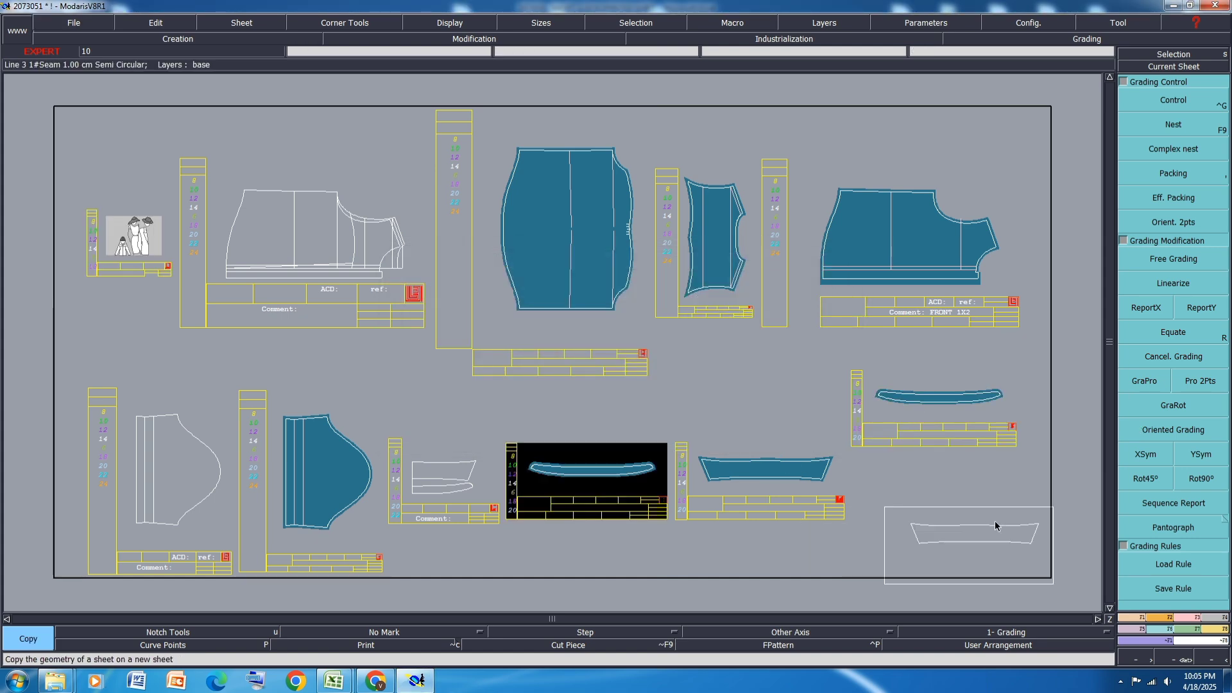
left_click(996, 522)
Draw a straight line along the front's placket from its hem edge point to the corner point at the neckline
scroll(995, 273, "up", 3)
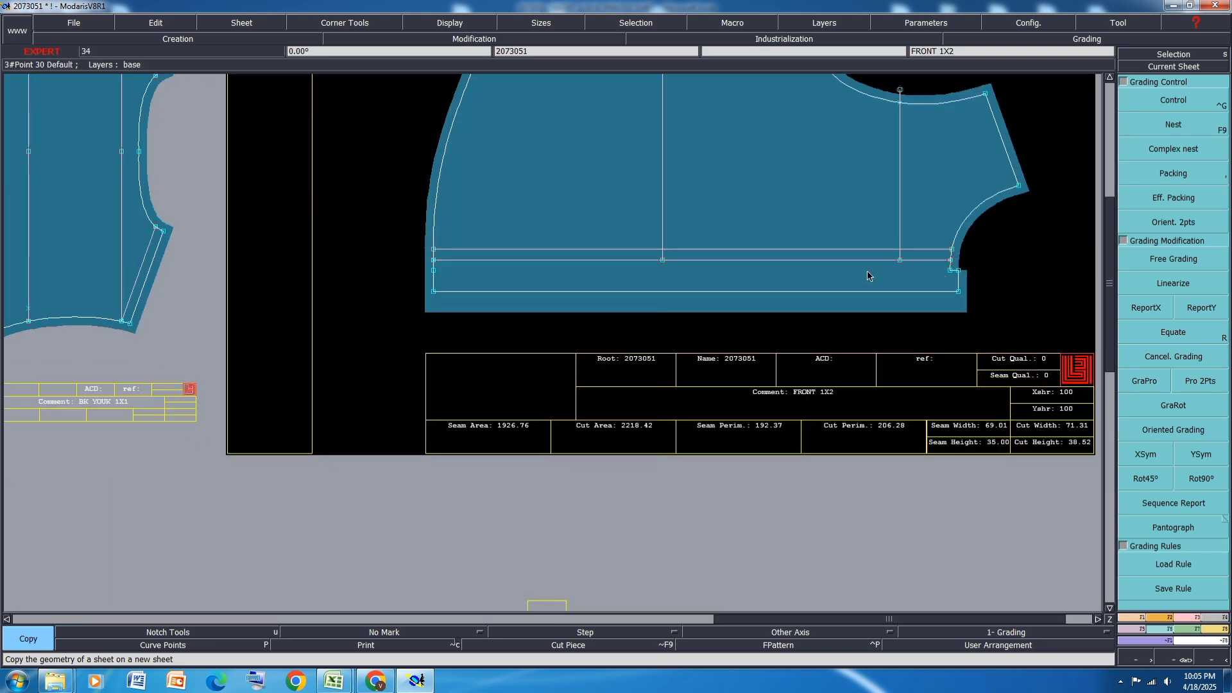
key("d")
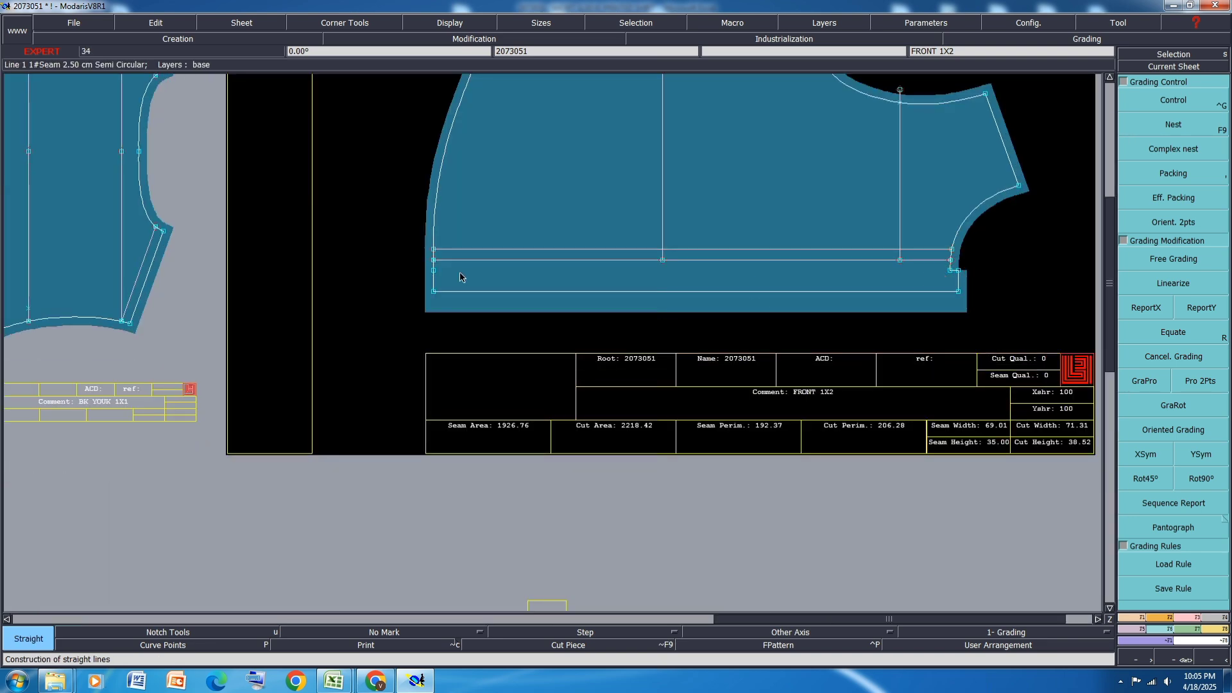
left_click(432, 270)
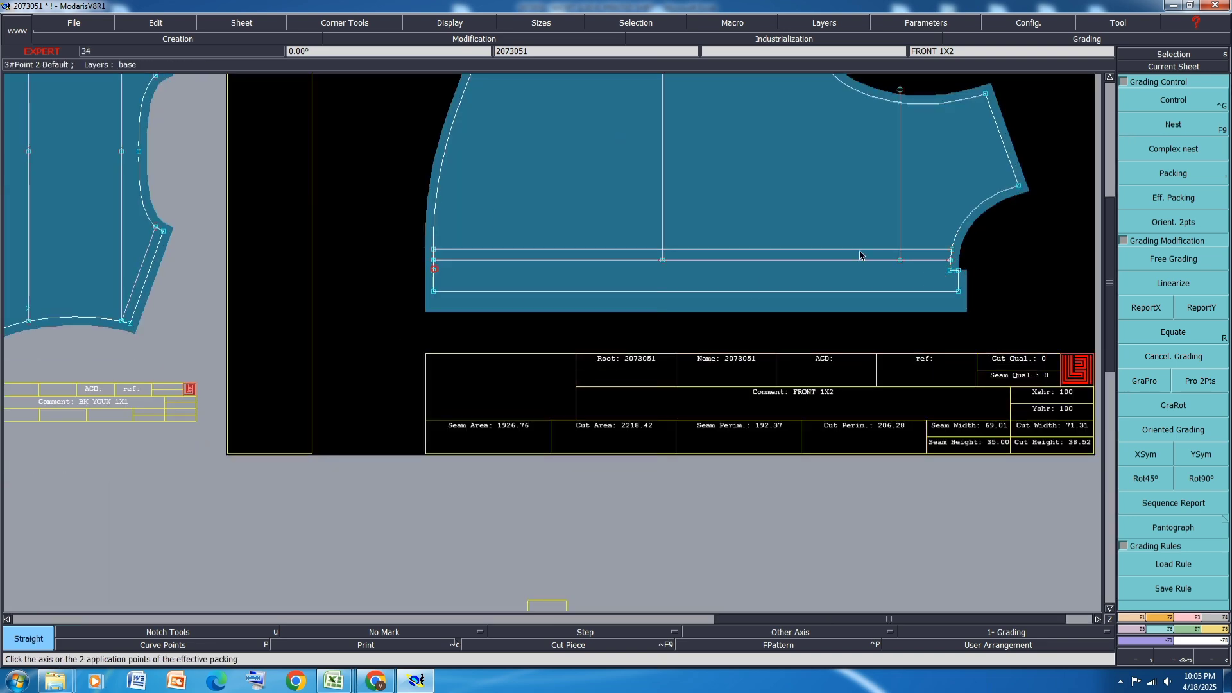
left_click(950, 271)
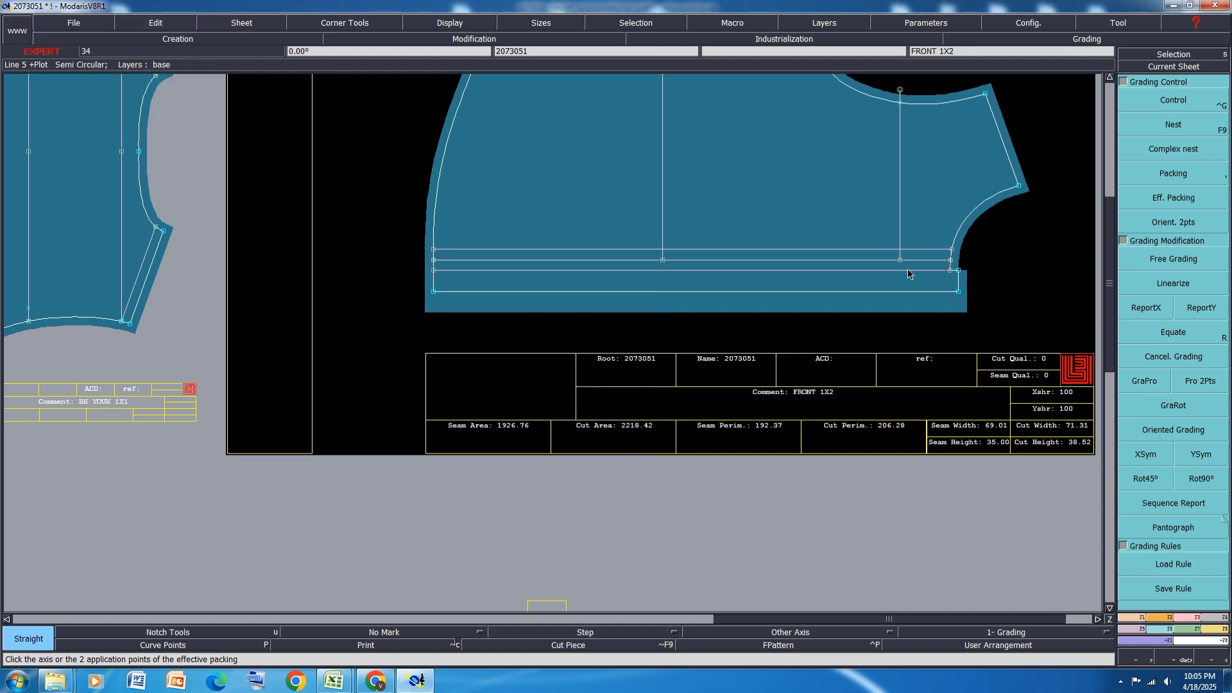
key("c")
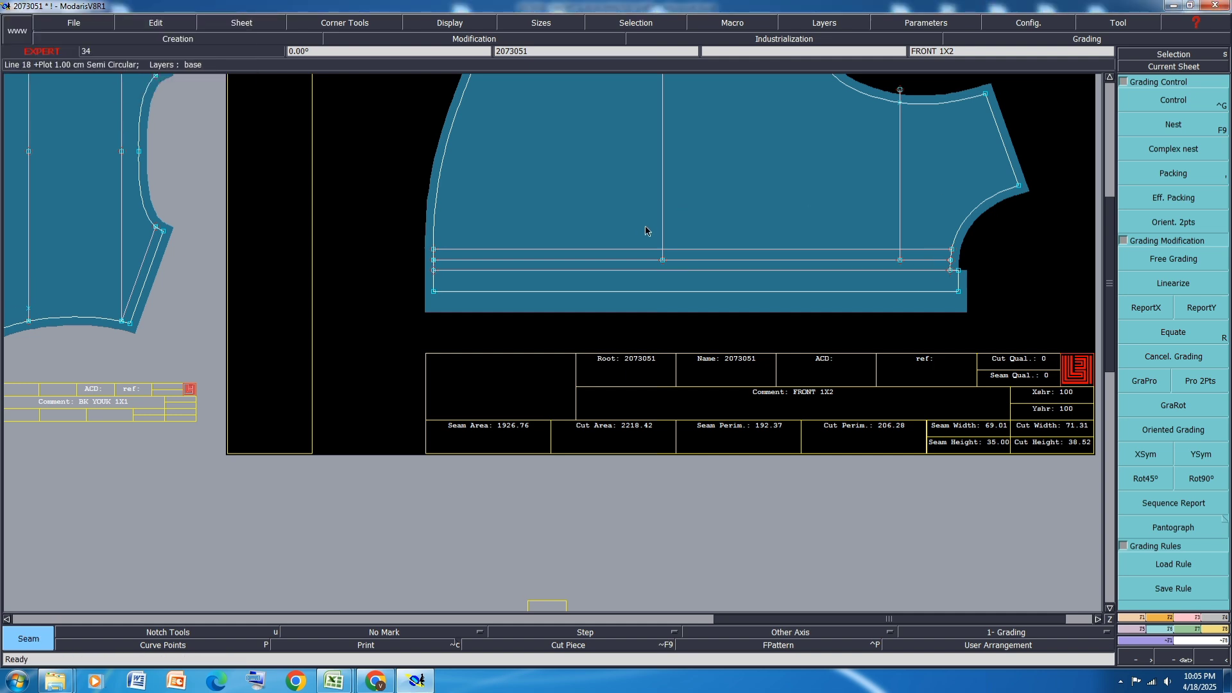
left_click(731, 265)
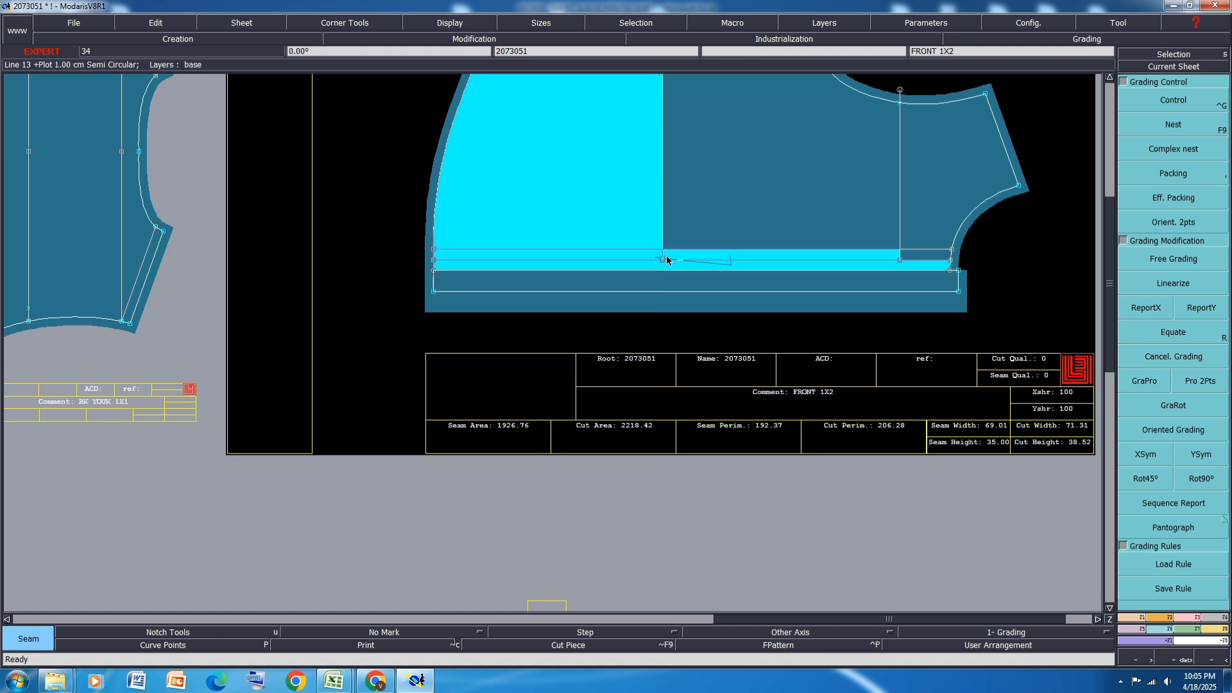
key("ctrl+z")
Extend the hem end of the front's innermost placket line by 0.3 cm beyond the seam line
scroll(442, 240, "up", 3)
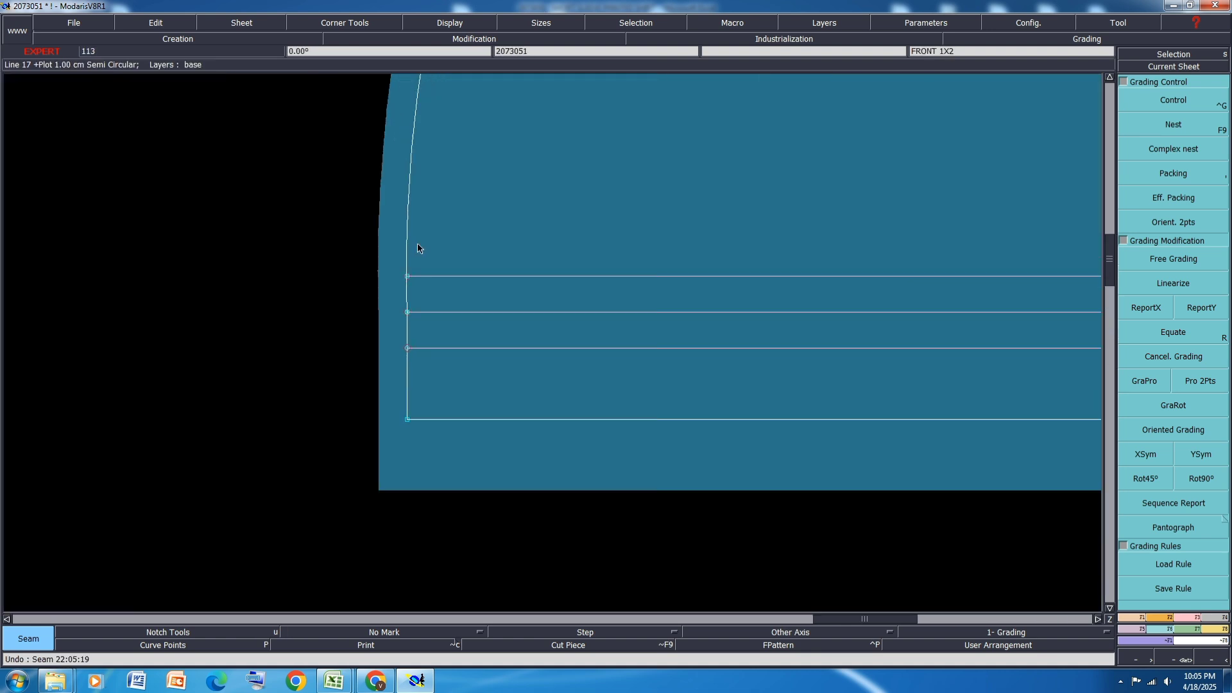
key("l")
left_click(408, 277)
type(".3")
key("Return")
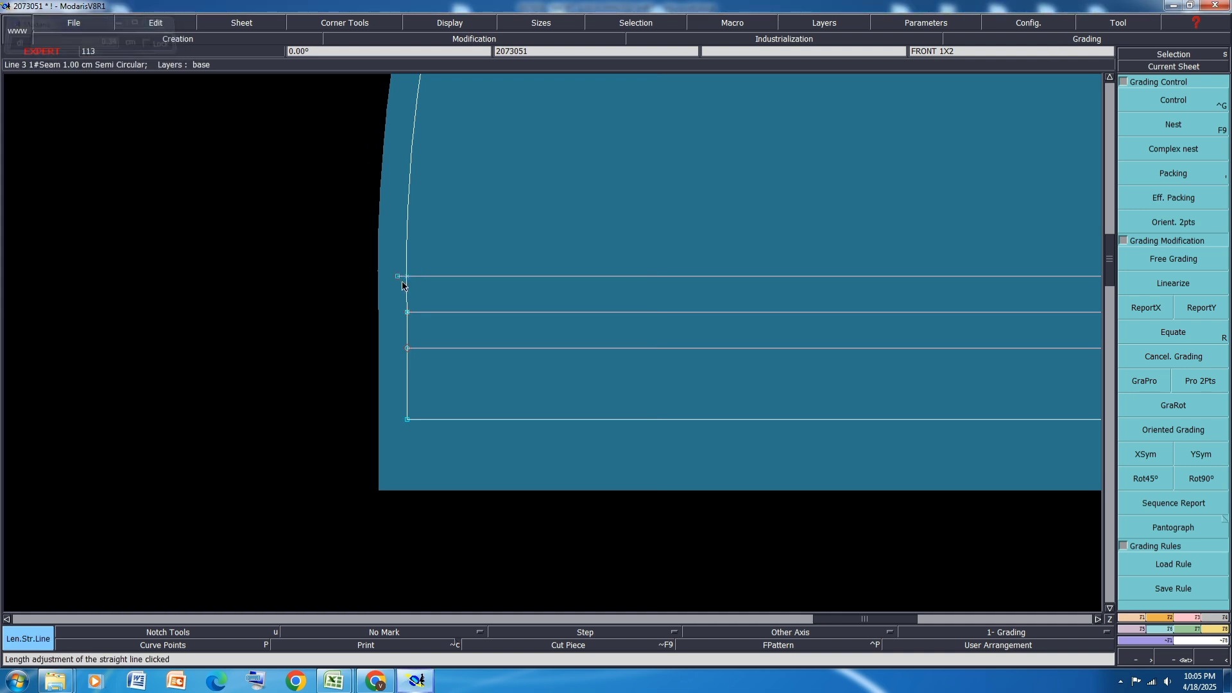
Extract the strip between the front's innermost placket line and the newly drawn line as a new piece with Seam, and rearrange the sheets
scroll(402, 285, "down", 2)
key("x")
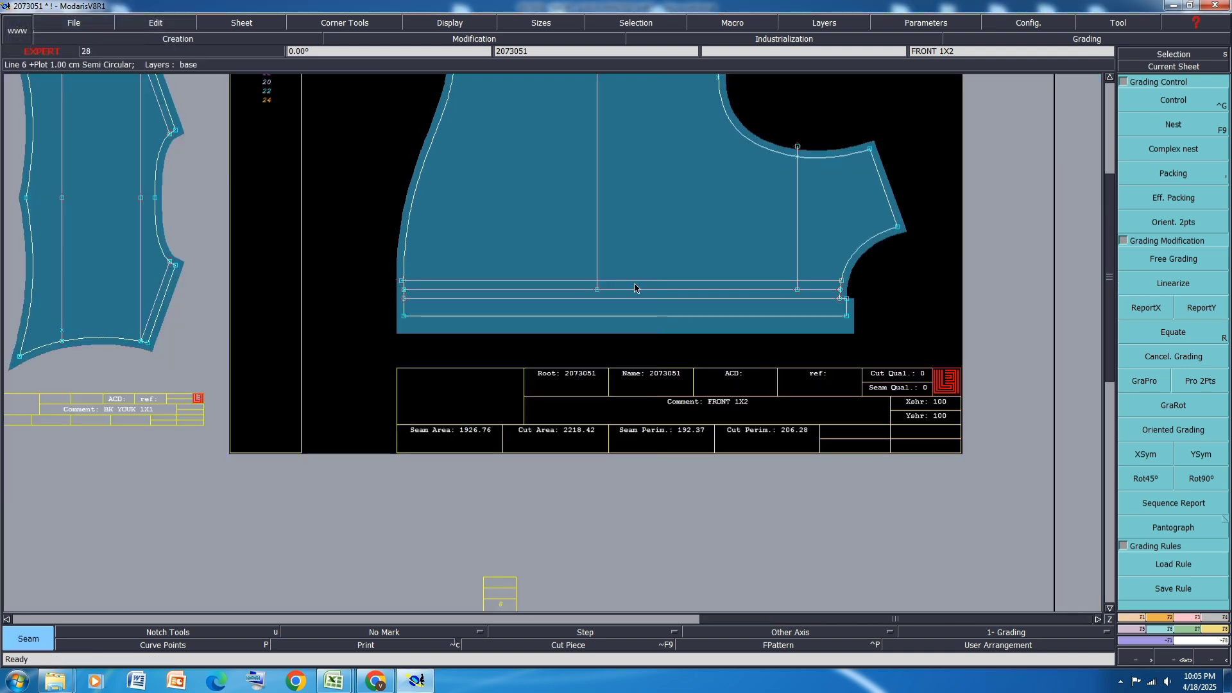
left_click(458, 292)
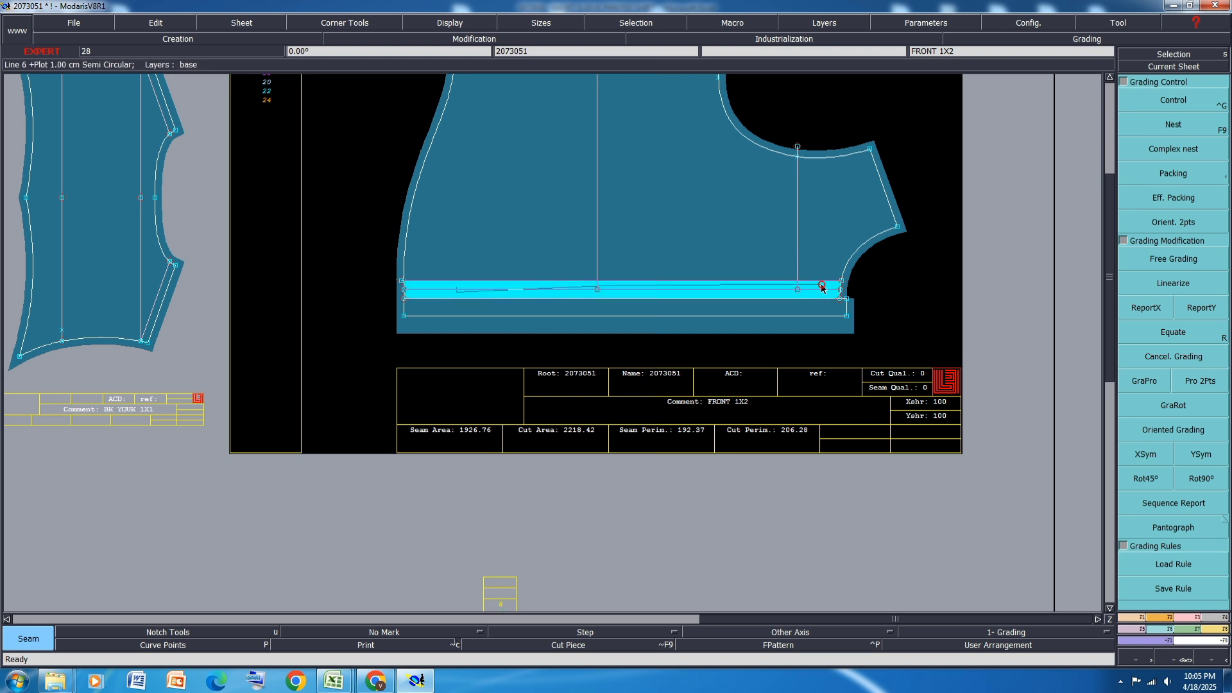
scroll(818, 290, "up", 2)
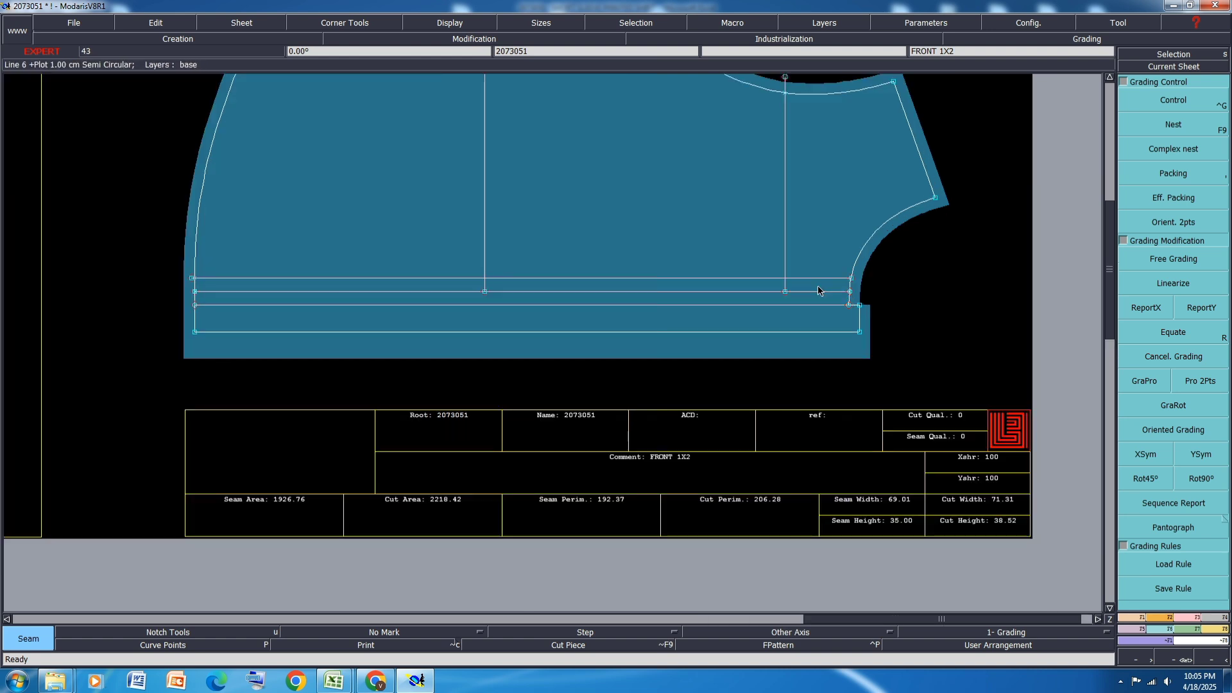
key("j")
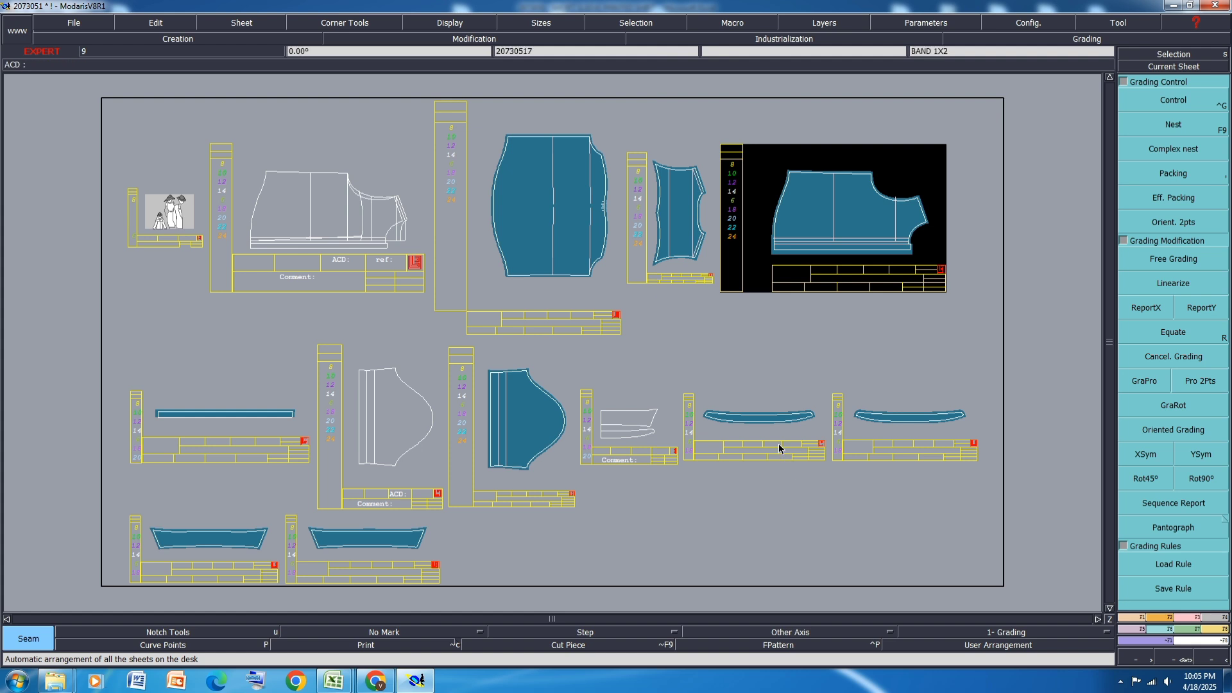
Select the placket strip, one band and one collar sheet, and display only these three sheets
left_click(1199, 384)
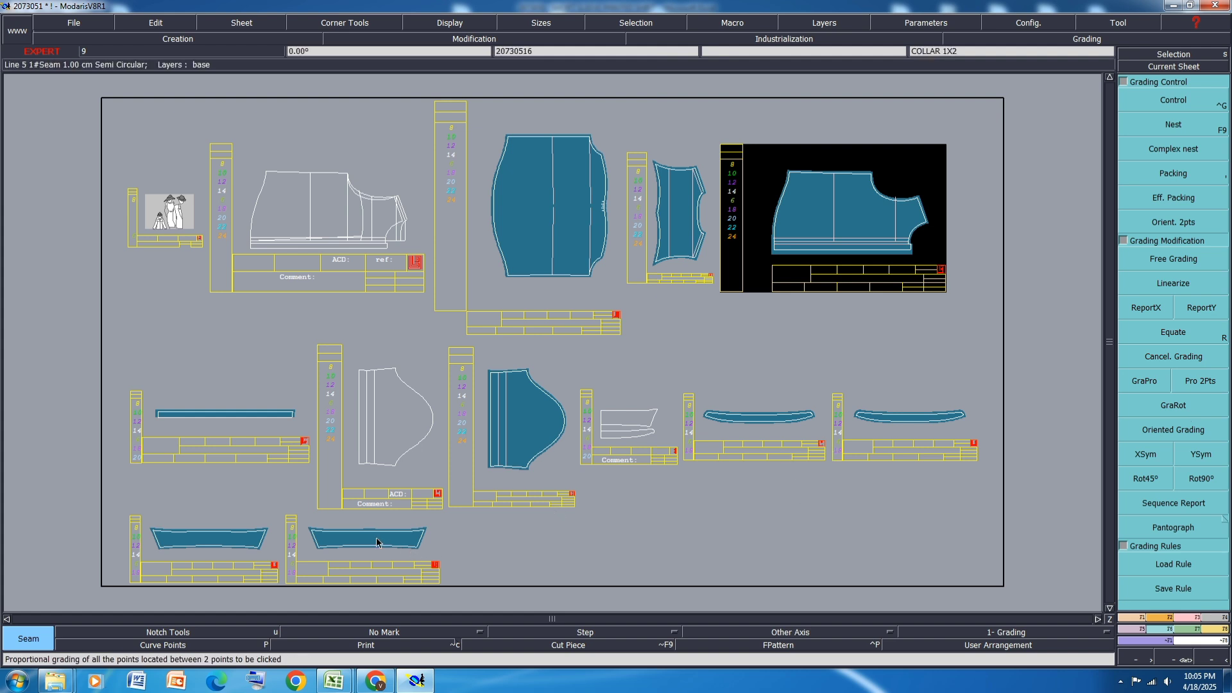
left_click(192, 430)
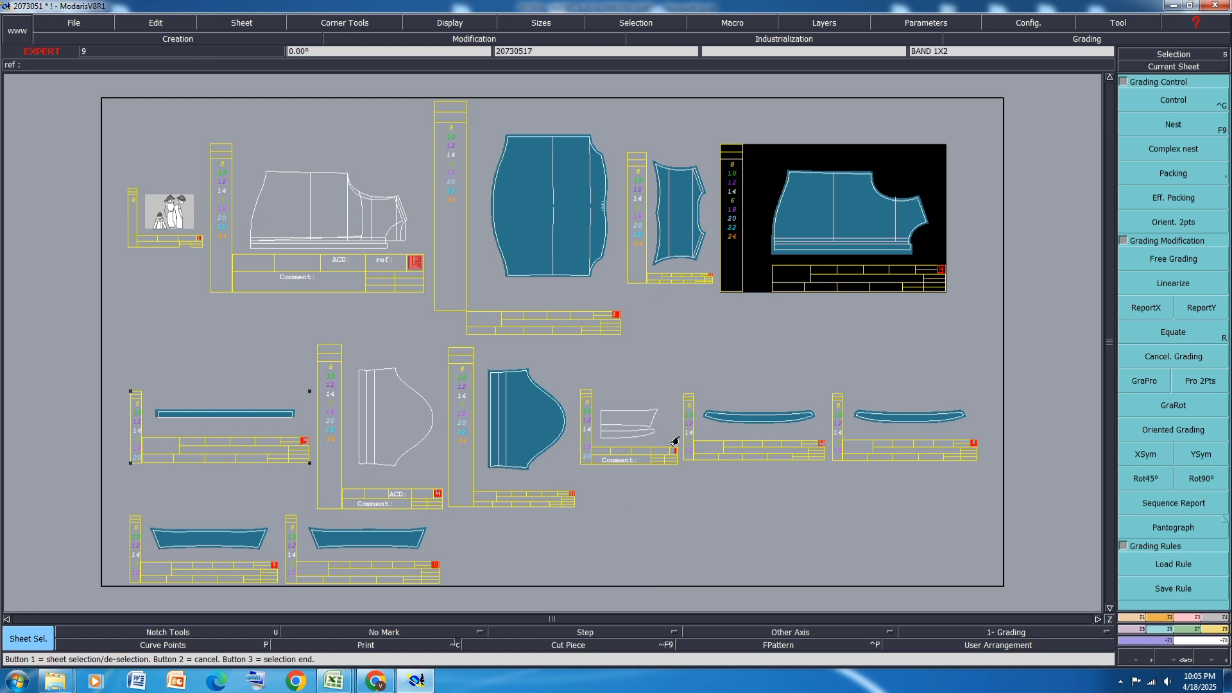
left_click(735, 425)
left_click(357, 544)
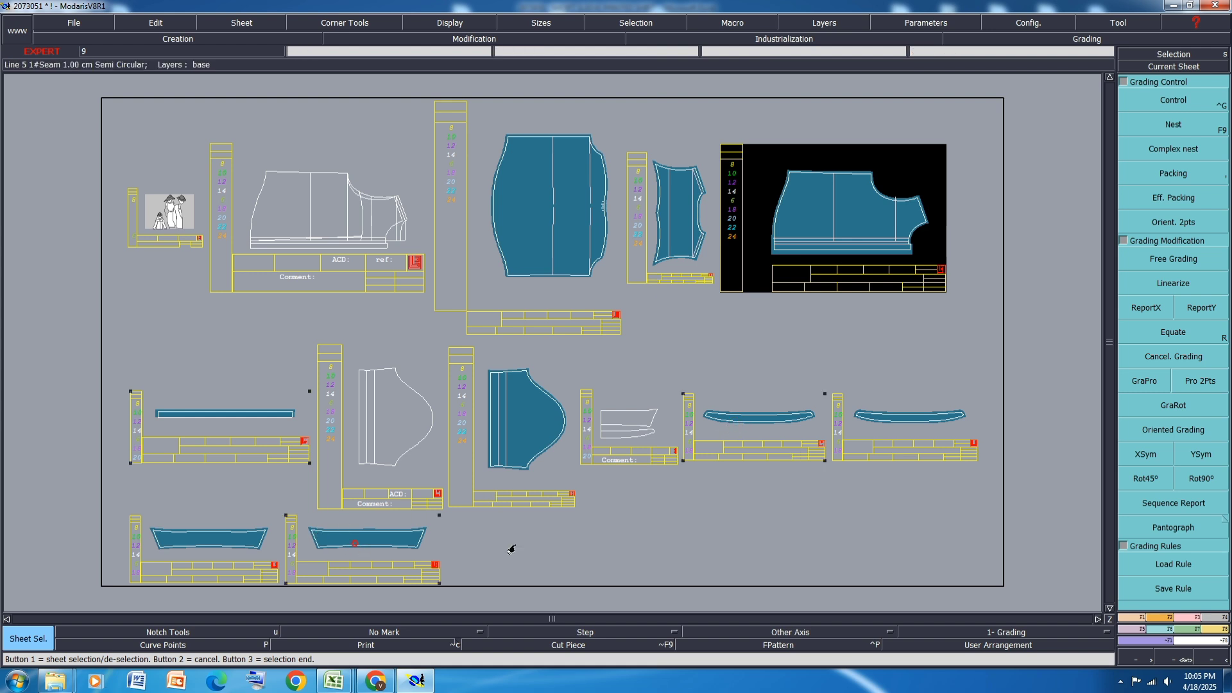
right_click(684, 543)
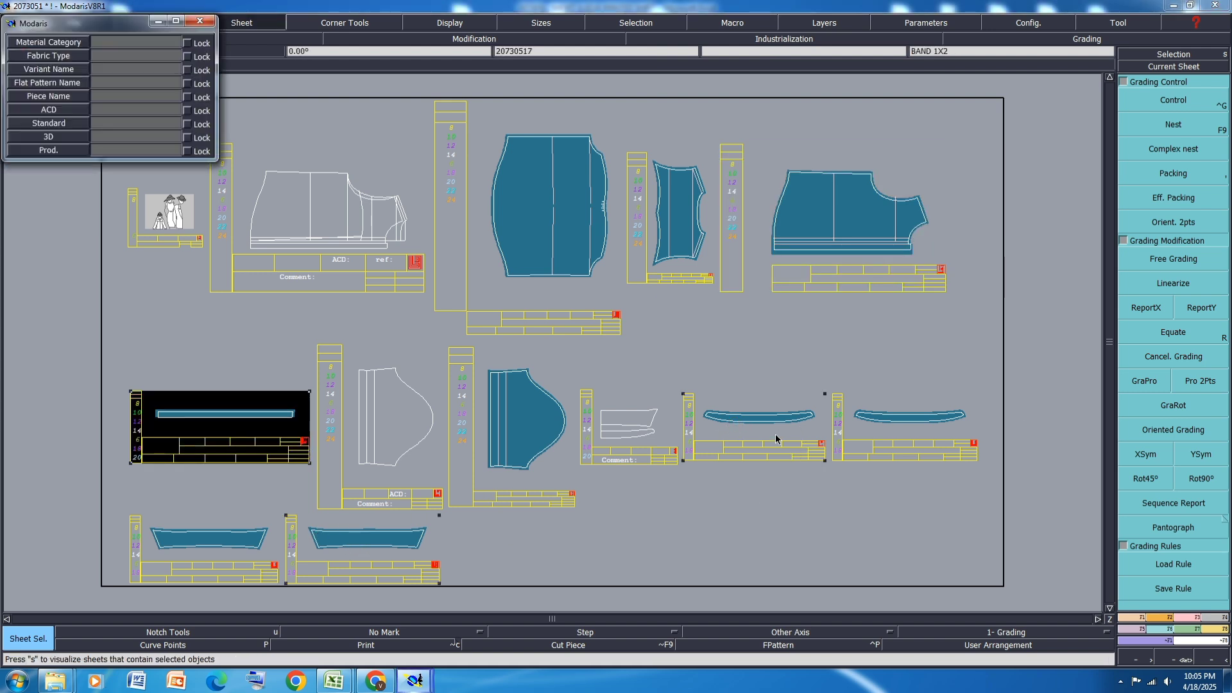
key("s")
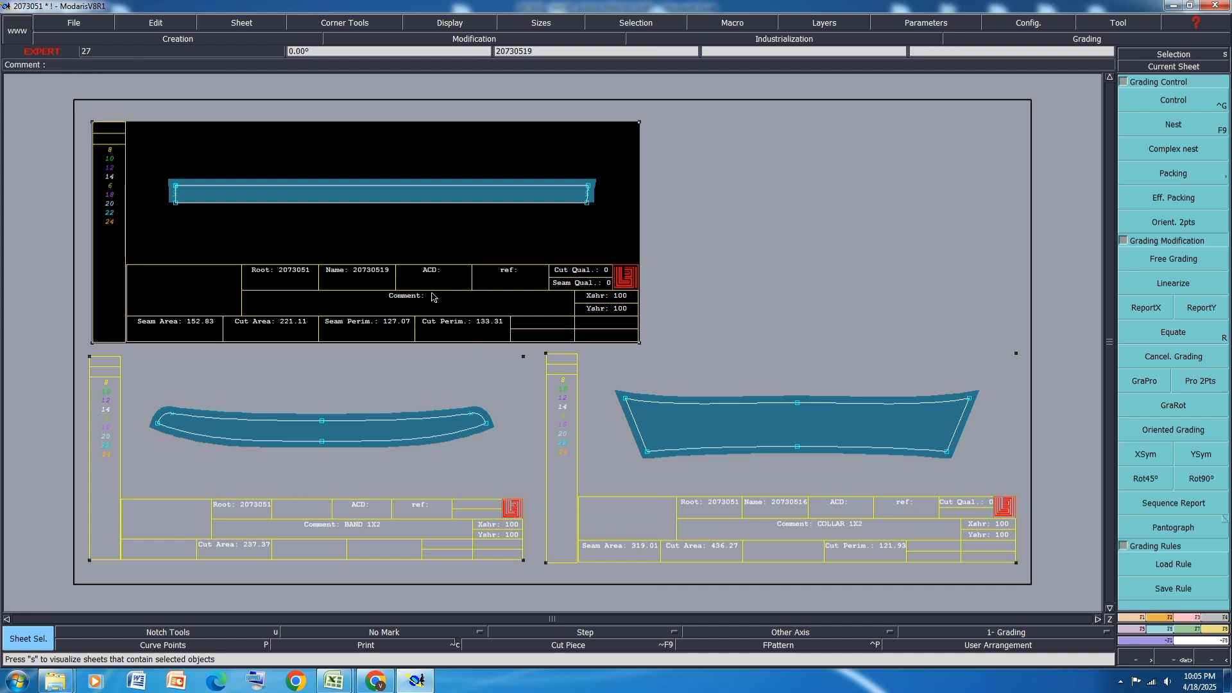
Enter the comment PLACKET FUS 1X1 in the placket strip's title block
key("e")
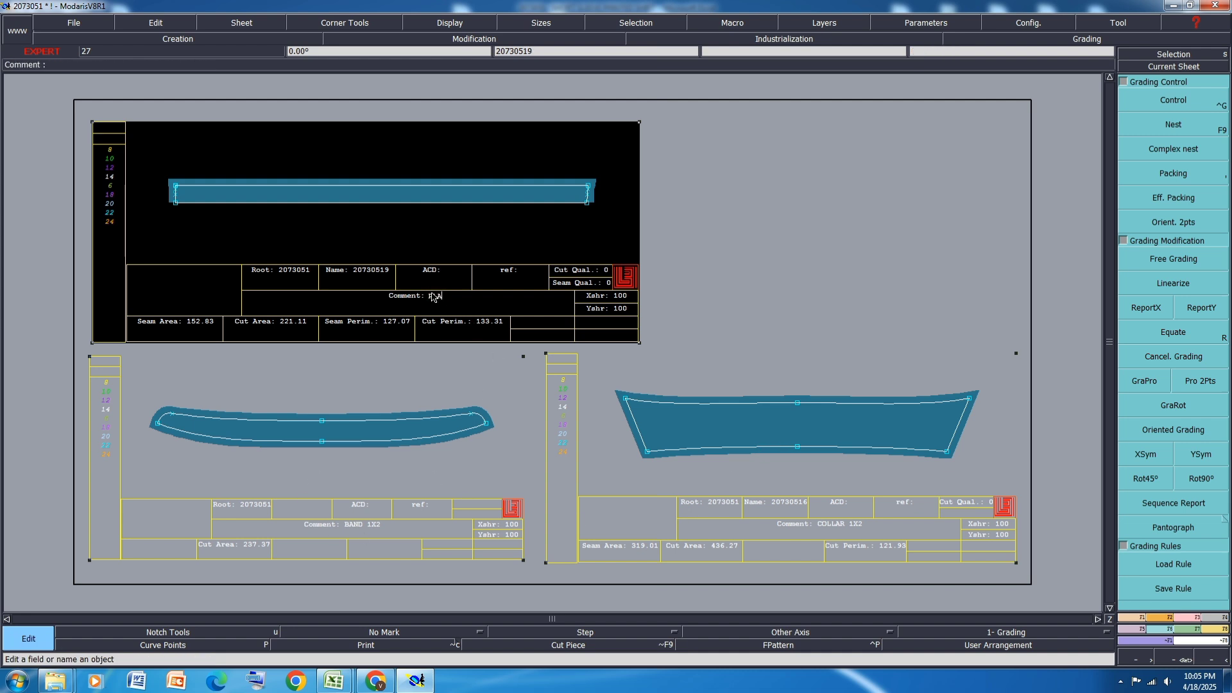
type("KET FUS 1X1X")
key("Return")
Change the displayed band's comment to BAND 1X1 FUS
left_click(384, 534)
left_click(393, 529)
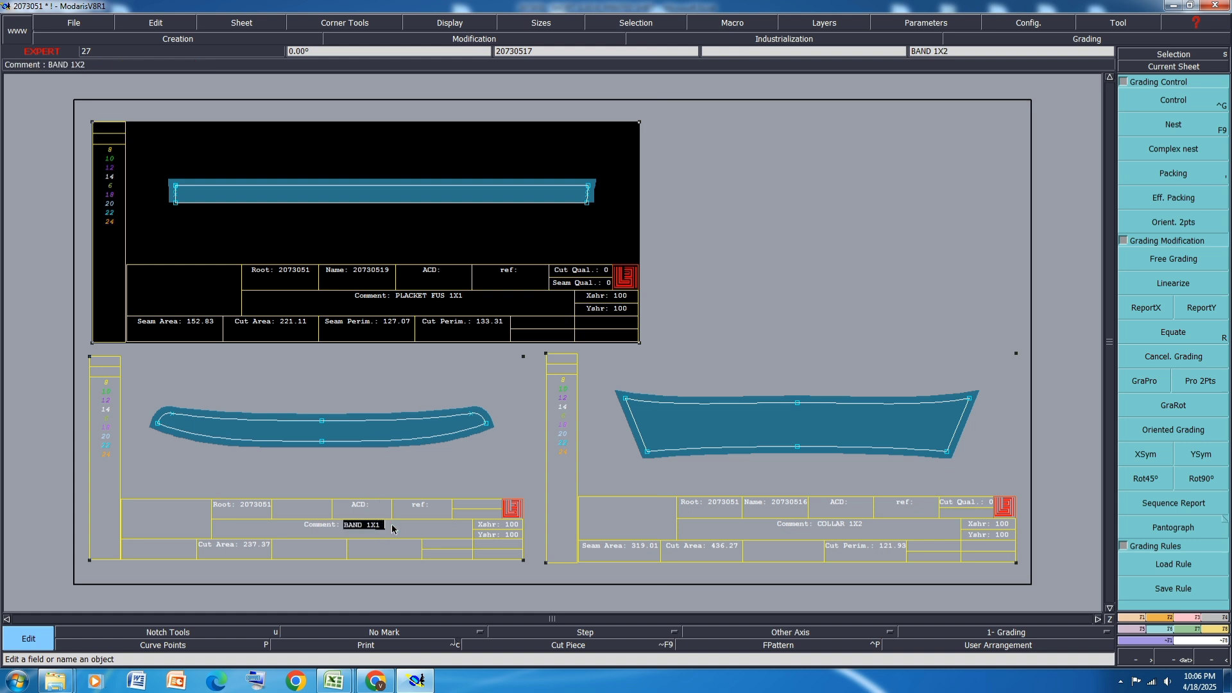
type("BAND 1X1 FUS")
key("Return")
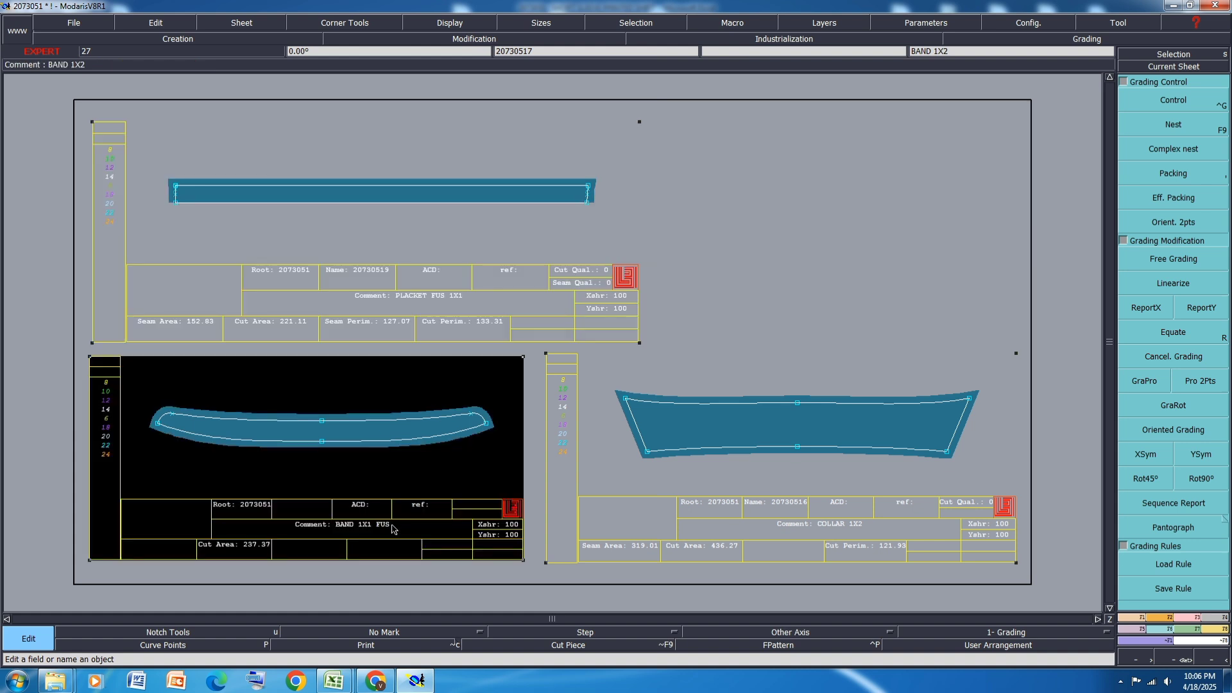
Change the displayed collar's comment to COLLAR 1X1 FUS
left_click(791, 545)
left_click(866, 529)
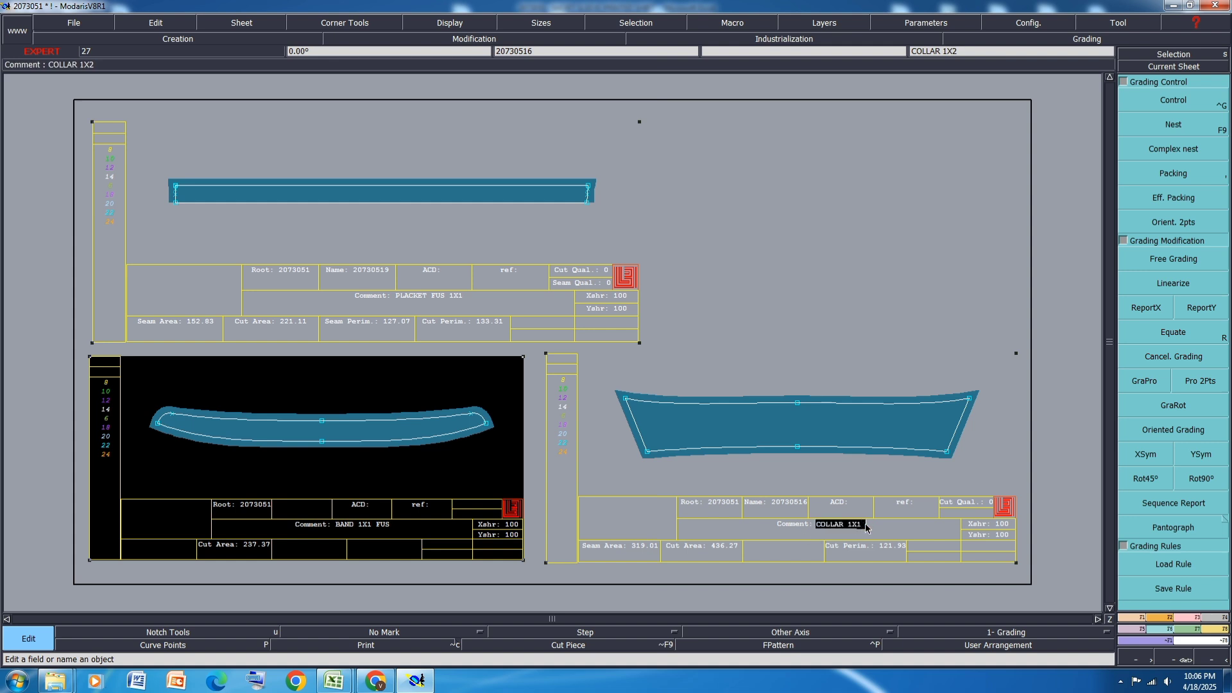
key("Return")
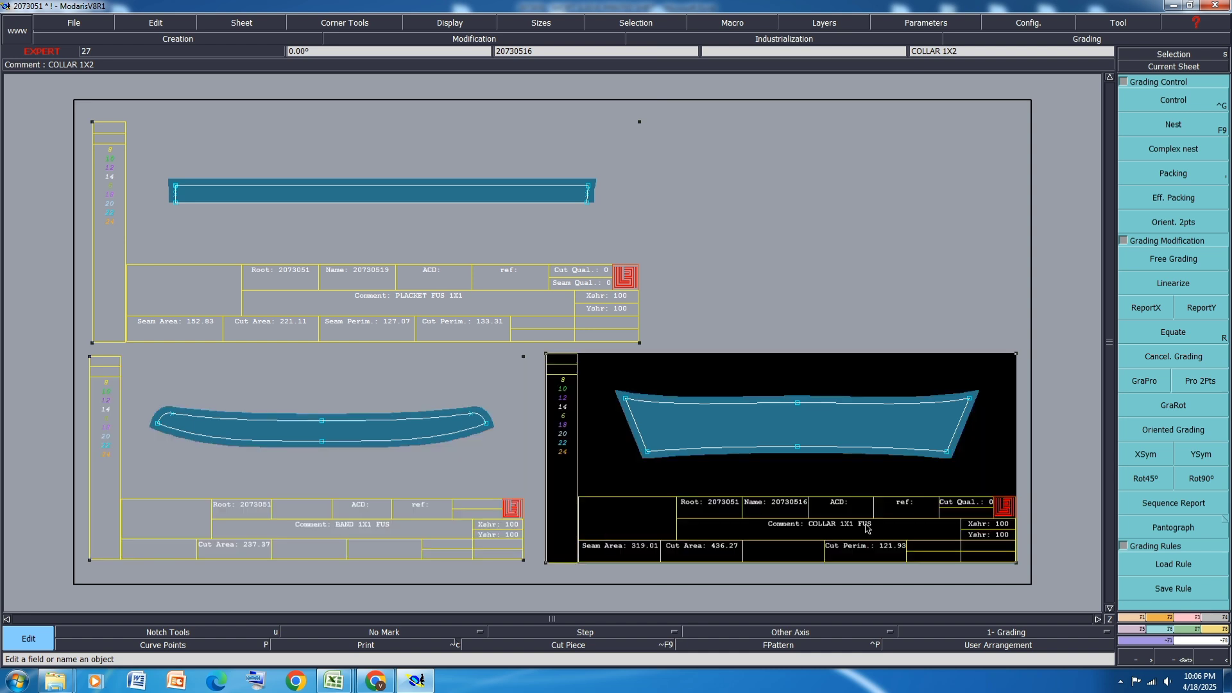
Display all sheets again and place a copy of the BAND 1X2 and COLLAR 1X2 sheets below the existing pieces
key("ctrl+a")
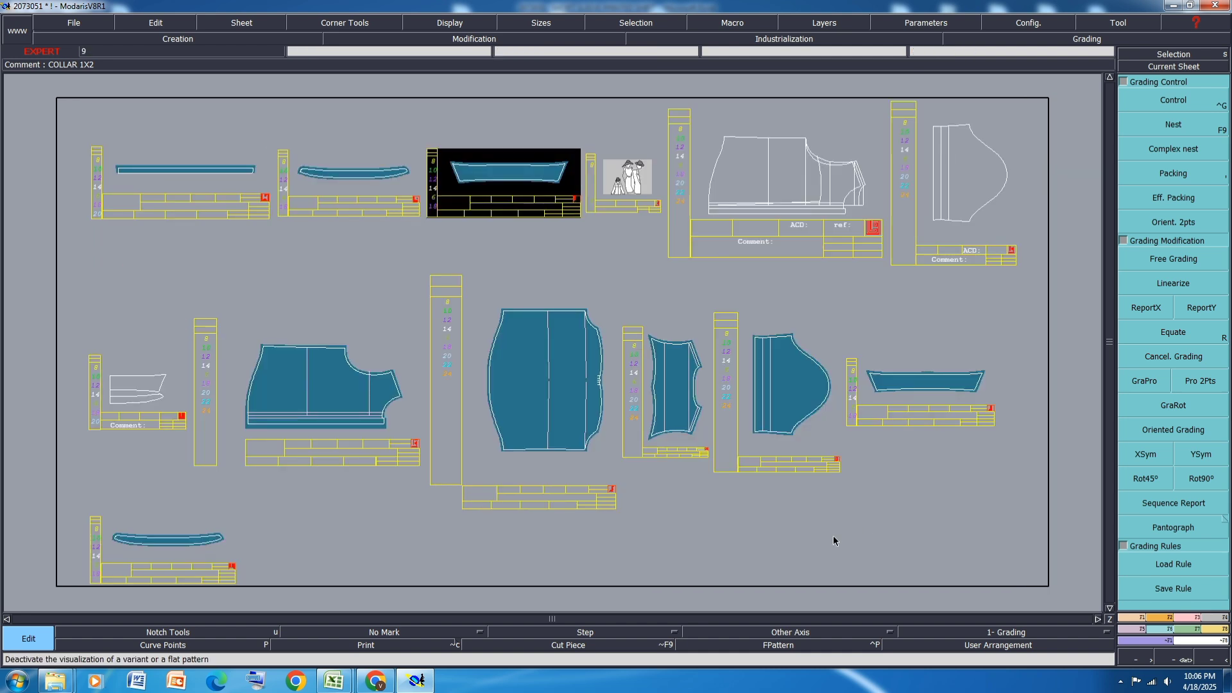
key("8")
key("c")
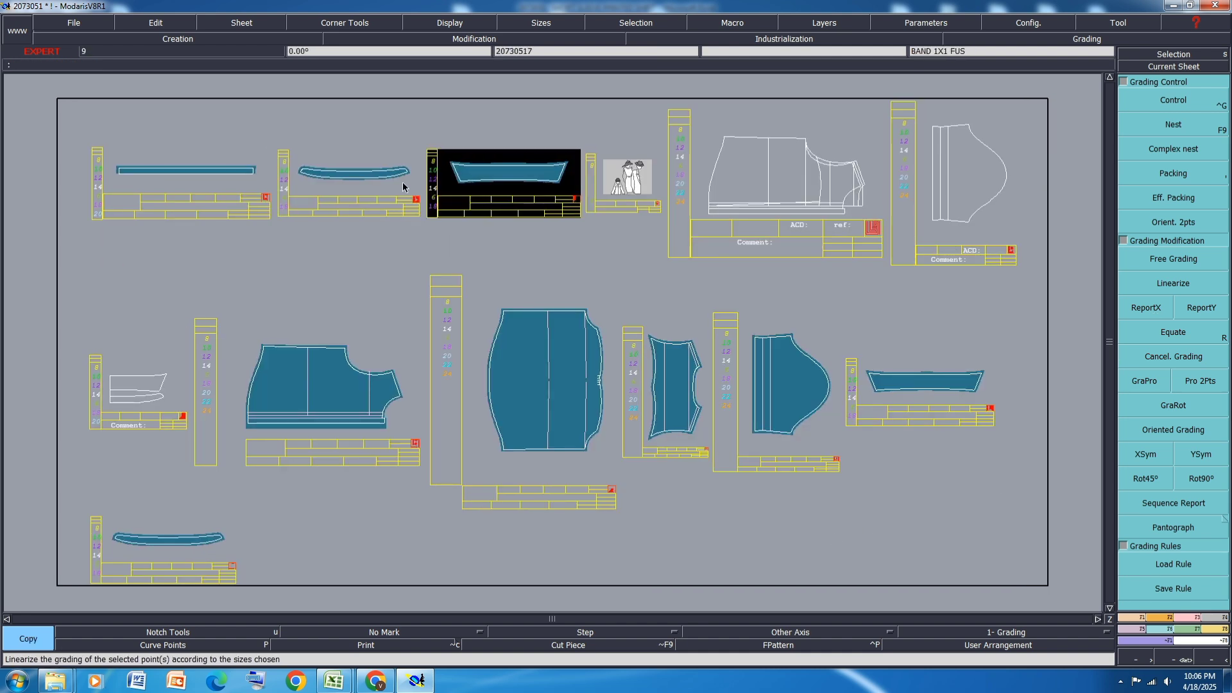
left_click(183, 555)
left_click(730, 552)
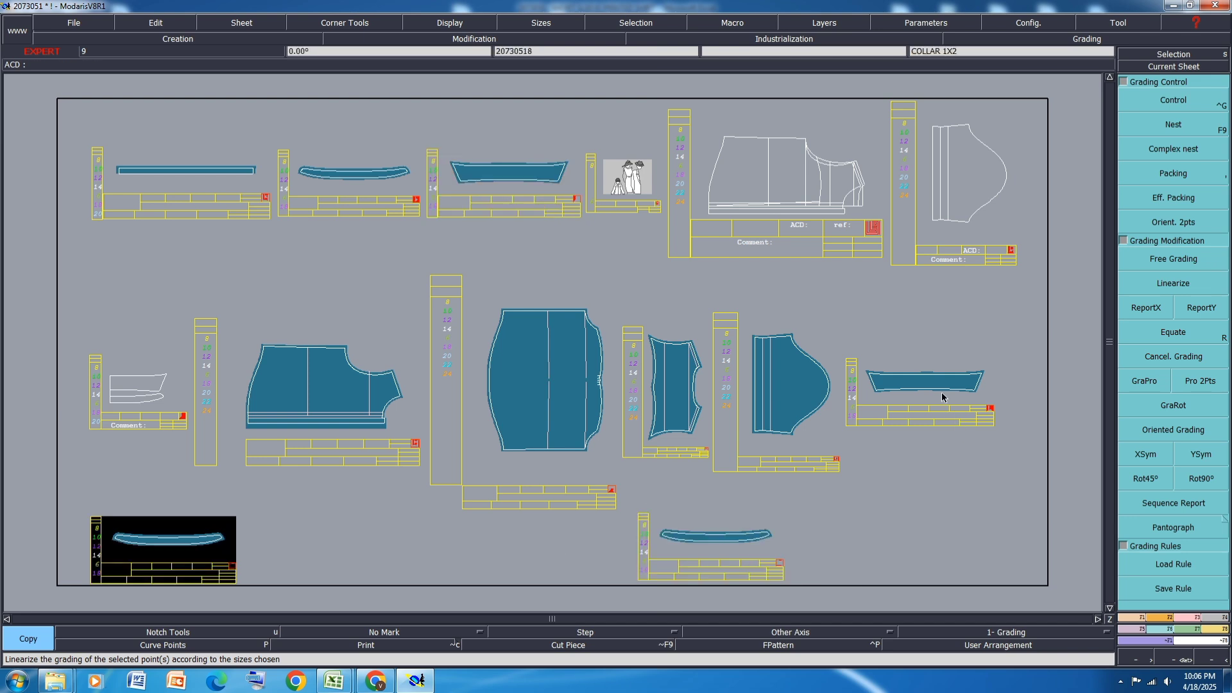
left_click(944, 397)
left_click(942, 541)
Delete the line seam values from all edges of the copied collar and the copied band
scroll(959, 580, "up", 3)
scroll(983, 505, "down", 3)
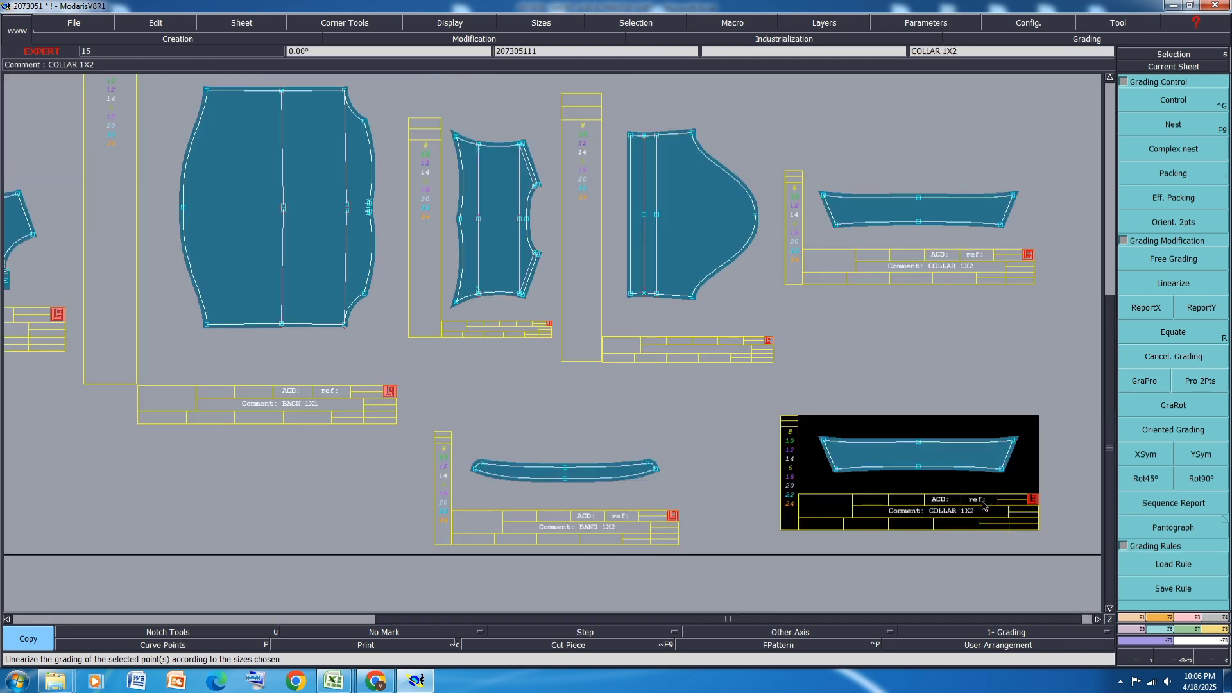
left_click(1214, 618)
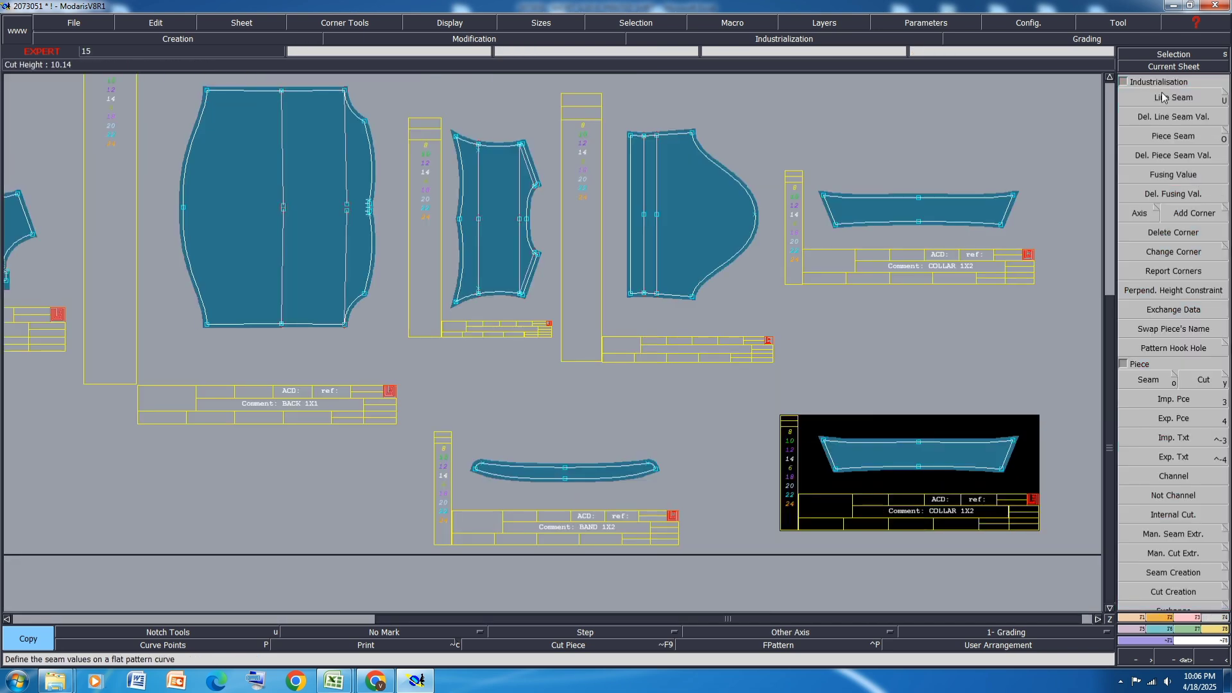
left_click(1173, 116)
left_click(853, 444)
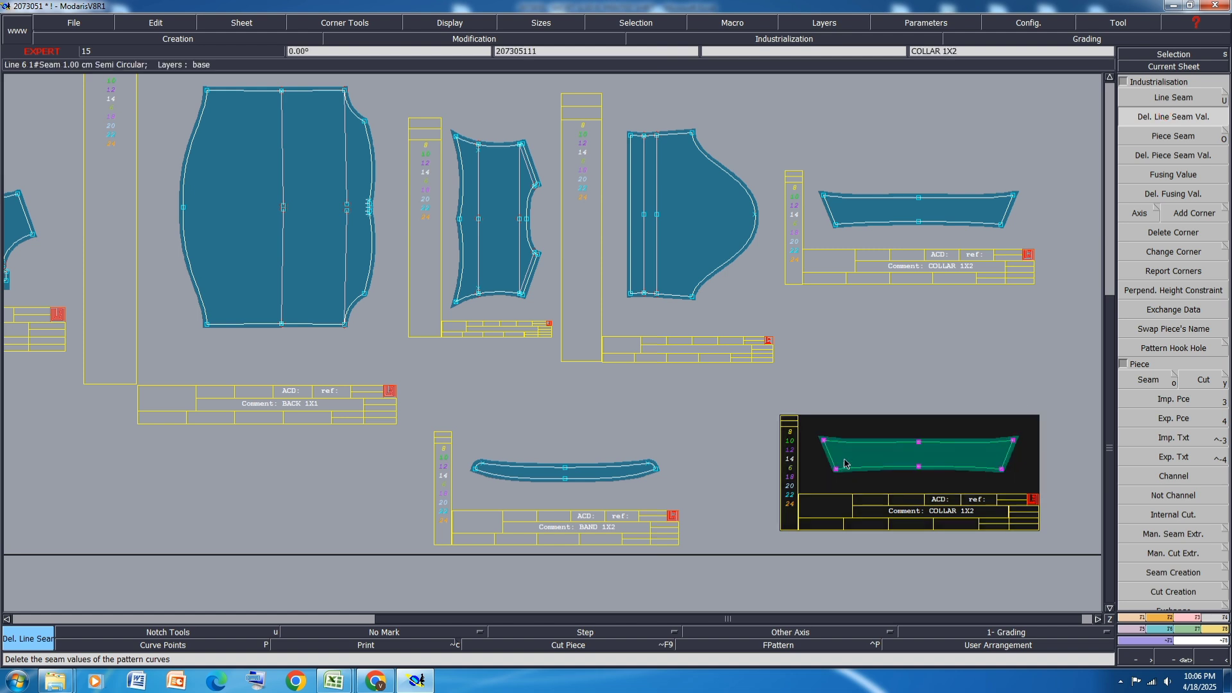
left_click_drag(703, 432, 449, 499)
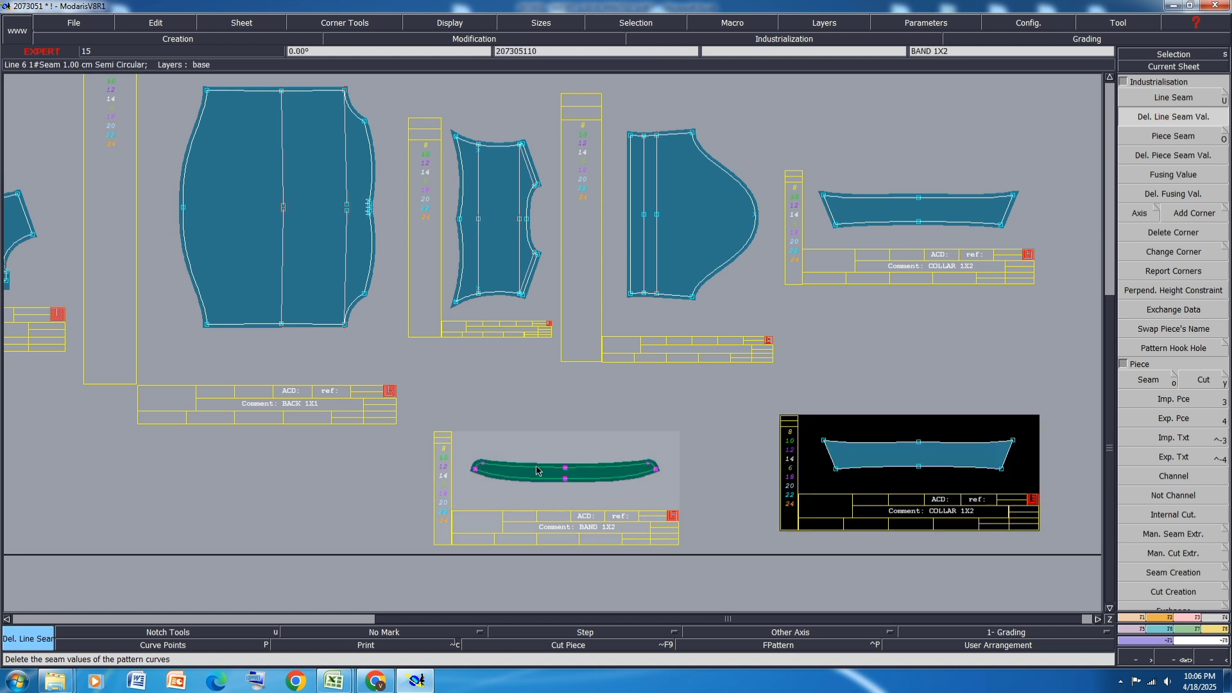
left_click(537, 467)
left_click(649, 563)
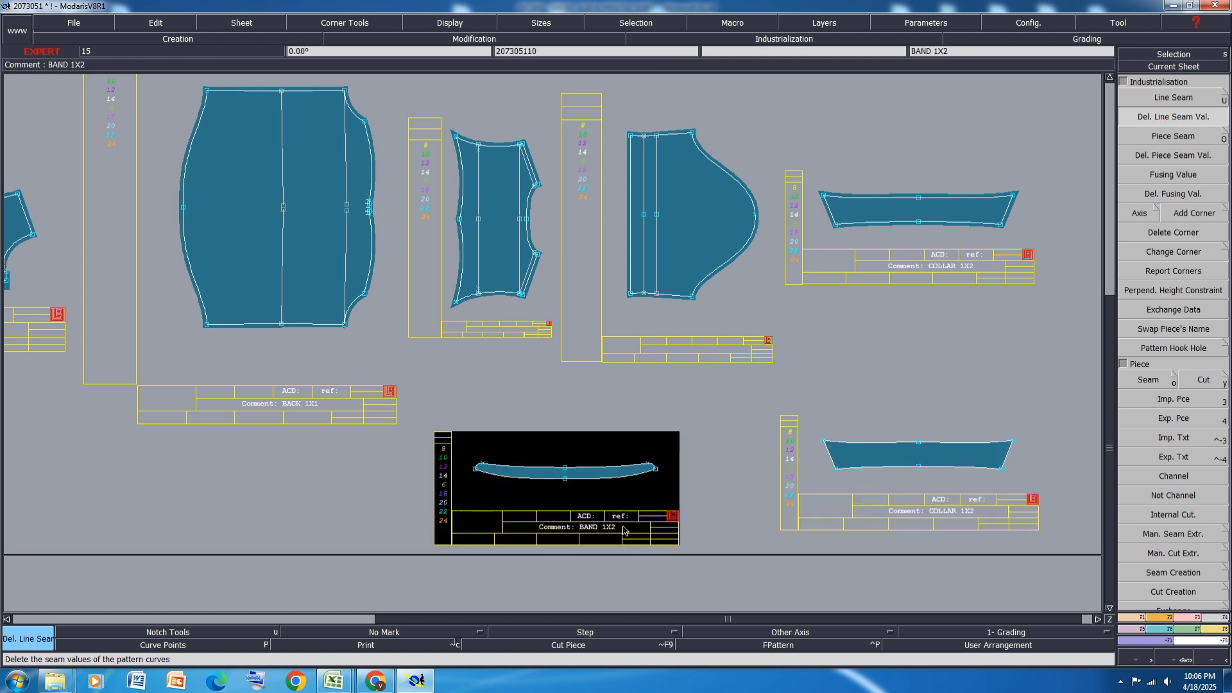
Change the copied band's comment to BAND FINISH
double_click(624, 530)
left_click(624, 531)
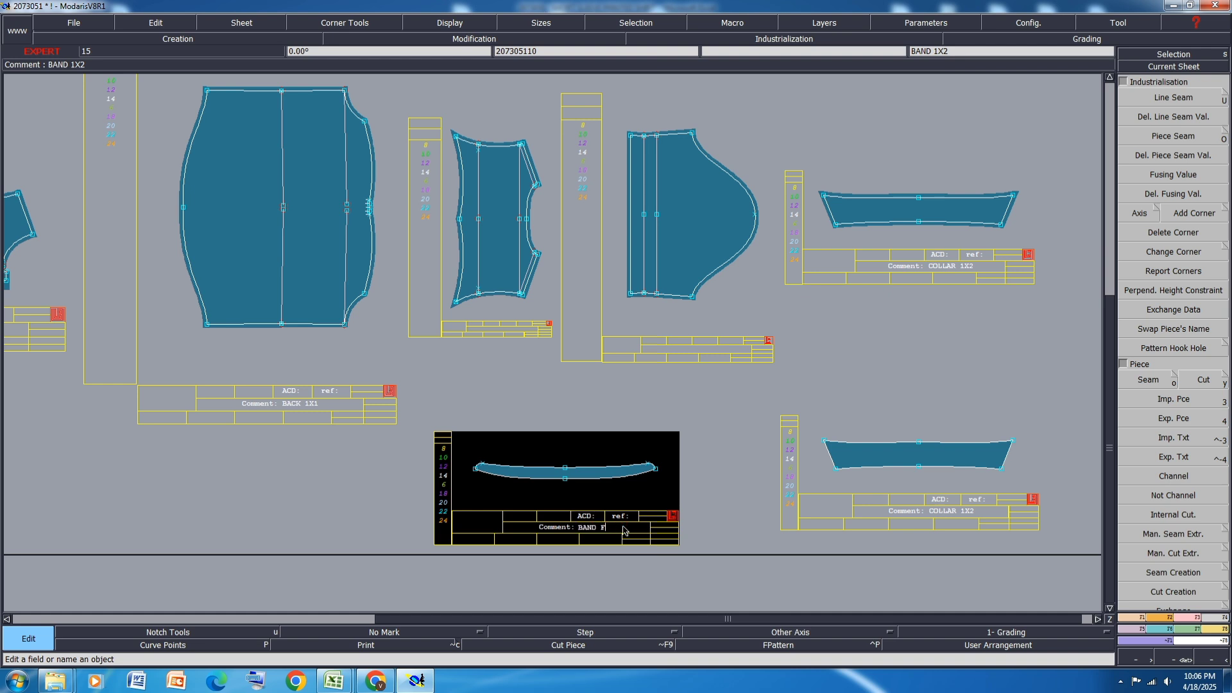
type("FINISH")
key("Return")
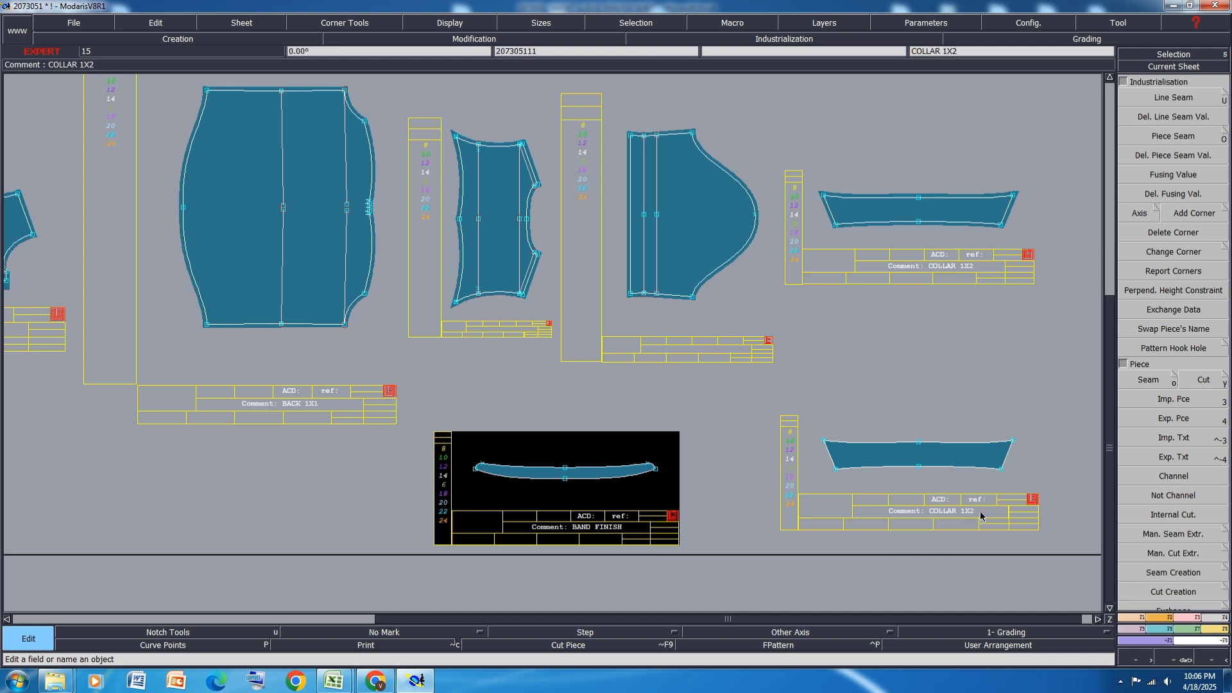
Change the copied collar's comment to COLLAR FINISH and save the model, continuing past the anomaly warnings
double_click(981, 516)
key("Return")
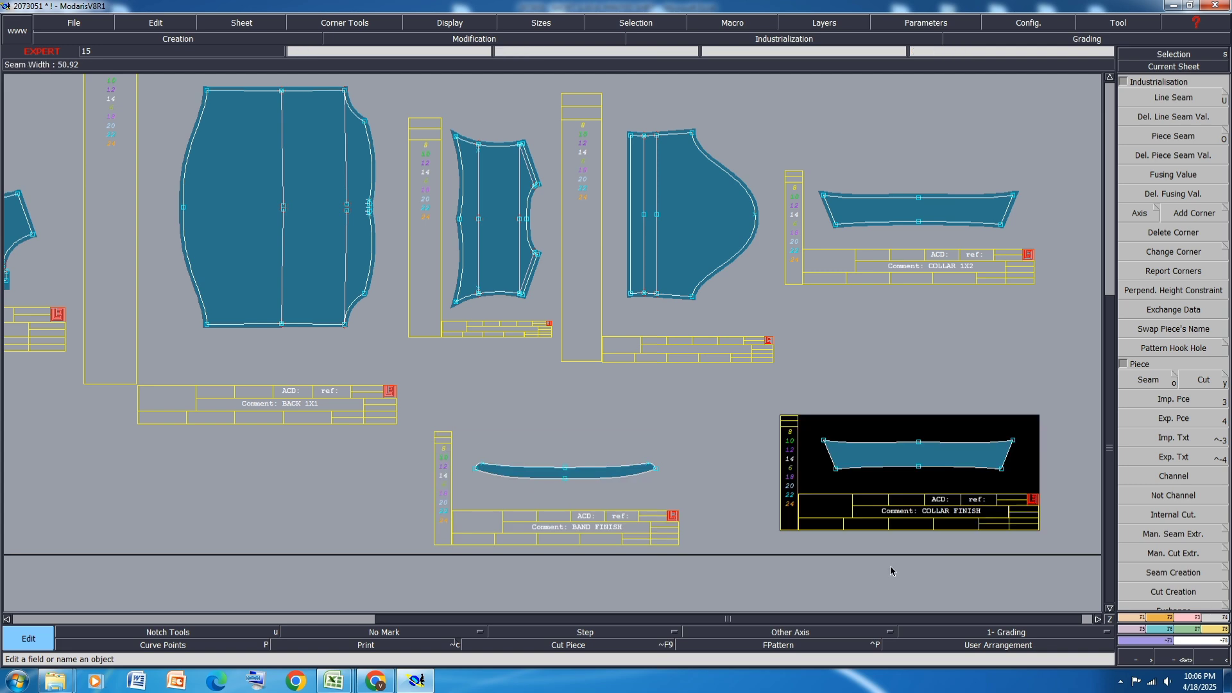
key("j")
key("ctrl+s")
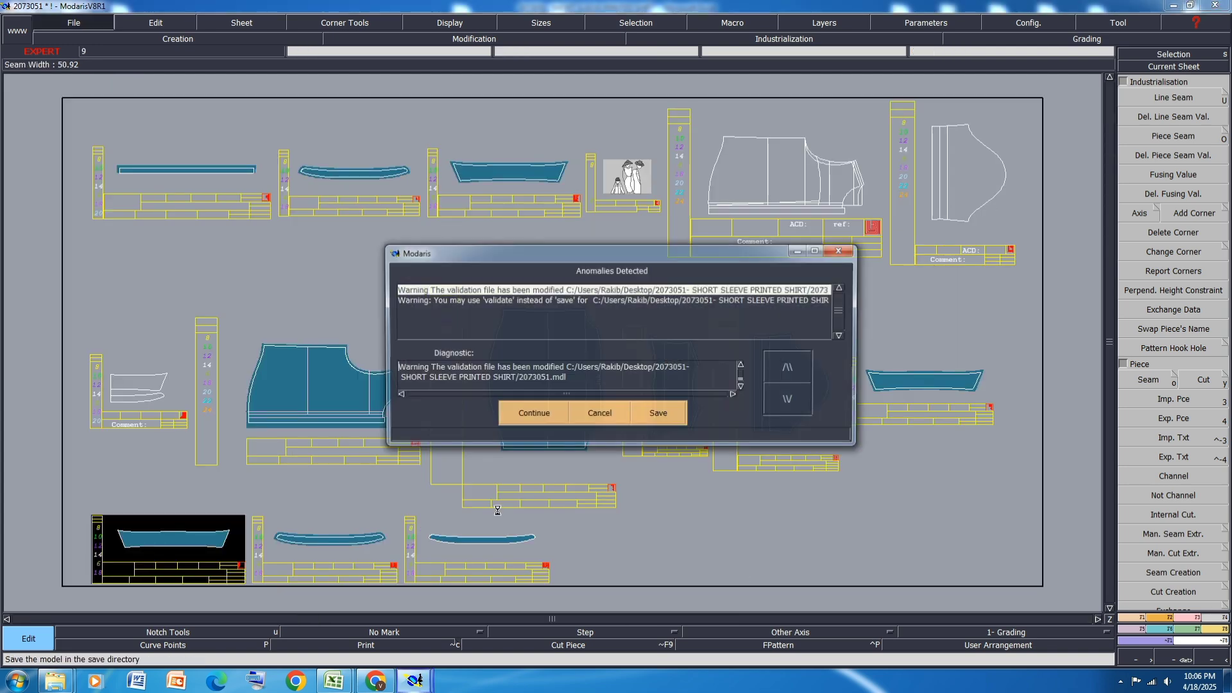
left_click(541, 418)
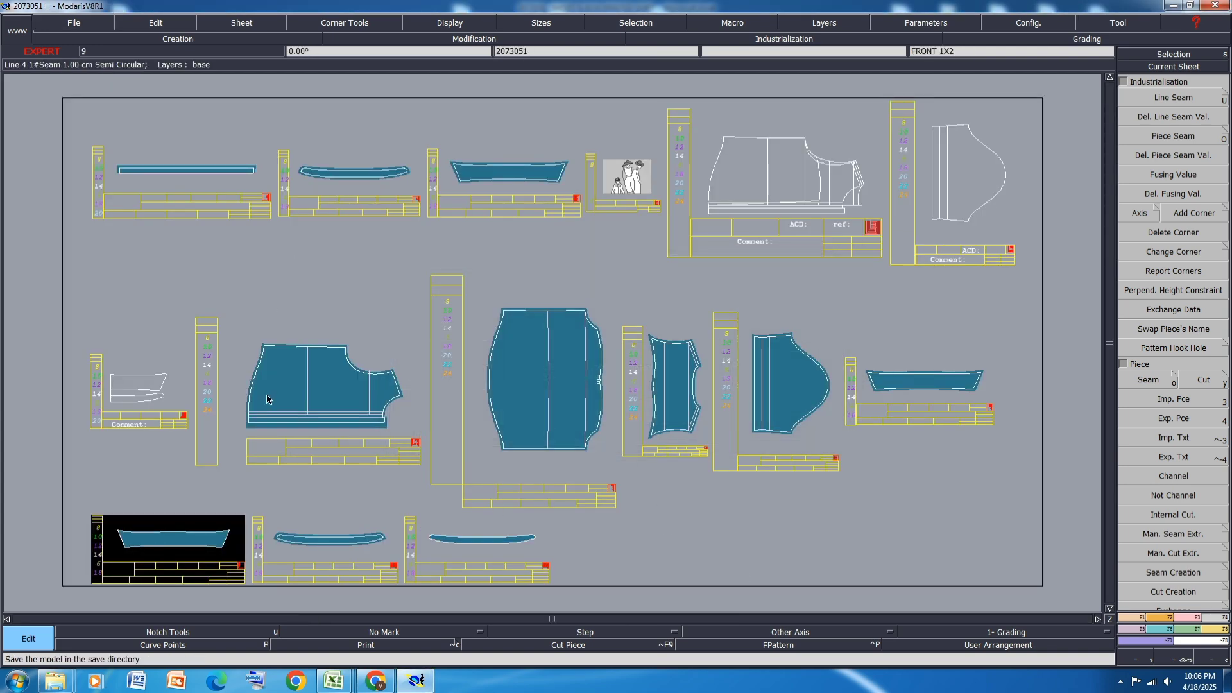
Set the line seam value along the back piece's curved hem to 1.5 cm at both beginning and end
left_click(527, 370)
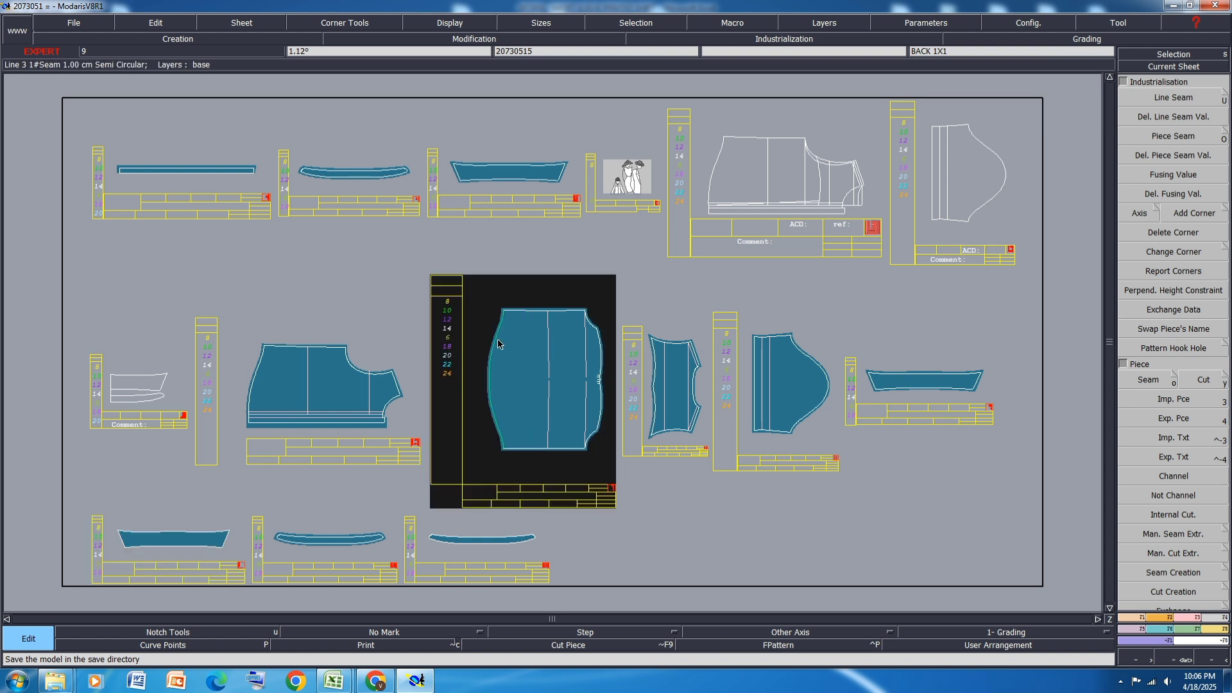
key("u")
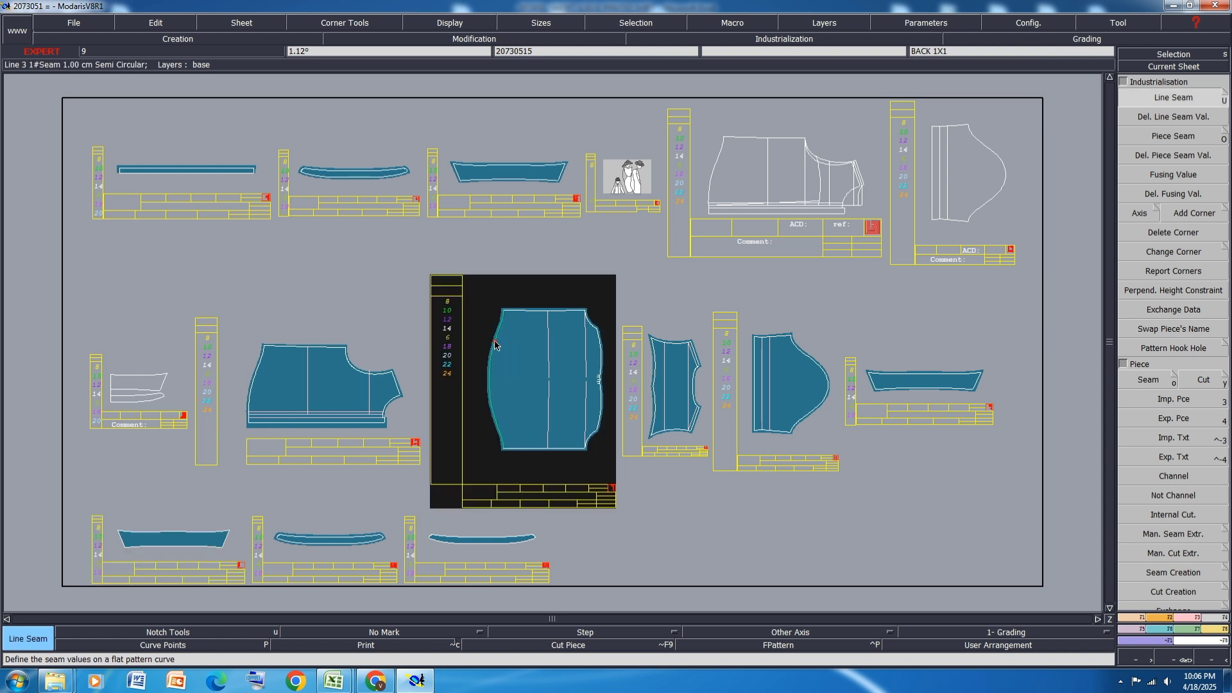
left_click(489, 345)
type("1.5")
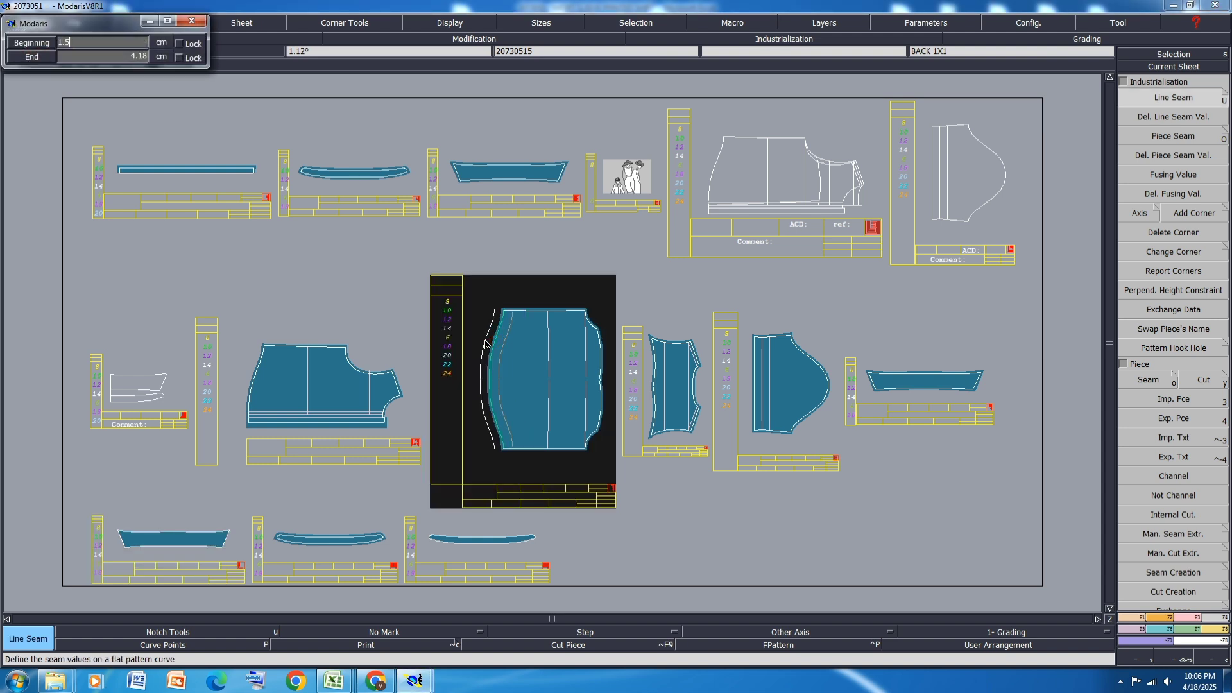
key("Tab")
type("1.5")
key("Return")
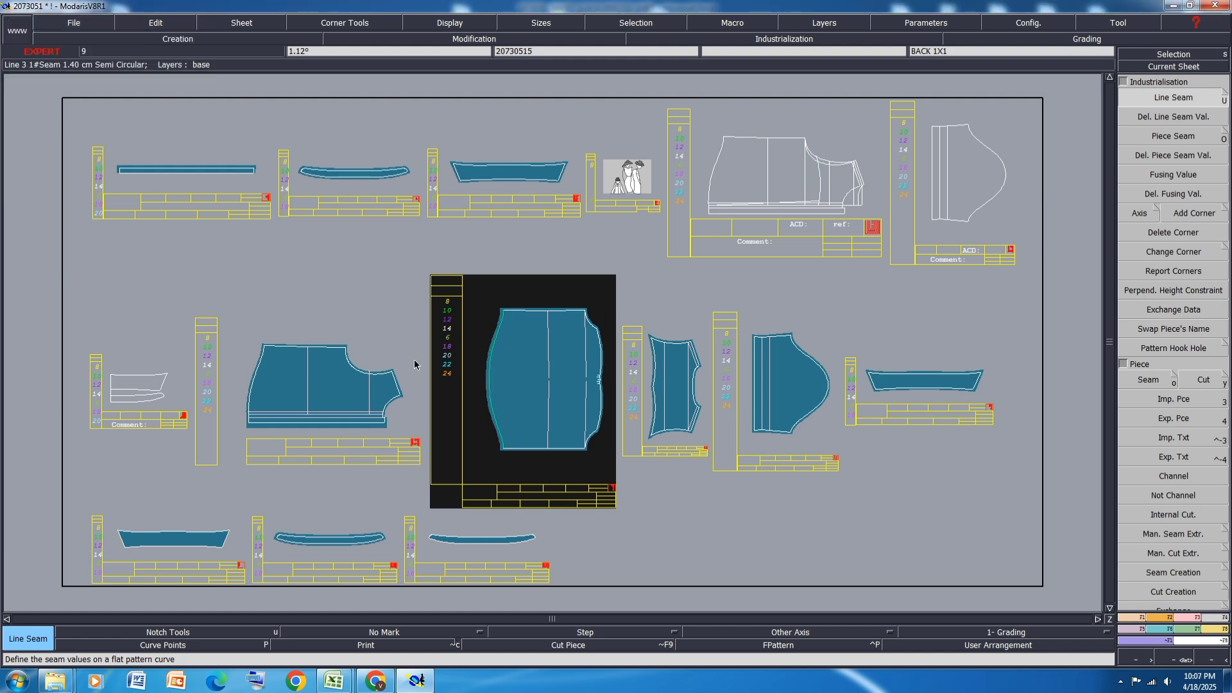
Set the front piece's hem line seam to 1.5 cm at beginning and end, and save the model
left_click(237, 435)
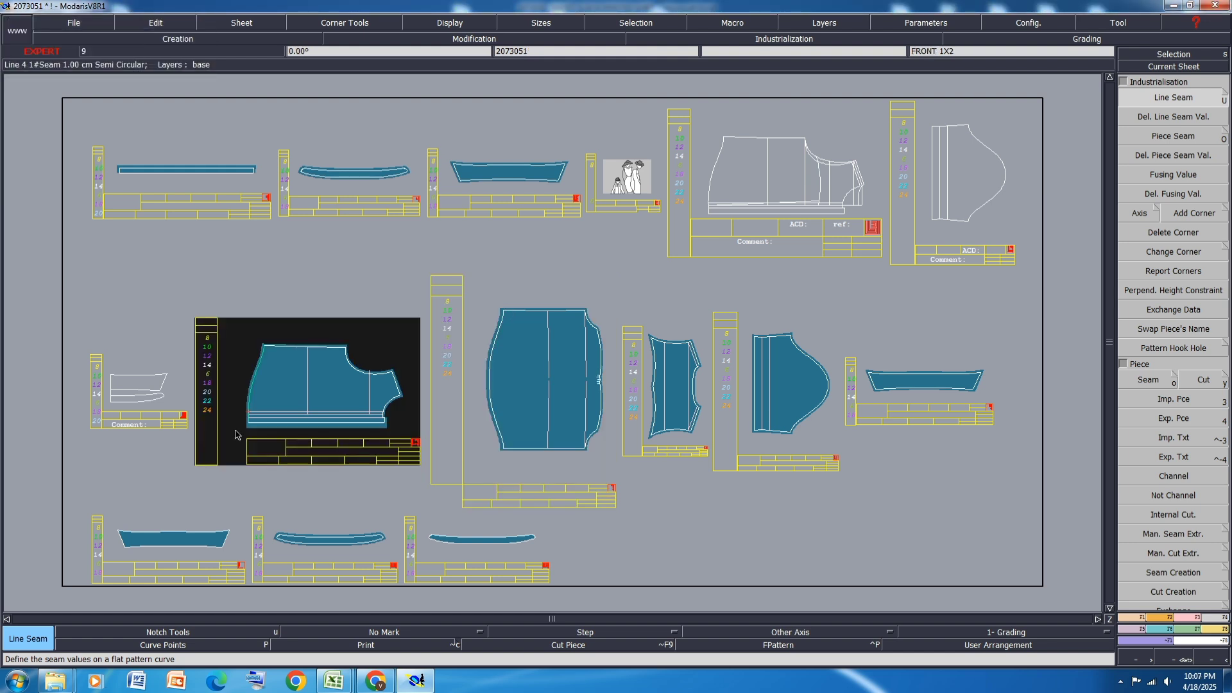
left_click(254, 379)
type("1.5")
key("Tab")
type("1.5")
key("Return")
key("ctrl+s")
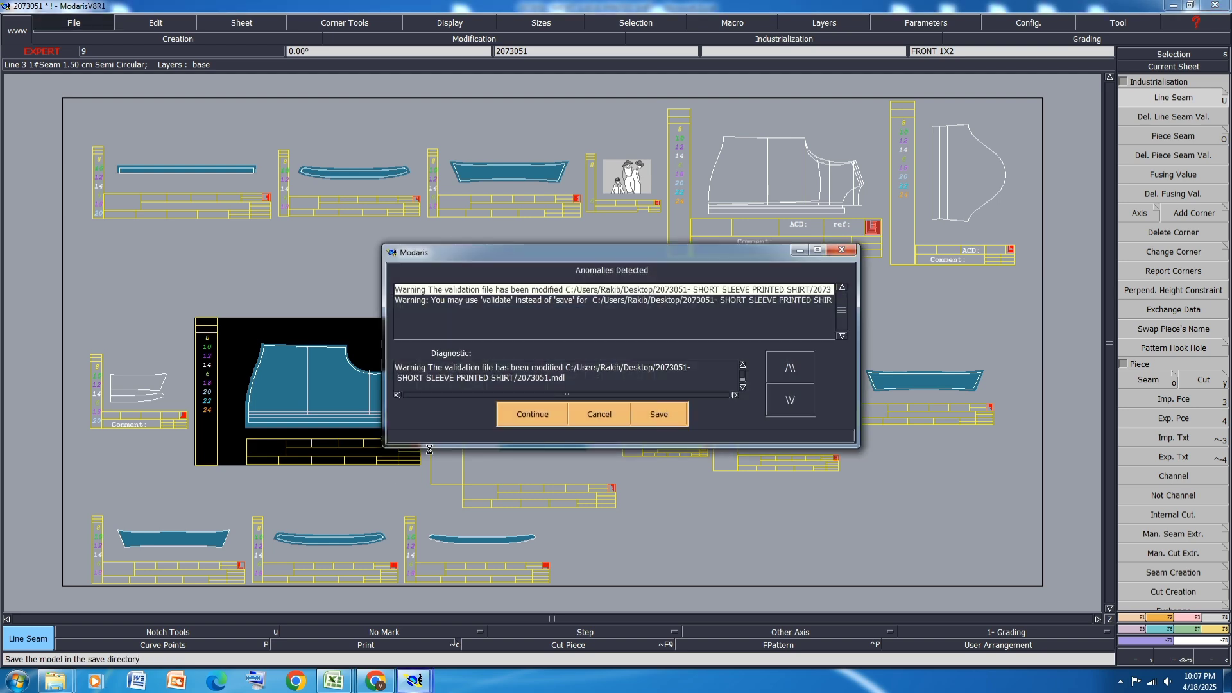
left_click(537, 420)
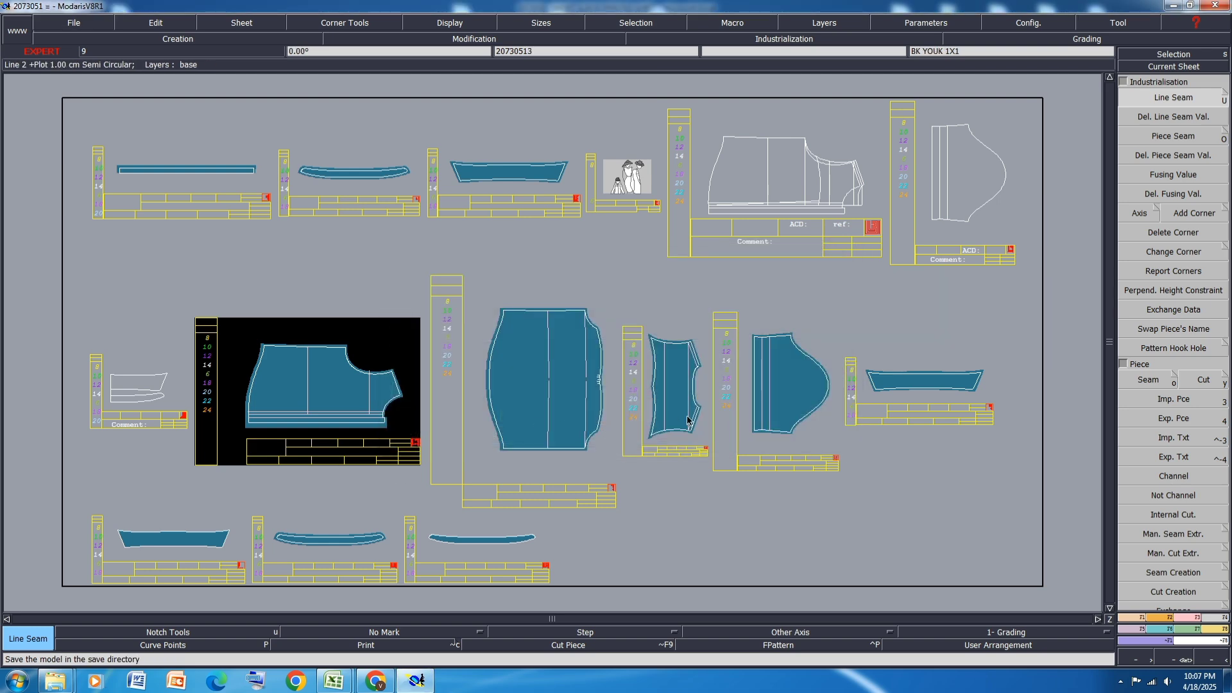
Set the line seam value on the sleeve's straight hem edge to 3 cm at beginning and end
scroll(776, 389, "up", 3)
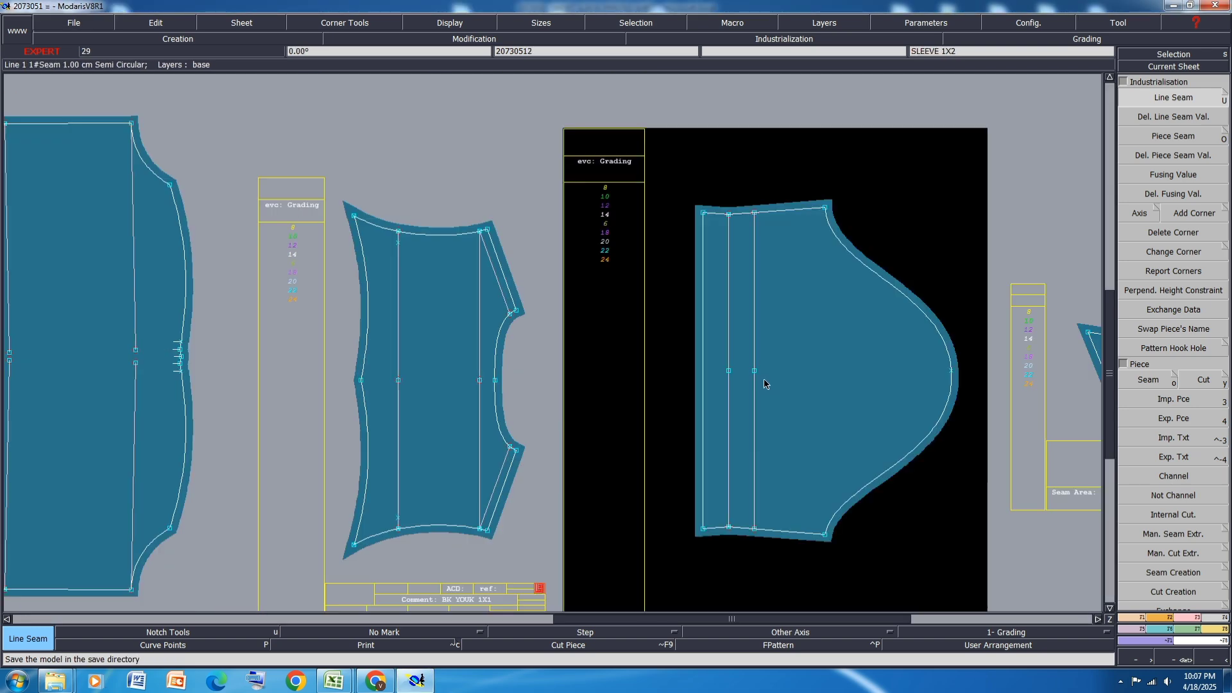
left_click(700, 321)
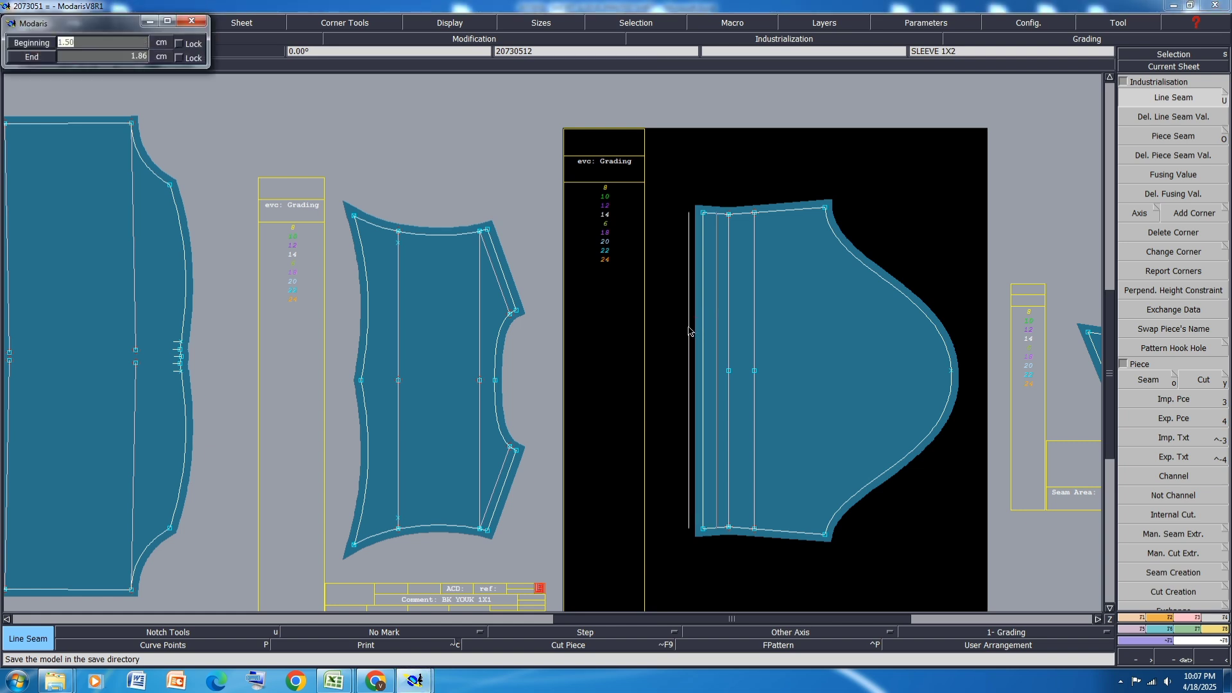
type("3")
key("Return")
type("3")
key("Return")
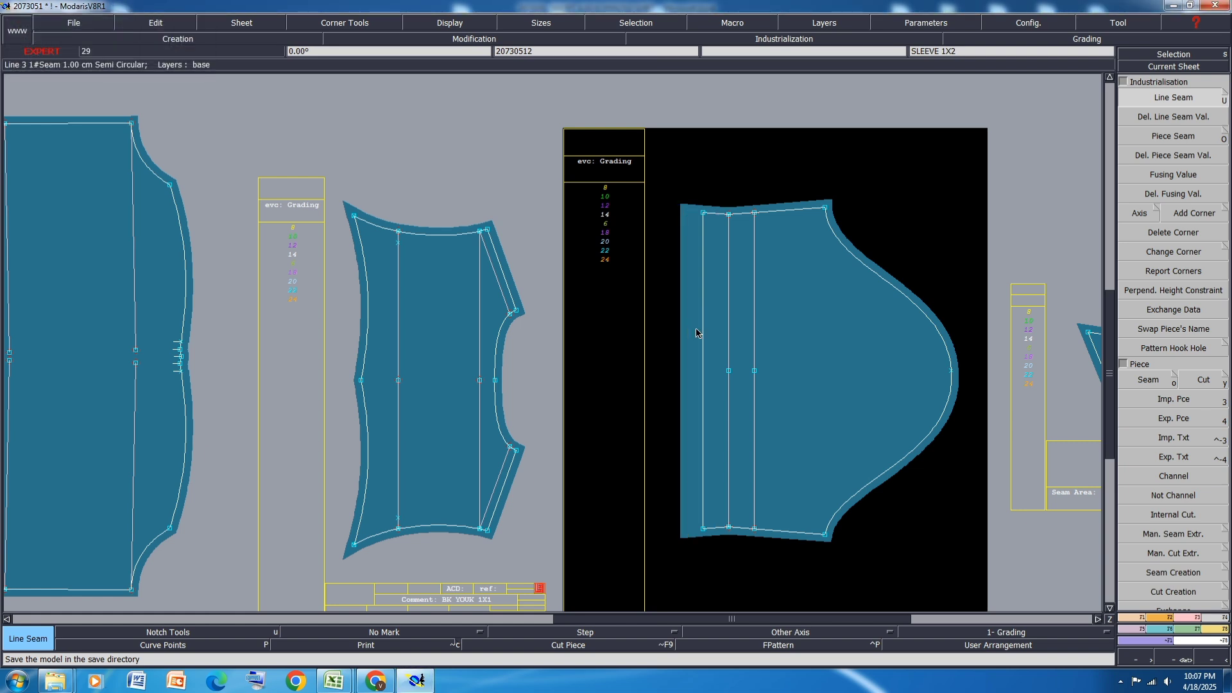
Set the line seam value on the sleeve's straight hem edge to 3.5 cm at beginning and end
left_click(703, 332)
type("3.5")
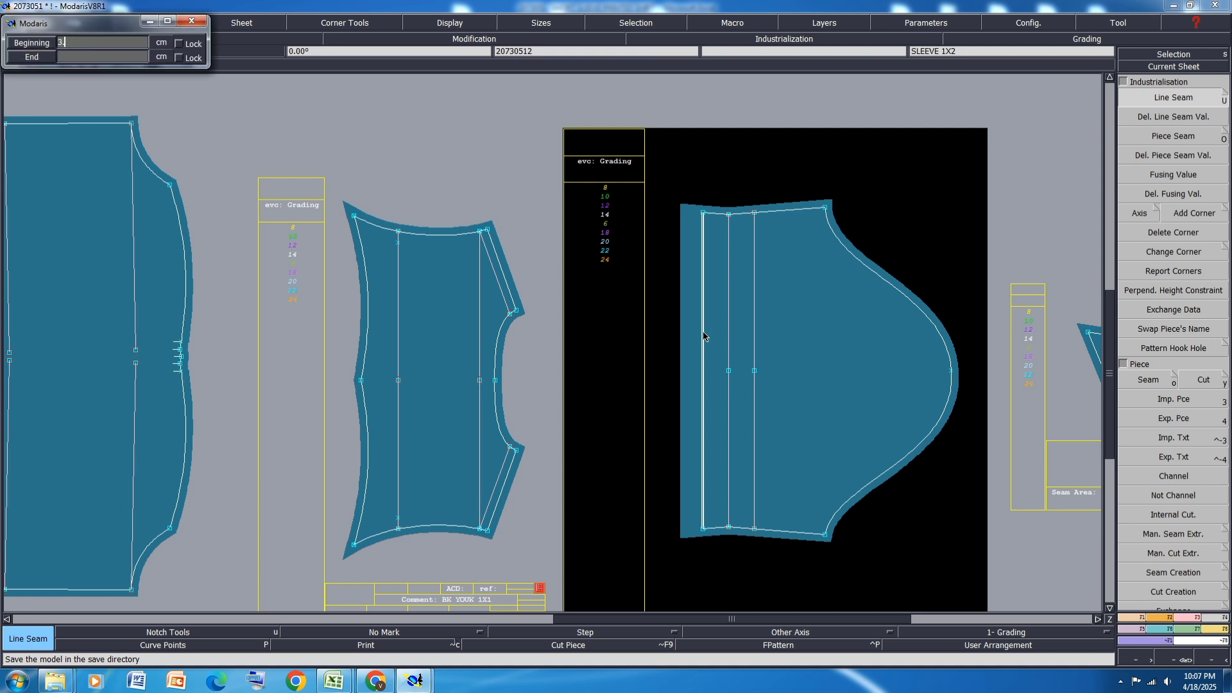
key("Return")
type("3.5")
key("Return")
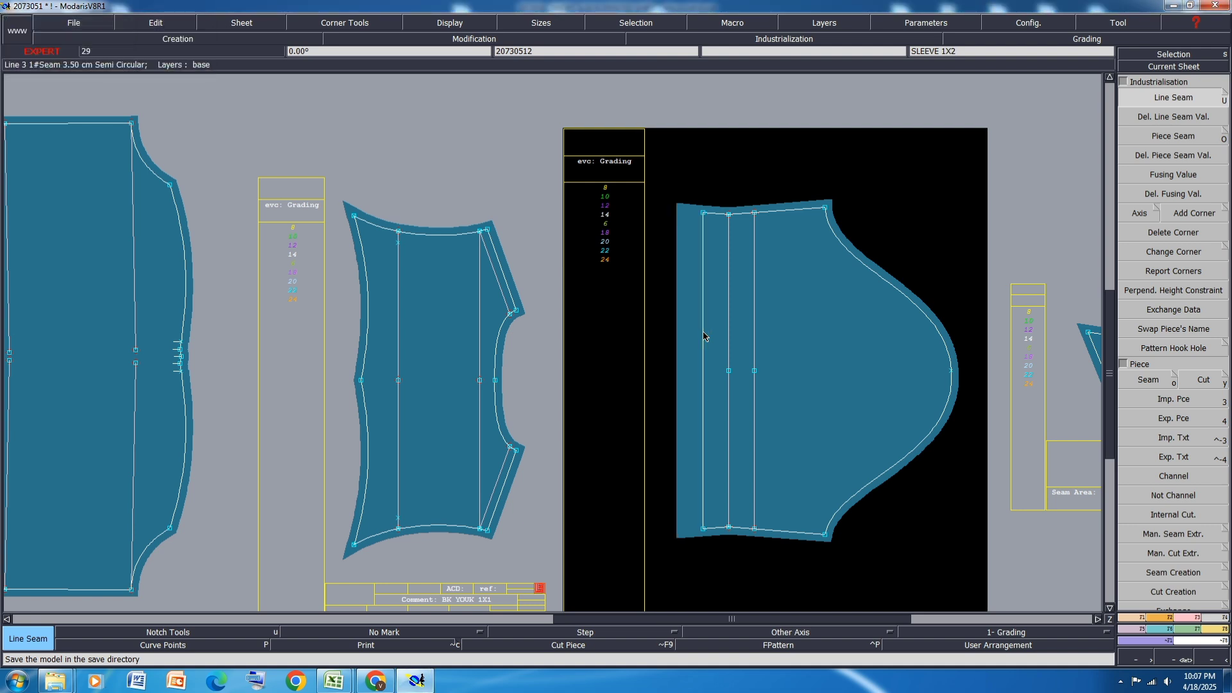
Change the seam corner at the upper end of the sleeve hem to Previous Symmetry
left_click(1206, 212)
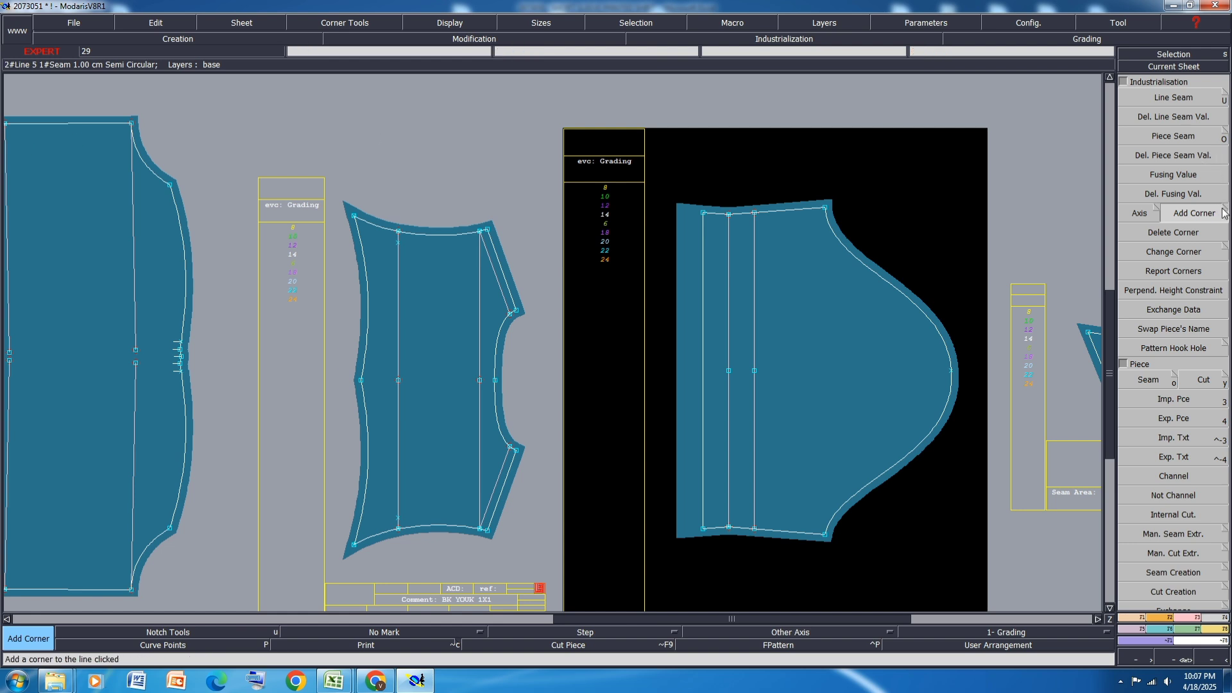
left_click(1173, 251)
left_click(52, 115)
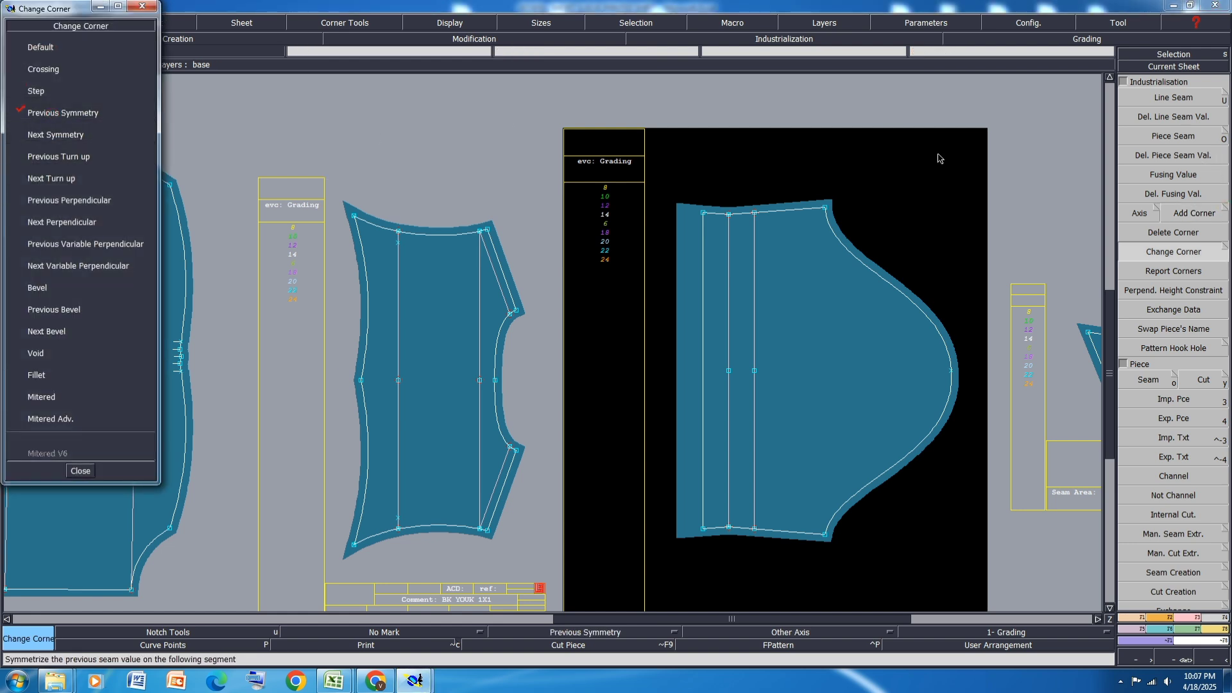
scroll(700, 218, "up", 3)
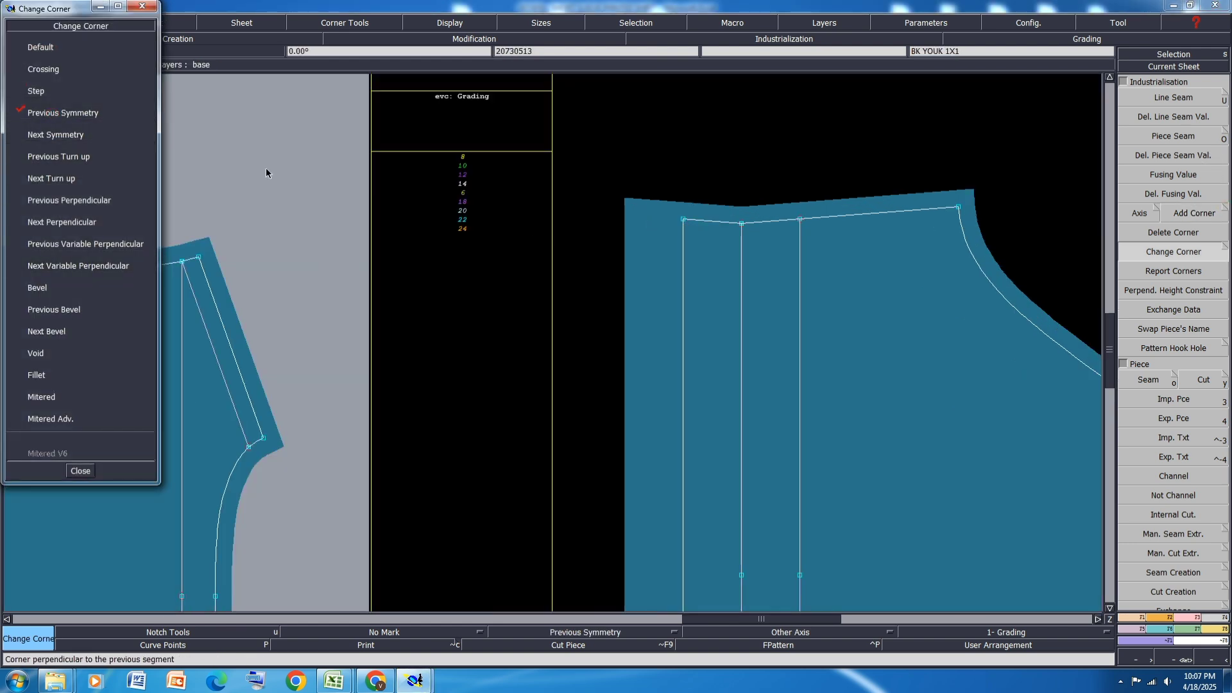
left_click(683, 221)
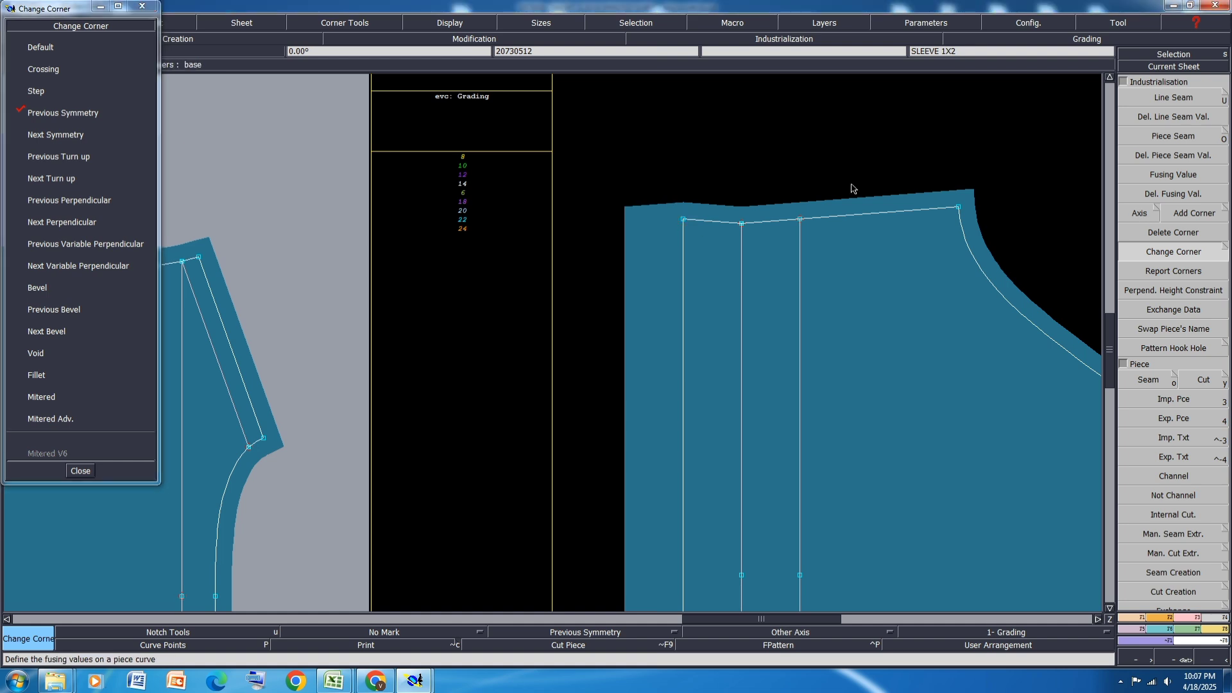
Change the seam corner at the lower end of the sleeve hem to Next Symmetry and save the model
scroll(686, 191, "down", 5)
scroll(692, 375, "up", 3)
left_click(56, 134)
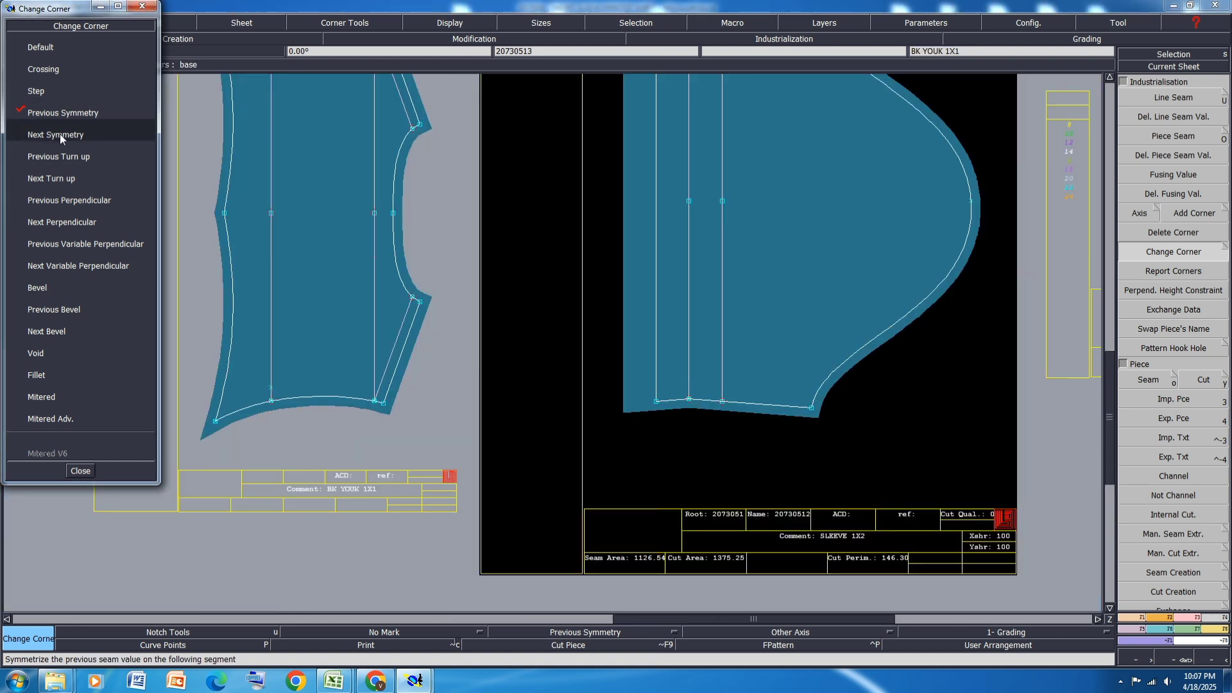
left_click(657, 402)
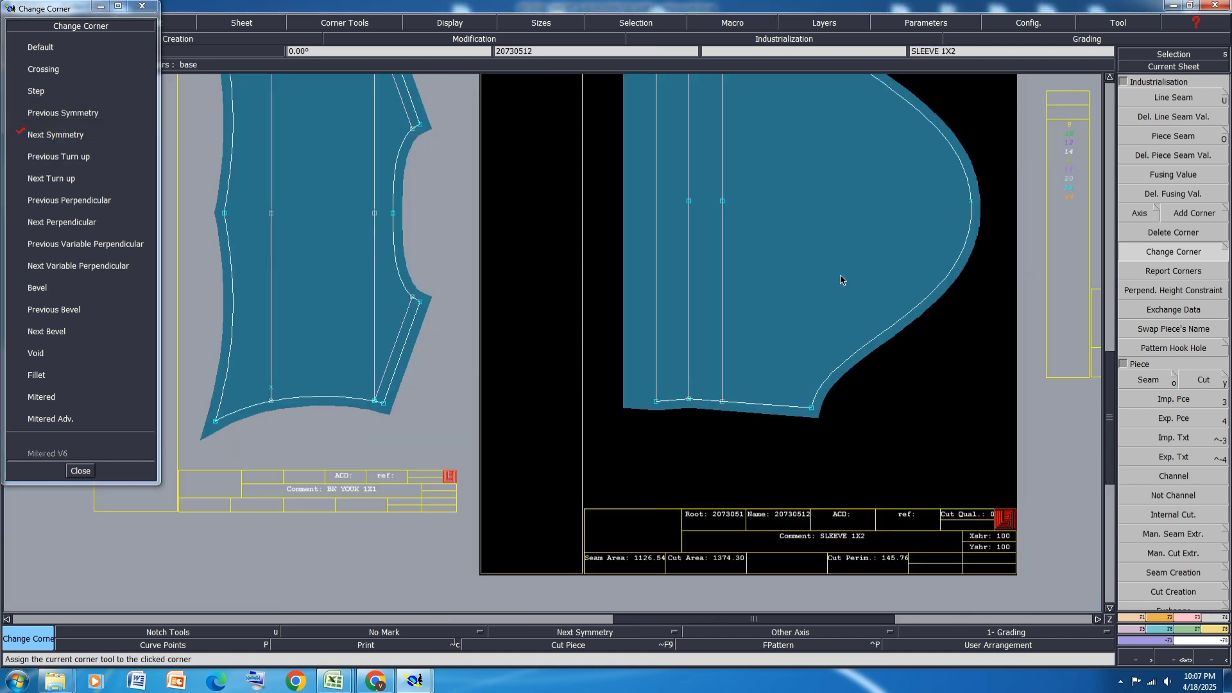
left_click(79, 473)
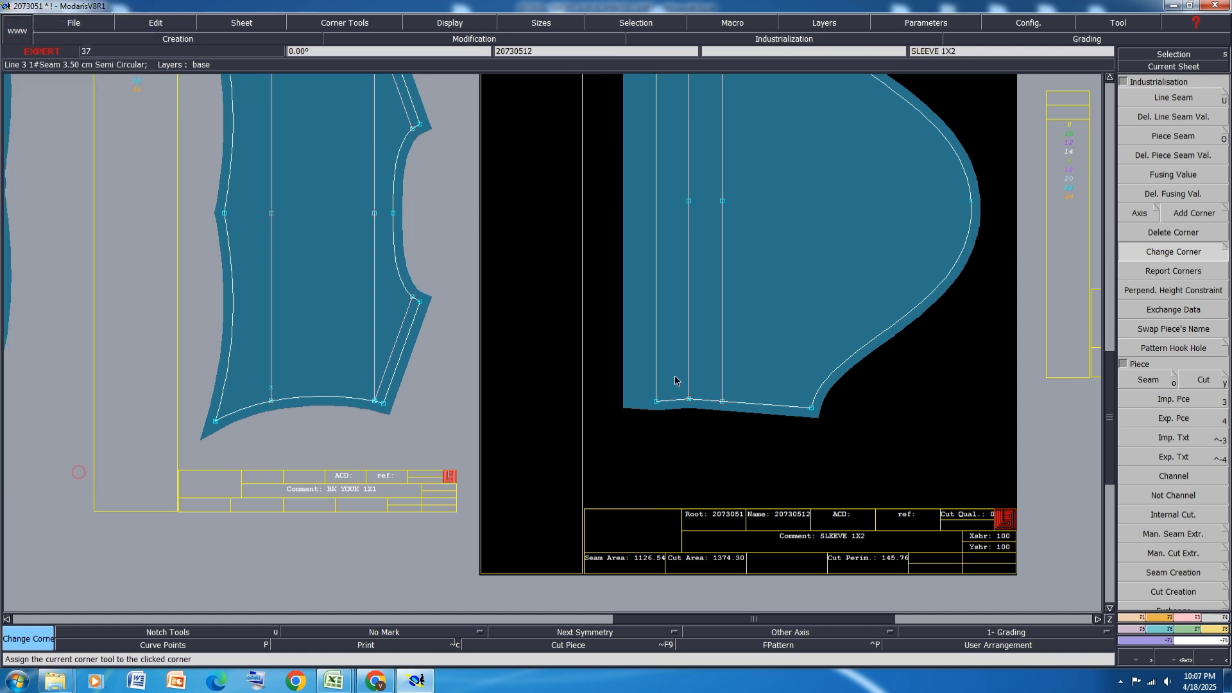
key("j")
key("ctrl+s")
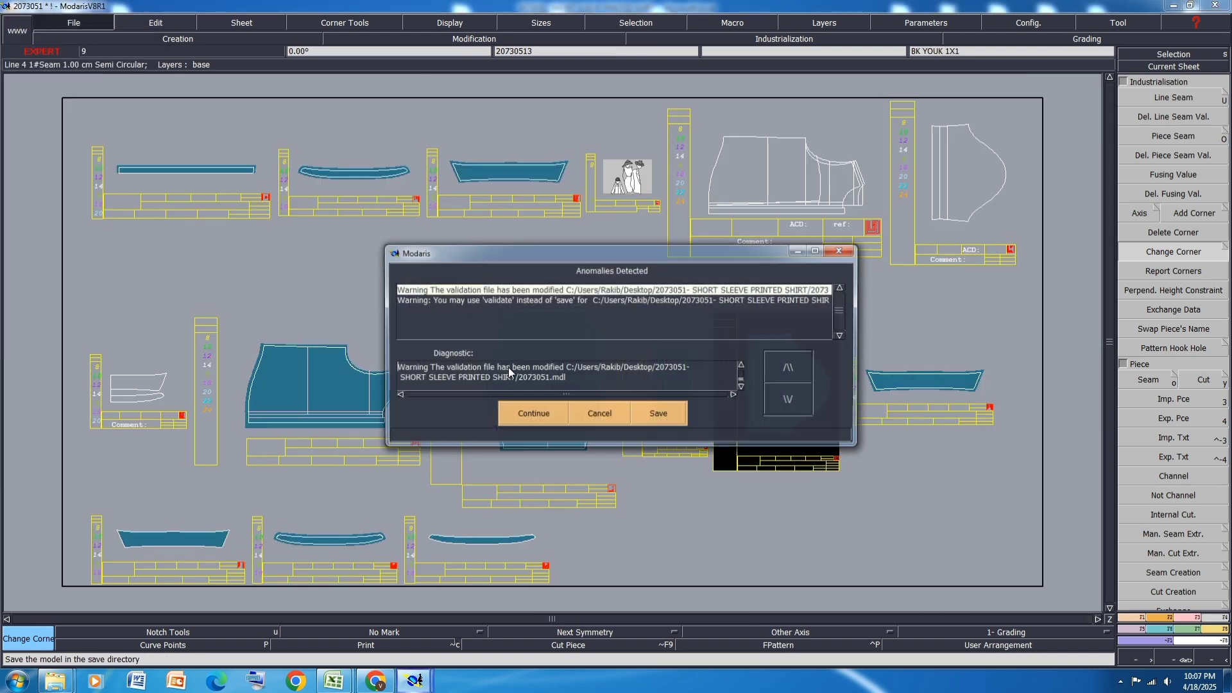
left_click(490, 484)
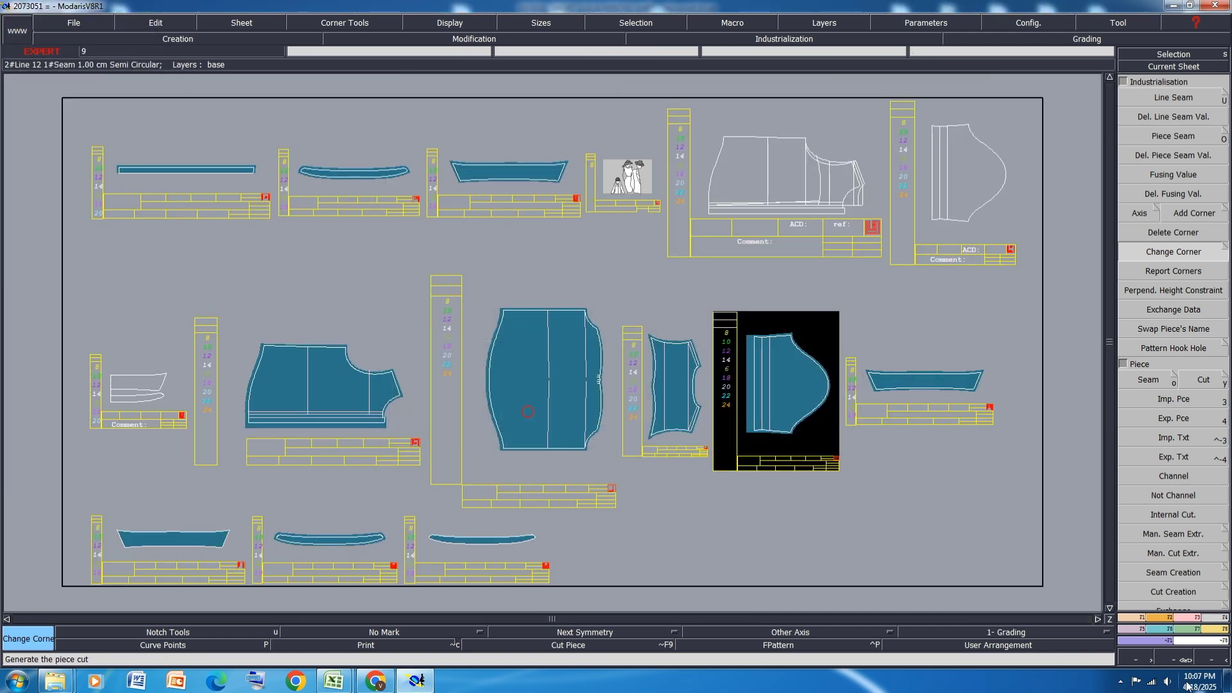
Create a variant named 2073051 and close its article table
left_click(1215, 629)
left_click(1174, 551)
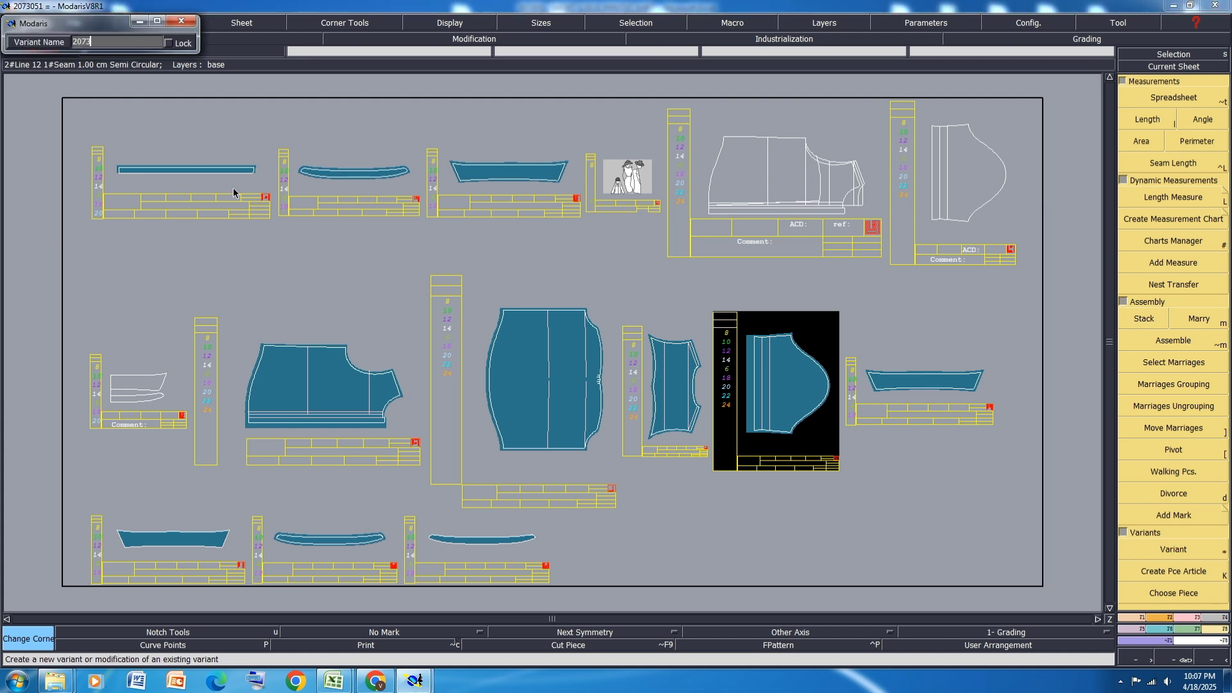
type("2073051")
key("Return")
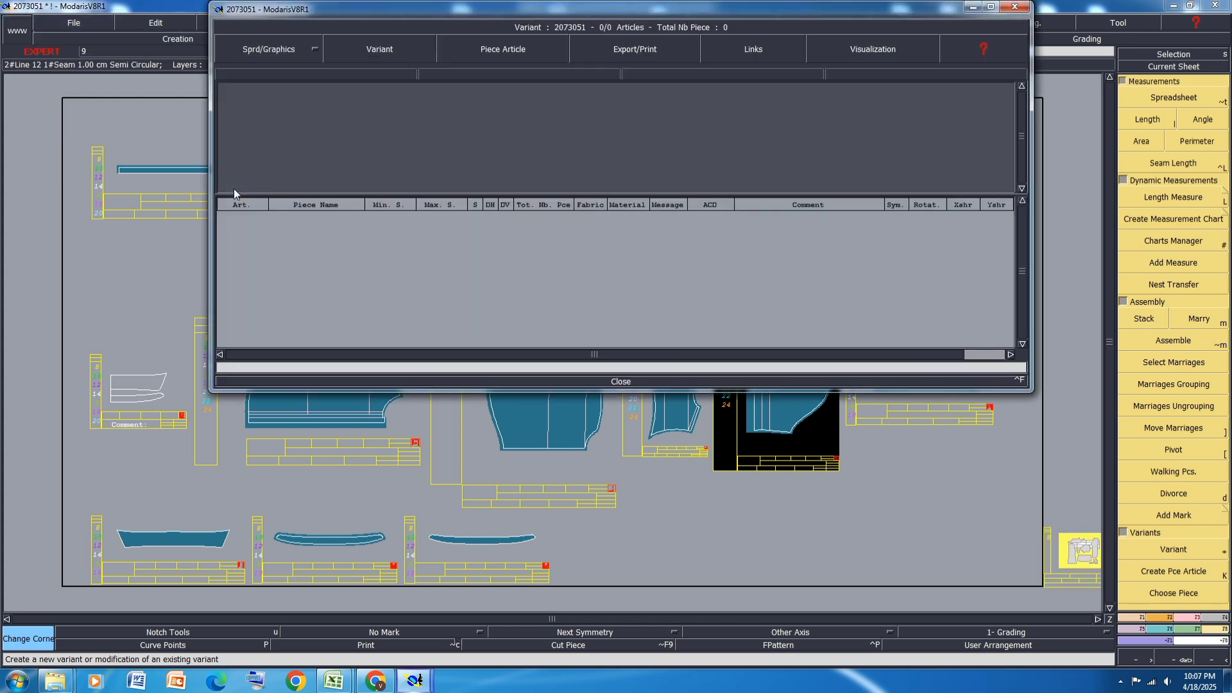
left_click(608, 381)
Create piece articles in the variant for the back, back yoke, front, sleeve, COLLAR 1X2 and BAND 1X2 pieces
left_click(1188, 570)
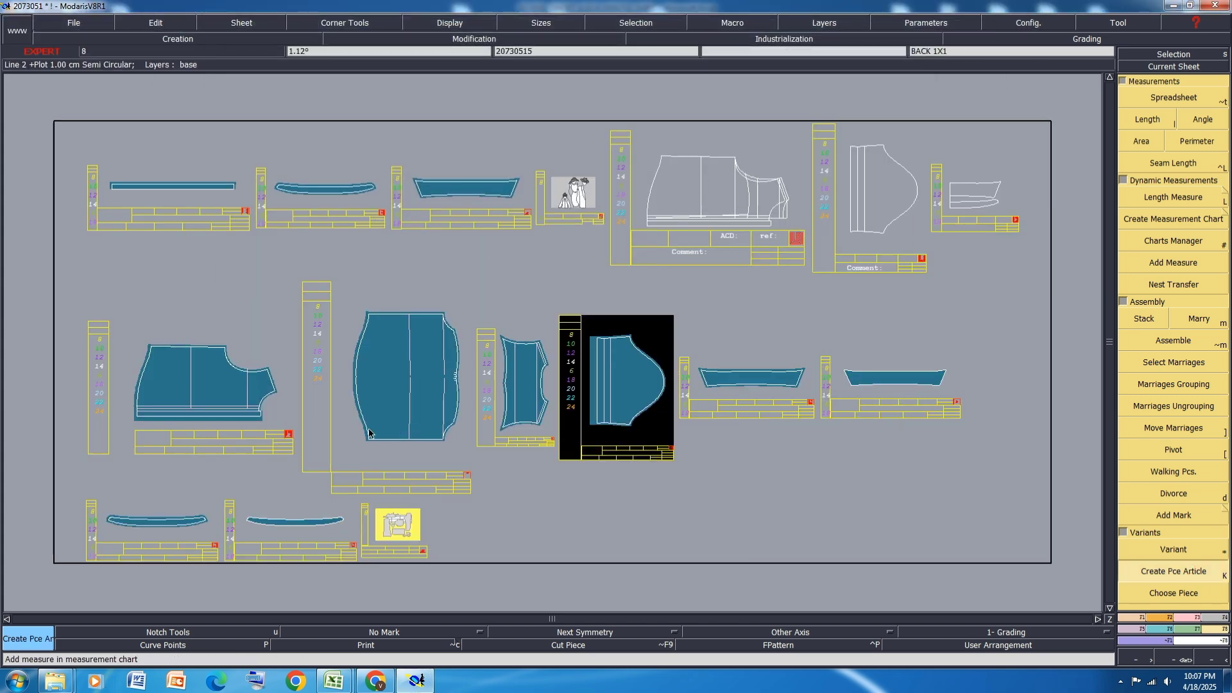
left_click(423, 375)
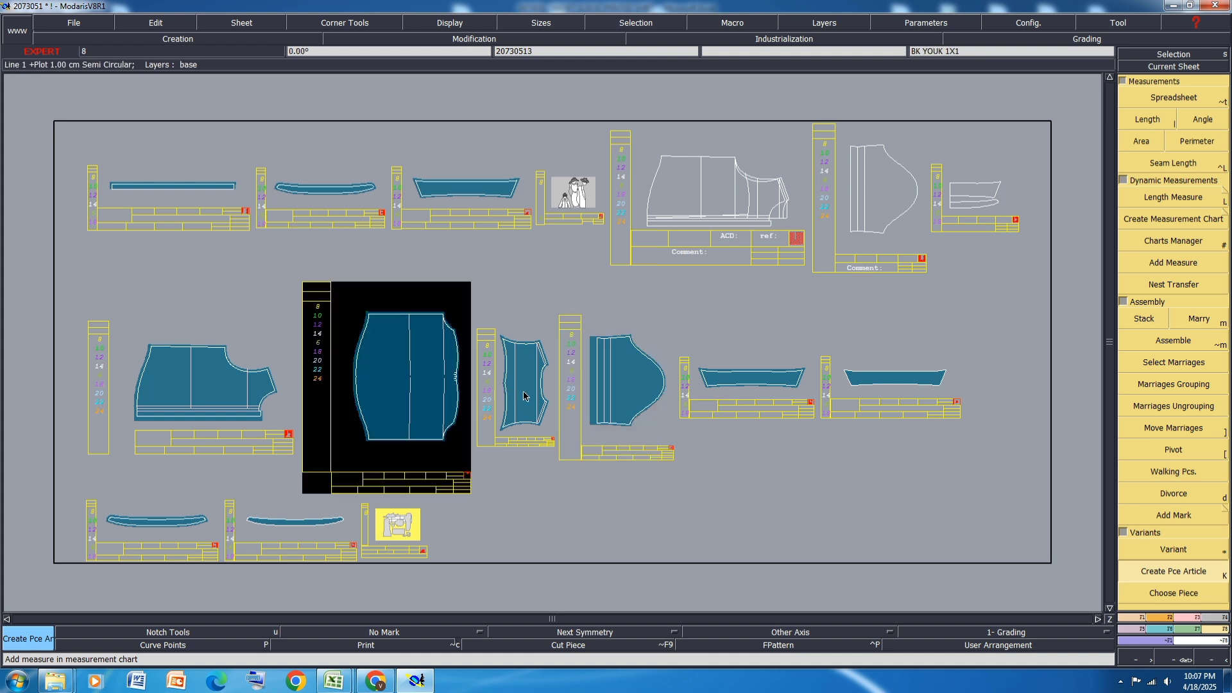
left_click(521, 394)
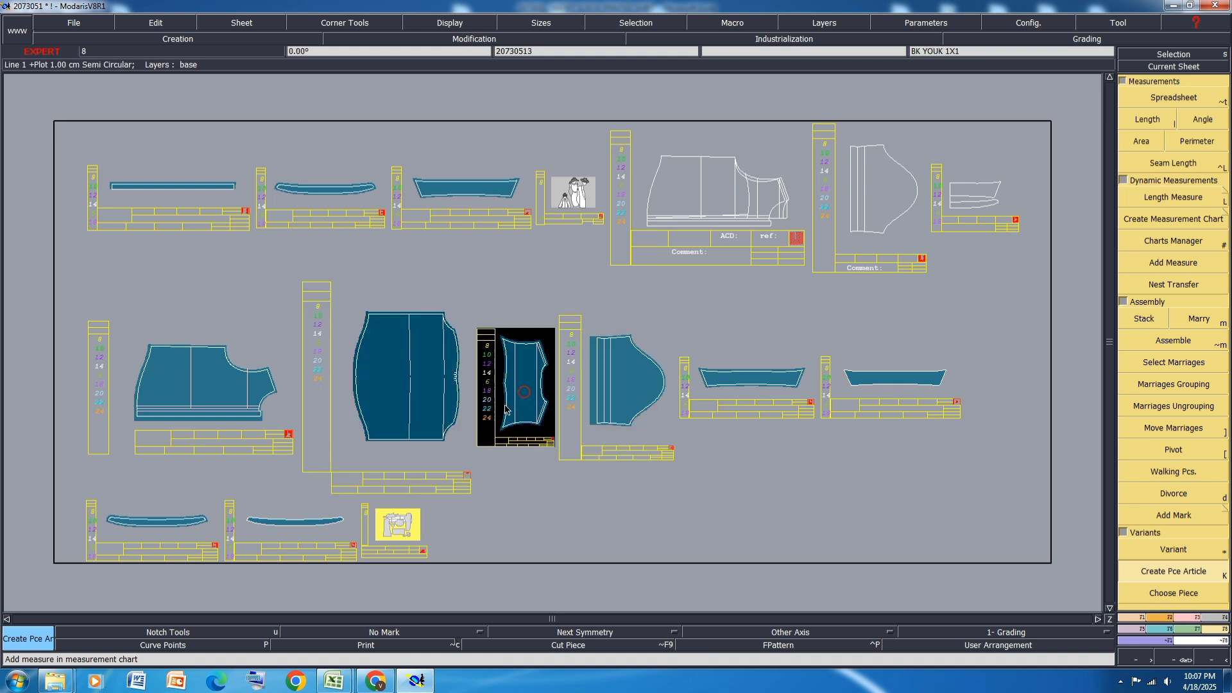
left_click(206, 374)
left_click(650, 383)
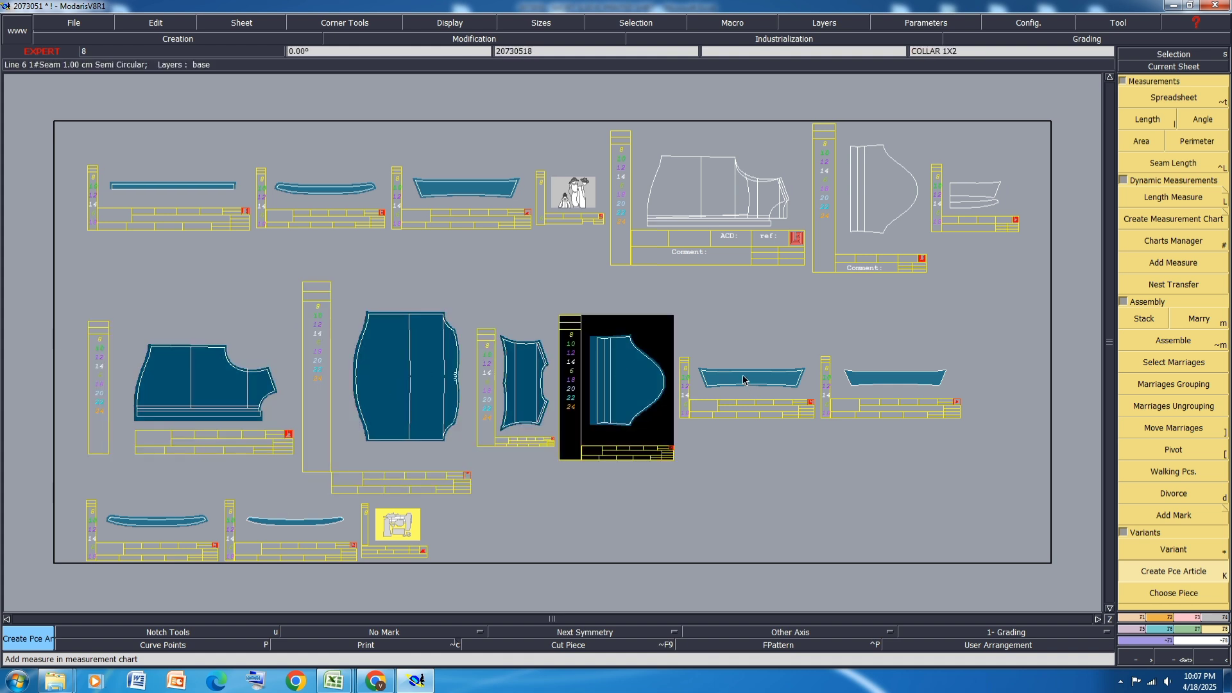
left_click(744, 380)
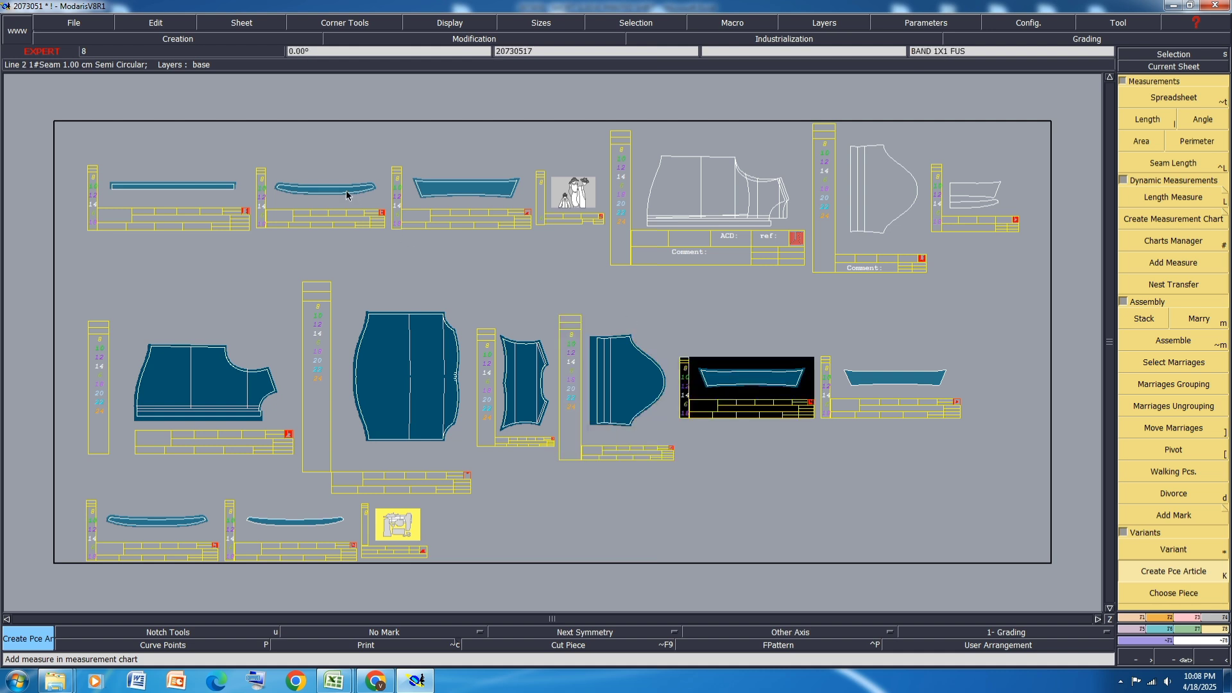
left_click(174, 520)
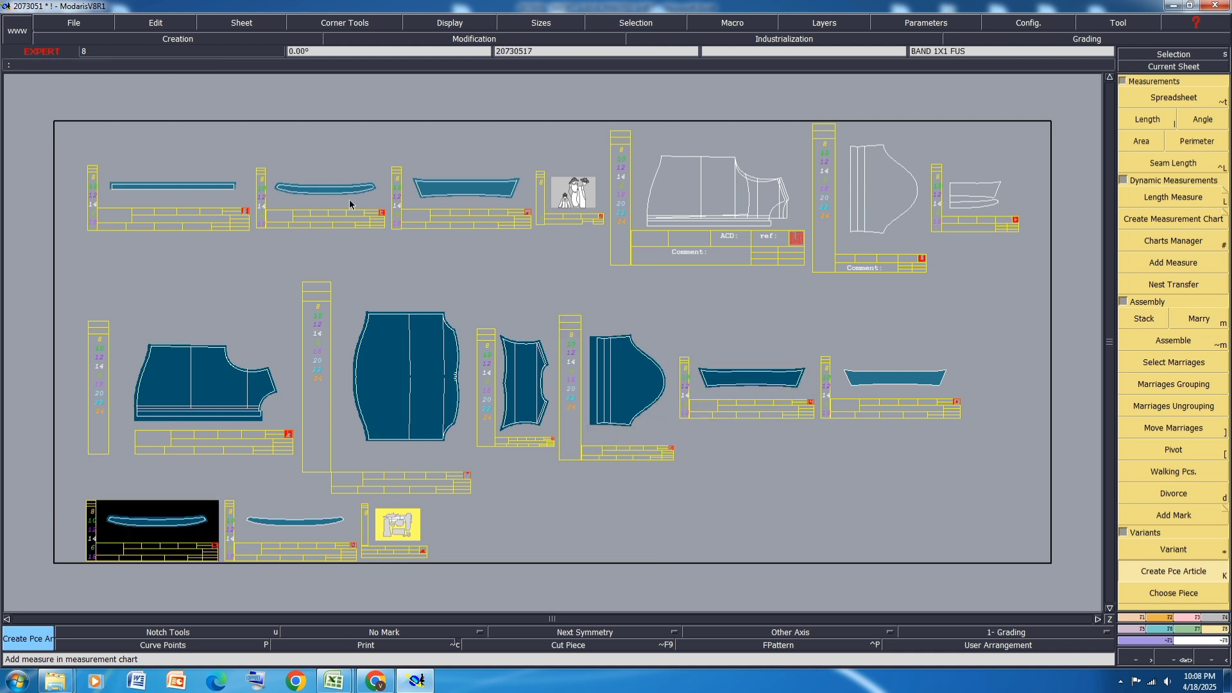
Add piece articles to the variant for the placket, band and collar fusing pieces and the collar and band finish pieces
left_click(174, 187)
left_click(384, 188)
left_click(465, 189)
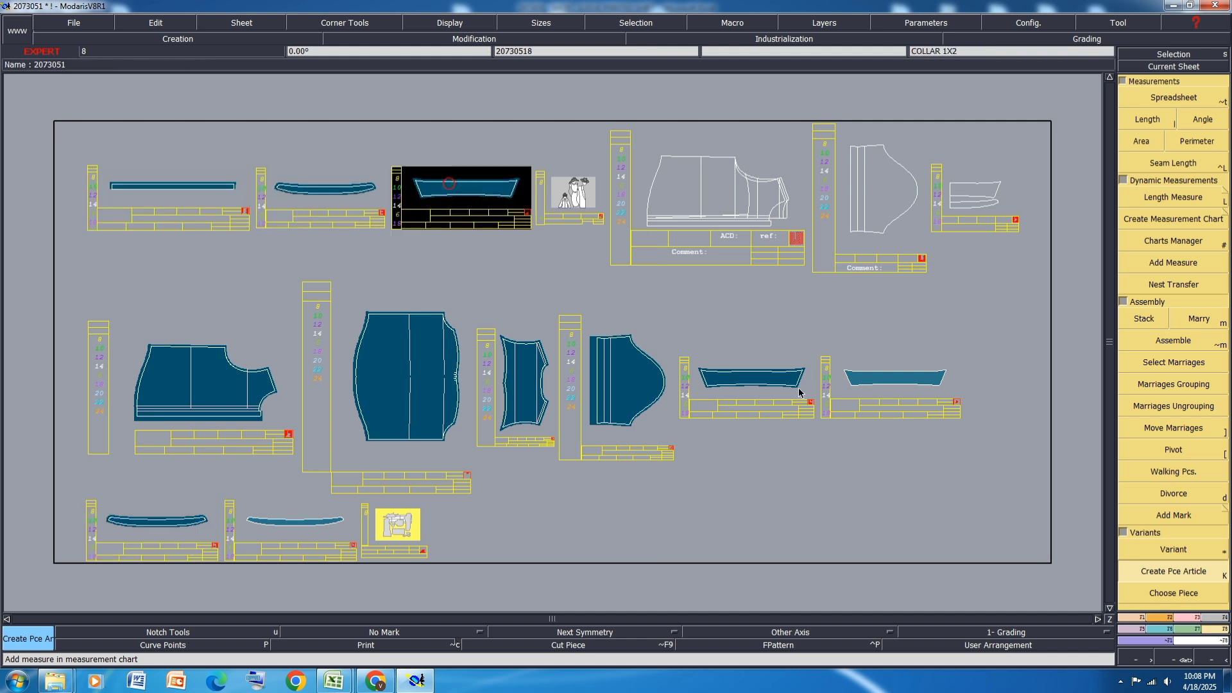
left_click(885, 381)
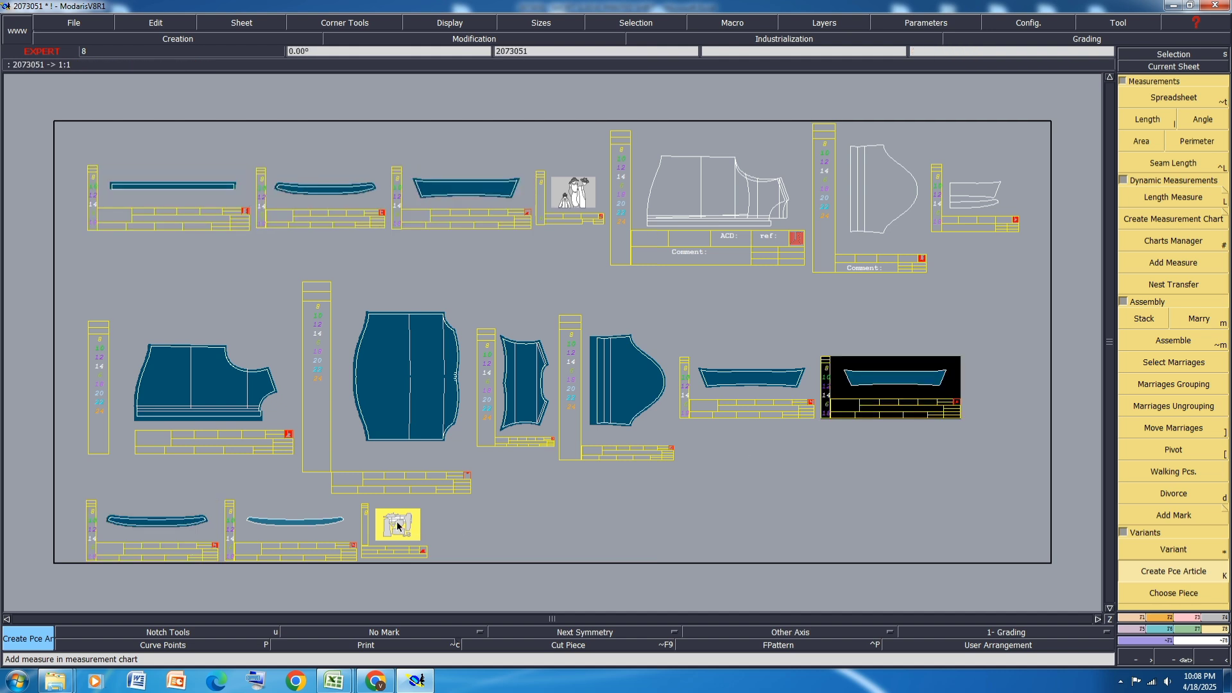
left_click(312, 523)
Set the axis type to Grain Line 'DF' and draw a horizontal grain line about 27 cm long on PLACKET FUS 1X1
left_click(777, 634)
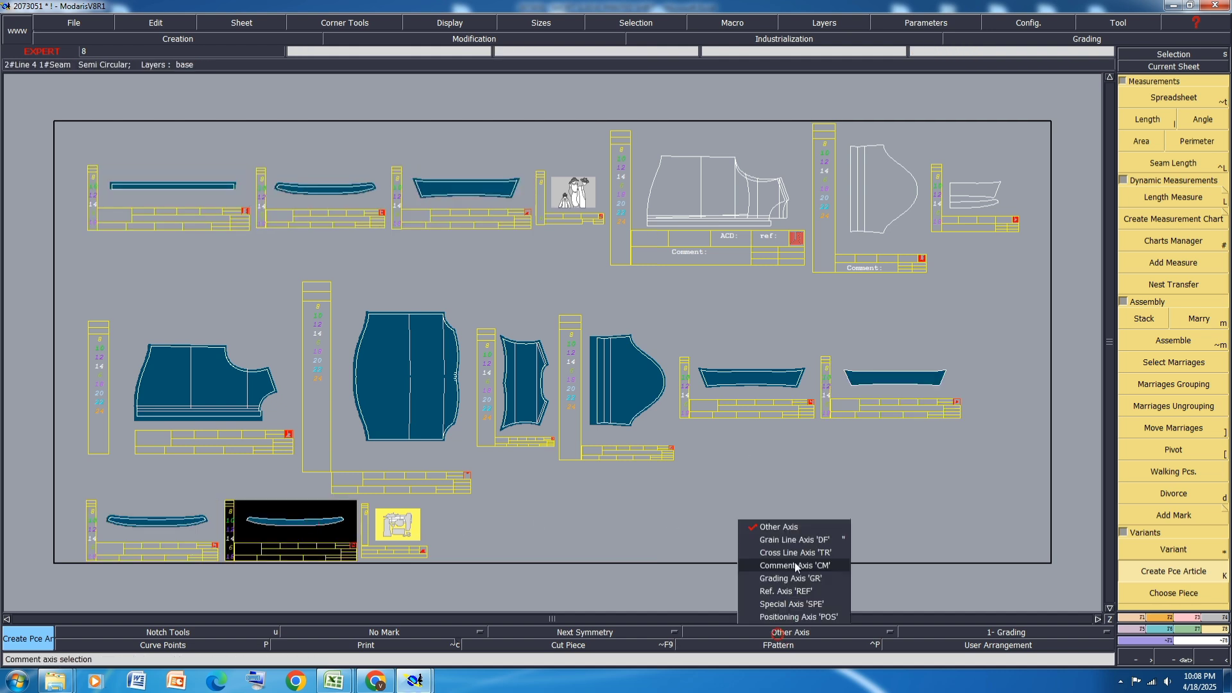
left_click(789, 540)
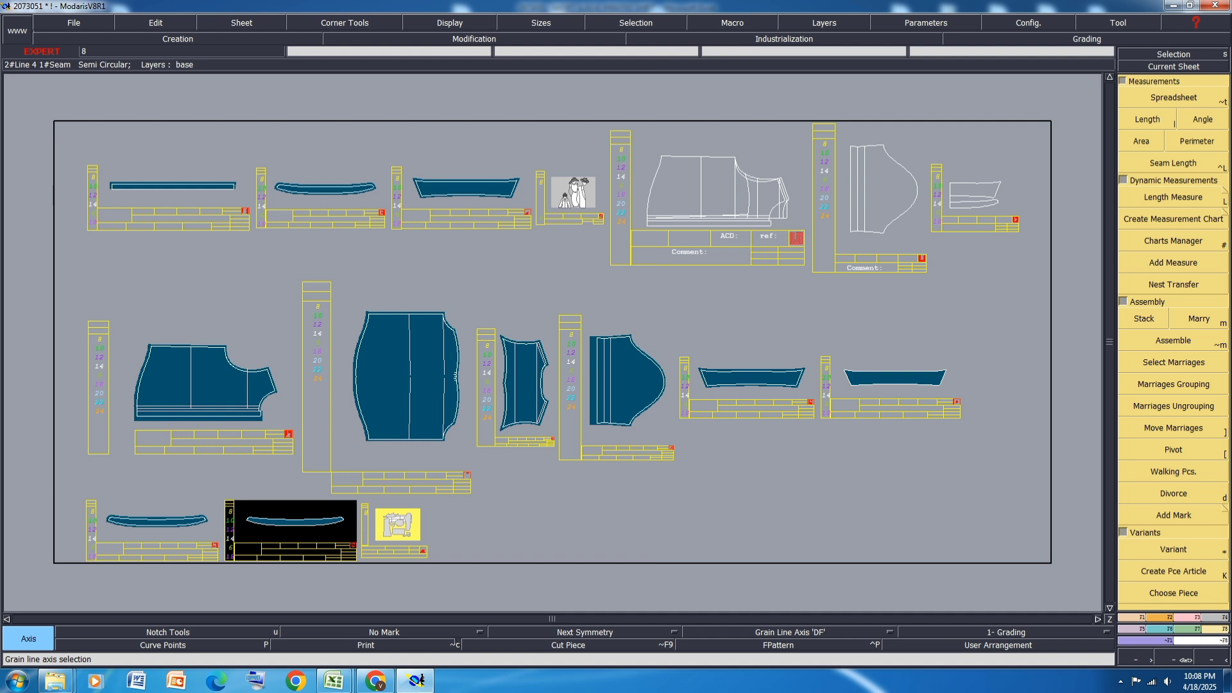
left_click(1217, 617)
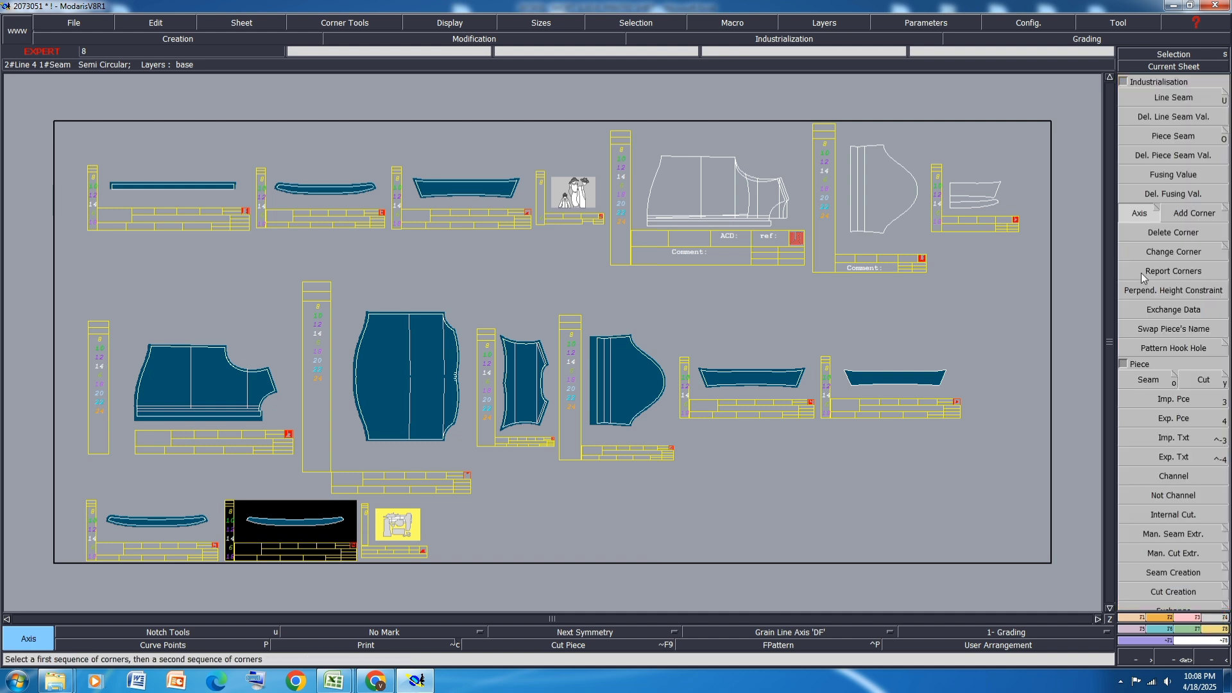
left_click(1158, 213)
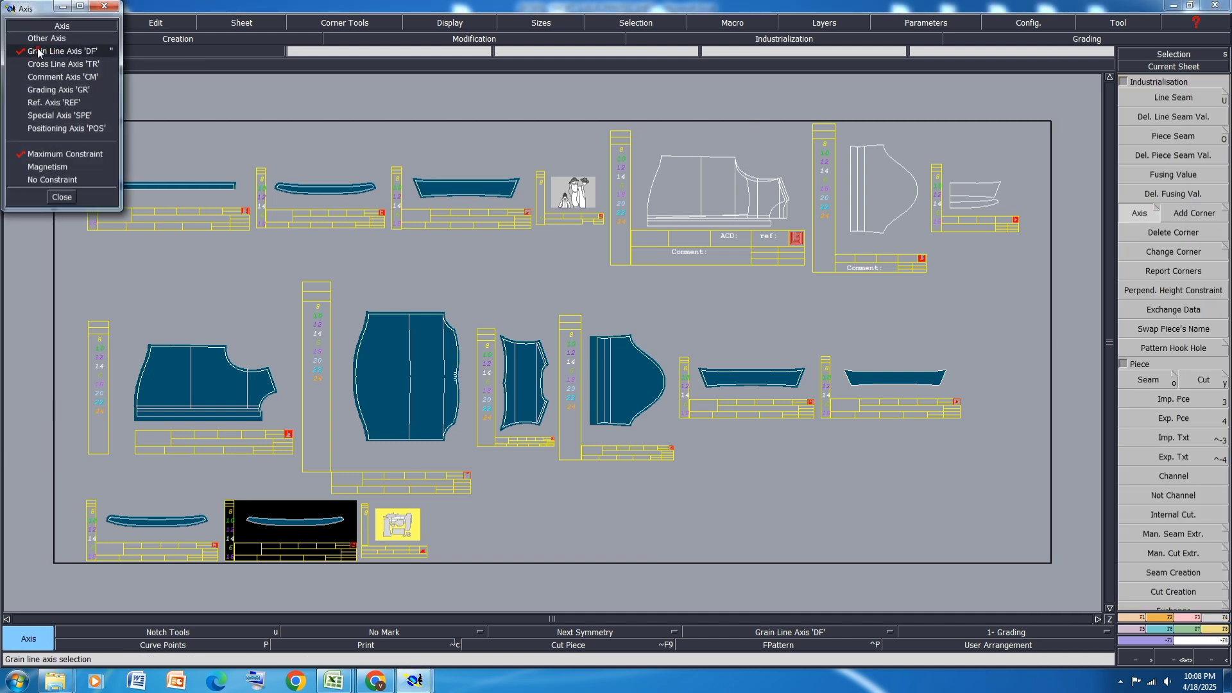
left_click(61, 197)
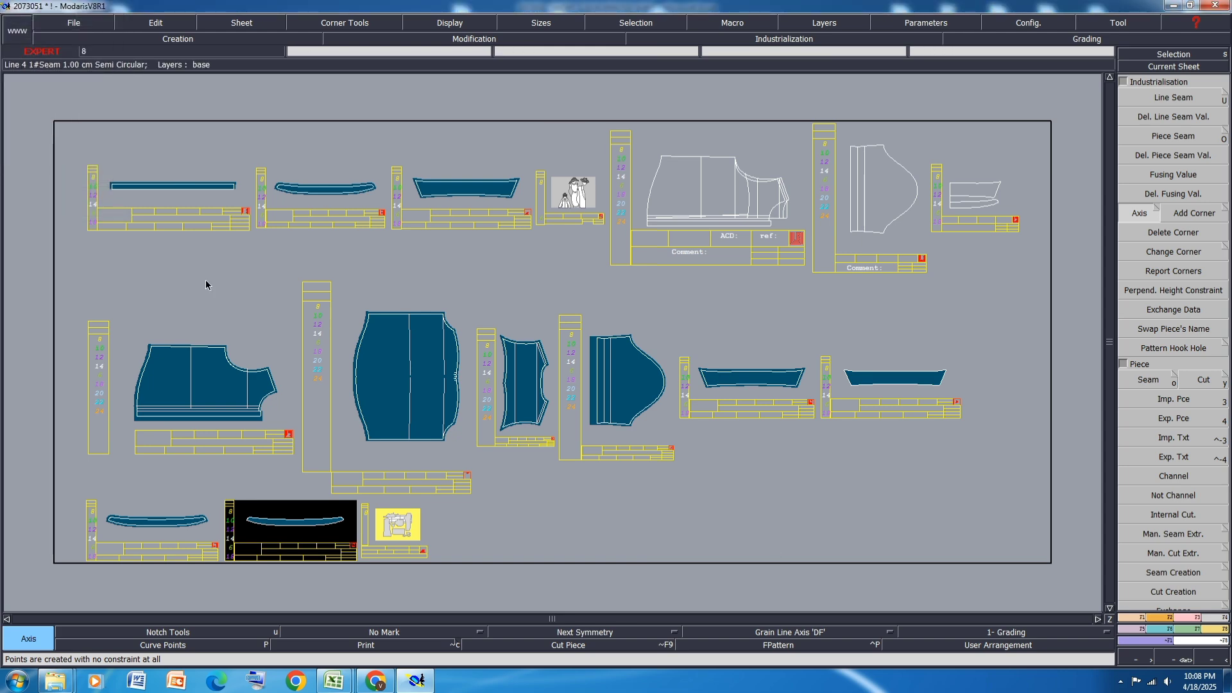
scroll(161, 188, "up", 4)
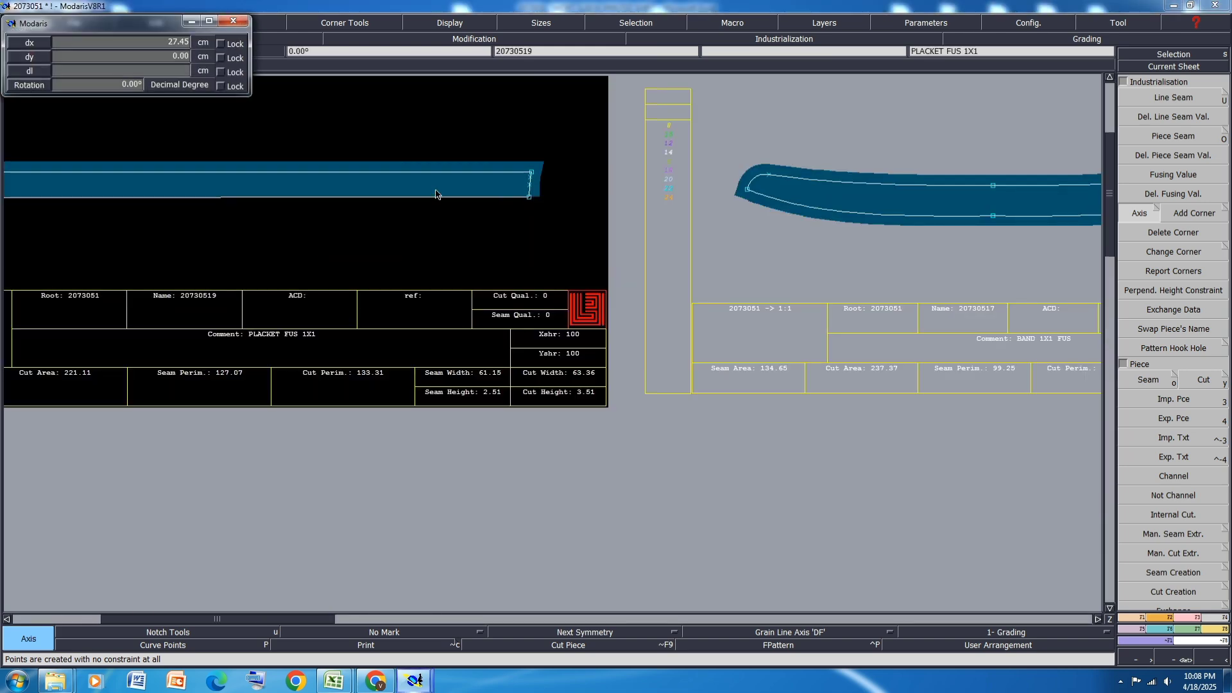
Draw short horizontal grain line axes in the middle of the BAND 1X1 FUS and COLLAR 1X1 FUS pieces
scroll(627, 222, "down", 4)
scroll(626, 222, "up", 3)
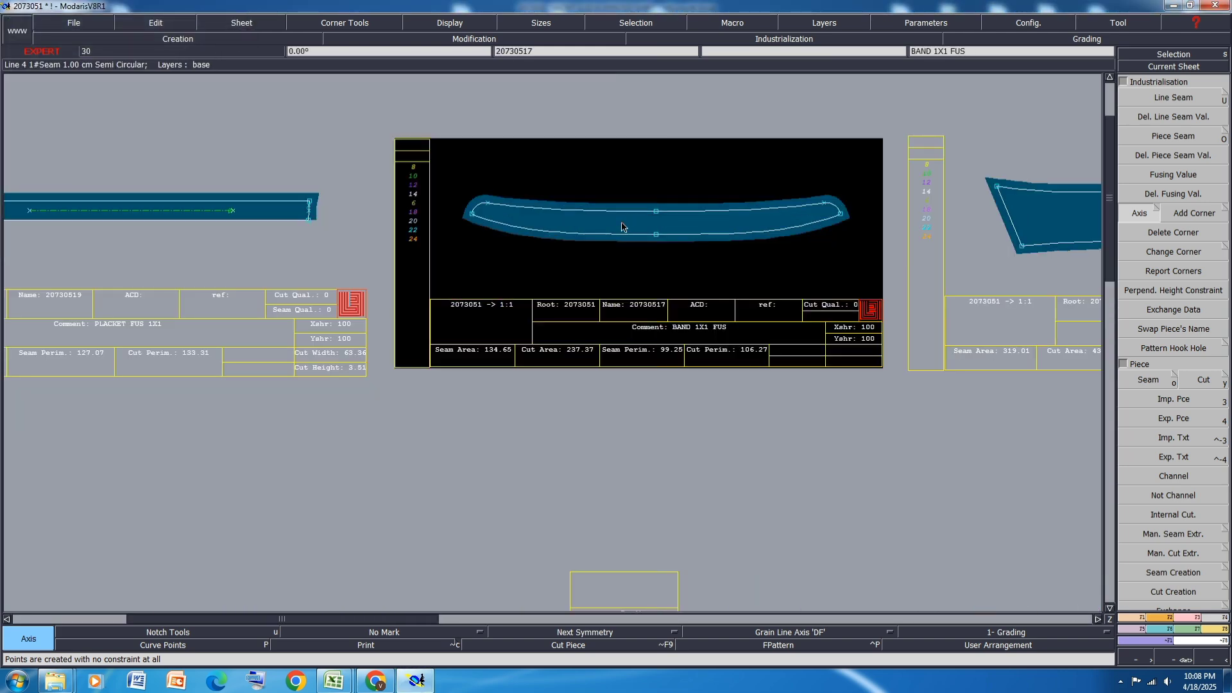
left_click(621, 222)
left_click(687, 222)
scroll(688, 224, "down", 2)
left_click(760, 232)
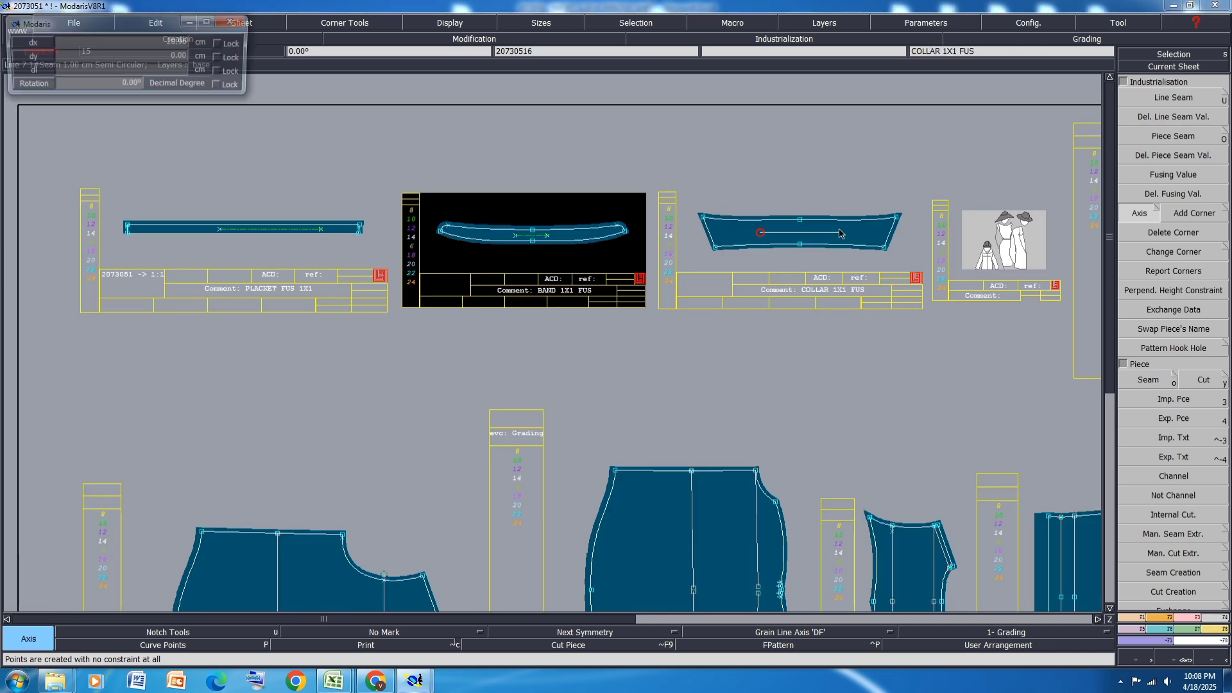
left_click(841, 234)
Draw a long horizontal grain line axis on the FRONT 1X2 piece, just above the front edge lines
scroll(798, 240, "down", 2)
scroll(290, 418, "up", 3)
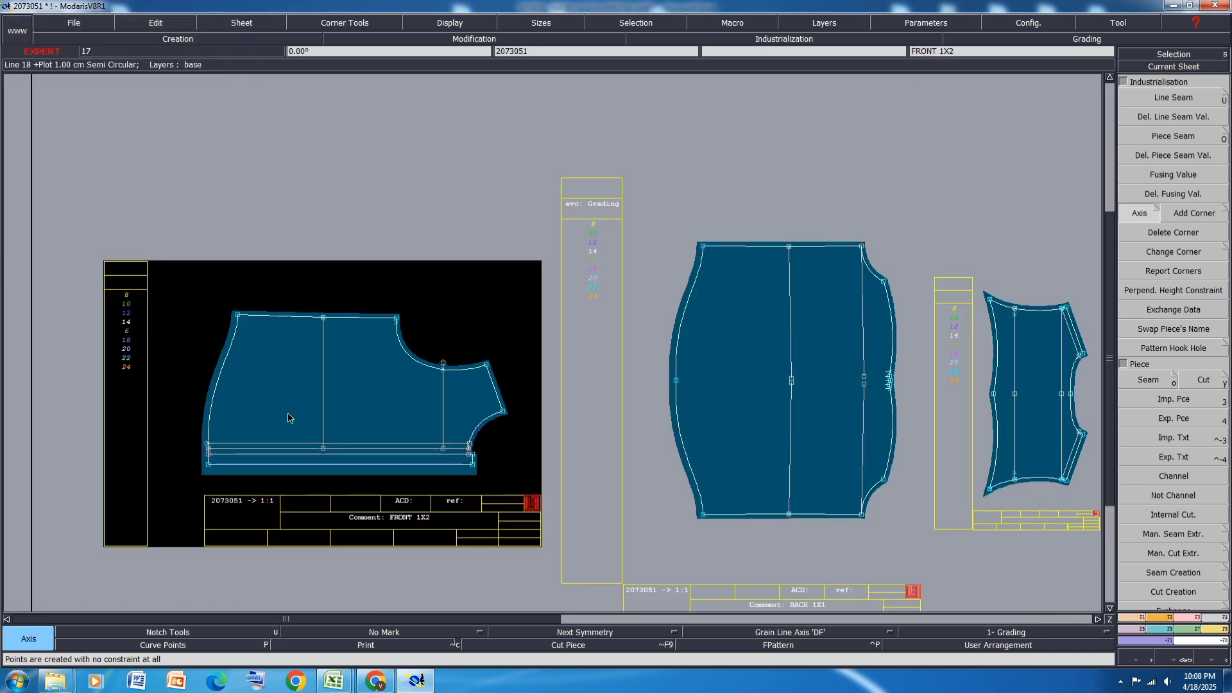
left_click(253, 416)
left_click(465, 416)
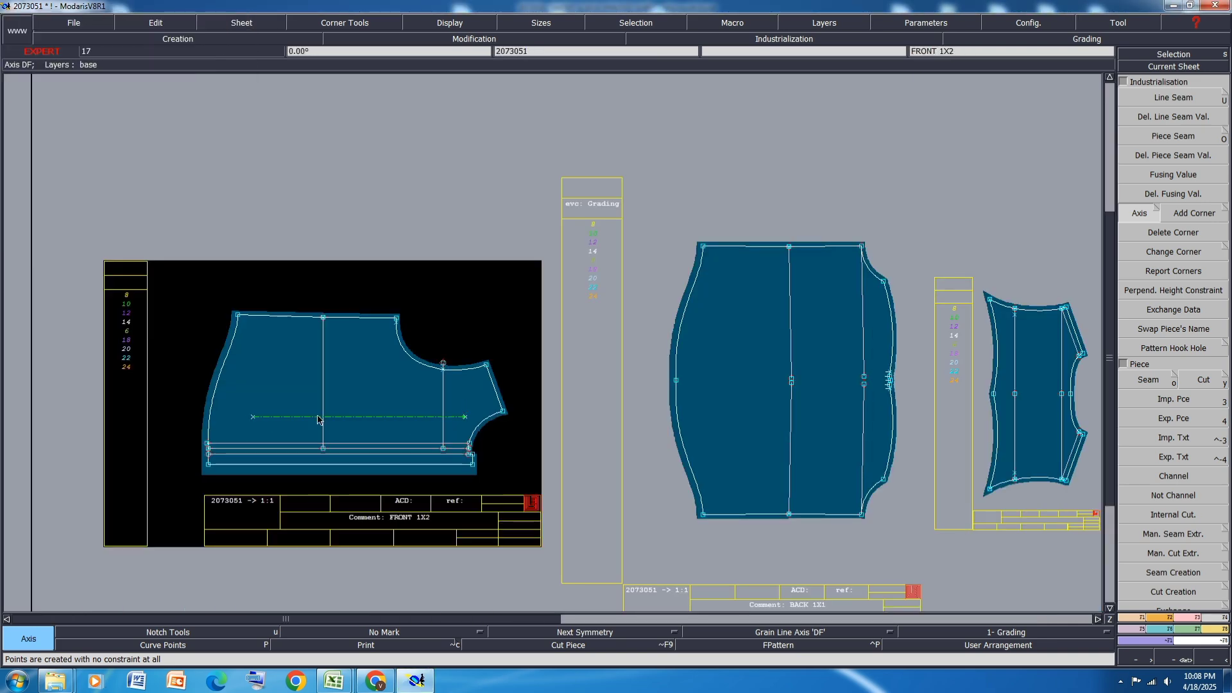
Draw a horizontal grain line axis on the upper half of the BACK 1X1 piece, undoing the first misplaced attempt
scroll(318, 419, "down", 2)
scroll(512, 371, "up", 3)
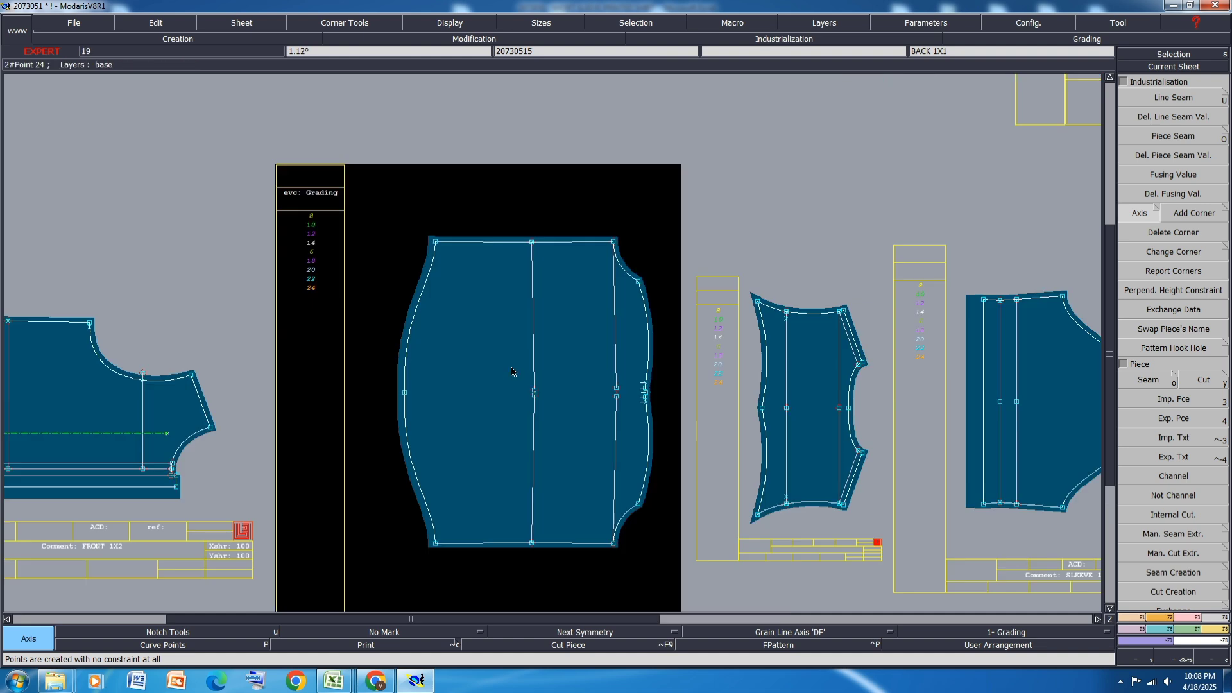
left_click(617, 361)
key("ctrl+z")
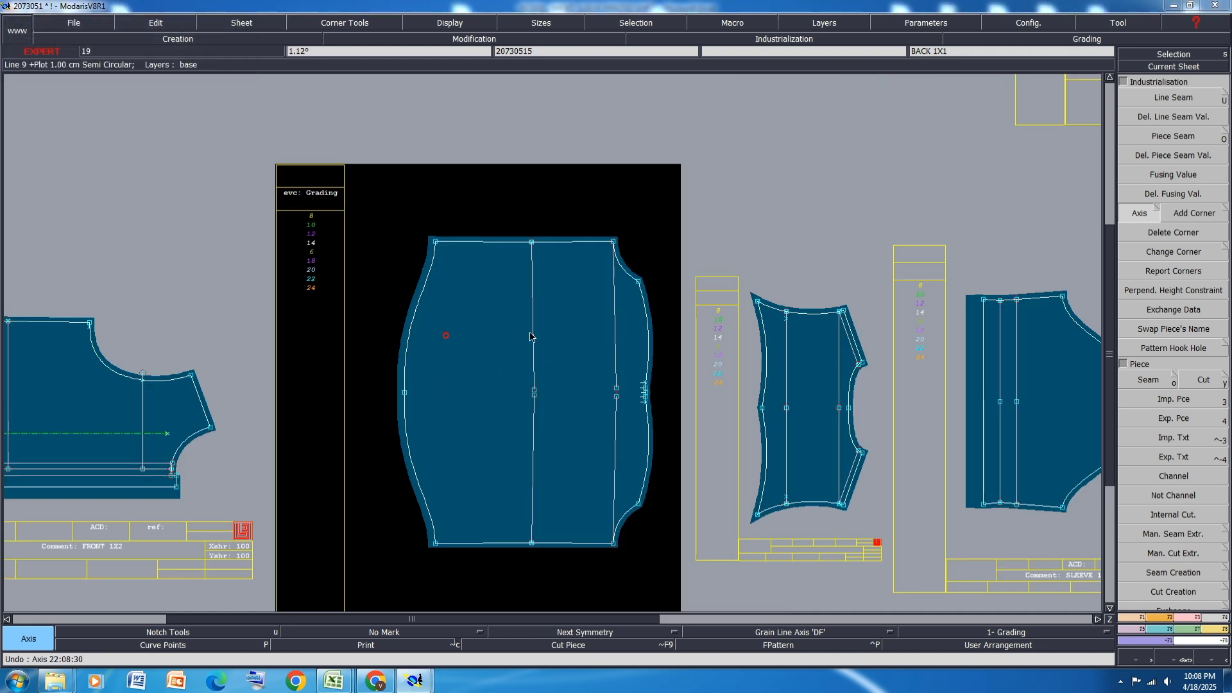
left_click(446, 335)
left_click(552, 335)
Draw short horizontal grain line axes inside the BK YOUK 1X1 and SLEEVE 1X2 pieces
scroll(552, 335, "down", 2)
scroll(636, 358, "up", 2)
scroll(636, 358, "up", 1)
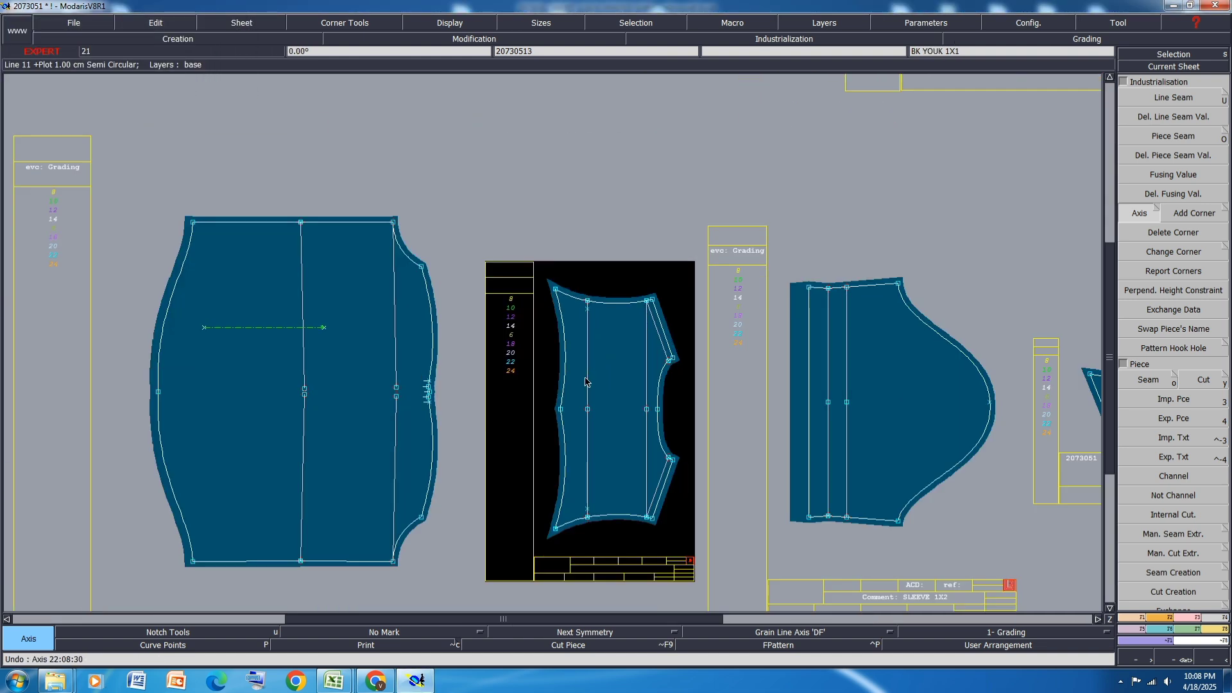
left_click(578, 387)
left_click(619, 388)
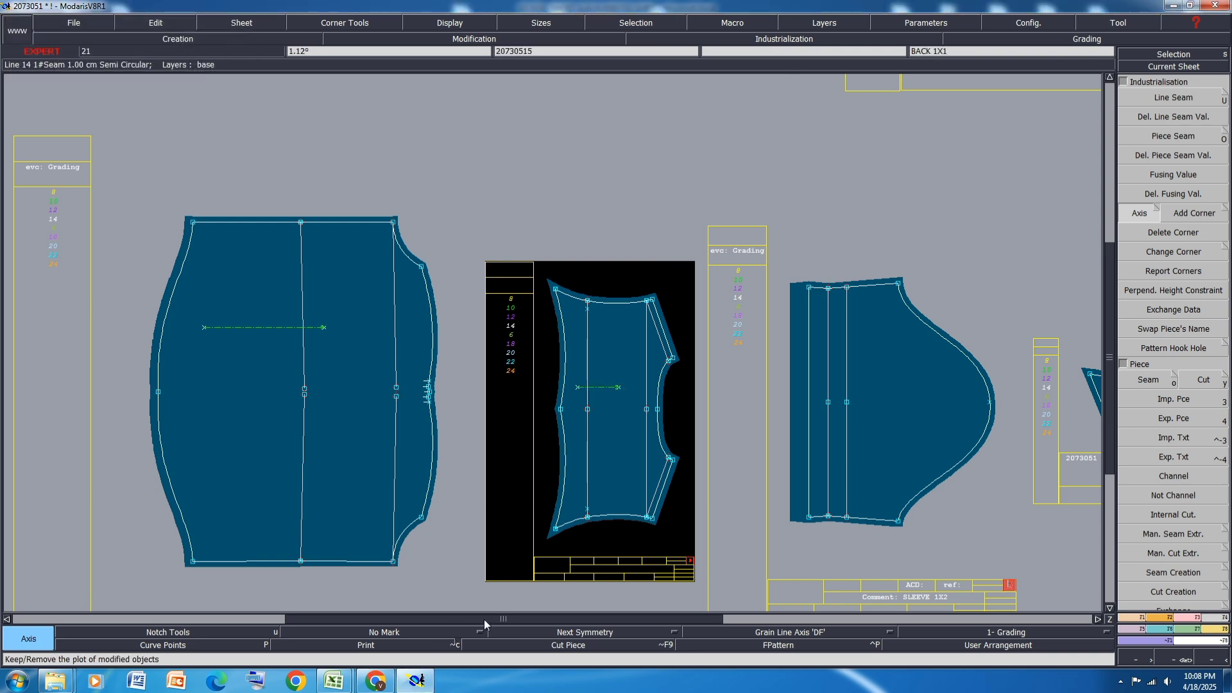
left_click(872, 392)
left_click(935, 391)
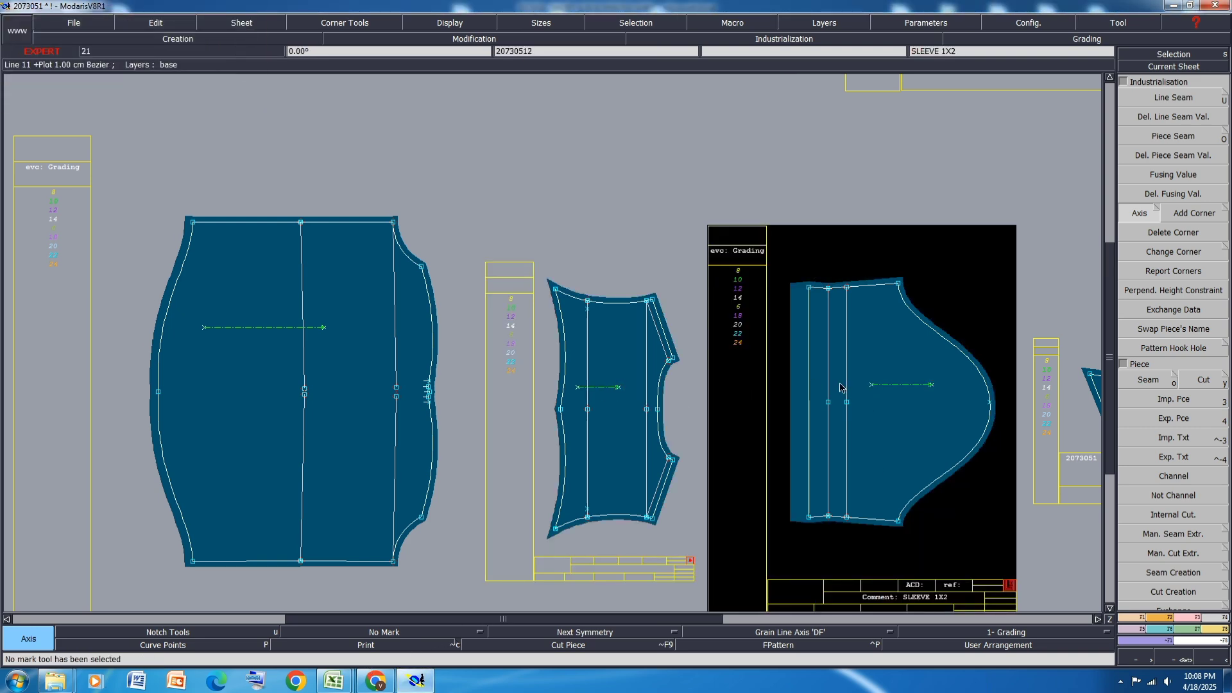
Draw horizontal grain line axes in the middle of the COLLAR 1X2 and COLLAR FINISH pieces
scroll(928, 385, "down", 2)
scroll(1016, 400, "up", 2)
left_click(925, 396)
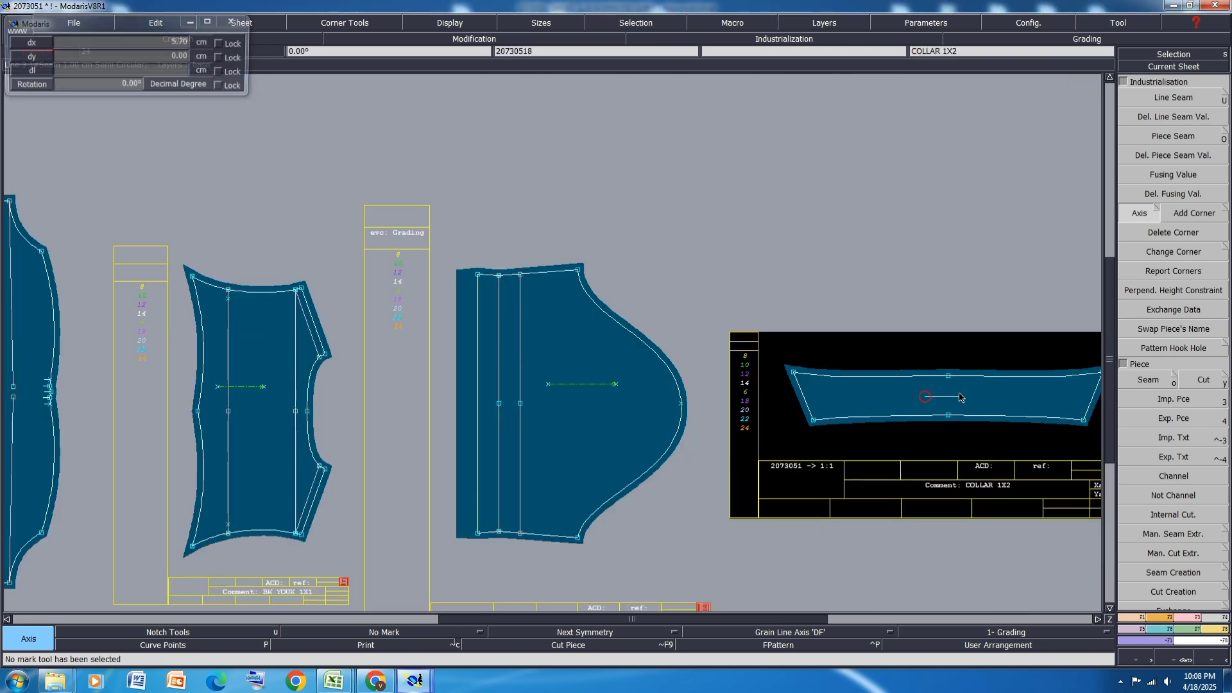
left_click(961, 396)
scroll(598, 326, "down", 4)
scroll(802, 337, "up", 4)
left_click(700, 353)
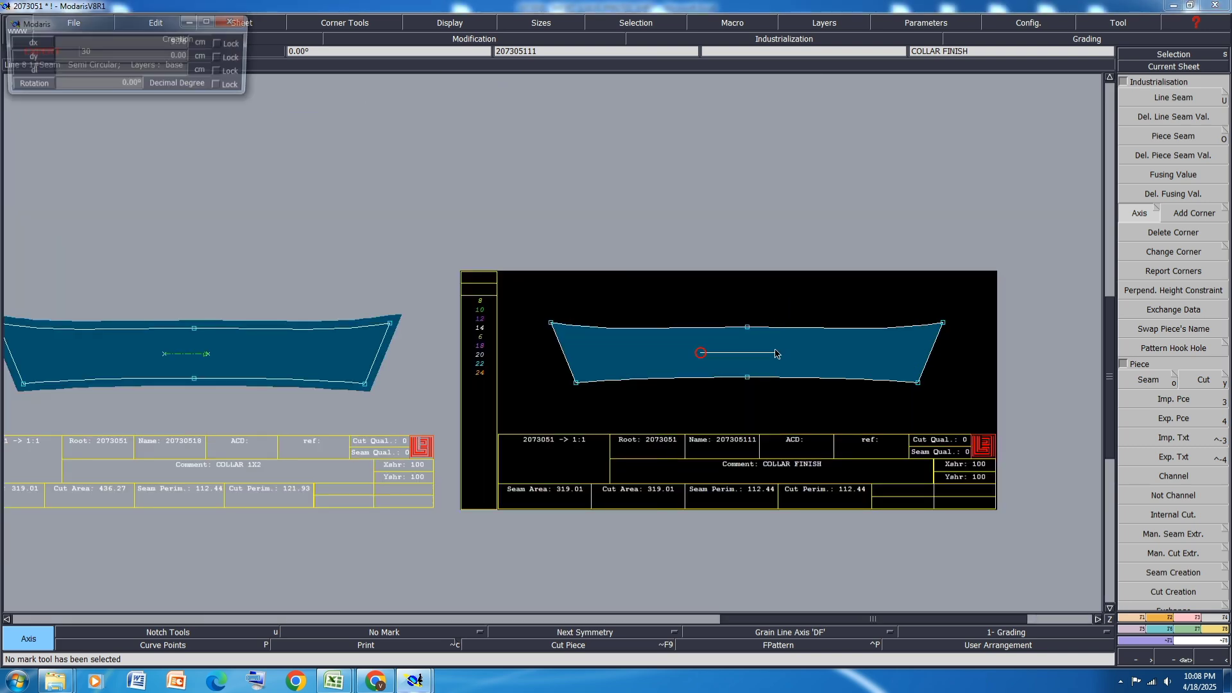
left_click(776, 350)
Draw horizontal grain line axes in the middle of the BAND 1X2 and BAND FINISH pieces
scroll(905, 328, "down", 4)
scroll(151, 478, "up", 4)
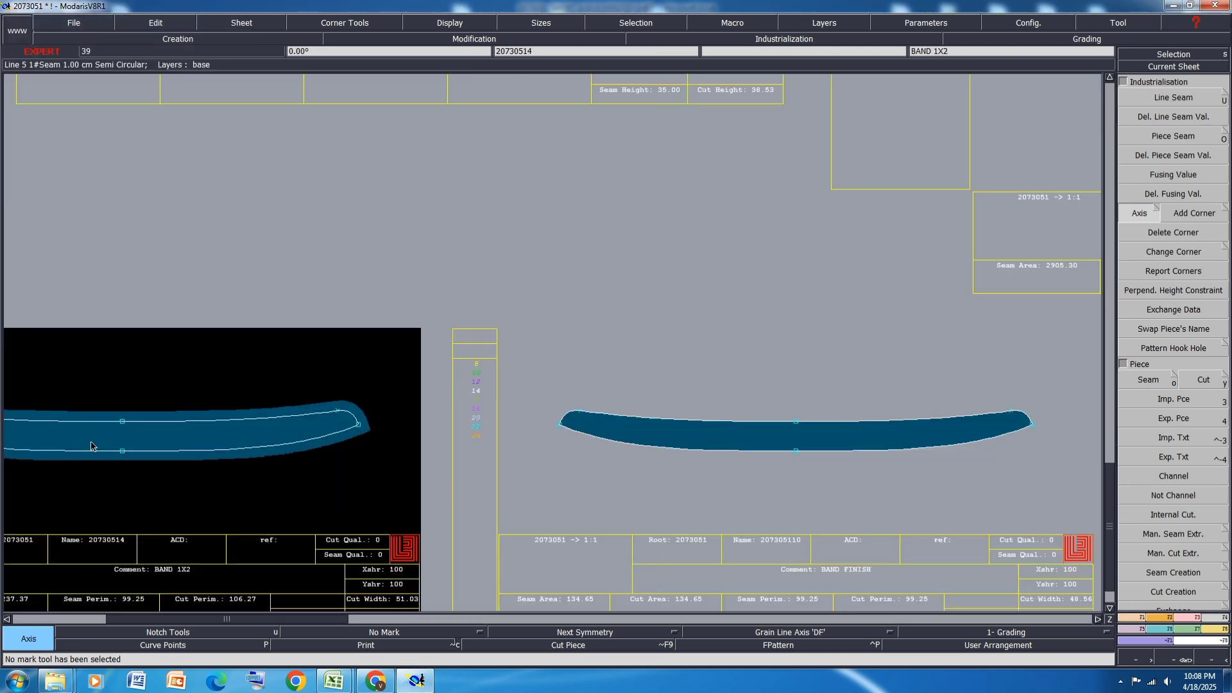
left_click(749, 431)
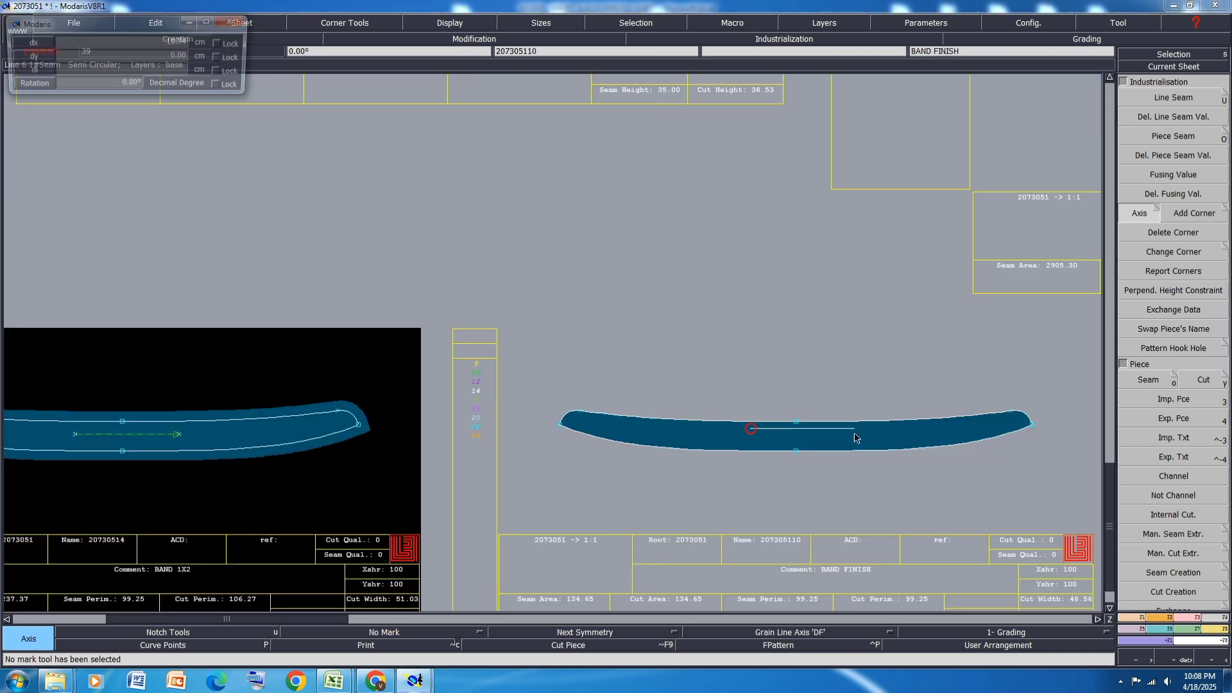
scroll(429, 460, "down", 4)
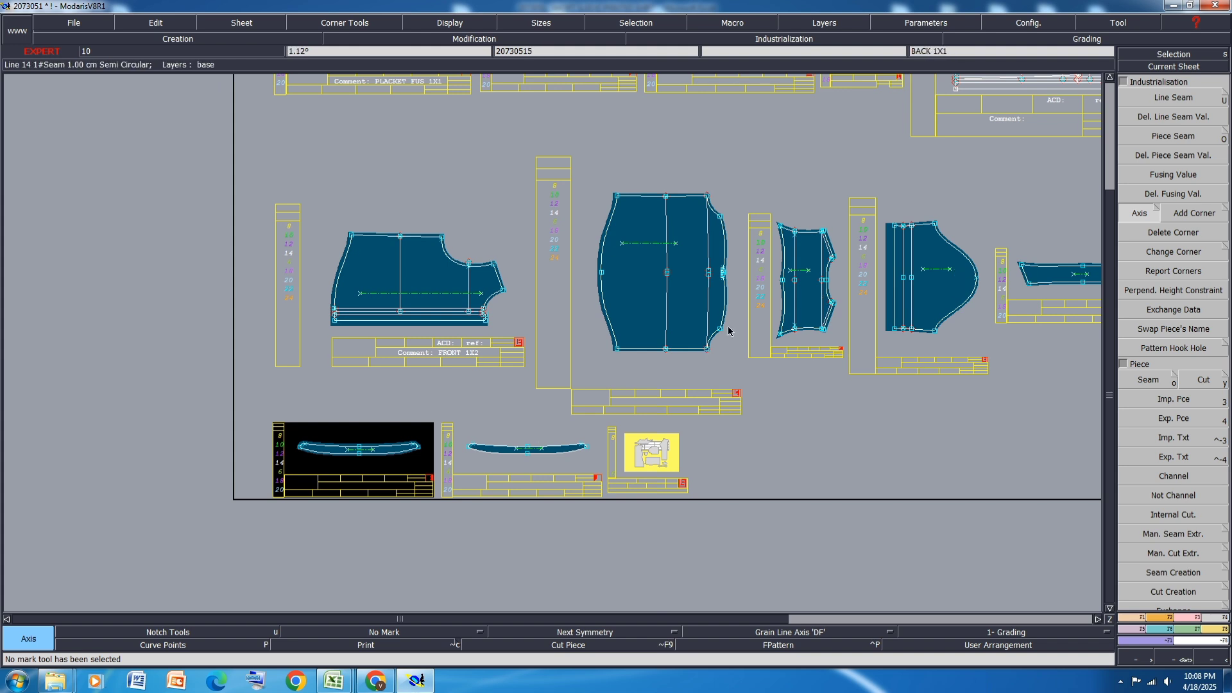
Add a notch at the centre point of the sleeve cap on SLEEVE 1X2
scroll(969, 295, "up", 3)
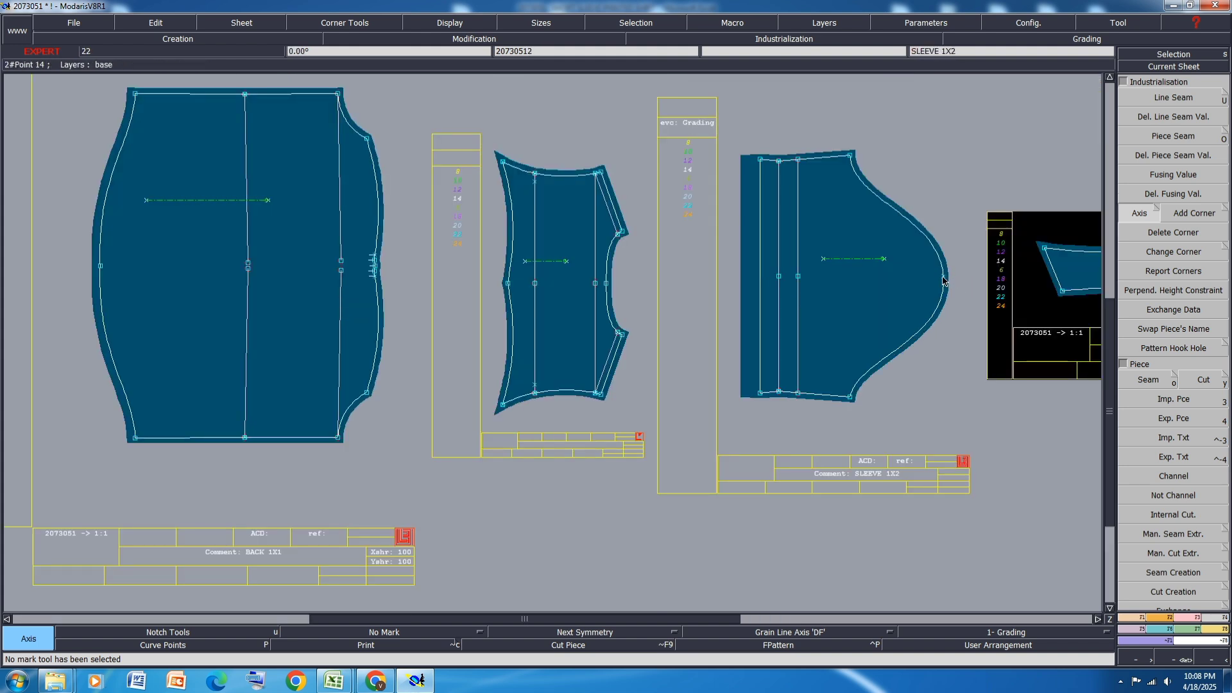
key("u")
left_click(944, 280)
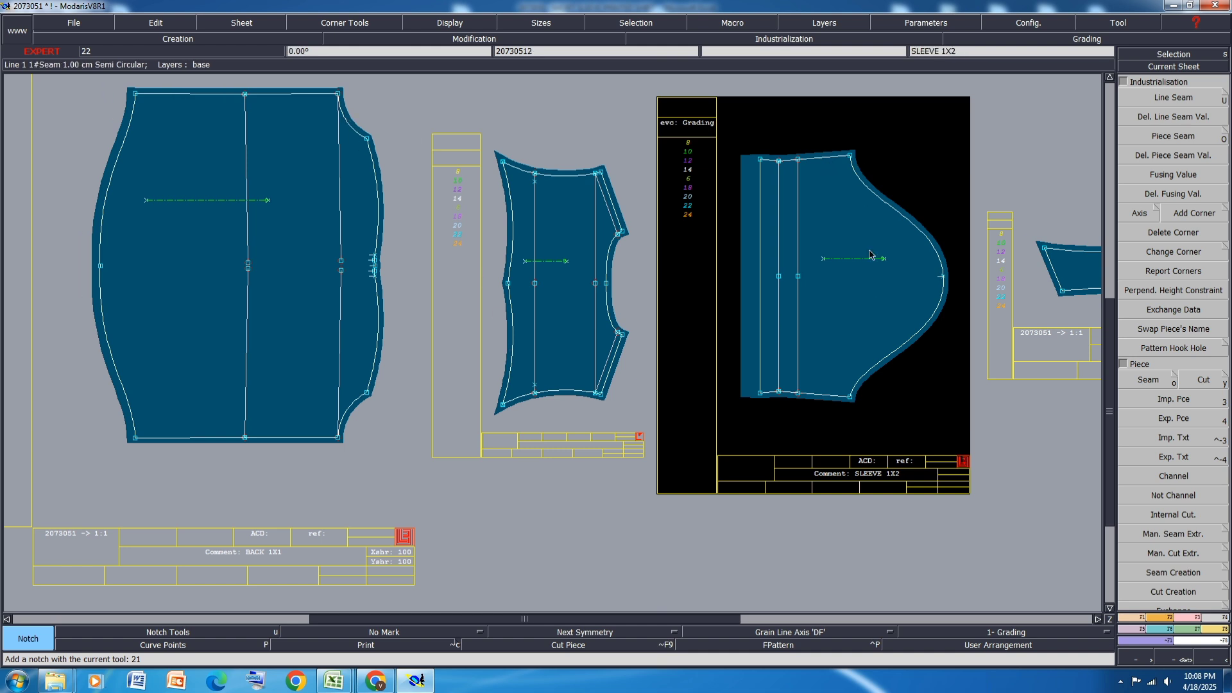
Create a developed point on the sleeve cap curve, measured from the sleeve's lower underarm corner
key("d")
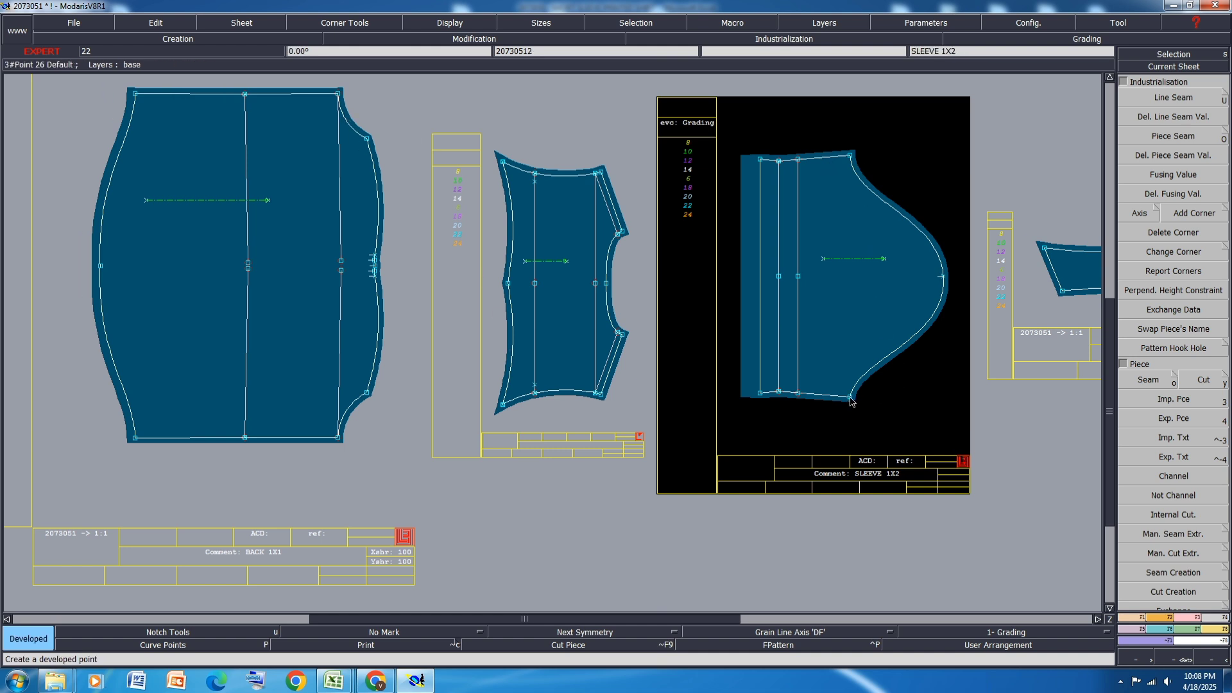
left_click(850, 398)
type("91")
key("Return")
key("ctrl+i")
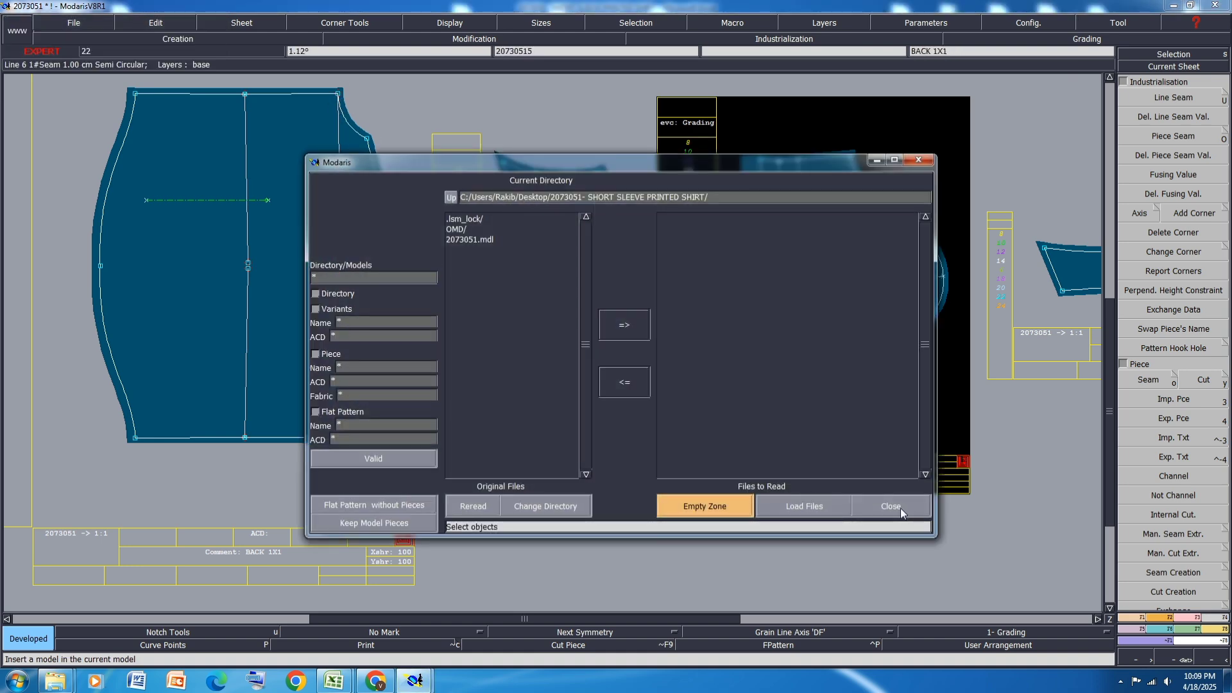
left_click(891, 506)
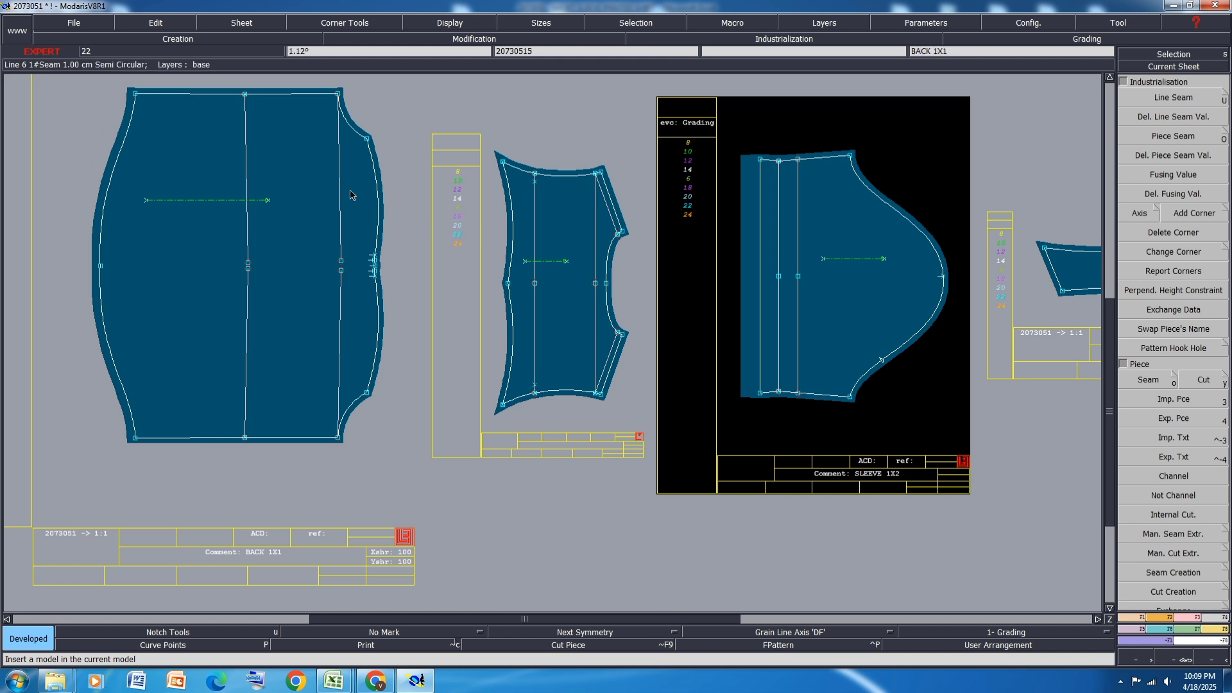
Create a dynamic length measure along the armhole curve of BACK 1X1, undoing the first measurement attempt
key("l")
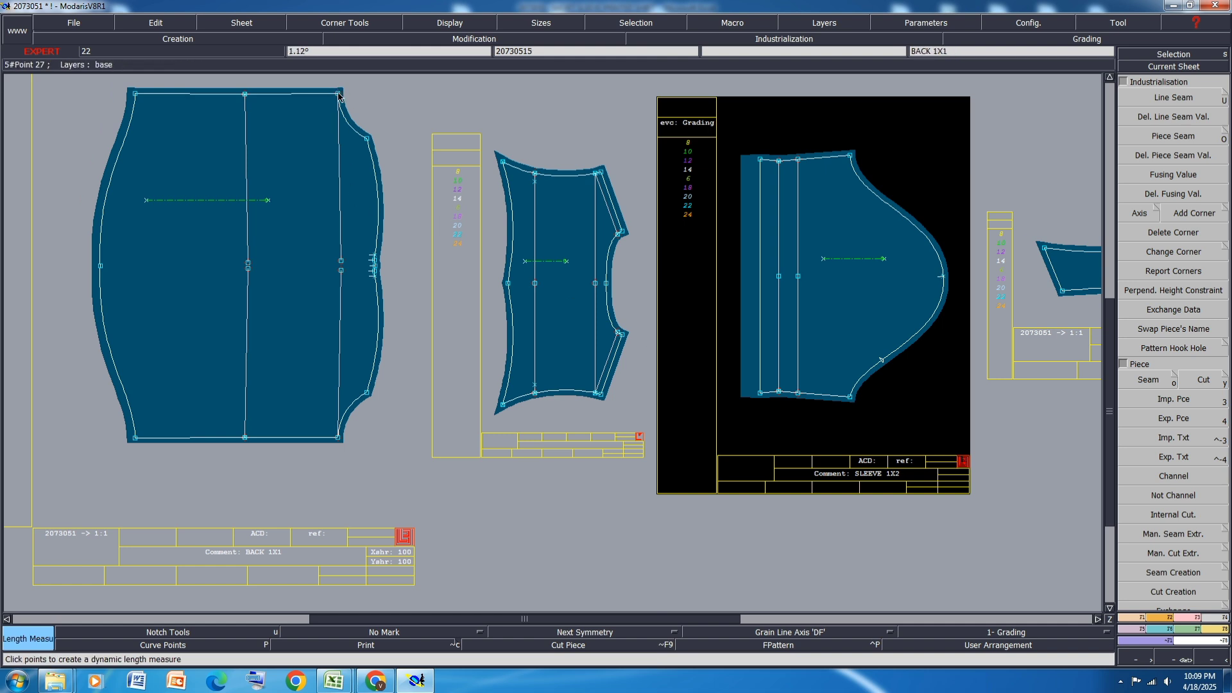
left_click(339, 95)
left_click(368, 139)
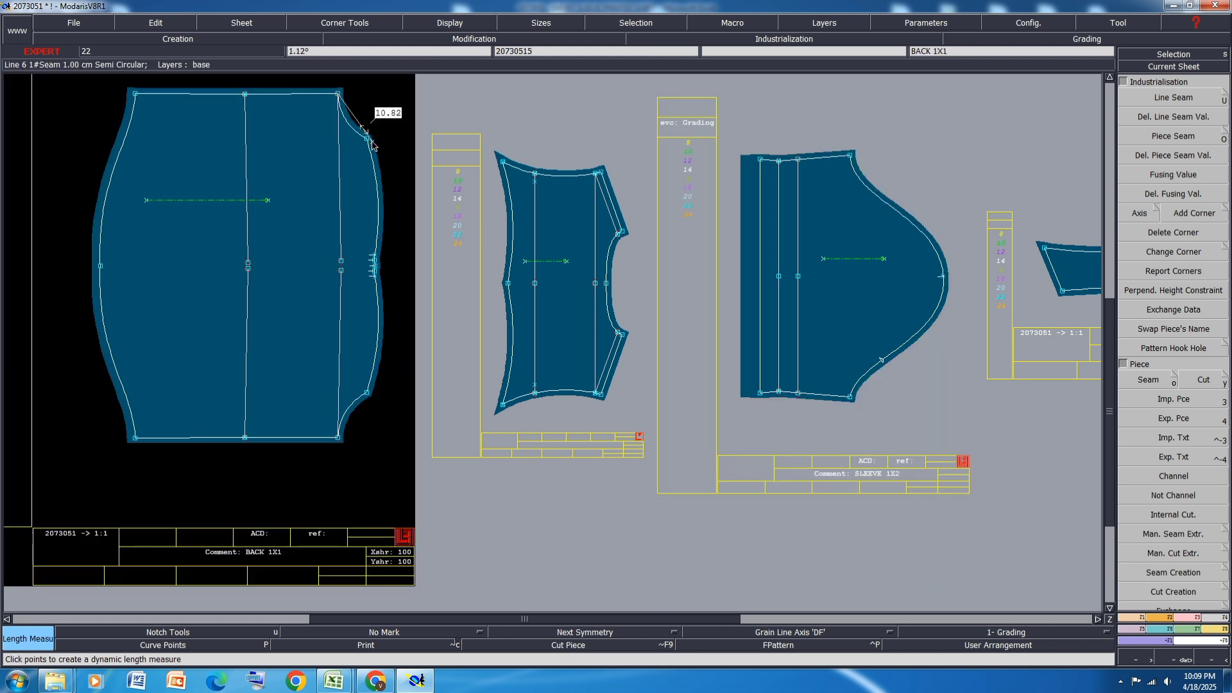
key("ctrl+z")
left_click(339, 96)
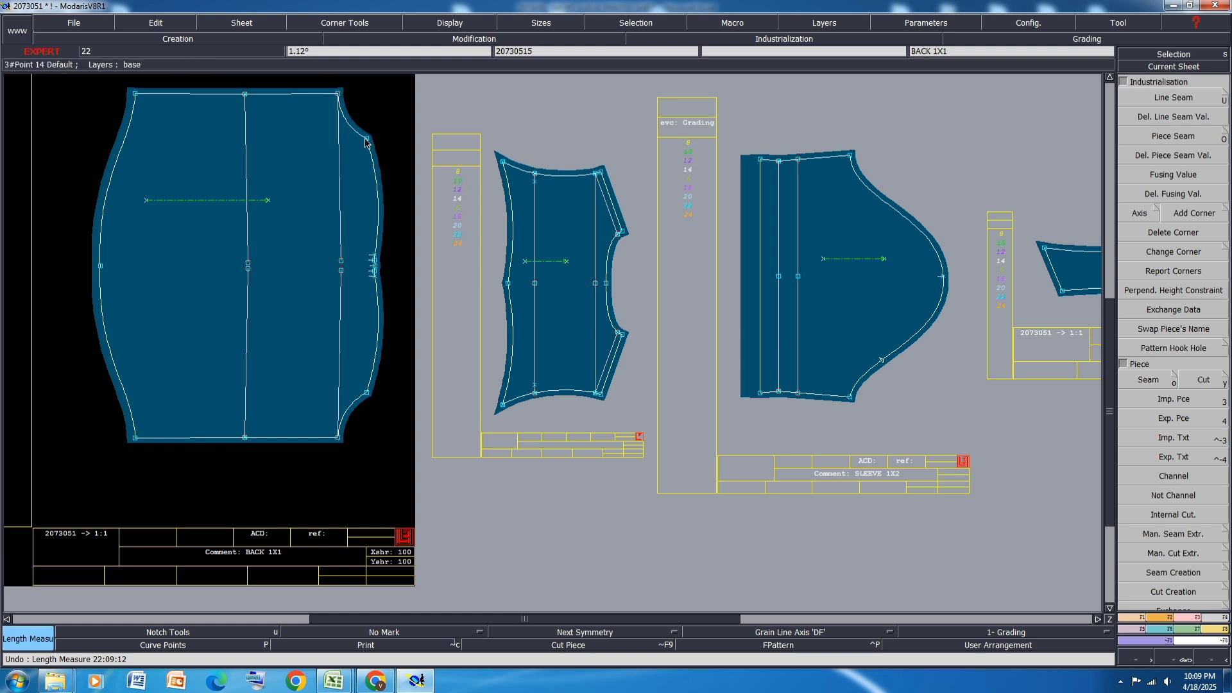
left_click(345, 103)
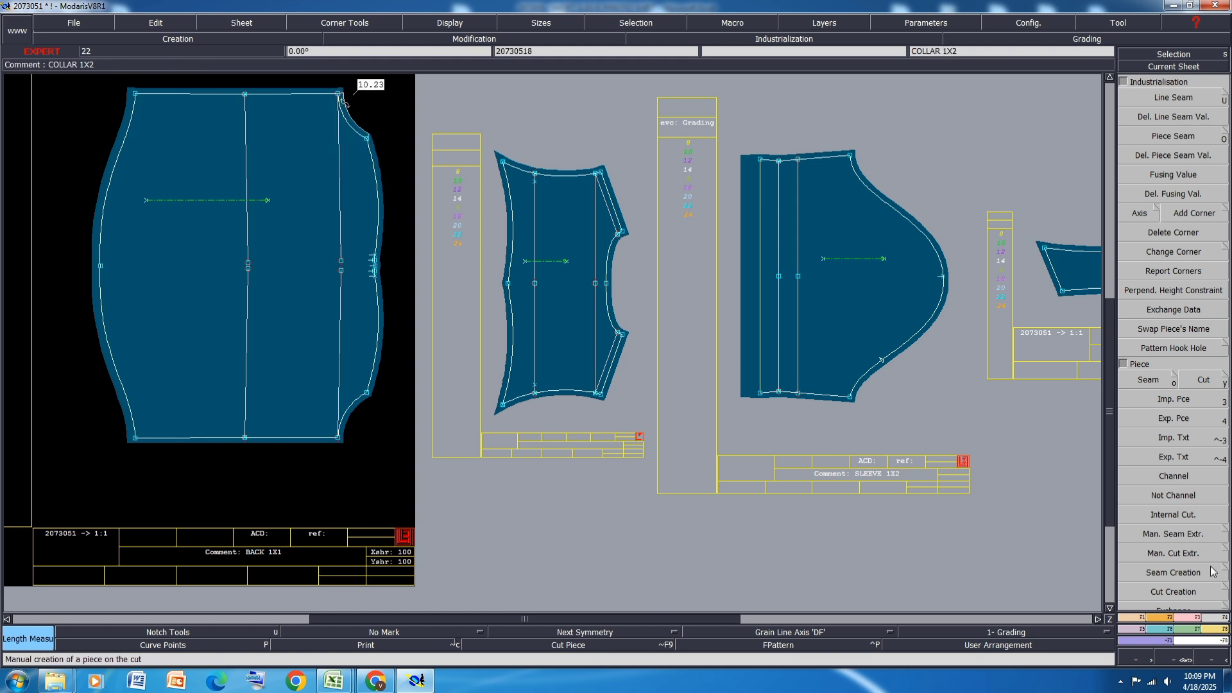
Constrain the developed point on the SLEEVE 1X2 cap by the back armhole measure and add a notch at that point
left_click(1192, 618)
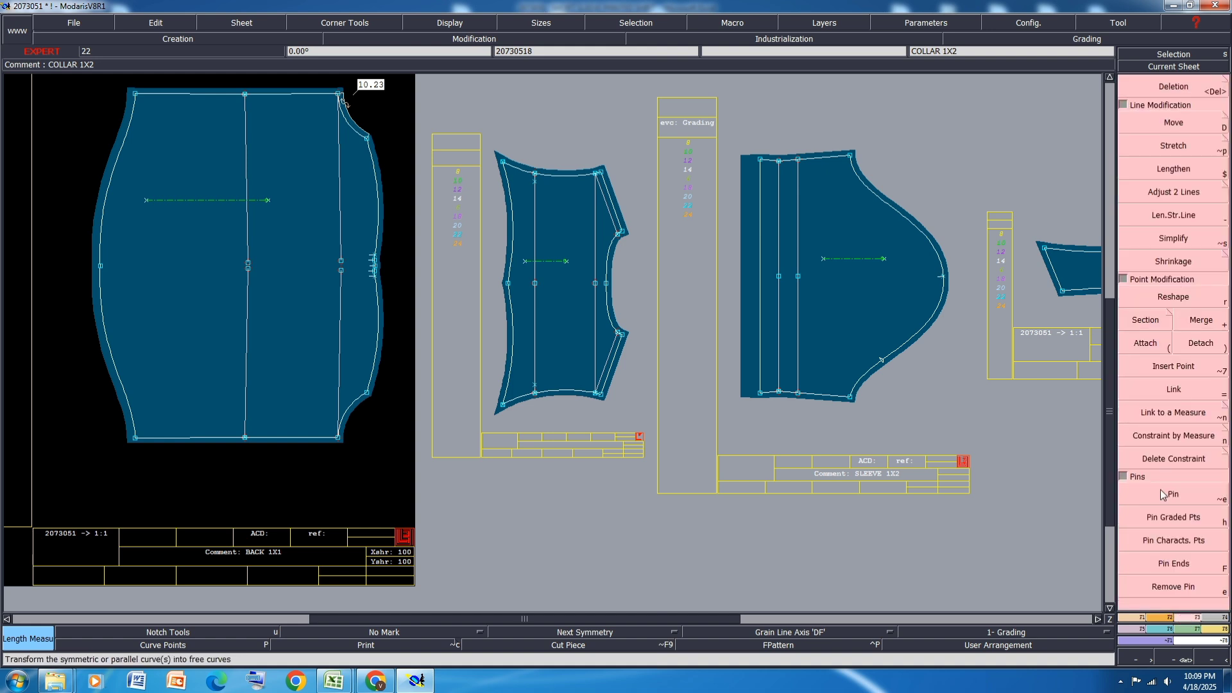
left_click(1184, 435)
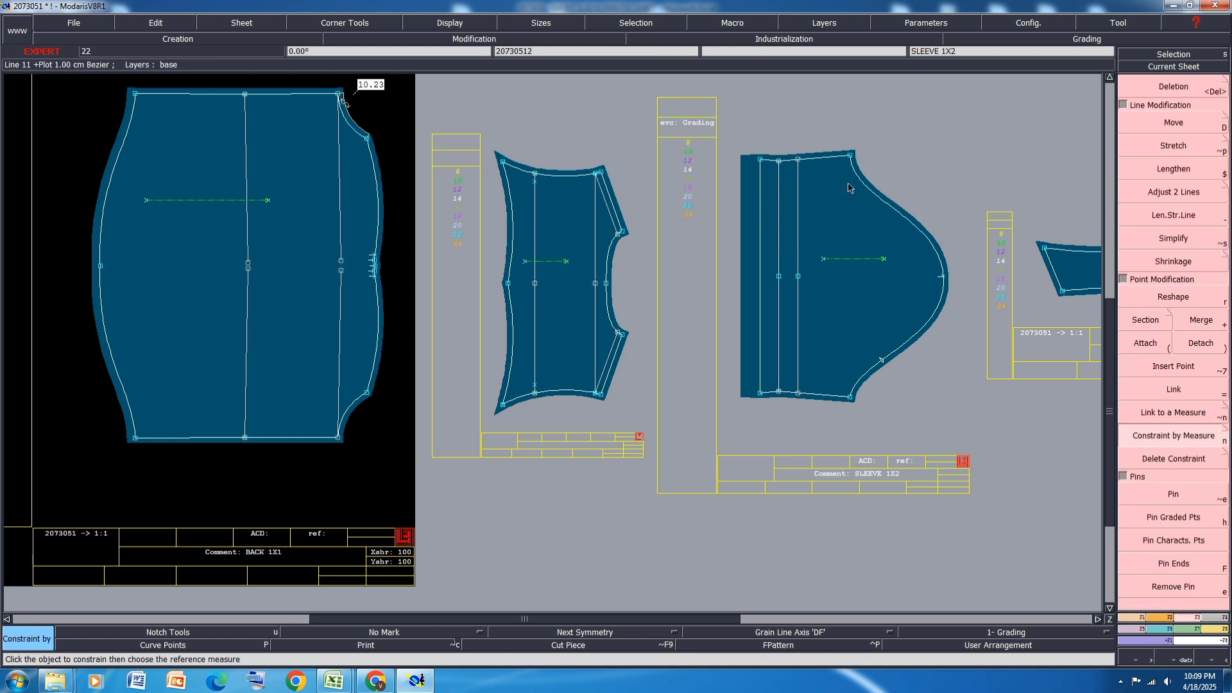
left_click(884, 361)
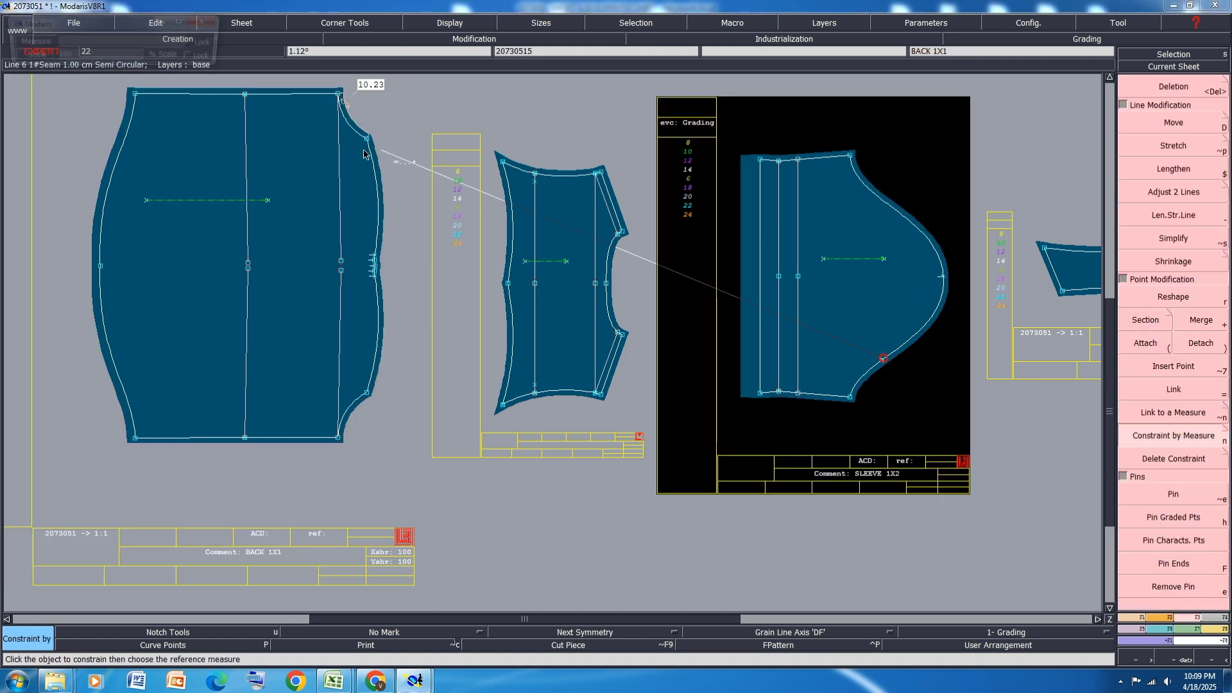
left_click(354, 123)
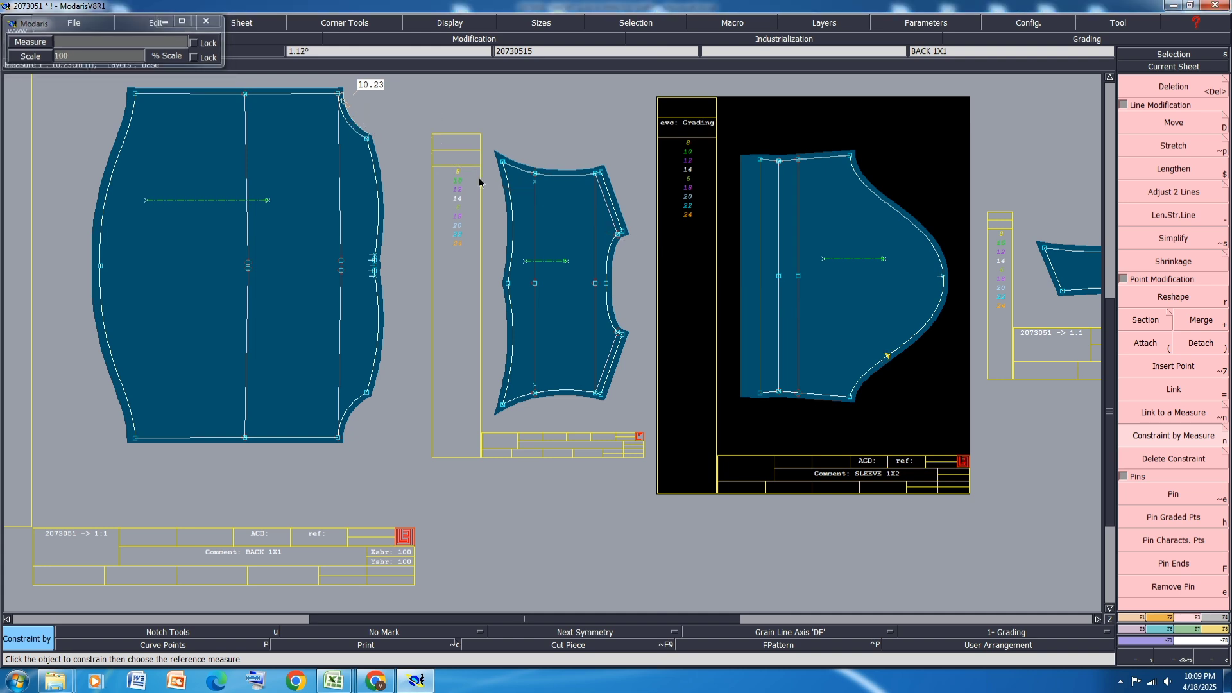
left_click(888, 359)
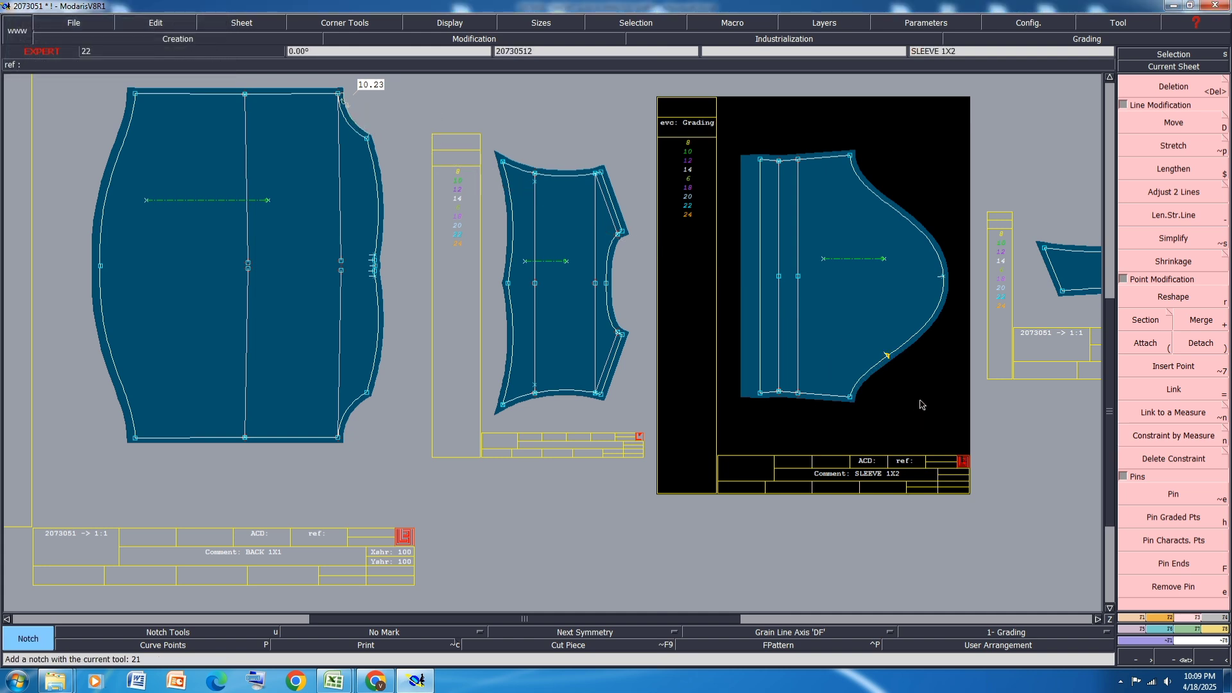
Save the model with all sheets in view, continuing past the detected anomalies
scroll(892, 370, "up", 5)
key("8")
key("ctrl+s")
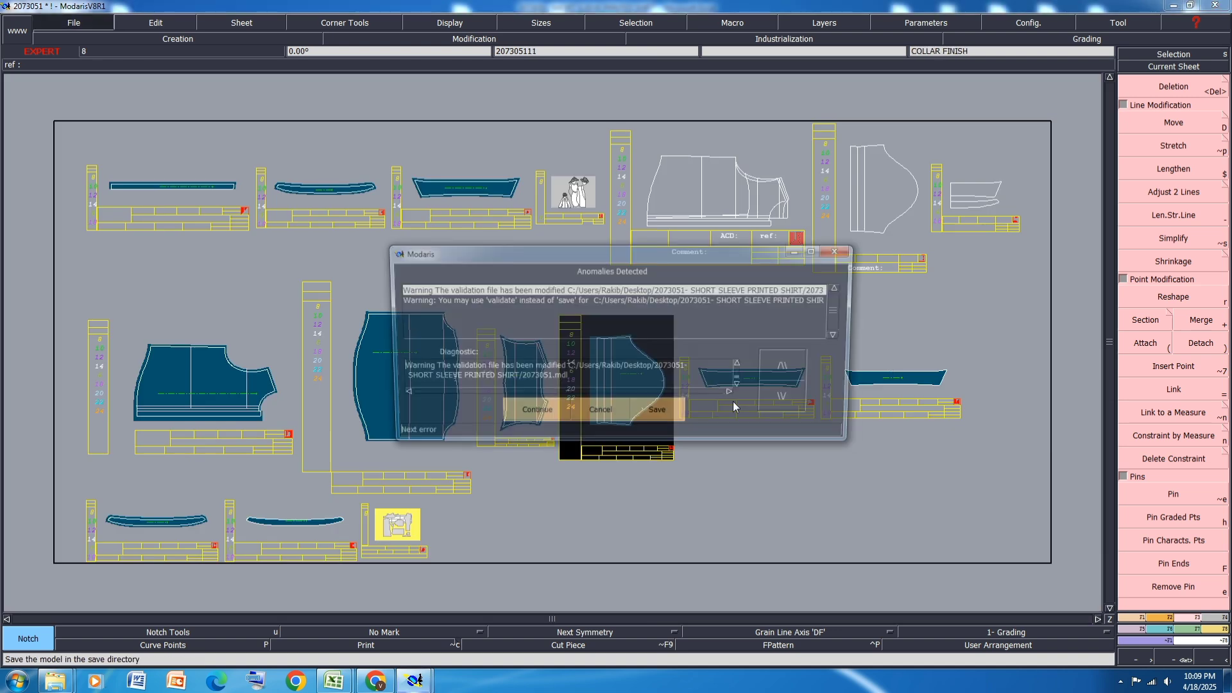
left_click(558, 413)
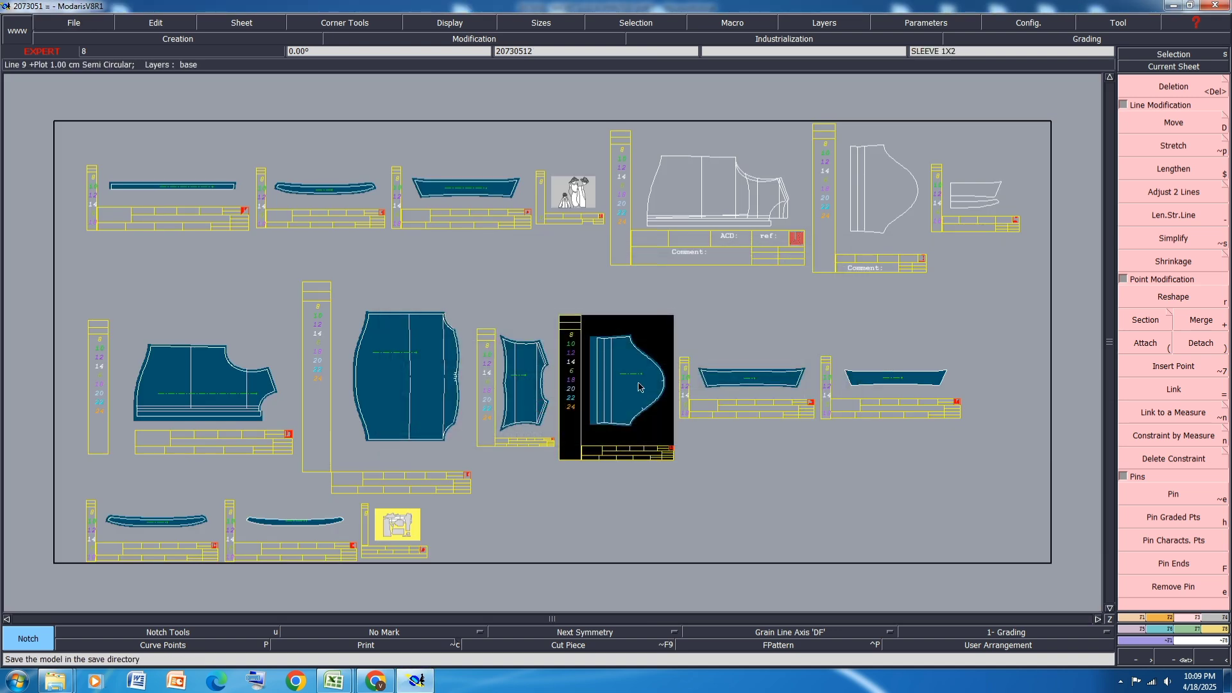
Display the fabric types on the pieces and open the article table of variant 2073051 maximised
key("ctrl+f")
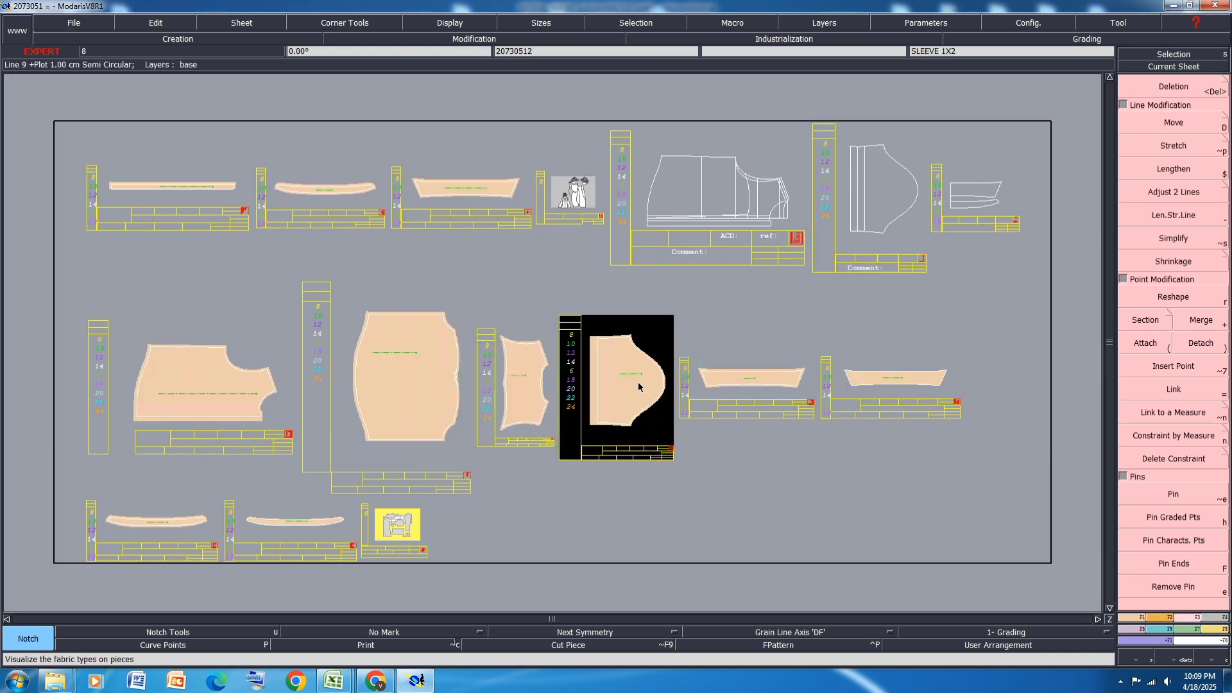
key("ctrl+v")
left_click(402, 531)
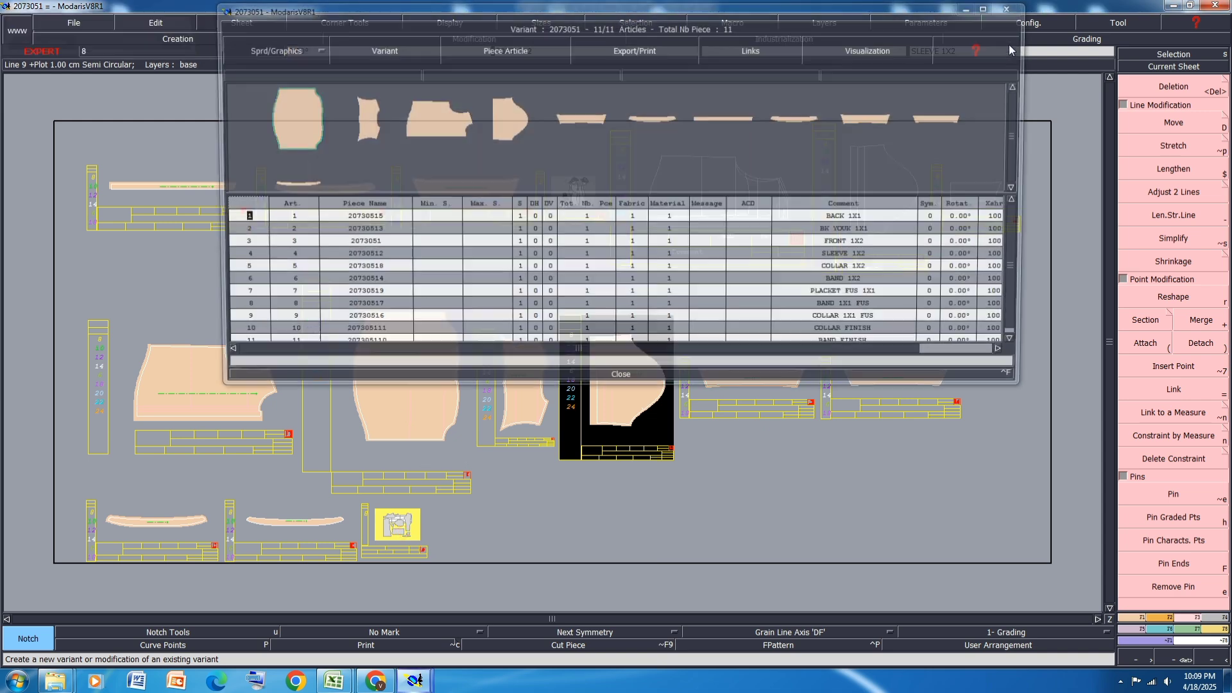
left_click(983, 9)
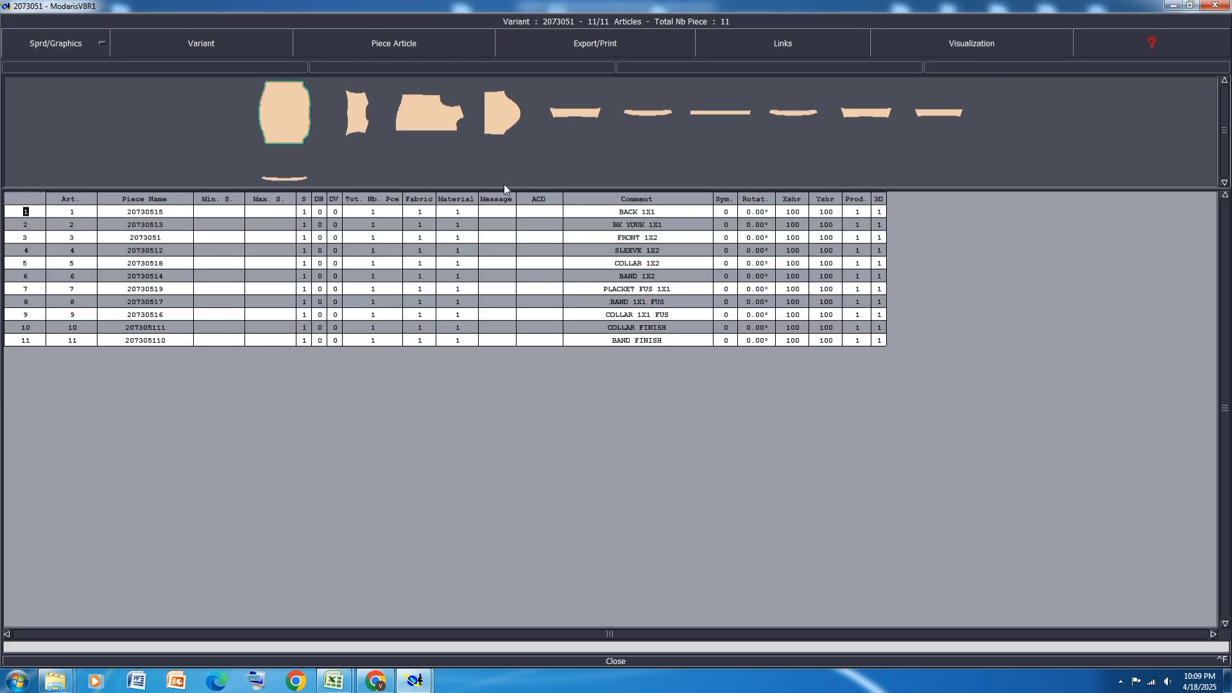
Set DH to 1 and S to 0 for the FRONT 1X2 and SLEEVE 1X2 articles
left_click(319, 212)
left_click(321, 225)
left_click(325, 237)
type("1")
key("Left")
type("0")
left_click(322, 251)
type("1")
key("Left")
type("0")
Set DH to 1 and S to 0 for the COLLAR 1X2 and BAND 1X2 articles
left_click(322, 264)
type("1")
key("Left")
type("0")
left_click(321, 276)
type("1")
key("Left")
type("0")
left_click(321, 289)
Set the fabric to fu for the placket, band and collar FUS articles, and to fi for COLLAR FINISH and BAND FINISH
left_click_drag(426, 293, 420, 319)
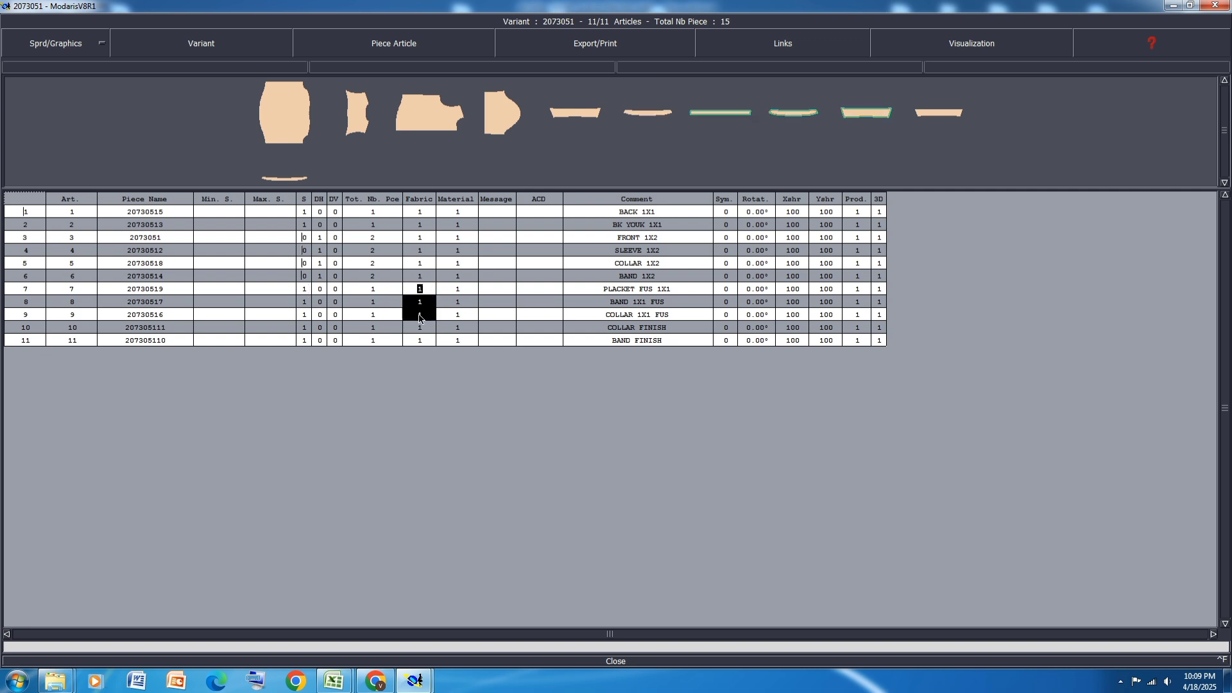
type("fu")
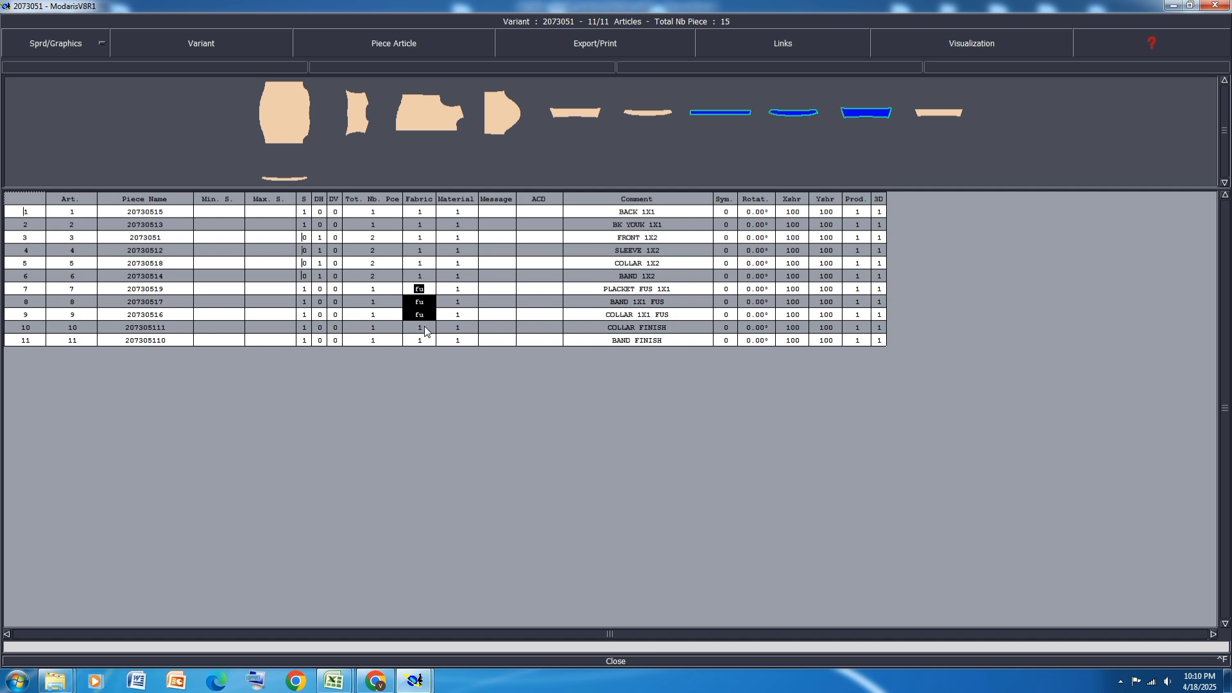
left_click_drag(424, 329, 415, 344)
type("f")
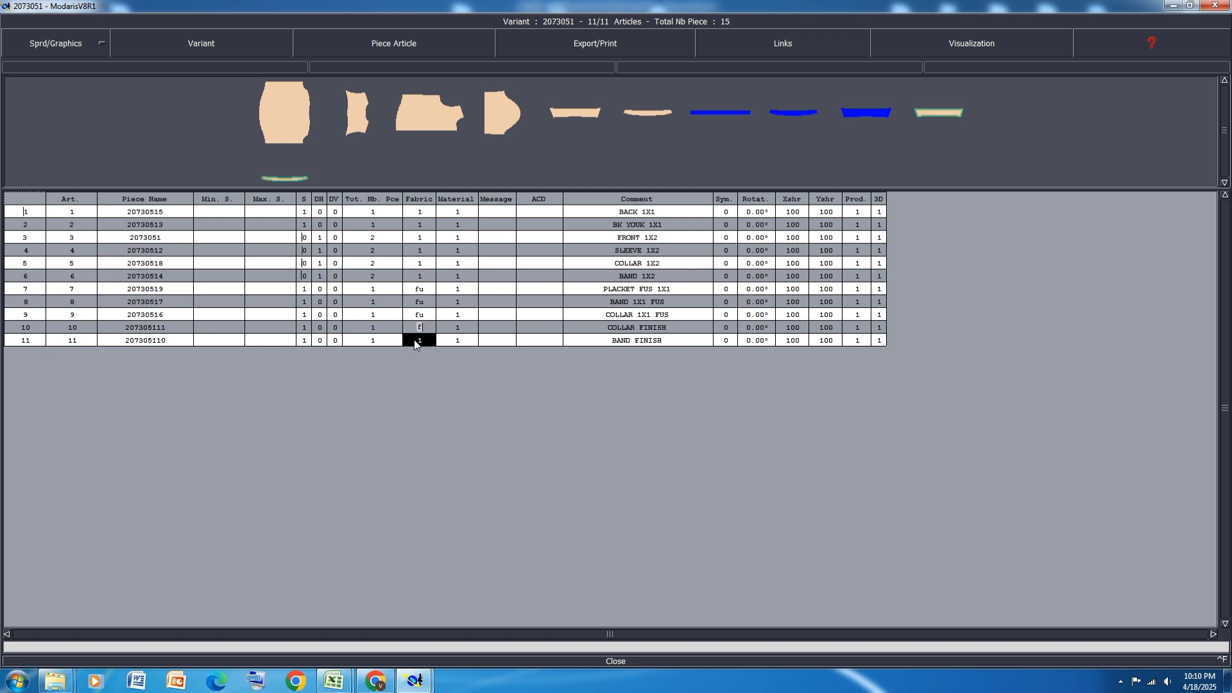
type("i")
key("Return")
Close the variant table and save the model, continuing past the anomalies warning
left_click(615, 660)
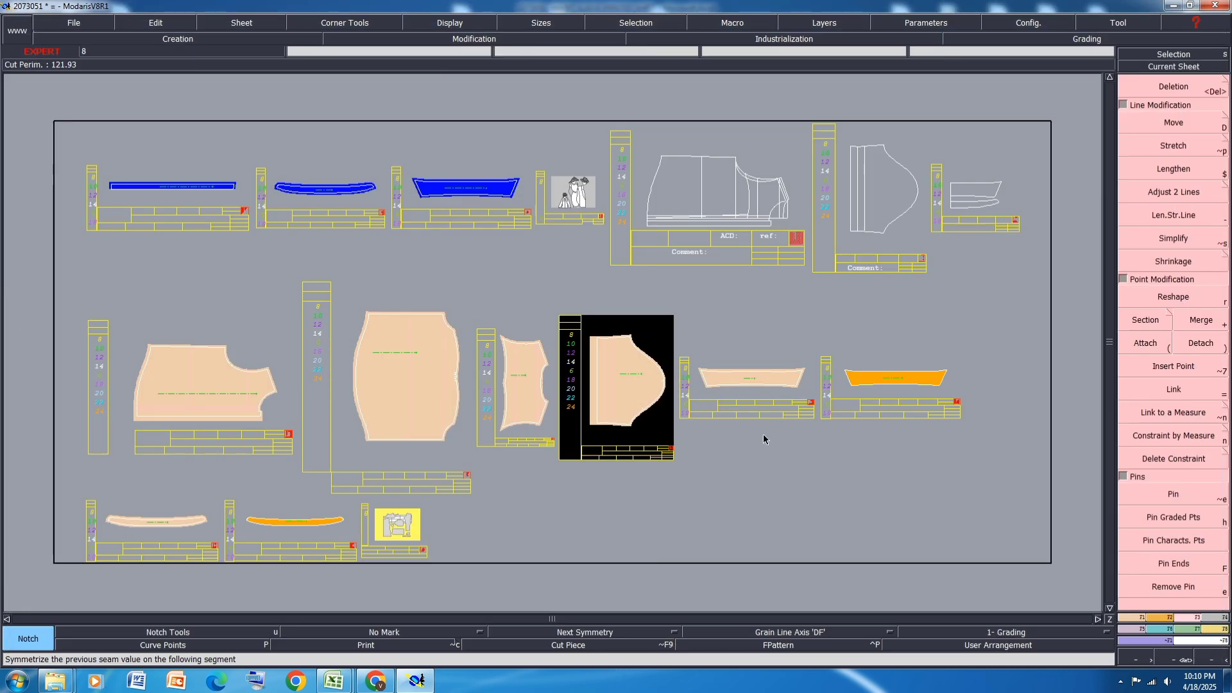
key("ctrl+s")
left_click(542, 412)
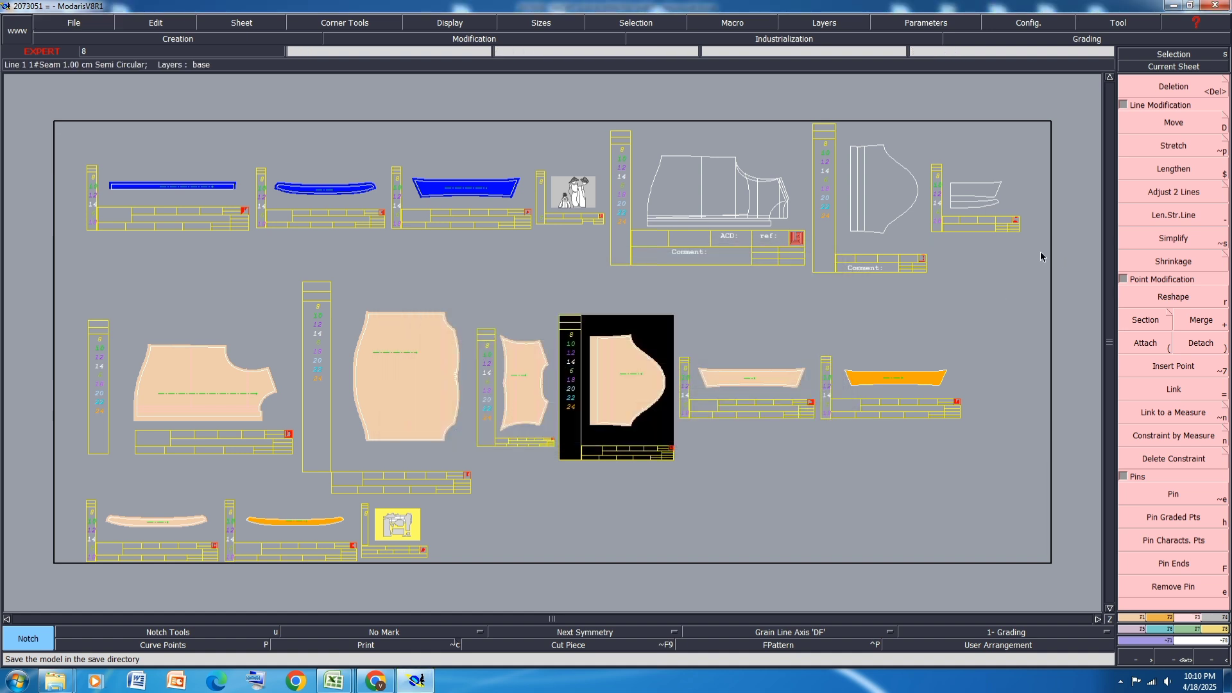
Display all sheets except the three base construction sheets, and save the model despite the anomalies warning
key("ctrl+a")
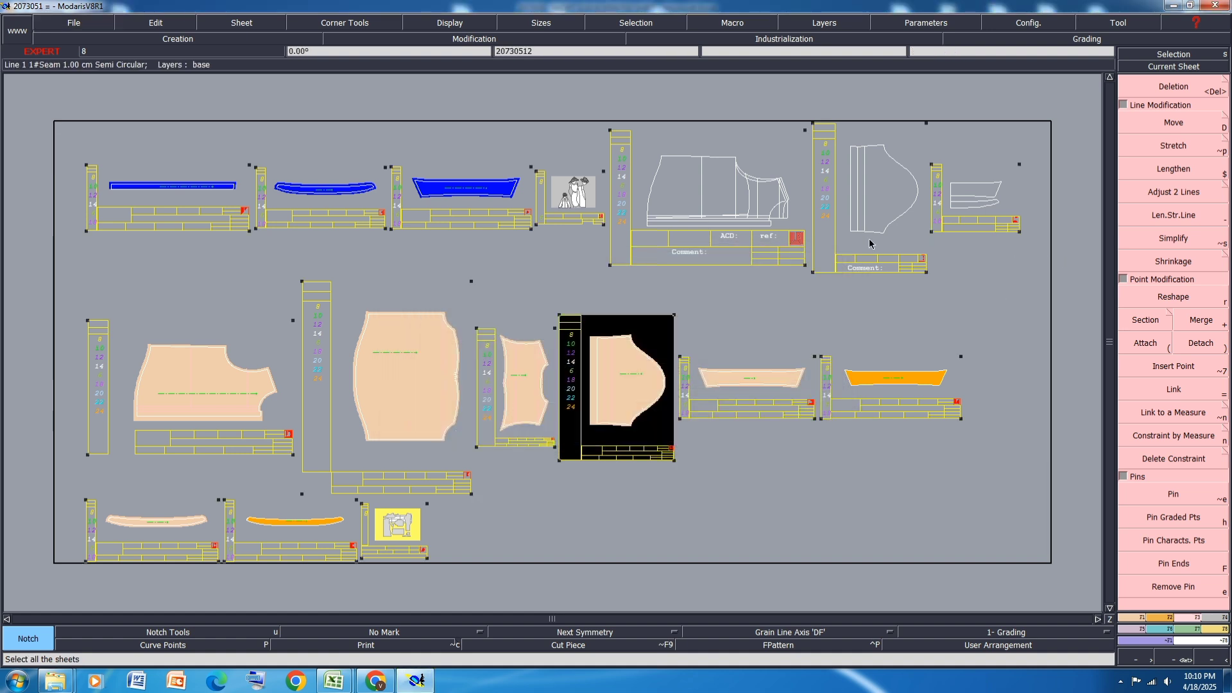
key("j")
left_click(707, 214)
left_click(873, 205)
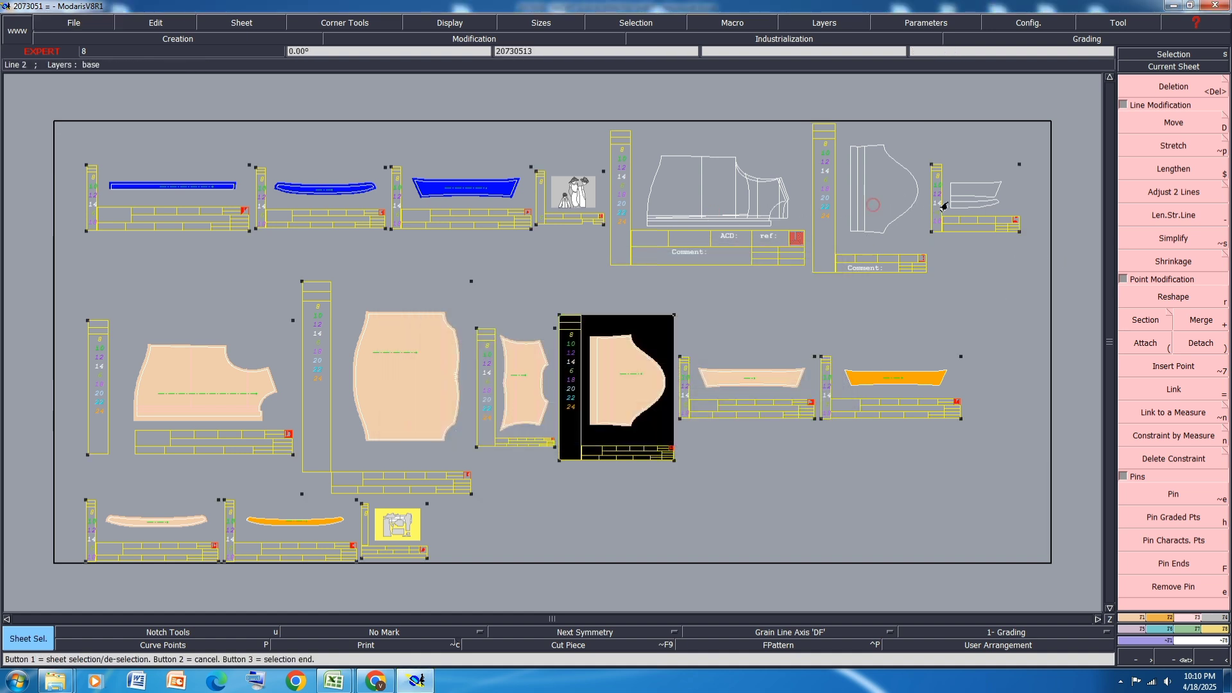
left_click(978, 198)
right_click(798, 545)
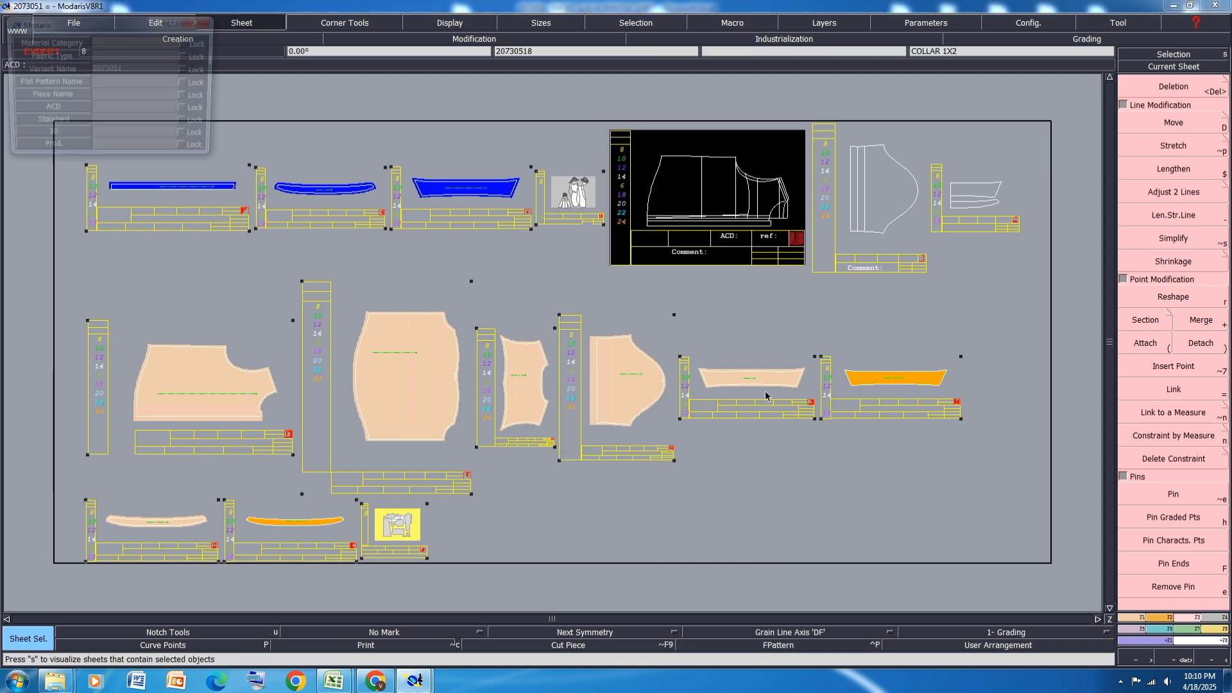
key("s")
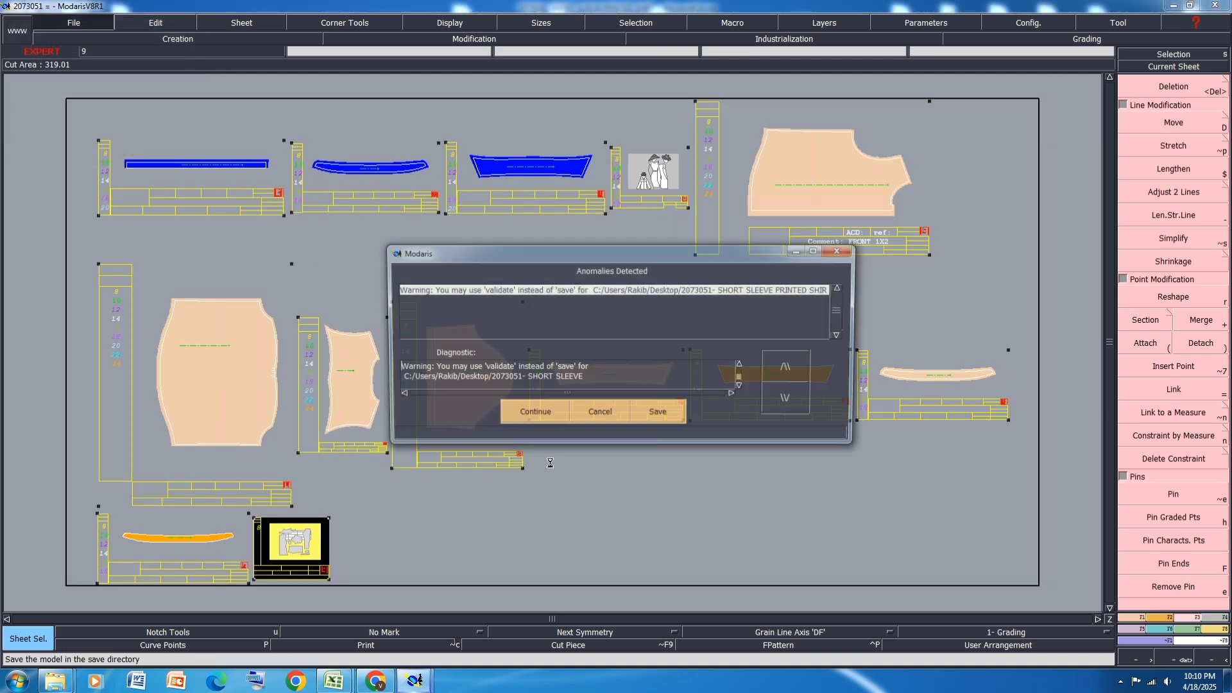
left_click(514, 414)
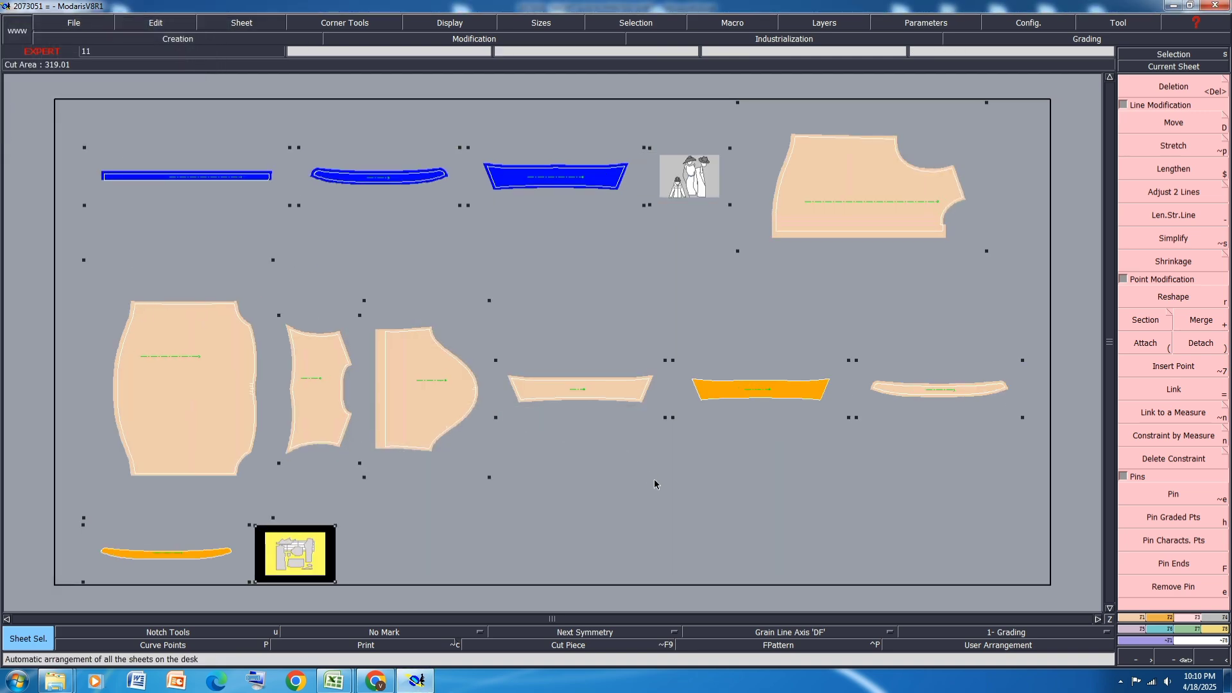
Switch off the fabric type display, show the graded size nest on all sheets, and arrange the sheets on the desk
key("ctrl+f")
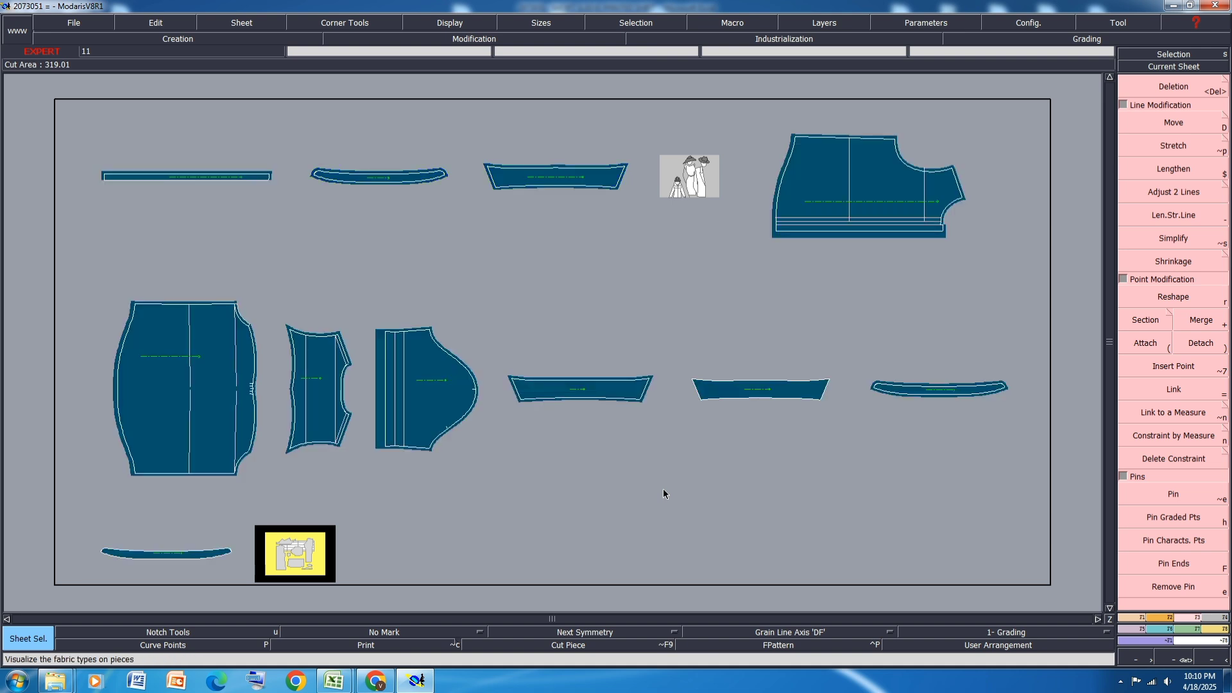
key("ctrl+a")
key("F9")
key("F10")
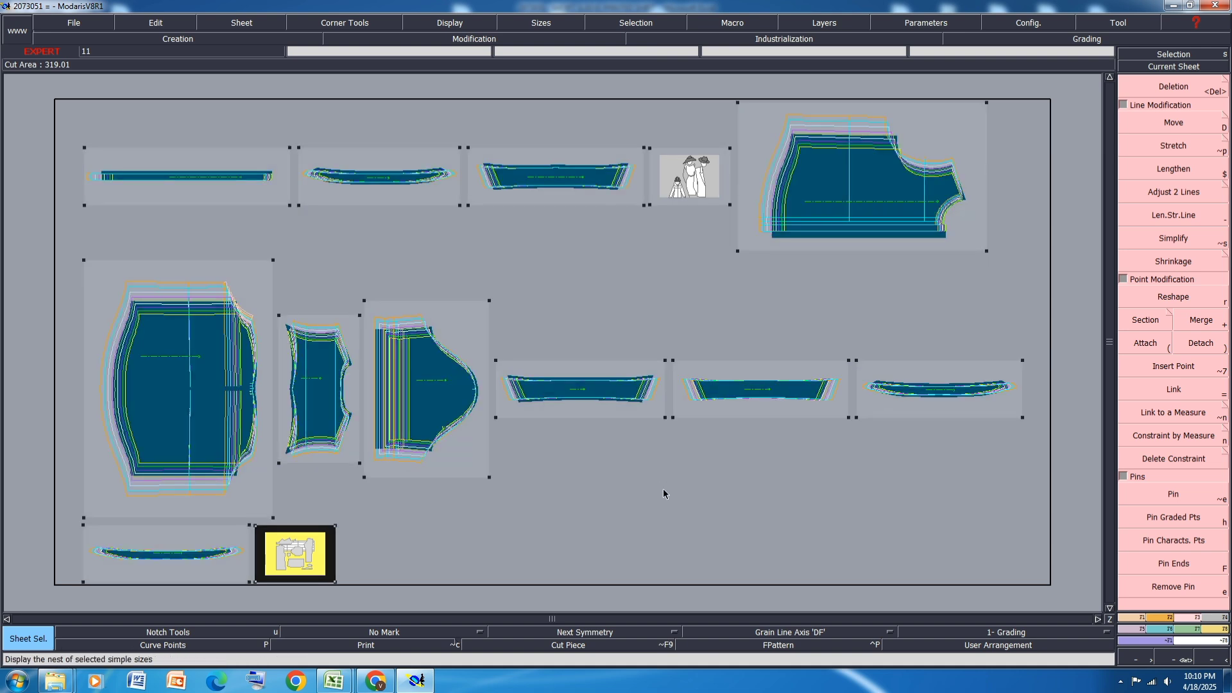
key("F11")
key("8")
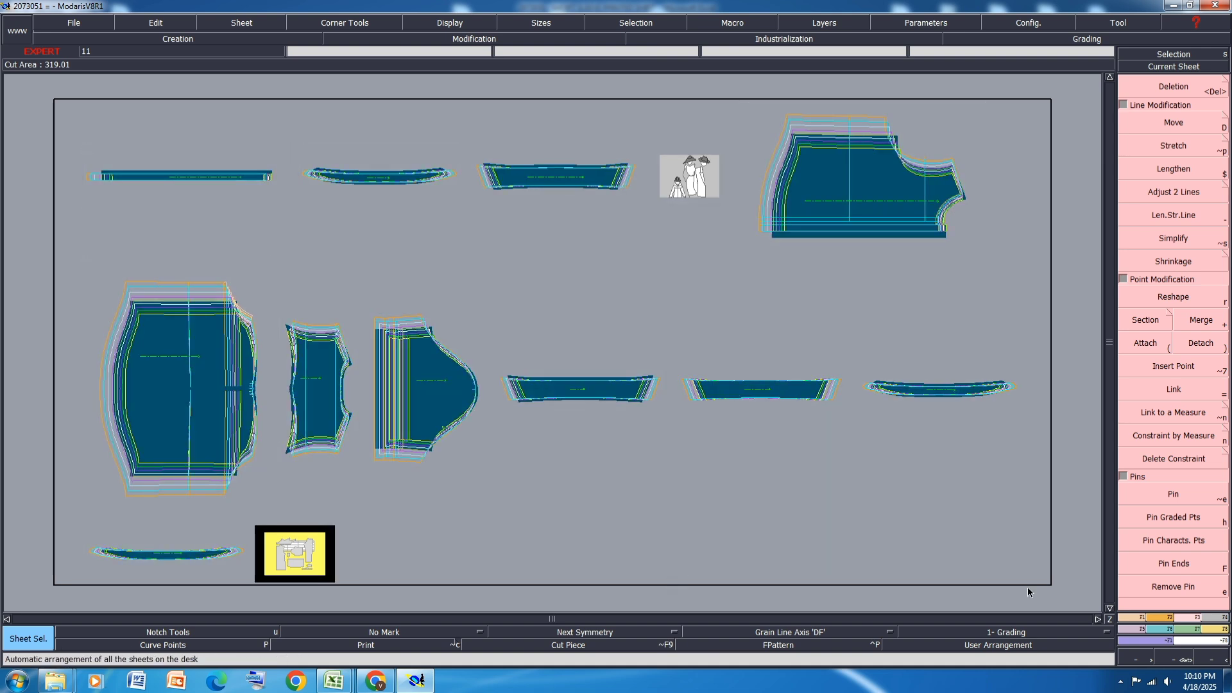
left_click(1120, 682)
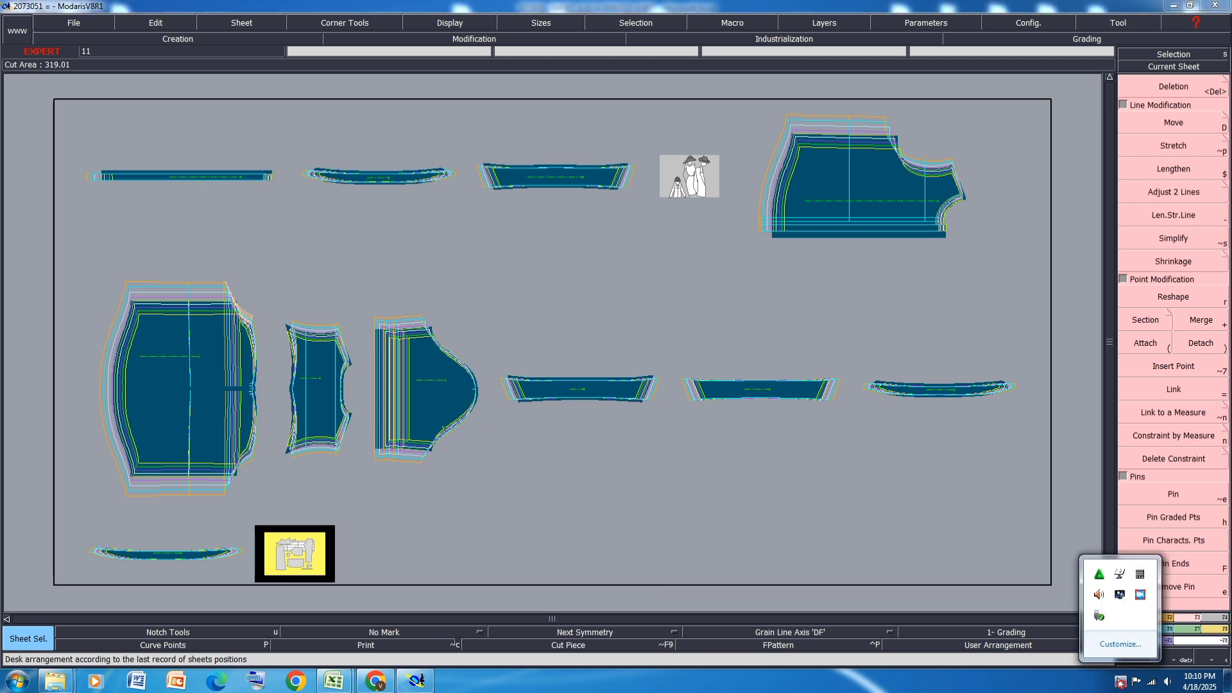
left_click(1141, 596)
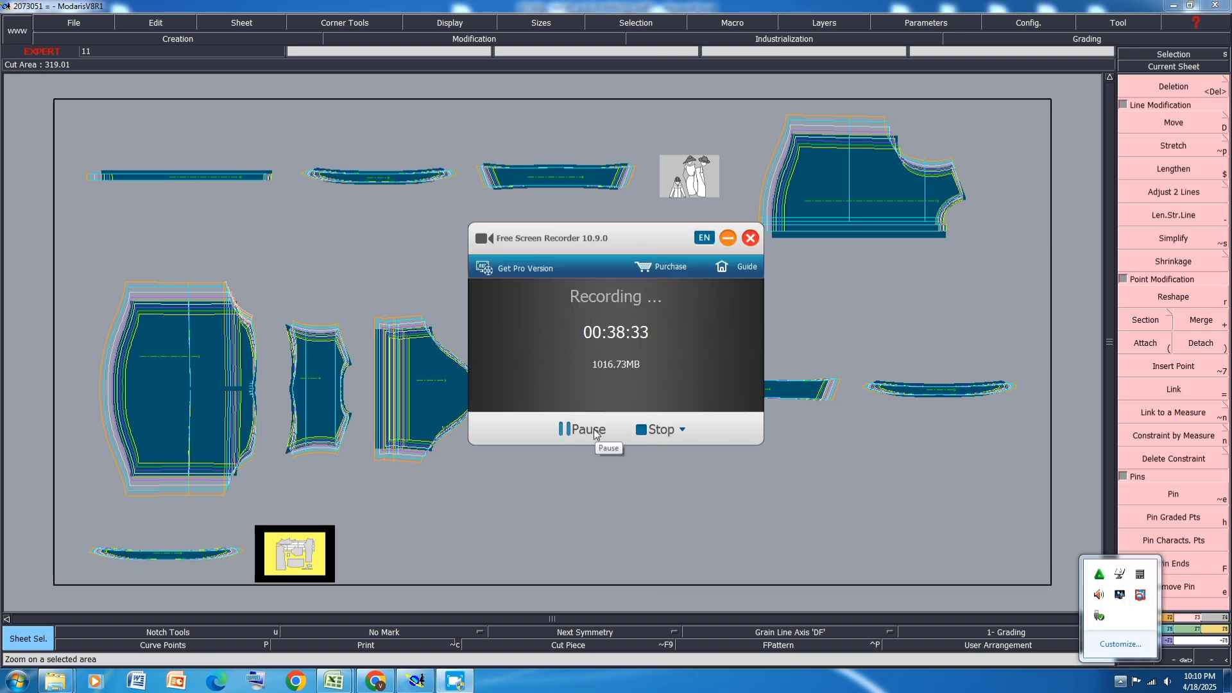